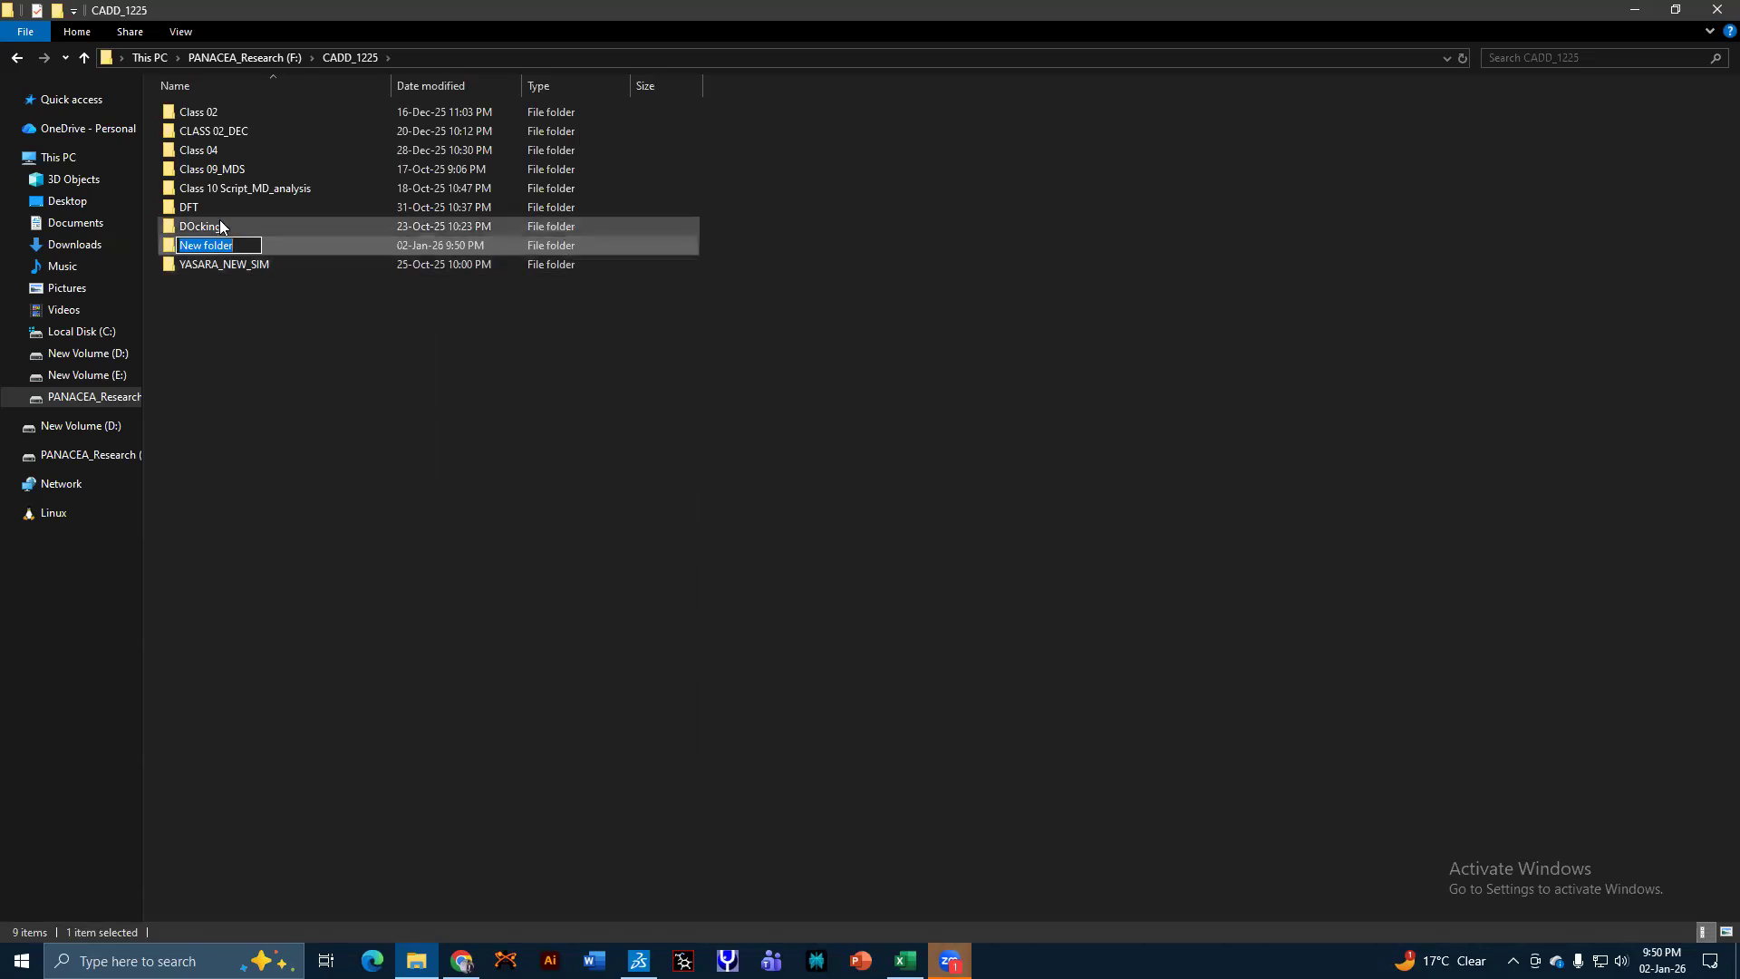
Rename the new folder in CADD_1225 as Docking_JAN26 and open it.
{"action": "double_click", "coordinate": [219, 226]}
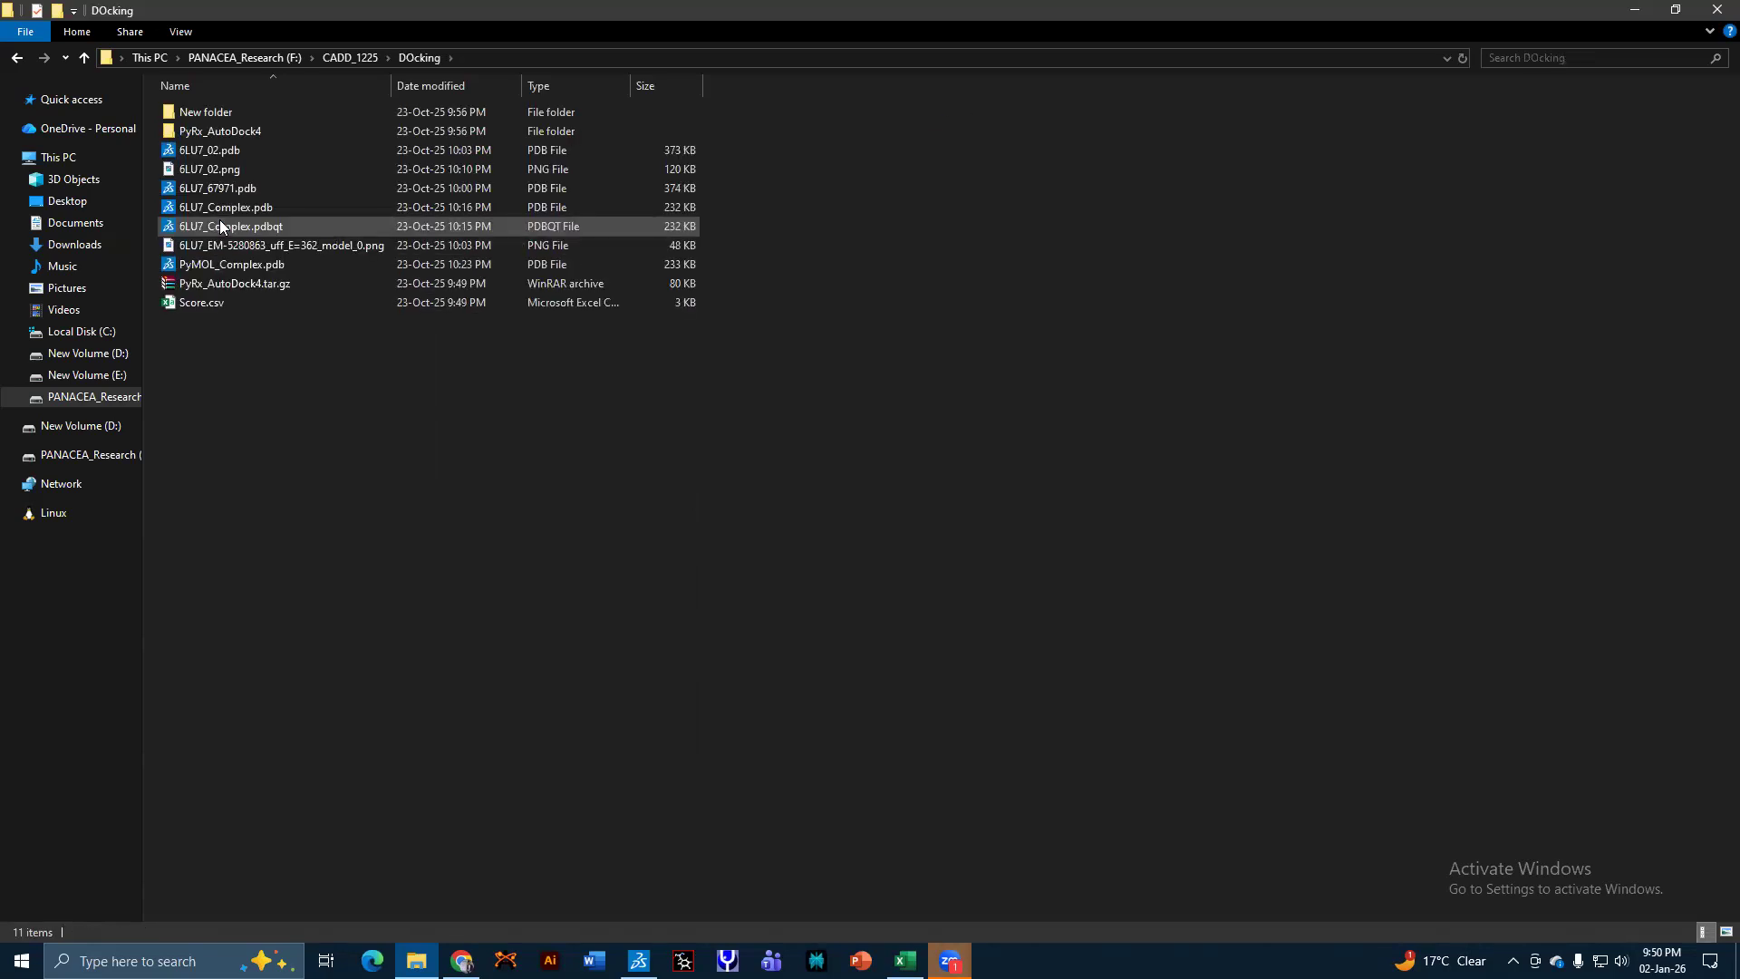
{"action": "left_click", "coordinate": [17, 57]}
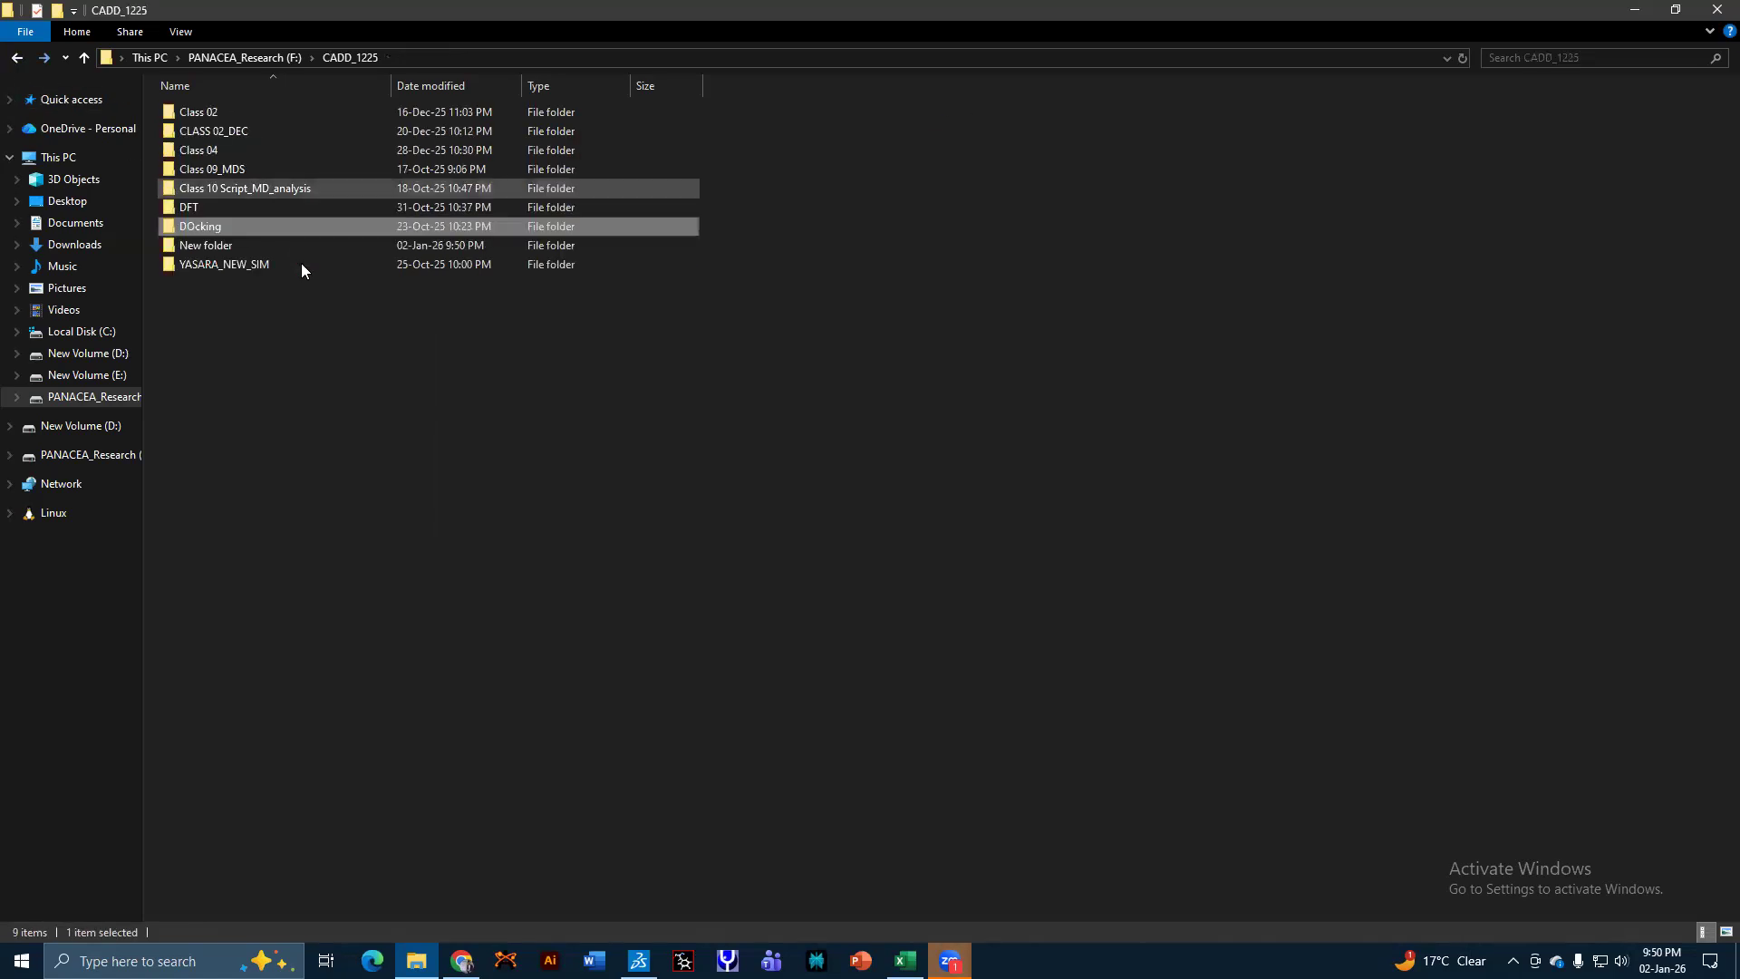
{"action": "left_click", "coordinate": [240, 243]}
{"action": "left_click", "coordinate": [217, 247]}
{"action": "type", "text": "Docking"}
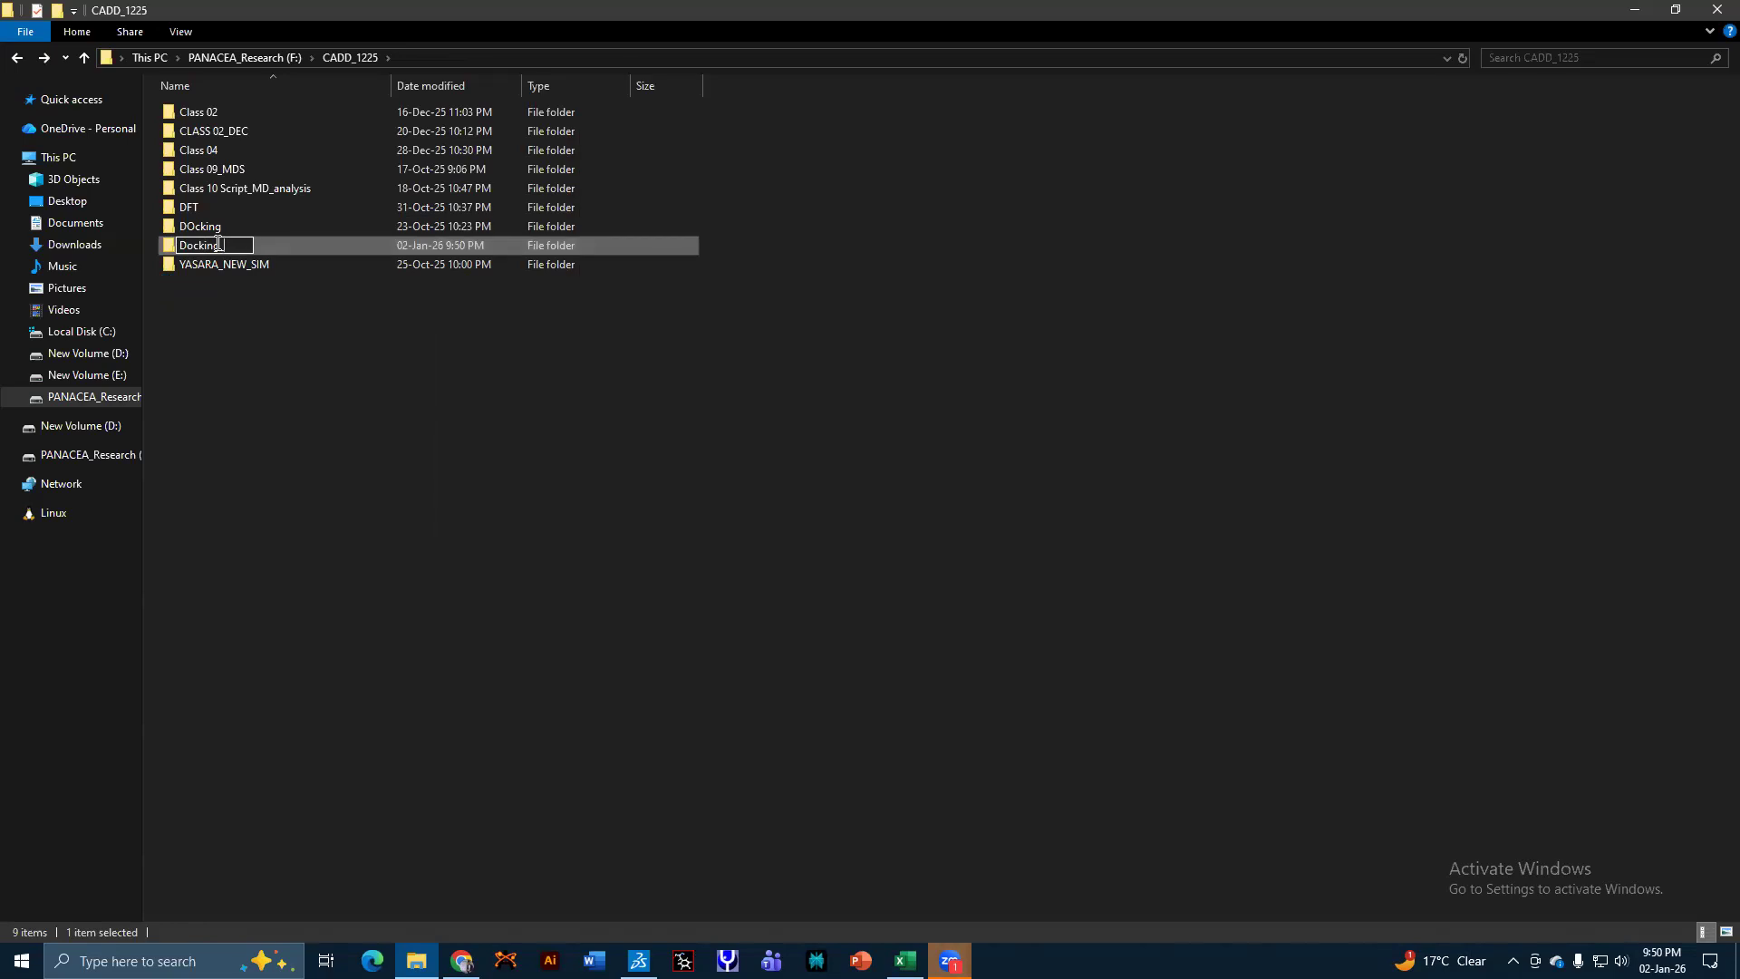
{"action": "type", "text": "_JAN26"}
{"action": "key", "text": "Return"}
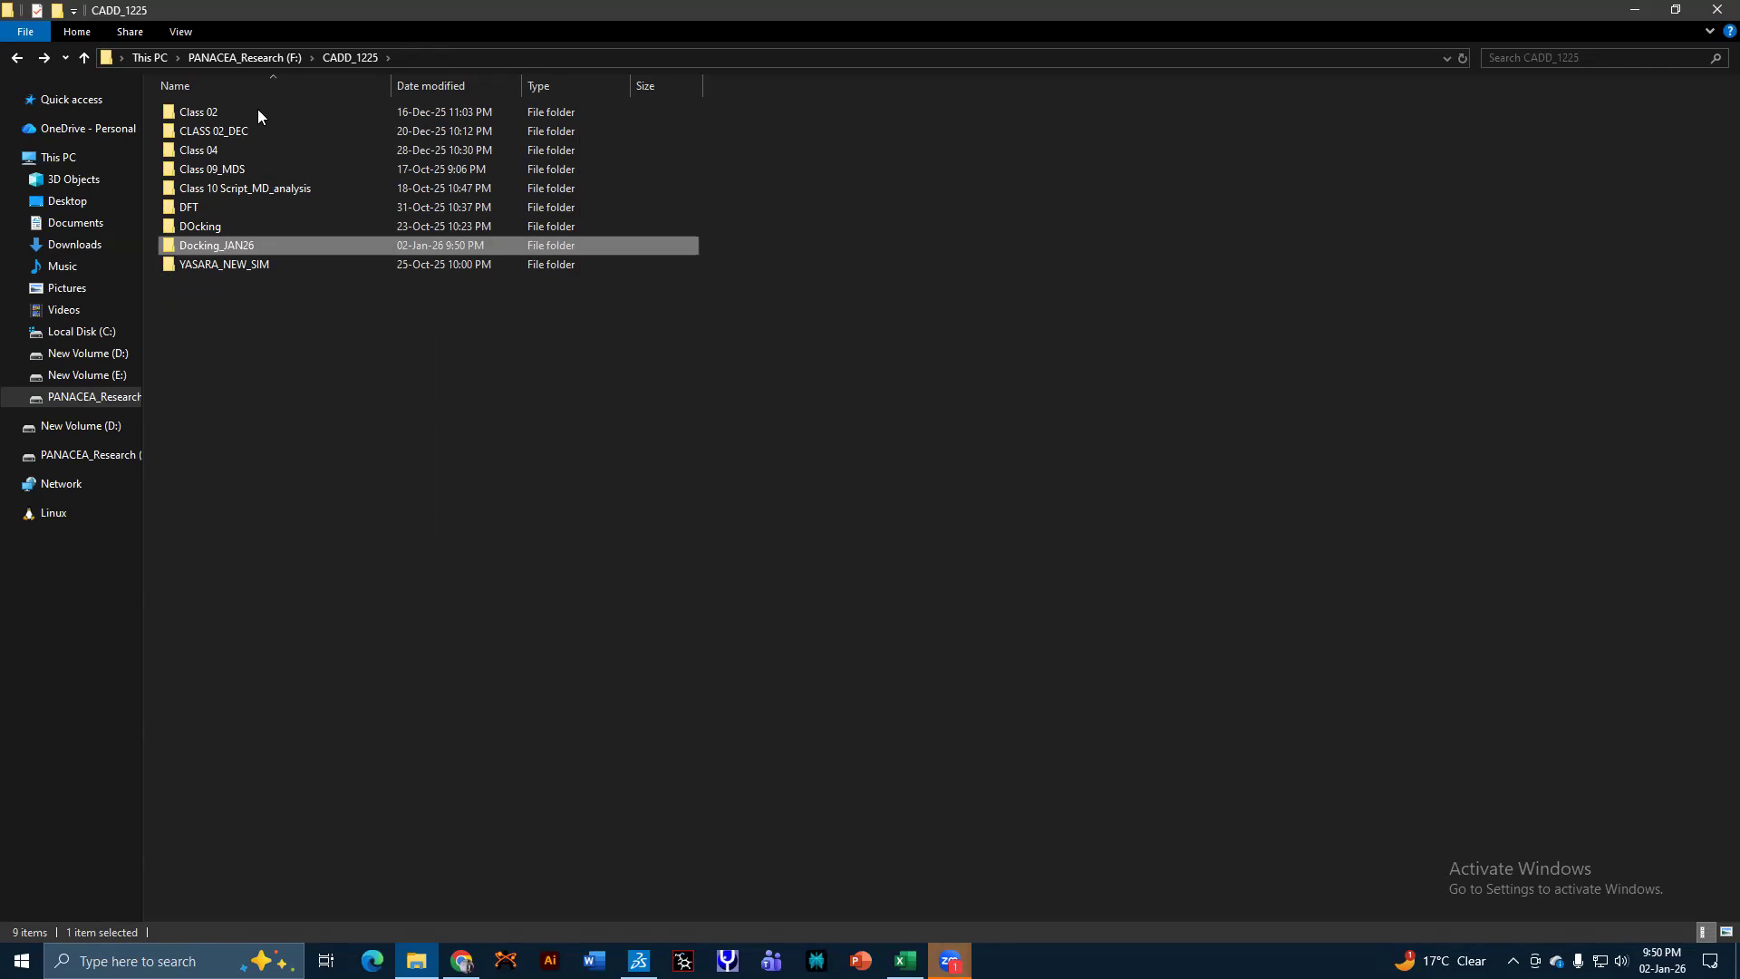
{"action": "key", "text": "Return"}
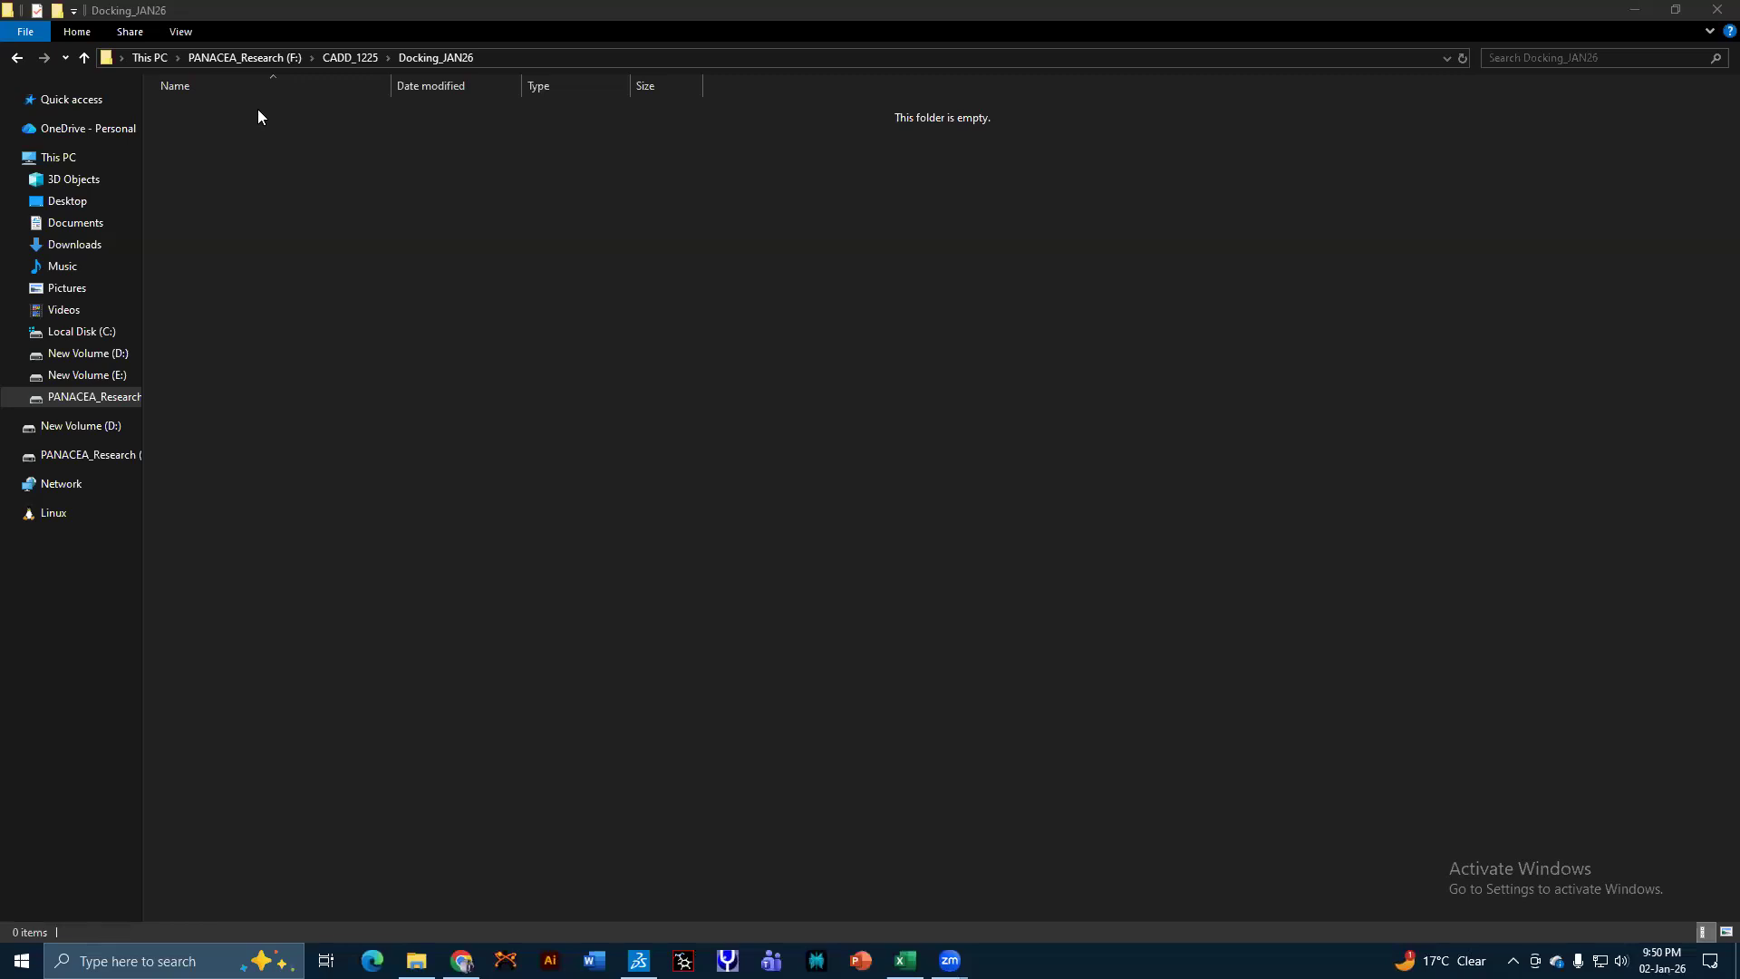
Switch to Chrome and download the 1E2K structure from RCSB PDB in Legacy PDB Format.
{"action": "left_click", "coordinate": [463, 962]}
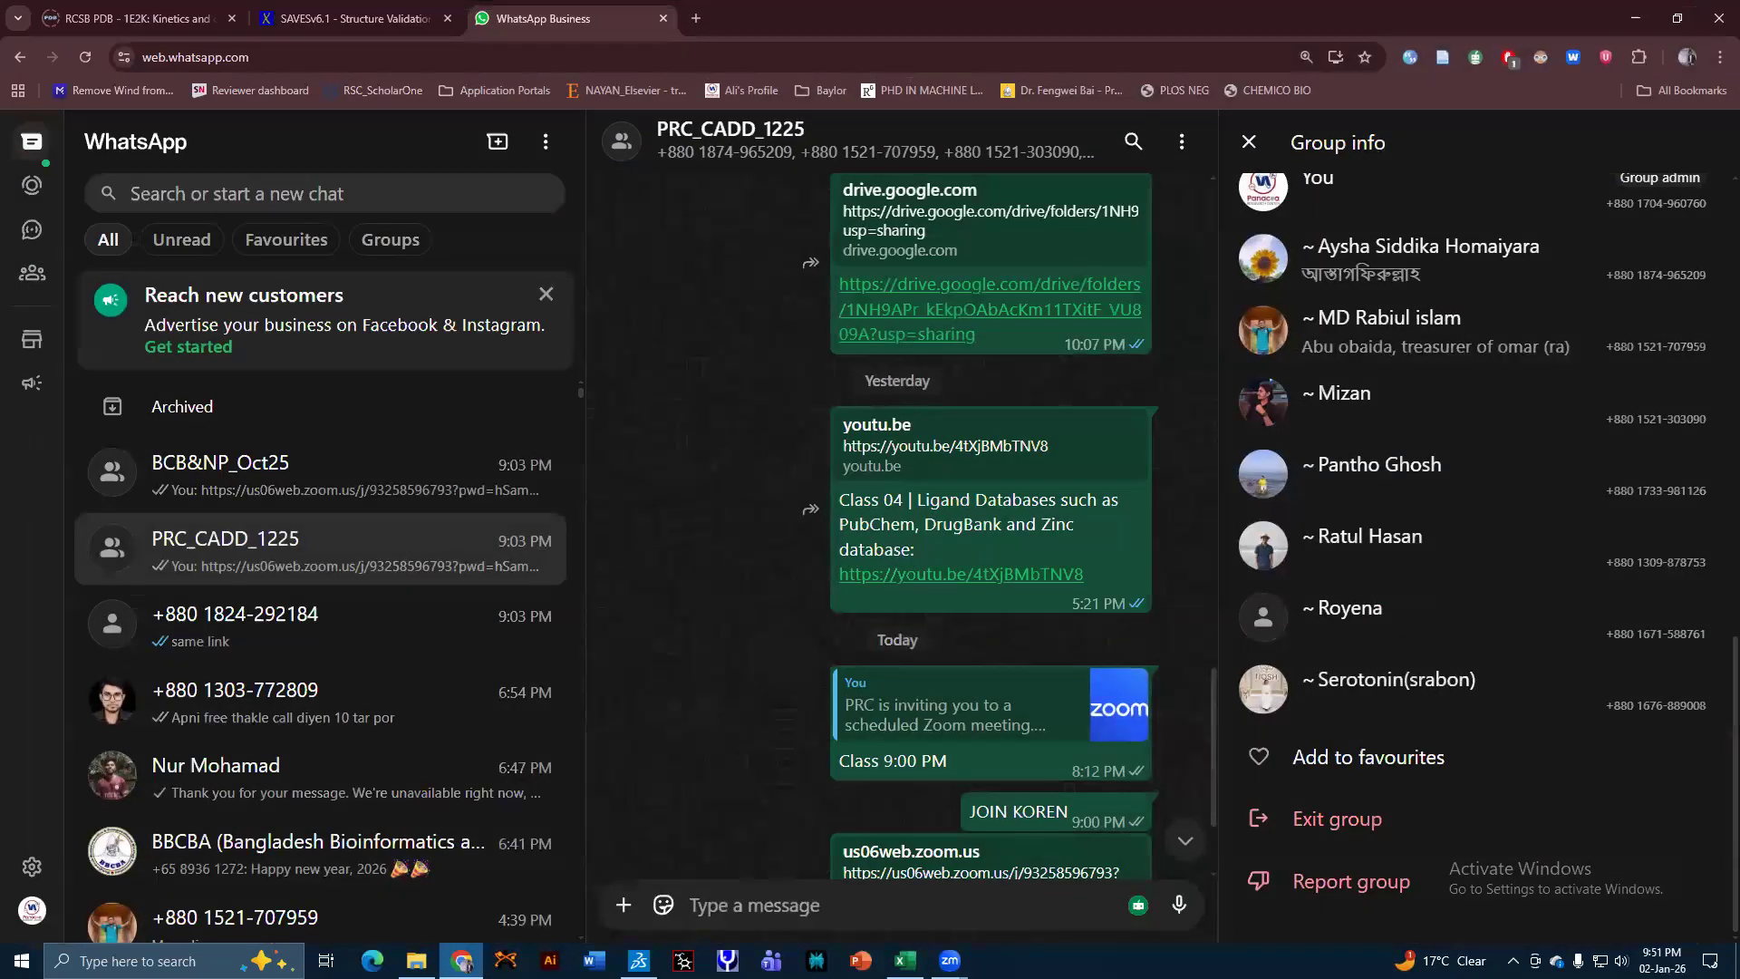
{"action": "left_click", "coordinate": [147, 28]}
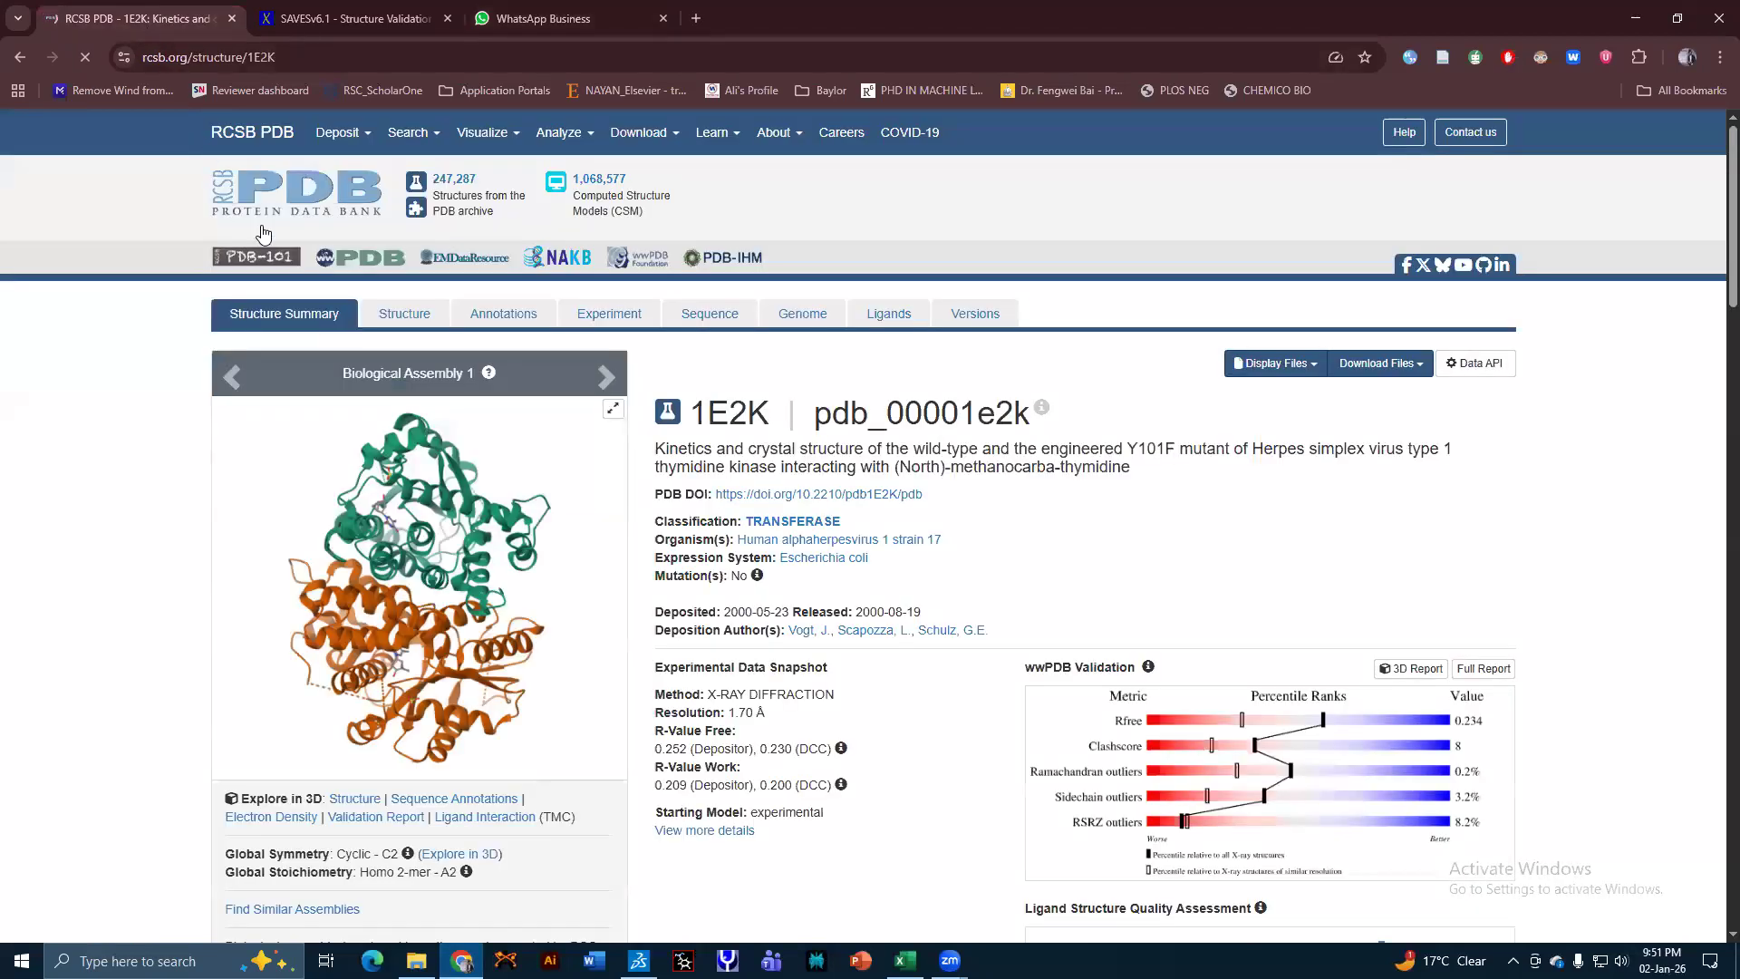
{"action": "double_click", "coordinate": [716, 412]}
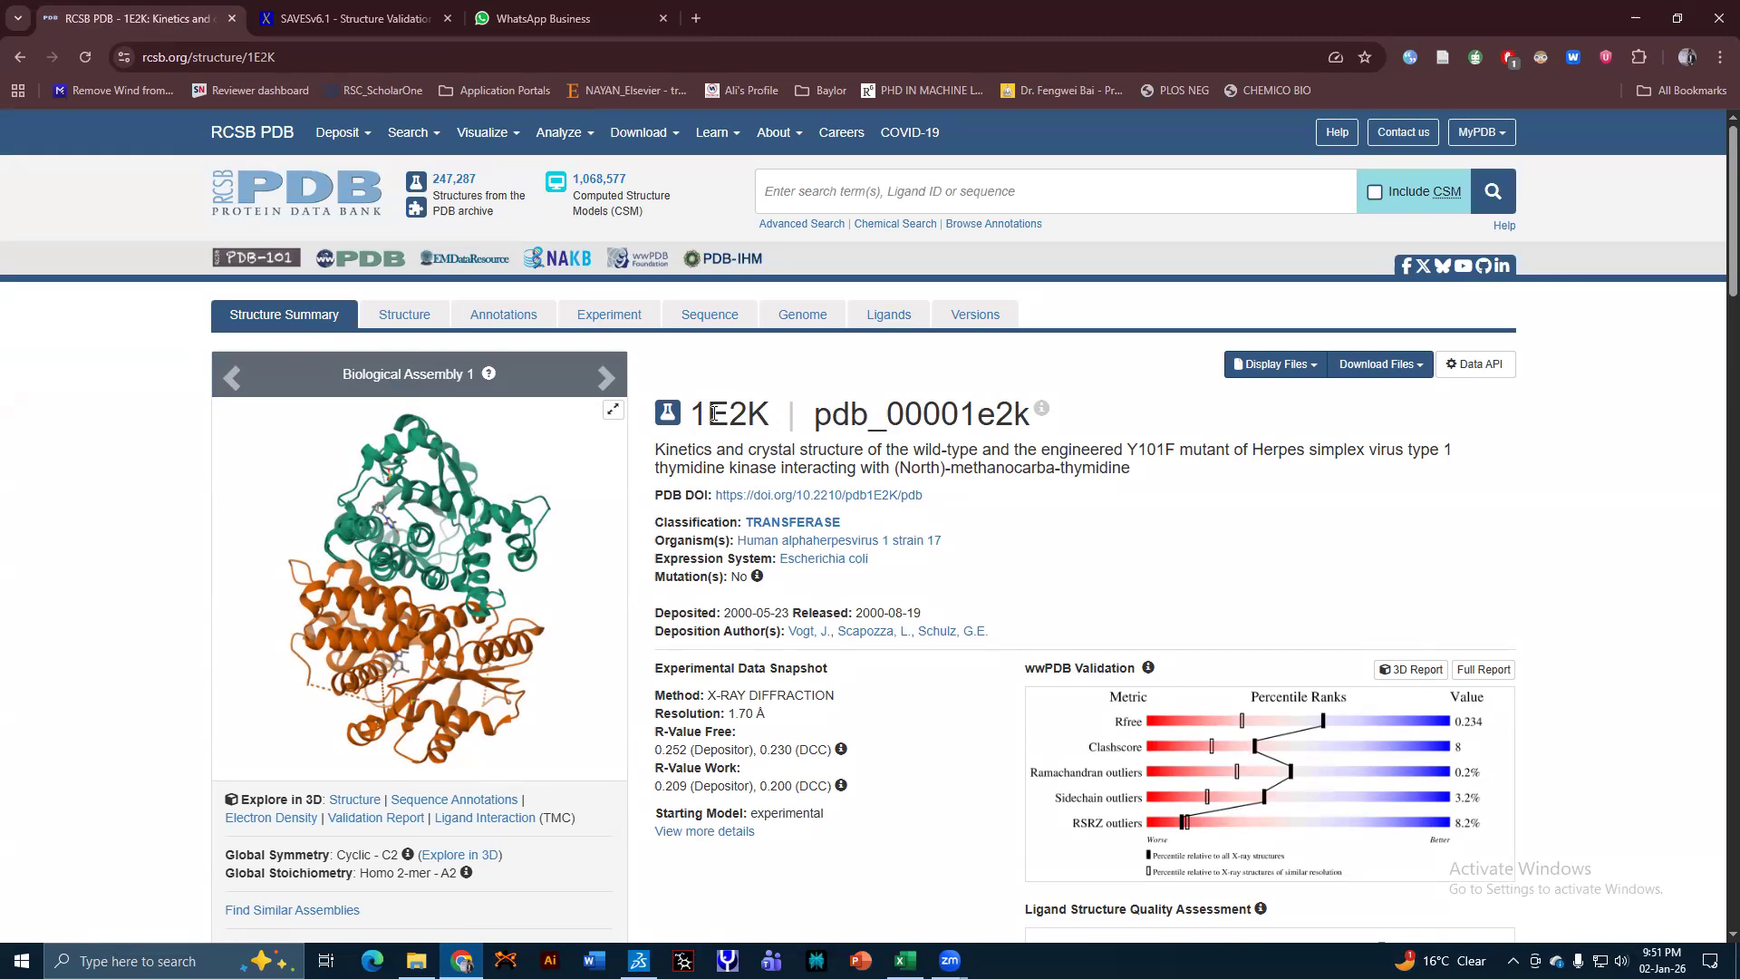
{"action": "left_click", "coordinate": [1370, 367]}
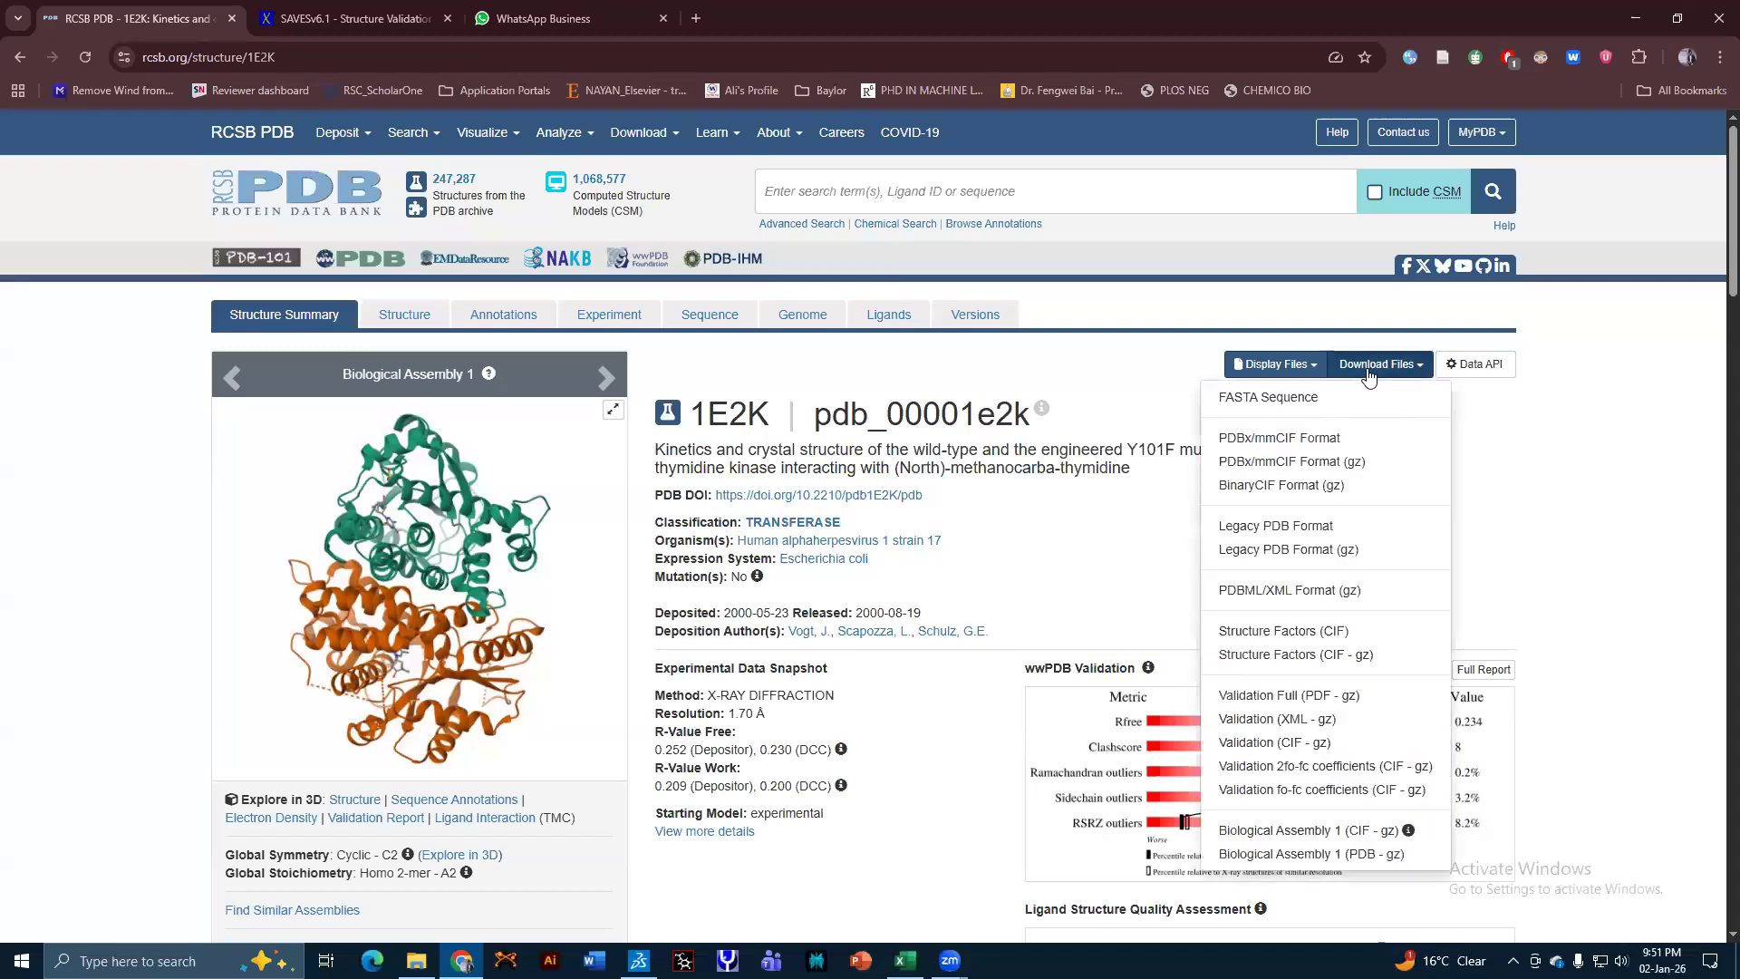
{"action": "left_click", "coordinate": [1300, 528]}
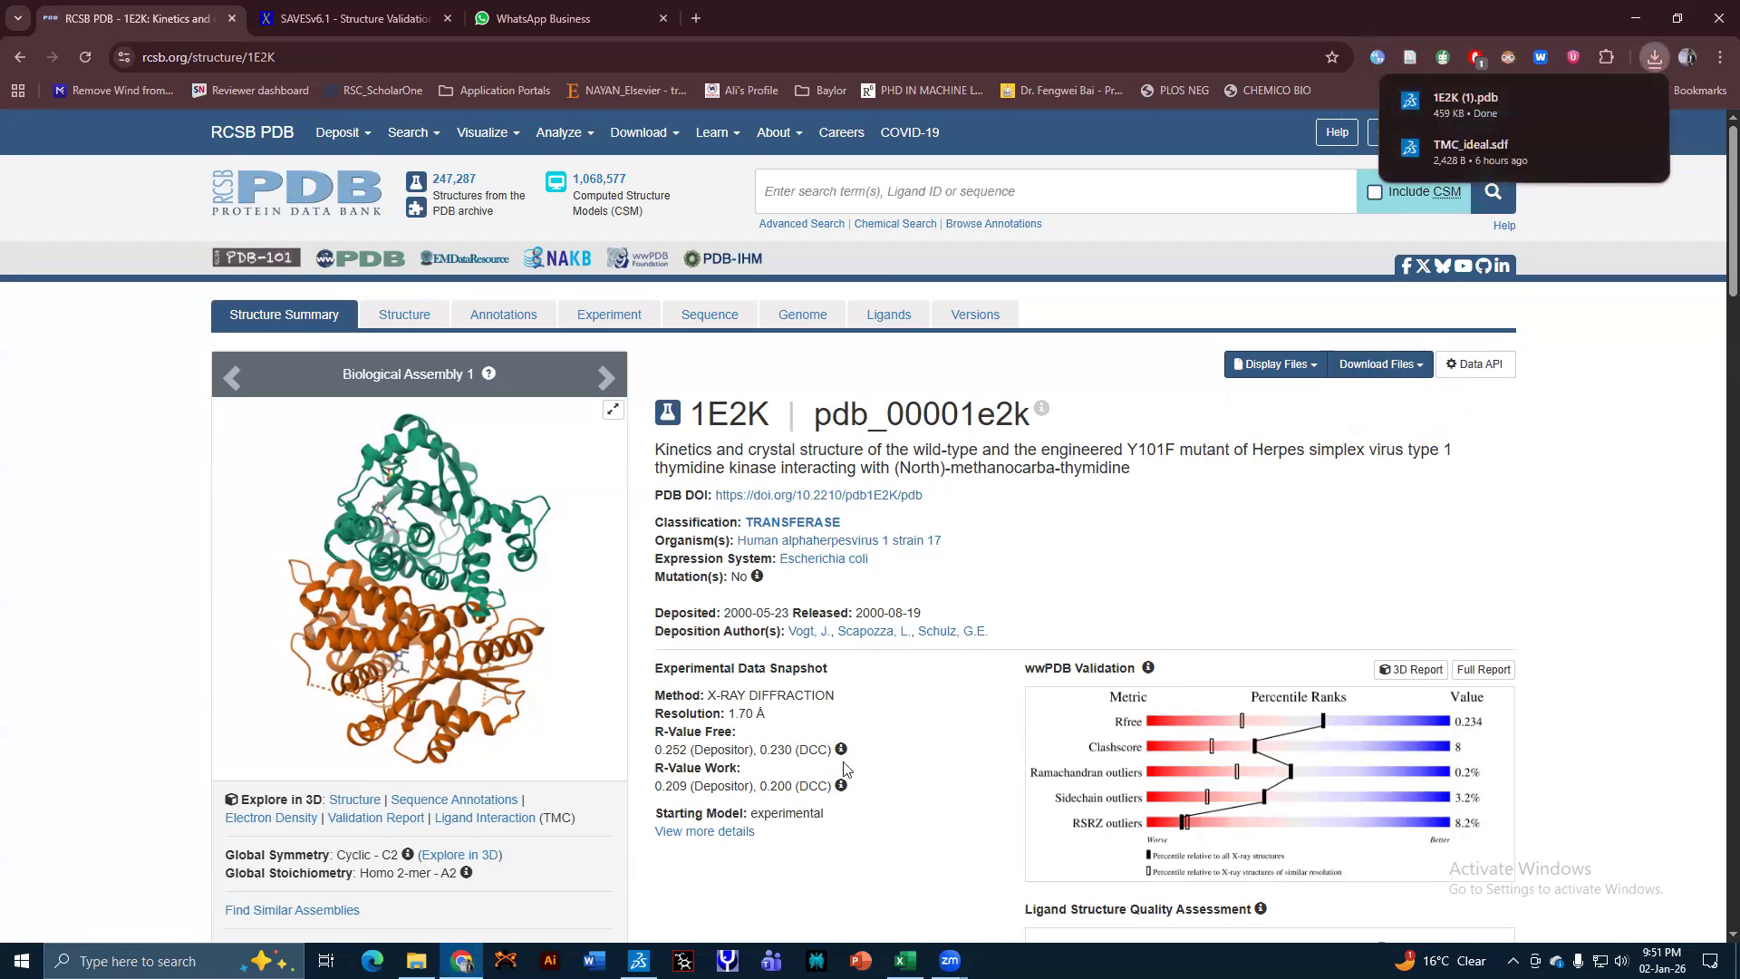
Examine the ligands in the Small Molecules section of the 1E2K entry.
{"action": "scroll", "coordinate": [305, 714], "scroll_direction": "down", "scroll_amount": 10}
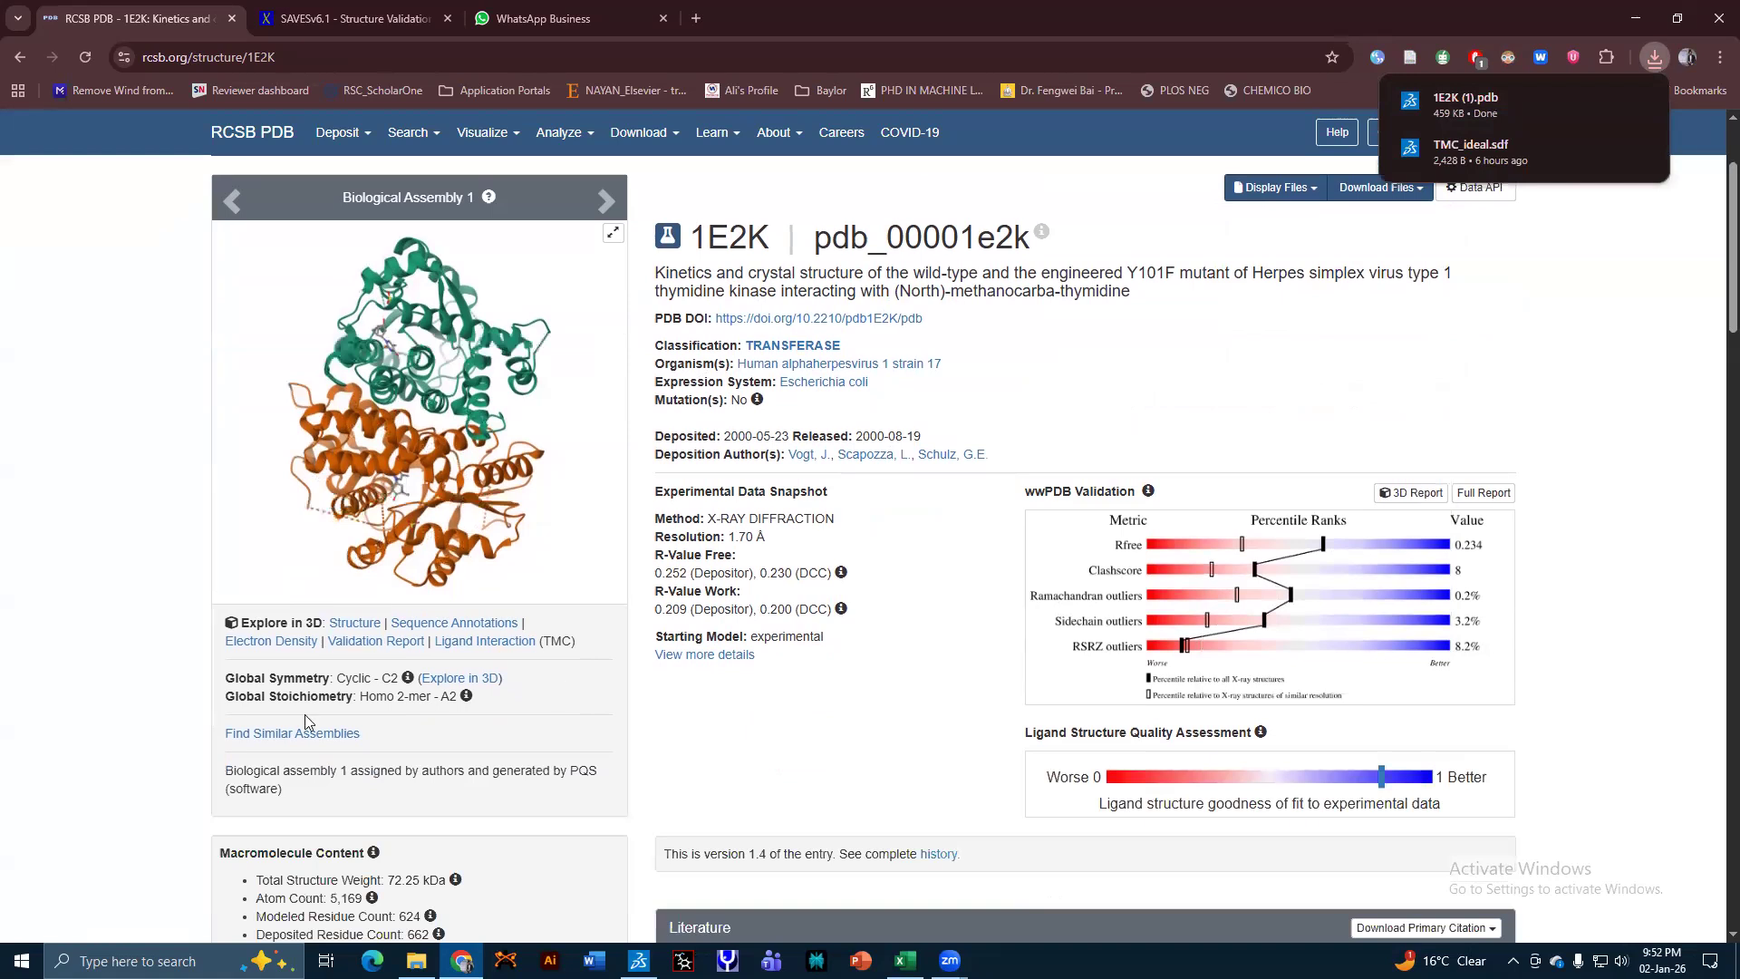
{"action": "scroll", "coordinate": [1083, 639], "scroll_direction": "down", "scroll_amount": 15}
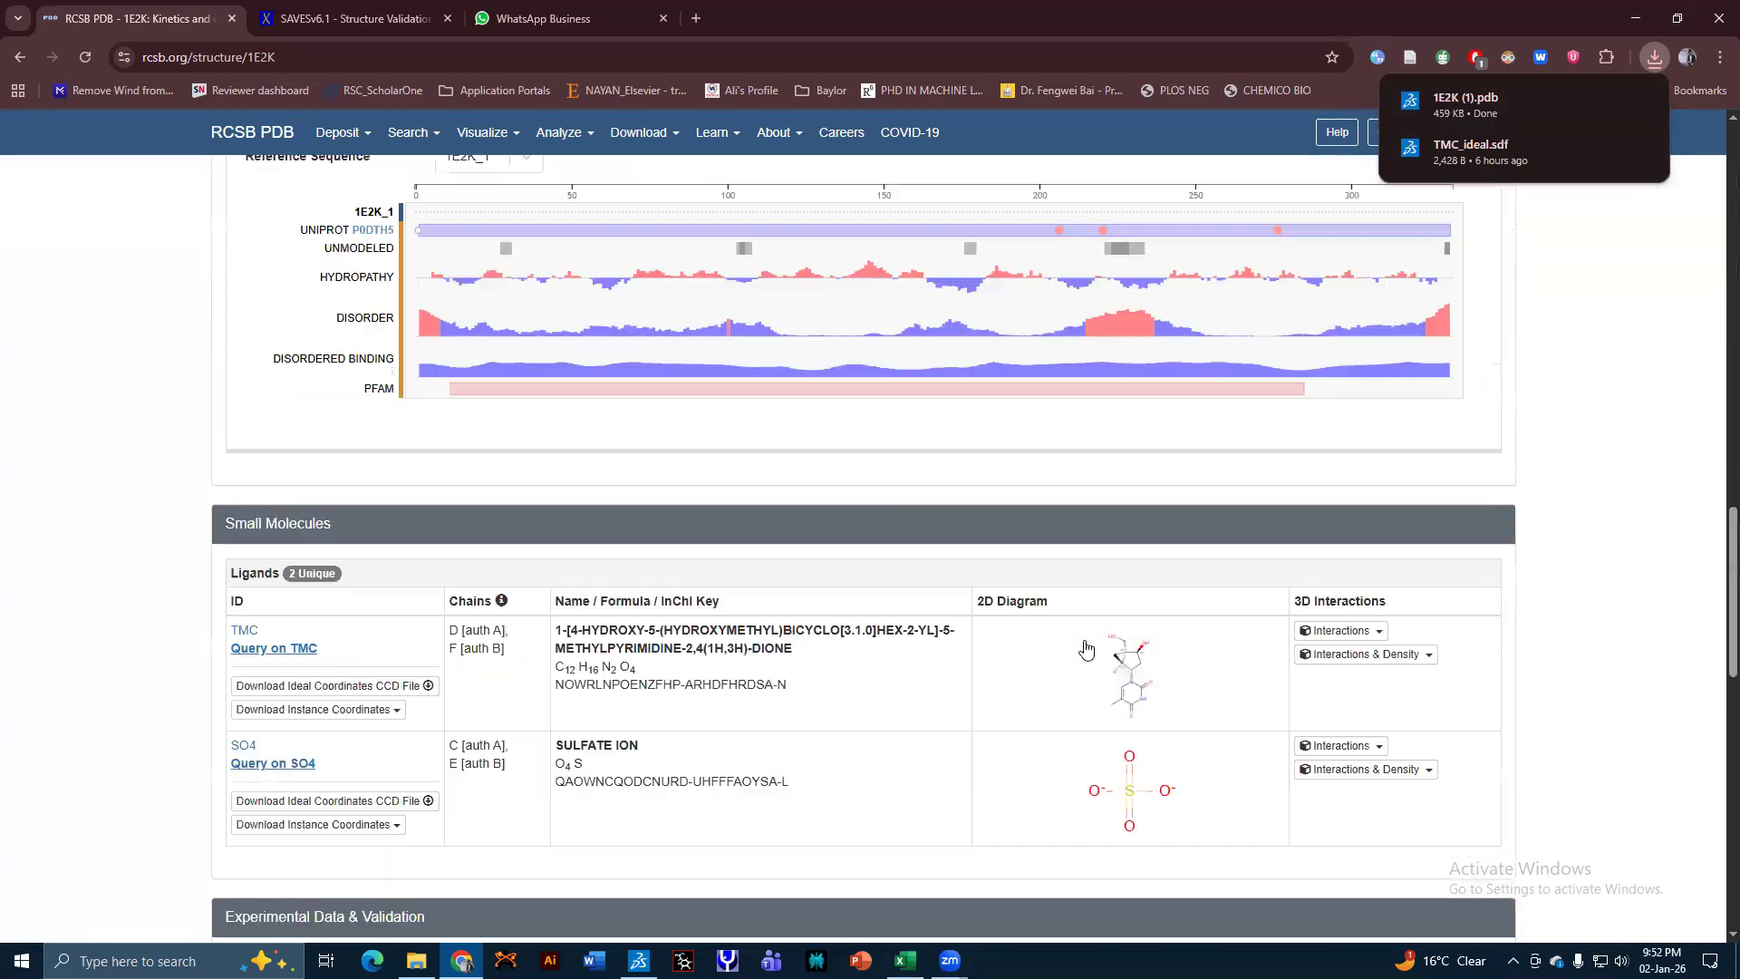
{"action": "scroll", "coordinate": [1066, 571], "scroll_direction": "up", "scroll_amount": 2}
{"action": "scroll", "coordinate": [1067, 571], "scroll_direction": "up", "scroll_amount": 1}
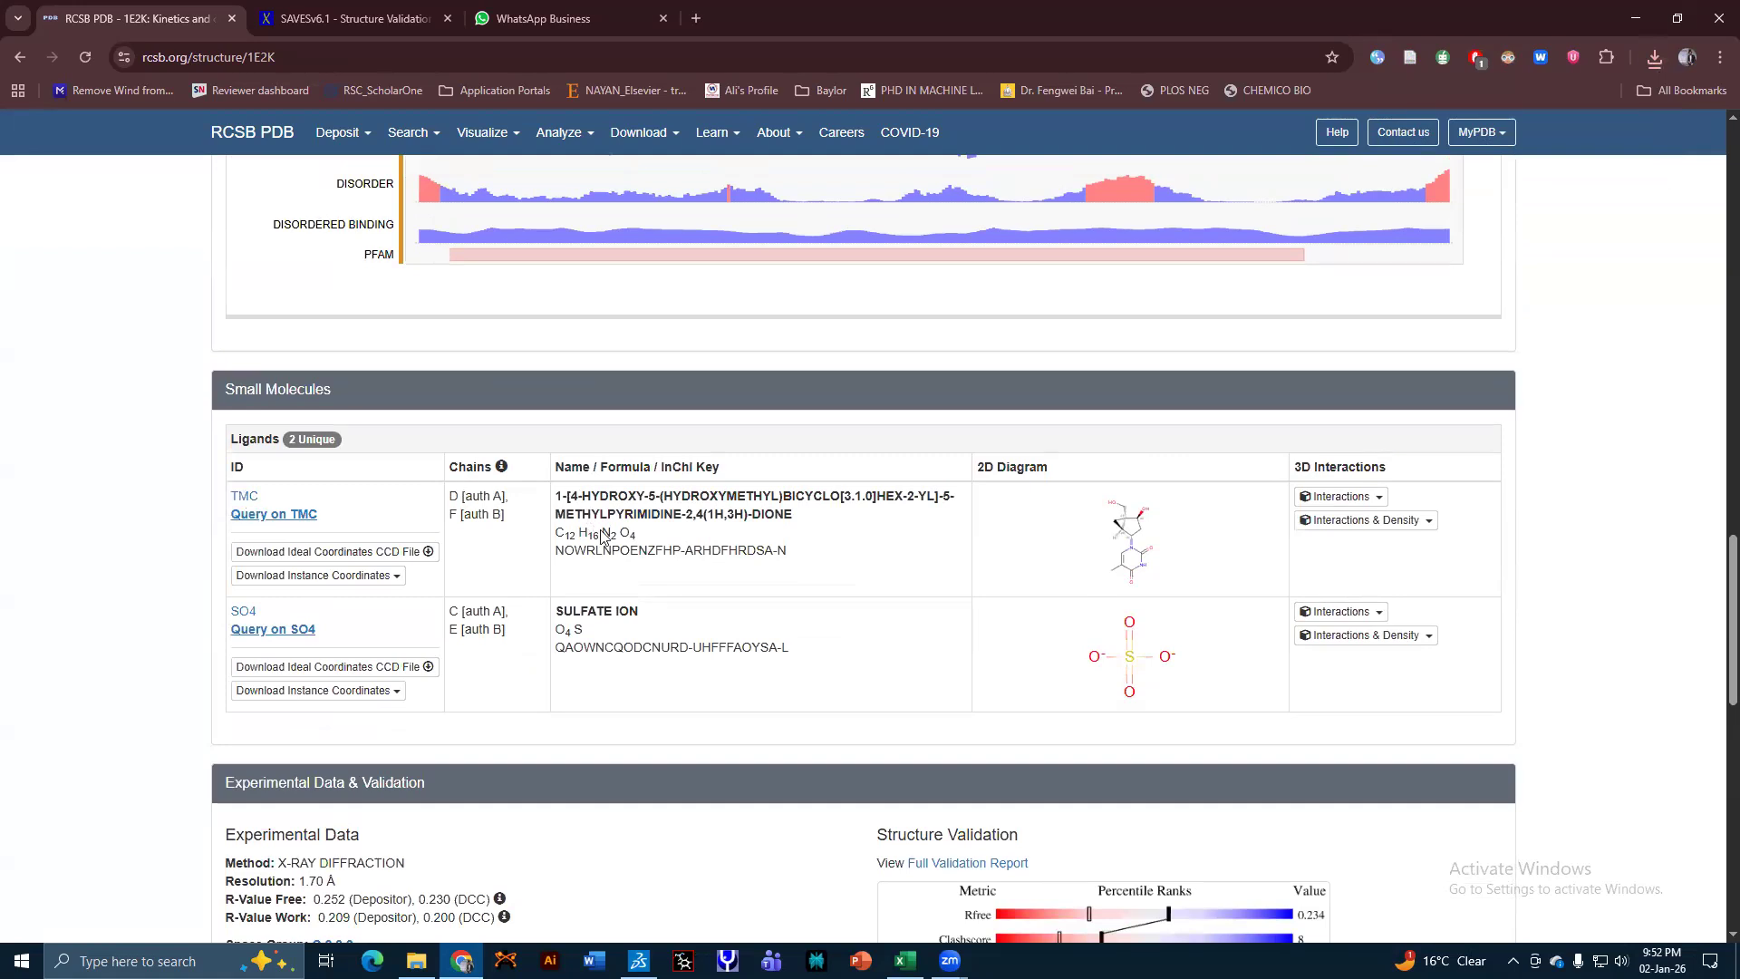
{"action": "scroll", "coordinate": [1509, 548], "scroll_direction": "up", "scroll_amount": 5}
{"action": "scroll", "coordinate": [1509, 549], "scroll_direction": "up", "scroll_amount": 15}
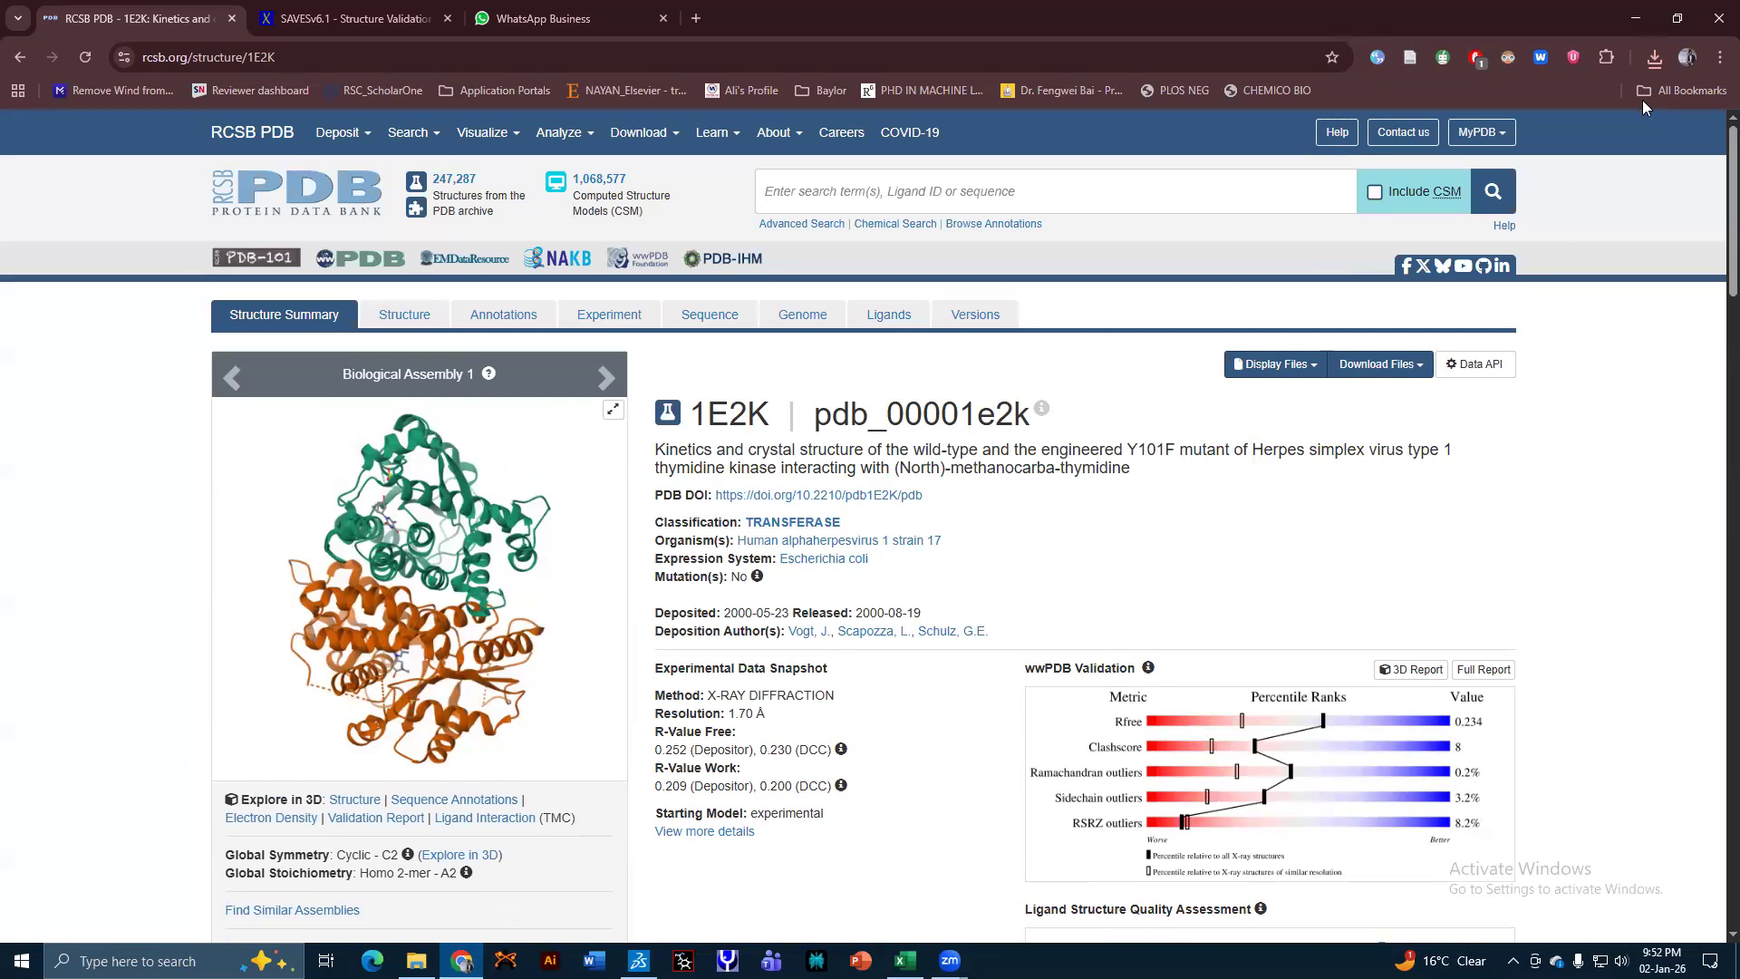
Switch to File Explorer and move the downloaded 1E2K (1).pdb from Downloads into the Docking_JAN26 folder.
{"action": "left_click", "coordinate": [1655, 59]}
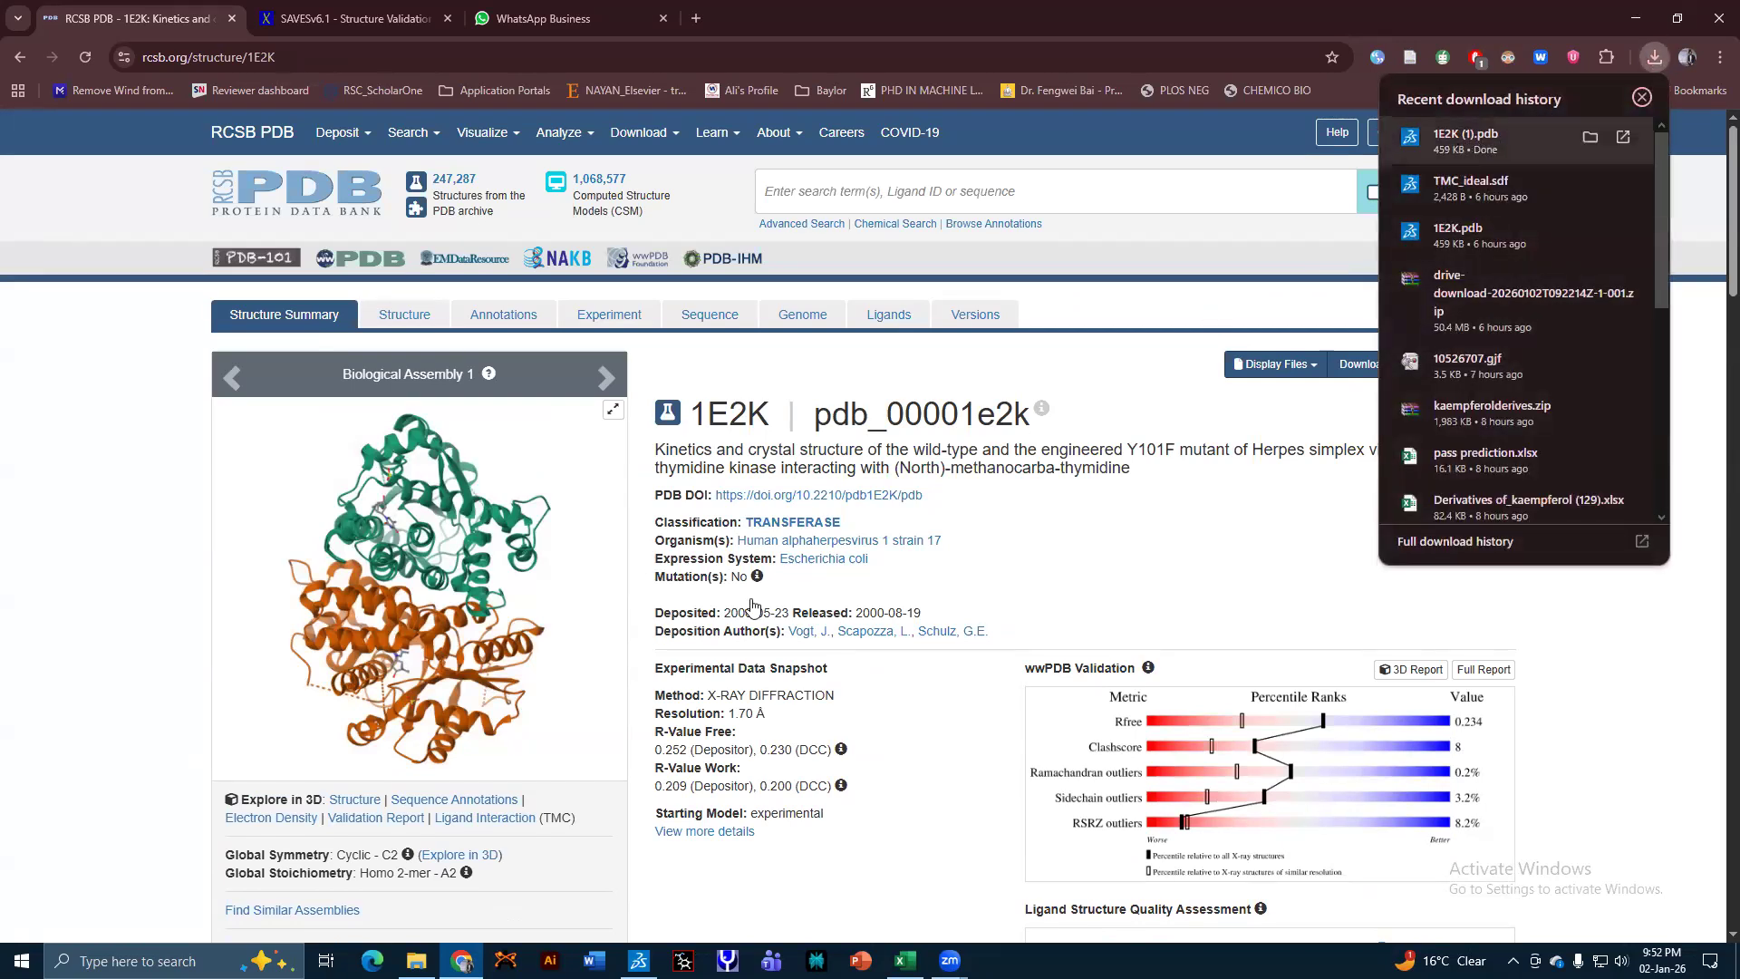
{"action": "left_click", "coordinate": [416, 961]}
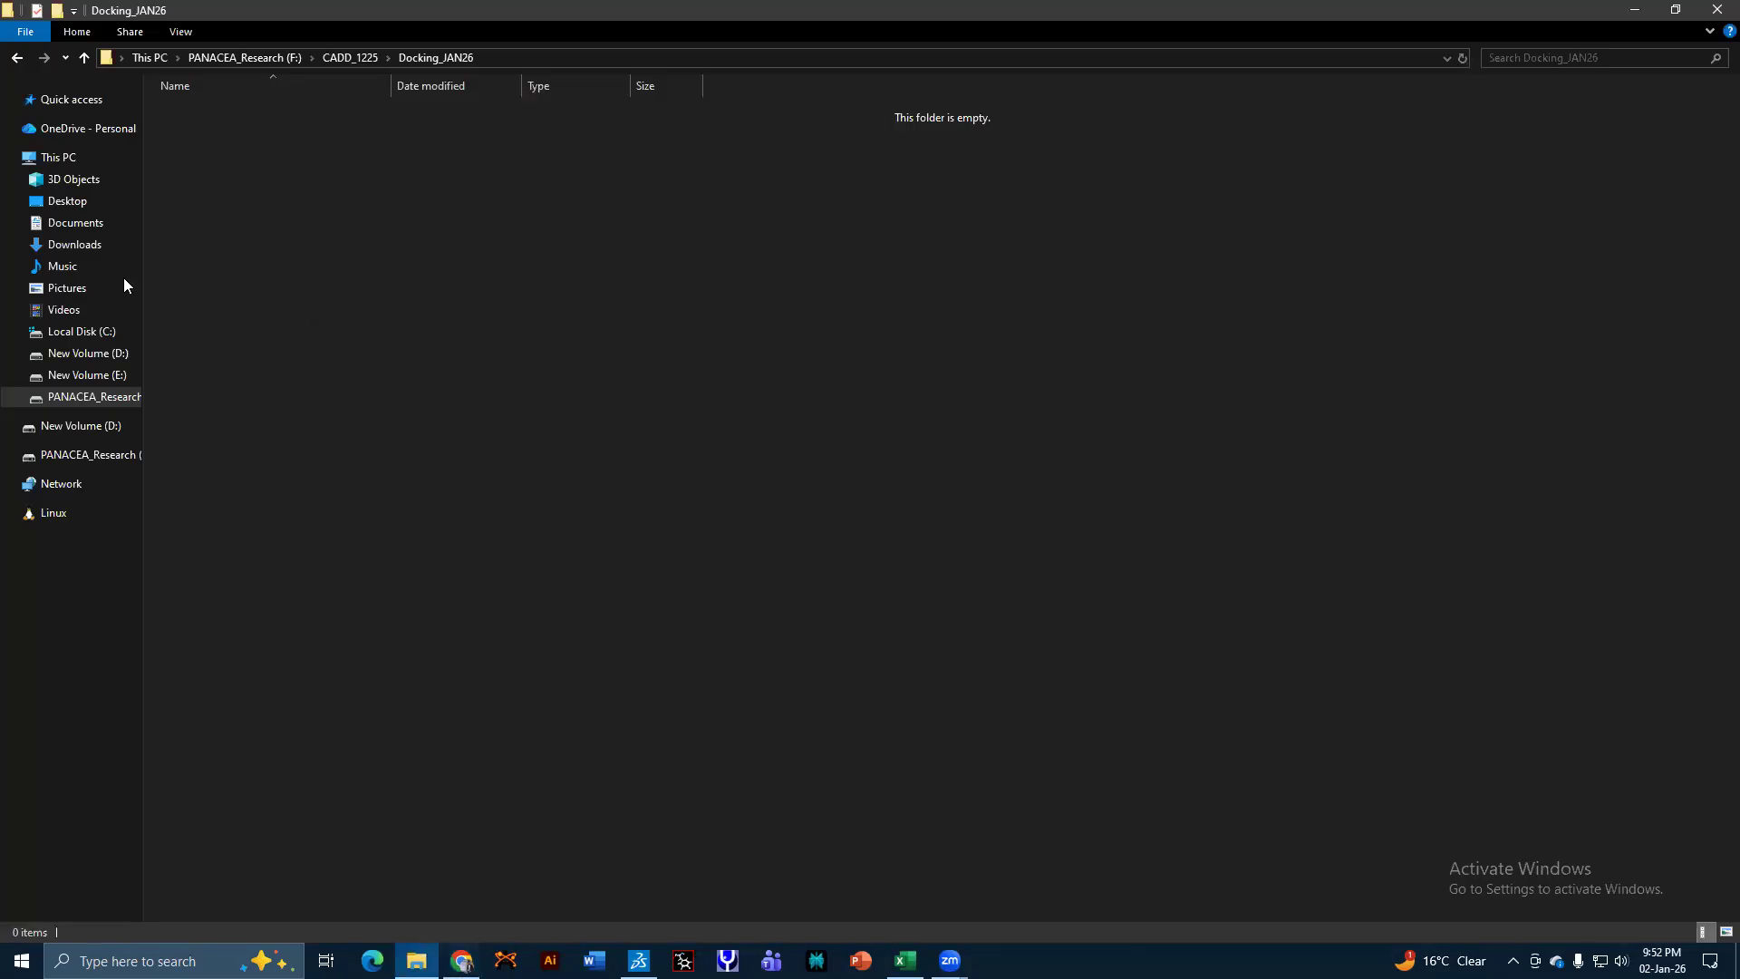
{"action": "left_click", "coordinate": [117, 248]}
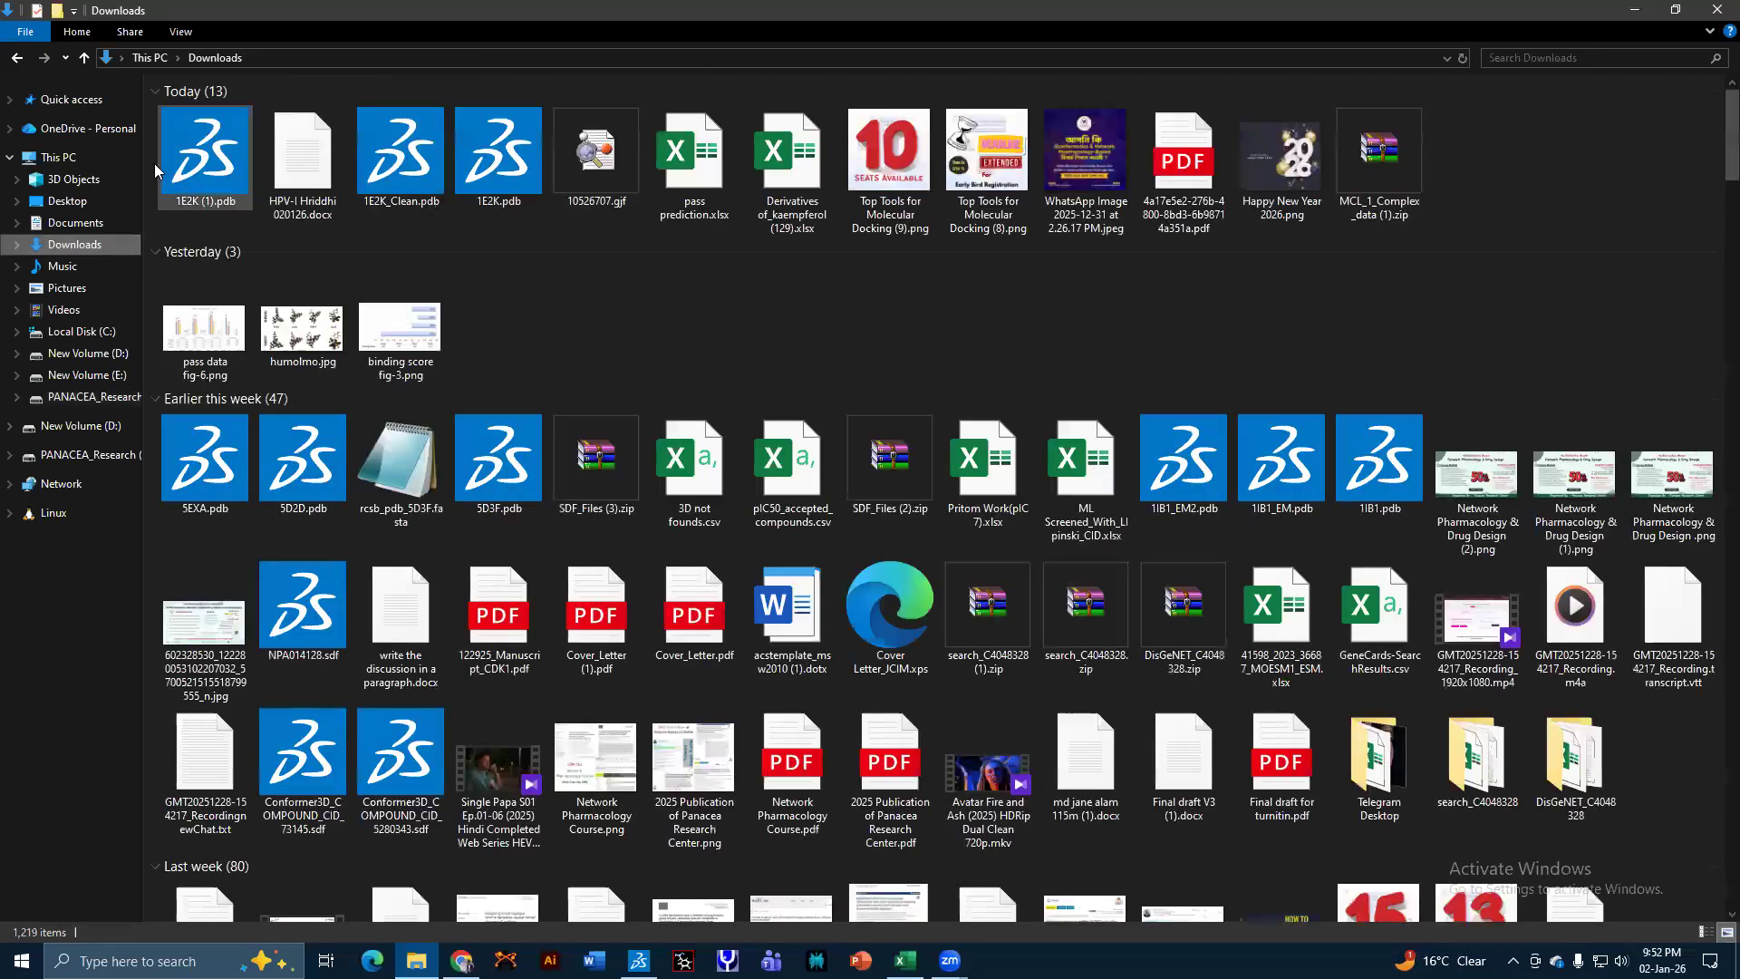
{"action": "left_click", "coordinate": [17, 58]}
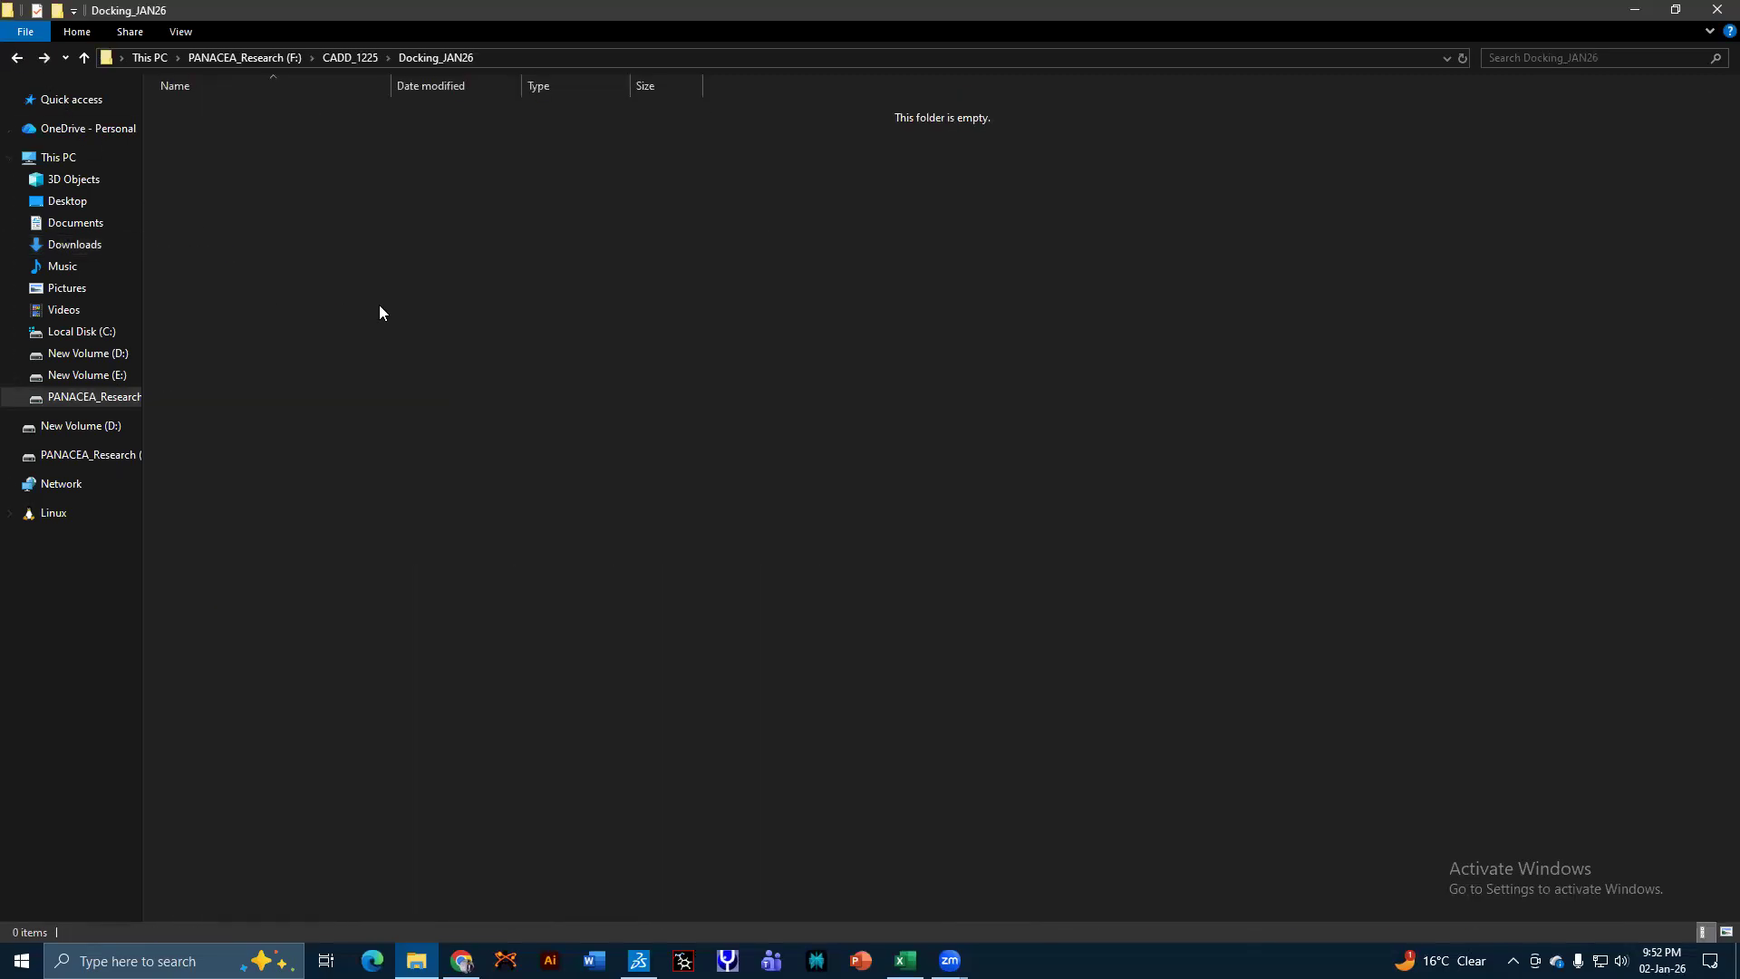
{"action": "key", "text": "ctrl+v"}
Create a folder named LIGAND inside Docking_JAN26 and open it.
{"action": "right_click", "coordinate": [264, 153]}
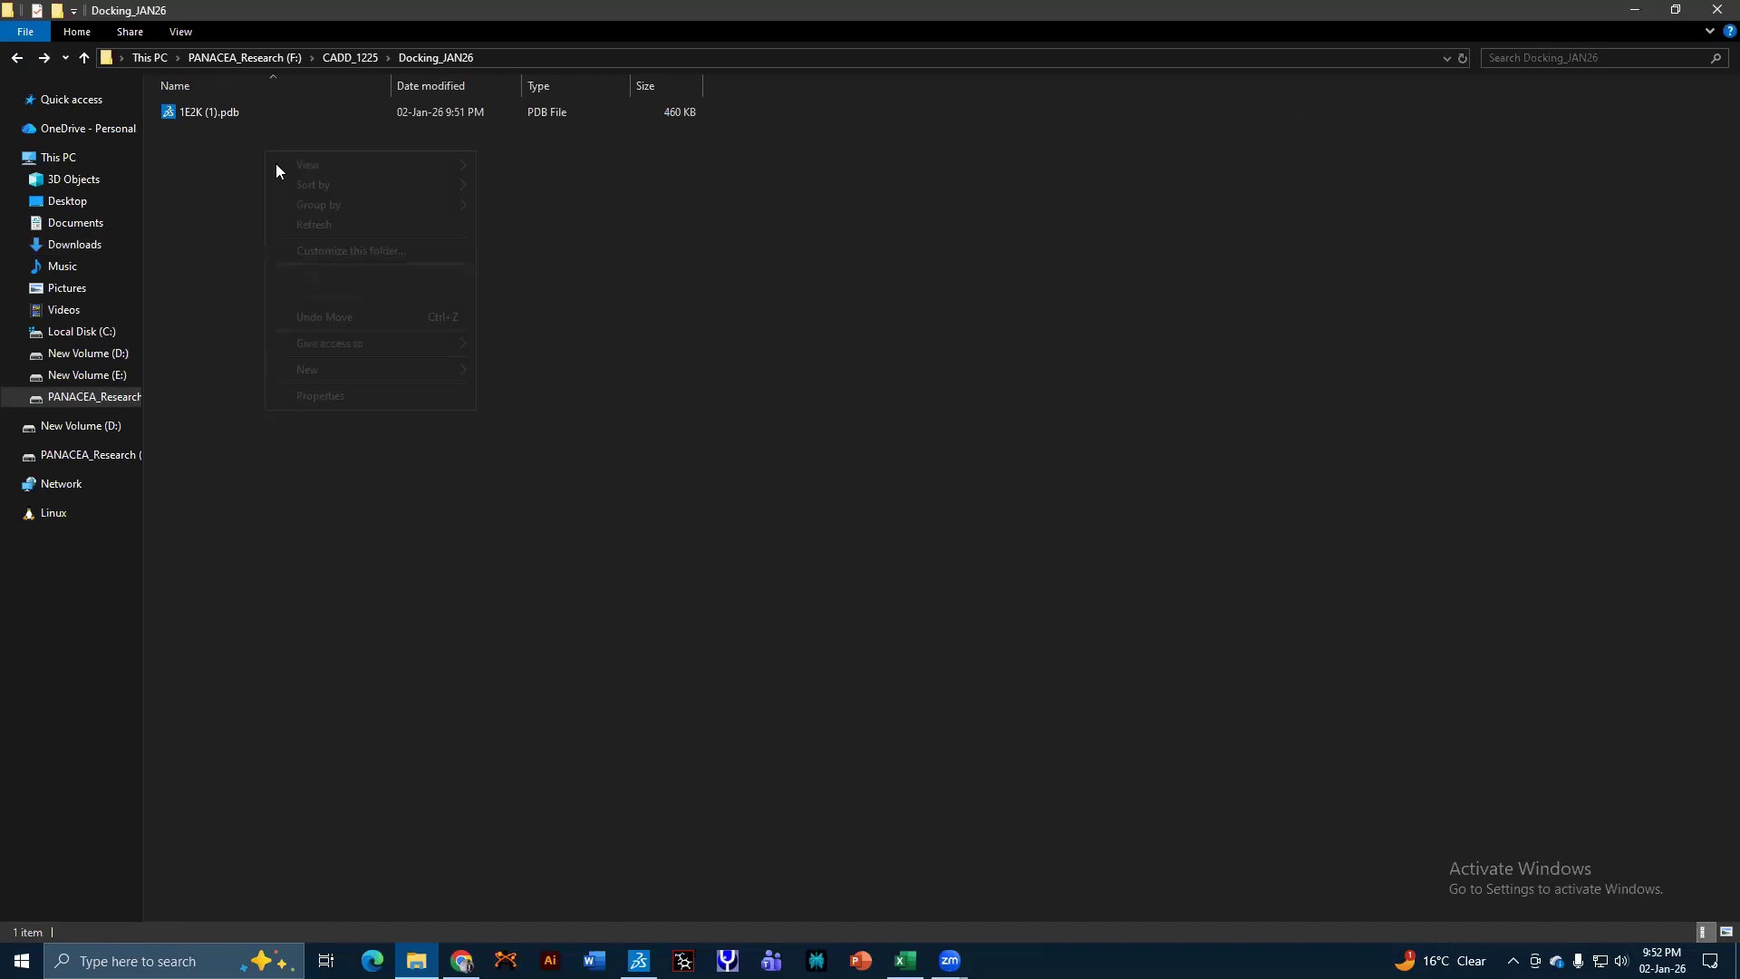
{"action": "left_click", "coordinate": [494, 371]}
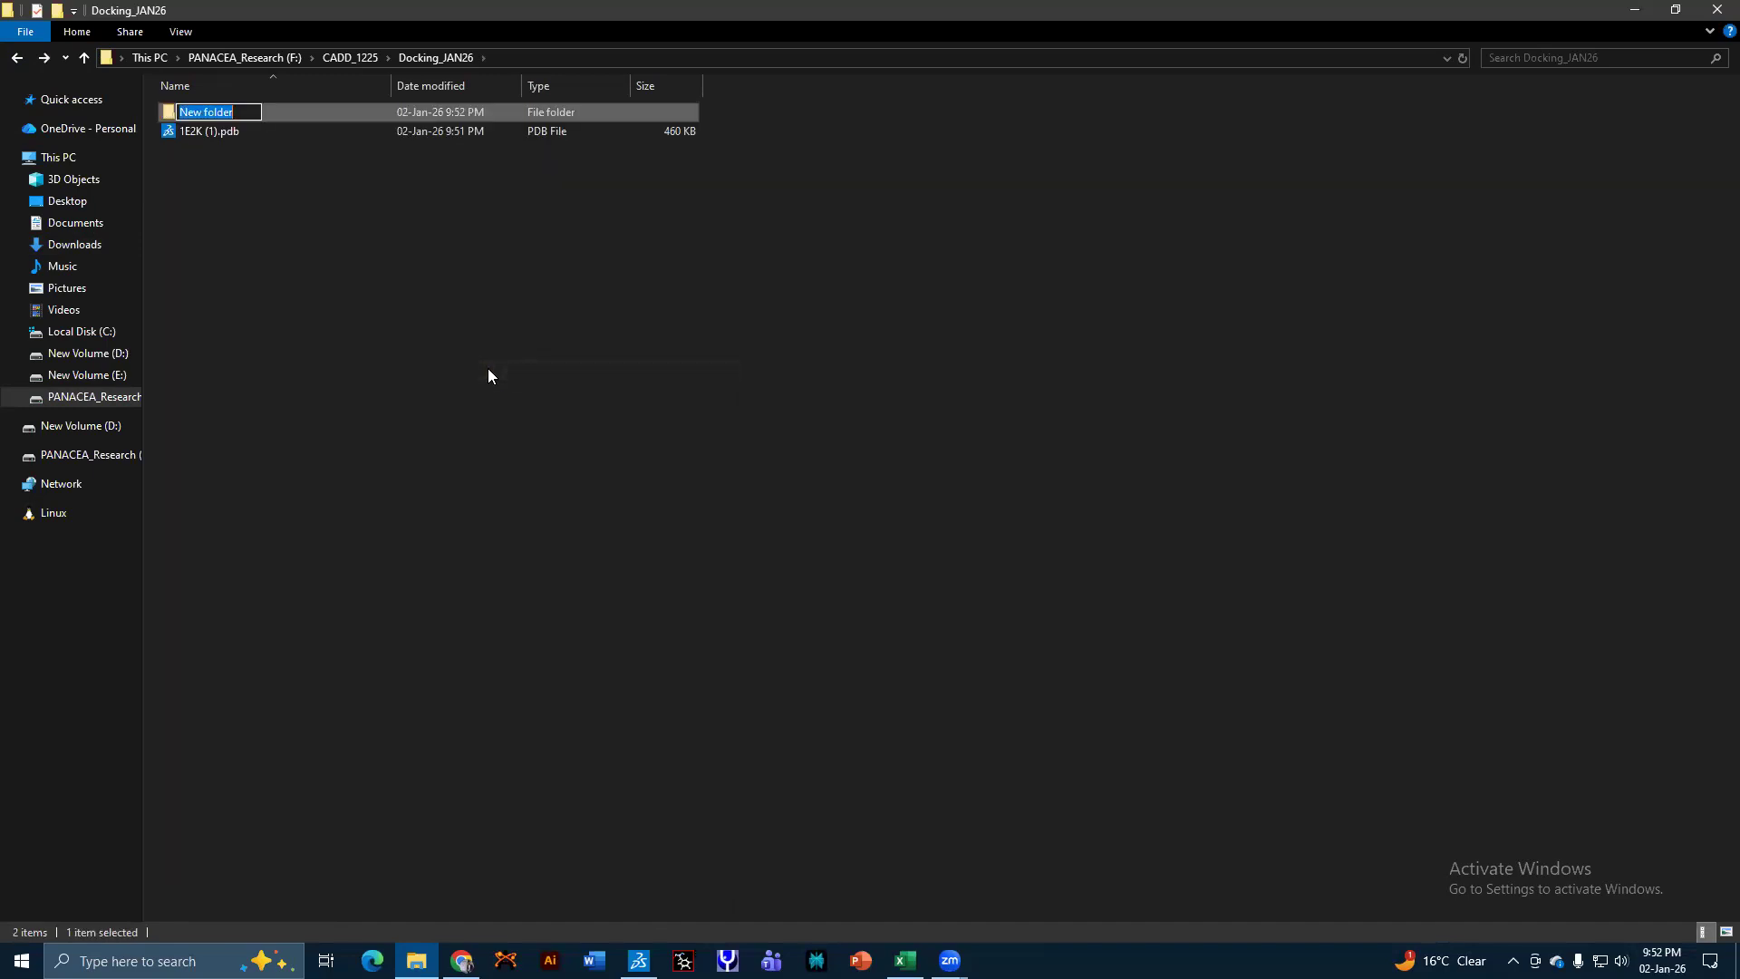
{"action": "type", "text": "LIGAND"}
{"action": "key", "text": "Return"}
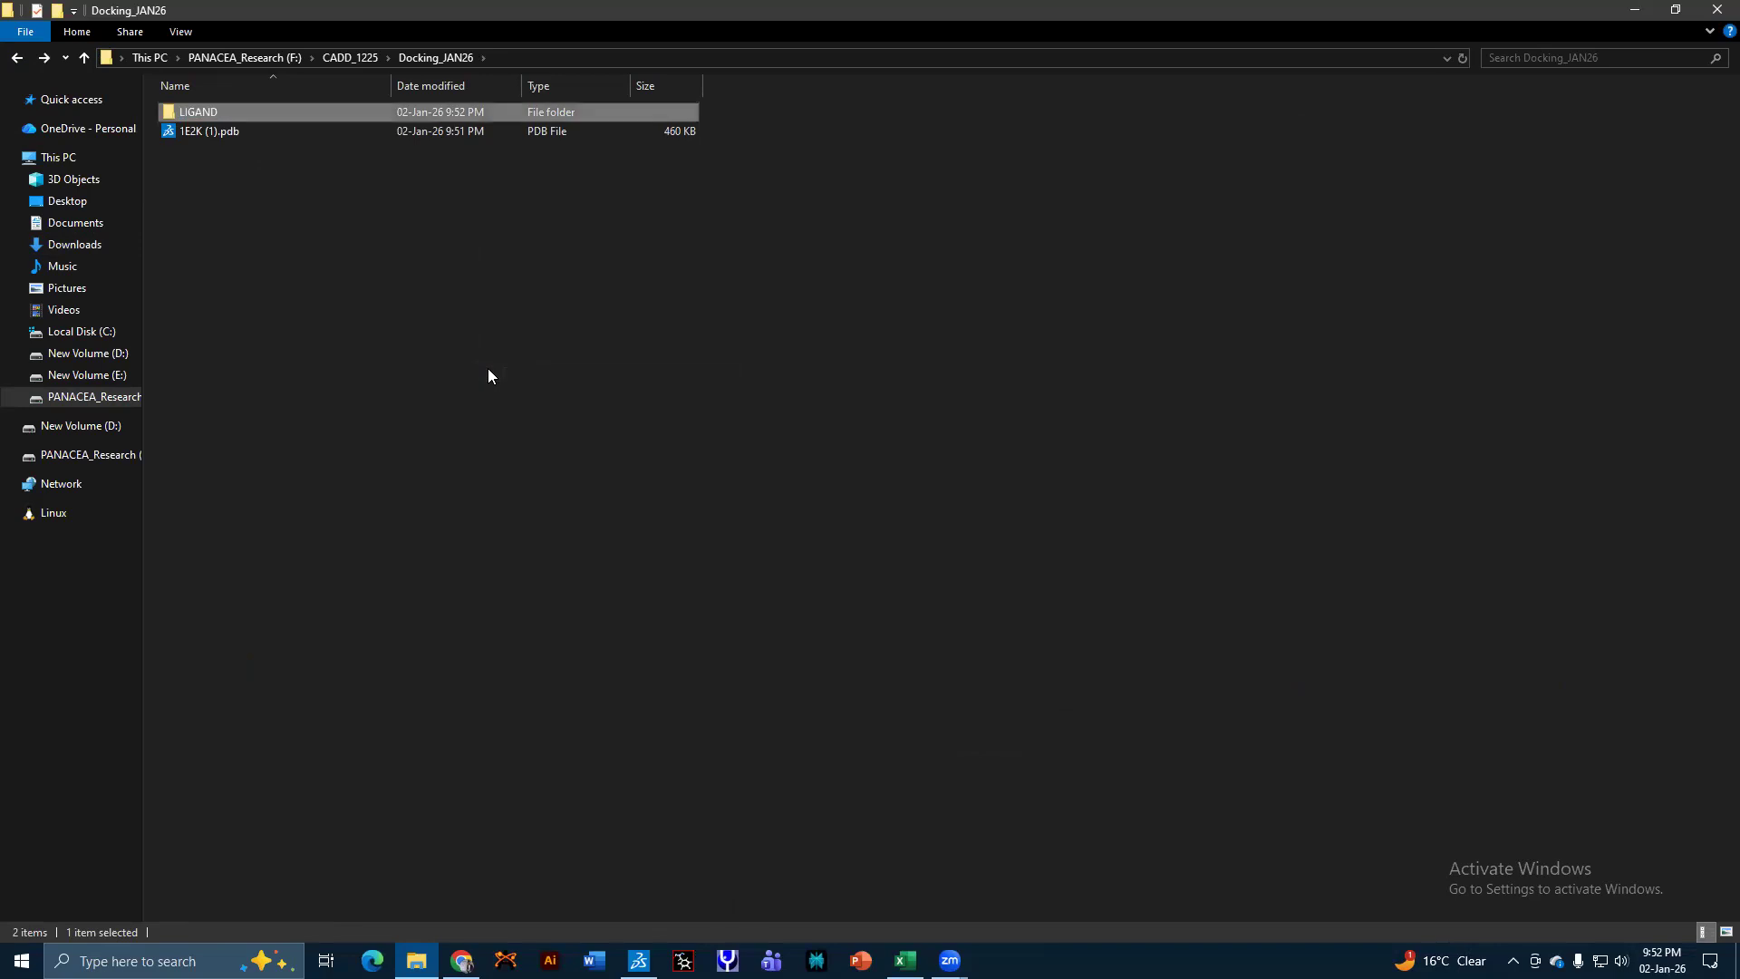
{"action": "key", "text": "Return"}
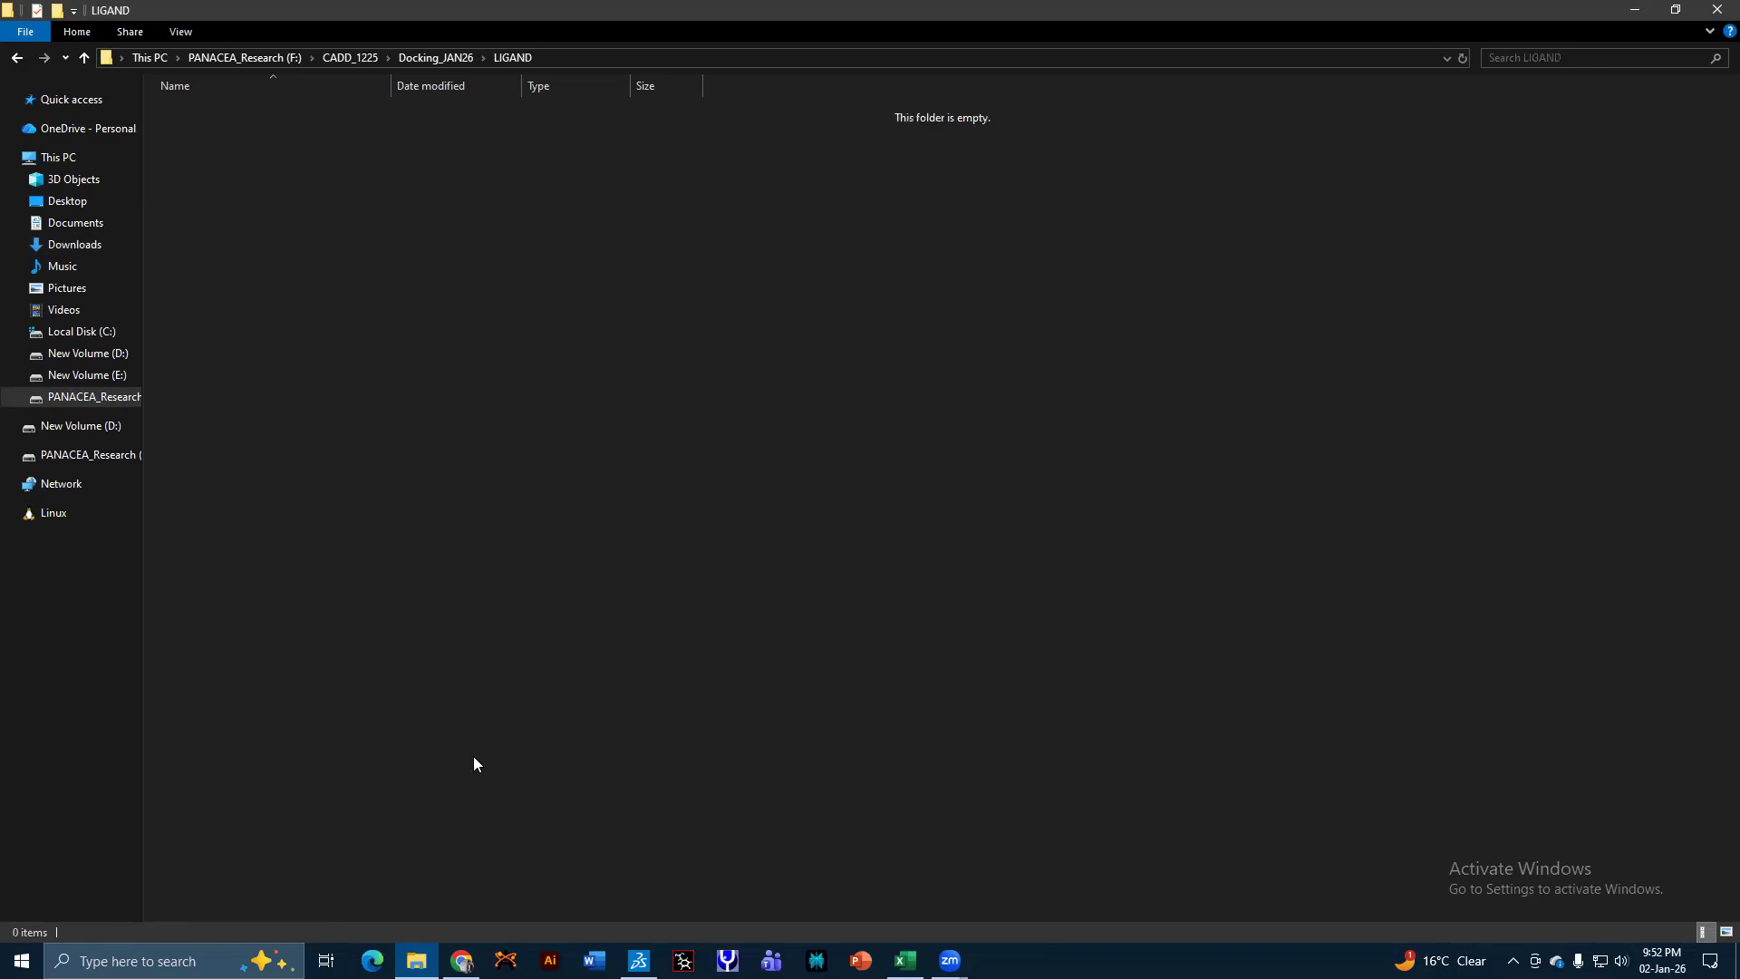
Switch to Chrome and open the PubChem site, pubchem.ncbi.nlm.nih.gov, in a new tab.
{"action": "left_click", "coordinate": [462, 961]}
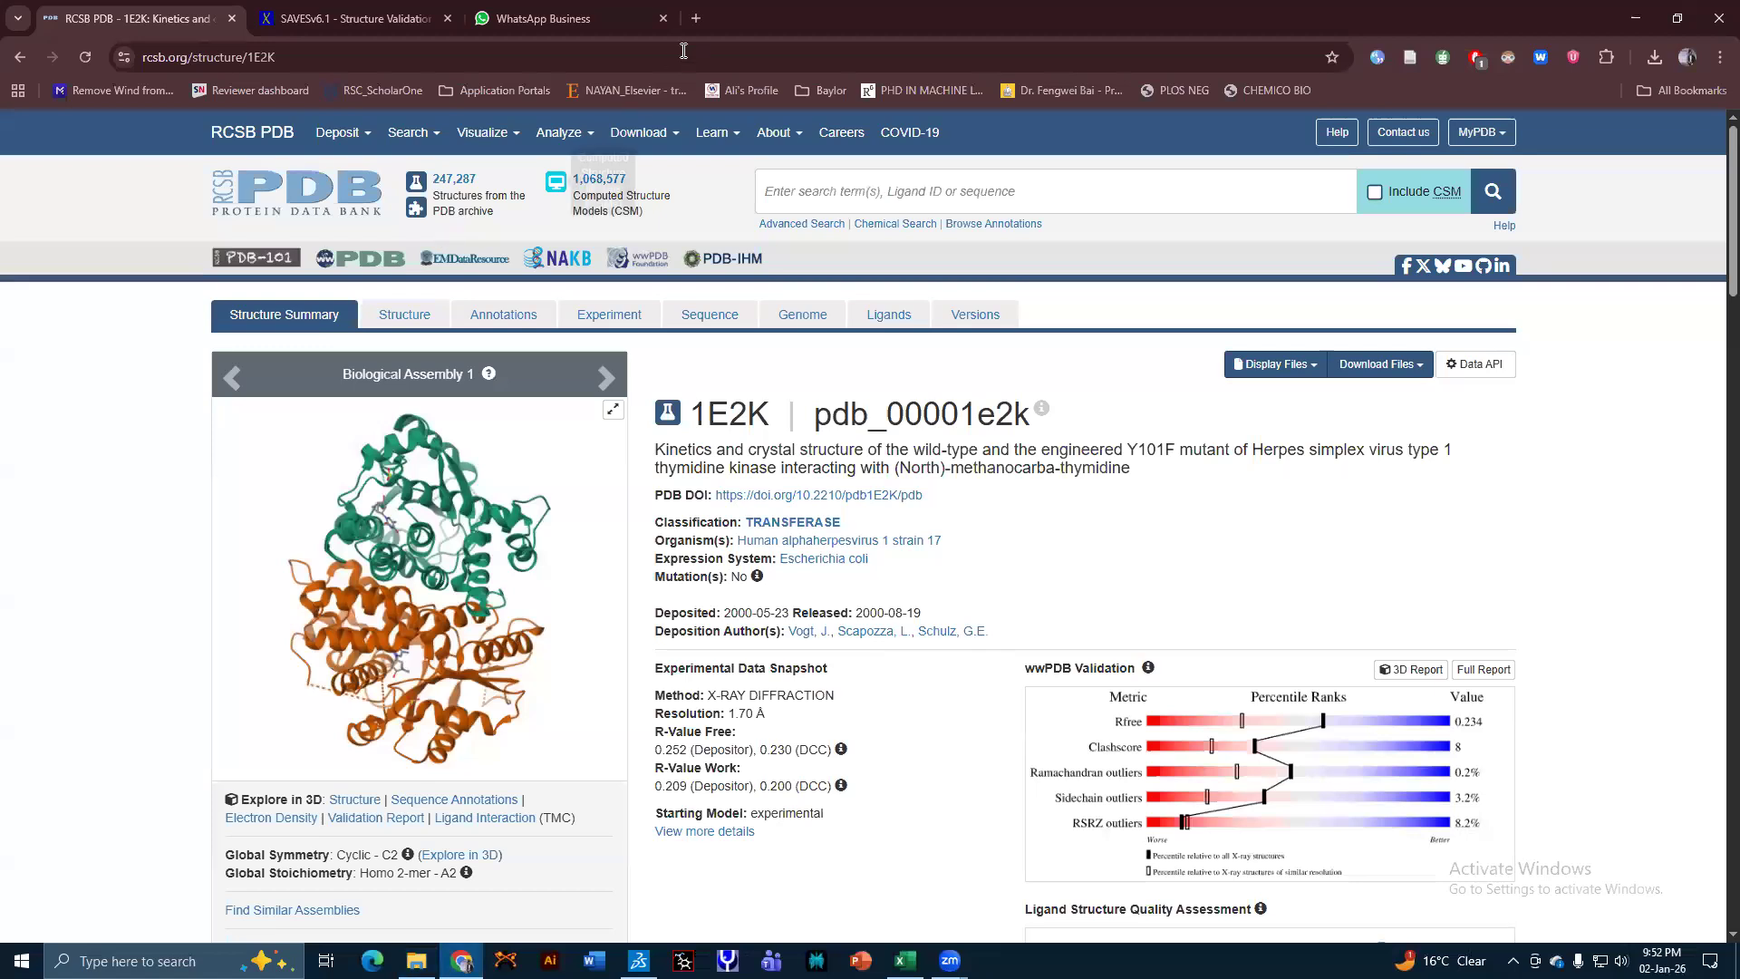
{"action": "left_click", "coordinate": [700, 27]}
{"action": "type", "text": "p"}
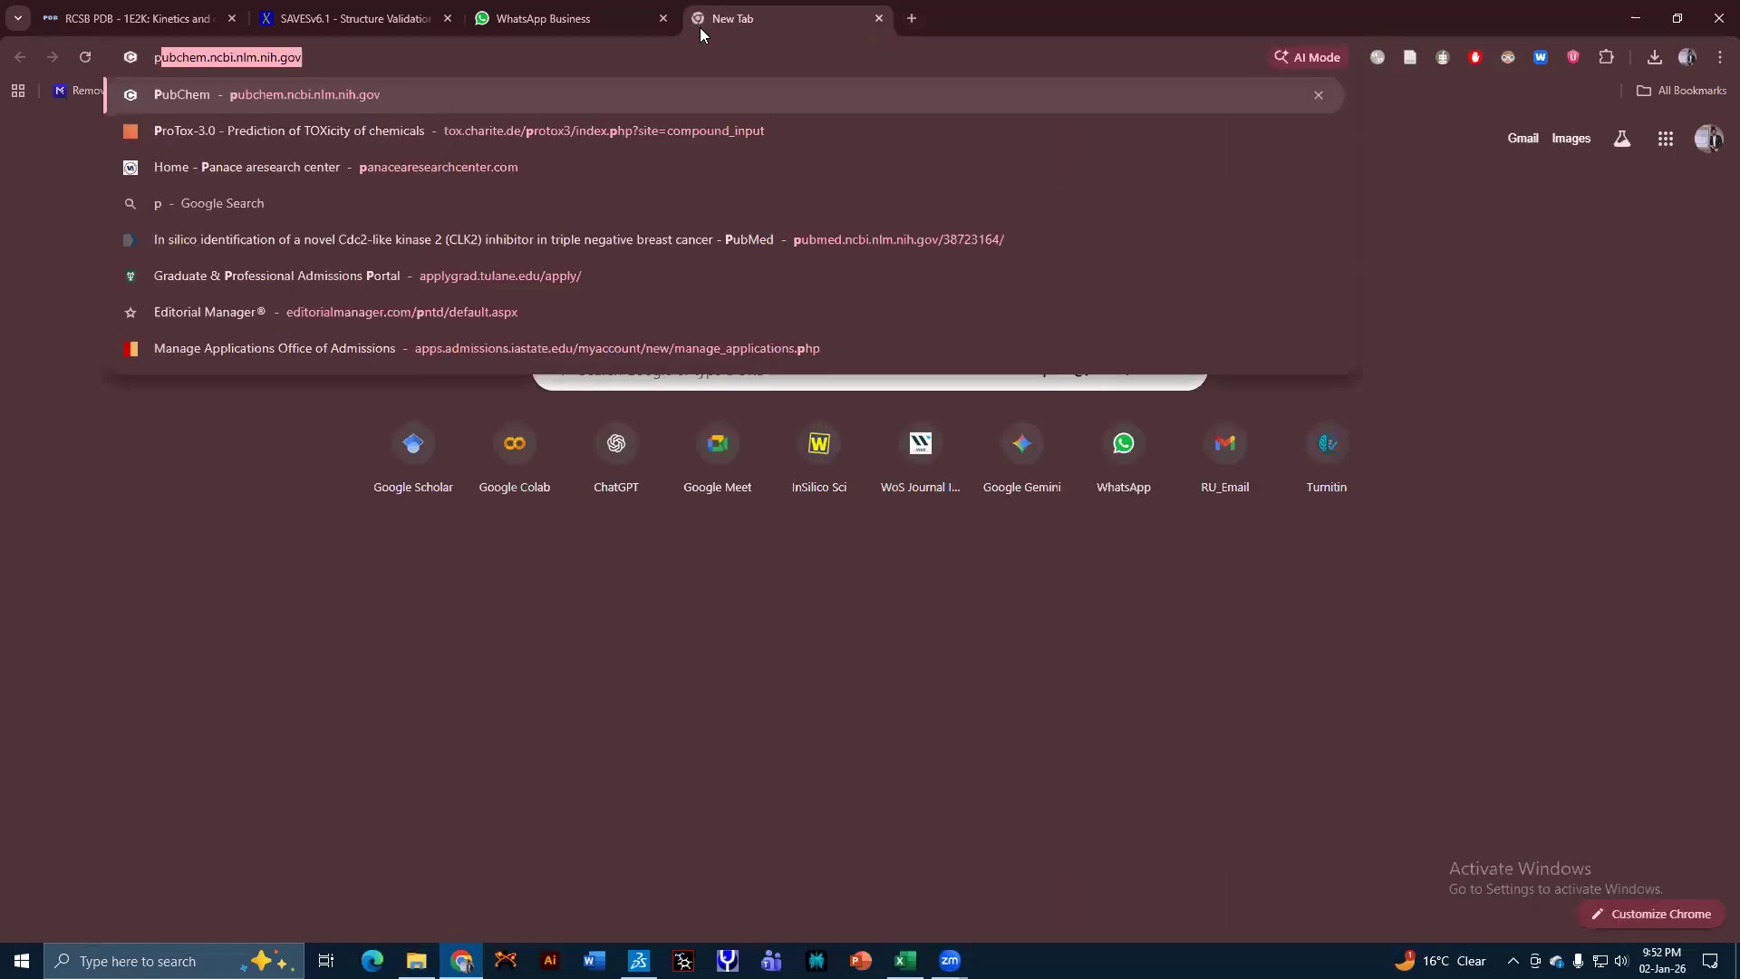
{"action": "type", "text": "ub"}
{"action": "key", "text": "Return"}
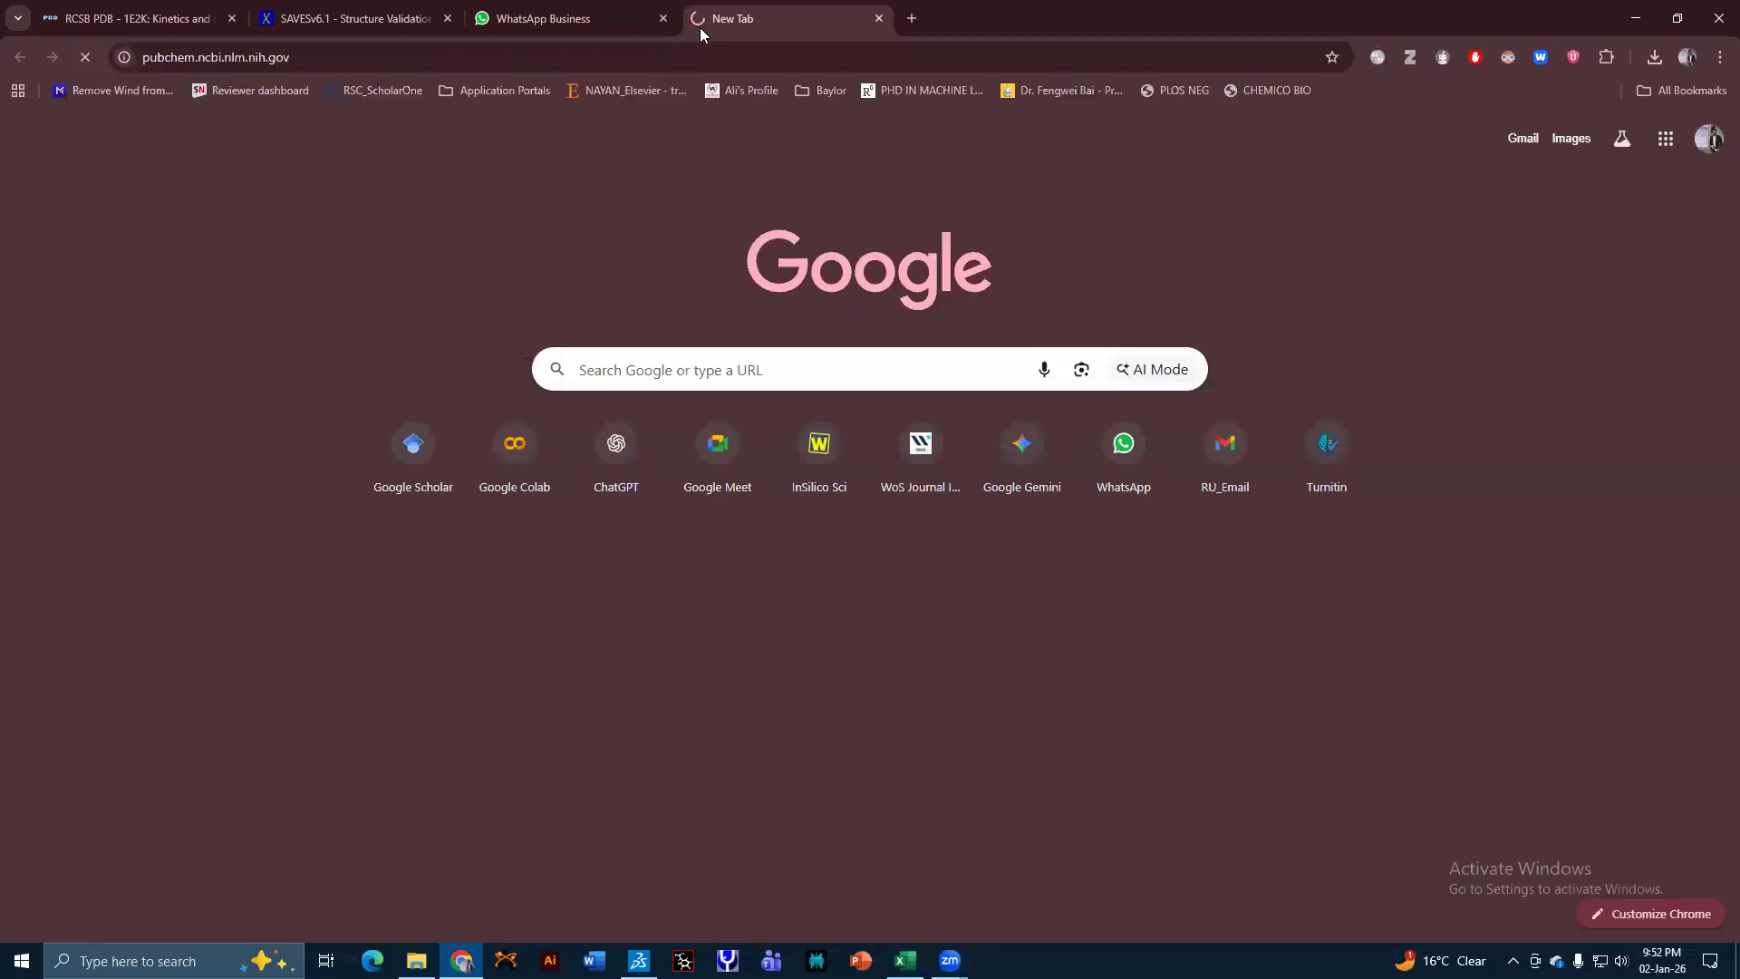
Open the ZINC database site, zinc.docking.org, in another new tab.
{"action": "left_click", "coordinate": [912, 18]}
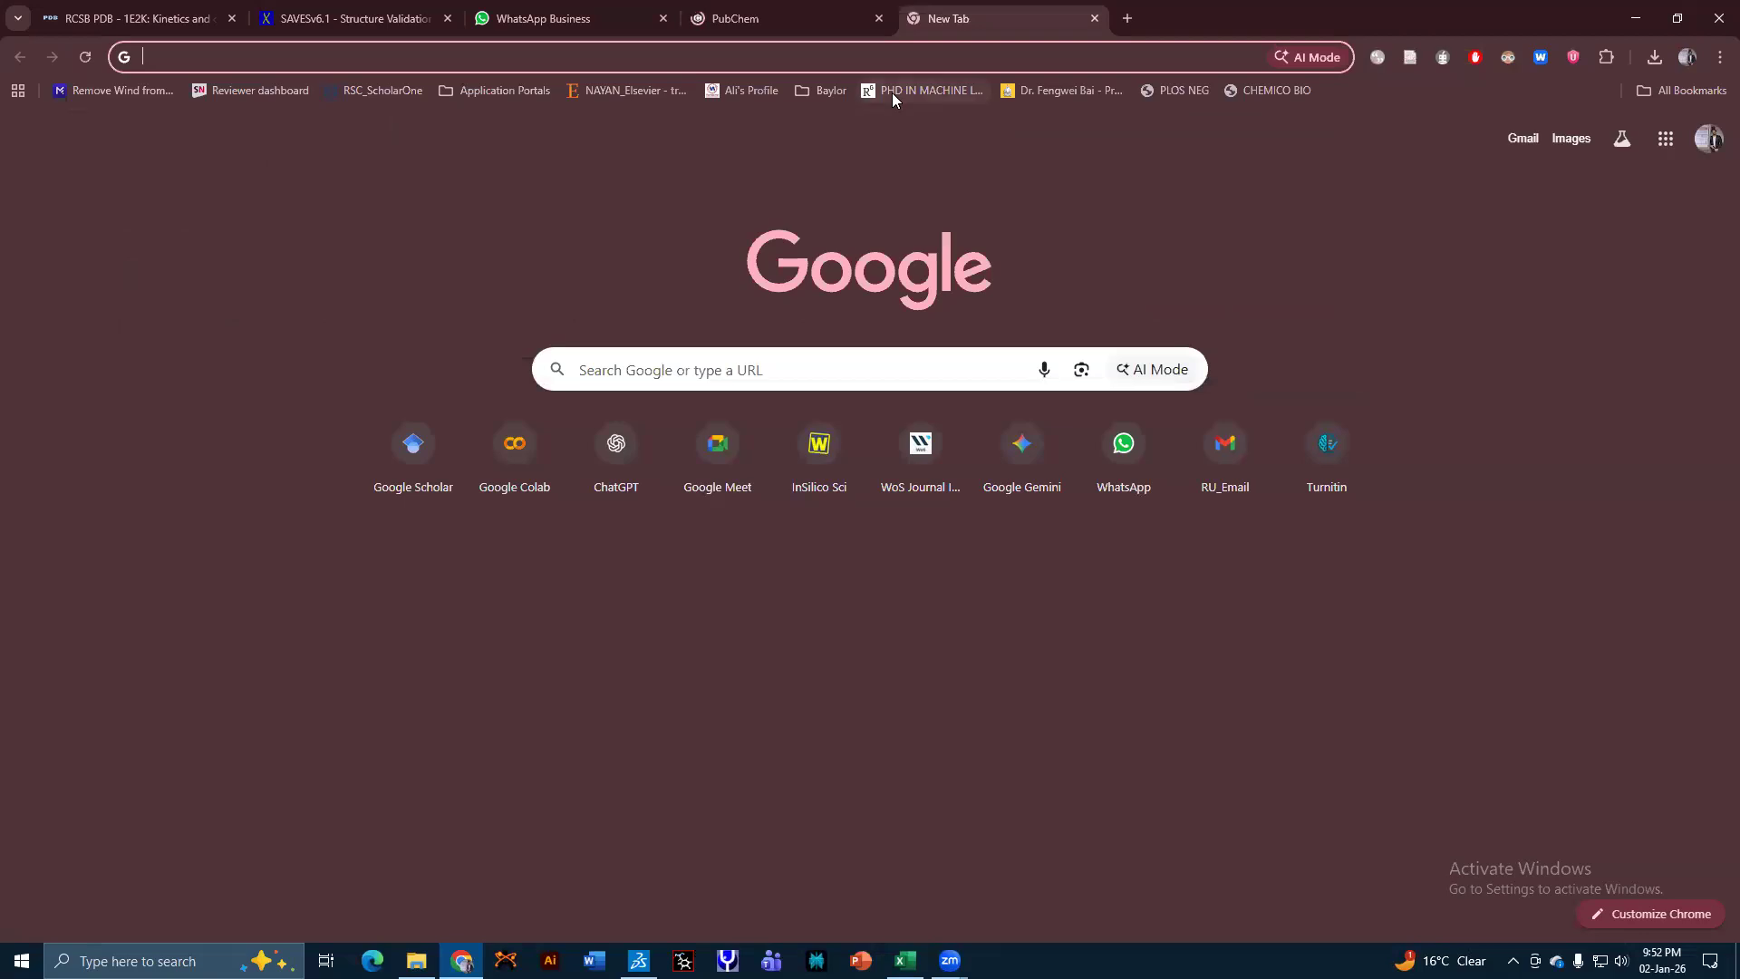
{"action": "type", "text": "zinc.docking.org"}
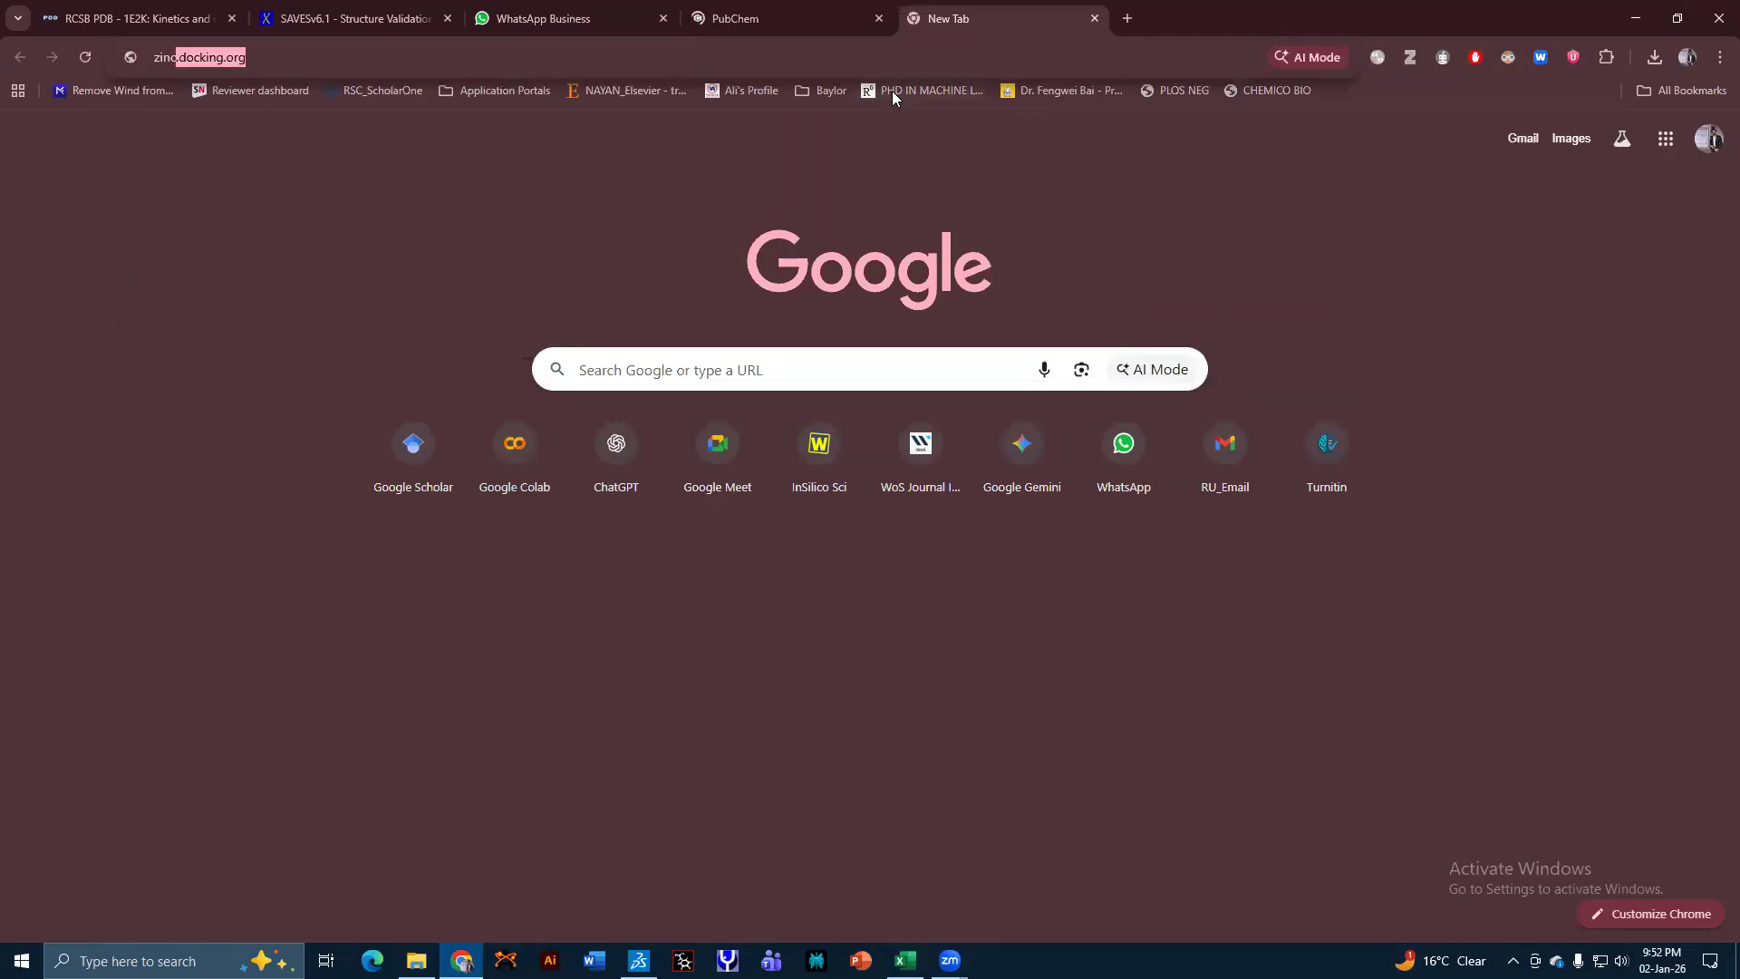
{"action": "key", "text": "Return"}
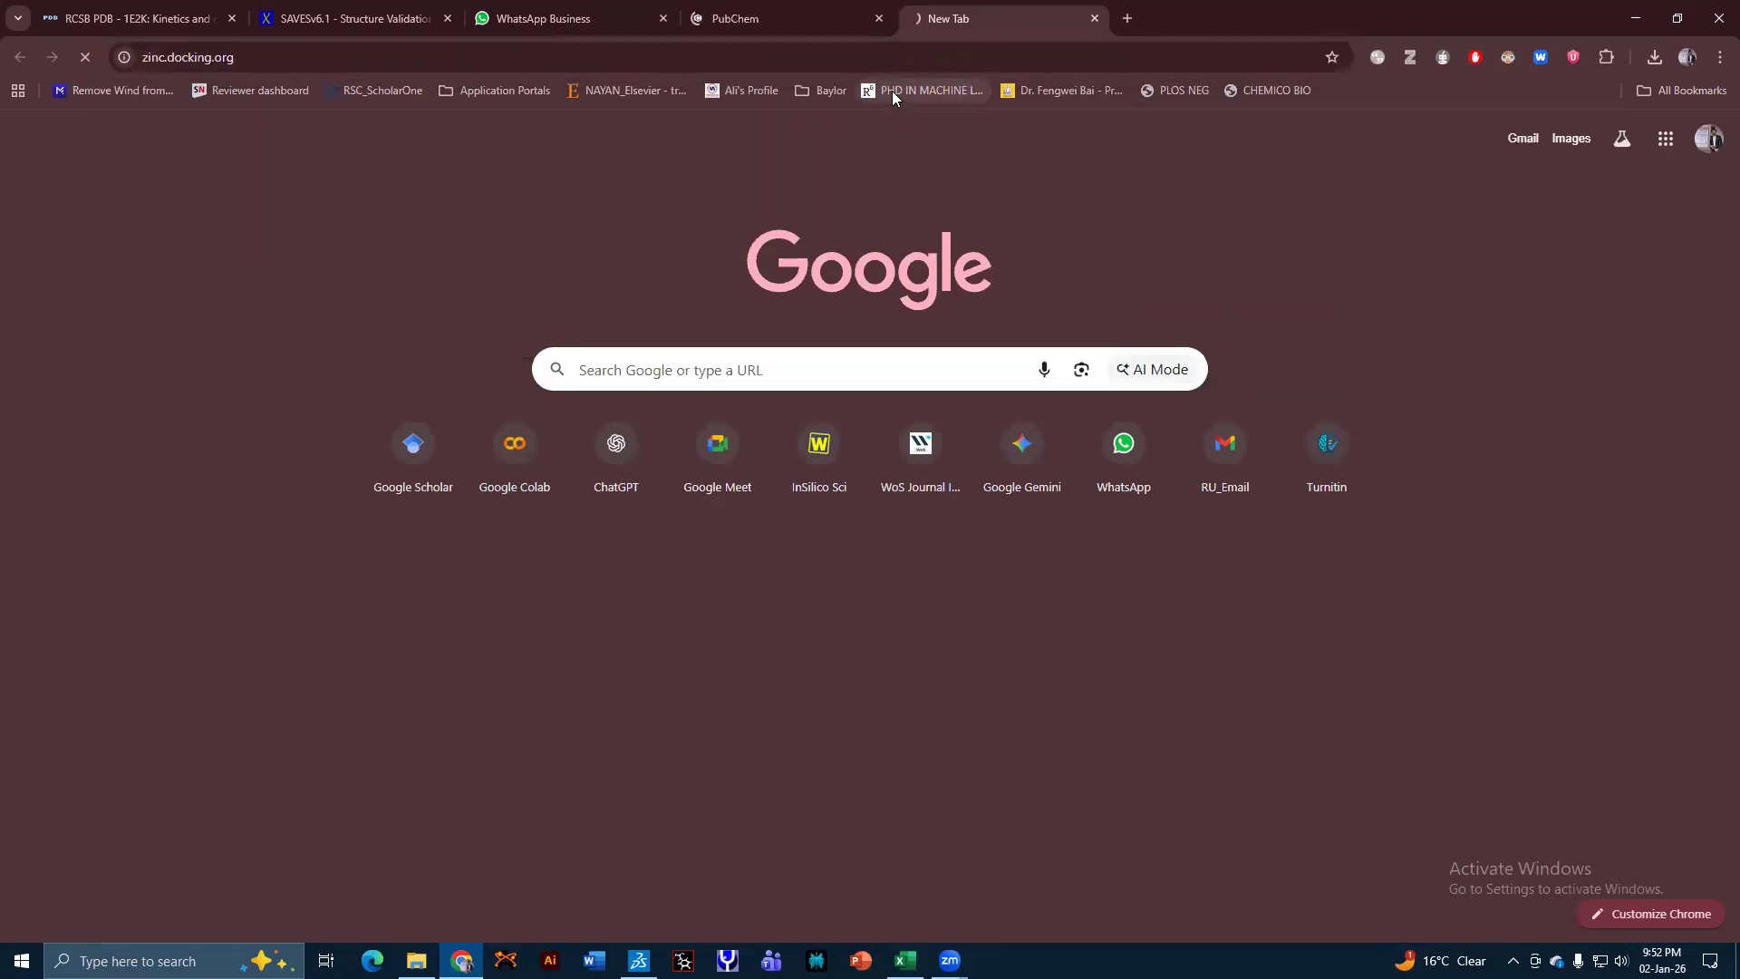
{"action": "left_click", "coordinate": [816, 25]}
{"action": "left_click", "coordinate": [1003, 11]}
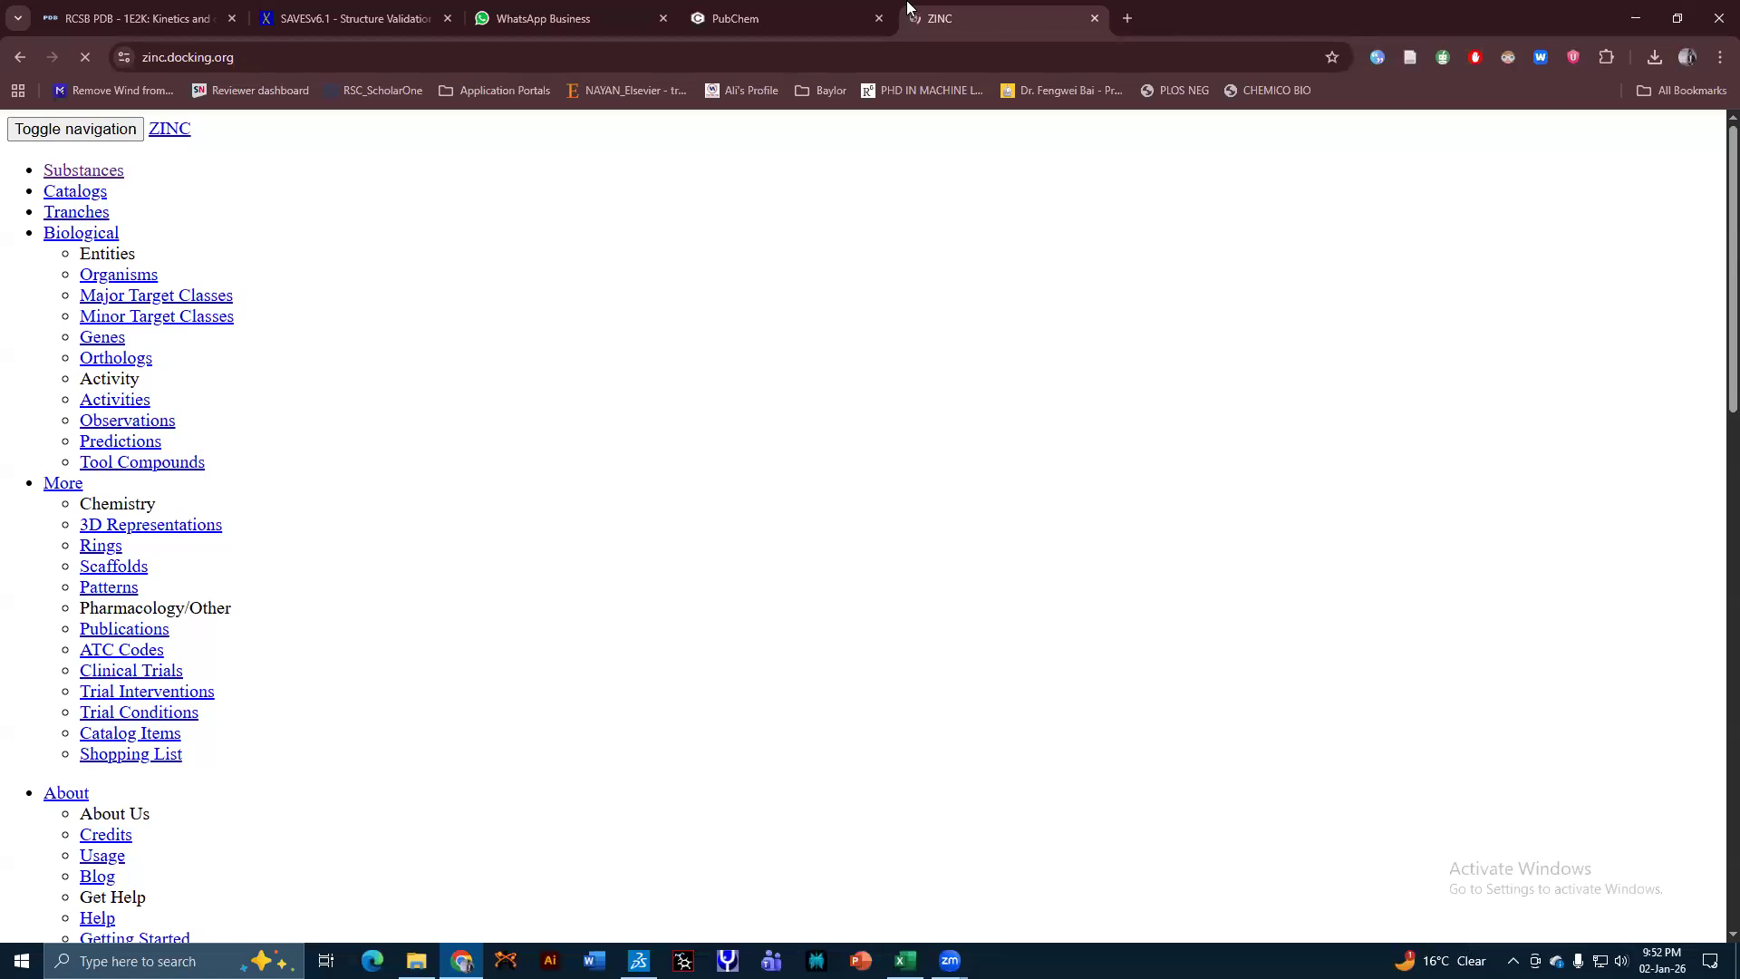
Search PubChem for mairin and open the best-match compound page for betulinic acid.
{"action": "key", "text": "ctrl+shift+Tab"}
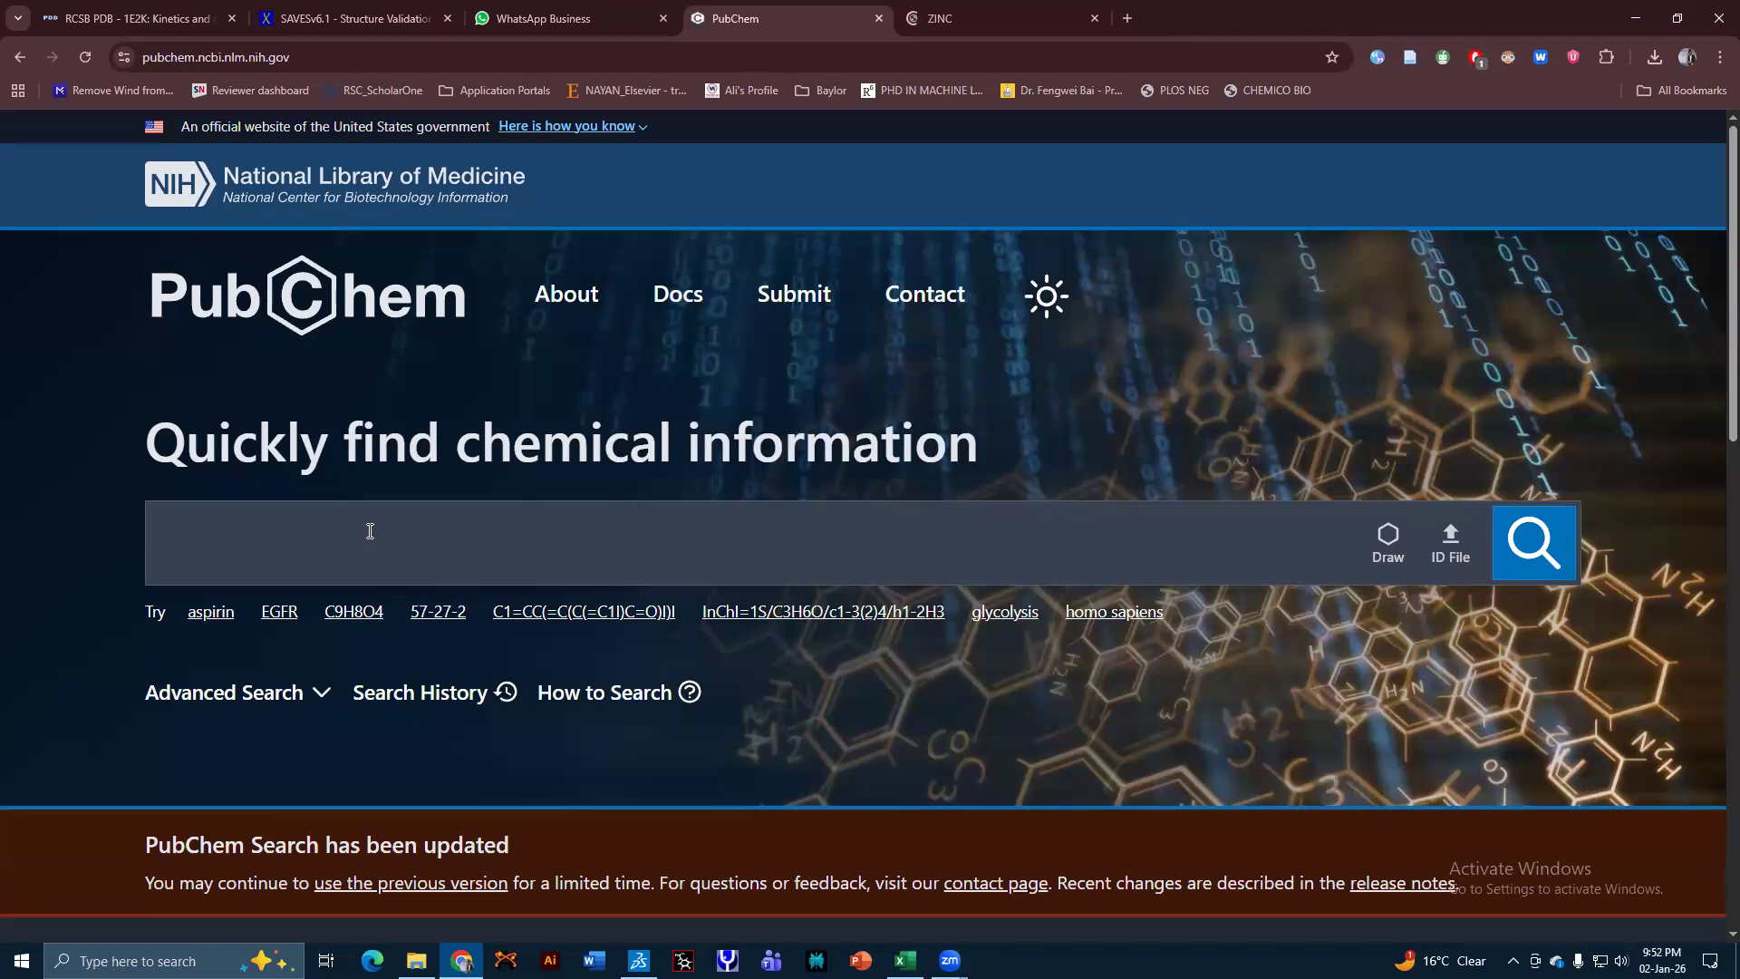
{"action": "type", "text": "mairin"}
{"action": "key", "text": "Return"}
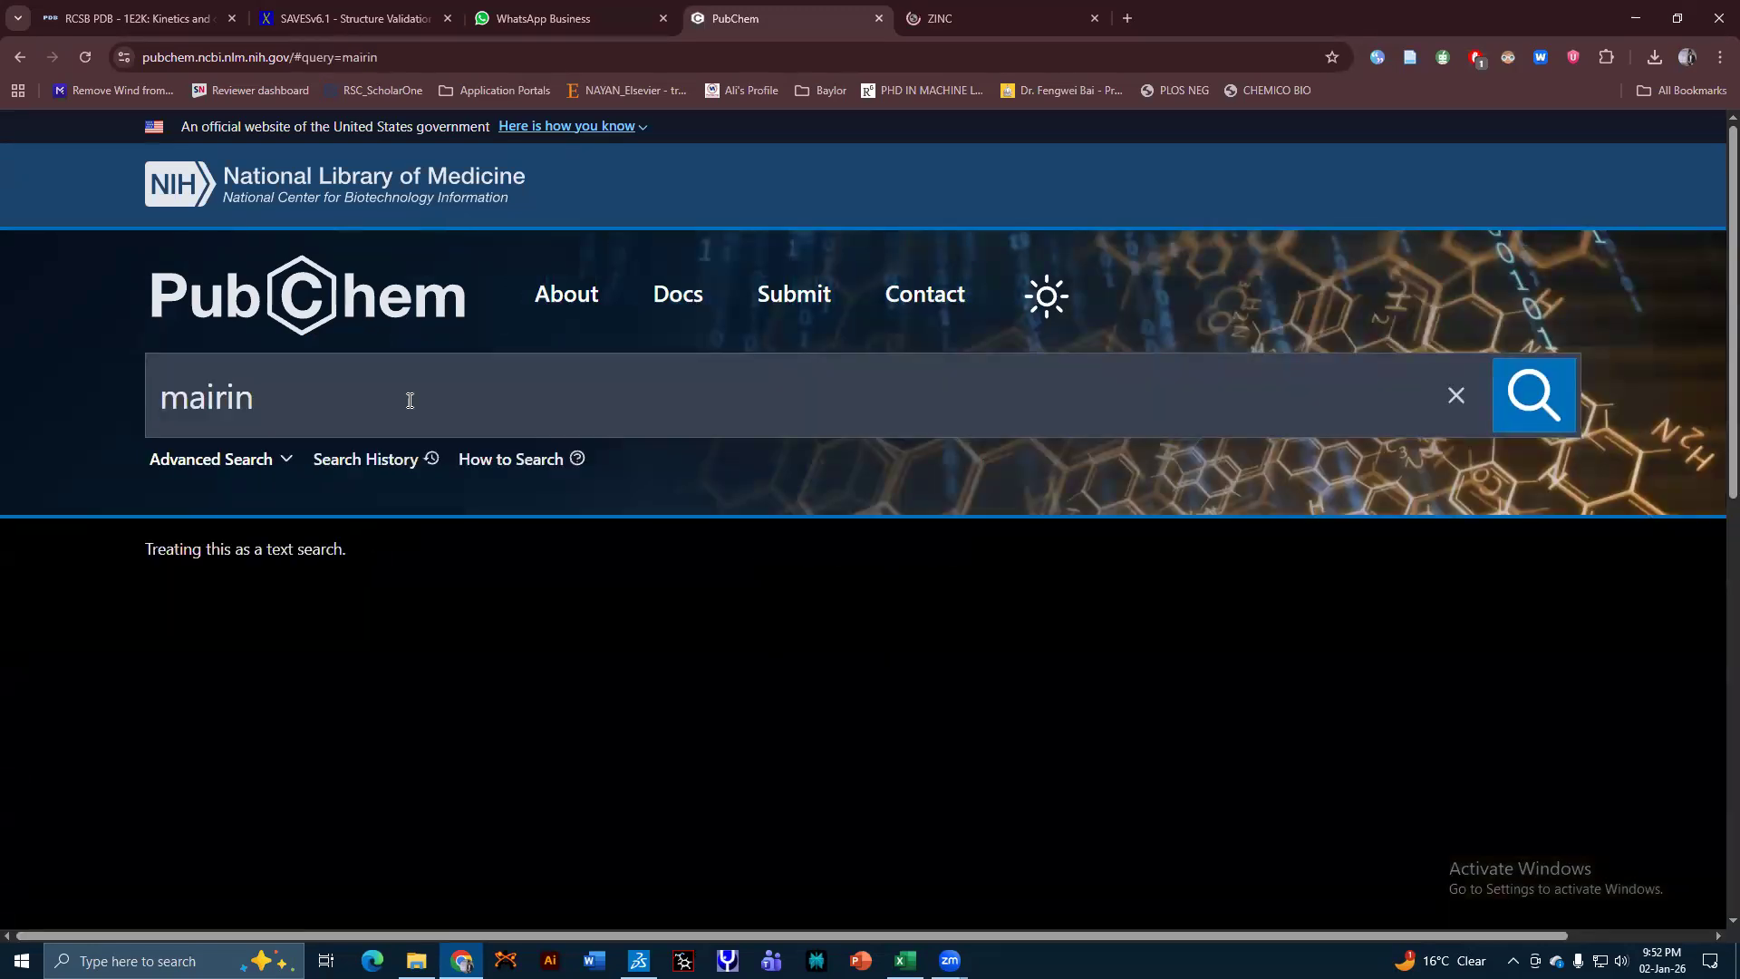
{"action": "scroll", "coordinate": [202, 494], "scroll_direction": "down", "scroll_amount": 2}
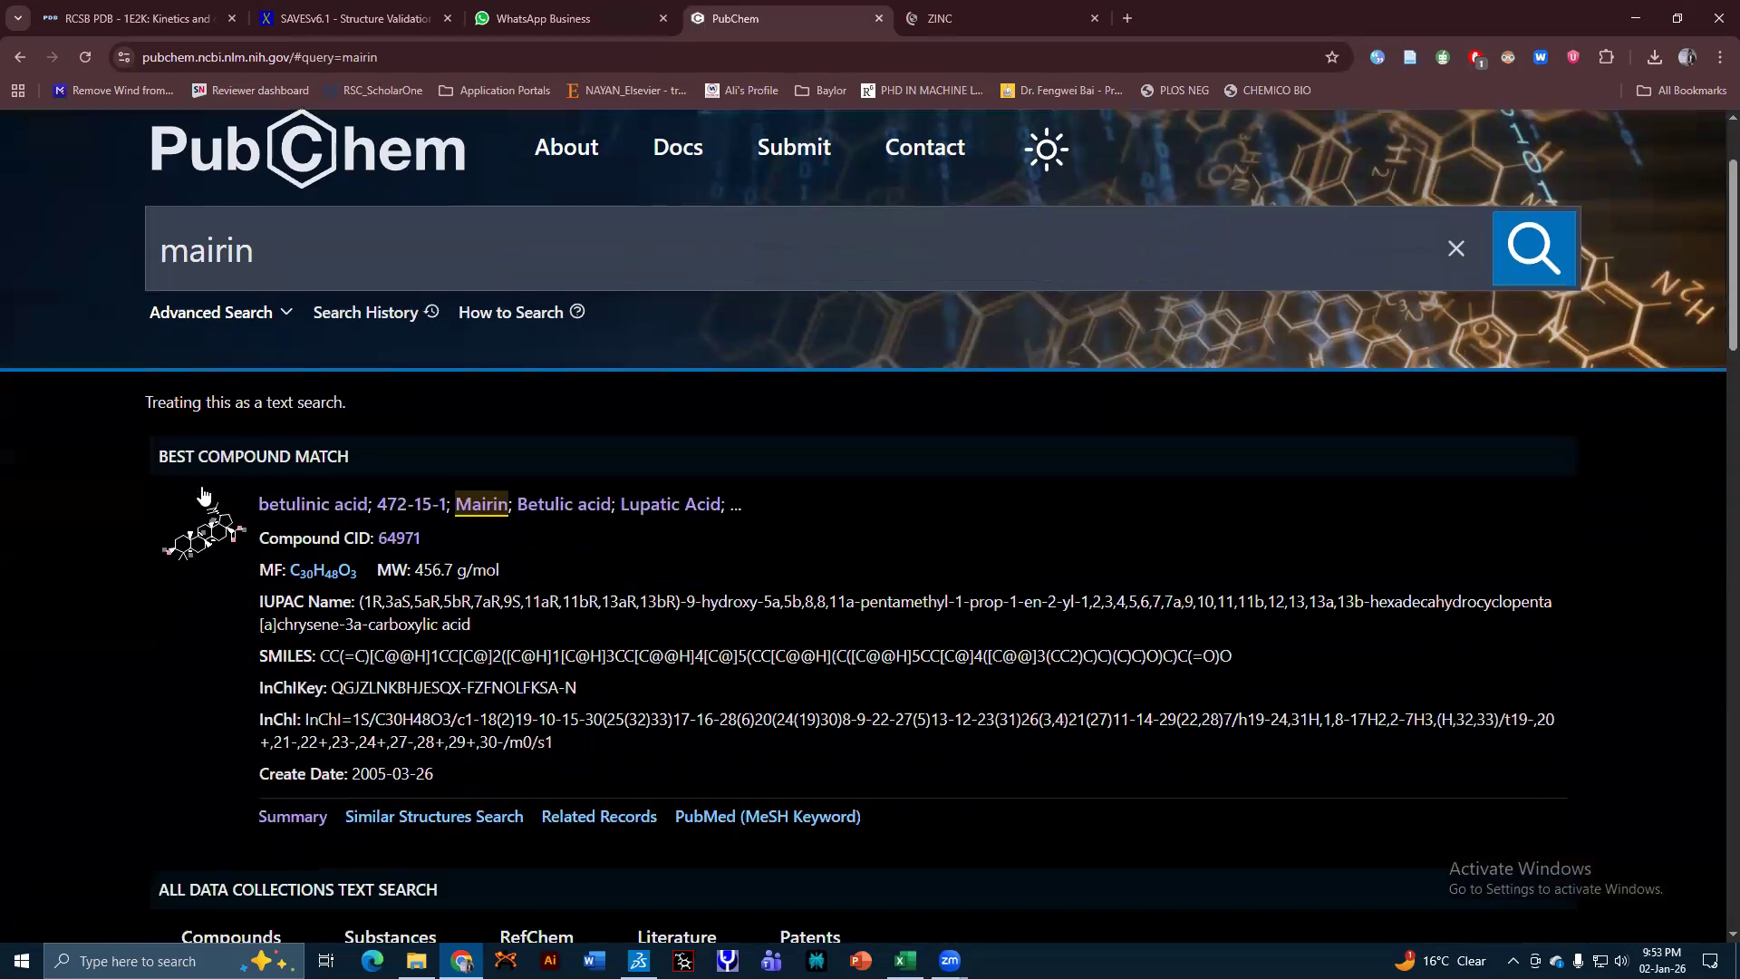
{"action": "left_click", "coordinate": [203, 494]}
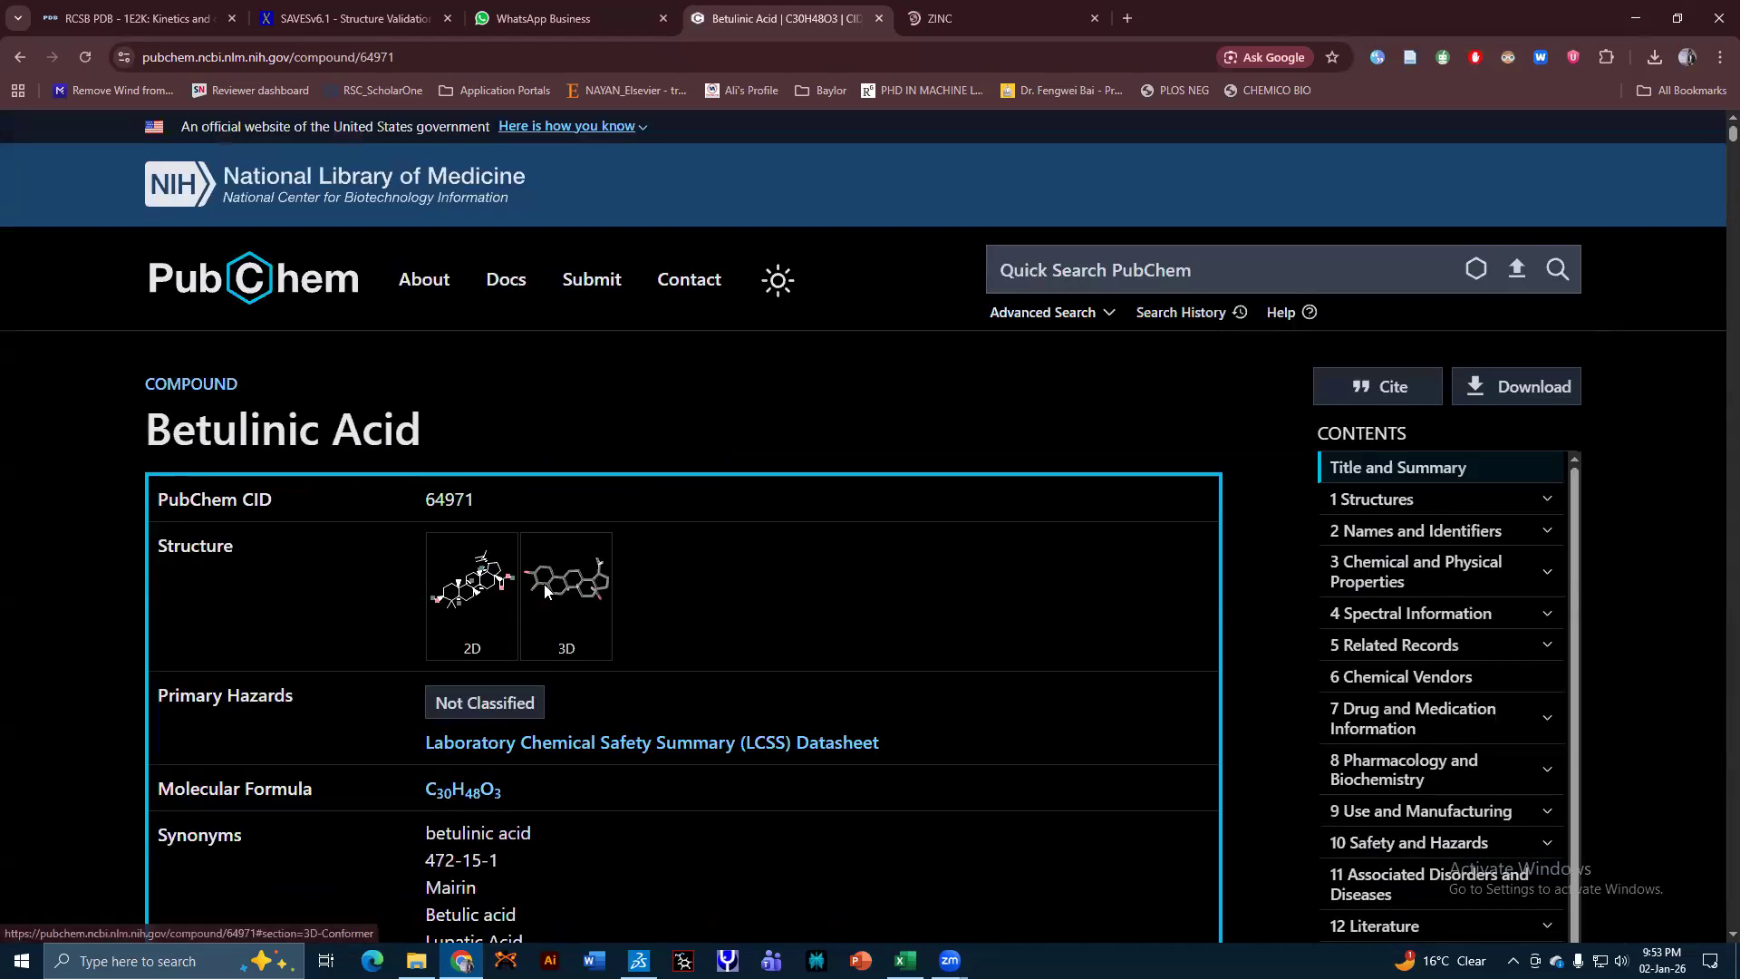
Download the 3D conformer coordinates of betulinic acid as an SDF file.
{"action": "left_click", "coordinate": [543, 590]}
{"action": "left_click", "coordinate": [1050, 253]}
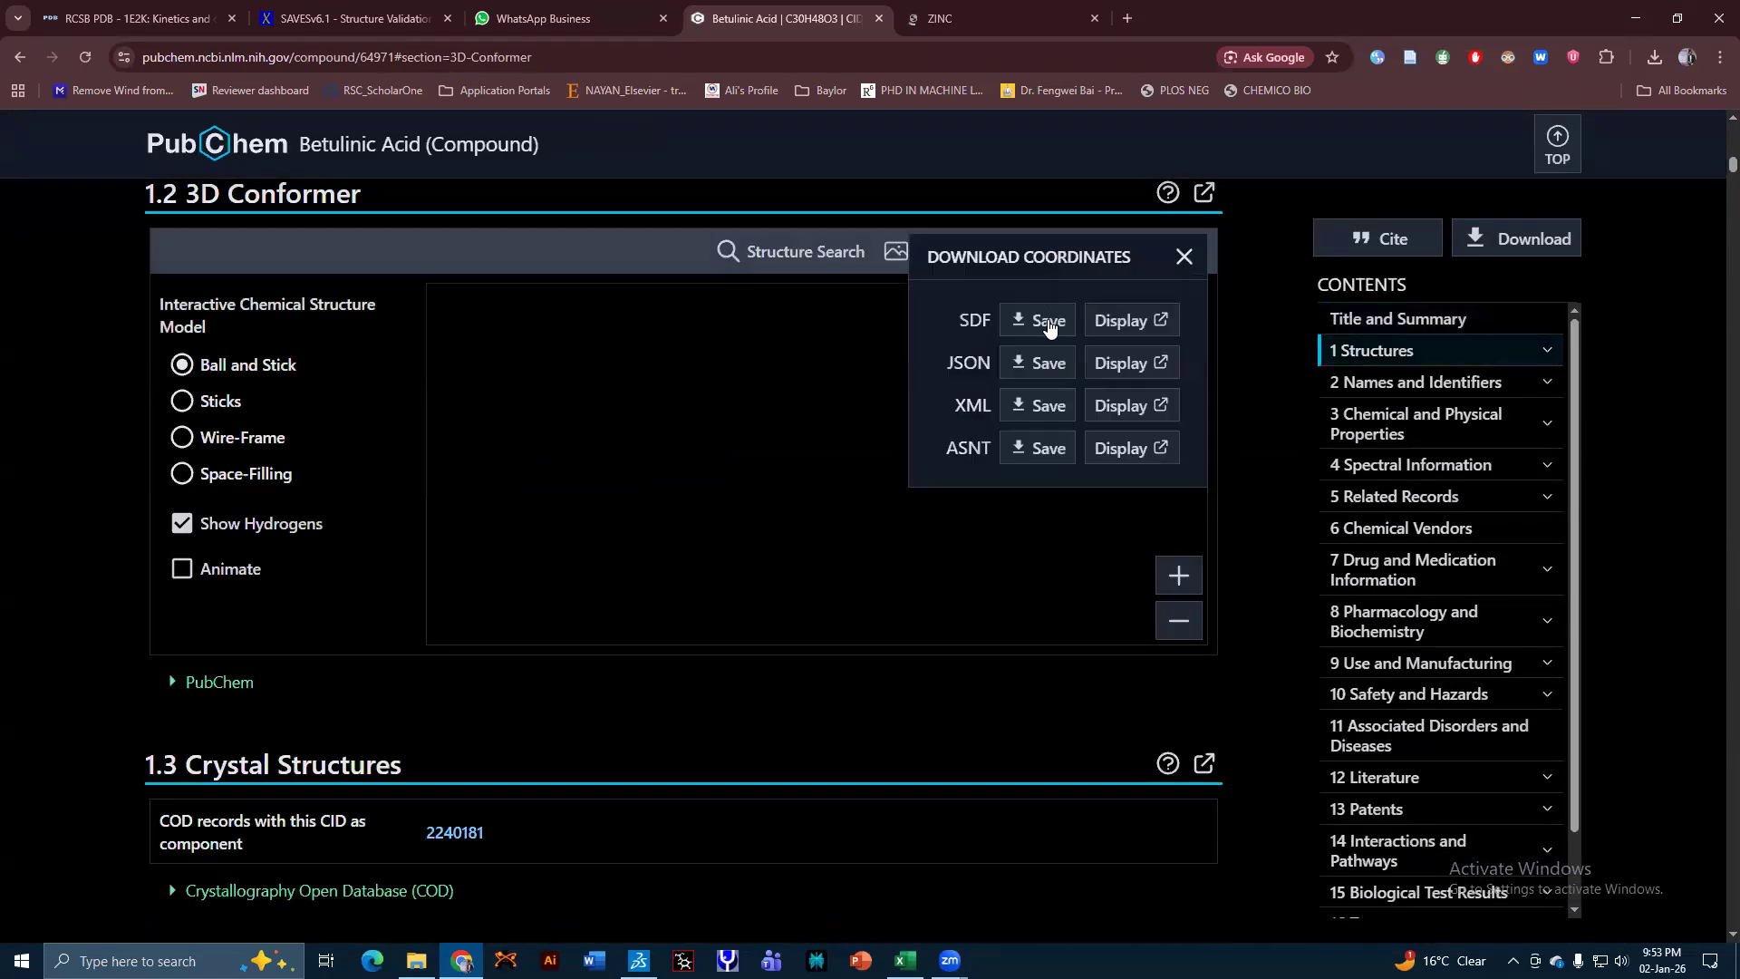
{"action": "left_click", "coordinate": [1049, 324]}
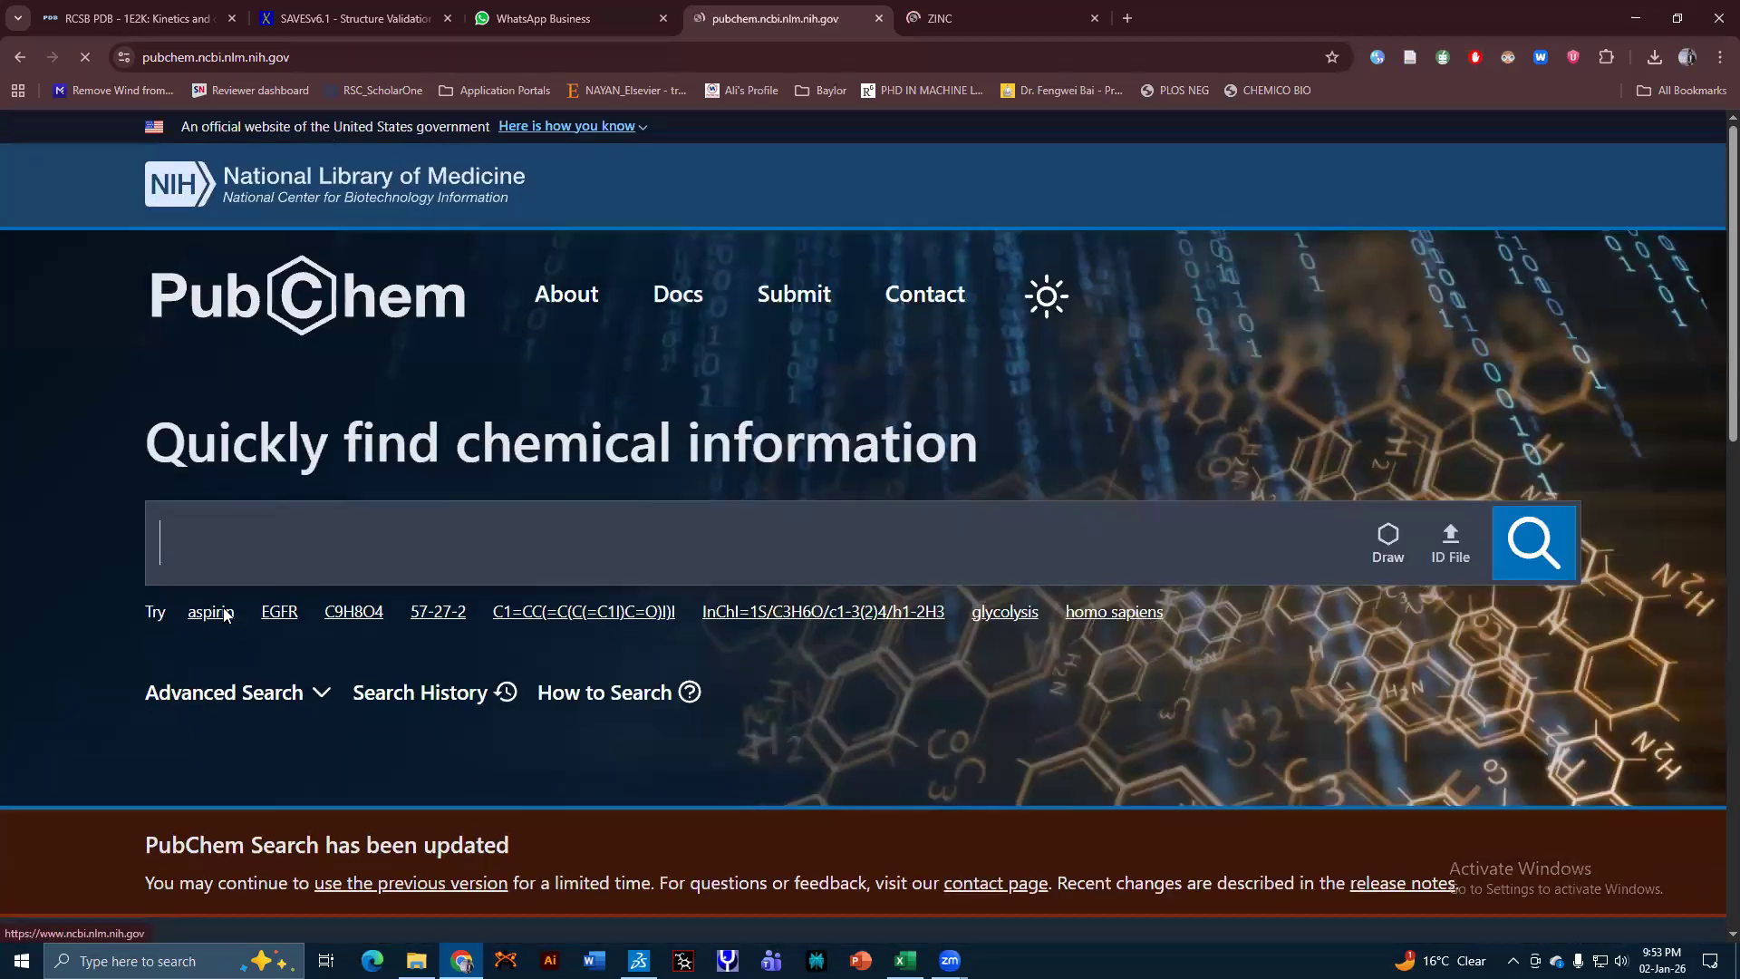
Open the PubChem compound page for aspirin from the suggested example search and close the ZINC browser tab.
{"action": "left_click", "coordinate": [215, 610]}
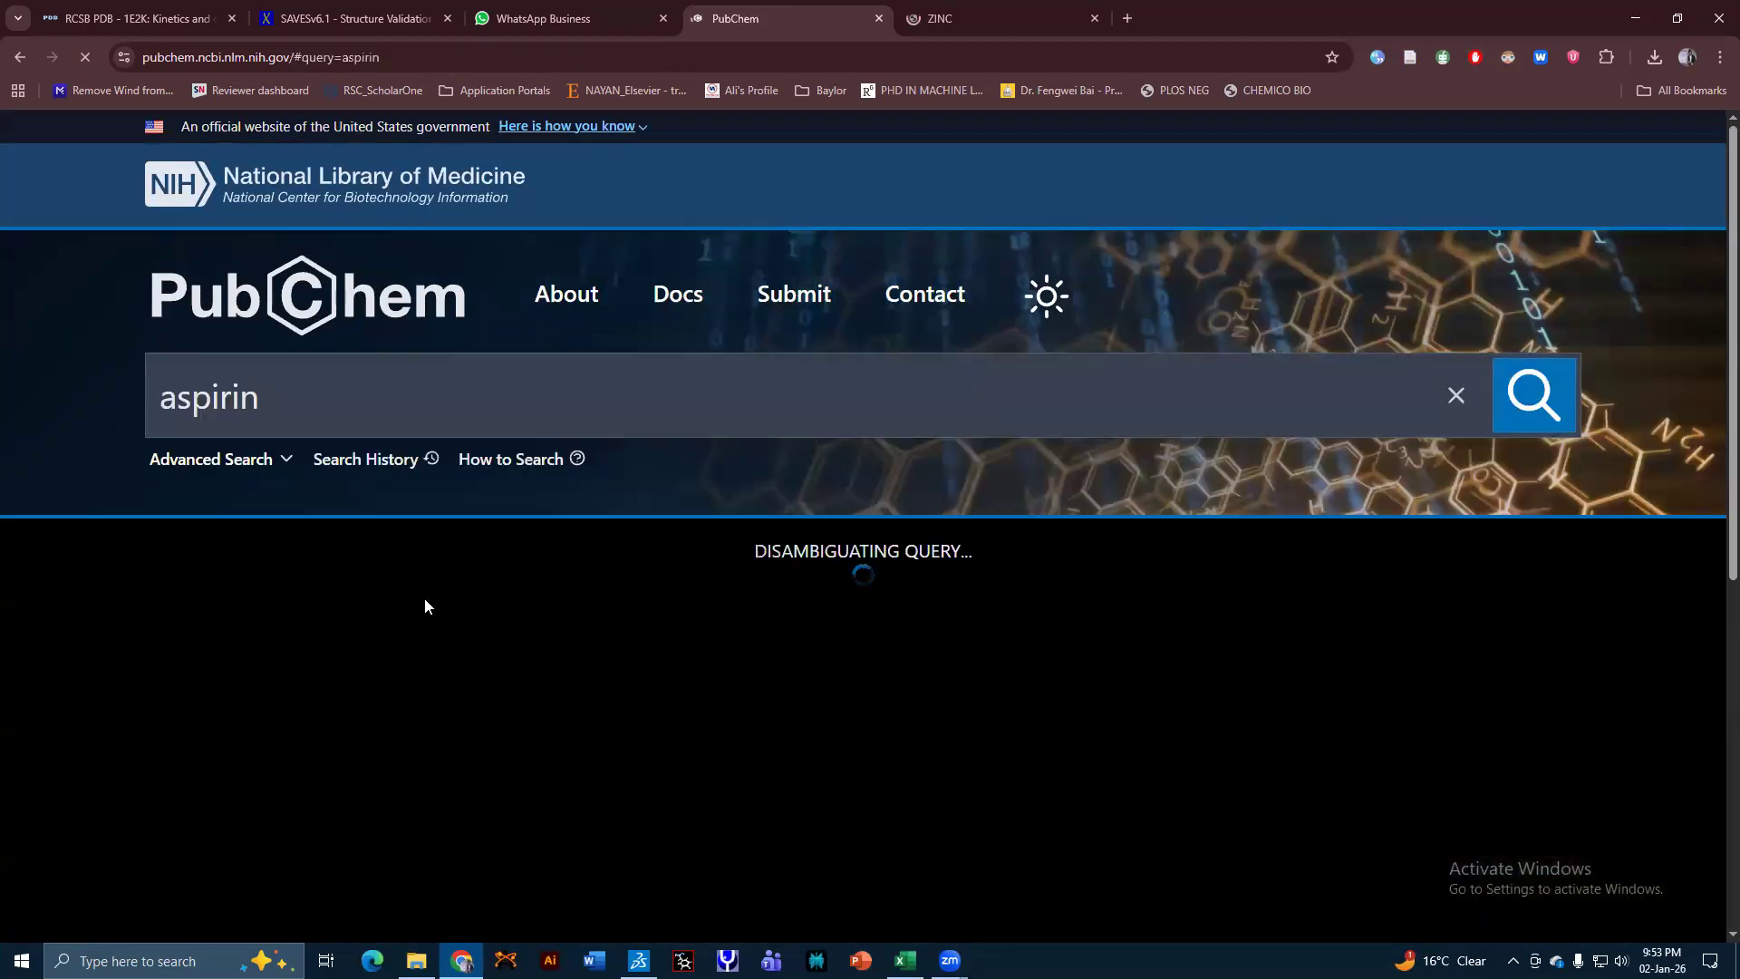
{"action": "scroll", "coordinate": [205, 509], "scroll_direction": "down", "scroll_amount": 2}
{"action": "left_click", "coordinate": [205, 509]}
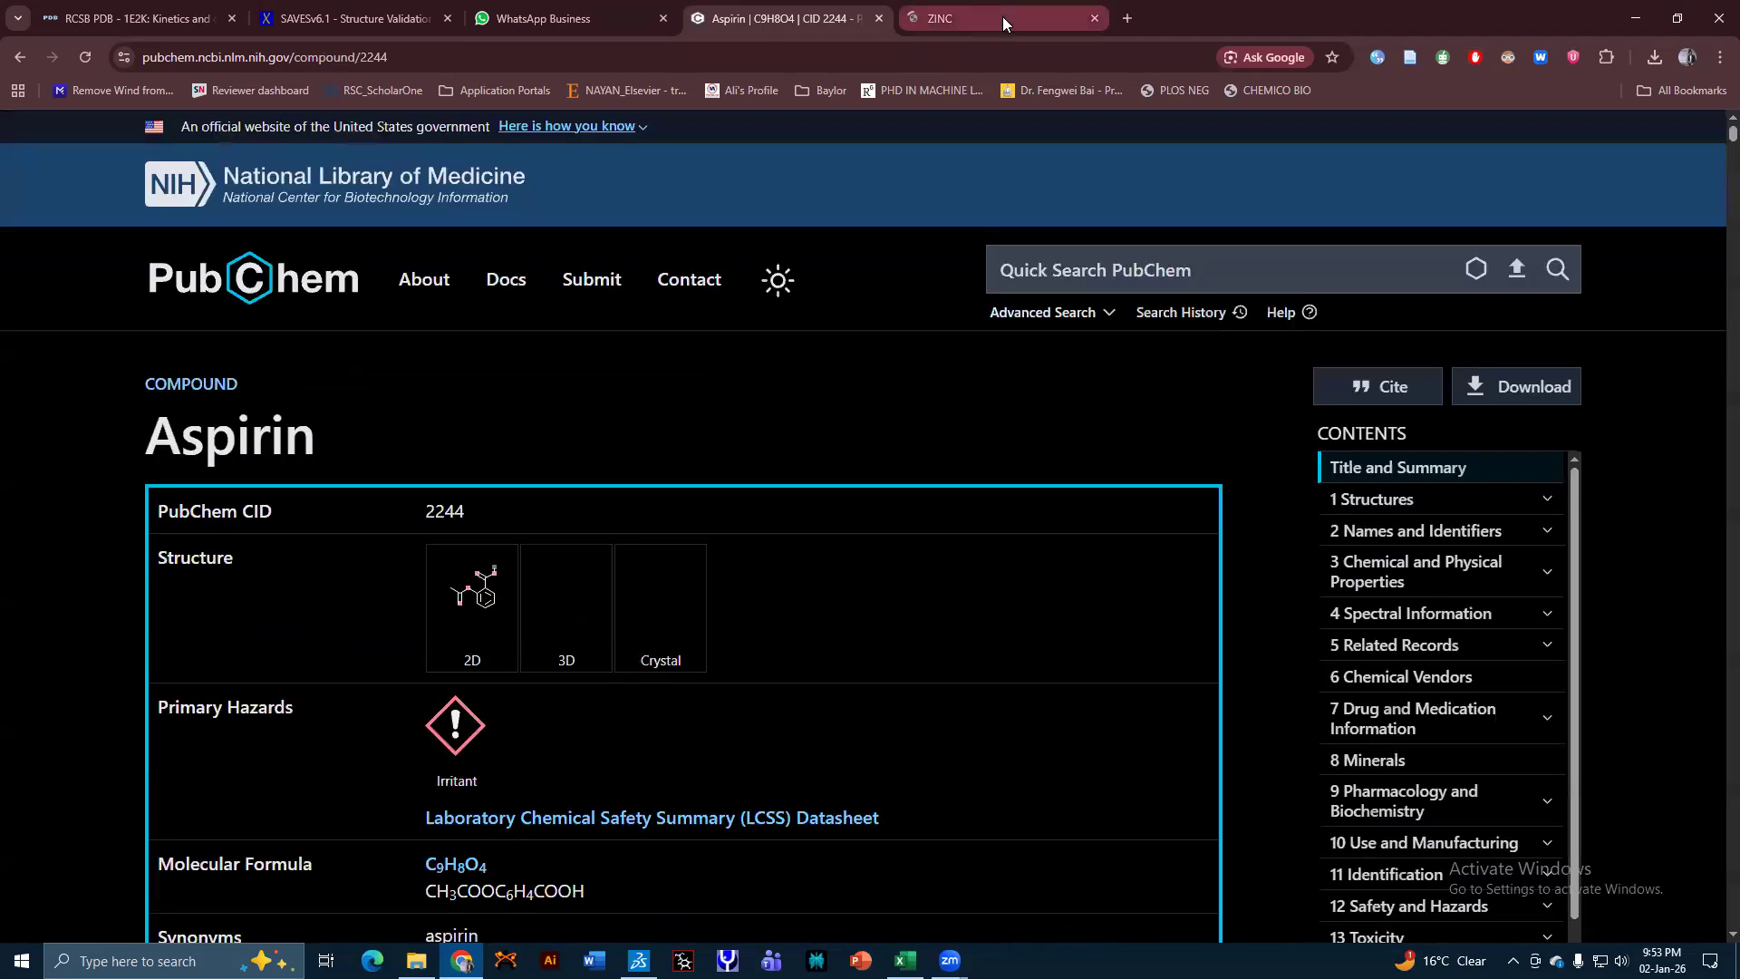
{"action": "left_click", "coordinate": [1002, 16]}
{"action": "left_click", "coordinate": [1095, 18]}
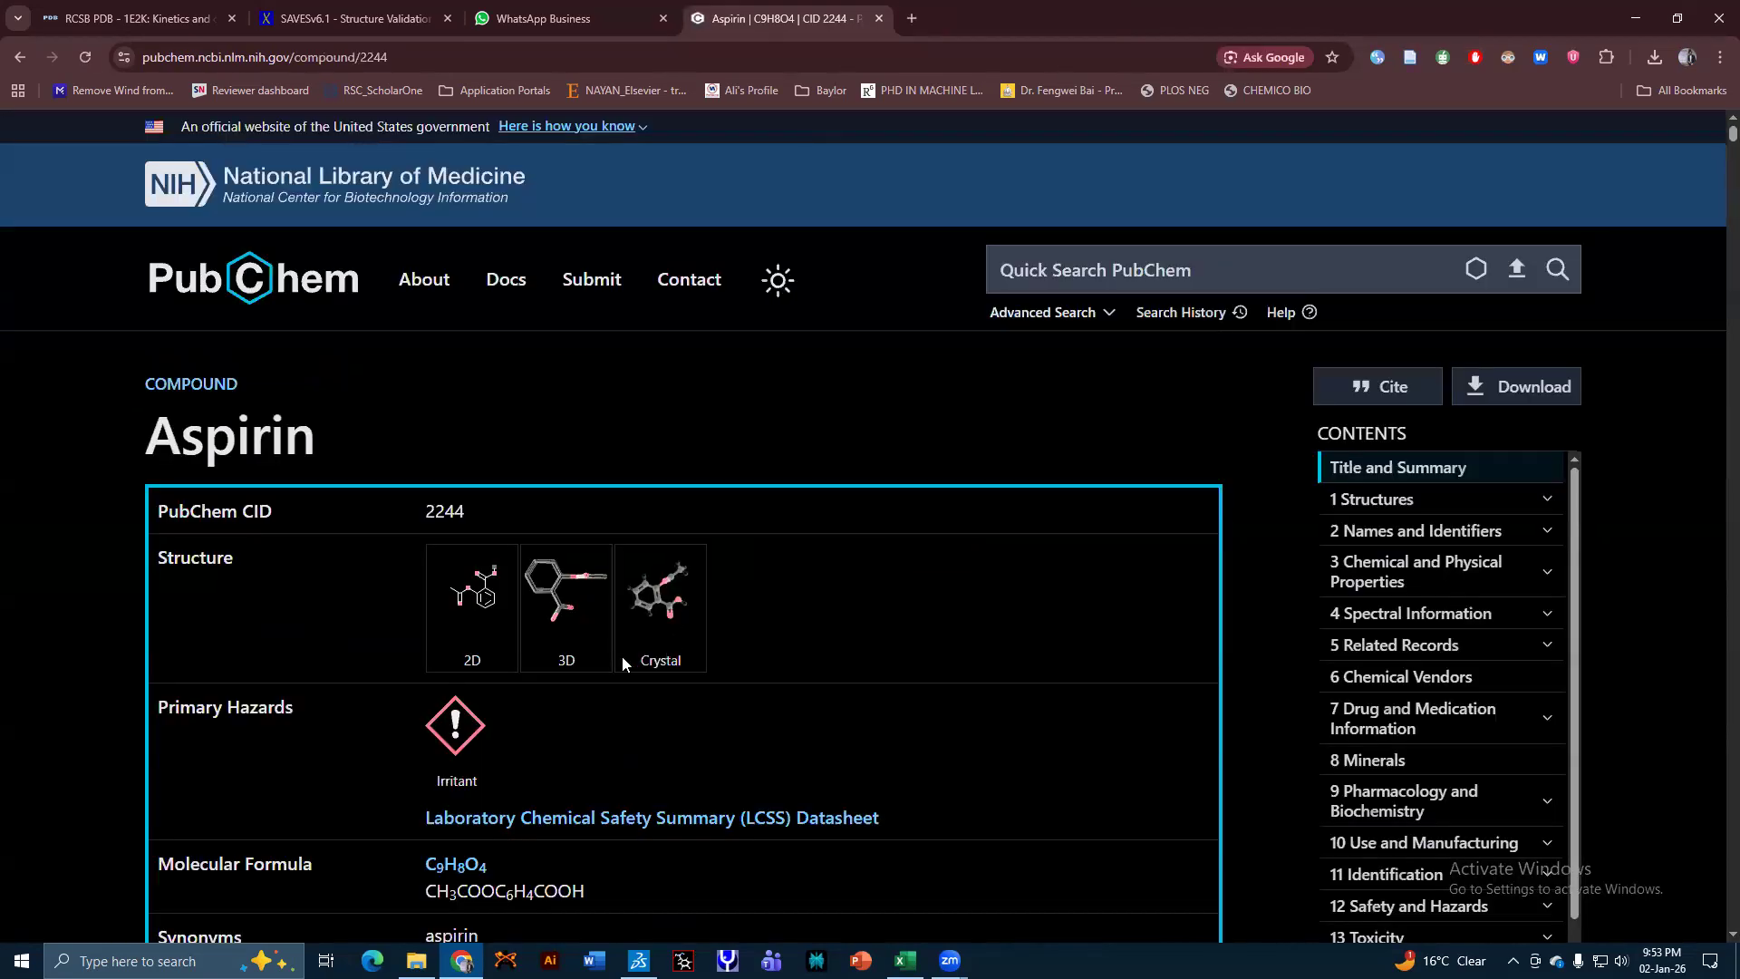
Download the 3D conformer coordinates of aspirin as an SDF file.
{"action": "left_click", "coordinate": [537, 618]}
{"action": "left_click", "coordinate": [1063, 245]}
{"action": "left_click", "coordinate": [1013, 324]}
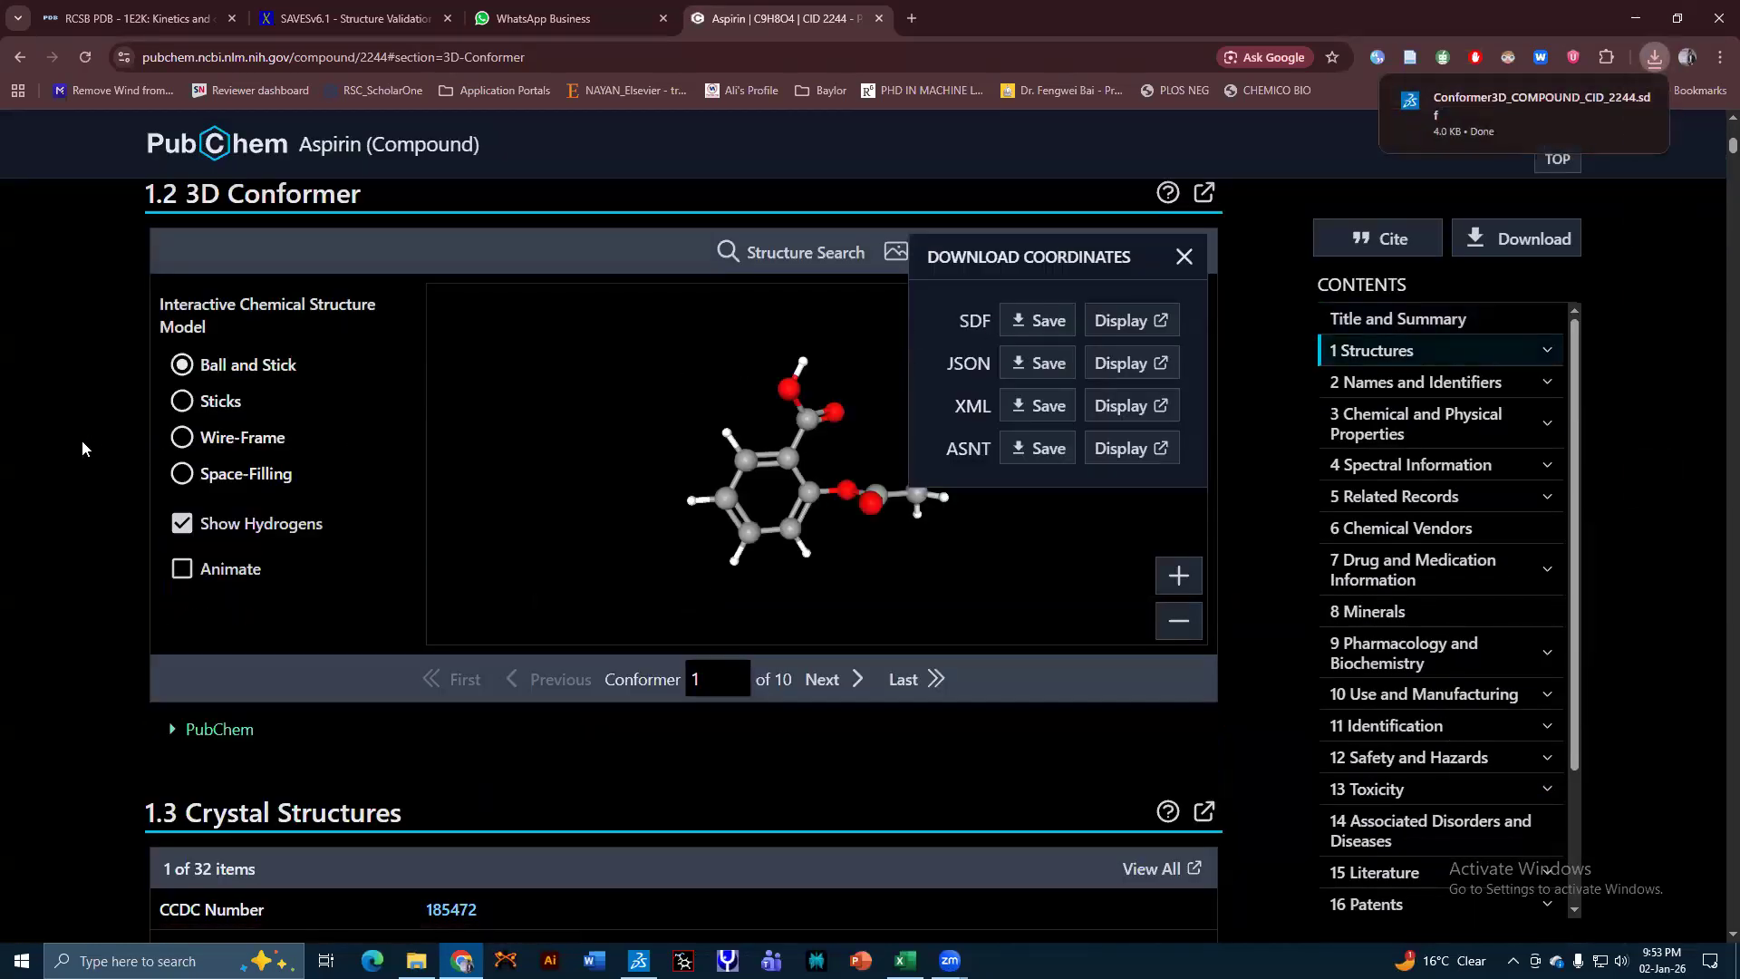
{"action": "left_click", "coordinate": [69, 414]}
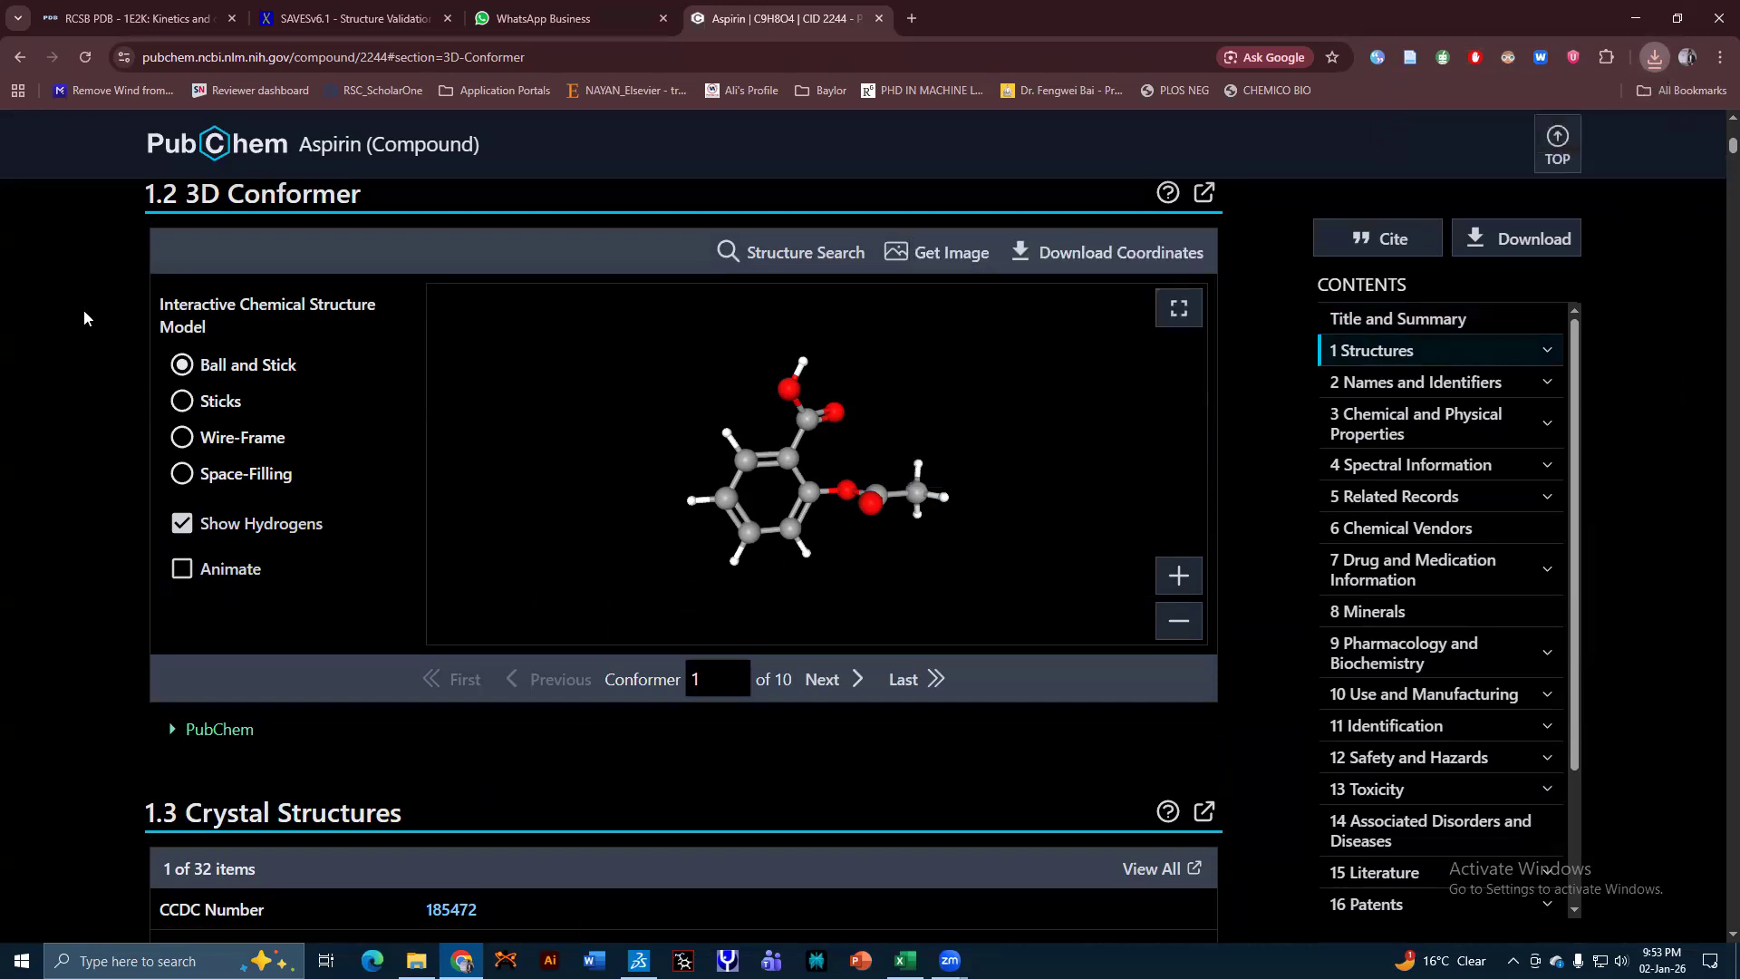
Return to the PubChem home page, search for quercetin and open its best-match compound page.
{"action": "left_click", "coordinate": [163, 155]}
{"action": "type", "text": "quer"}
{"action": "type", "text": "ce"}
{"action": "key", "text": "BackSpace"}
{"action": "type", "text": "e"}
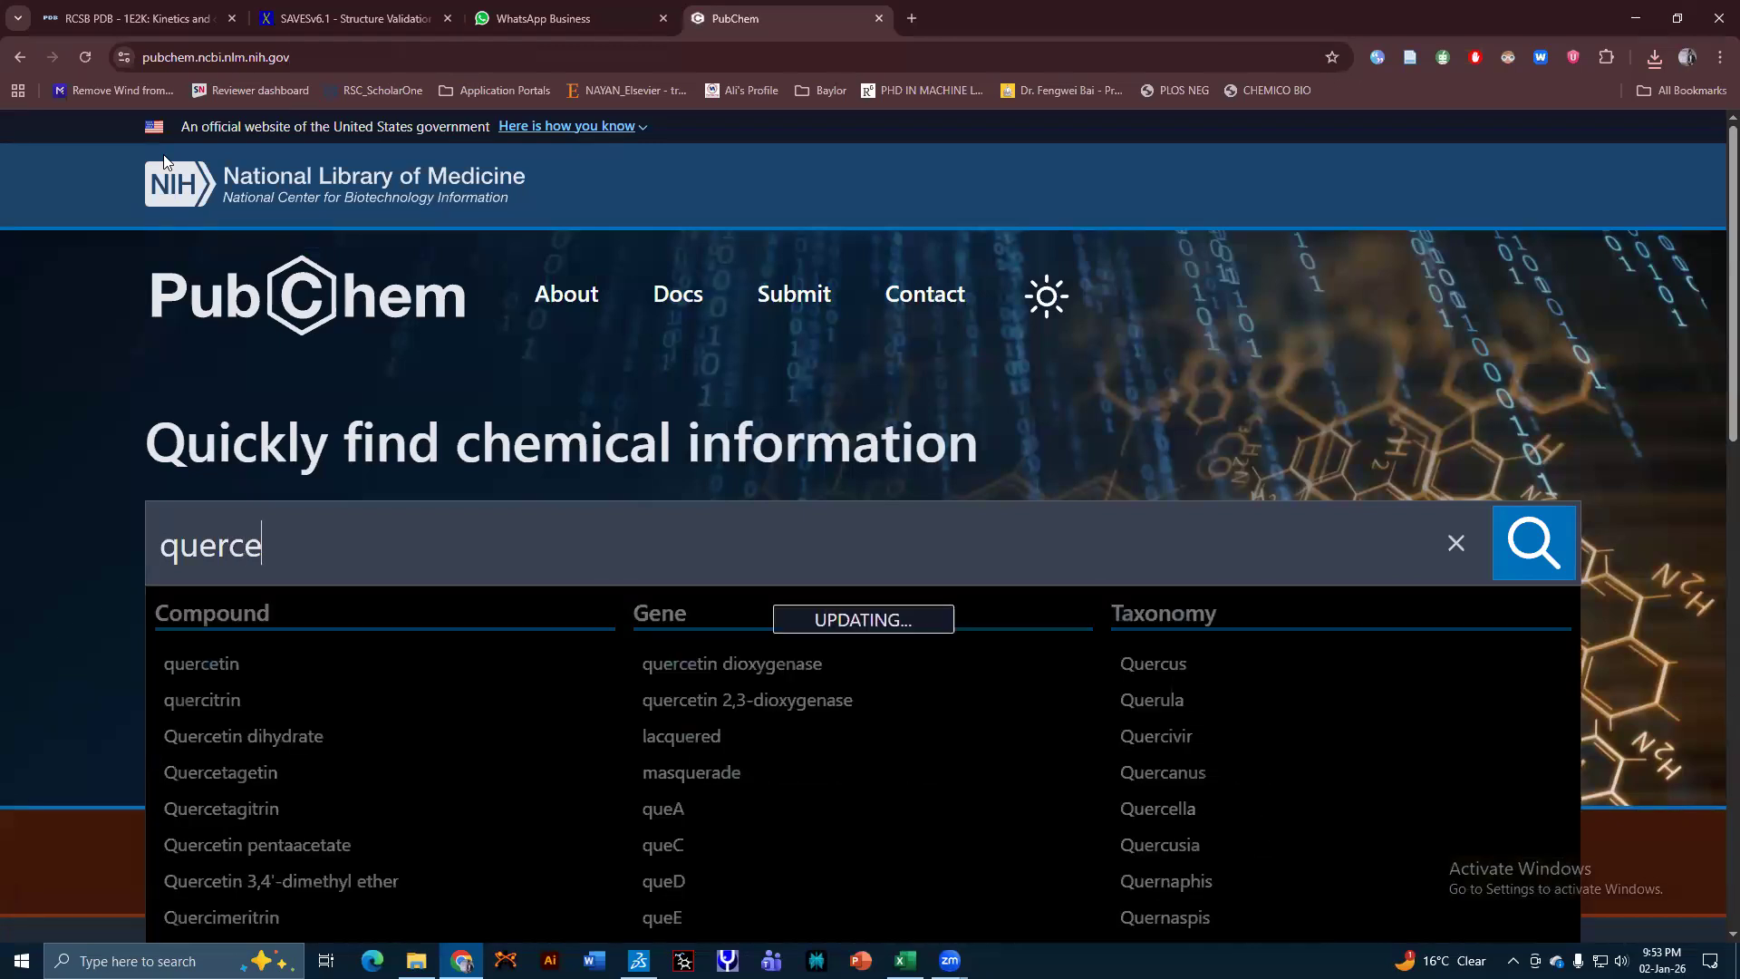
{"action": "type", "text": "tin"}
{"action": "key", "text": "Return"}
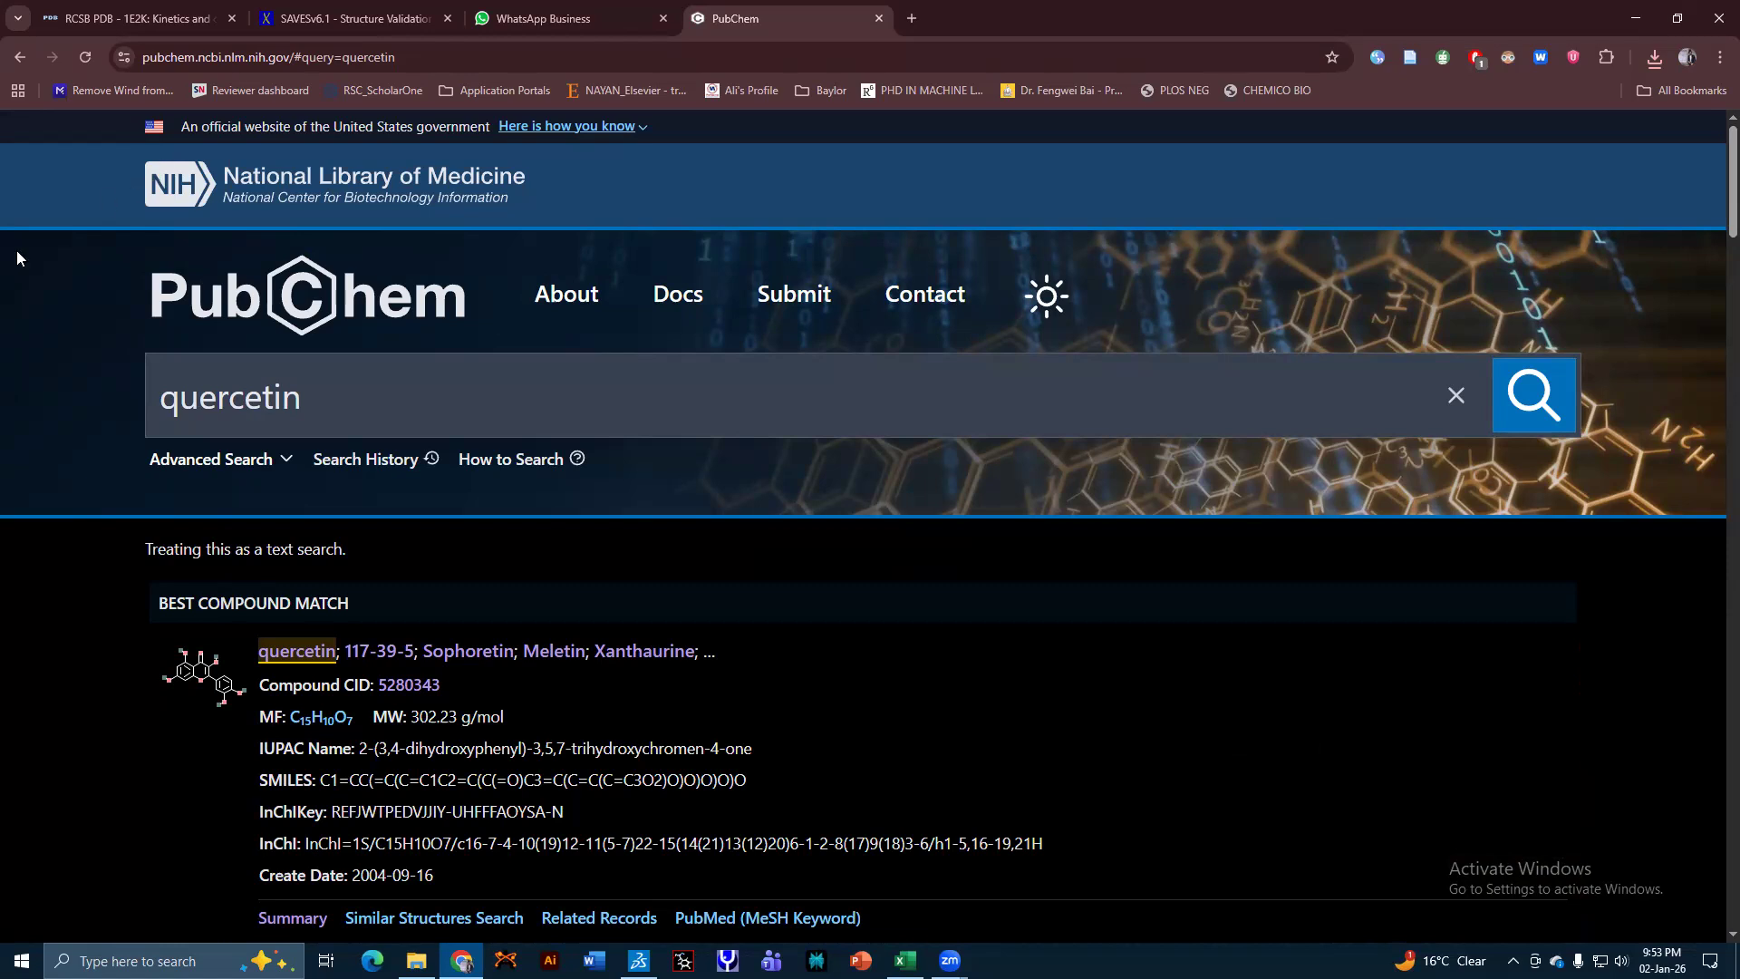
{"action": "left_click", "coordinate": [283, 653]}
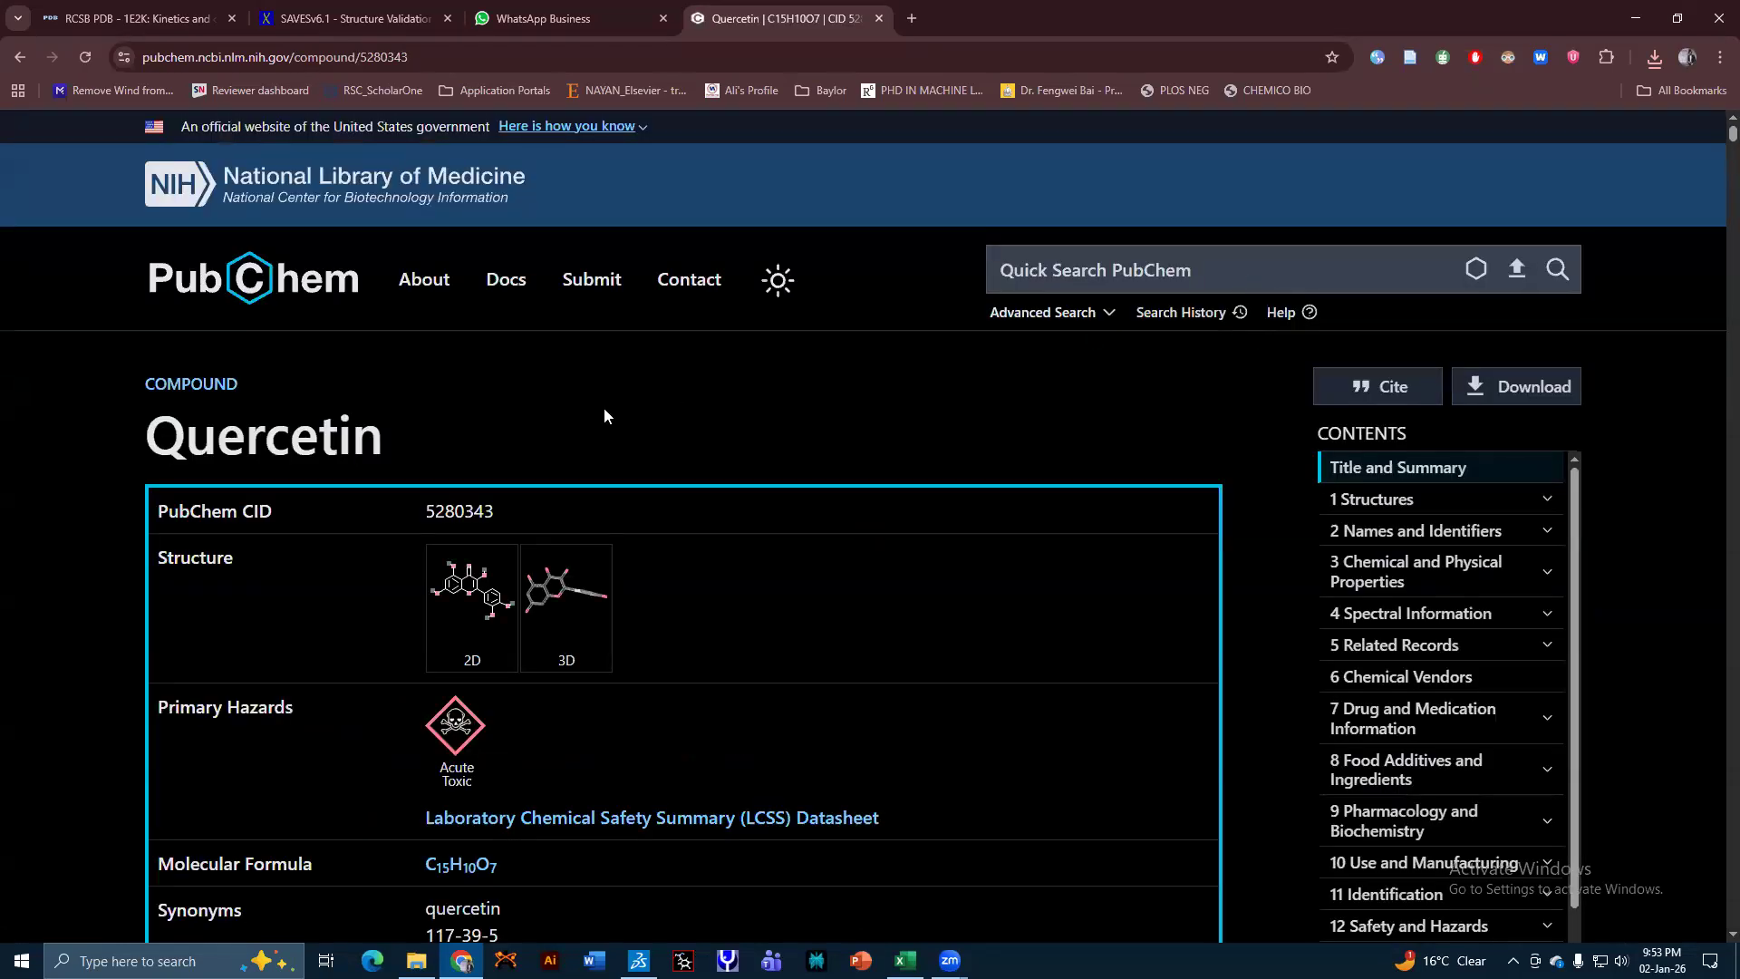
Download the 3D conformer coordinates of quercetin as an SDF file.
{"action": "left_click", "coordinate": [556, 613]}
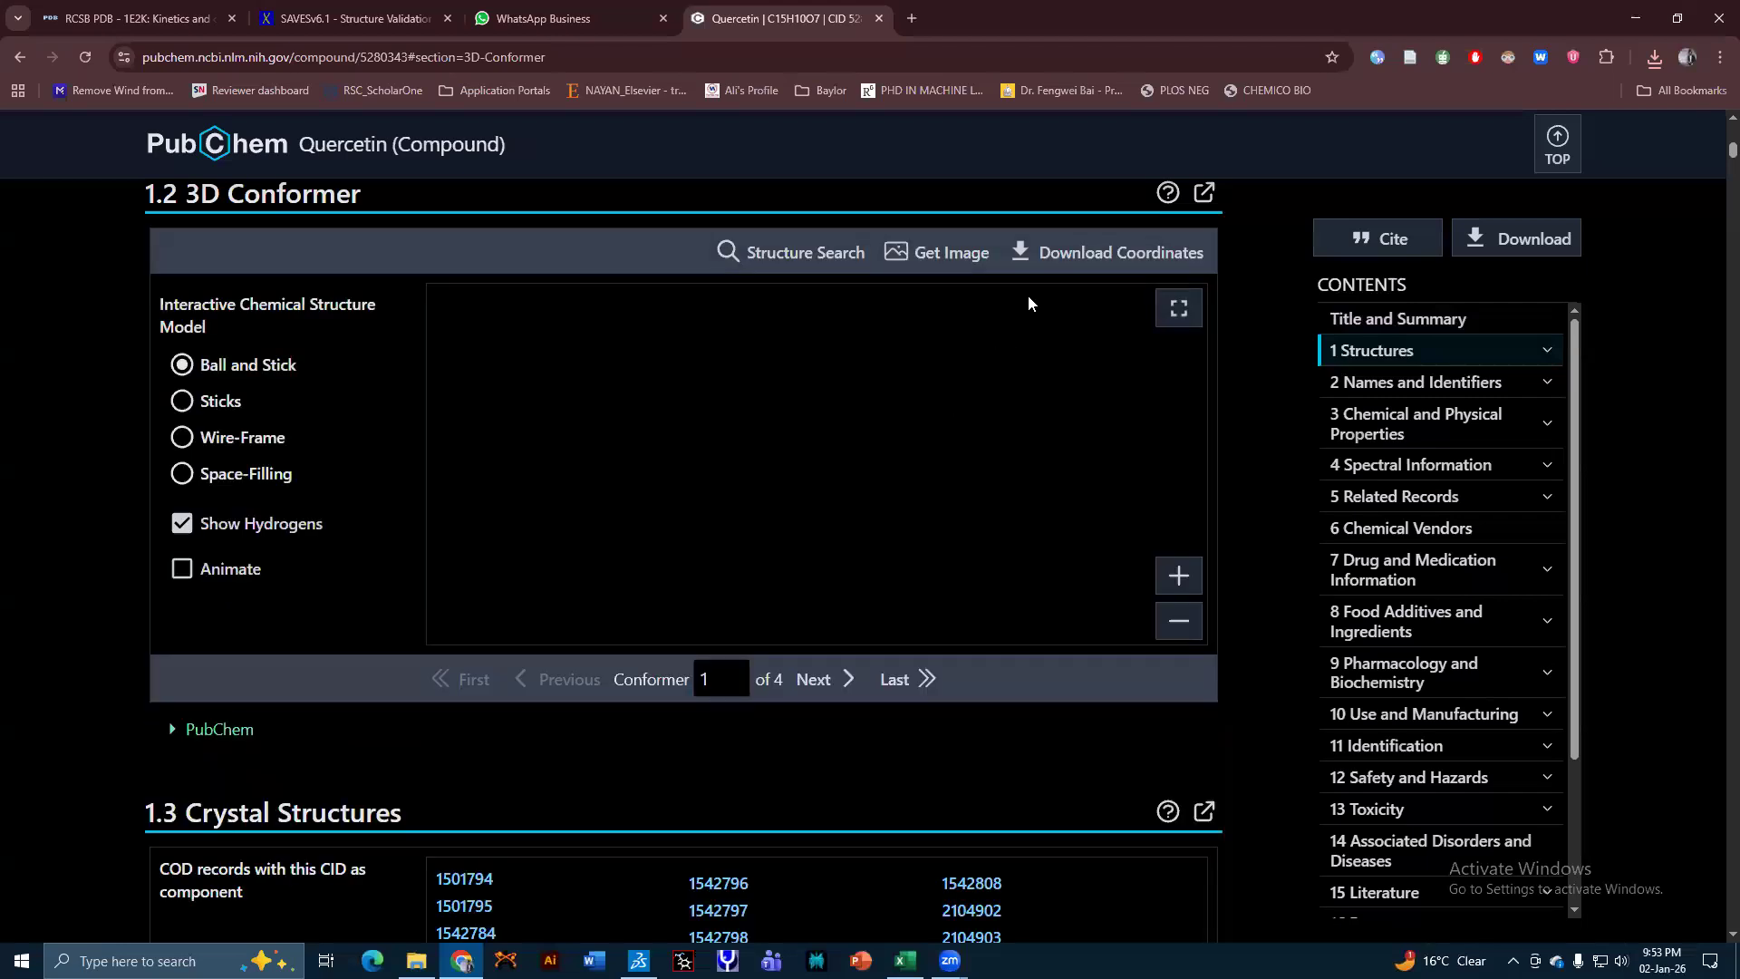
{"action": "left_click", "coordinate": [1031, 249]}
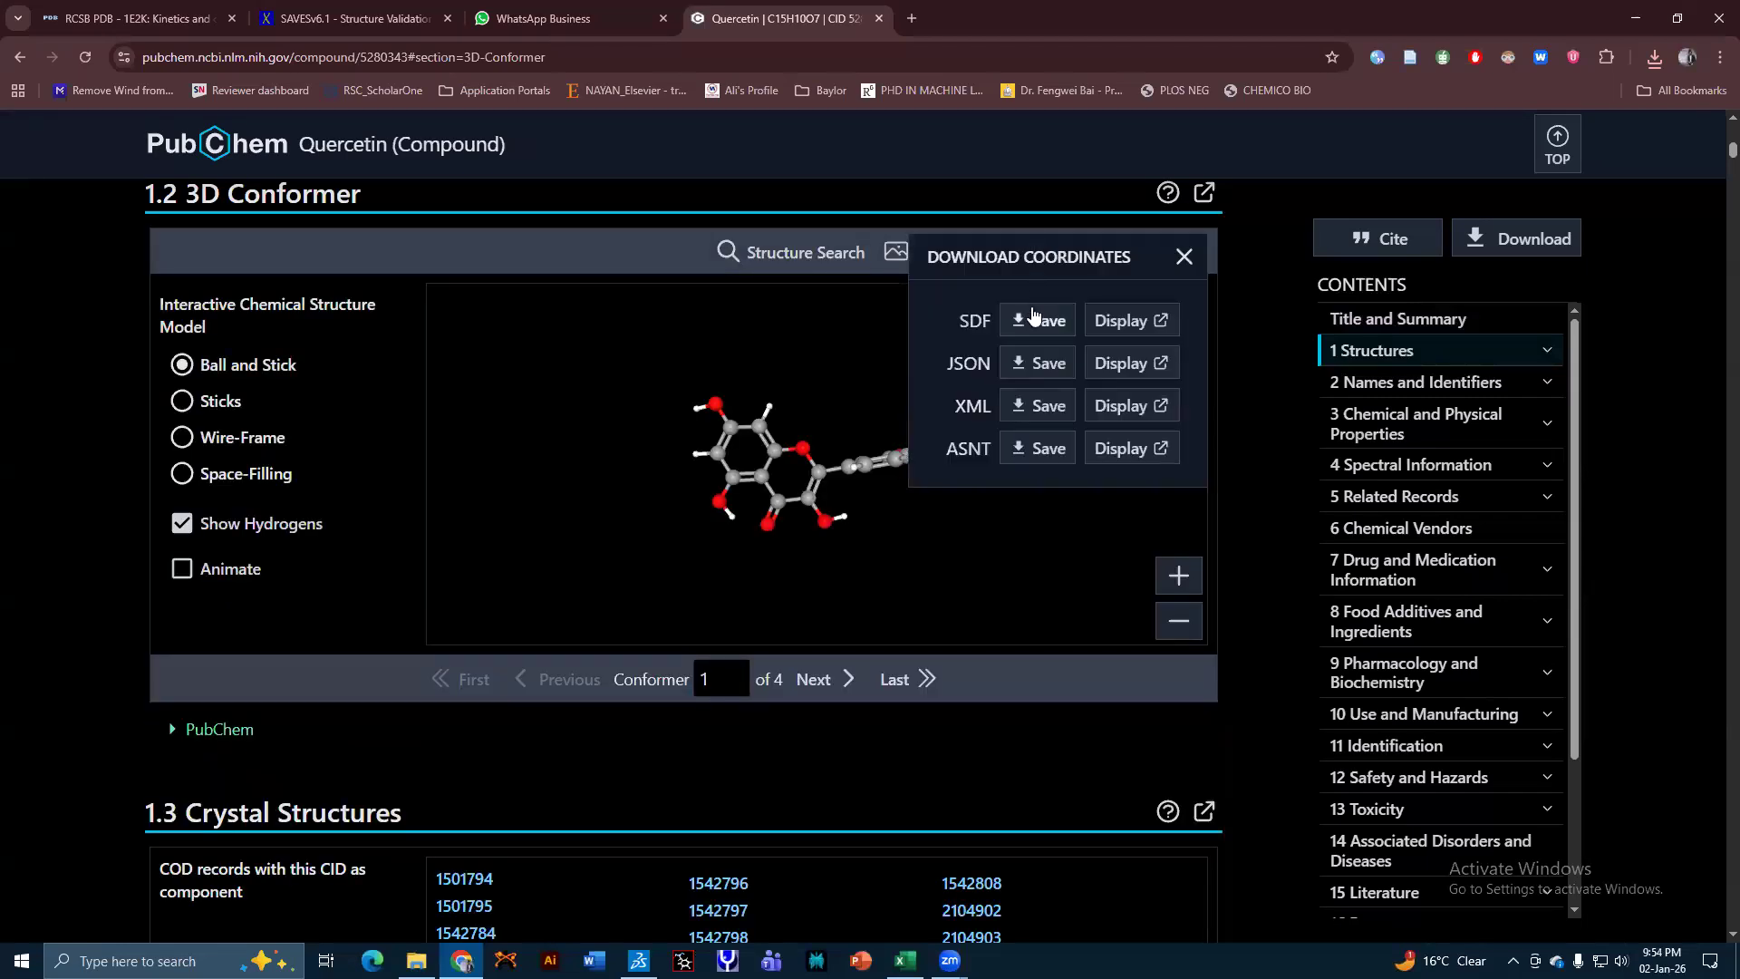
{"action": "left_click", "coordinate": [1030, 317]}
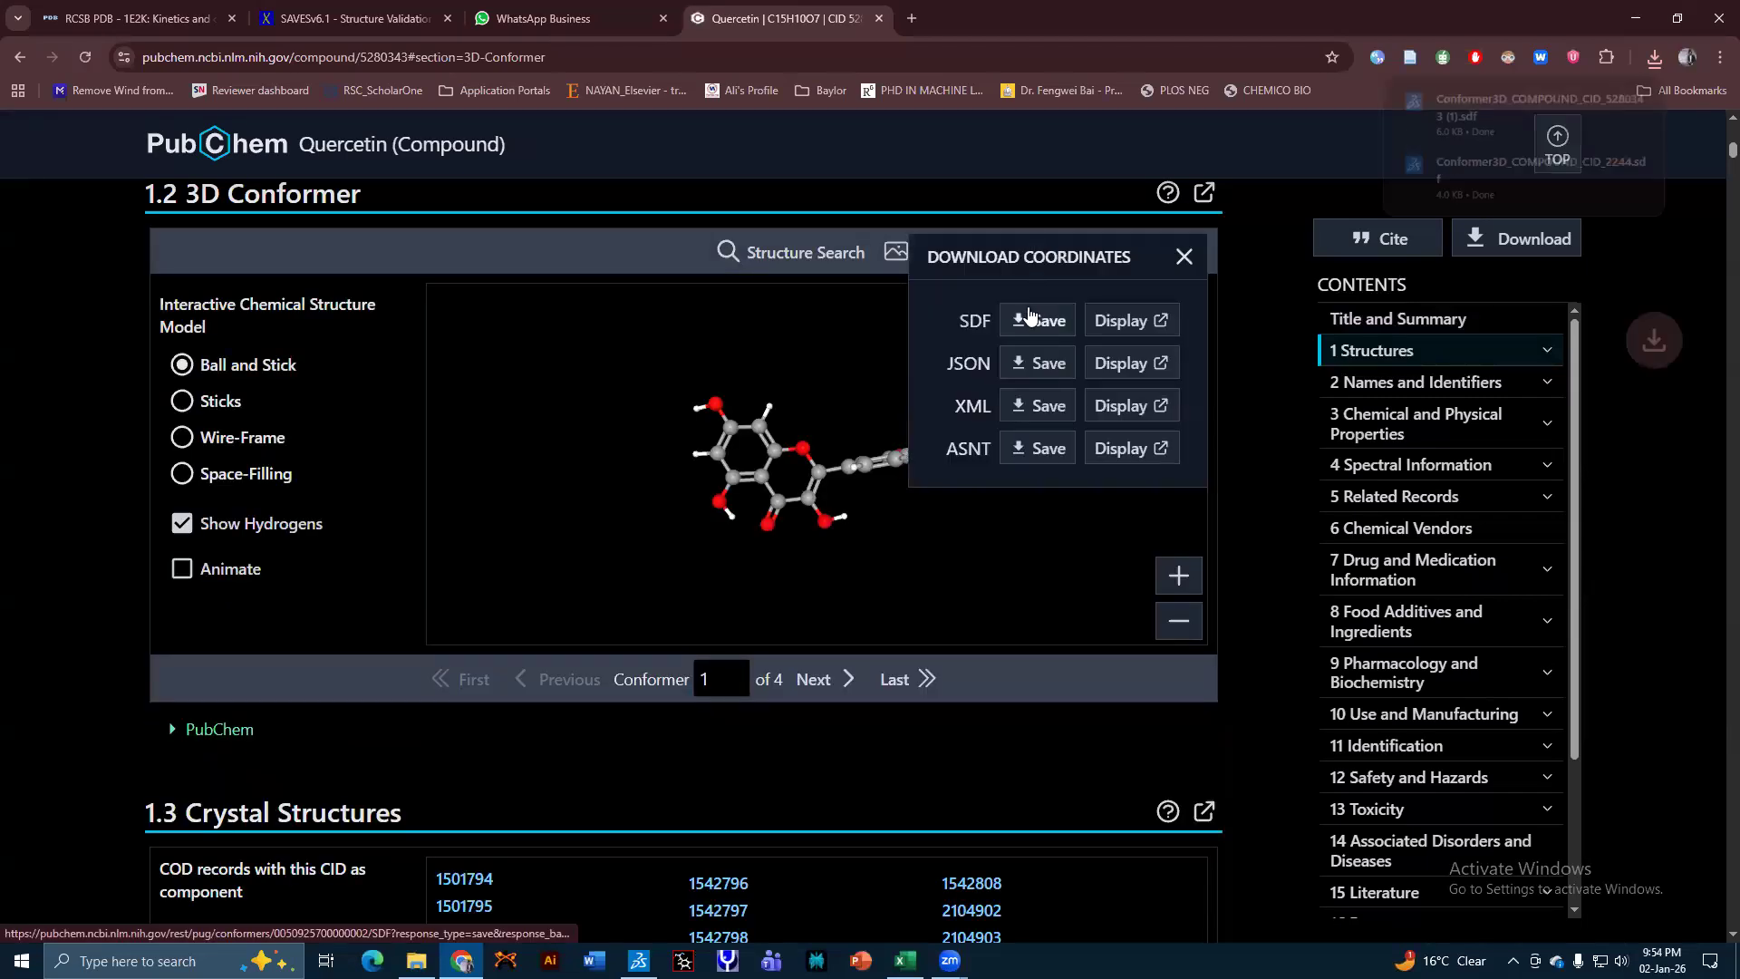
{"action": "left_click", "coordinate": [1255, 264]}
Return to the PubChem home page, search for apigenin and open its best-match compound page.
{"action": "left_click", "coordinate": [155, 152]}
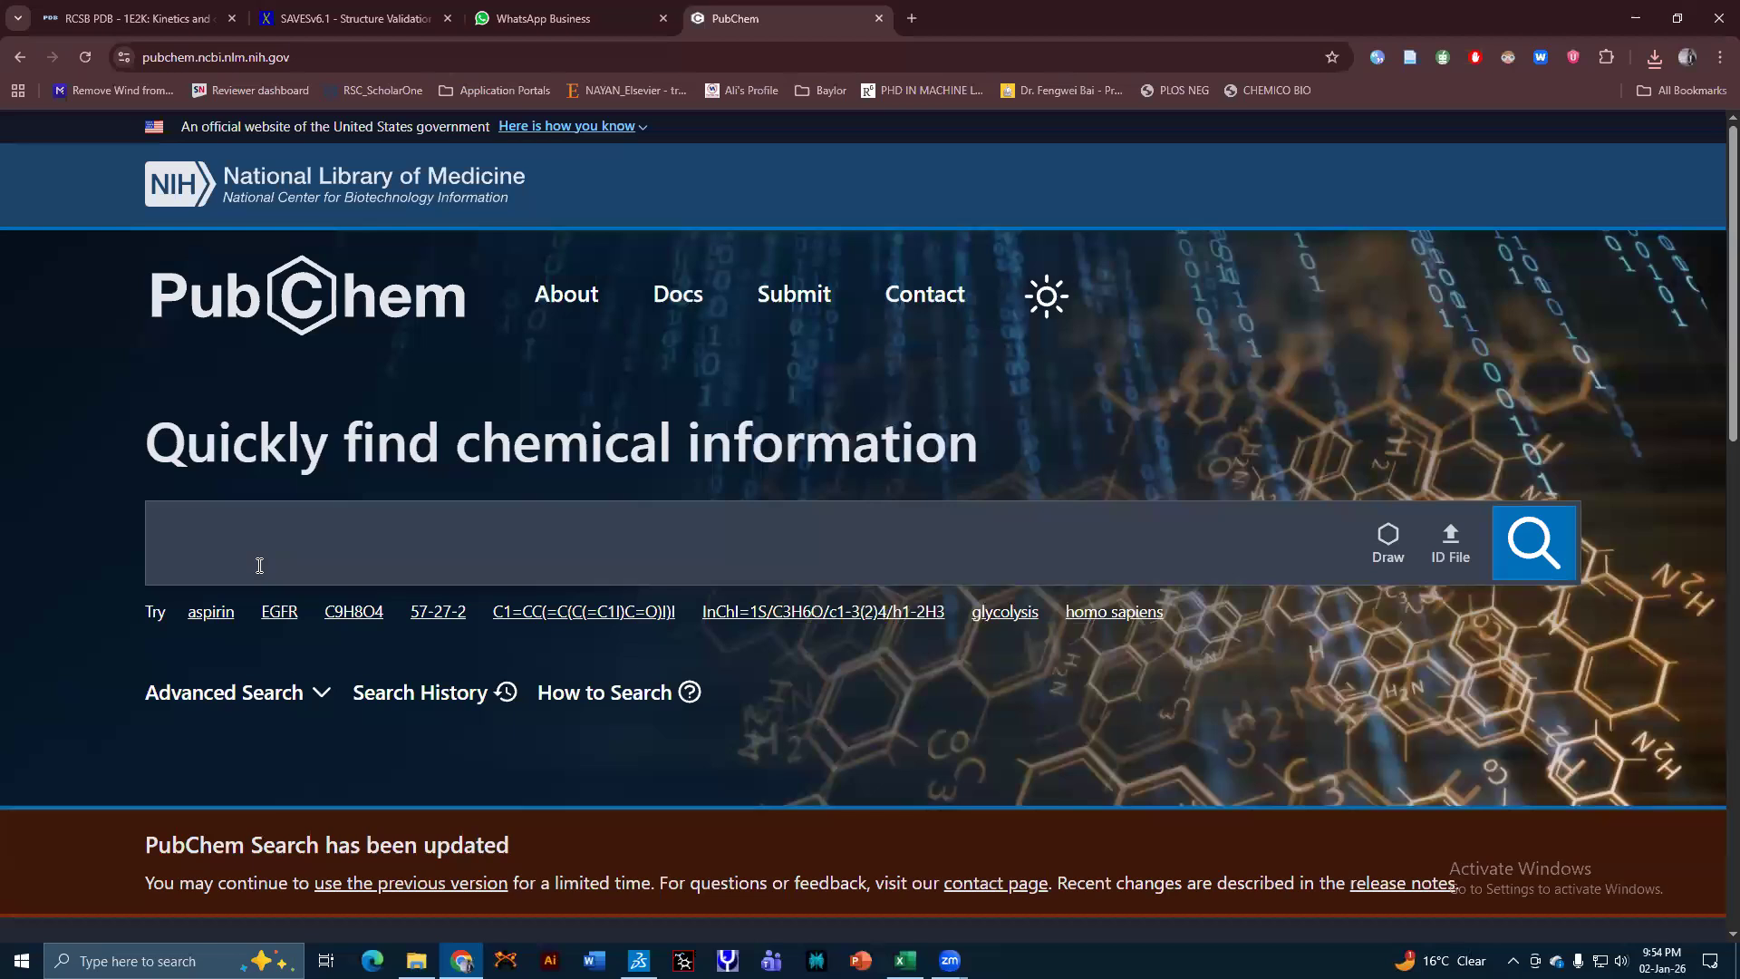
{"action": "type", "text": "apigenin"}
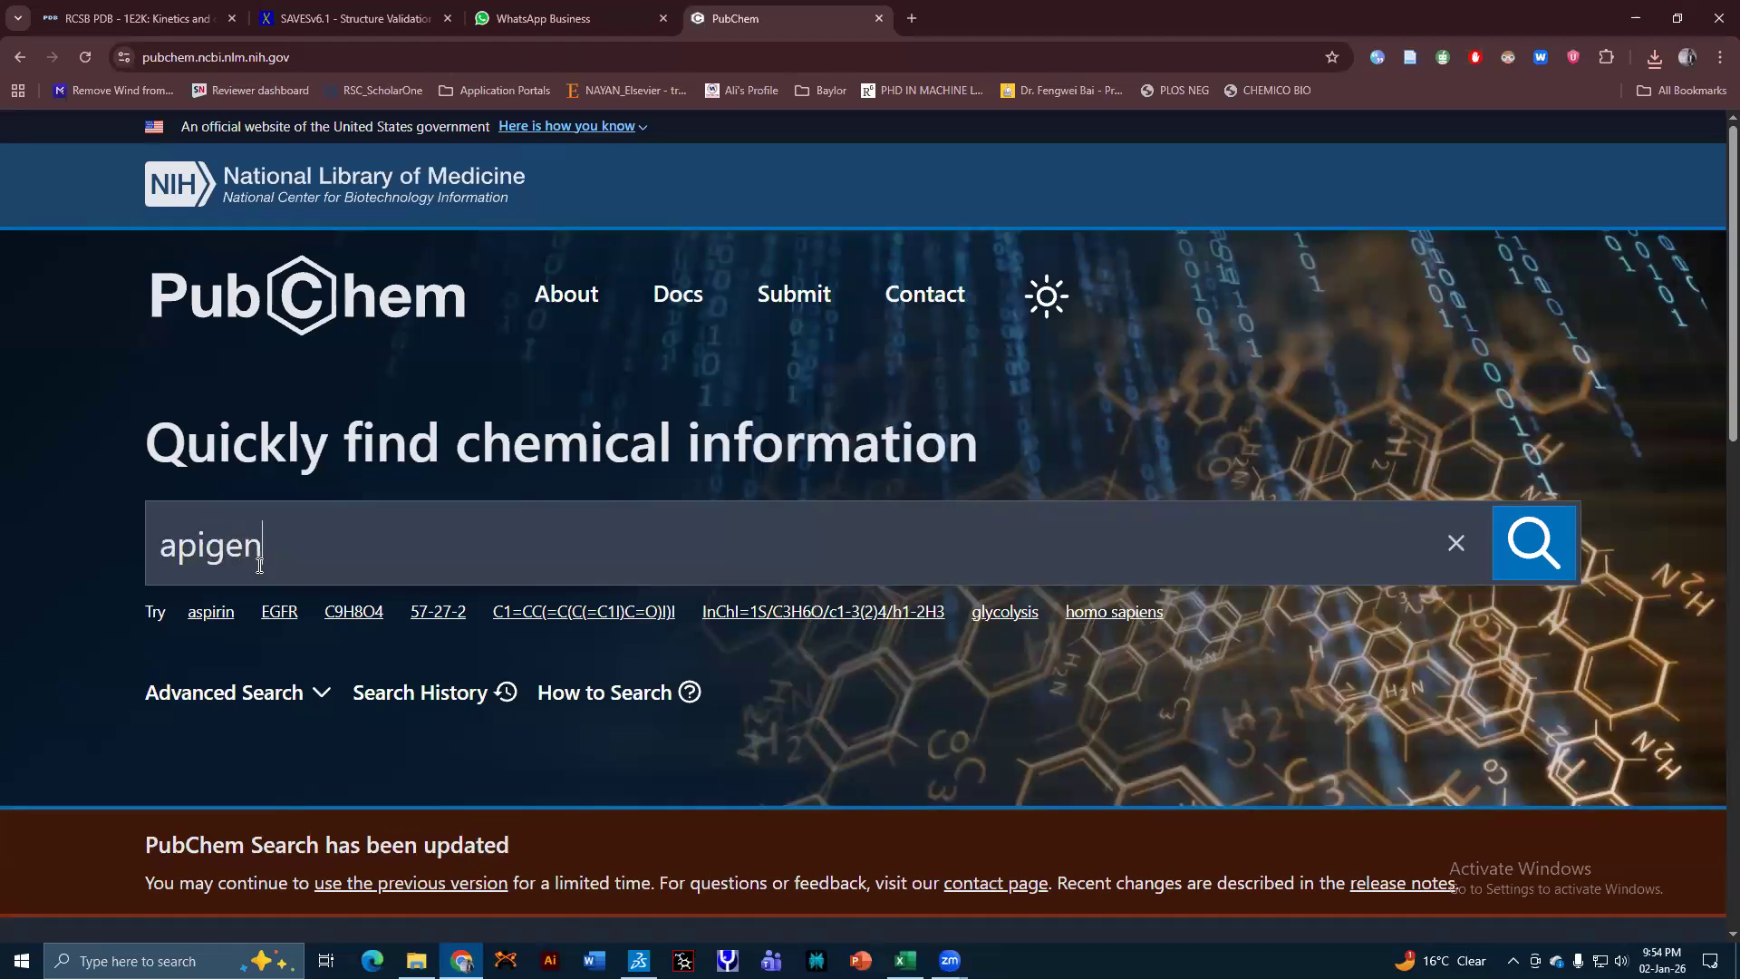
{"action": "key", "text": "Return"}
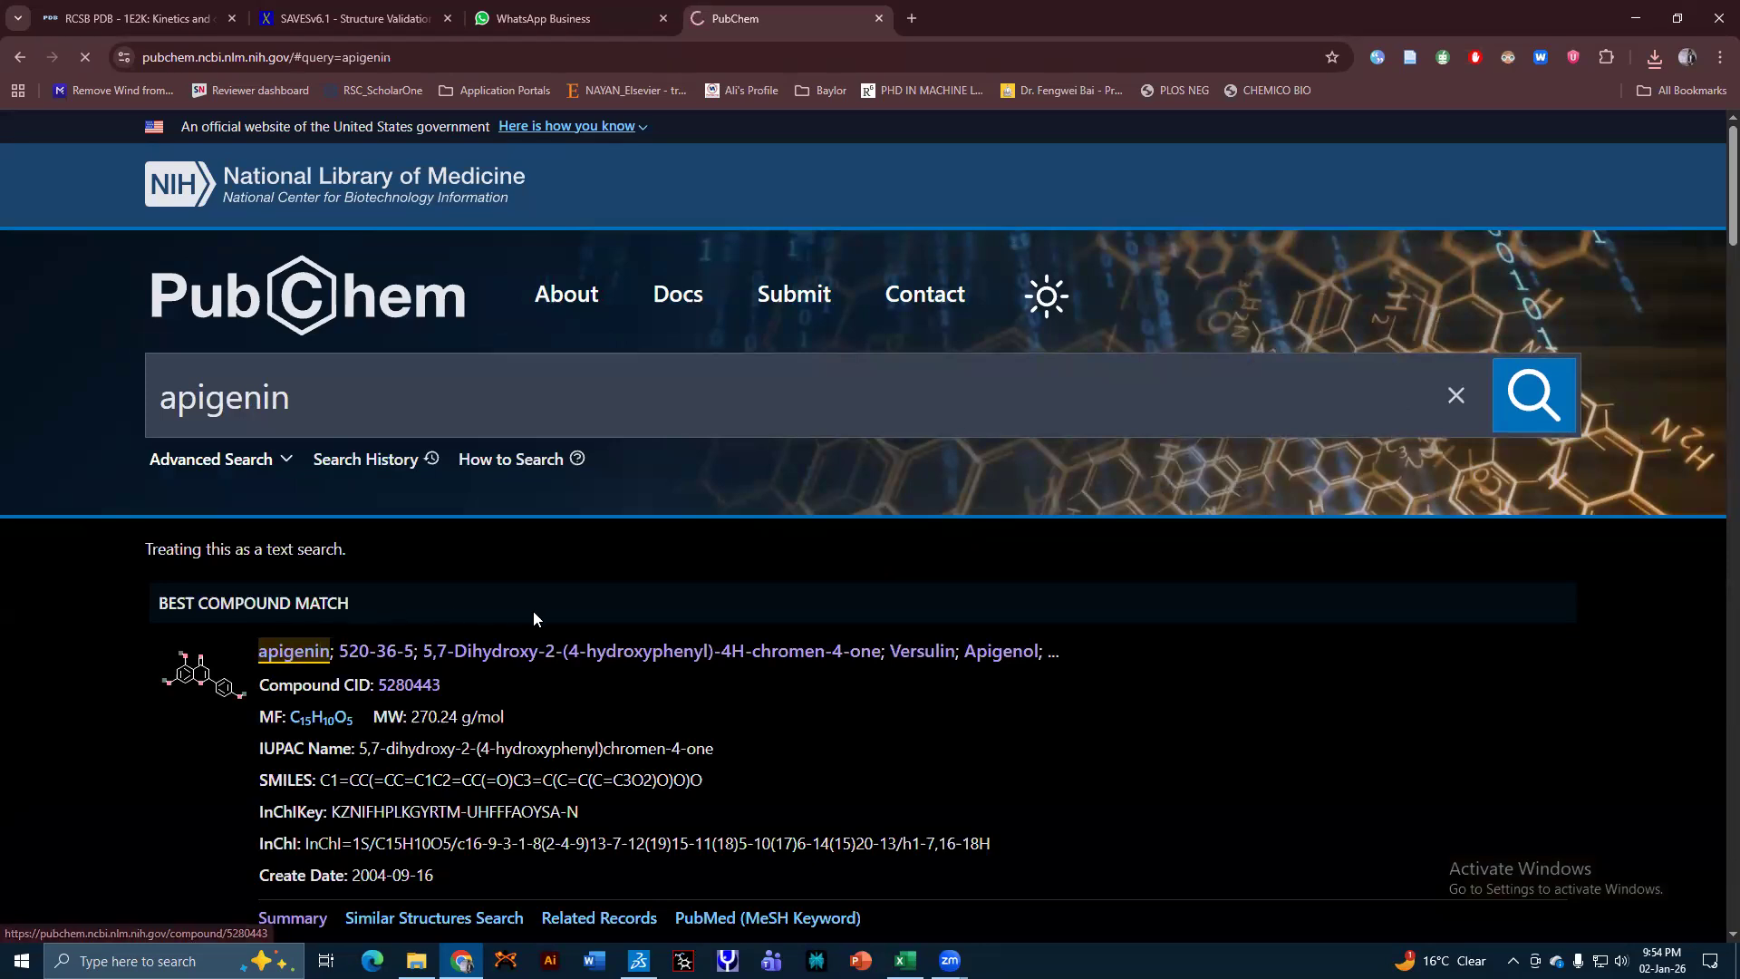
{"action": "left_click", "coordinate": [533, 650]}
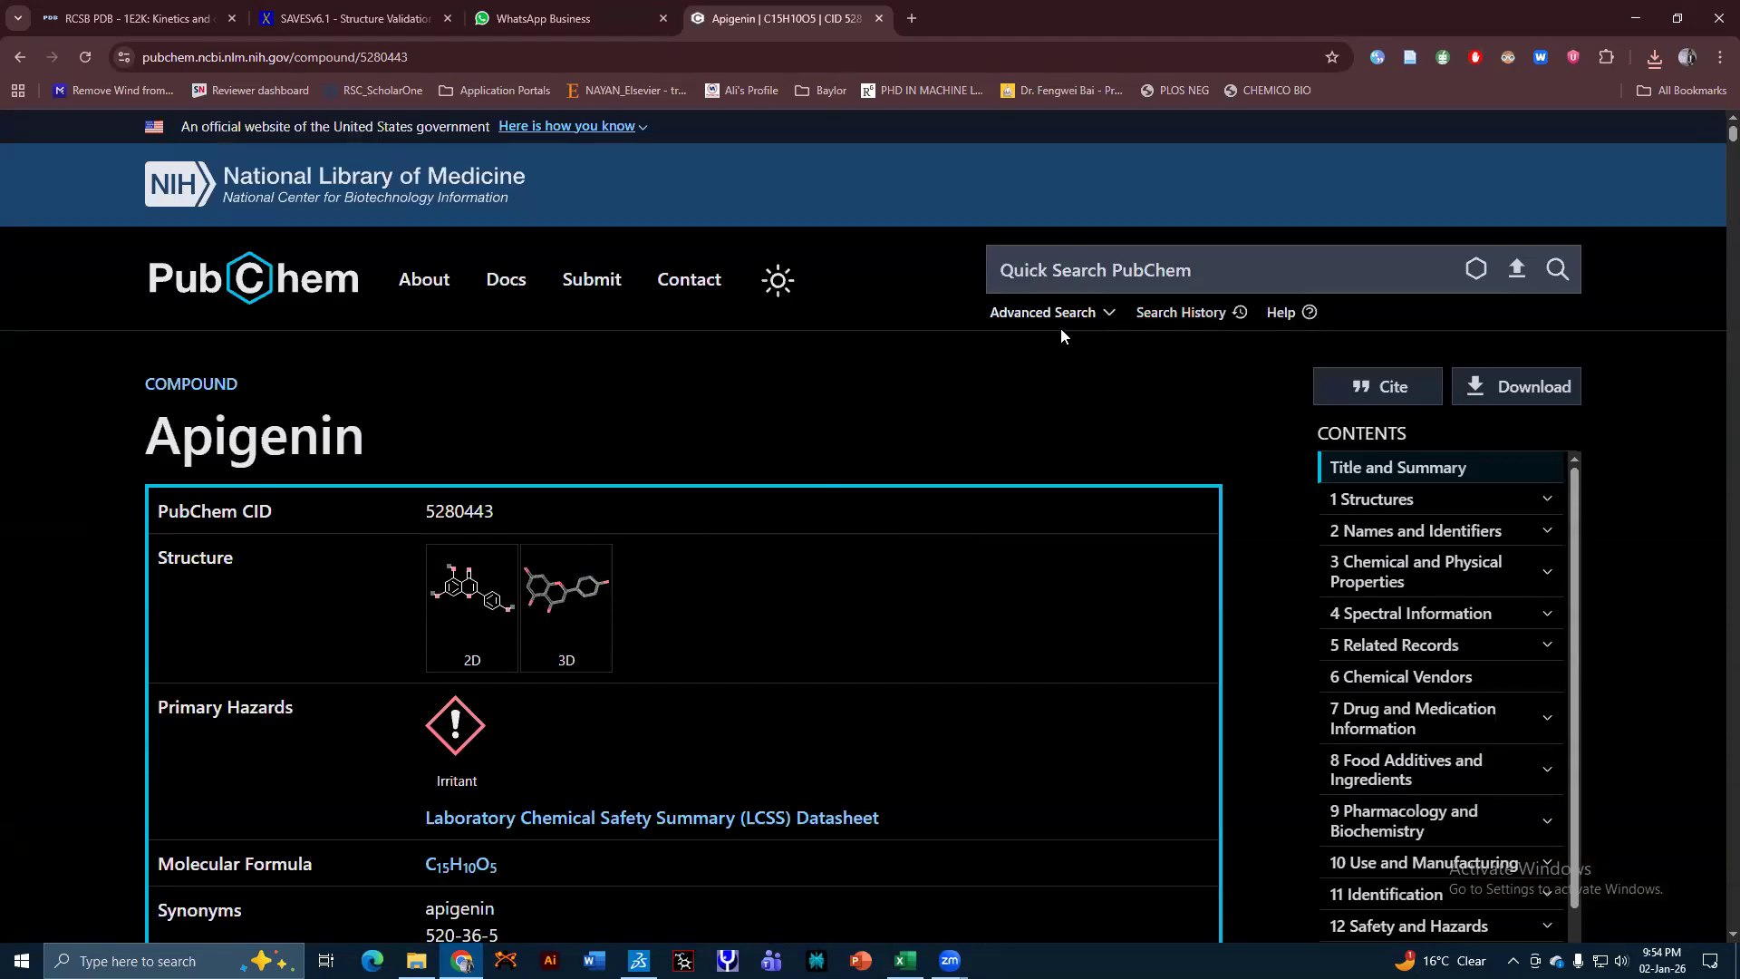
Download the 3D conformer coordinates of apigenin as an SDF file.
{"action": "left_click", "coordinate": [578, 608]}
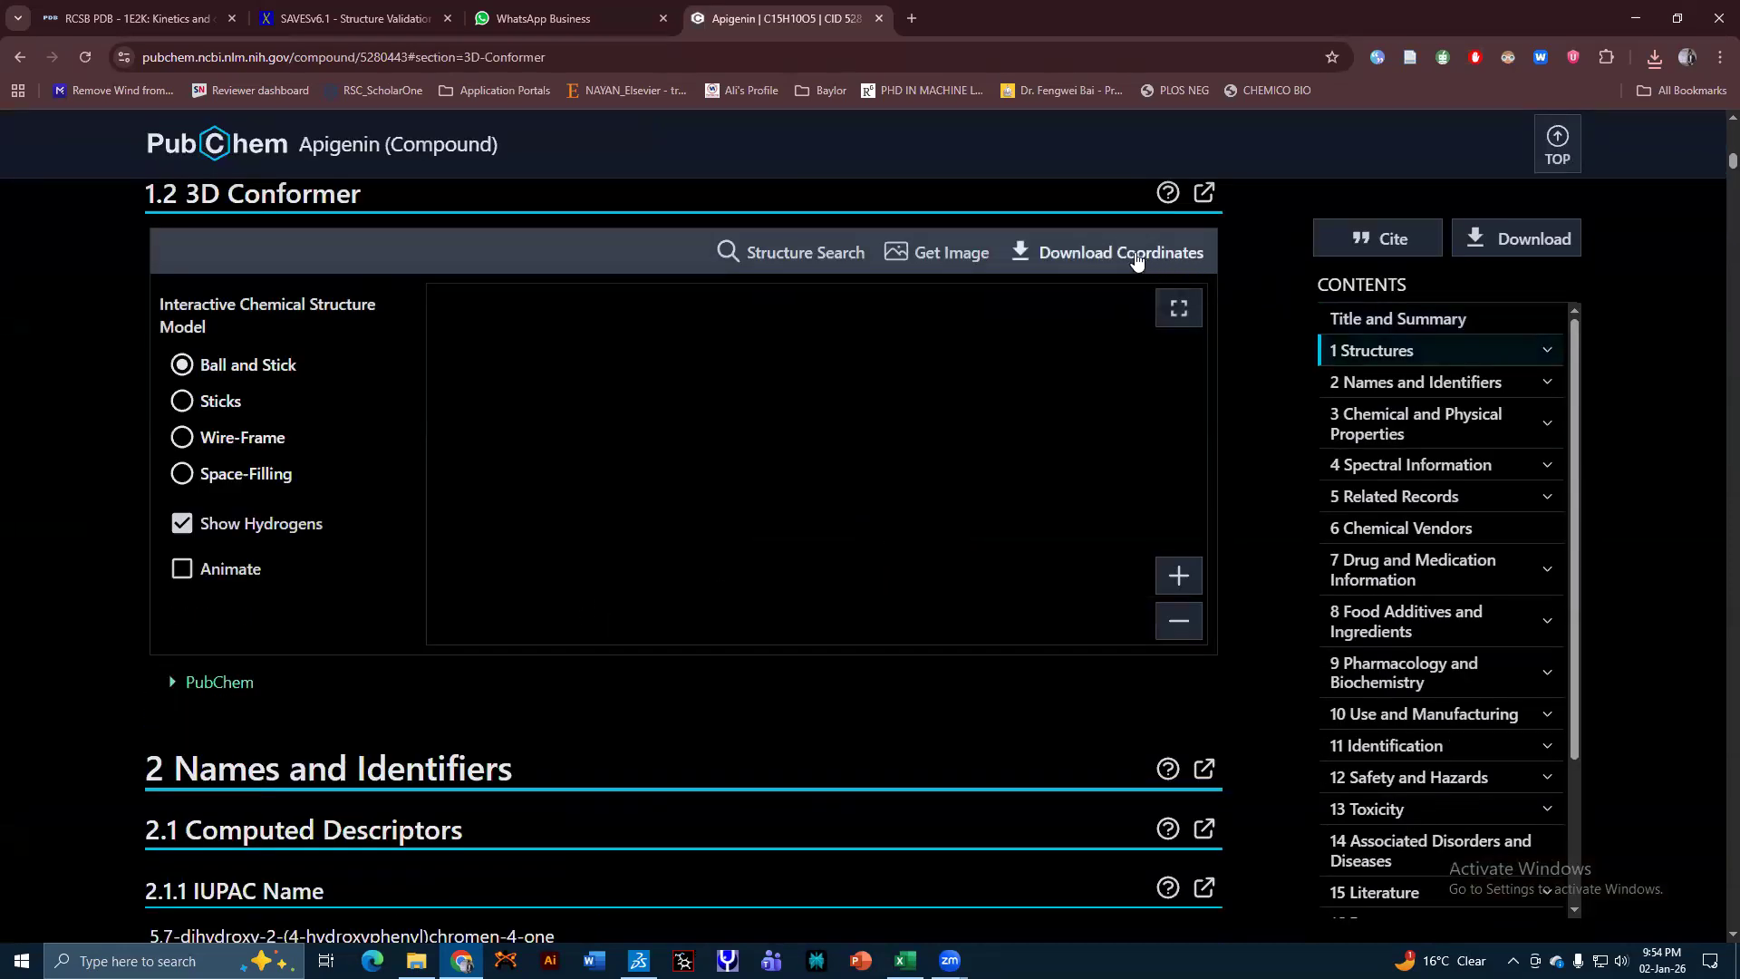
{"action": "left_click", "coordinate": [1115, 249]}
{"action": "left_click", "coordinate": [1040, 325]}
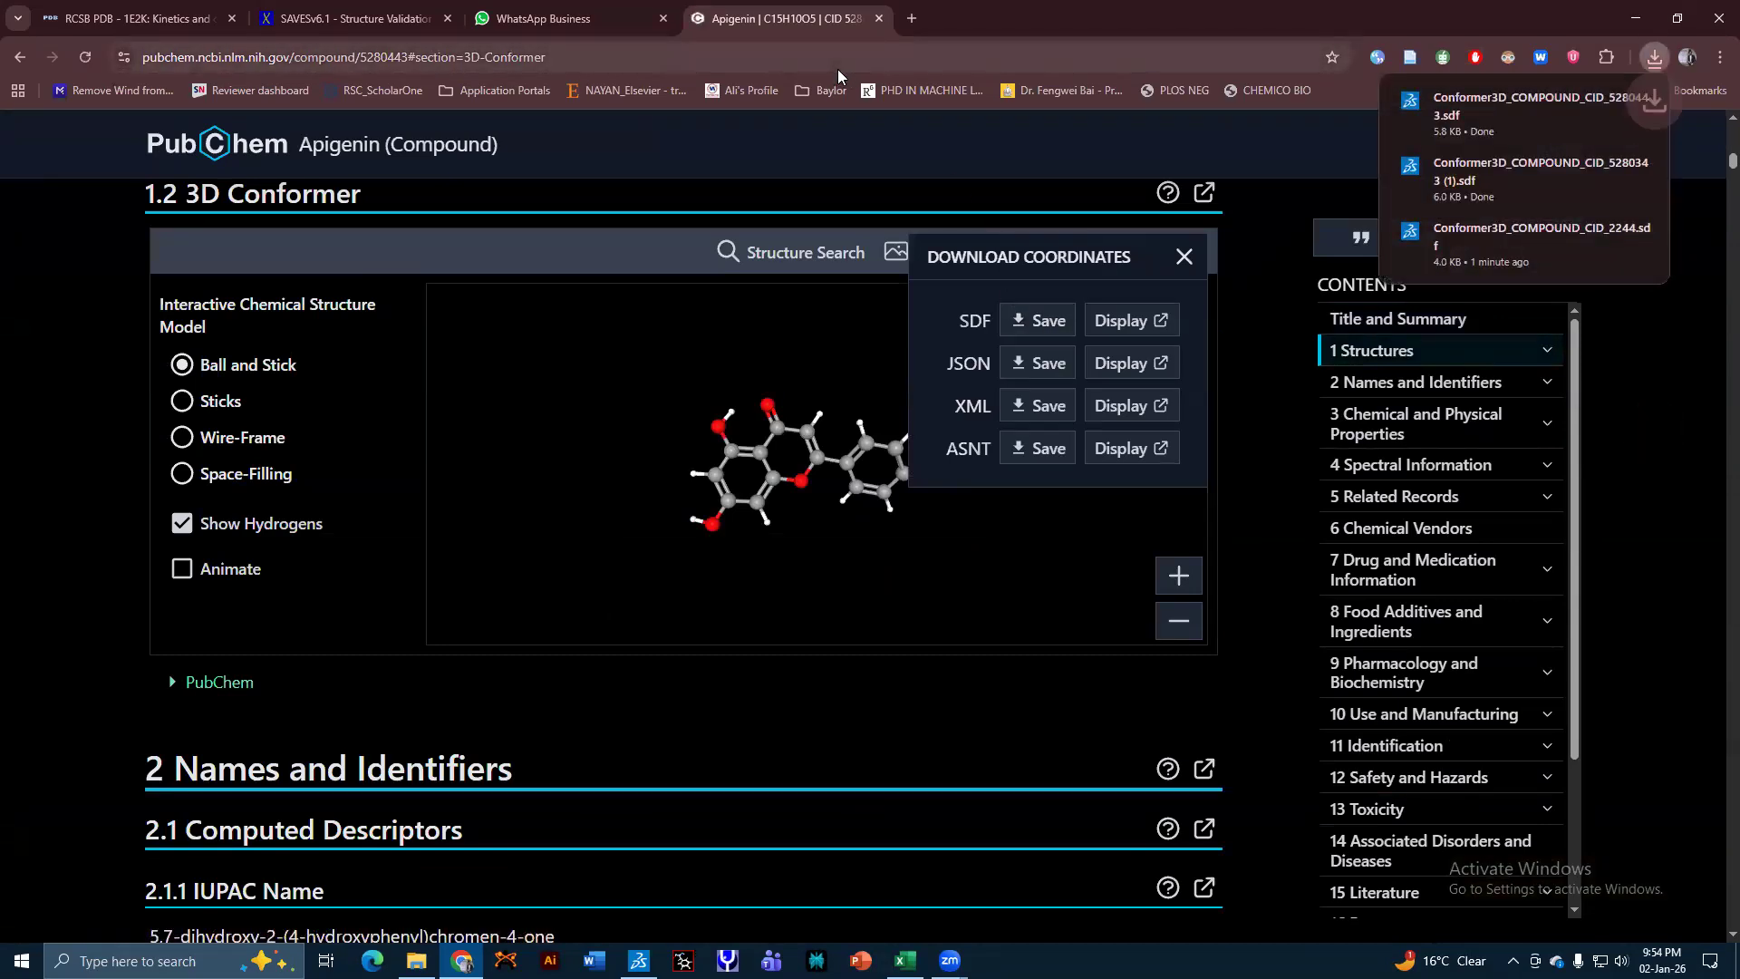
Switch to File Explorer and move the five Conformer3D SDF files for CIDs 5280443, 5280343, 5280343 (1), 2244 and 73145 from Downloads to the LIGAND folder.
{"action": "left_click", "coordinate": [1637, 18]}
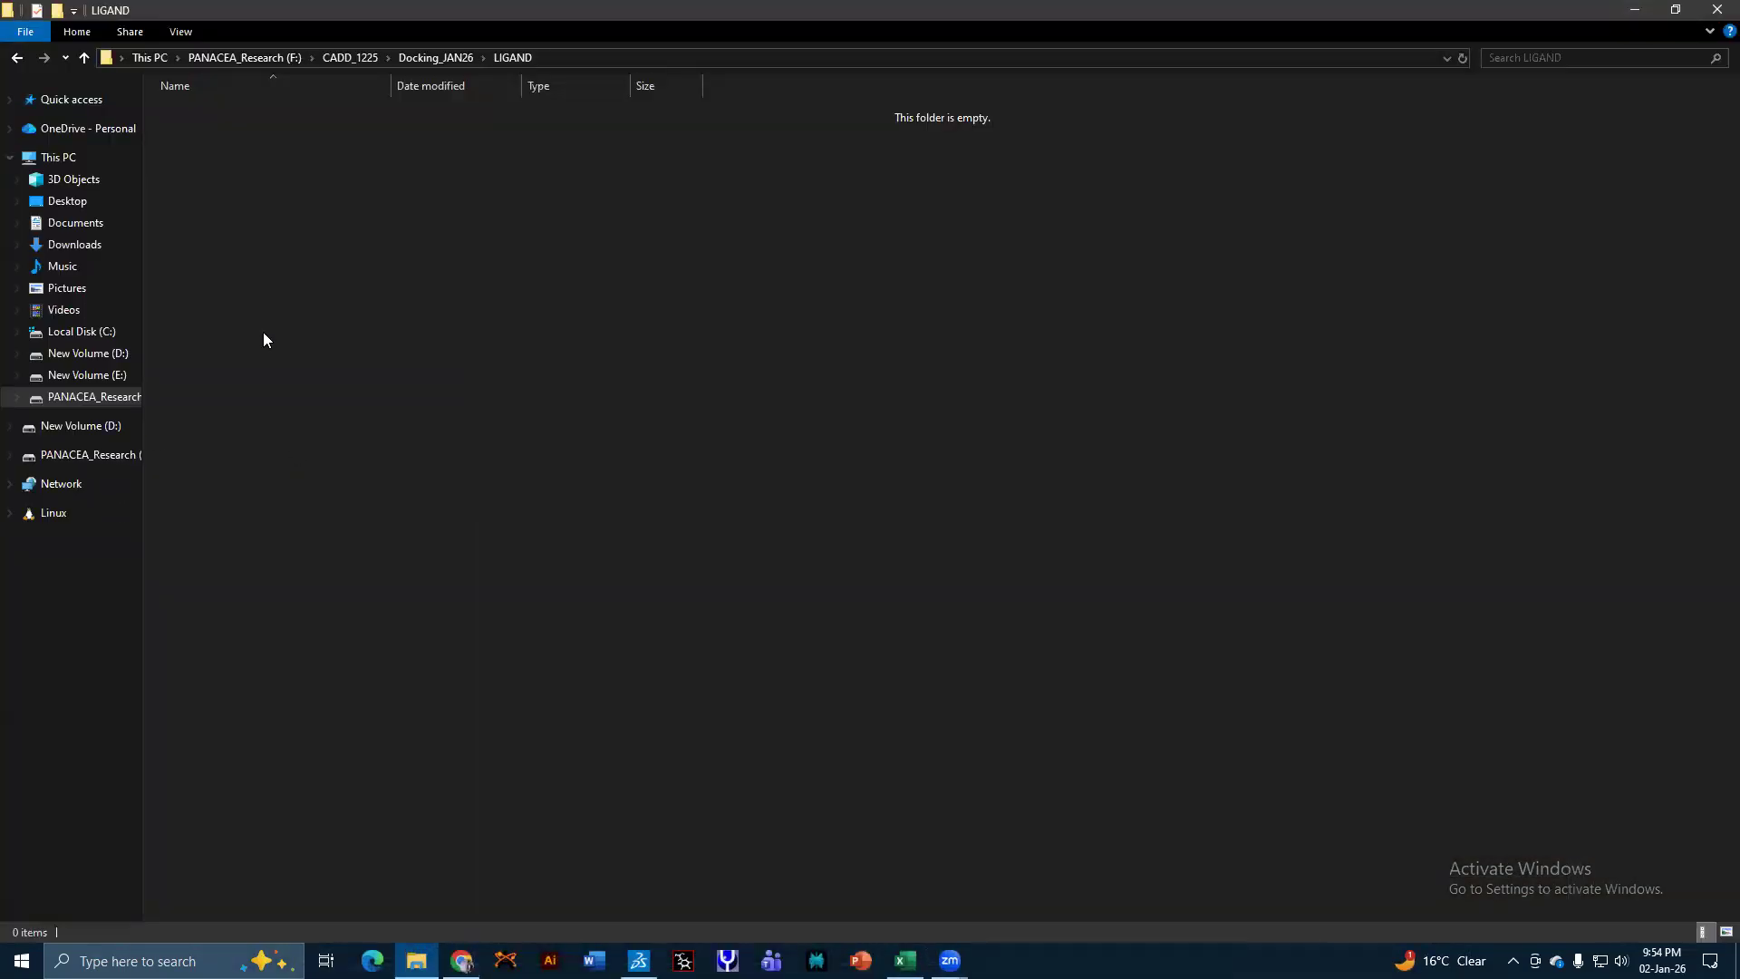
{"action": "left_click", "coordinate": [76, 243]}
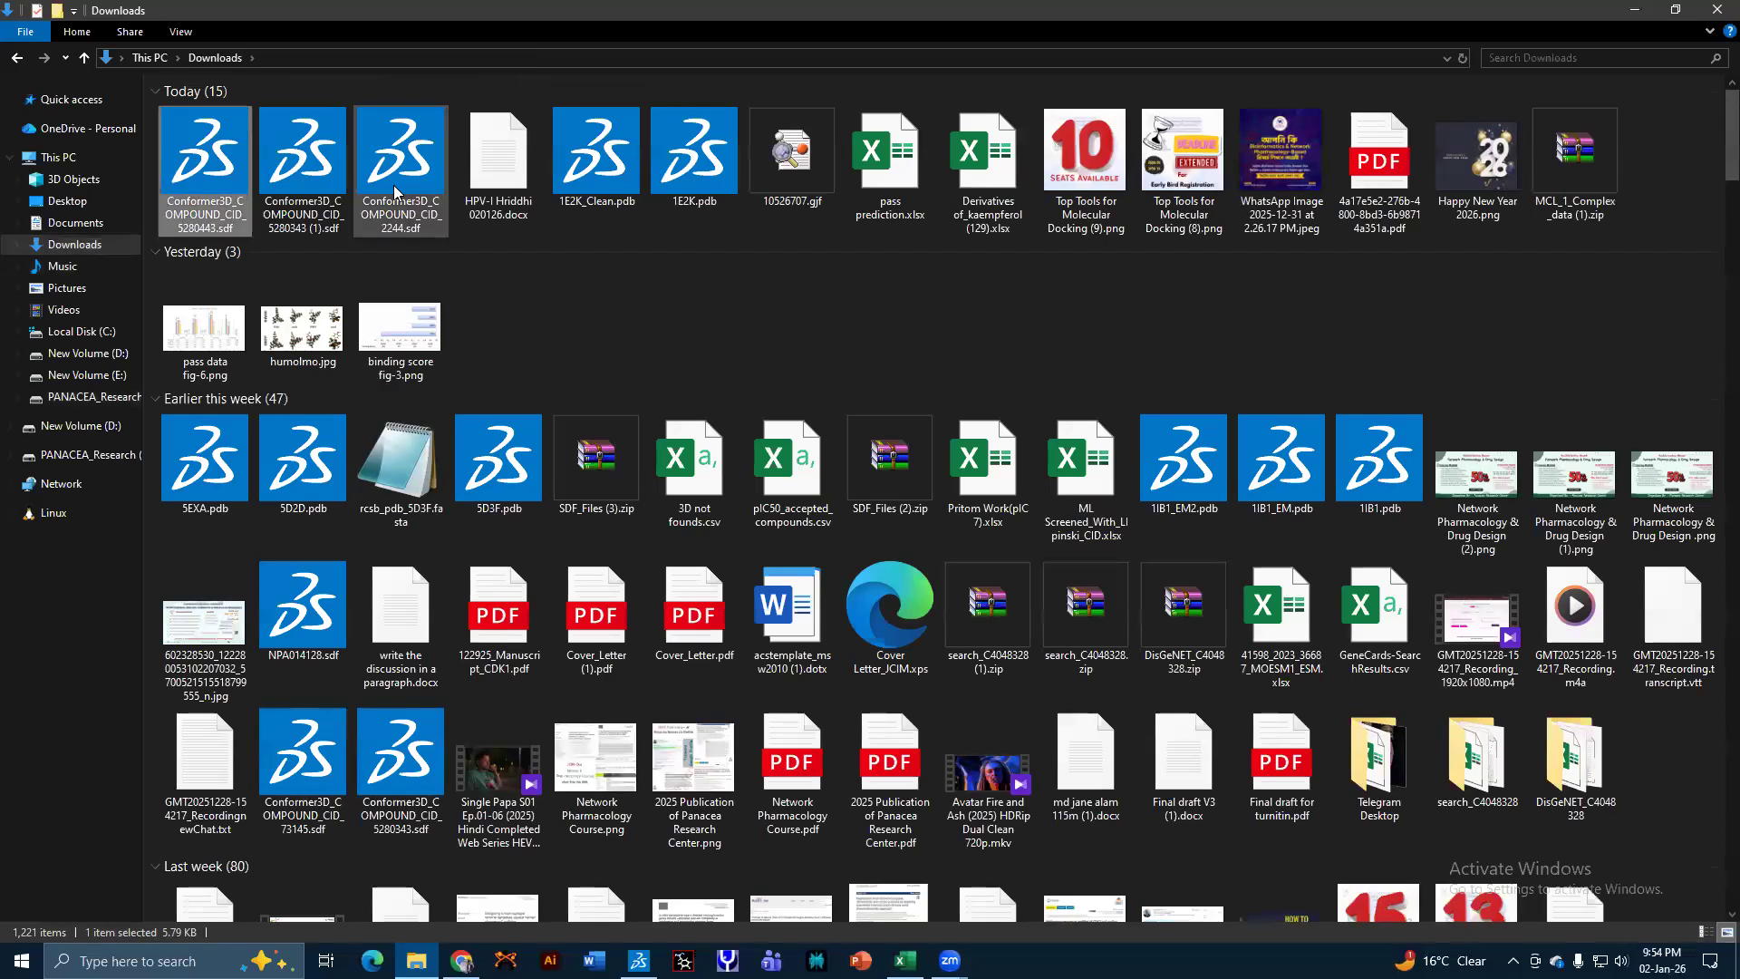
{"action": "left_click", "coordinate": [393, 185], "text": "shift"}
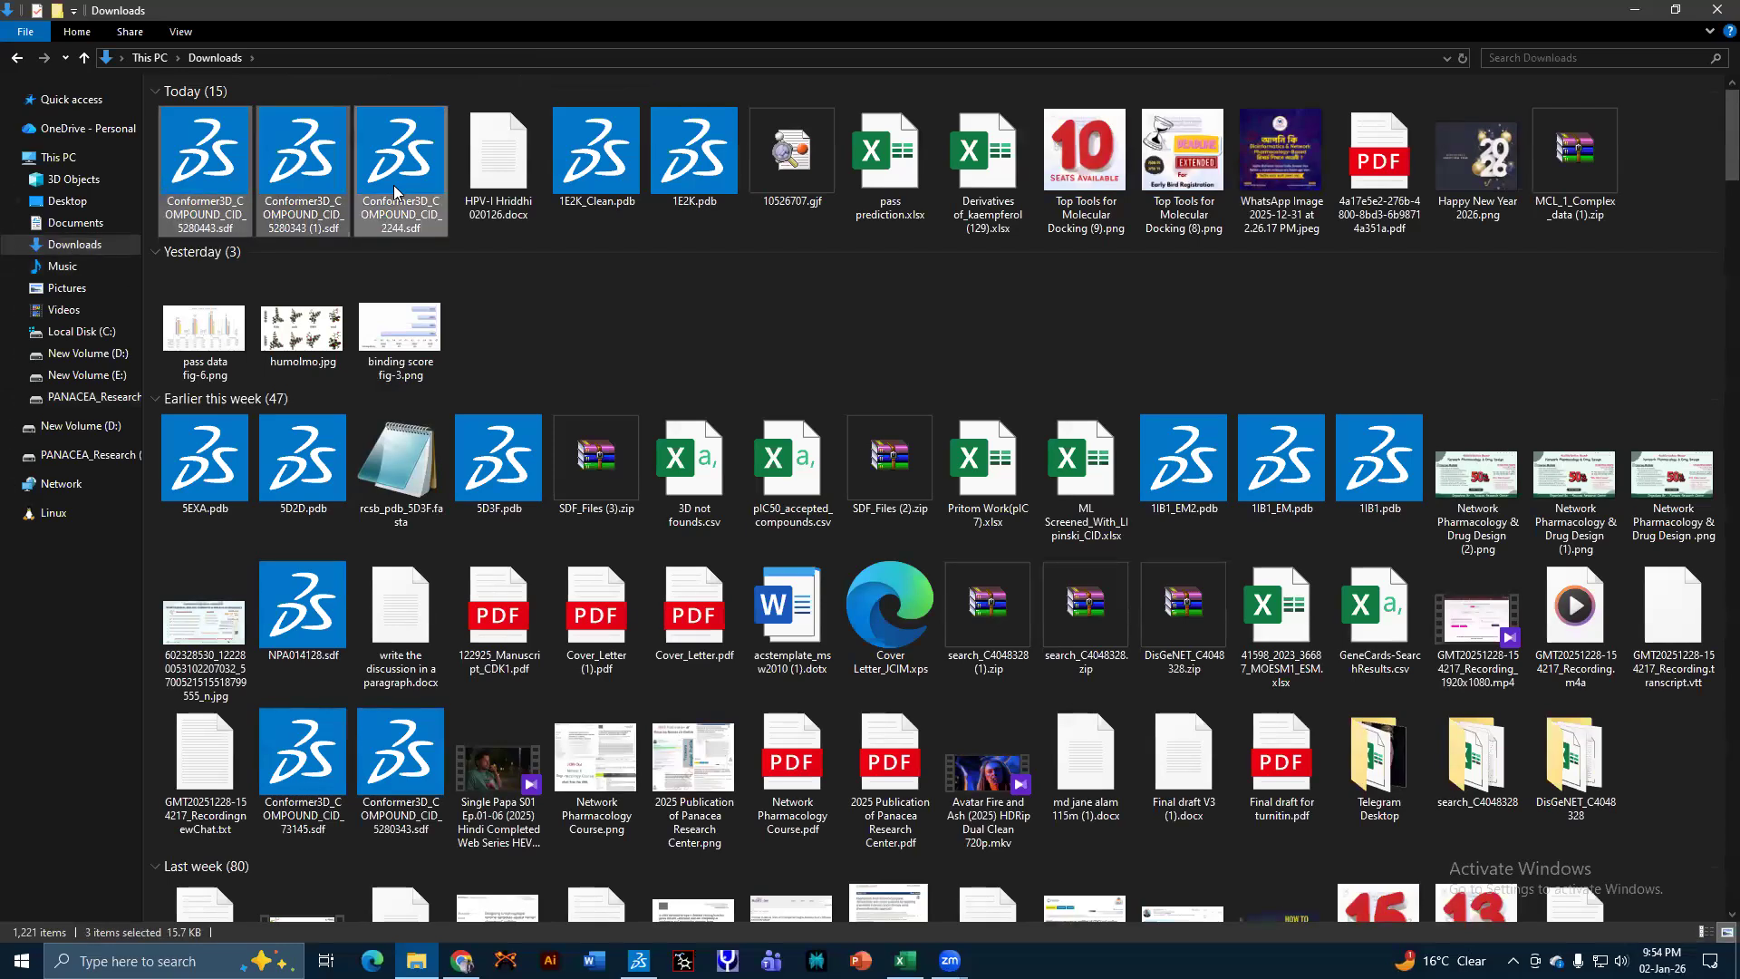
{"action": "key", "text": "ctrl+x"}
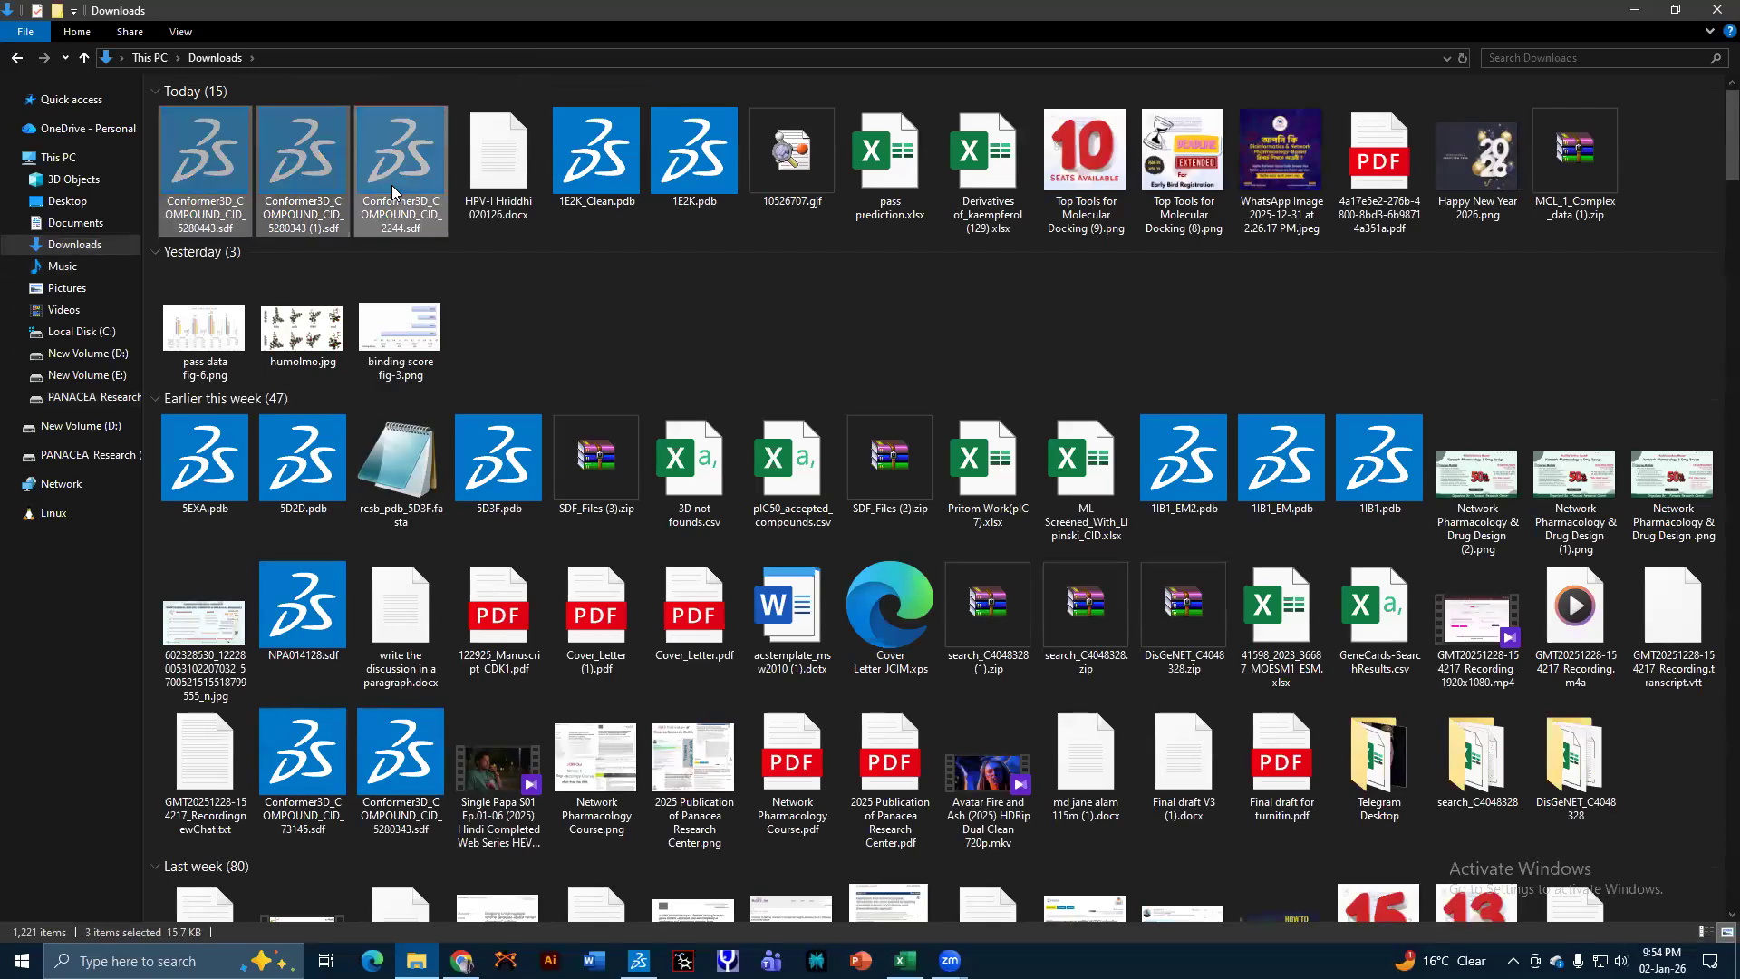
{"action": "left_click", "coordinate": [313, 798], "text": "ctrl"}
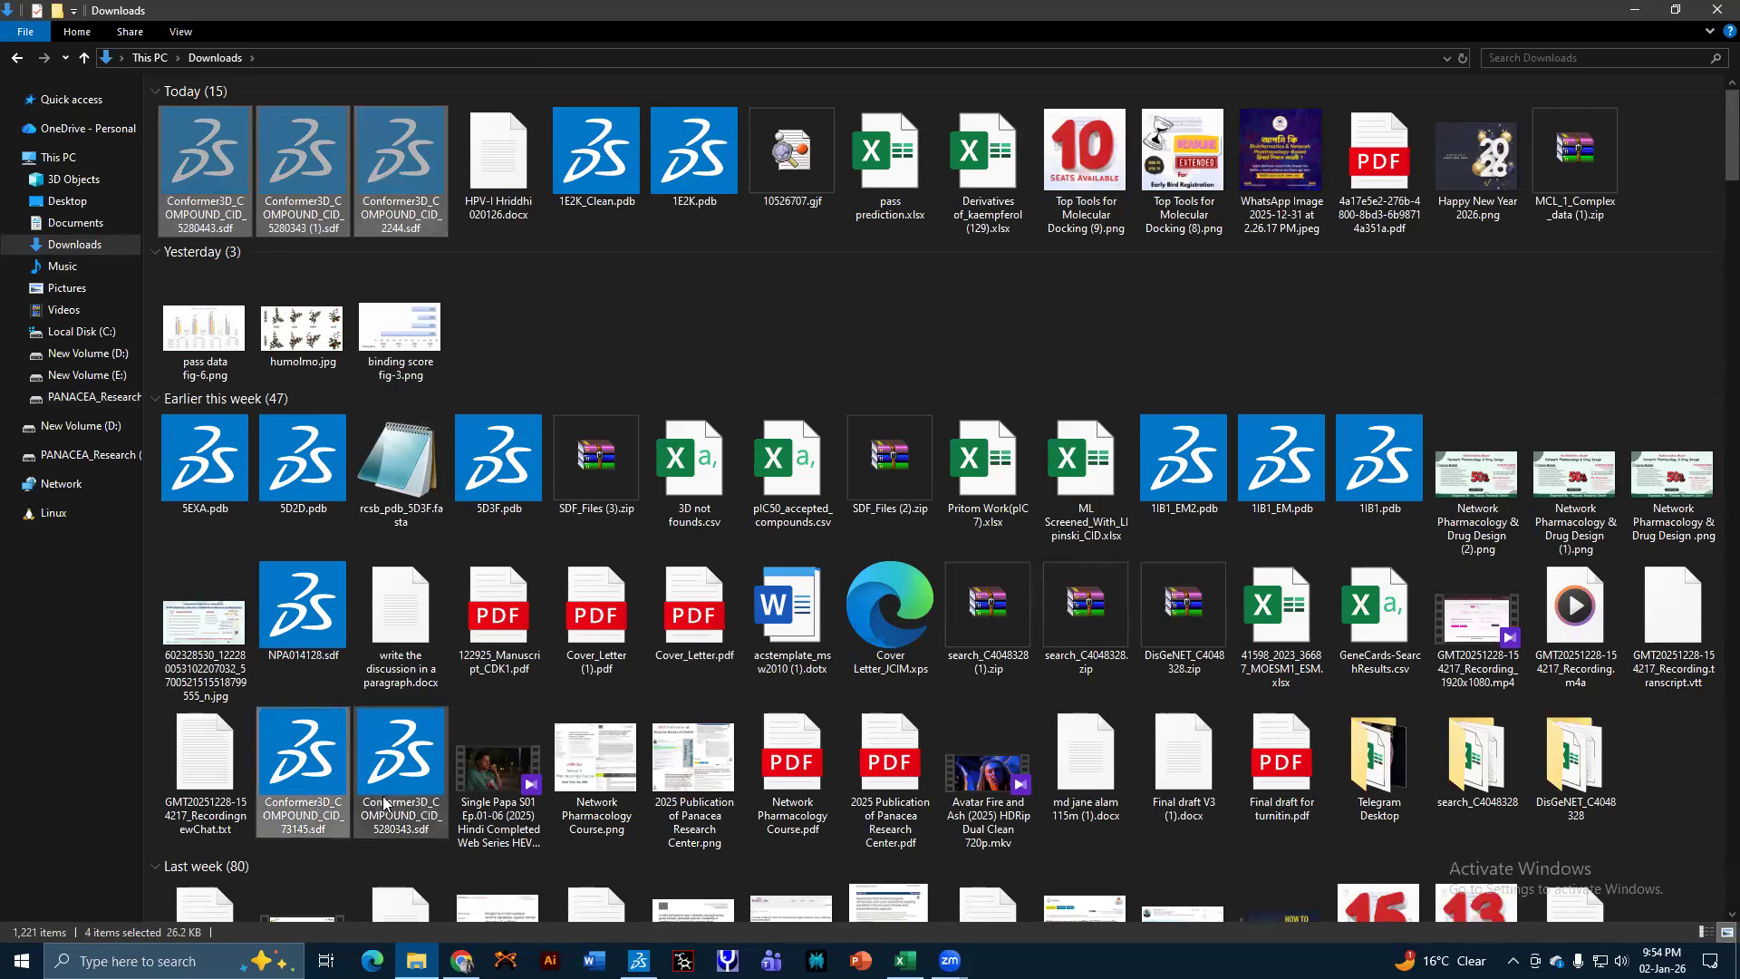
{"action": "left_click", "coordinate": [385, 803], "text": "ctrl"}
{"action": "key", "text": "ctrl+x"}
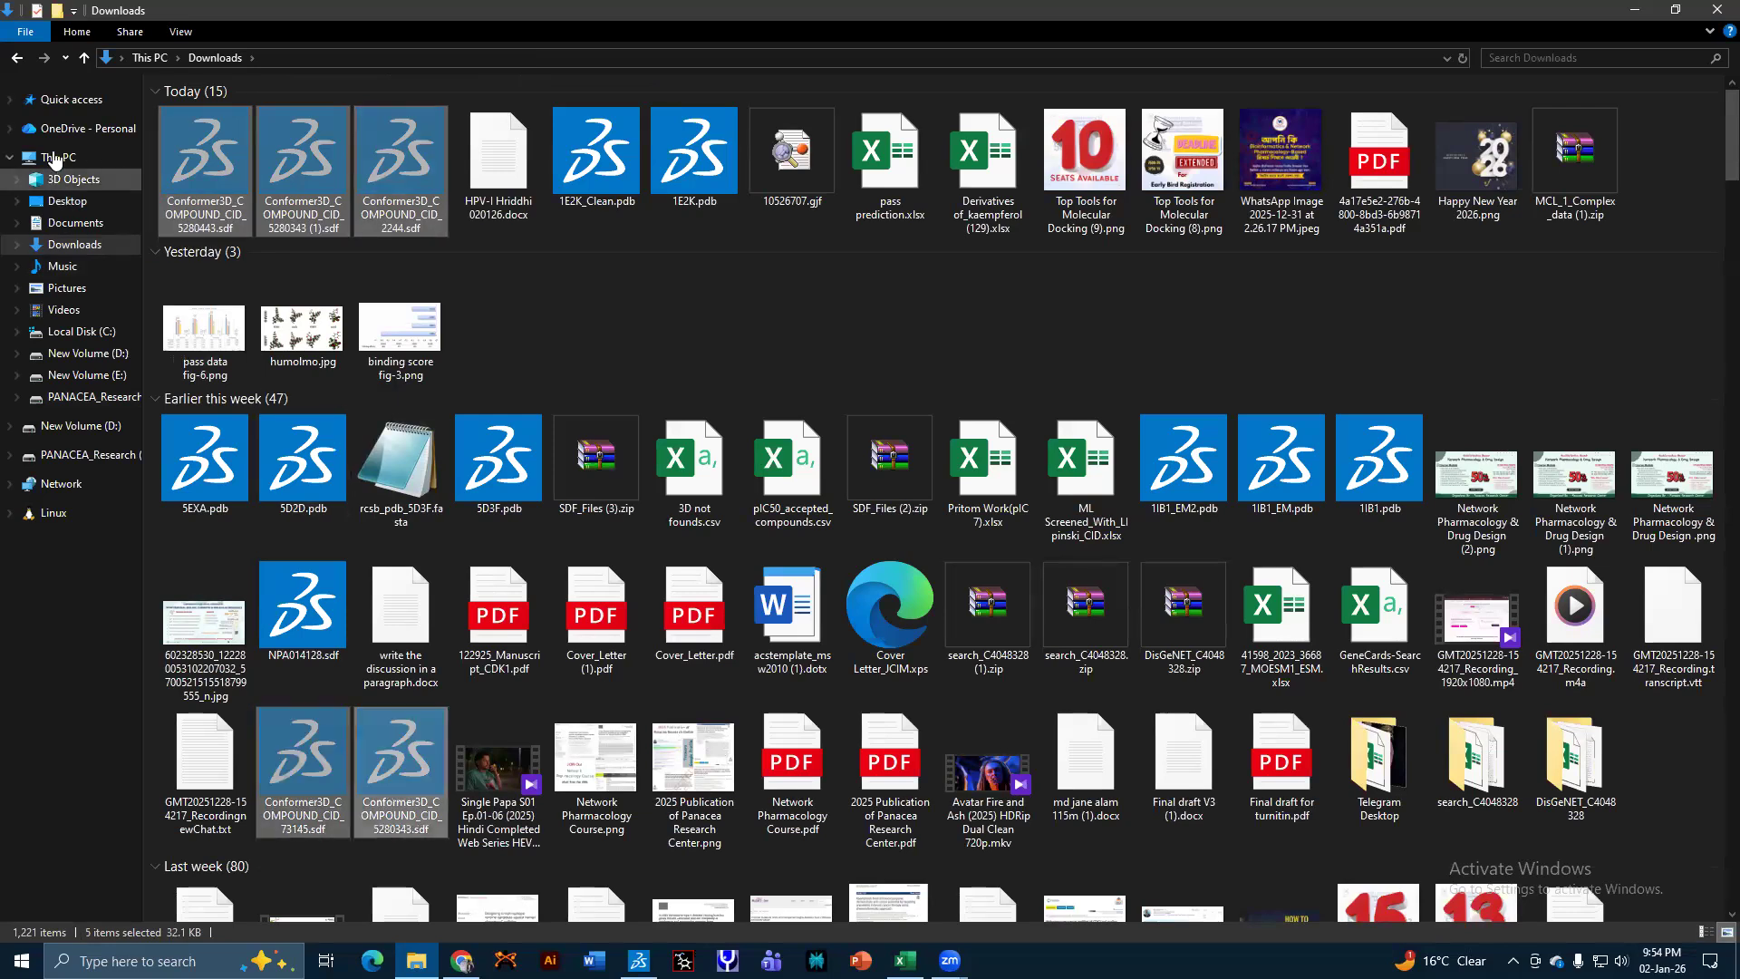
{"action": "left_click", "coordinate": [20, 60]}
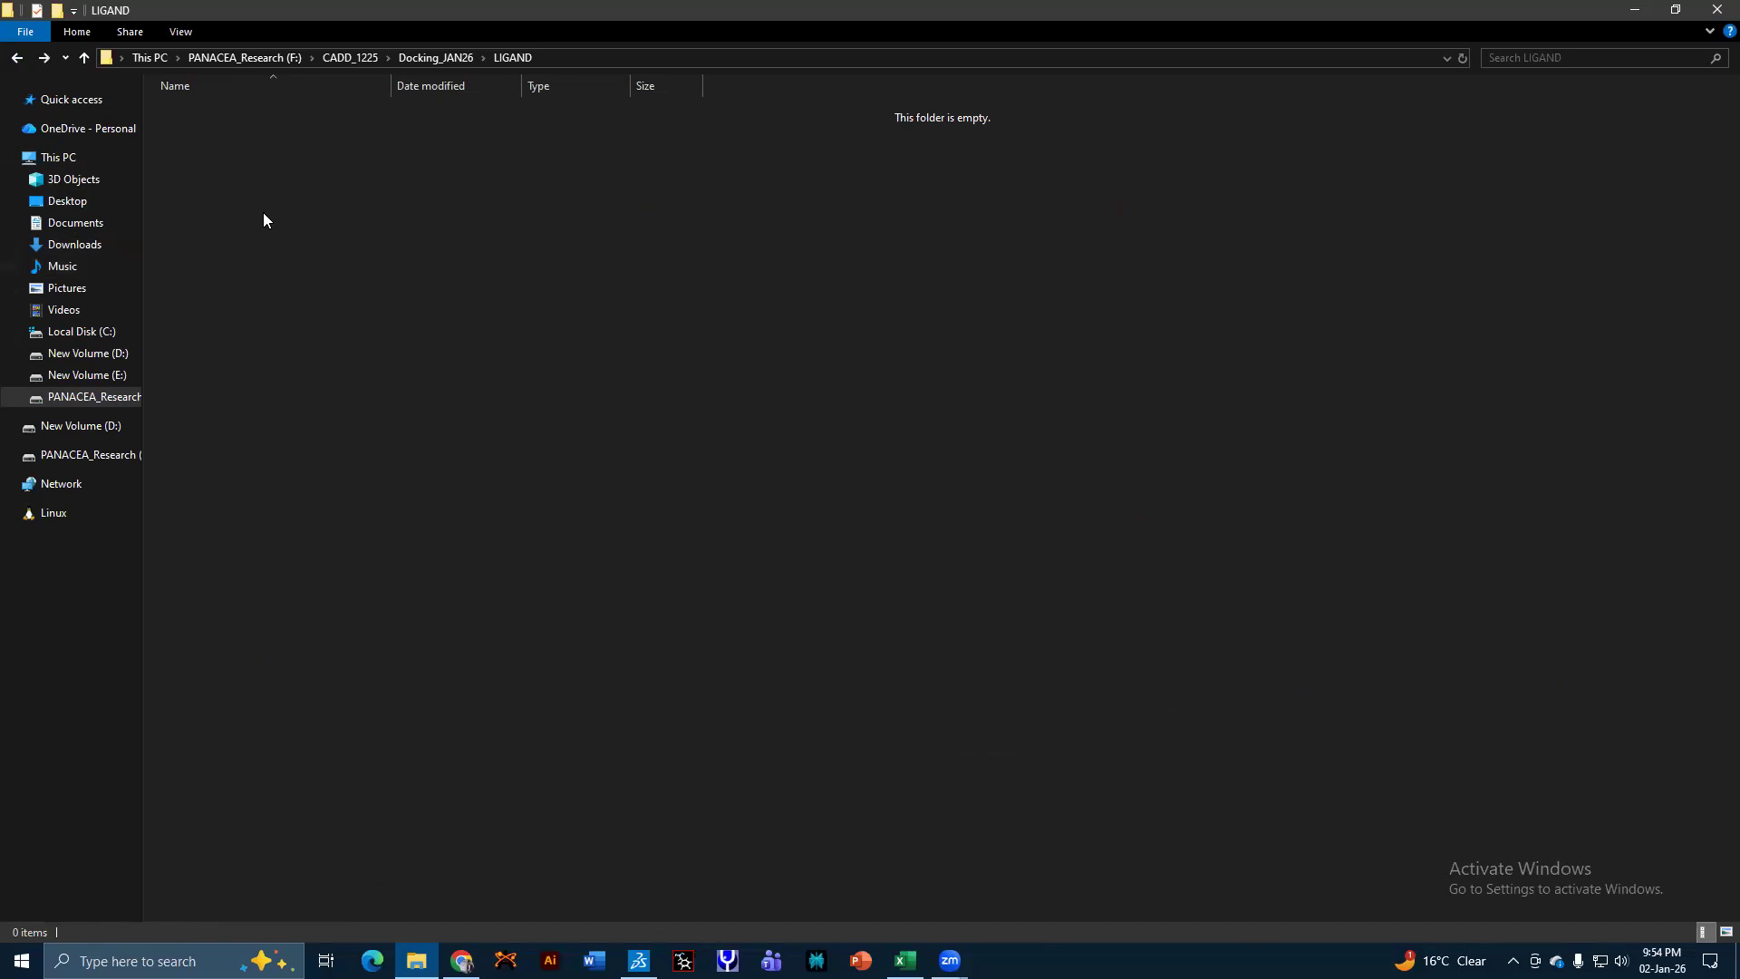
{"action": "key", "text": "ctrl+v"}
{"action": "left_click", "coordinate": [261, 284]}
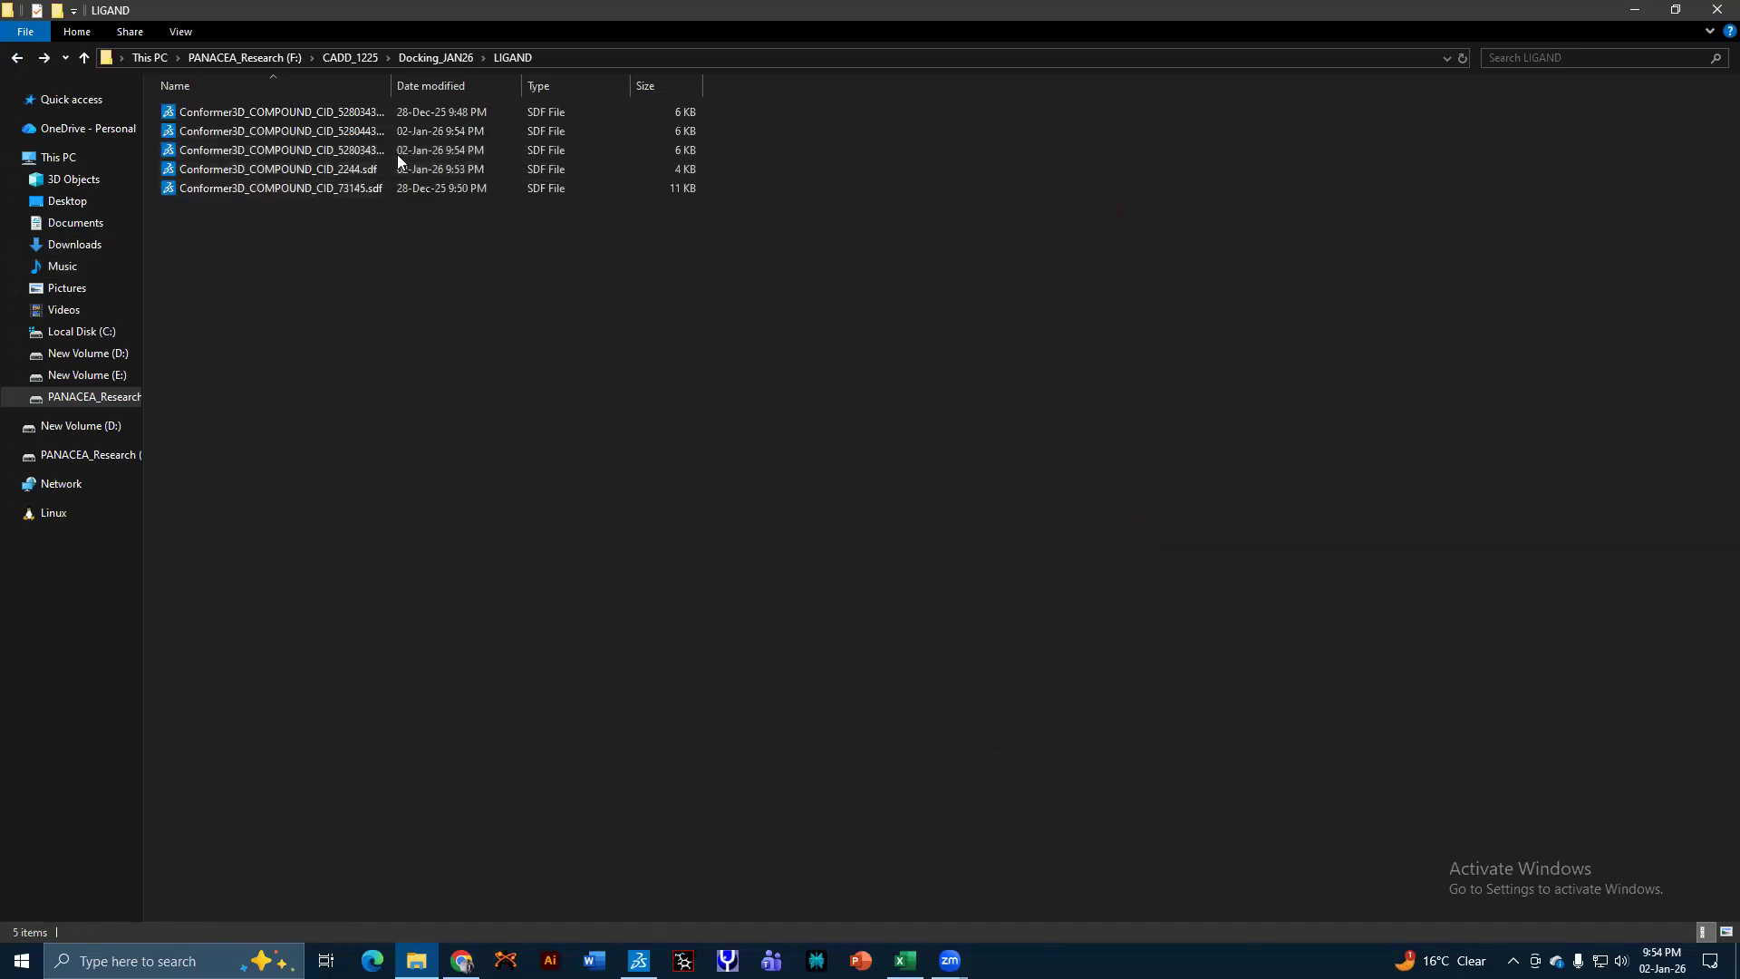
Widen the Name column and delete Conformer3D_COMPOUND_CID_5280443.sdf and Conformer3D_COMPOUND_CID_5280343 (1).sdf from the LIGAND folder.
{"action": "left_click_drag", "start_coordinate": [392, 87], "coordinate": [482, 91]}
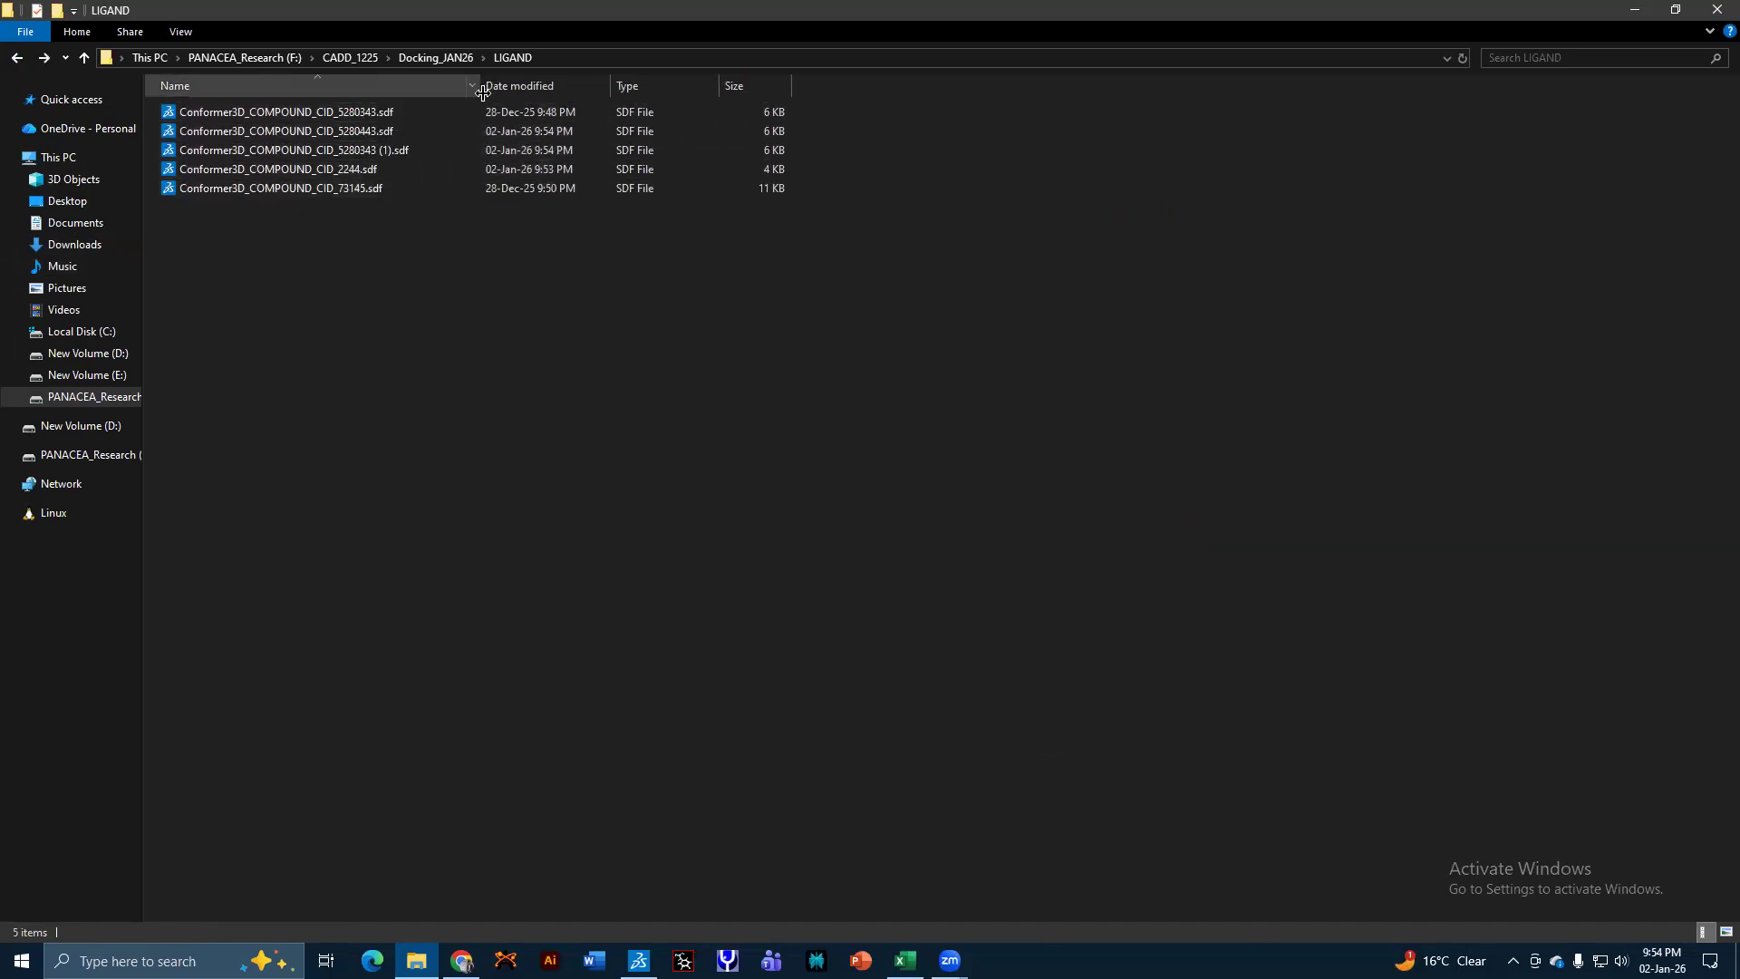
{"action": "left_click", "coordinate": [437, 116]}
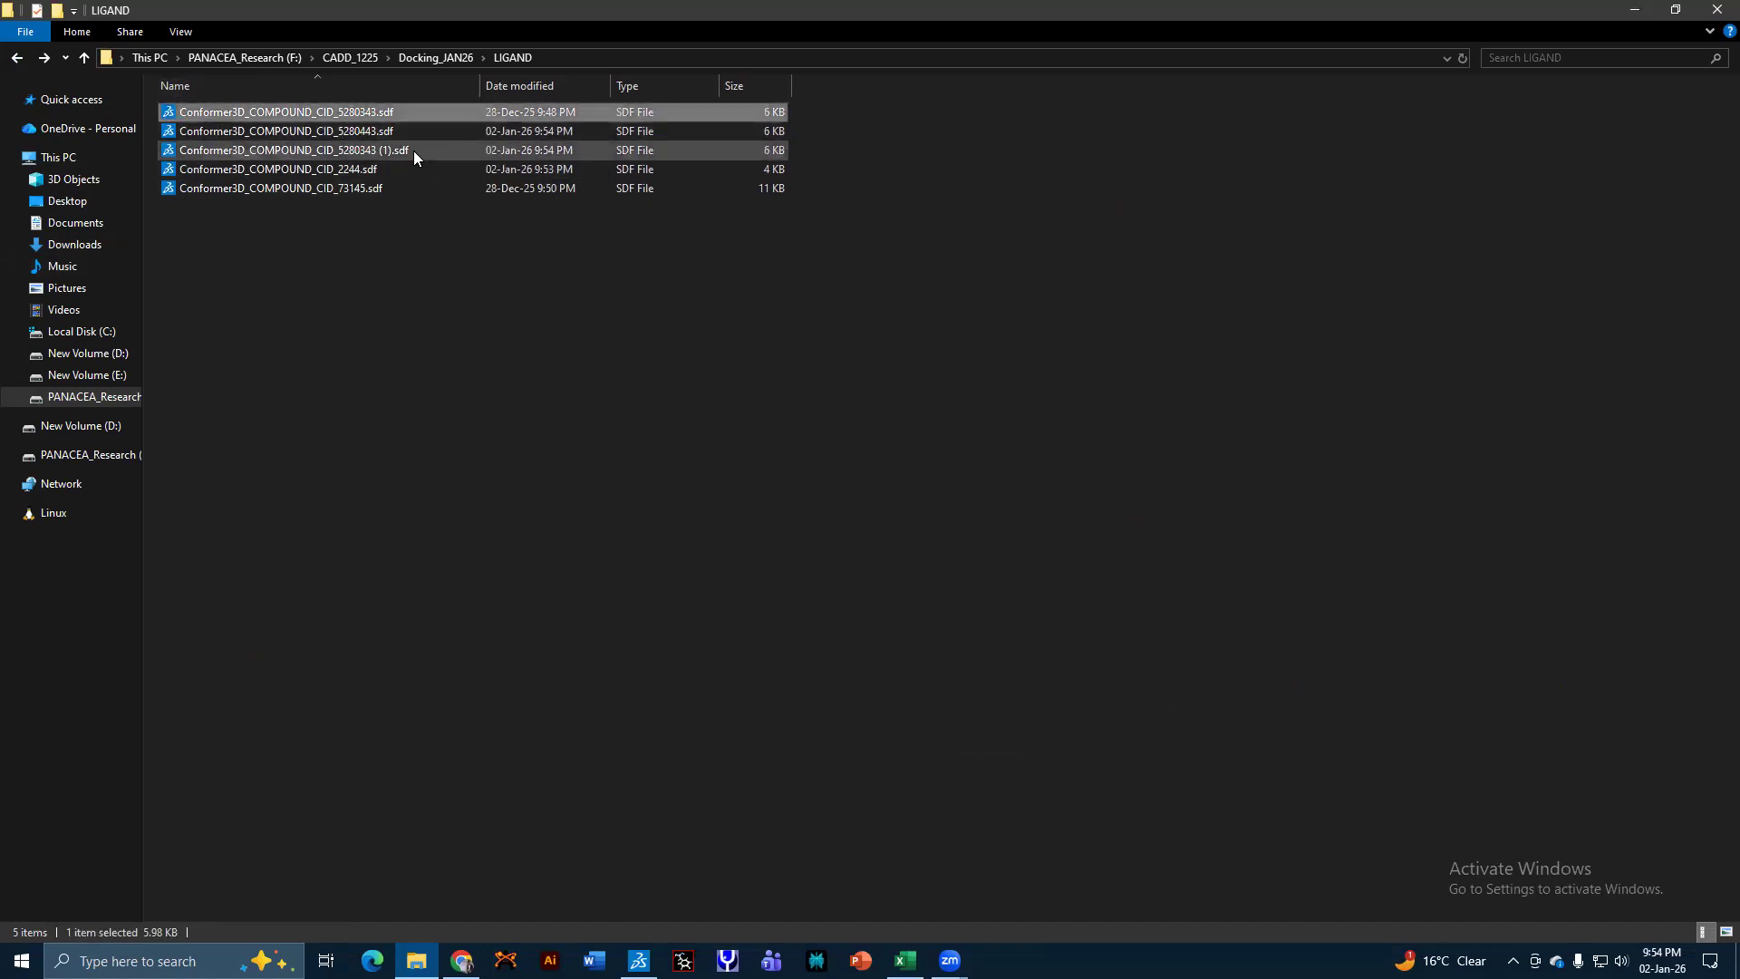
{"action": "left_click", "coordinate": [413, 150]}
{"action": "left_click", "coordinate": [390, 132], "text": "ctrl"}
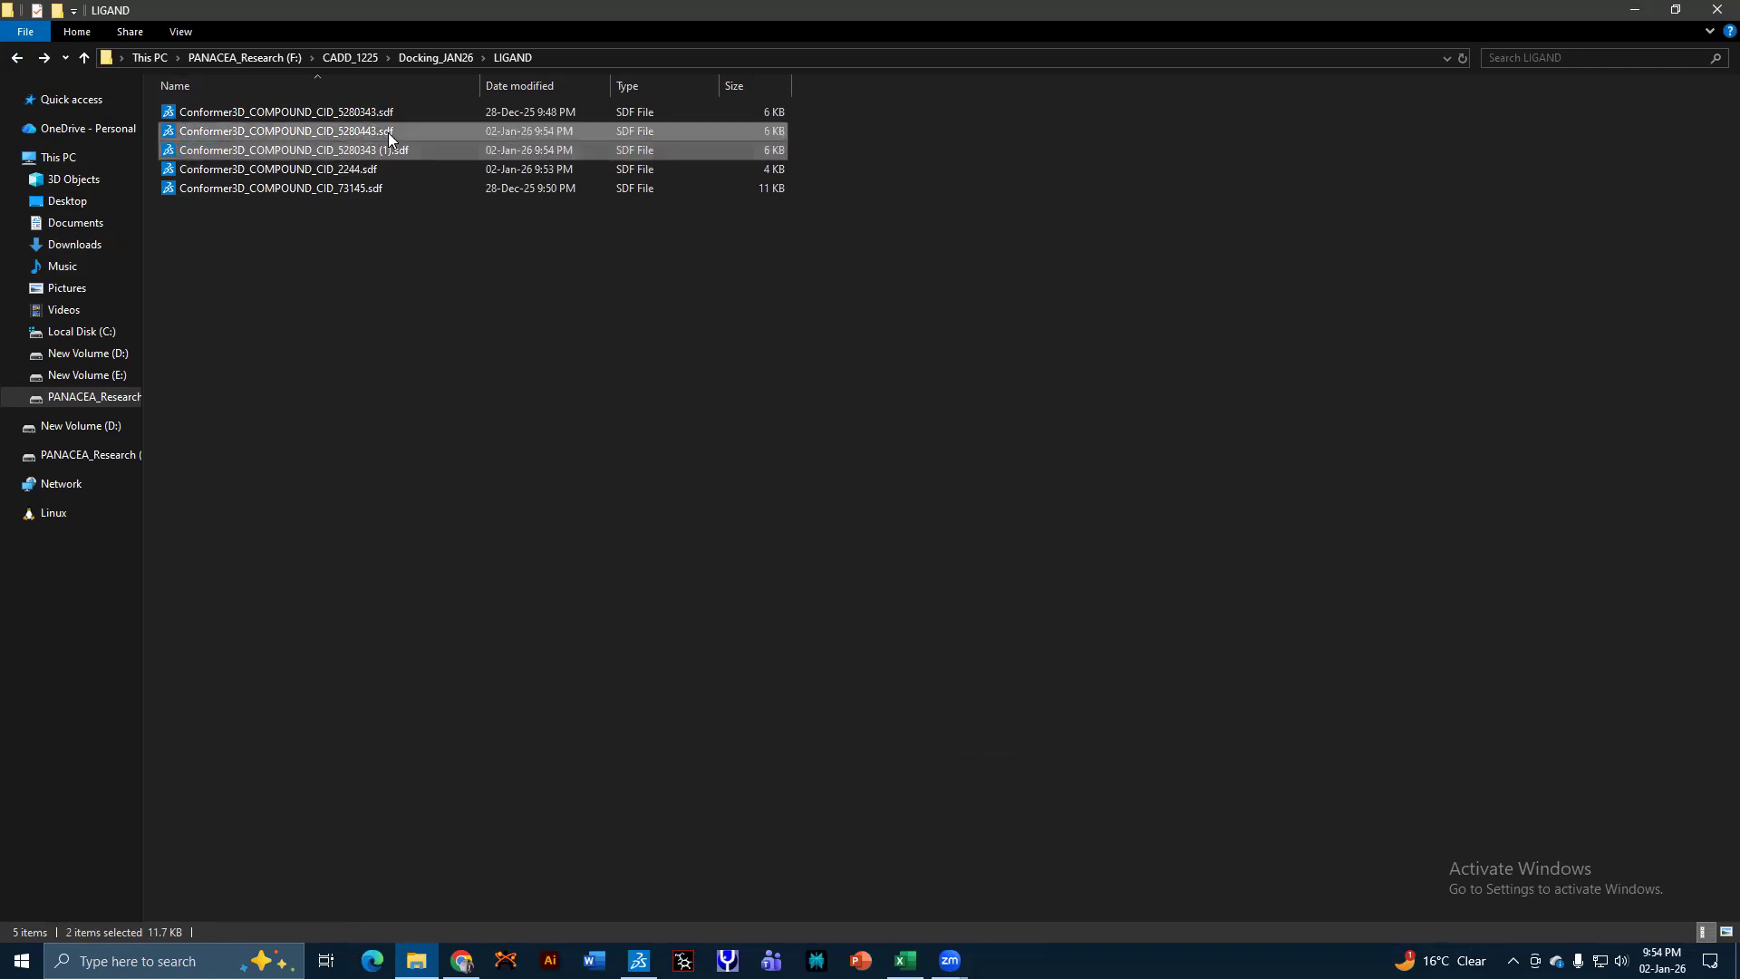
{"action": "double_click", "coordinate": [389, 132]}
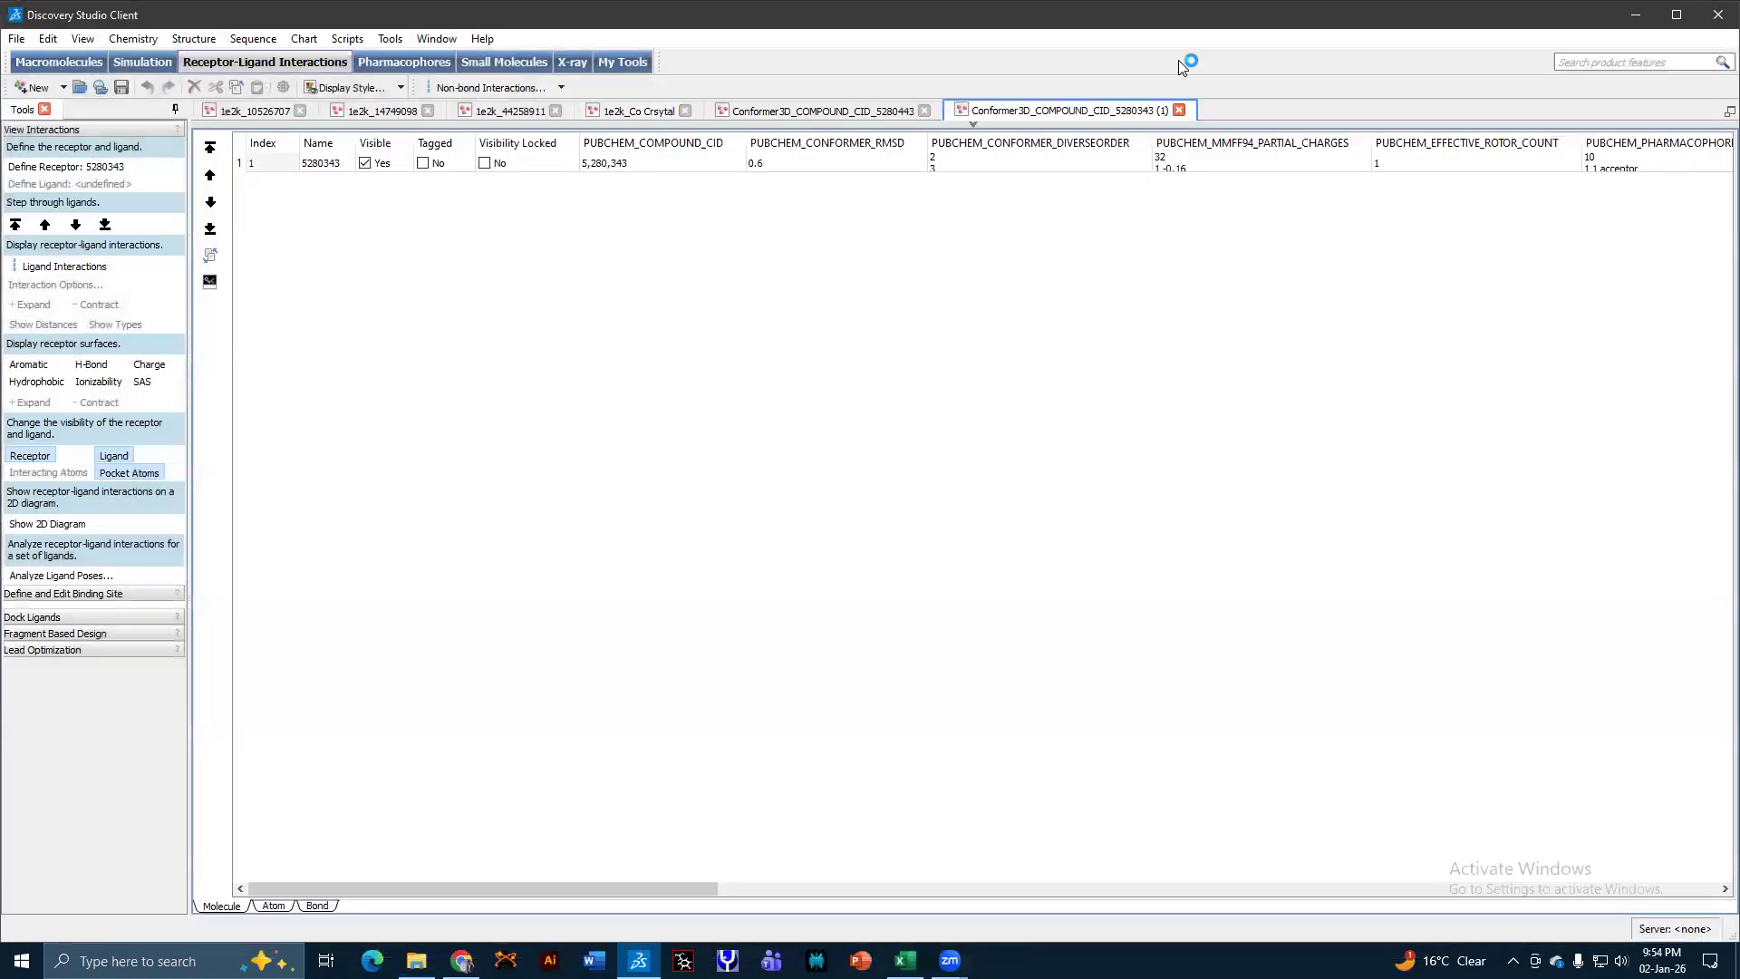
{"action": "left_click", "coordinate": [1636, 14]}
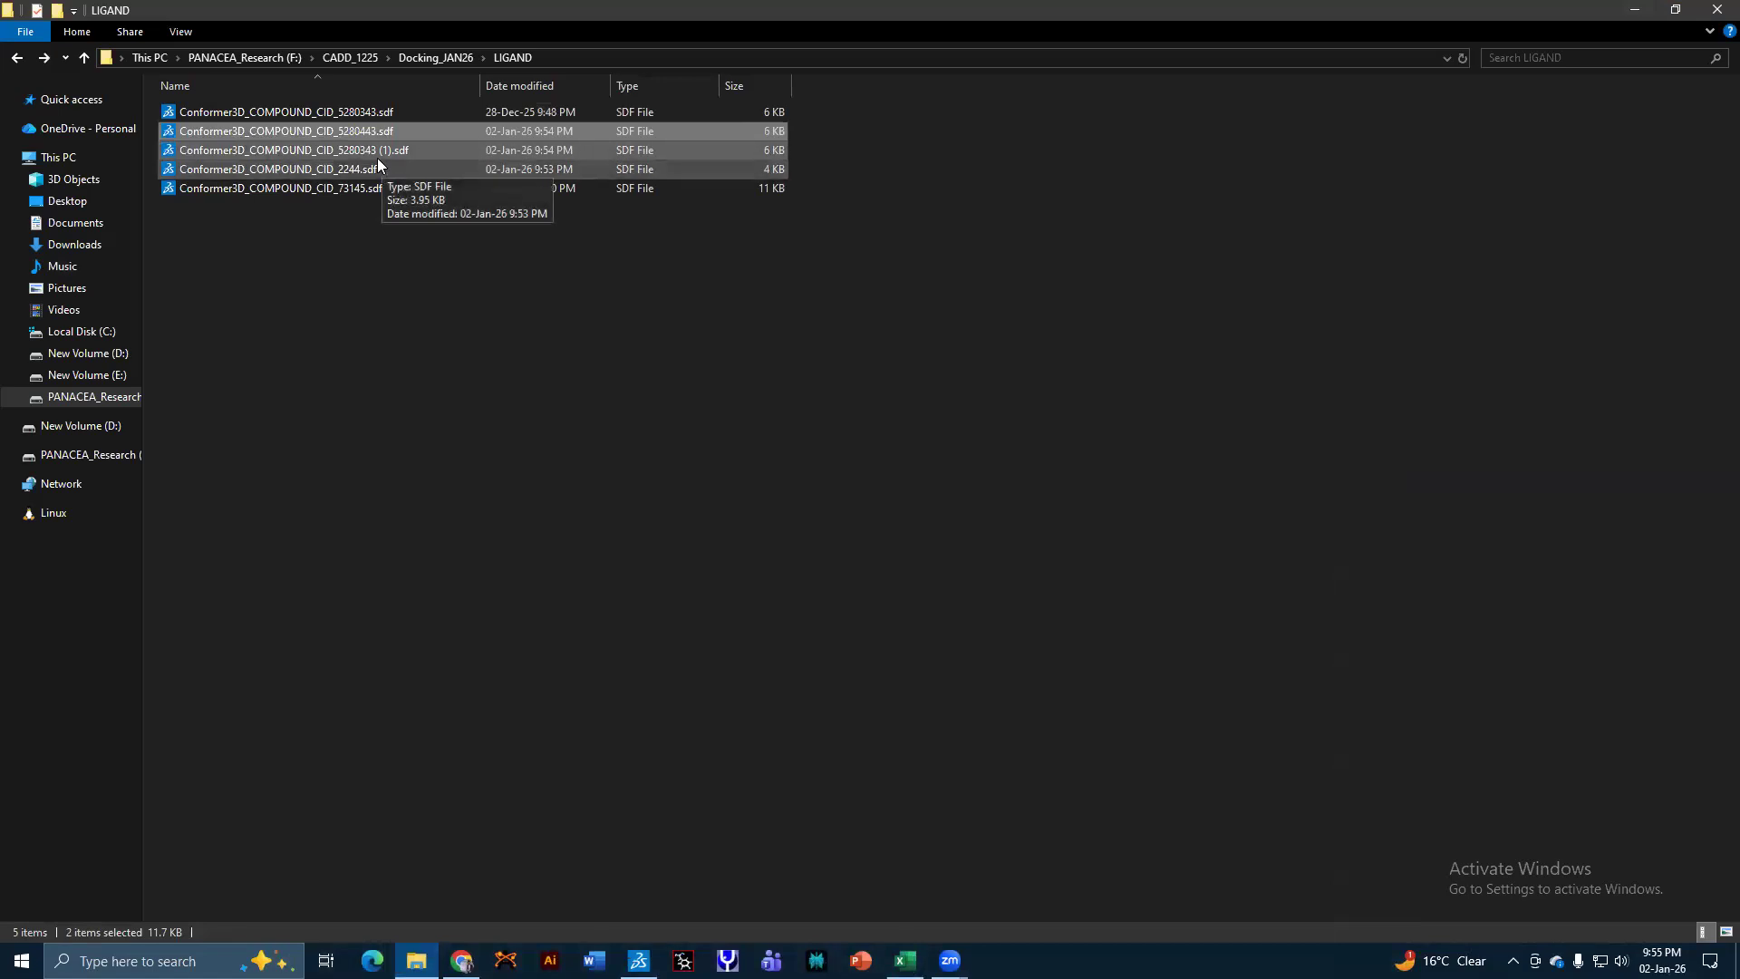
{"action": "key", "text": "Delete"}
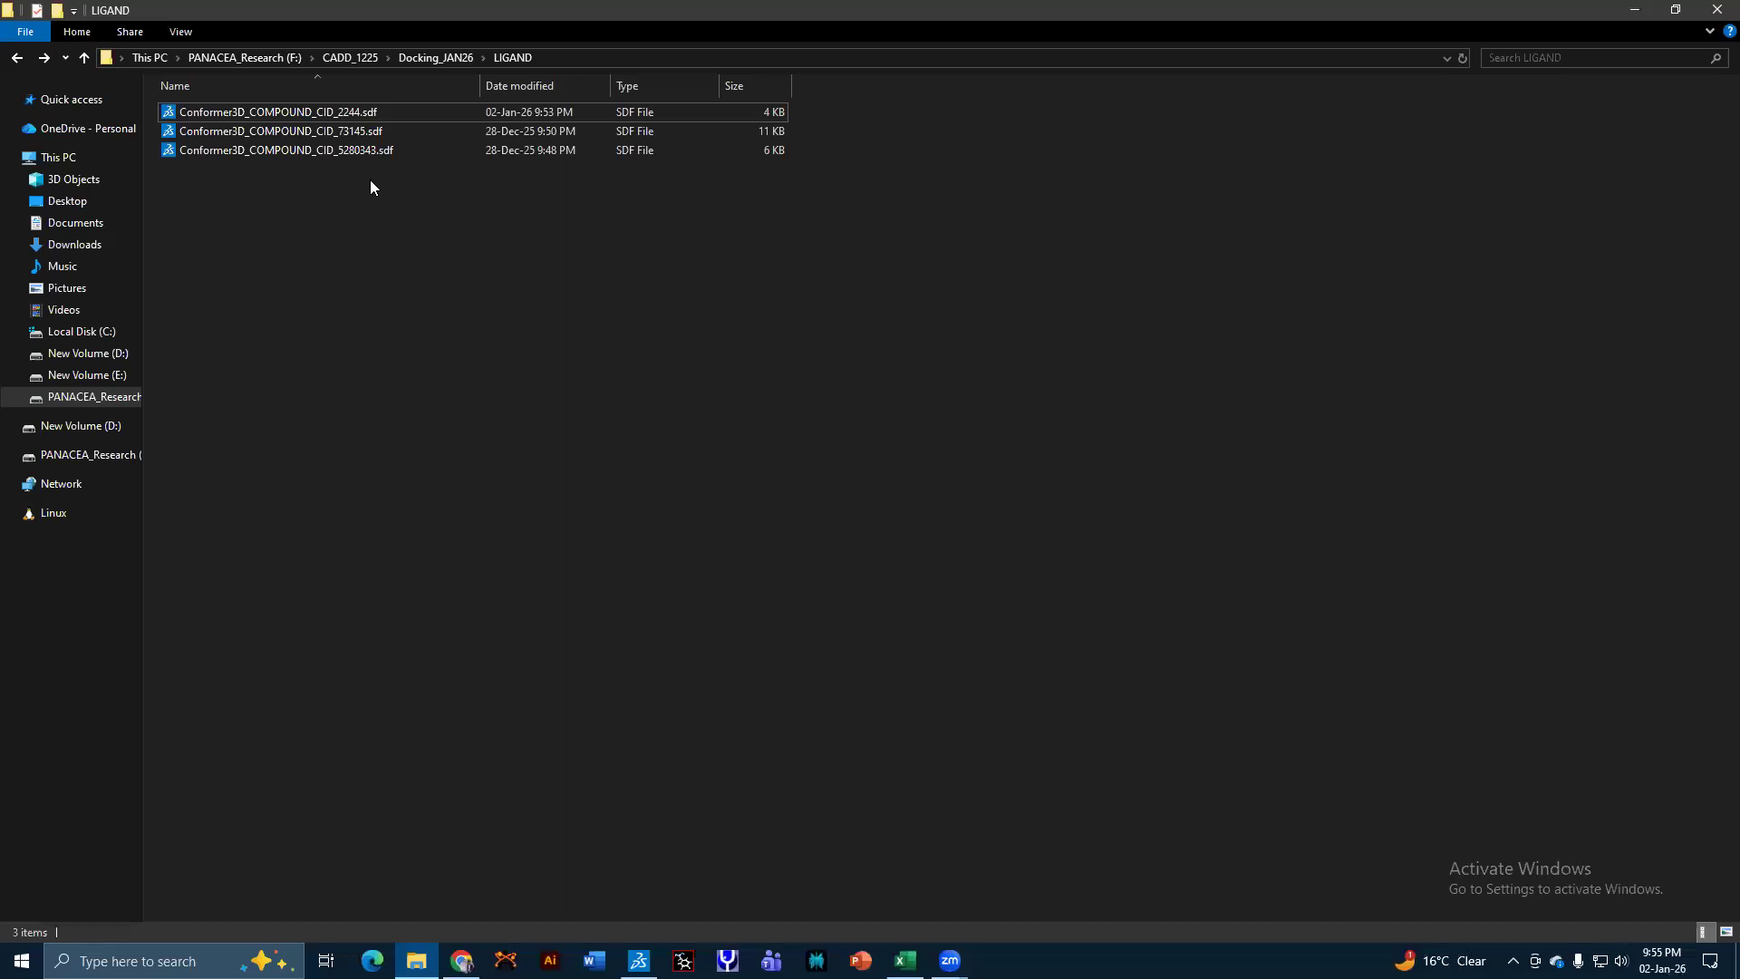
Move Conformer3D_COMPOUND_CID_71226662.sdf from the Downloads folder to the LIGAND folder.
{"action": "left_click", "coordinate": [77, 245]}
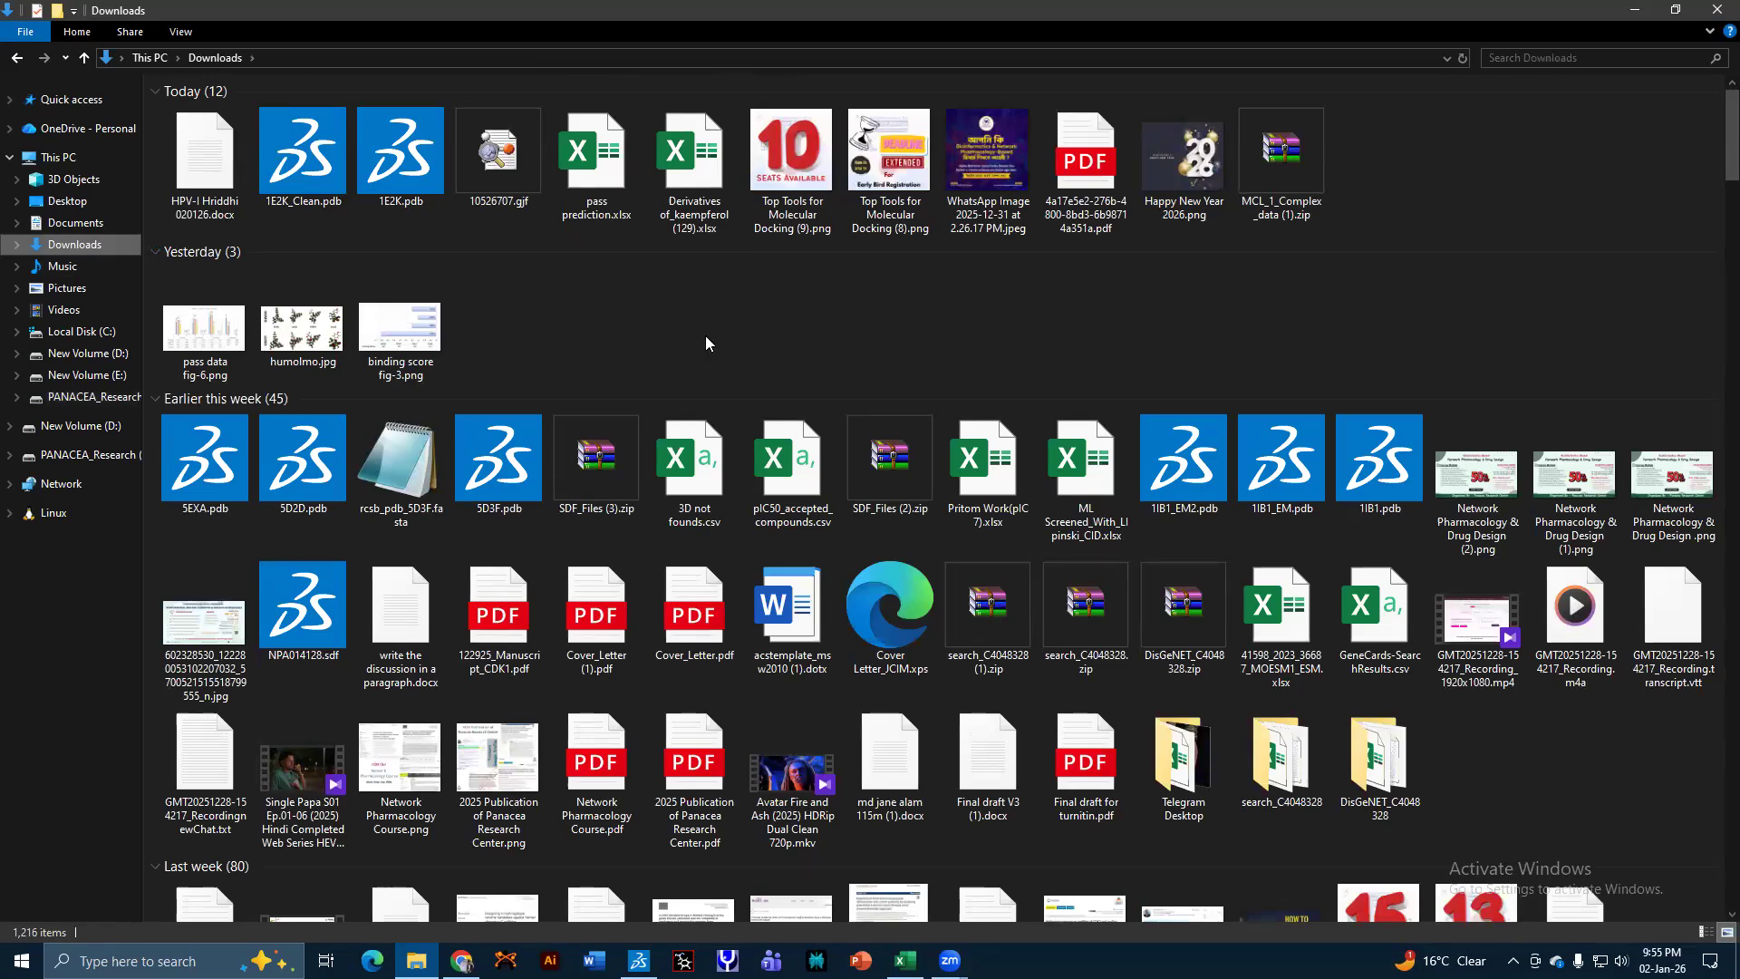
{"action": "scroll", "coordinate": [706, 343], "scroll_direction": "down", "scroll_amount": 10}
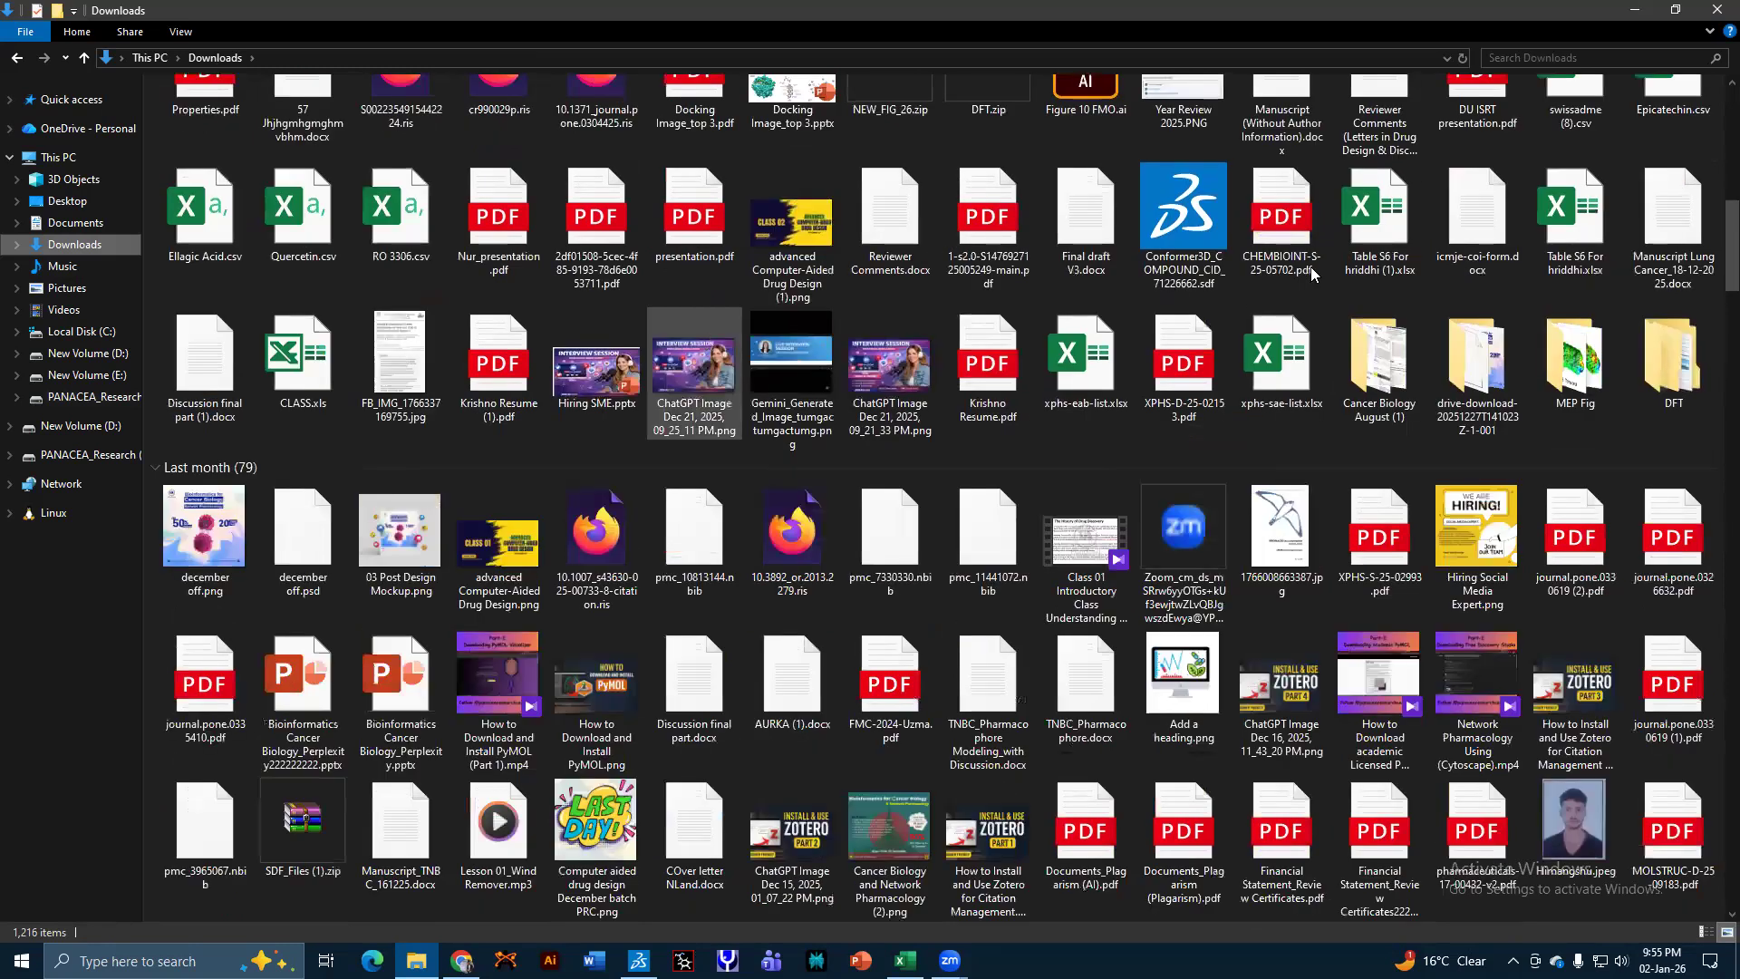
{"action": "left_click", "coordinate": [1199, 257]}
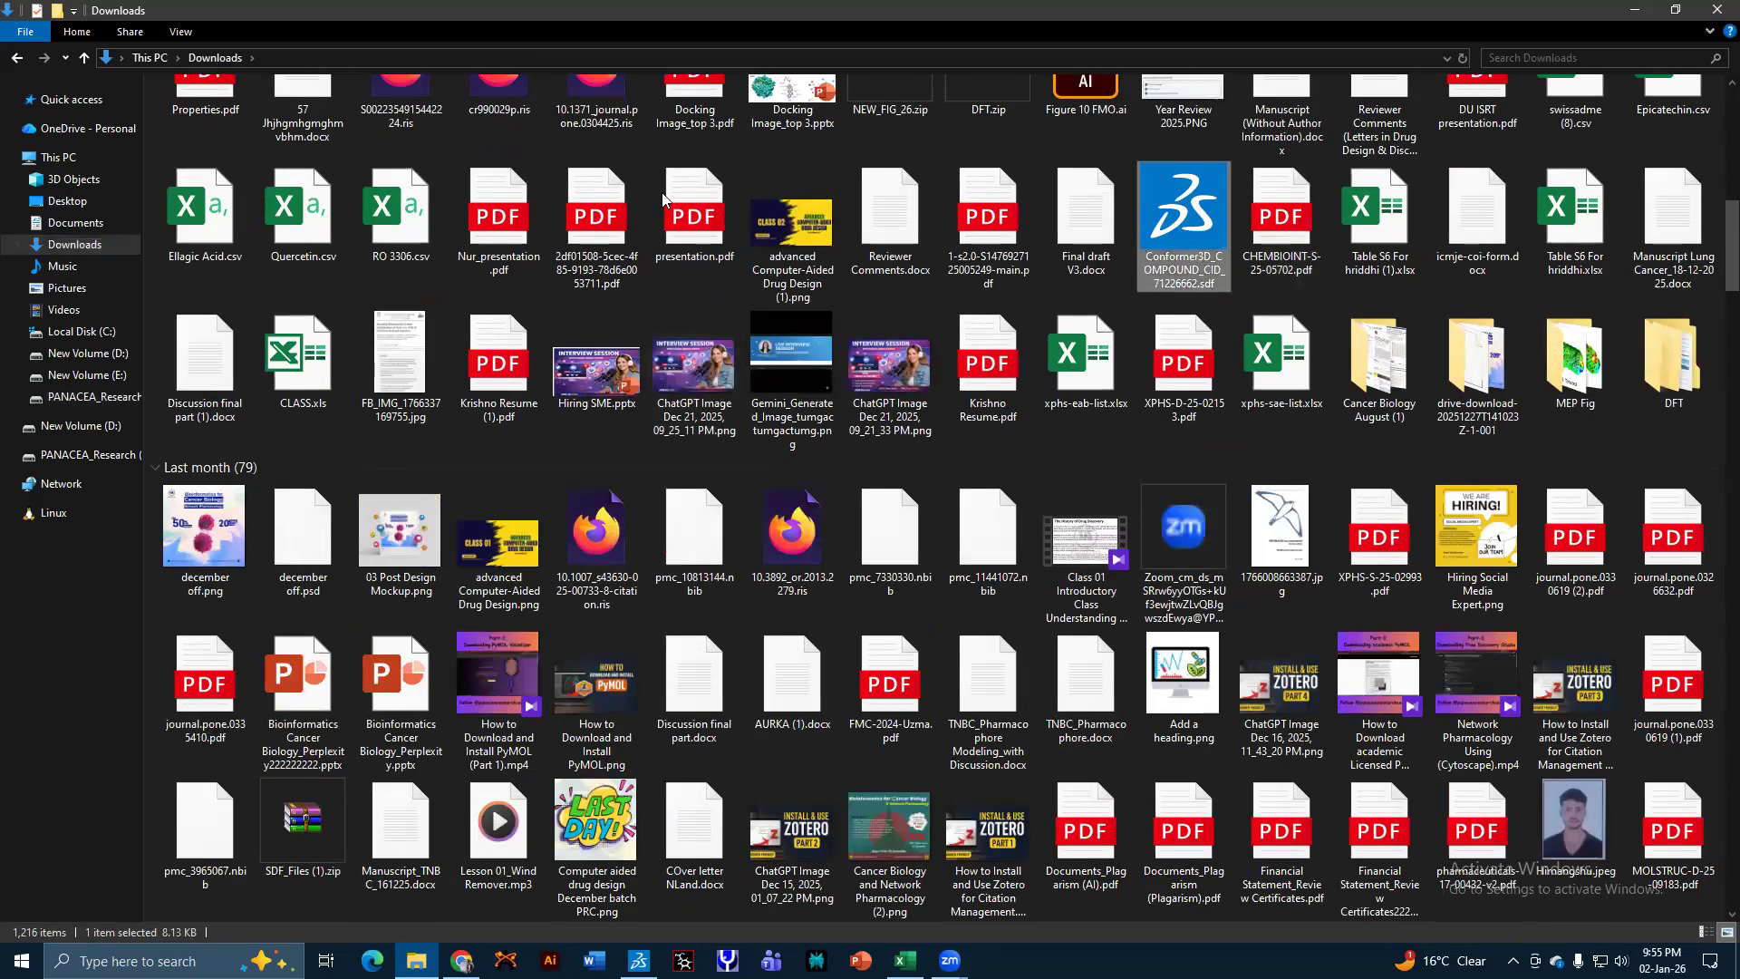
{"action": "left_click", "coordinate": [16, 62]}
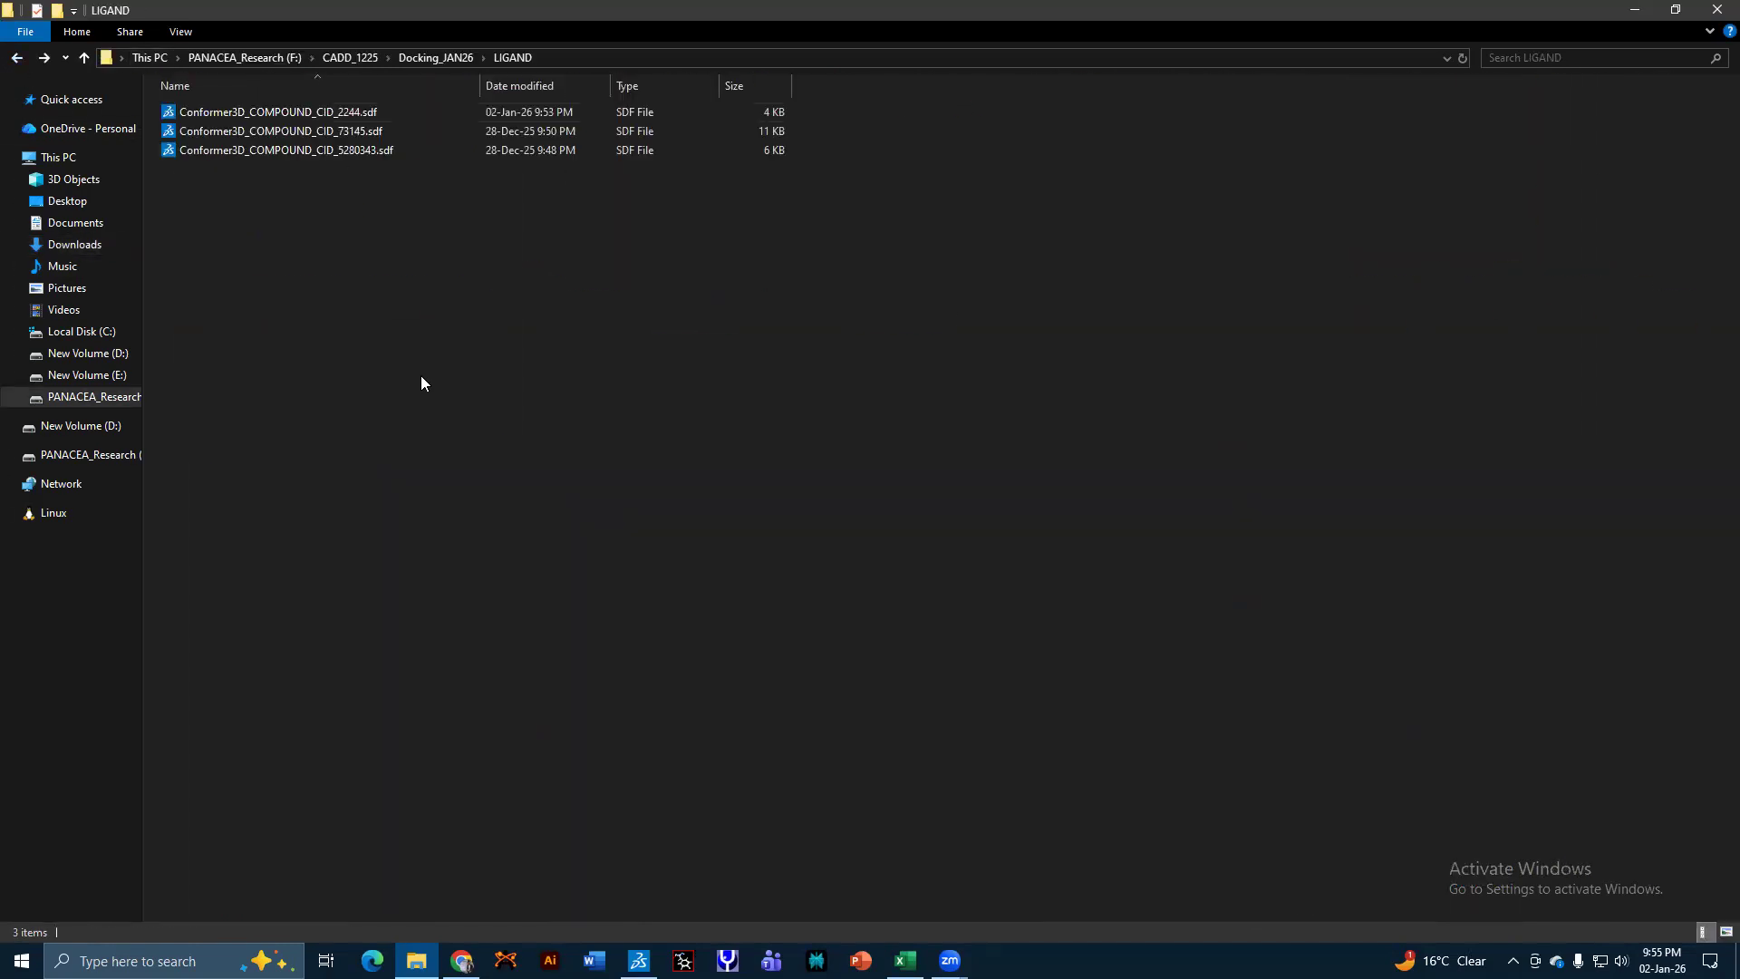
{"action": "left_click", "coordinate": [363, 321]}
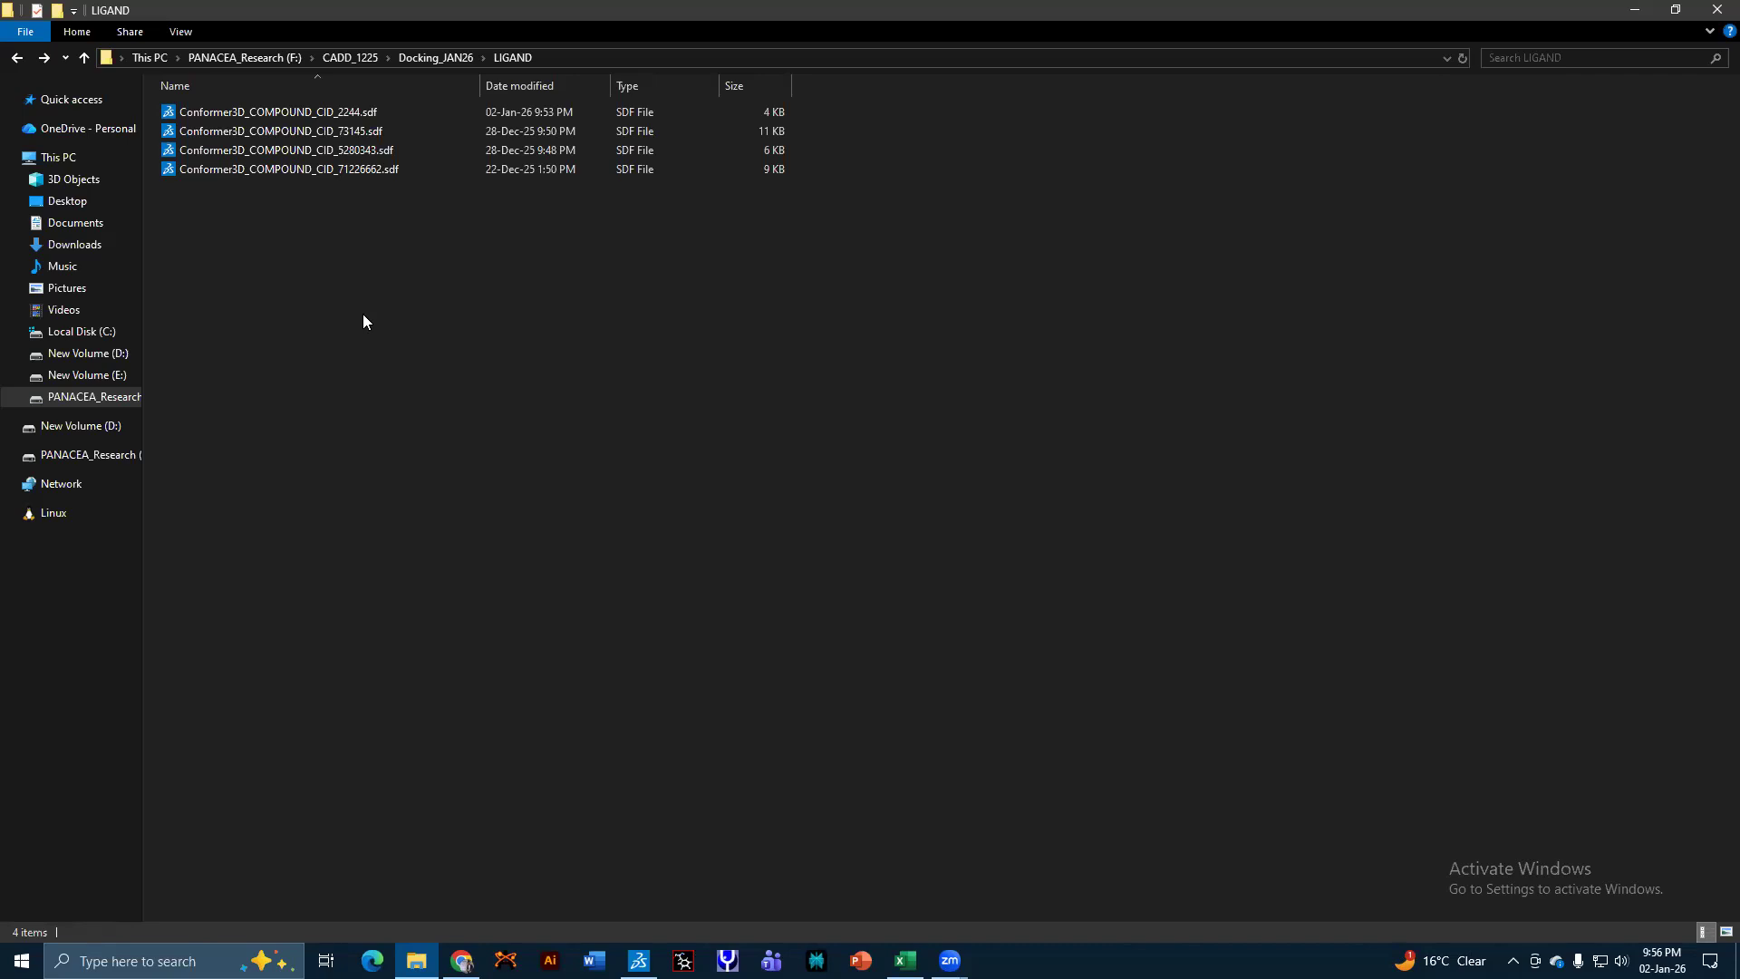
Open Conformer3D_COMPOUND_CID_2244.sdf in Discovery Studio and close all other open documents without saving their changes.
{"action": "double_click", "coordinate": [296, 111]}
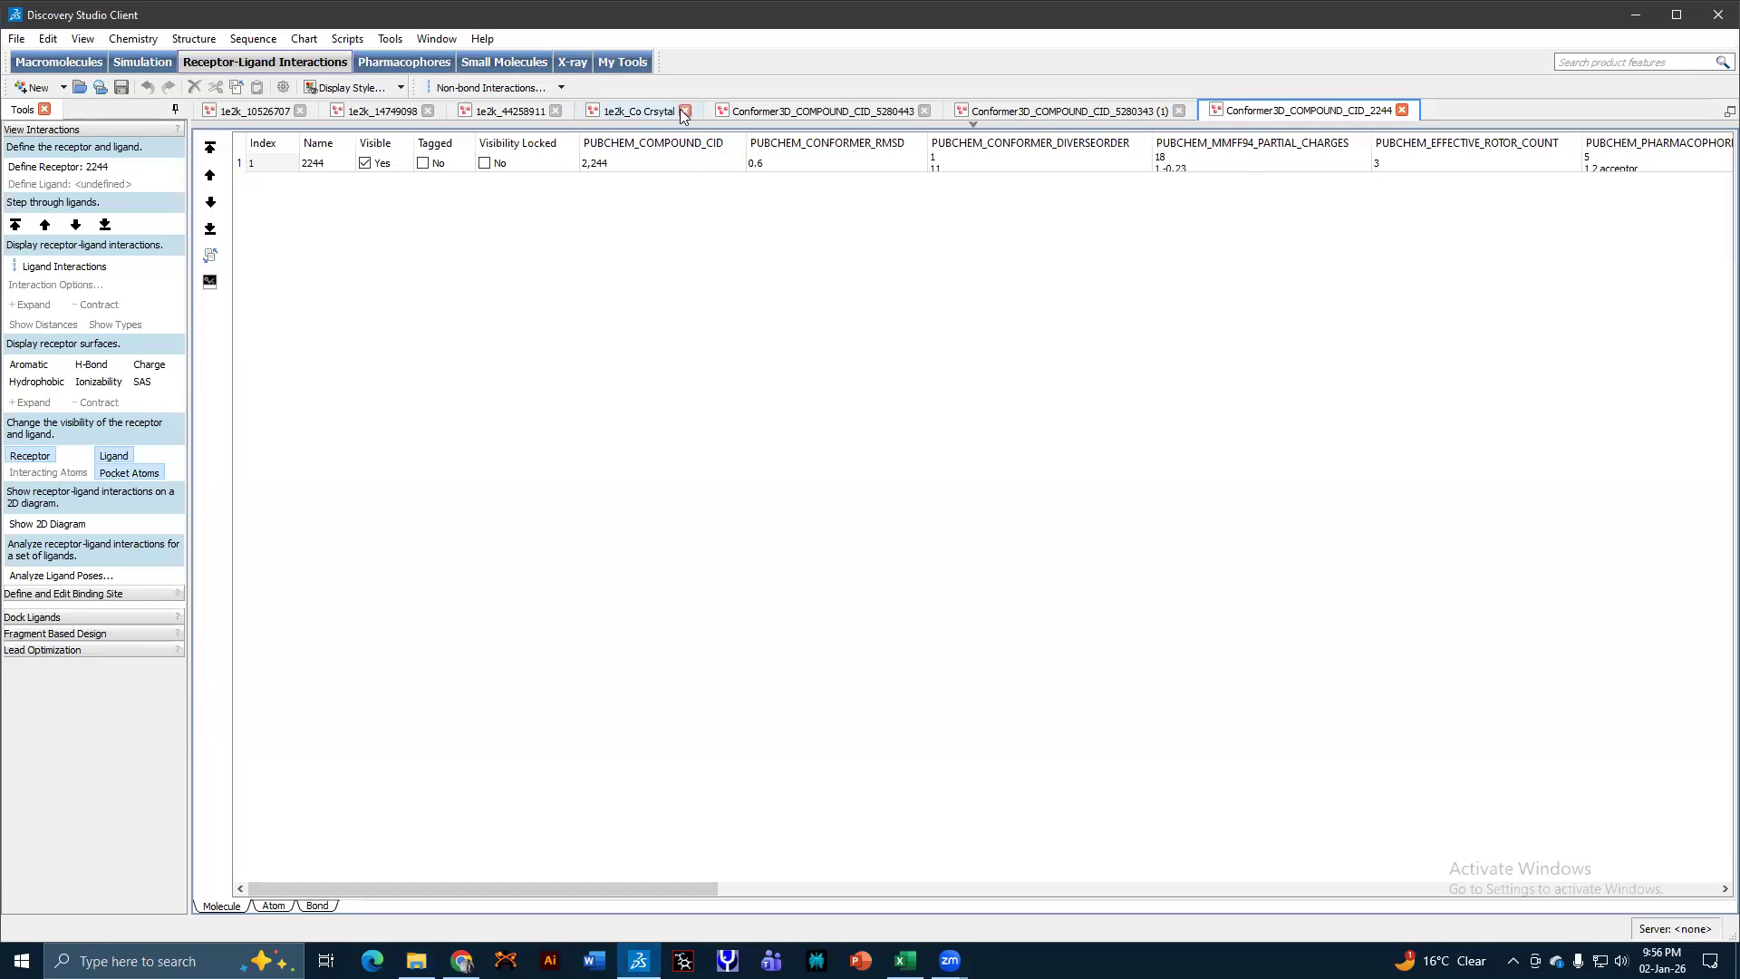
{"action": "left_click", "coordinate": [685, 111]}
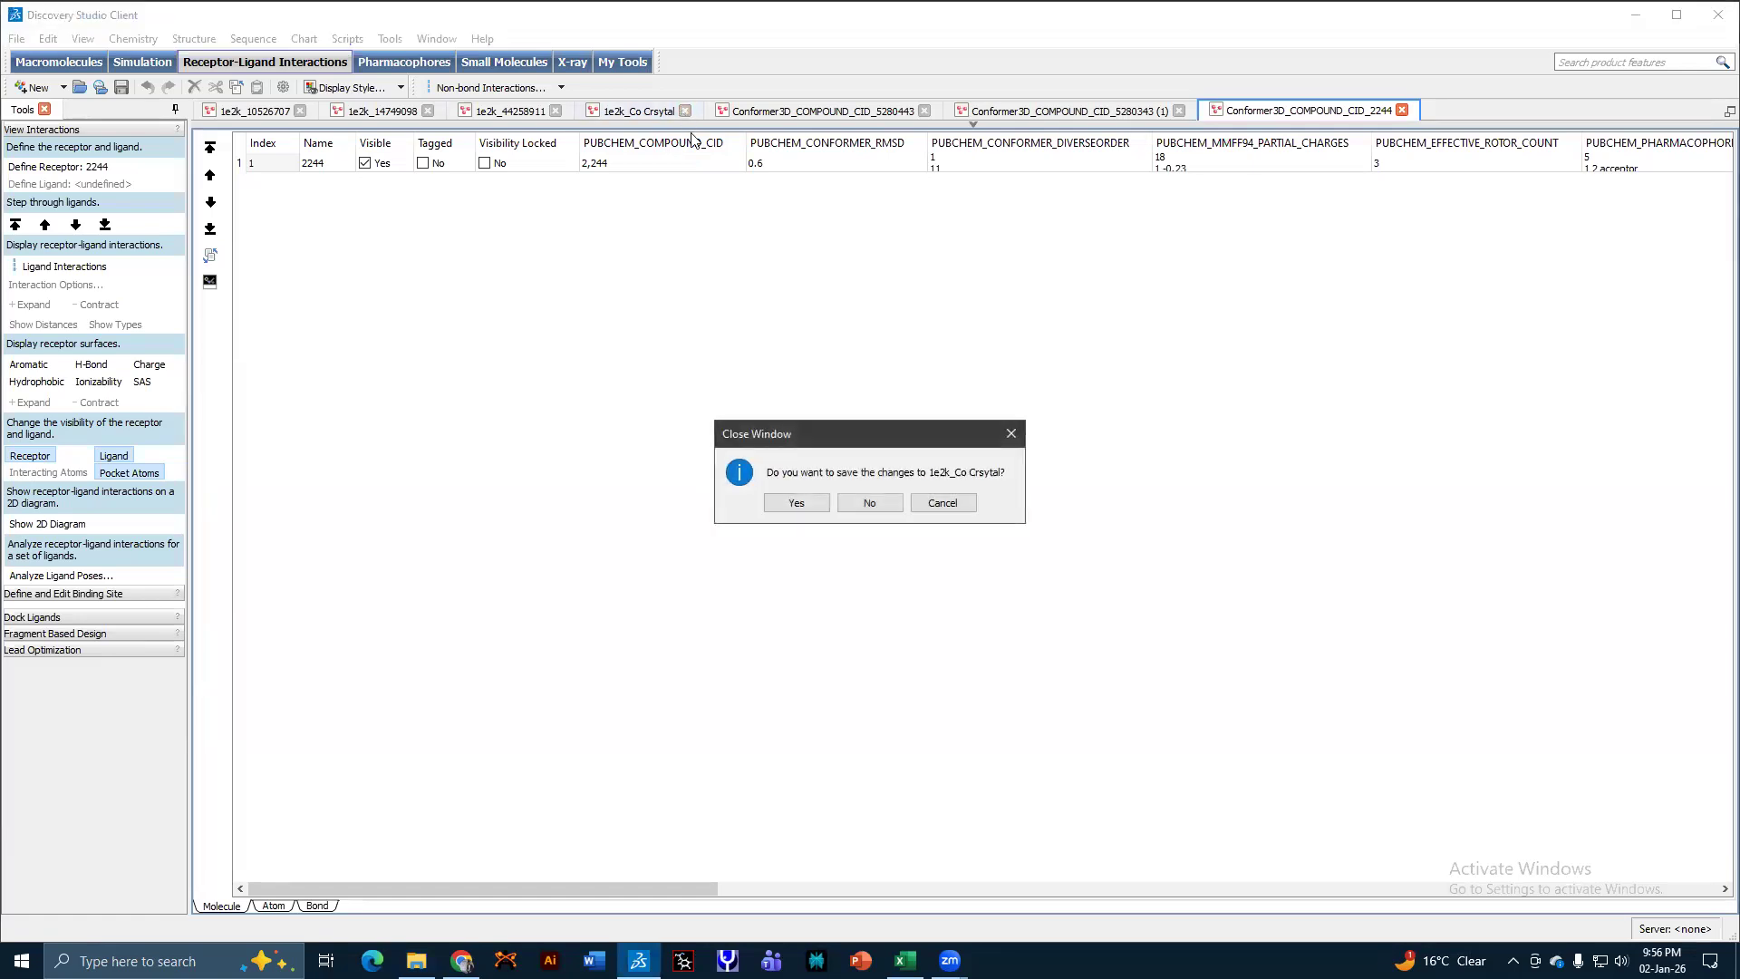
{"action": "left_click", "coordinate": [884, 506]}
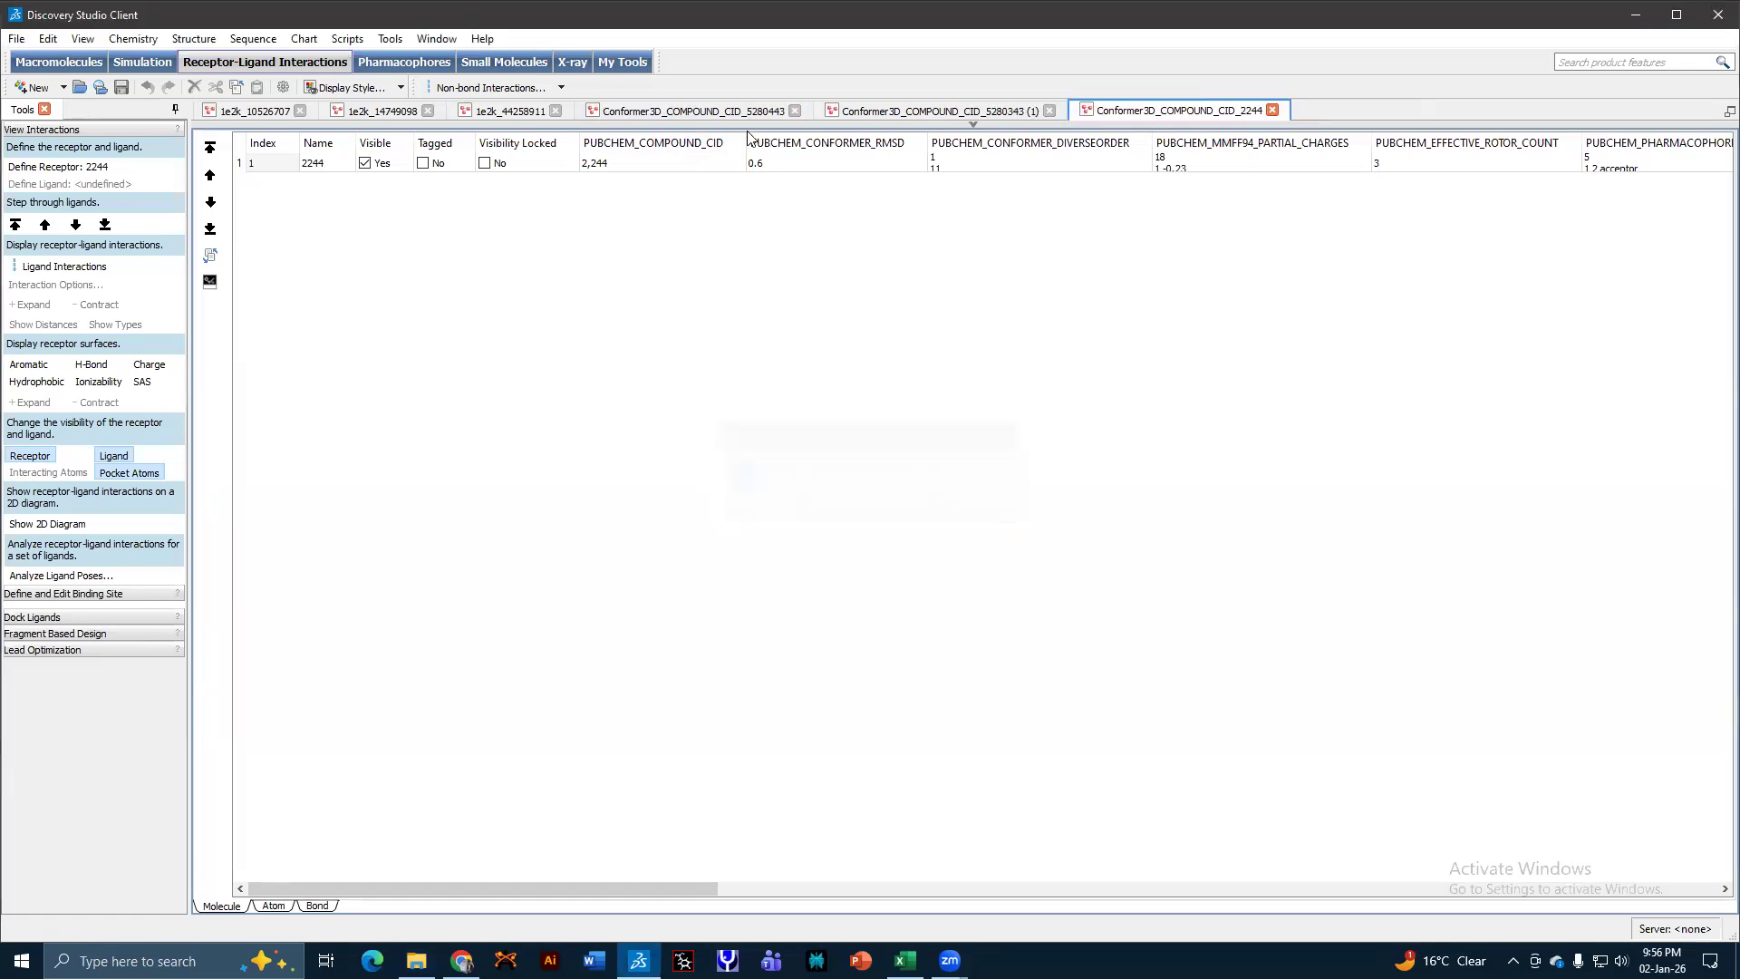
{"action": "left_click", "coordinate": [795, 110]}
{"action": "left_click", "coordinate": [813, 111]}
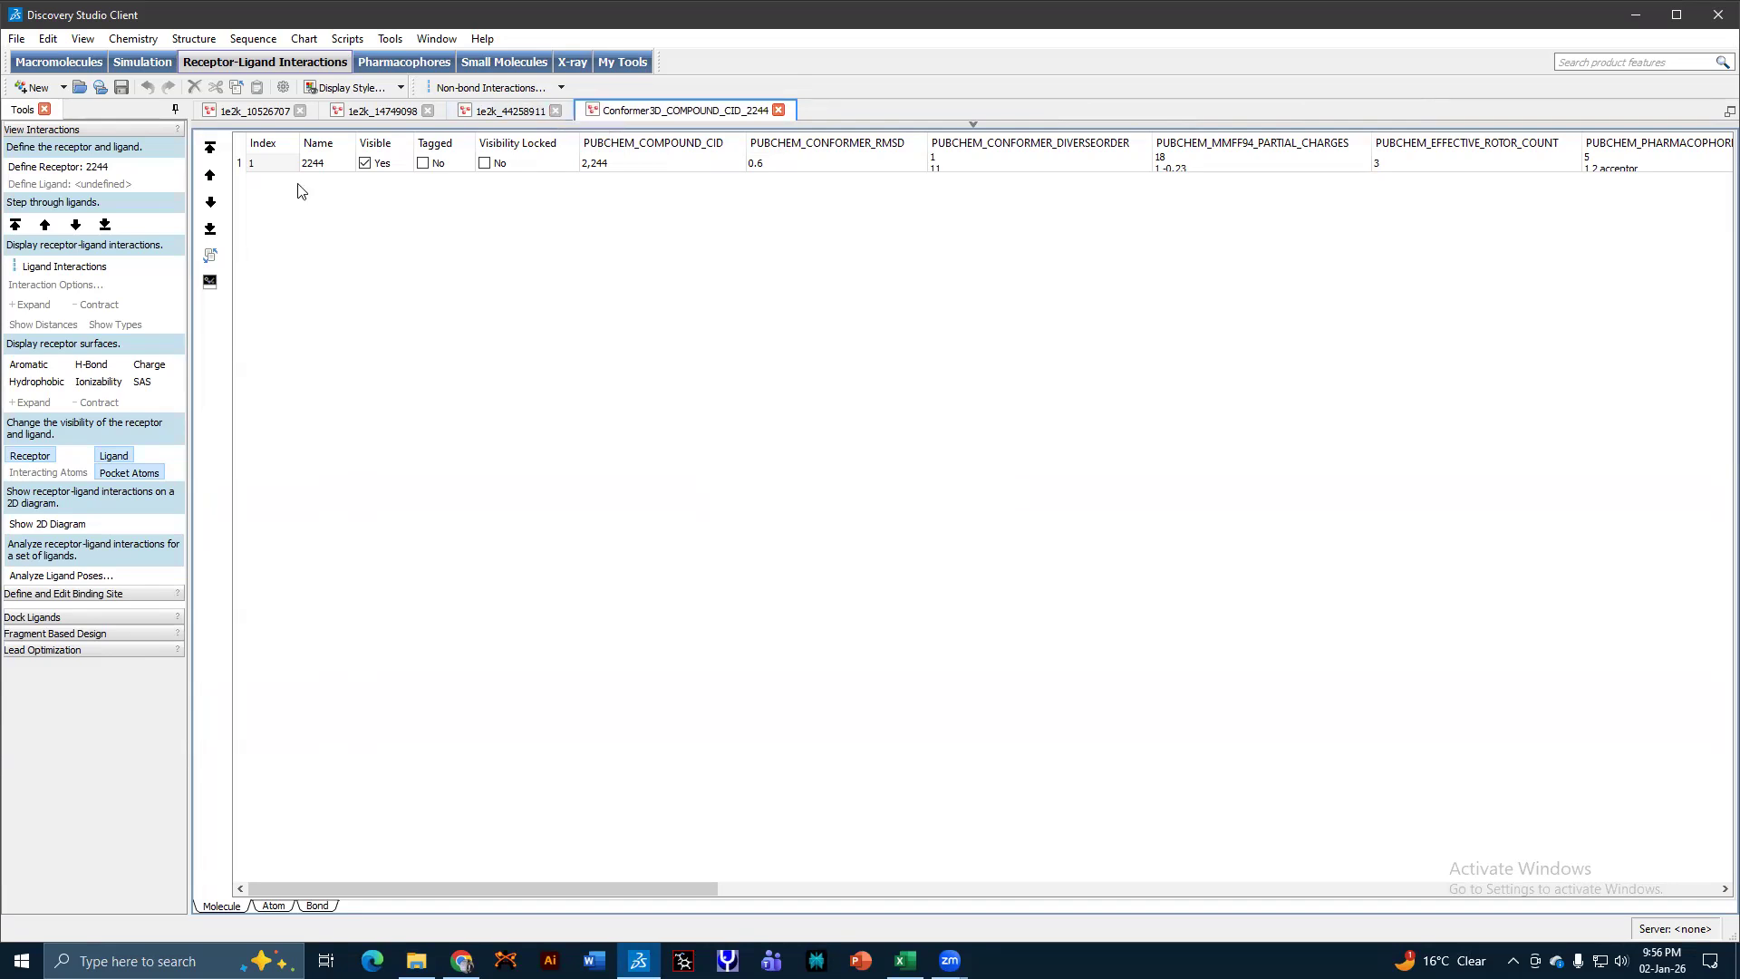
{"action": "left_click", "coordinate": [300, 110]}
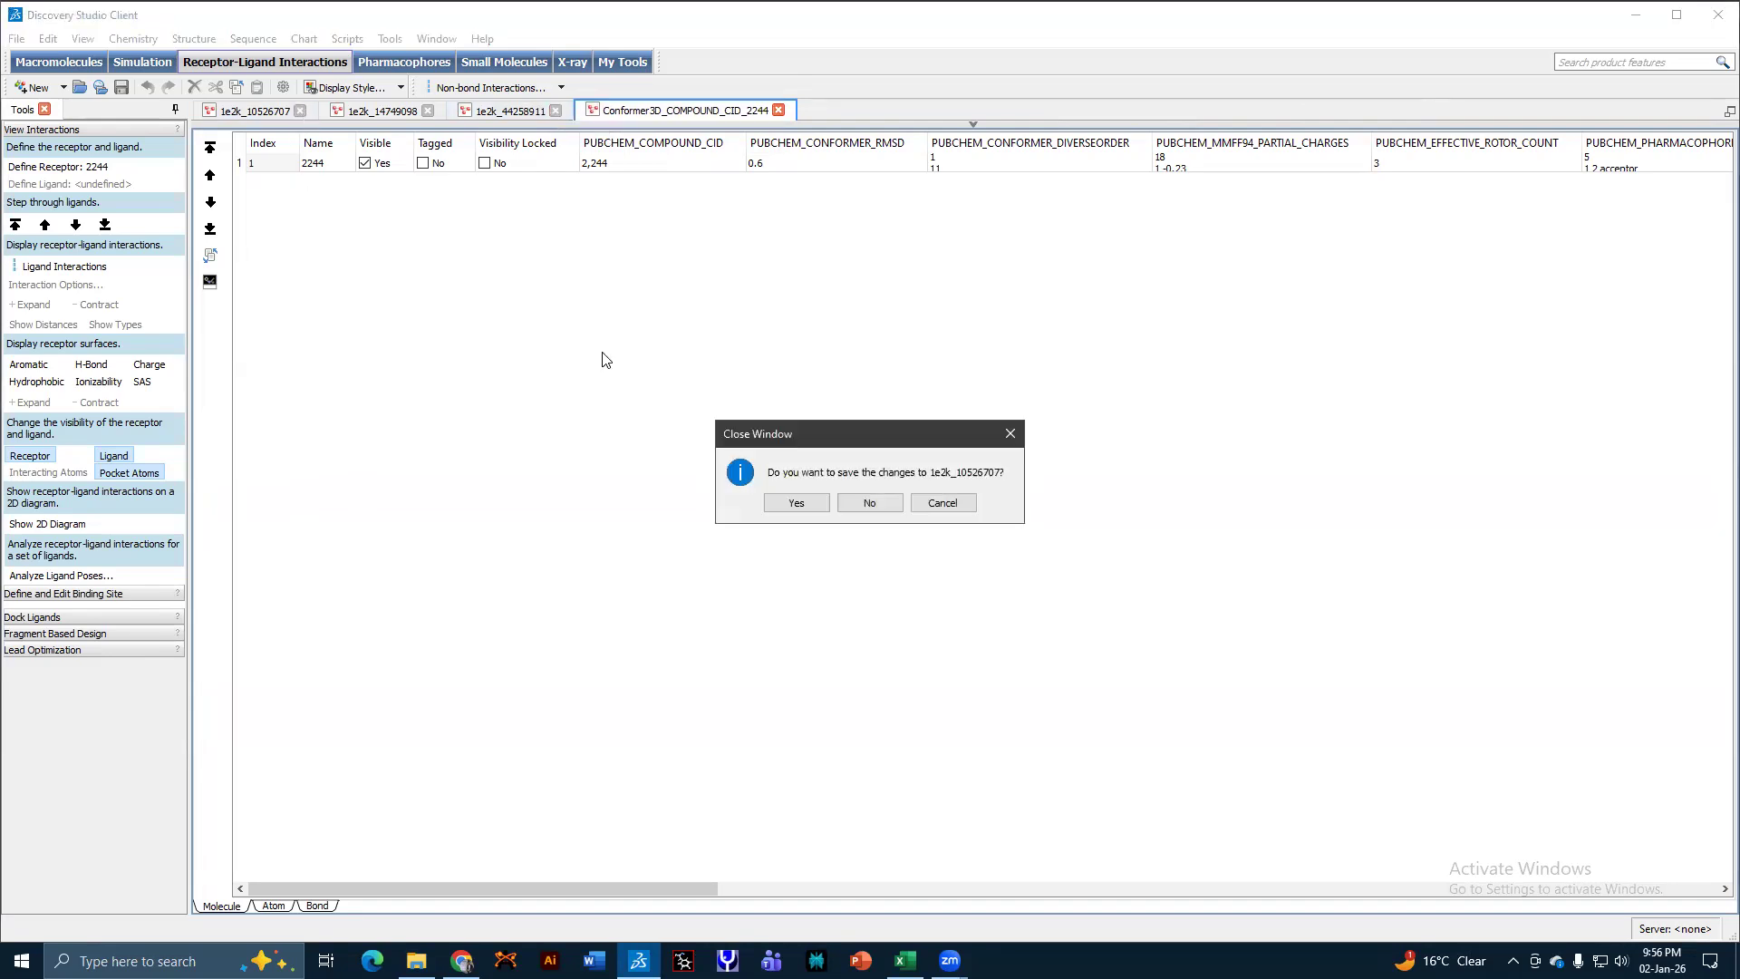
{"action": "left_click", "coordinate": [870, 504]}
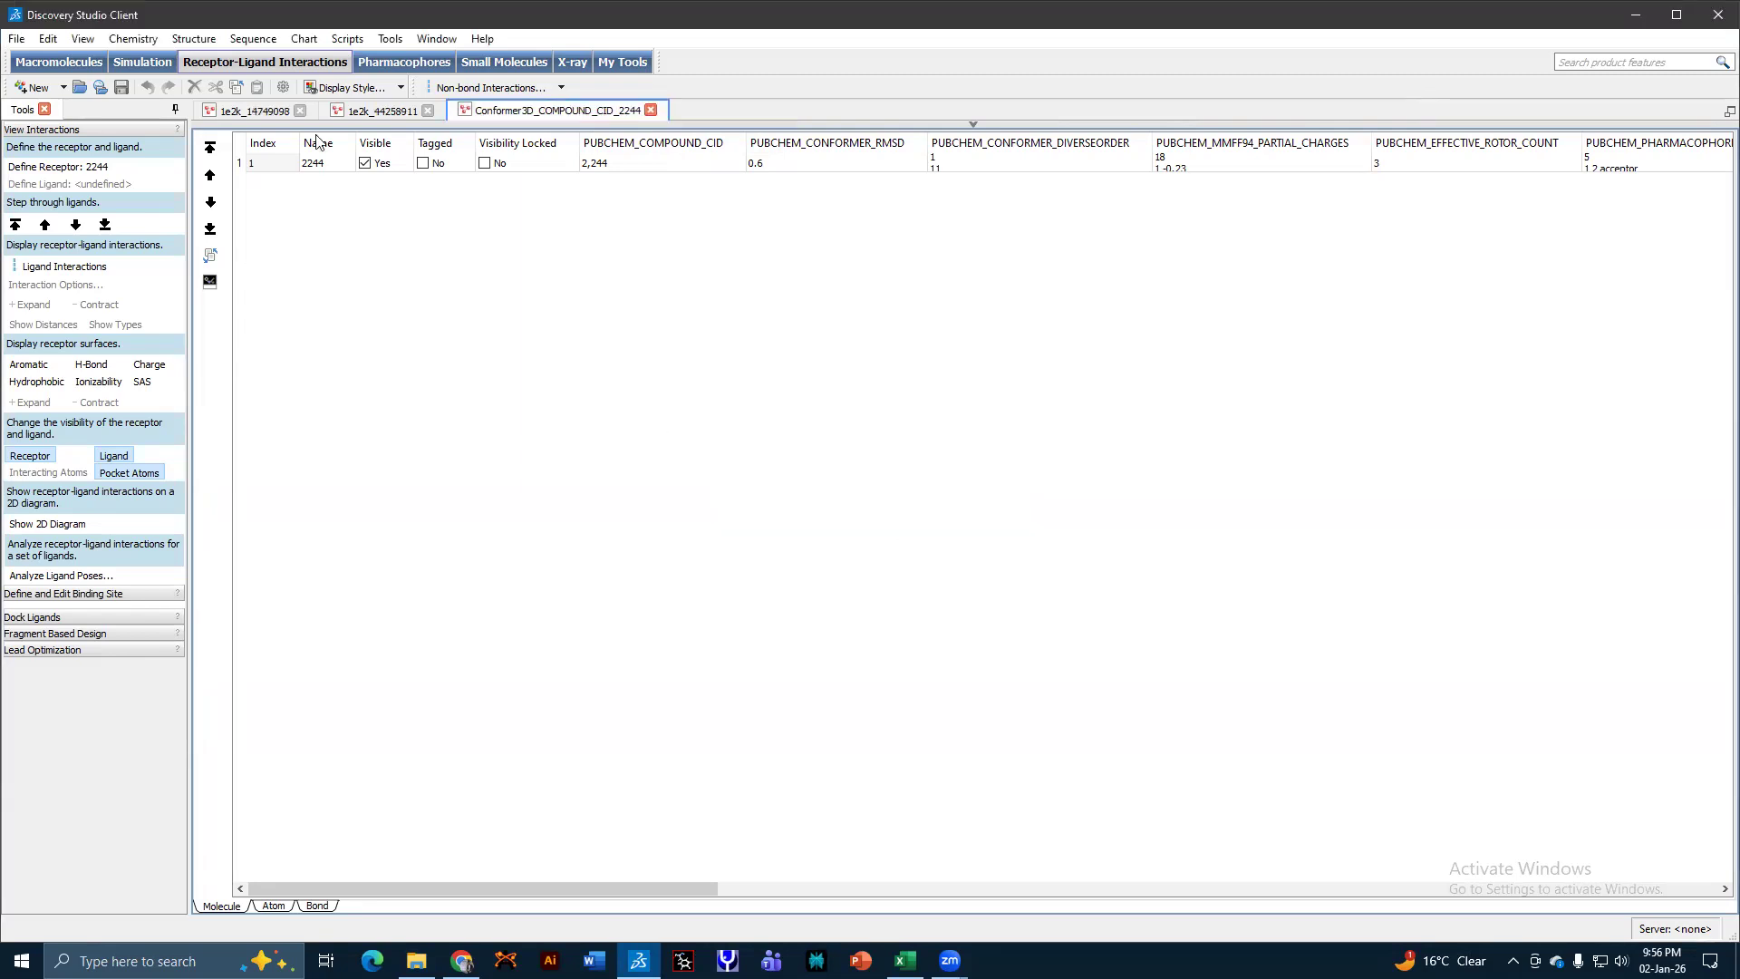
{"action": "left_click", "coordinate": [300, 111]}
{"action": "left_click", "coordinate": [870, 504]}
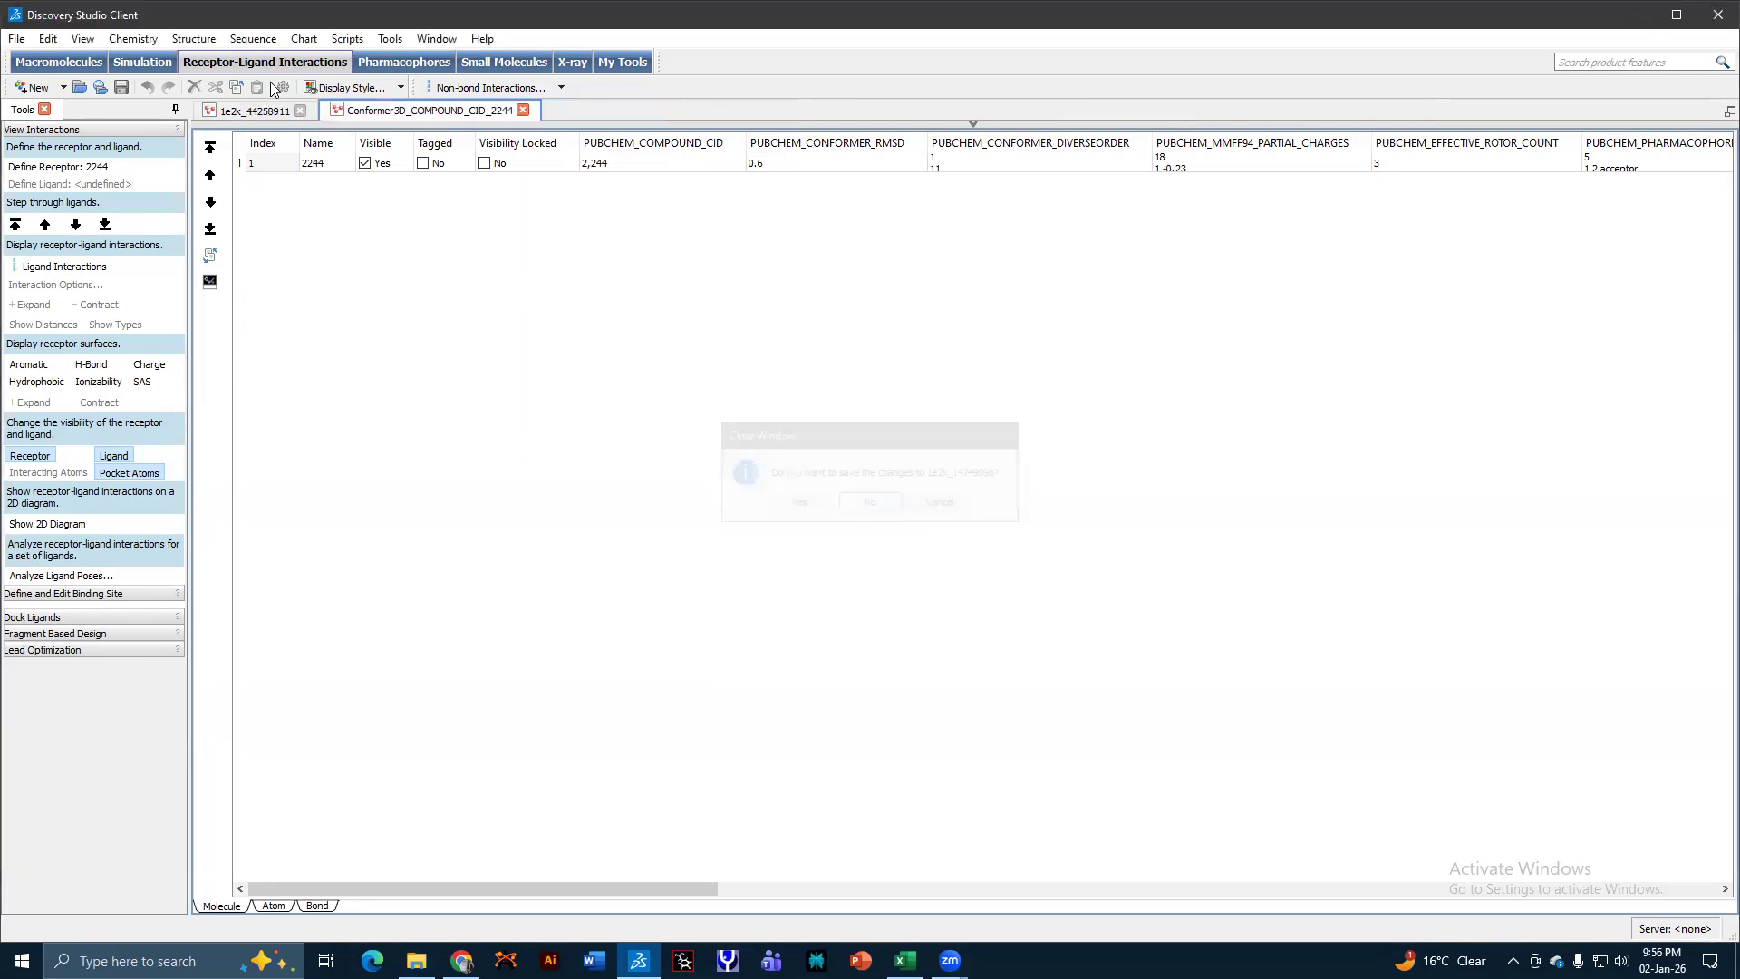
{"action": "left_click", "coordinate": [300, 110]}
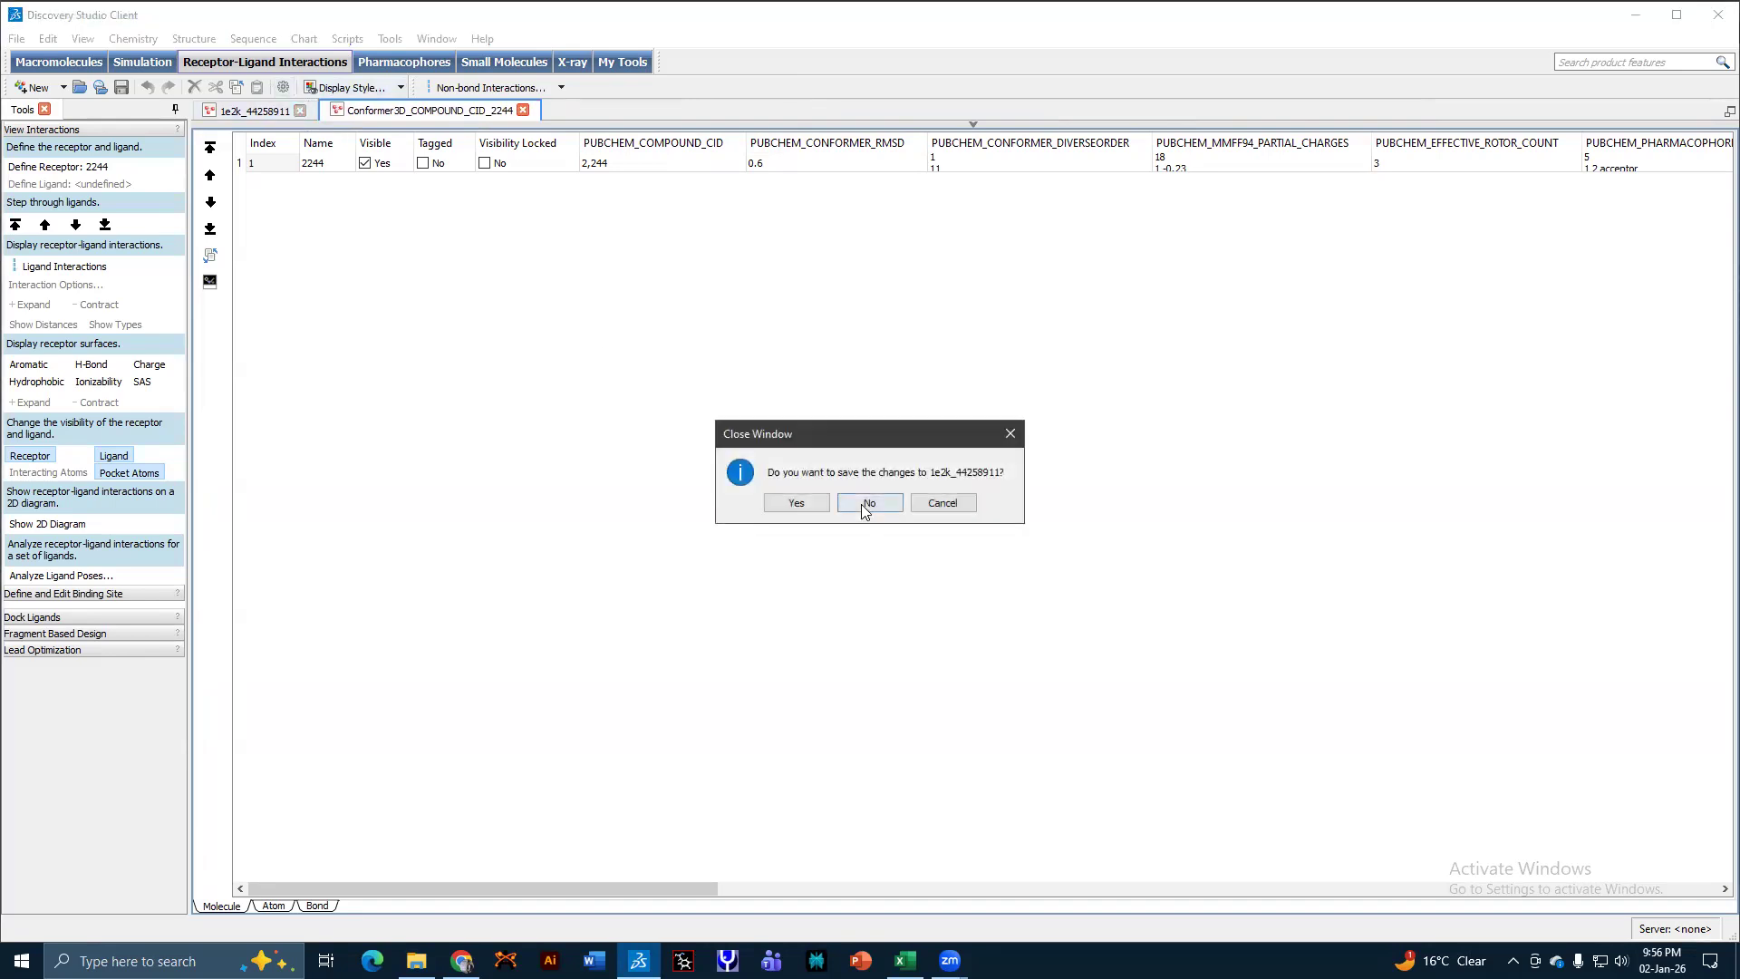
{"action": "left_click", "coordinate": [869, 503]}
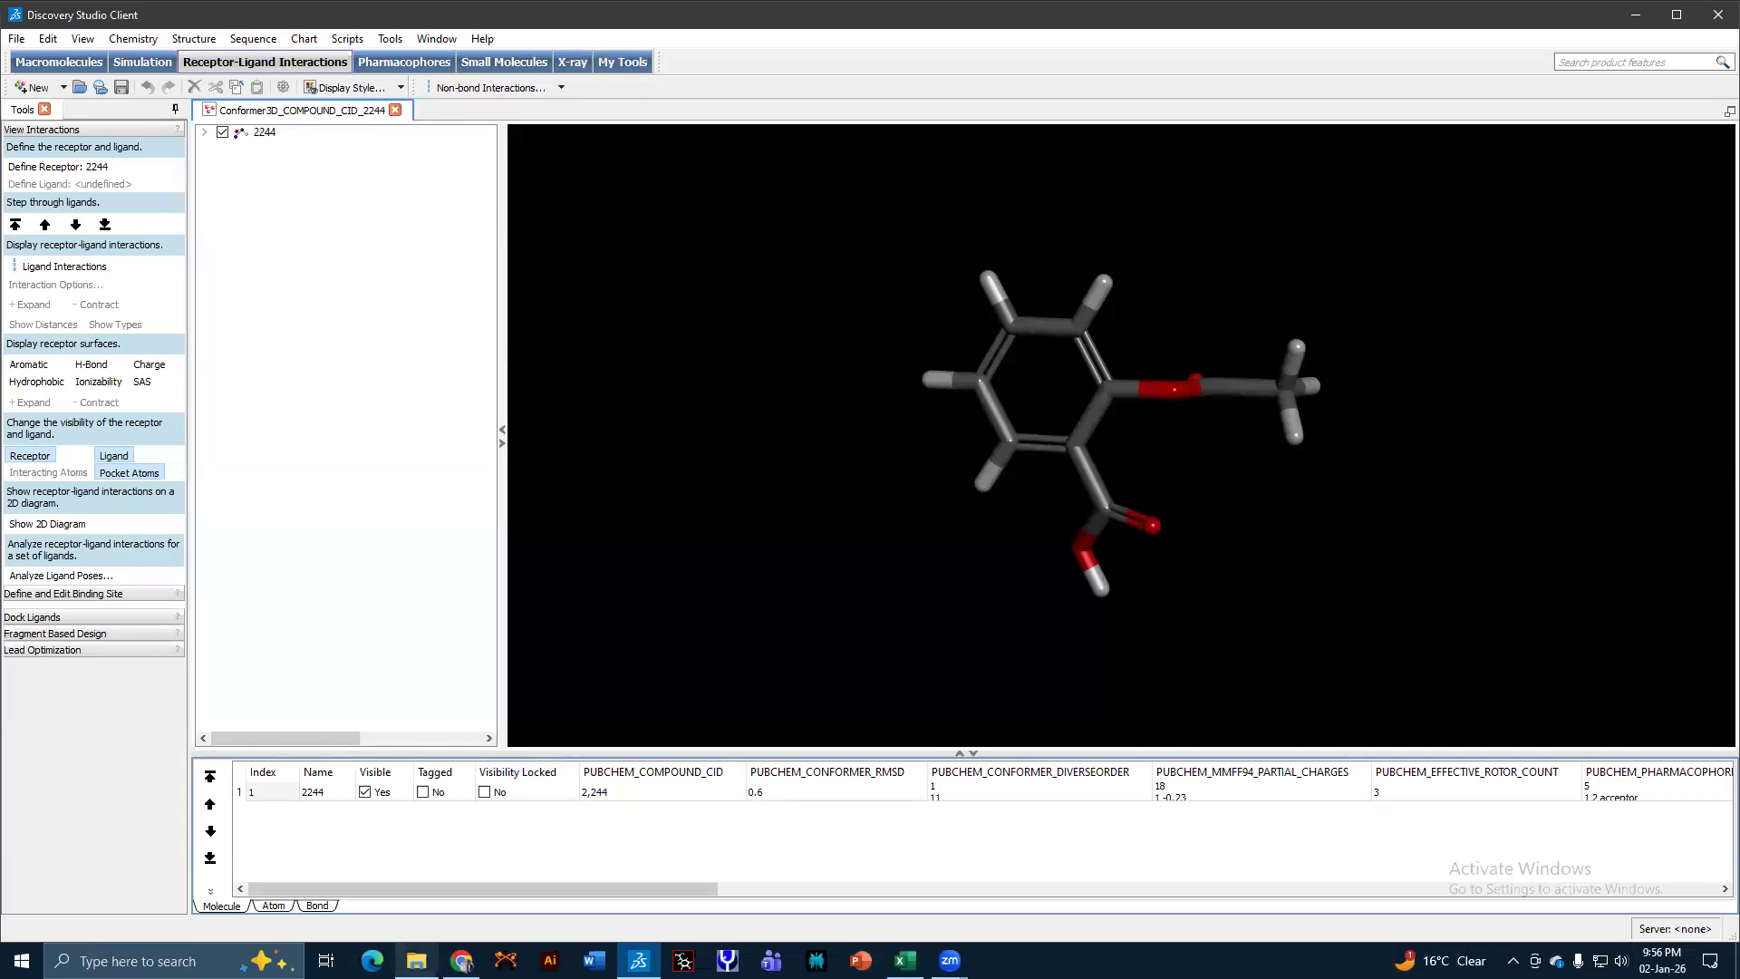
Bring the SDF files for CIDs 73145, 5280343 and 71226662 from the LIGAND folder into the open 2244 document.
{"action": "left_click", "coordinate": [416, 961]}
{"action": "left_click", "coordinate": [330, 130]}
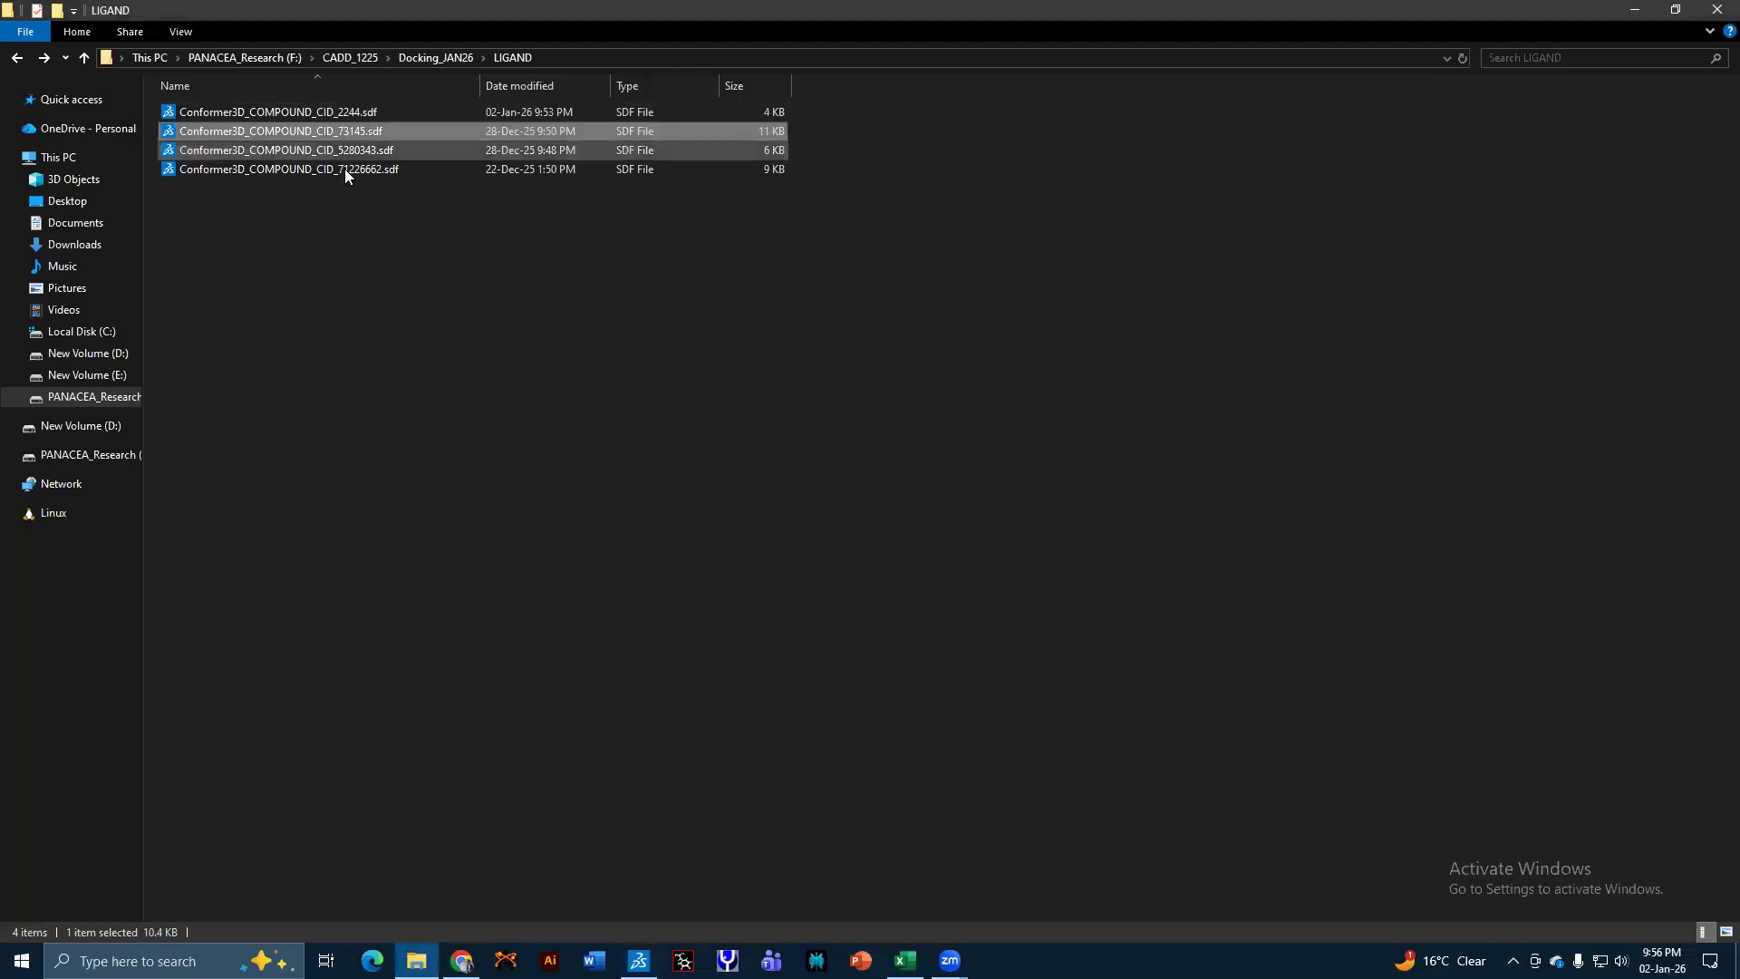
{"action": "left_click", "coordinate": [344, 169], "text": "shift"}
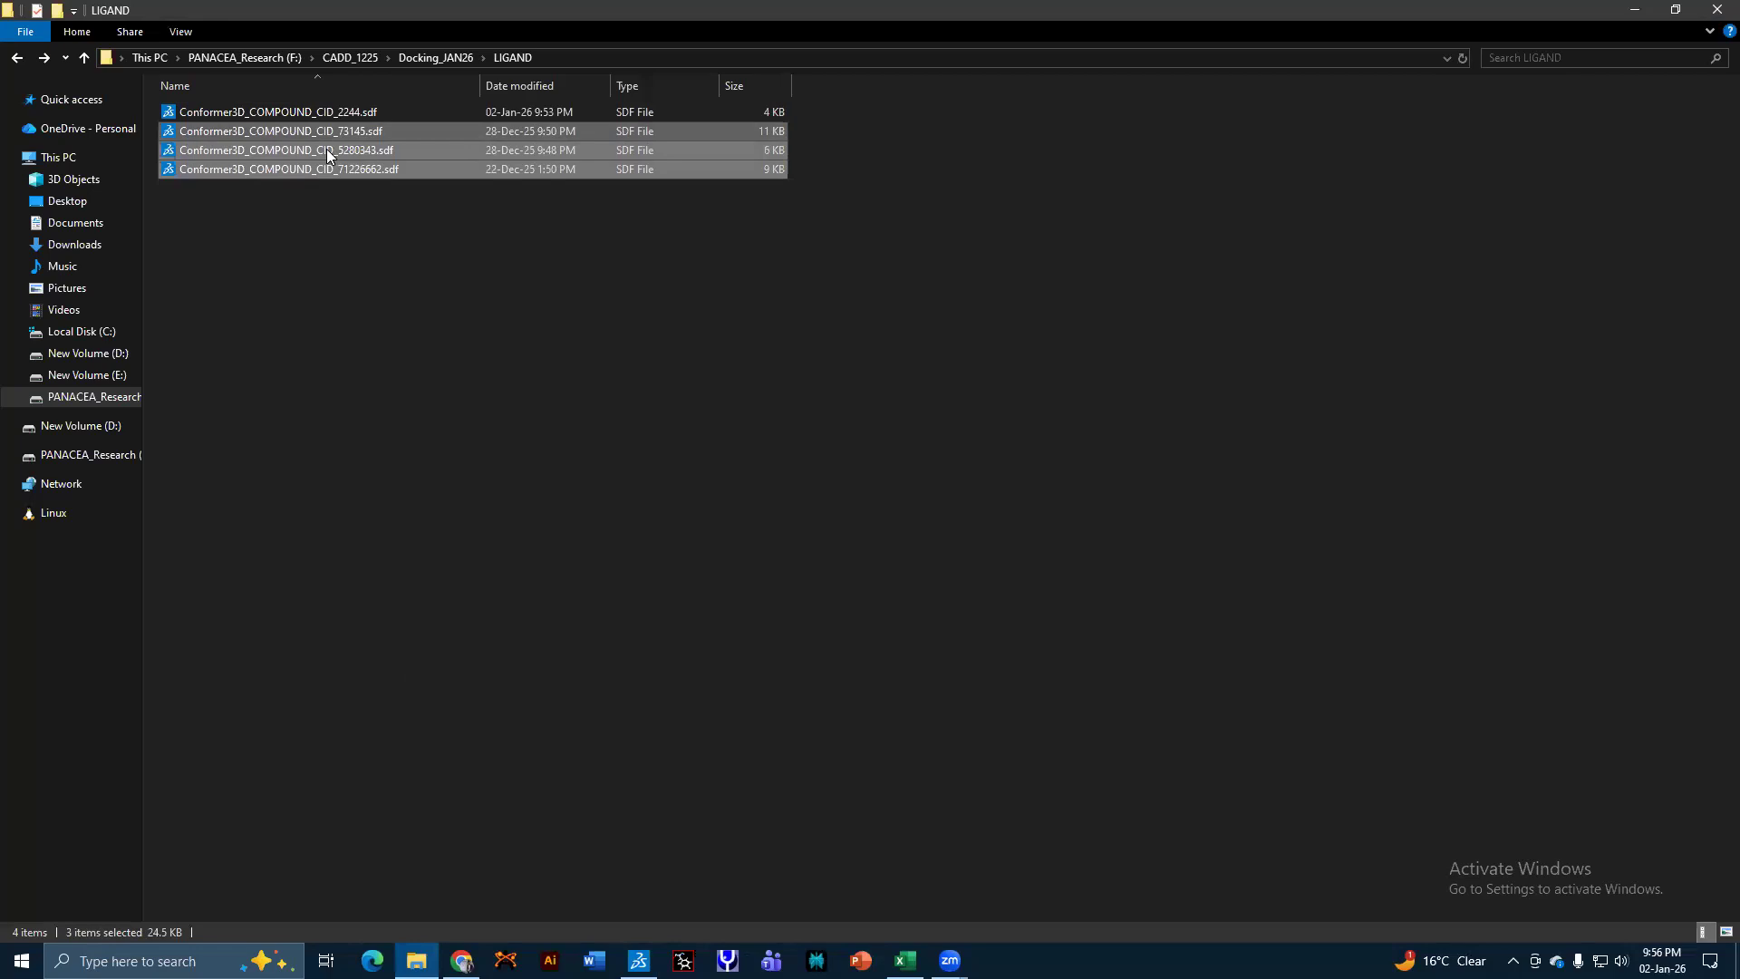
{"action": "left_click_drag", "start_coordinate": [330, 150], "coordinate": [689, 662]}
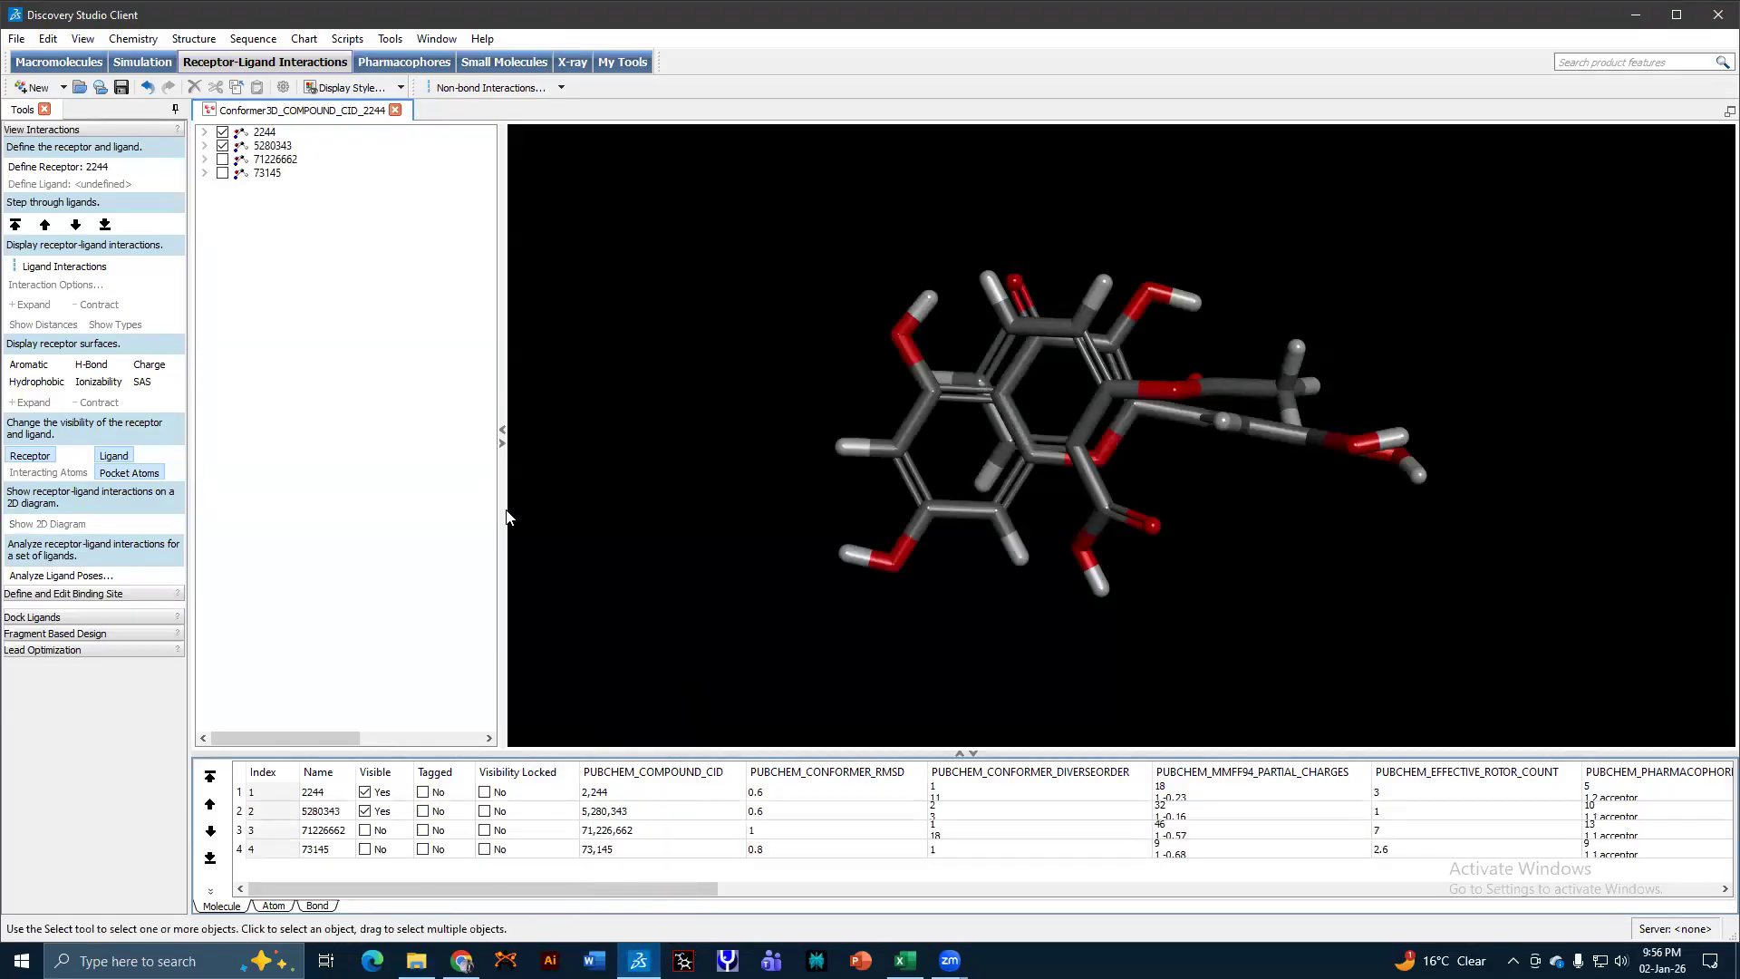
Make molecules 73145 and 71226662 visible and inspect the overlaid ligands in 3D.
{"action": "left_click", "coordinate": [222, 172]}
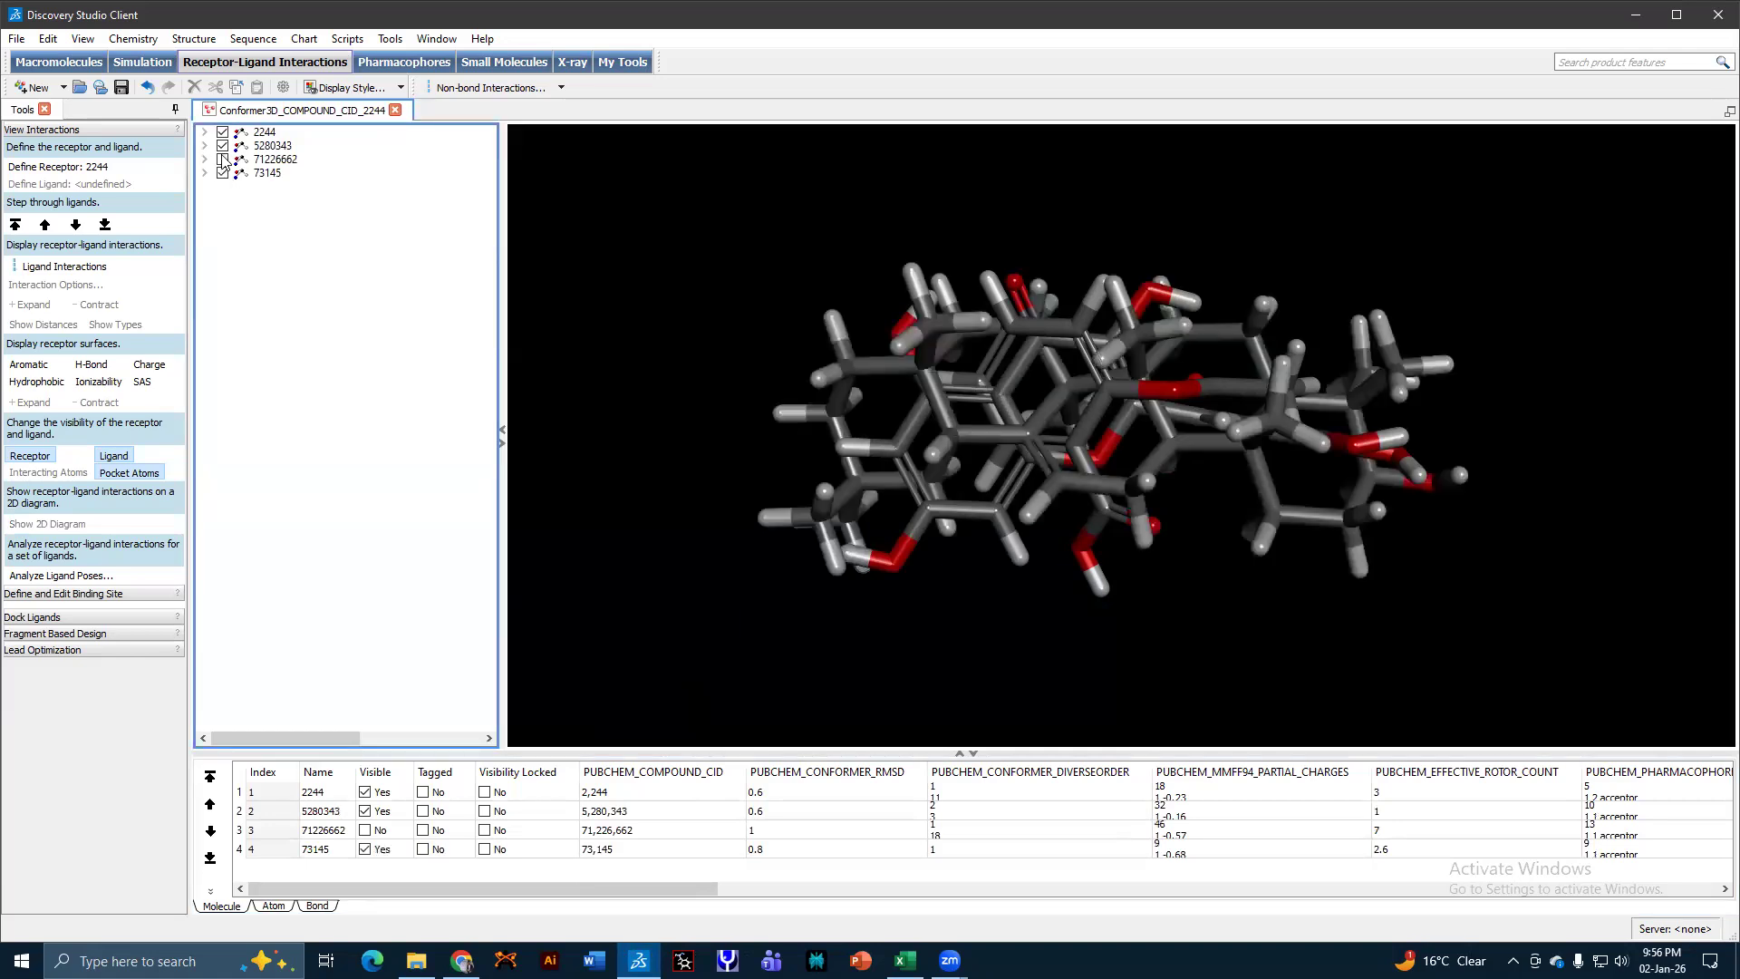
{"action": "left_click", "coordinate": [222, 158]}
{"action": "left_click", "coordinate": [785, 274]}
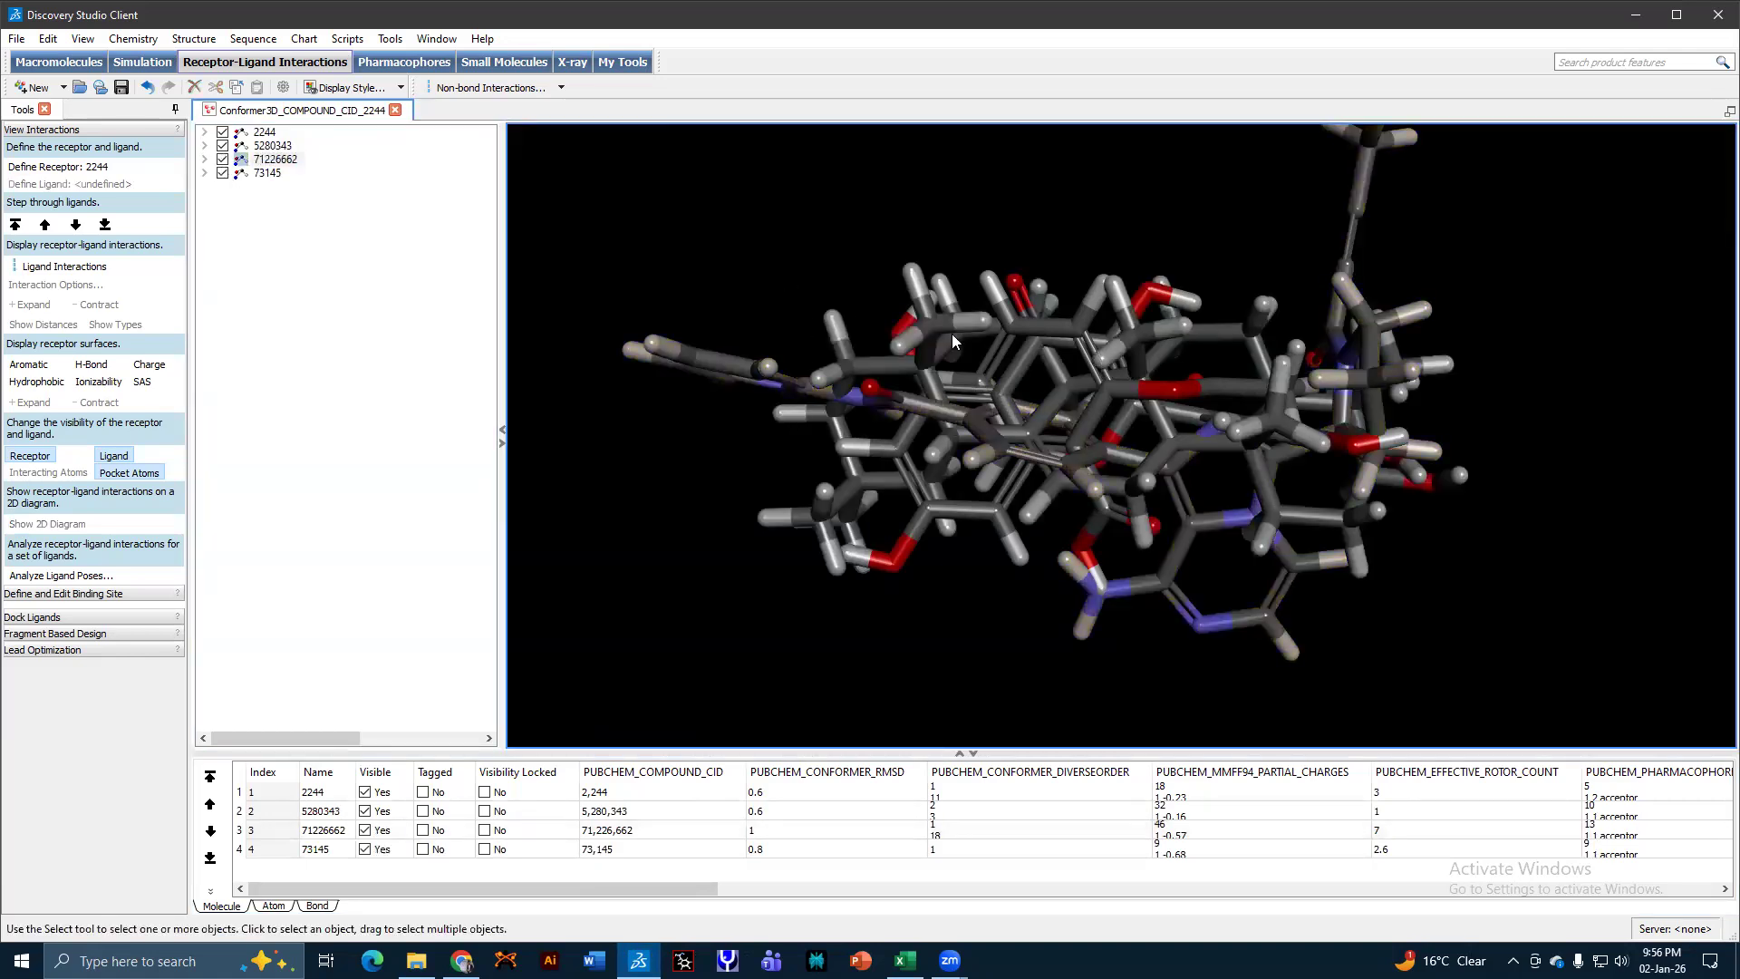
{"action": "right_click_drag", "start_coordinate": [1153, 259], "coordinate": [279, 190]}
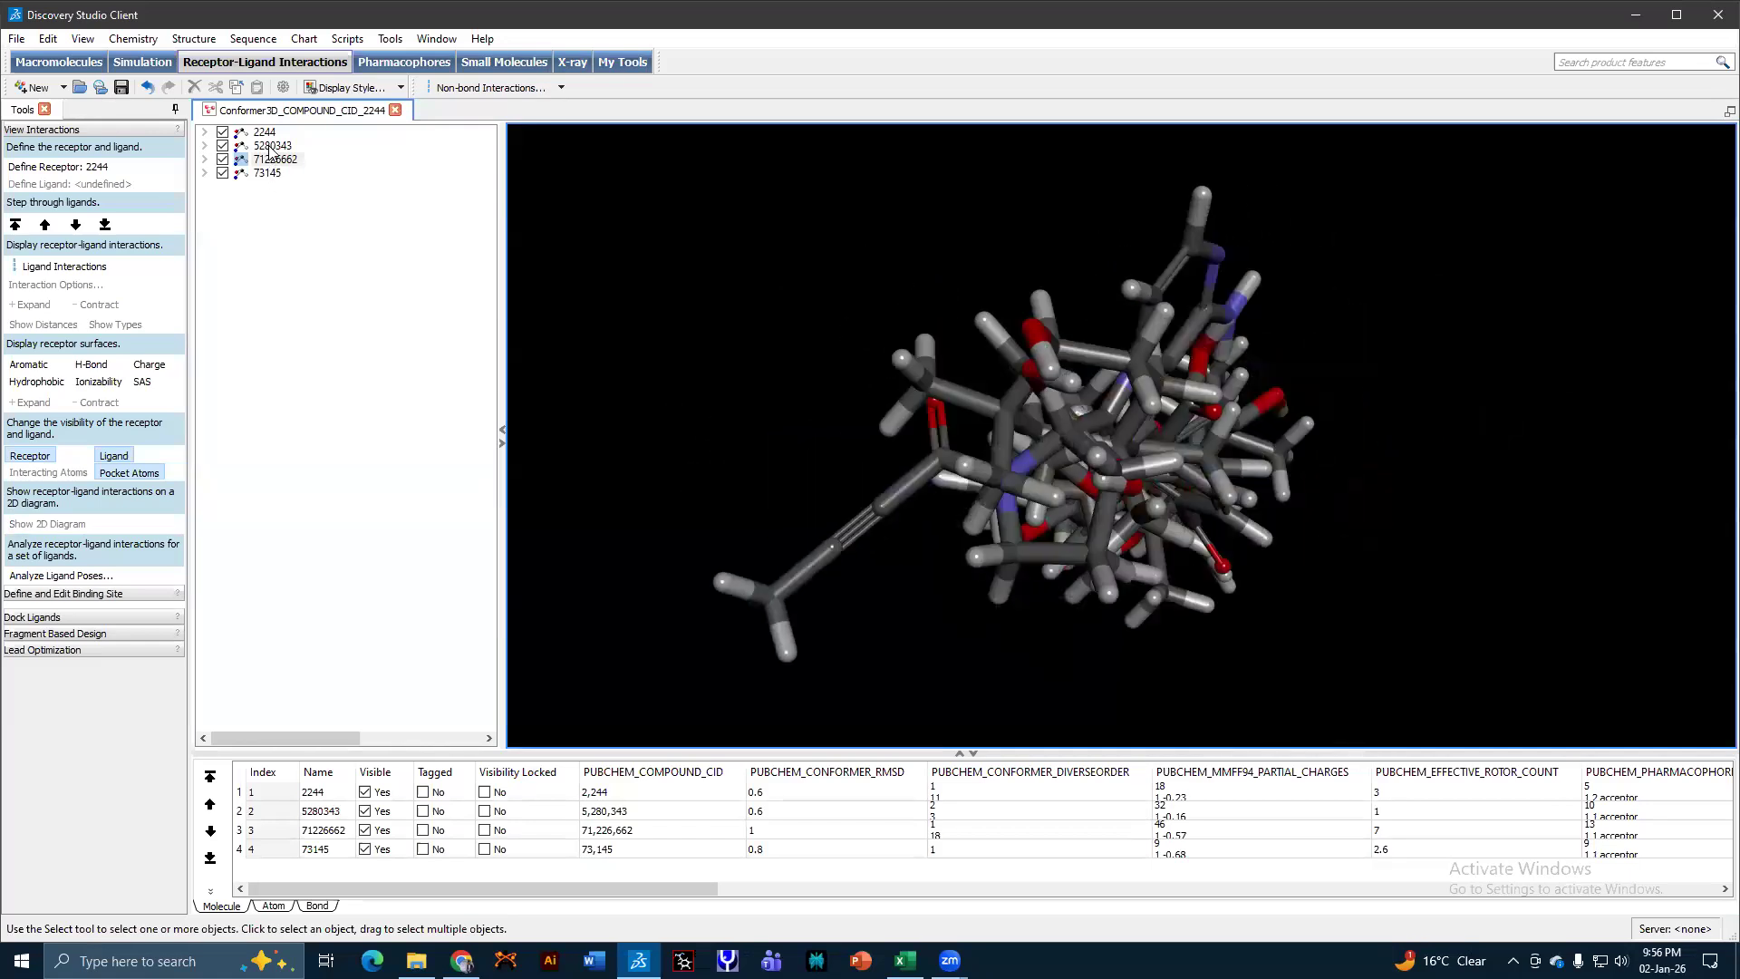
Select all four ligand molecules and add hydrogens to them.
{"action": "key", "text": "ctrl+a"}
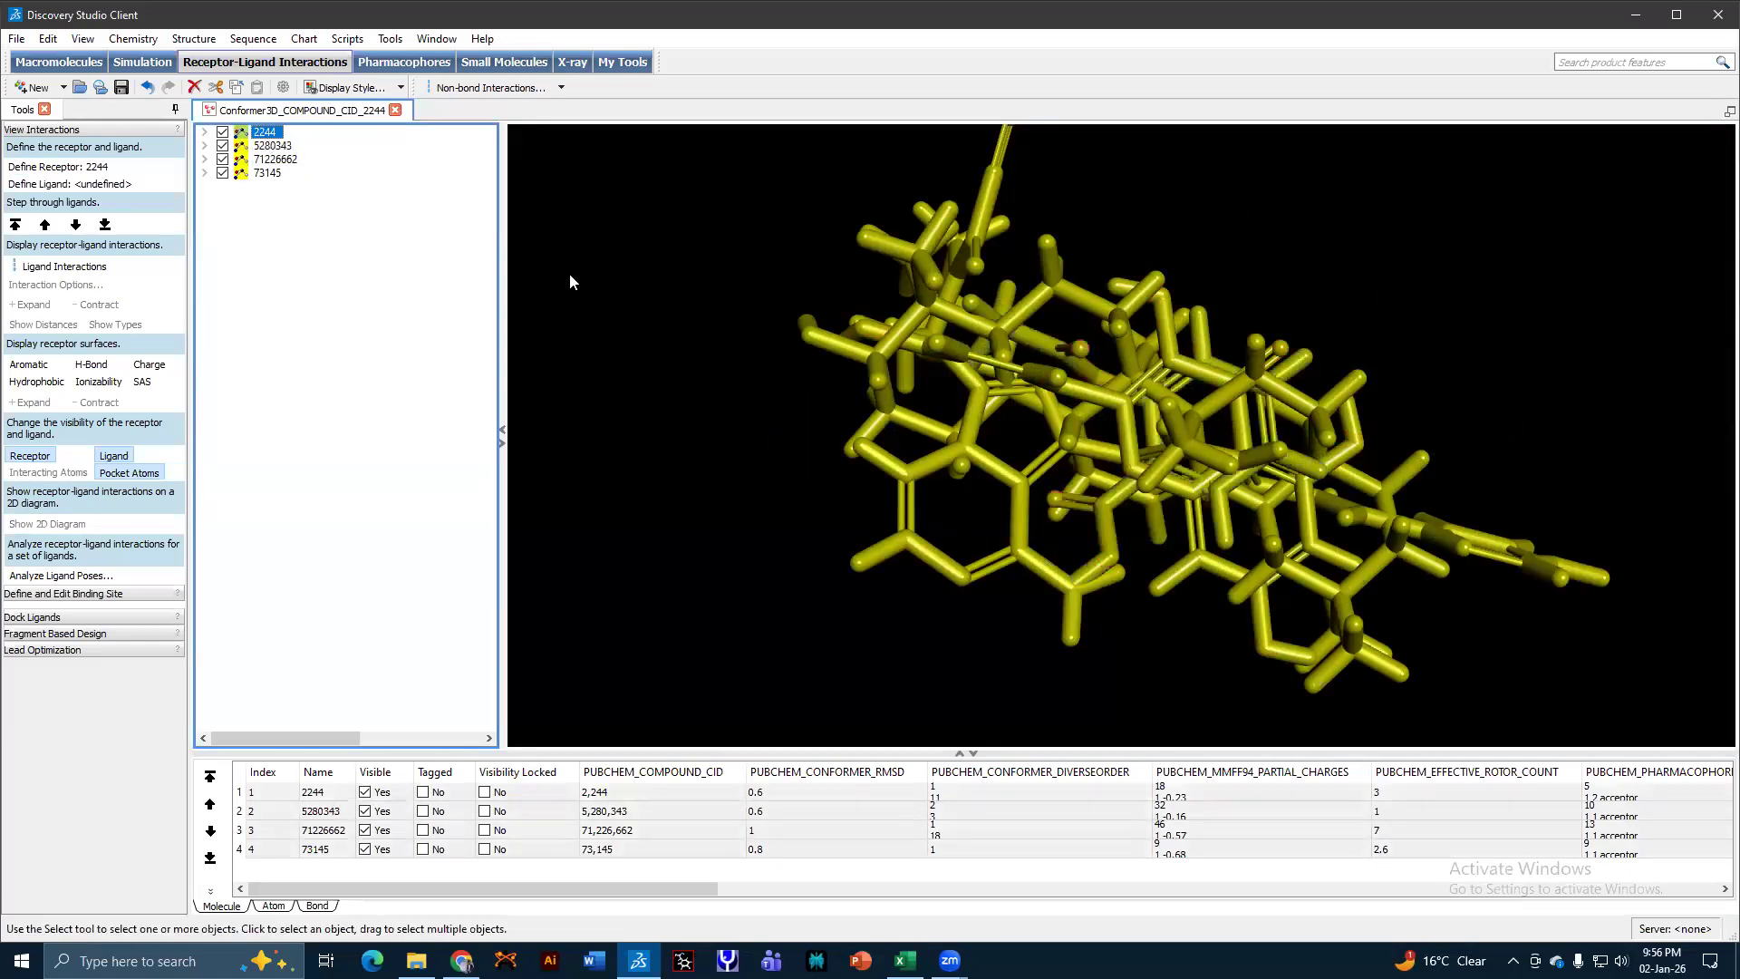
{"action": "left_click", "coordinate": [133, 38]}
{"action": "mouse_move", "coordinate": [178, 62]}
{"action": "left_click", "coordinate": [318, 67]}
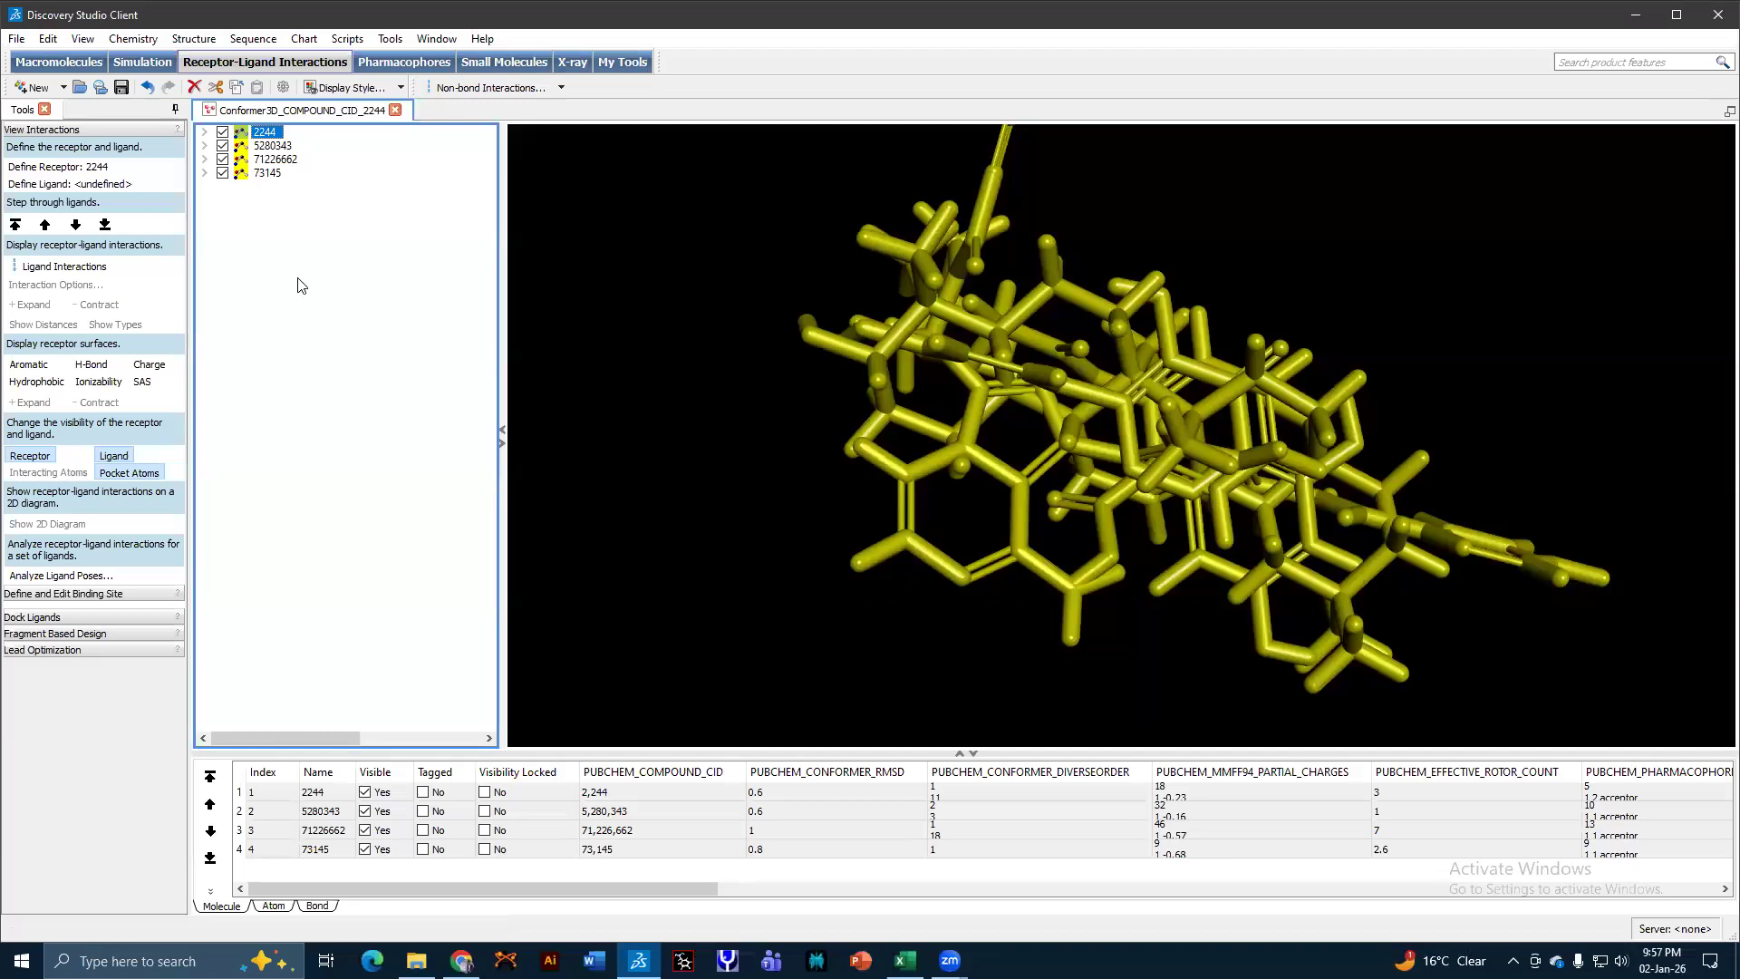
Save the combined ligands in the LIGAND folder as Library.sdf in MDL MOL/SD format.
{"action": "left_click", "coordinate": [20, 40]}
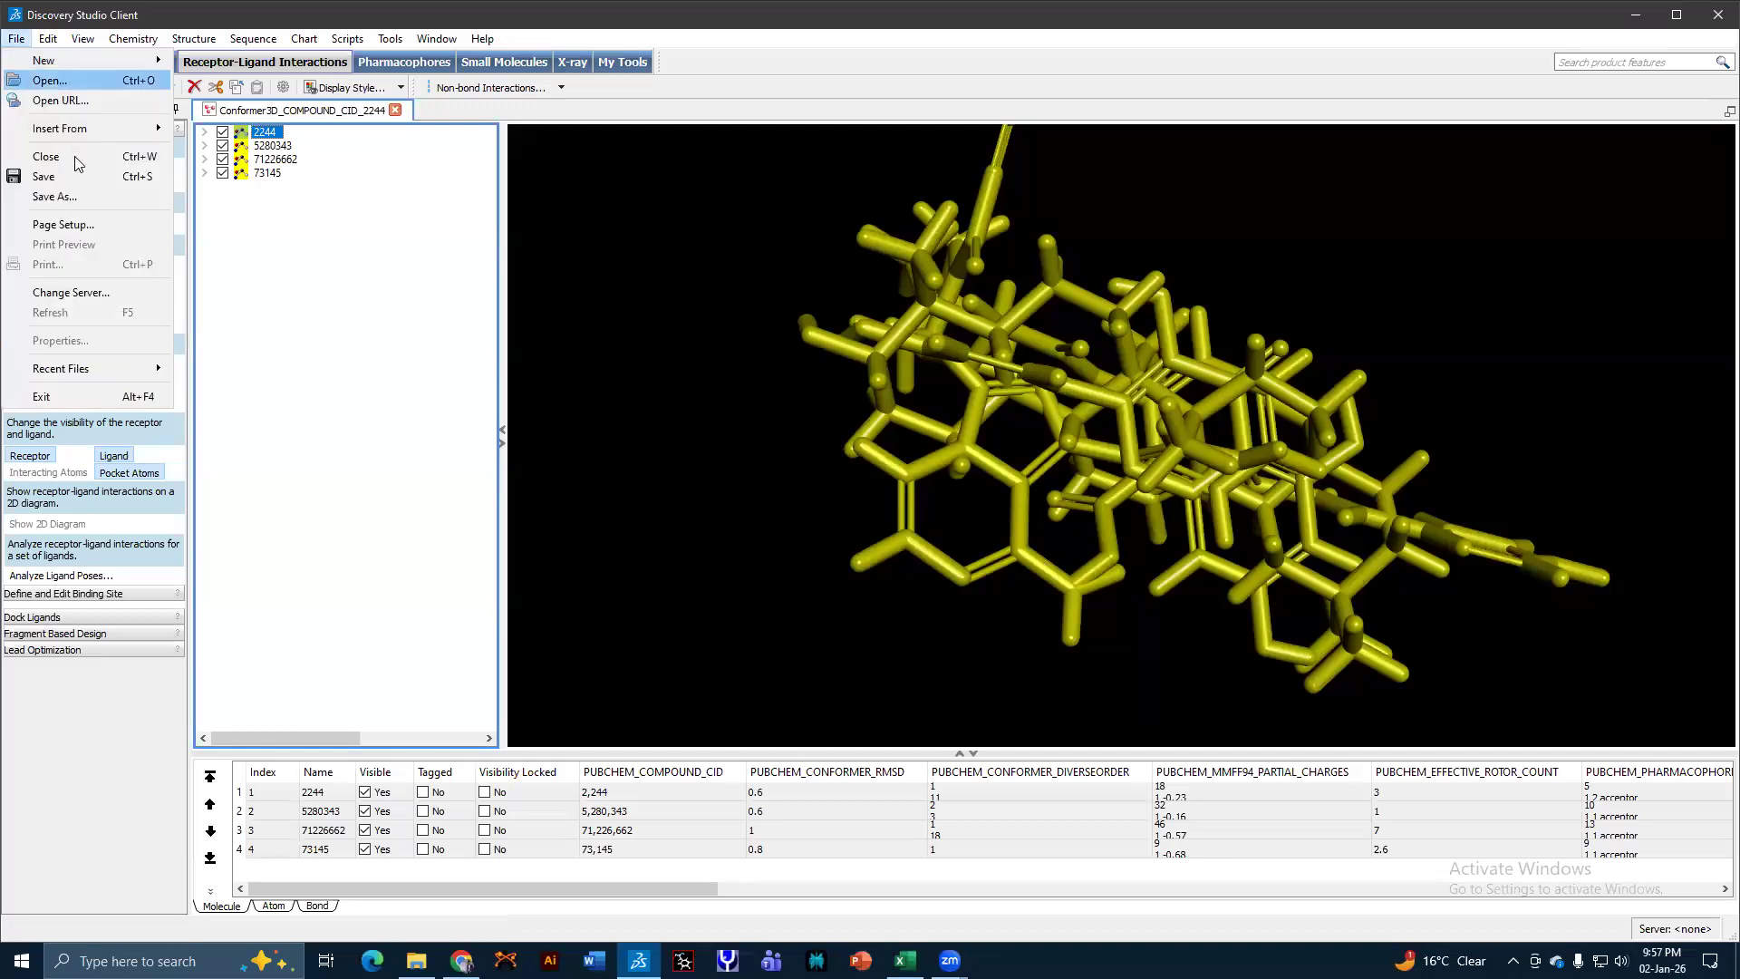
{"action": "left_click", "coordinate": [108, 196]}
{"action": "left_click", "coordinate": [577, 470]}
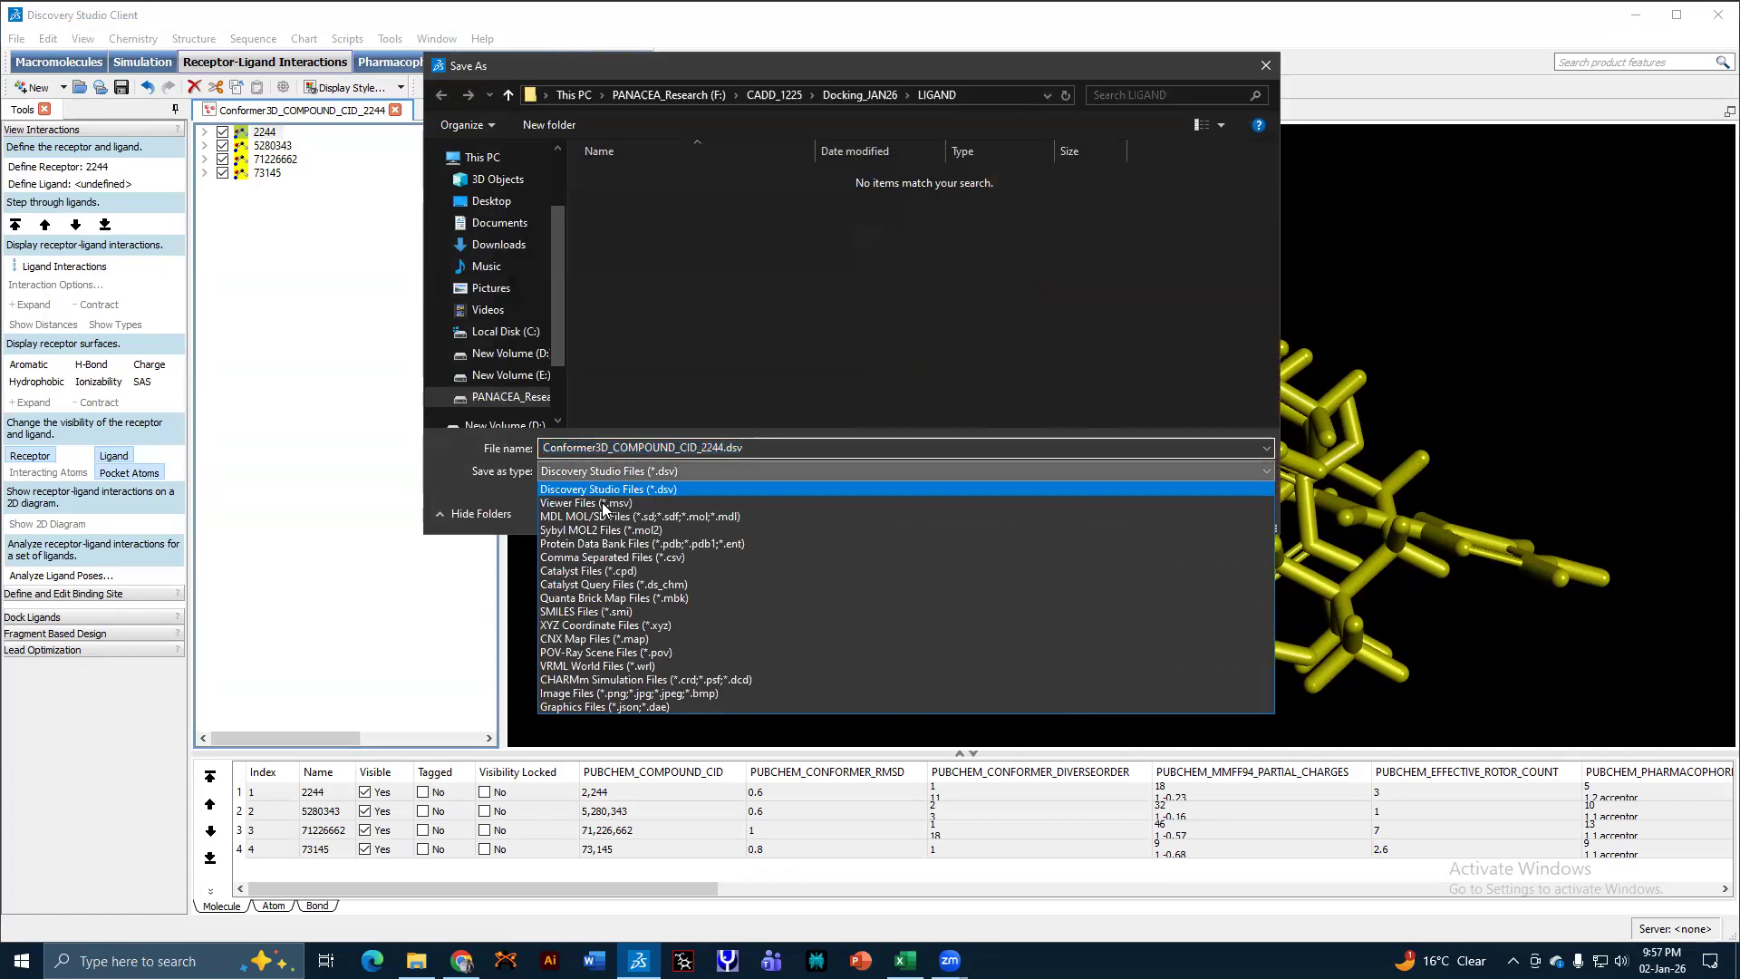
{"action": "left_click", "coordinate": [638, 517]}
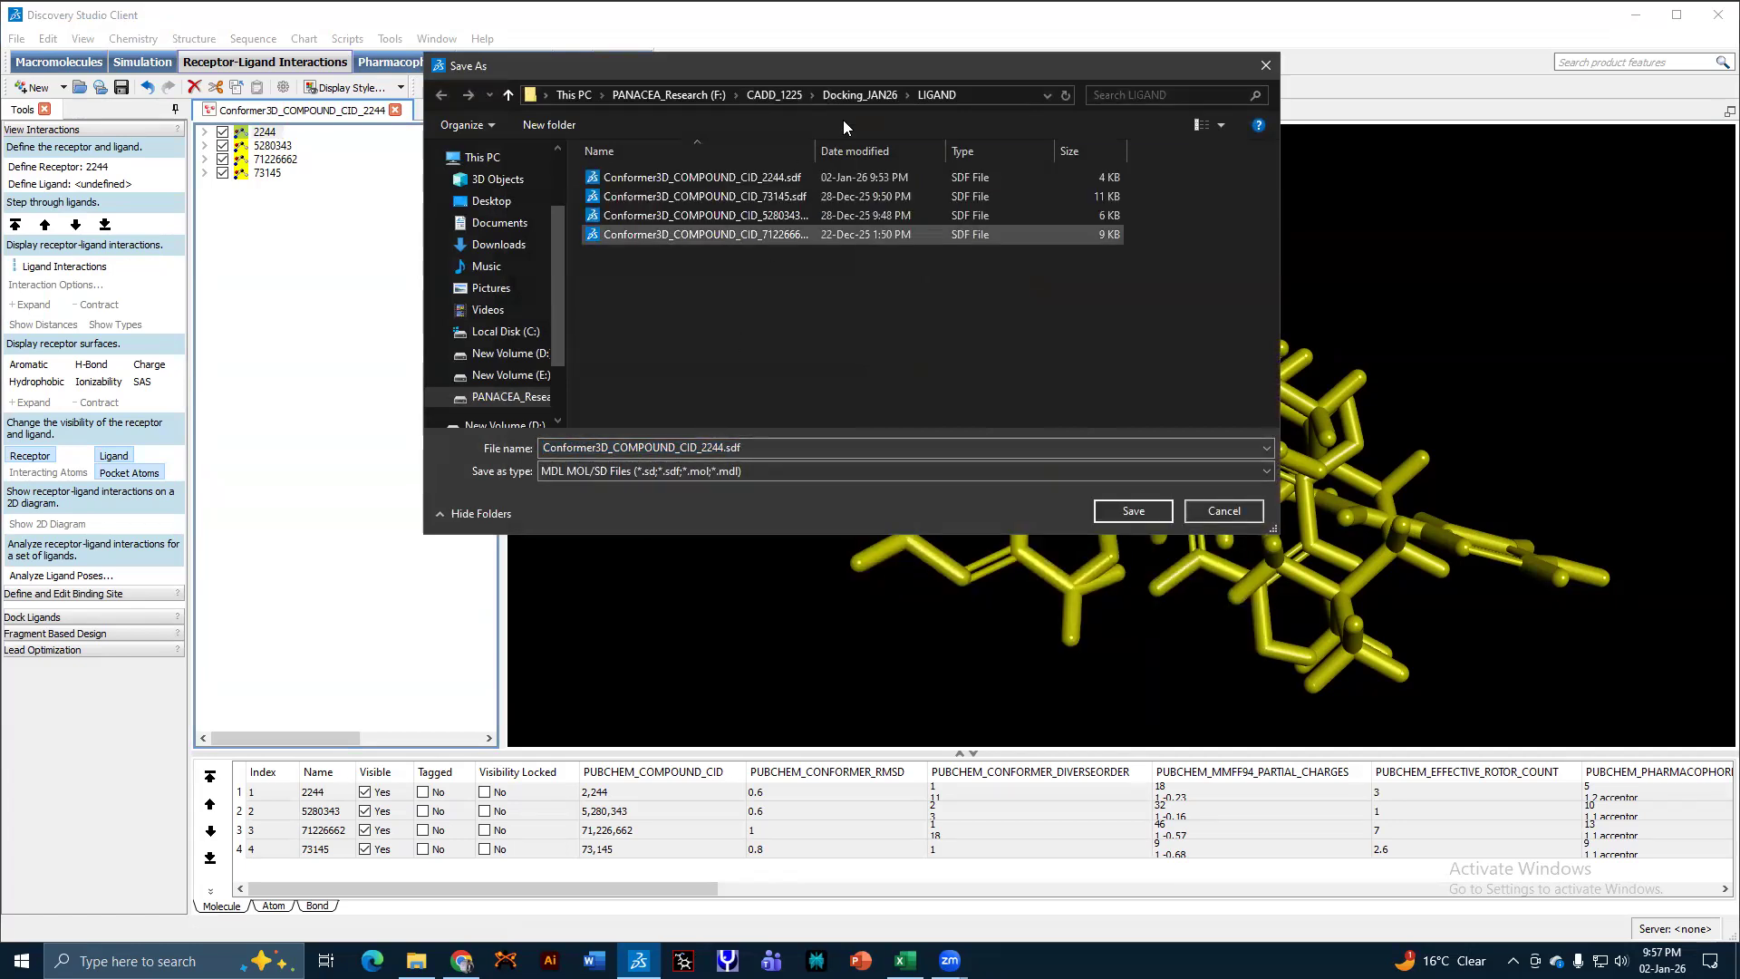
{"action": "double_click", "coordinate": [723, 451]}
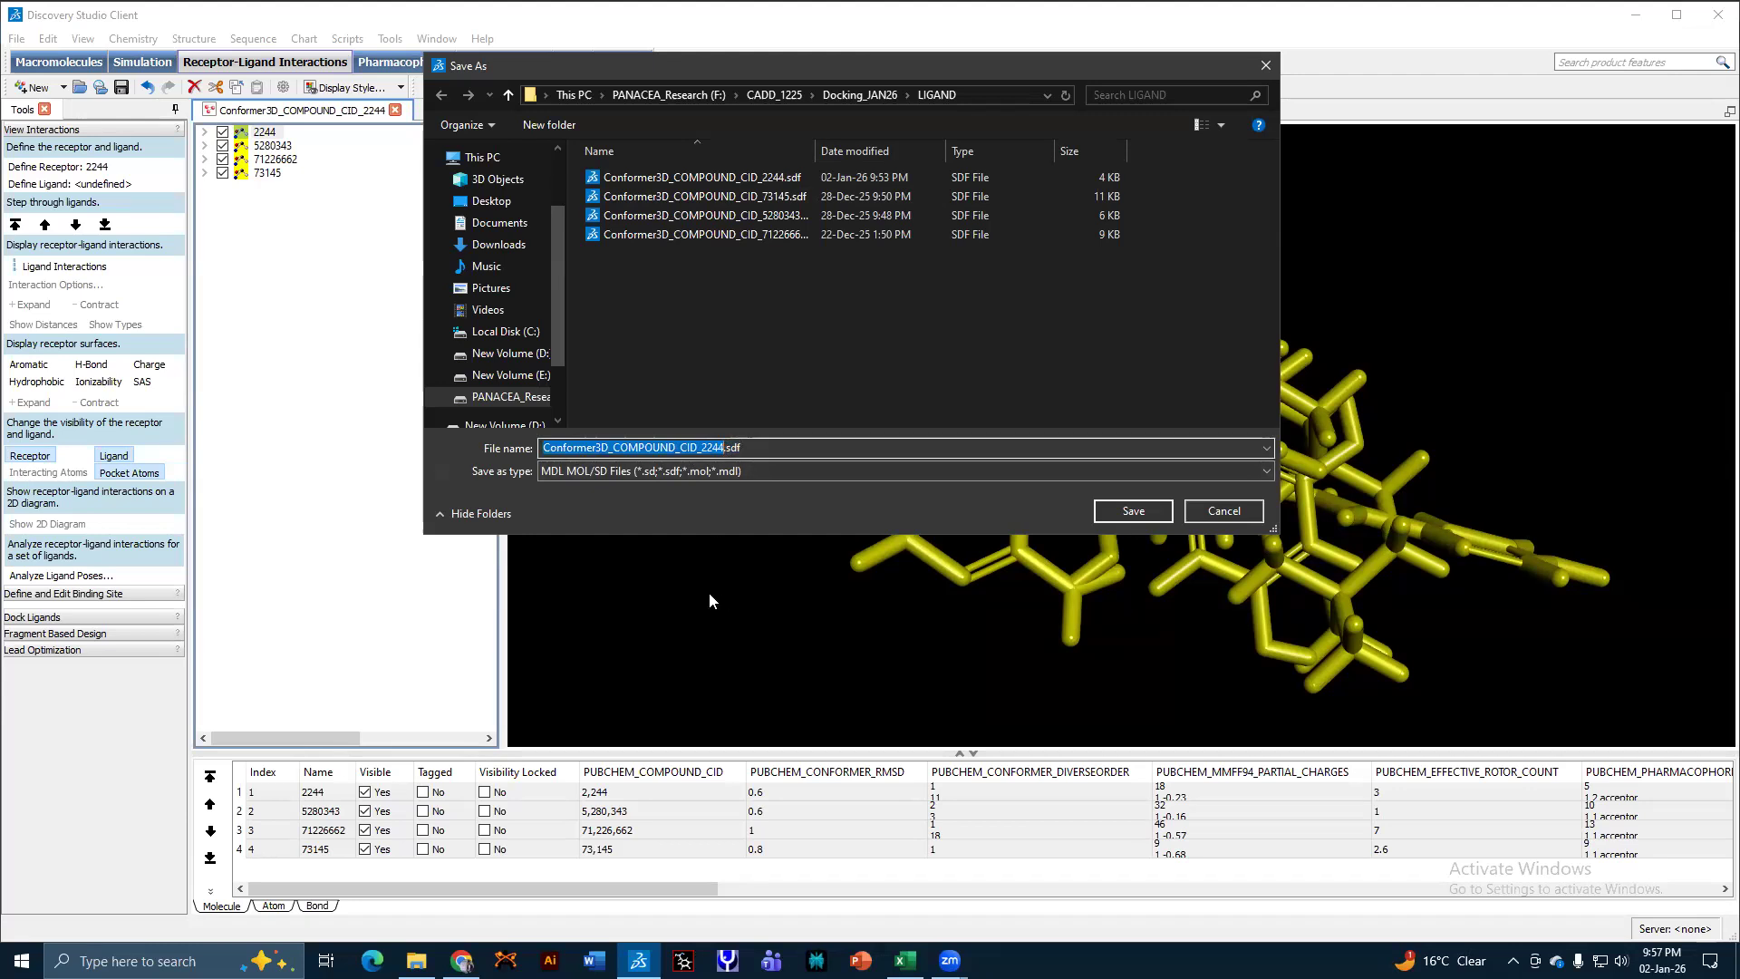
{"action": "type", "text": "Library"}
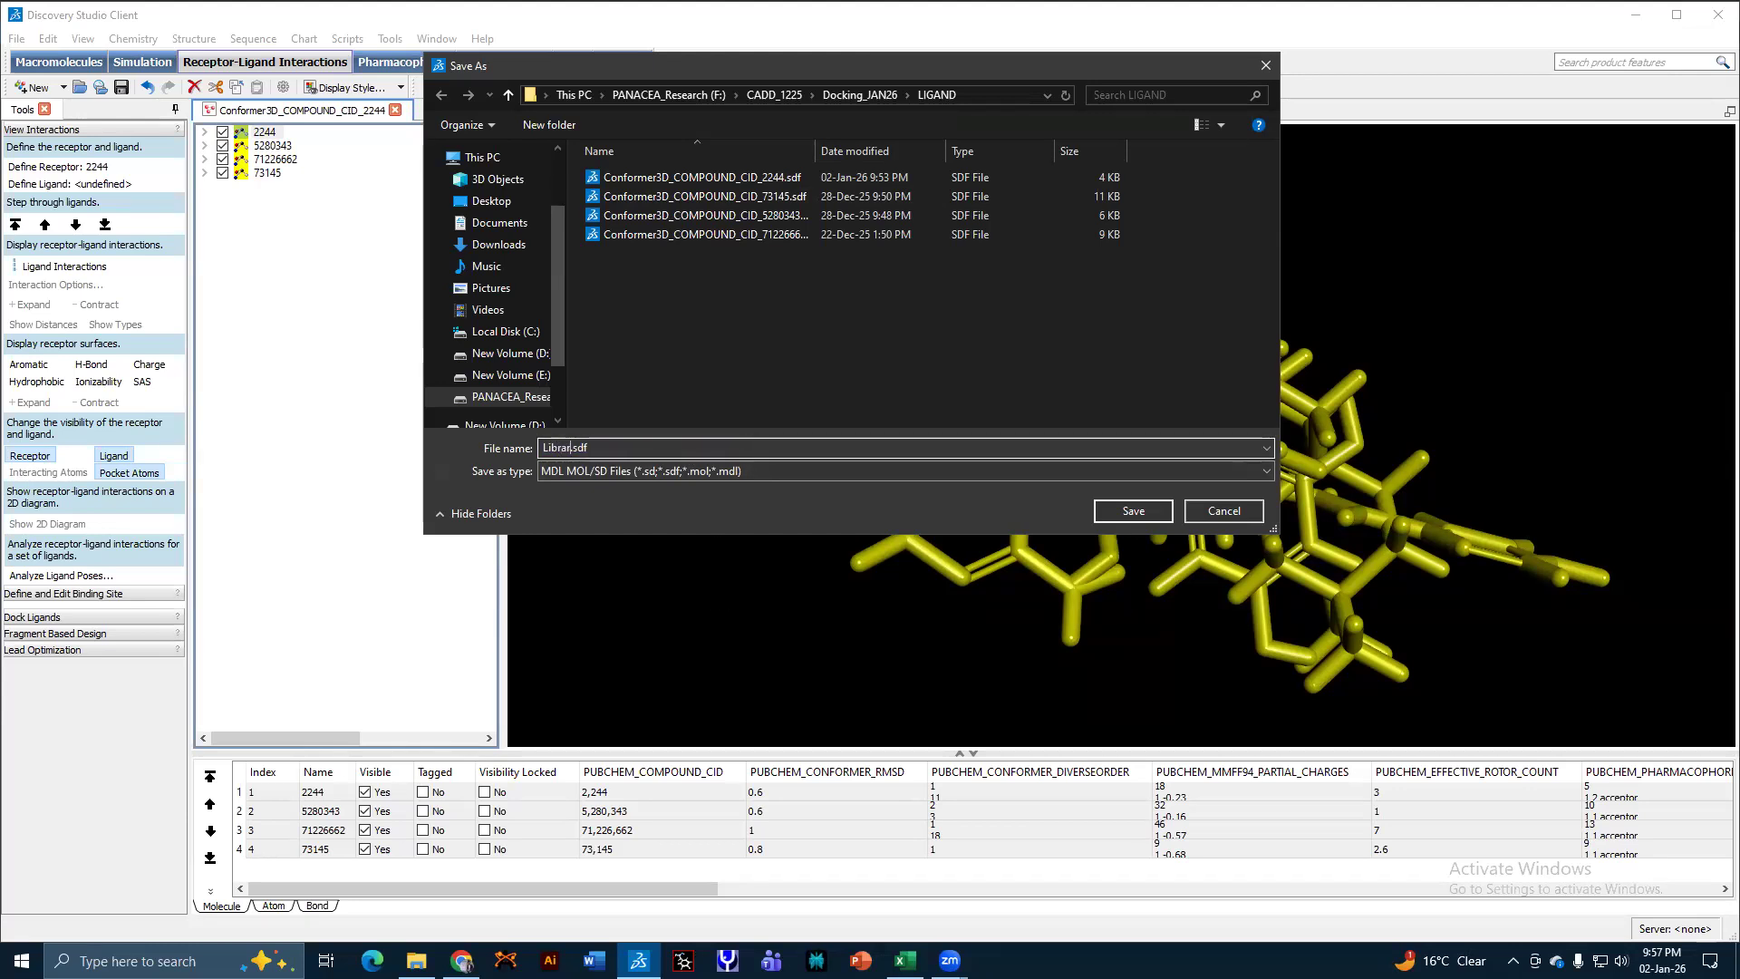
{"action": "key", "text": "Return"}
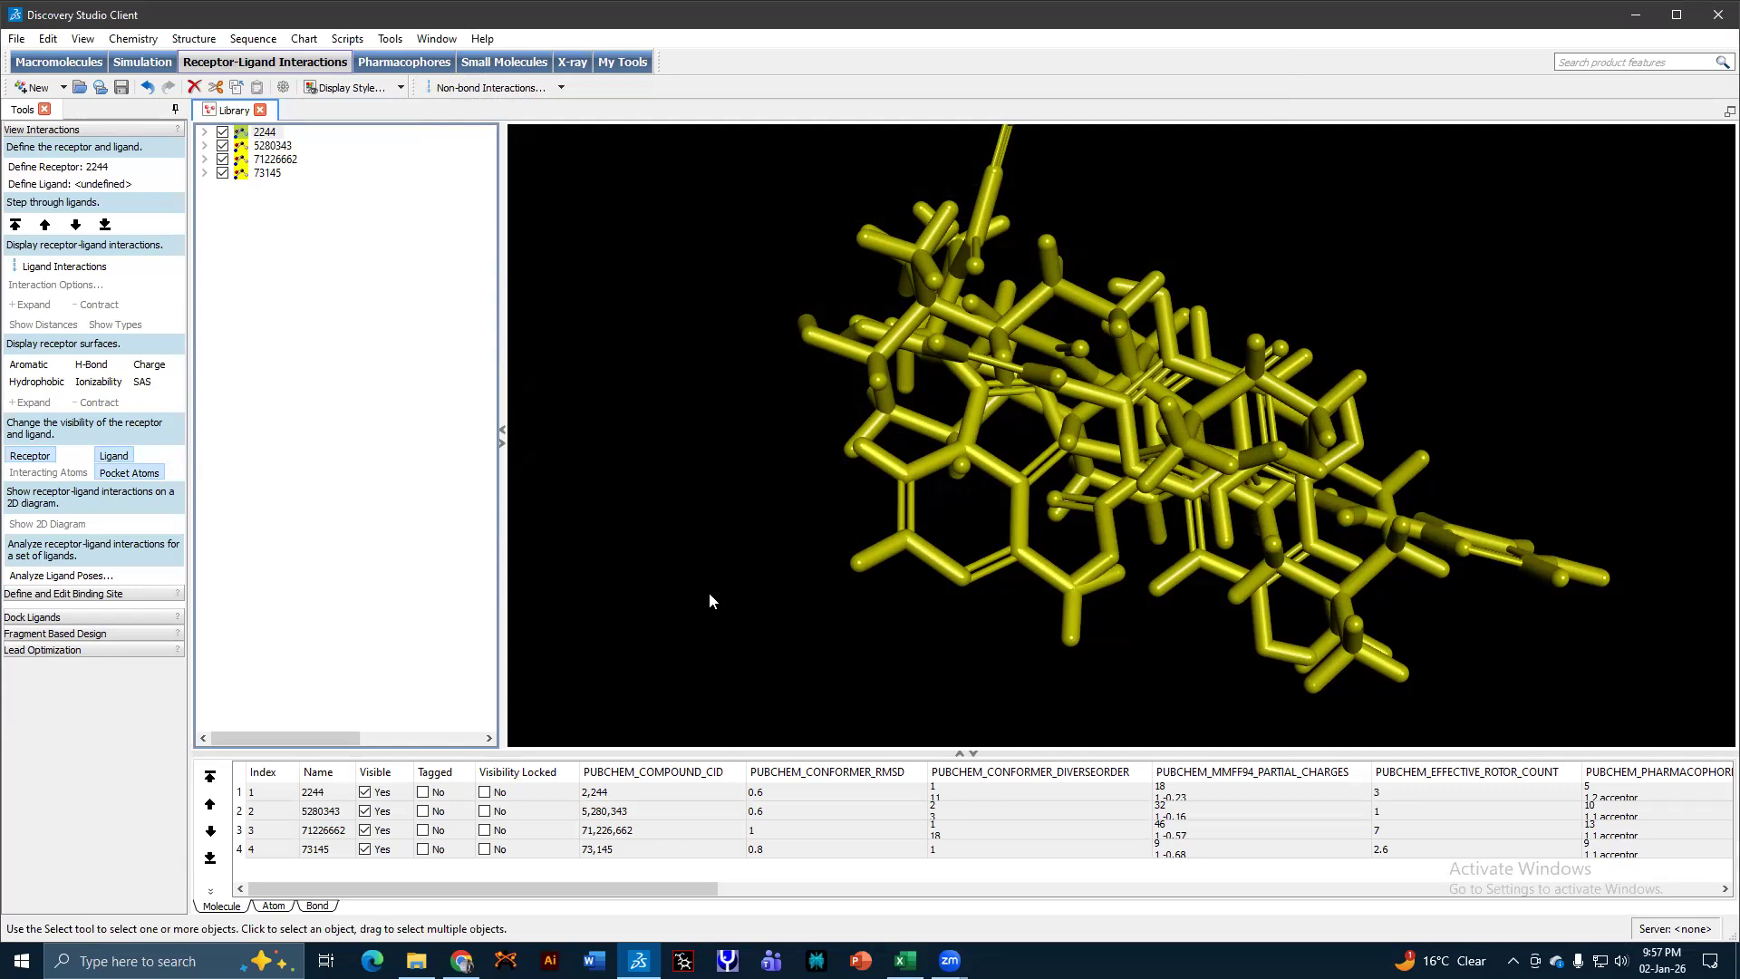
Close Discovery Studio, reopen it with 1E2K (1).pdb from the Docking_JAN26 folder, and dismiss the welcome page.
{"action": "left_click", "coordinate": [1716, 13]}
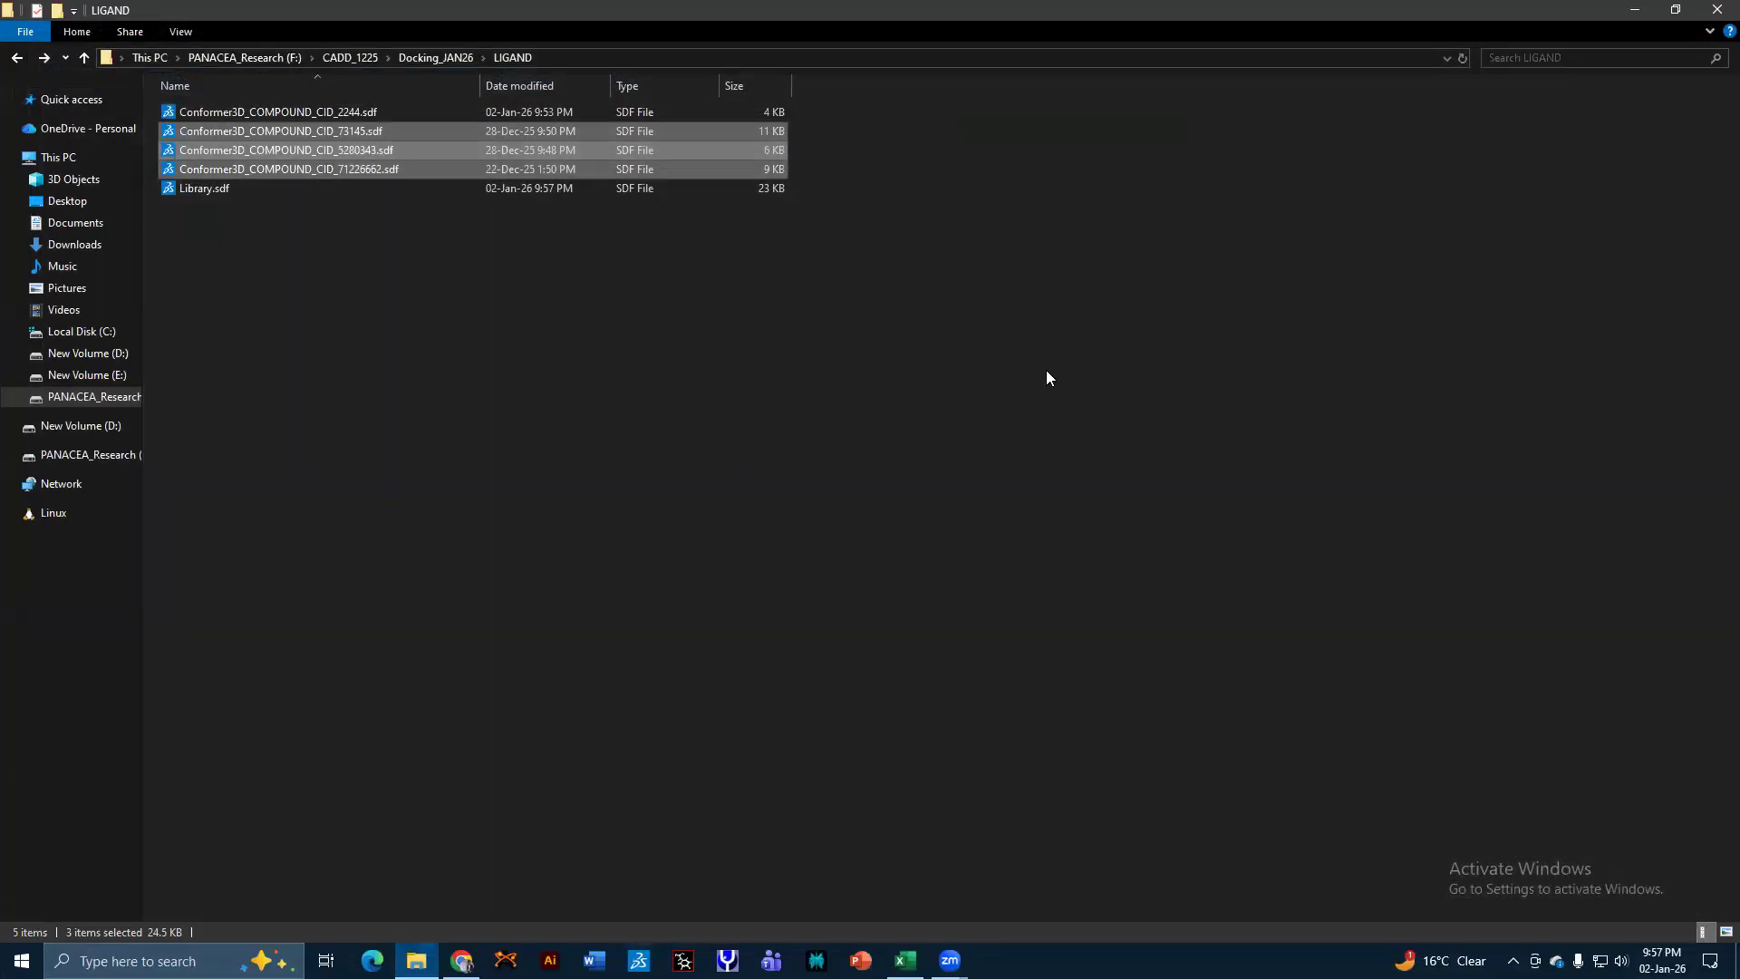
{"action": "left_click", "coordinate": [299, 190]}
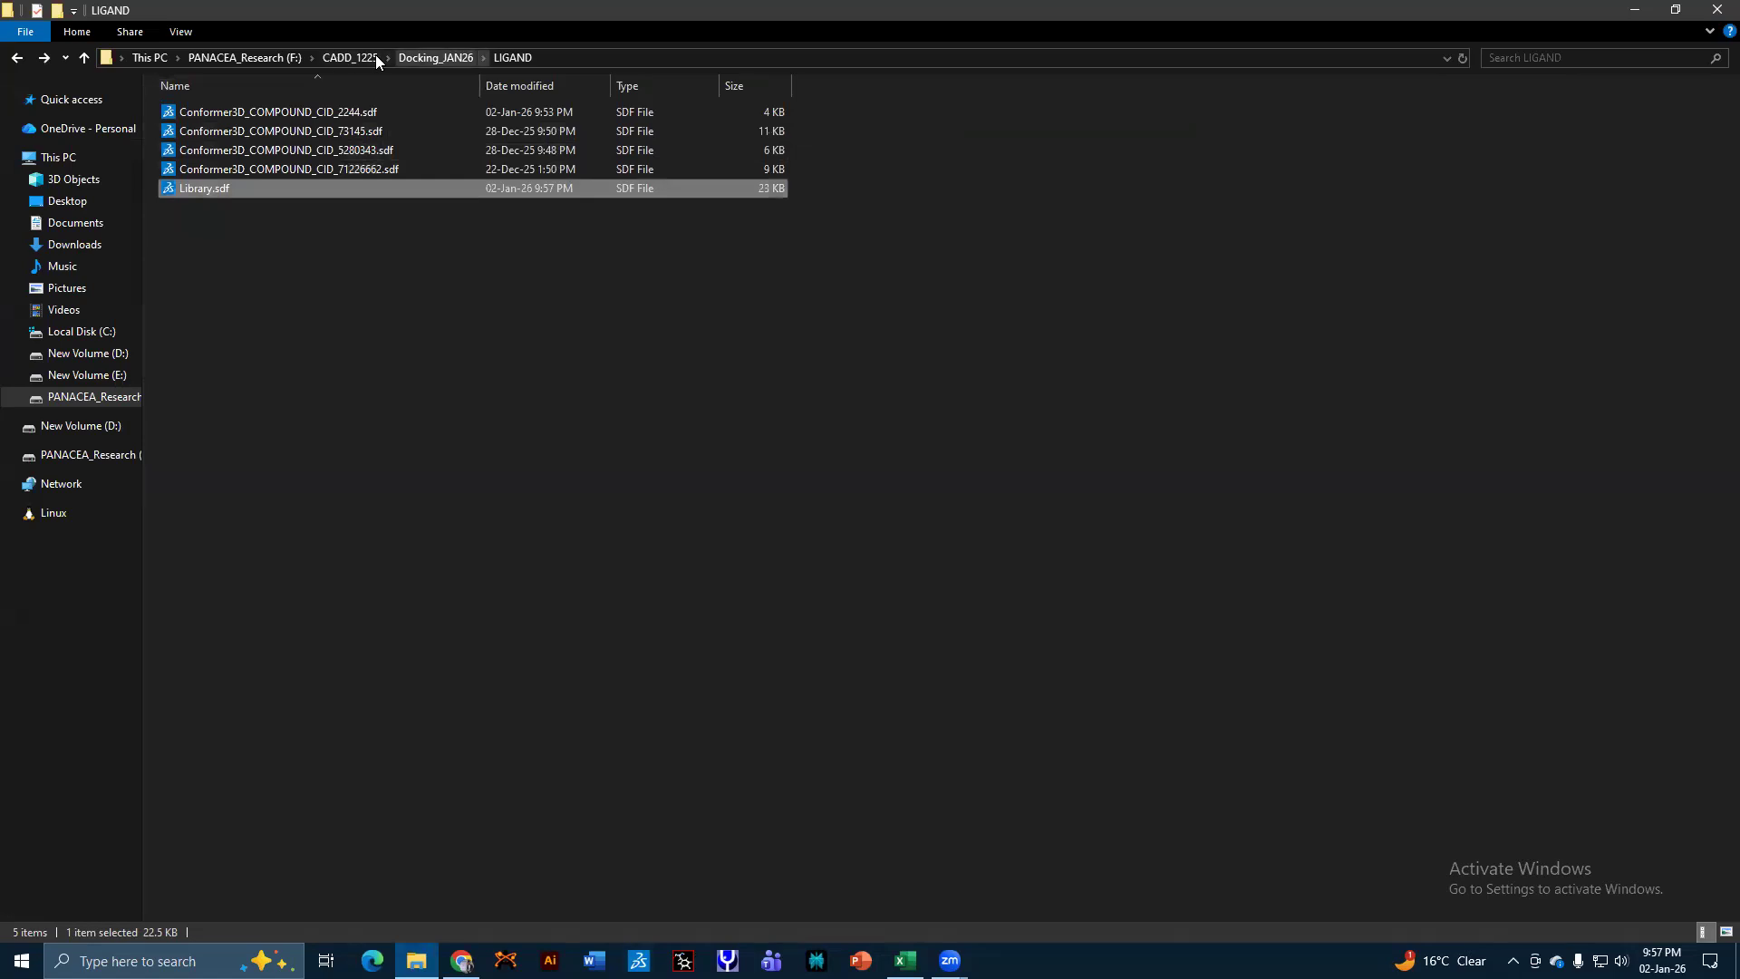
{"action": "key", "text": "alt+Up"}
{"action": "left_click", "coordinate": [229, 129]}
{"action": "left_click", "coordinate": [209, 130]}
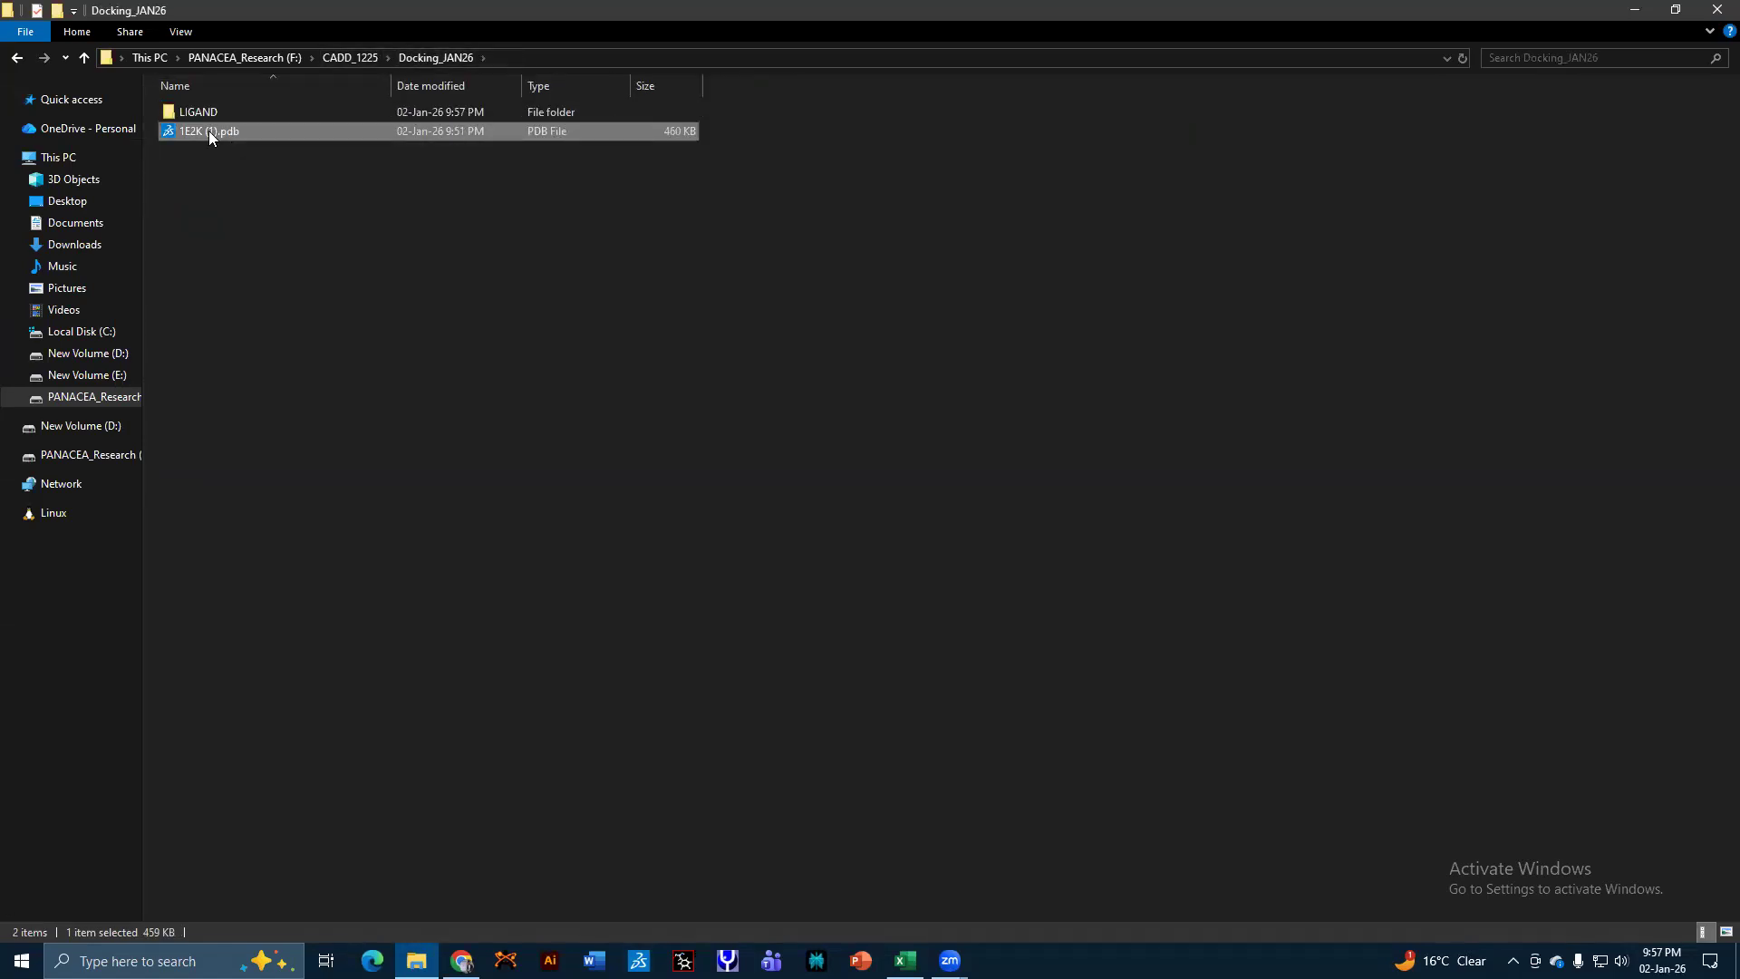
{"action": "double_click", "coordinate": [309, 129]}
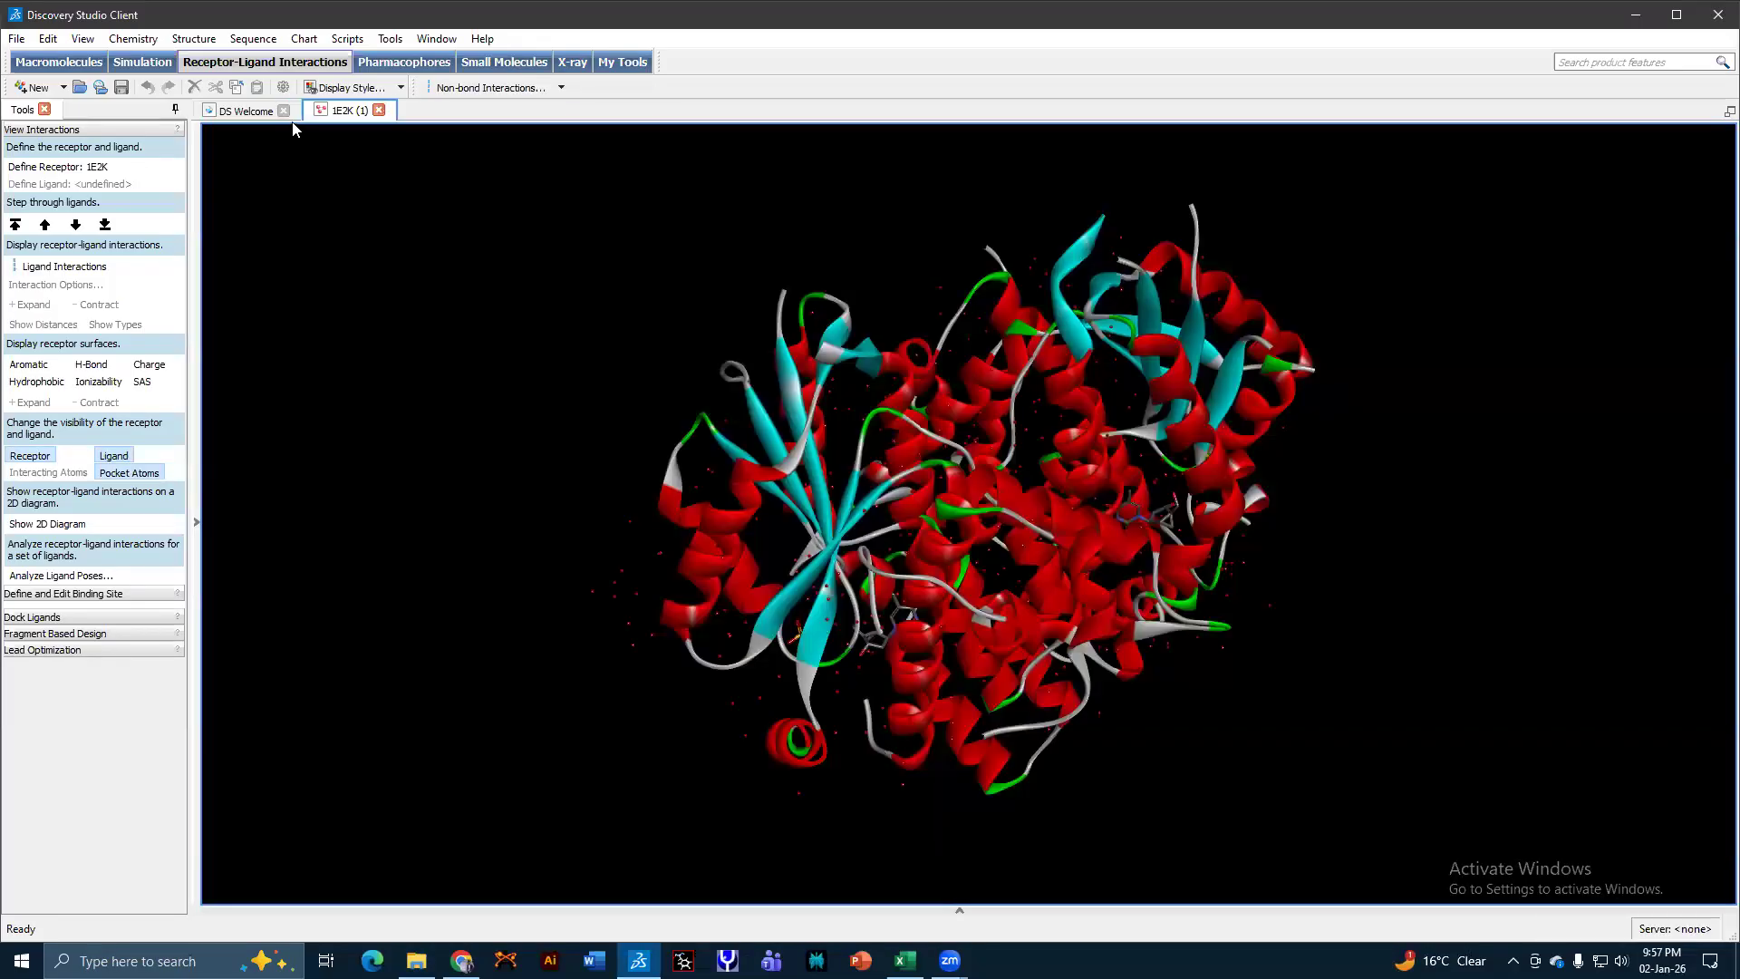
{"action": "left_click", "coordinate": [283, 111]}
Display the hierarchy of the 1E2K structure and delete its Water group.
{"action": "key", "text": "ctrl+h"}
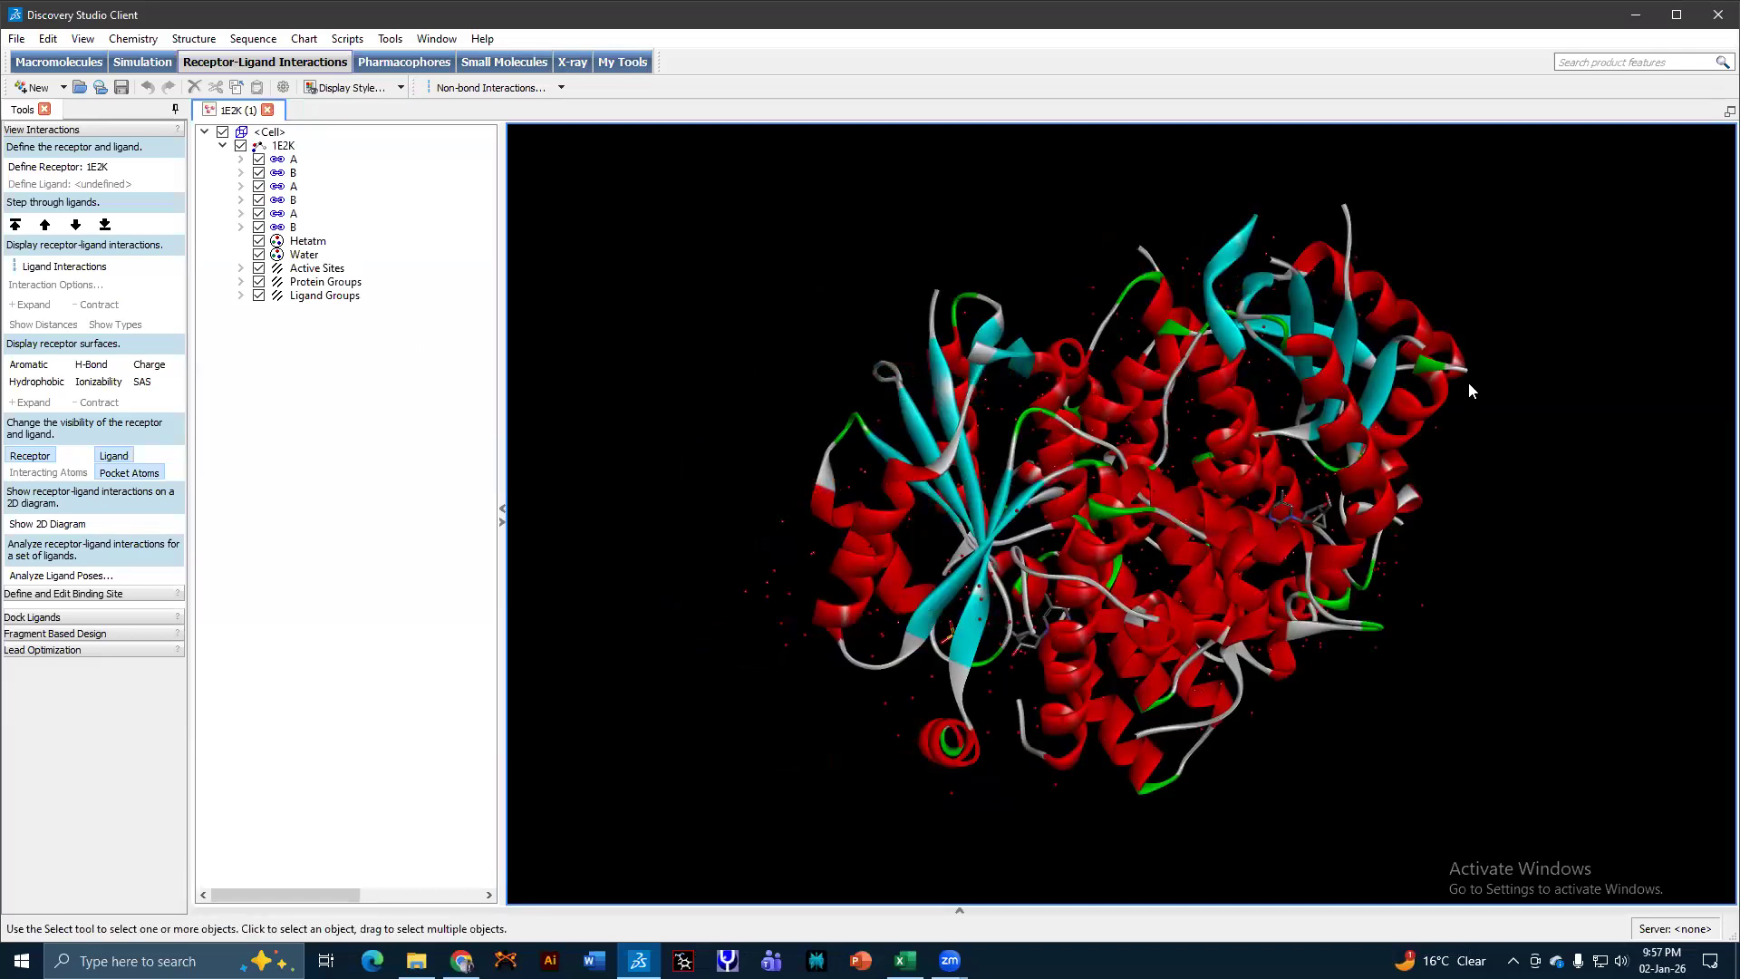
{"action": "right_click_drag", "start_coordinate": [1463, 394], "coordinate": [1513, 393]}
{"action": "right_click_drag", "start_coordinate": [1492, 297], "coordinate": [837, 298]}
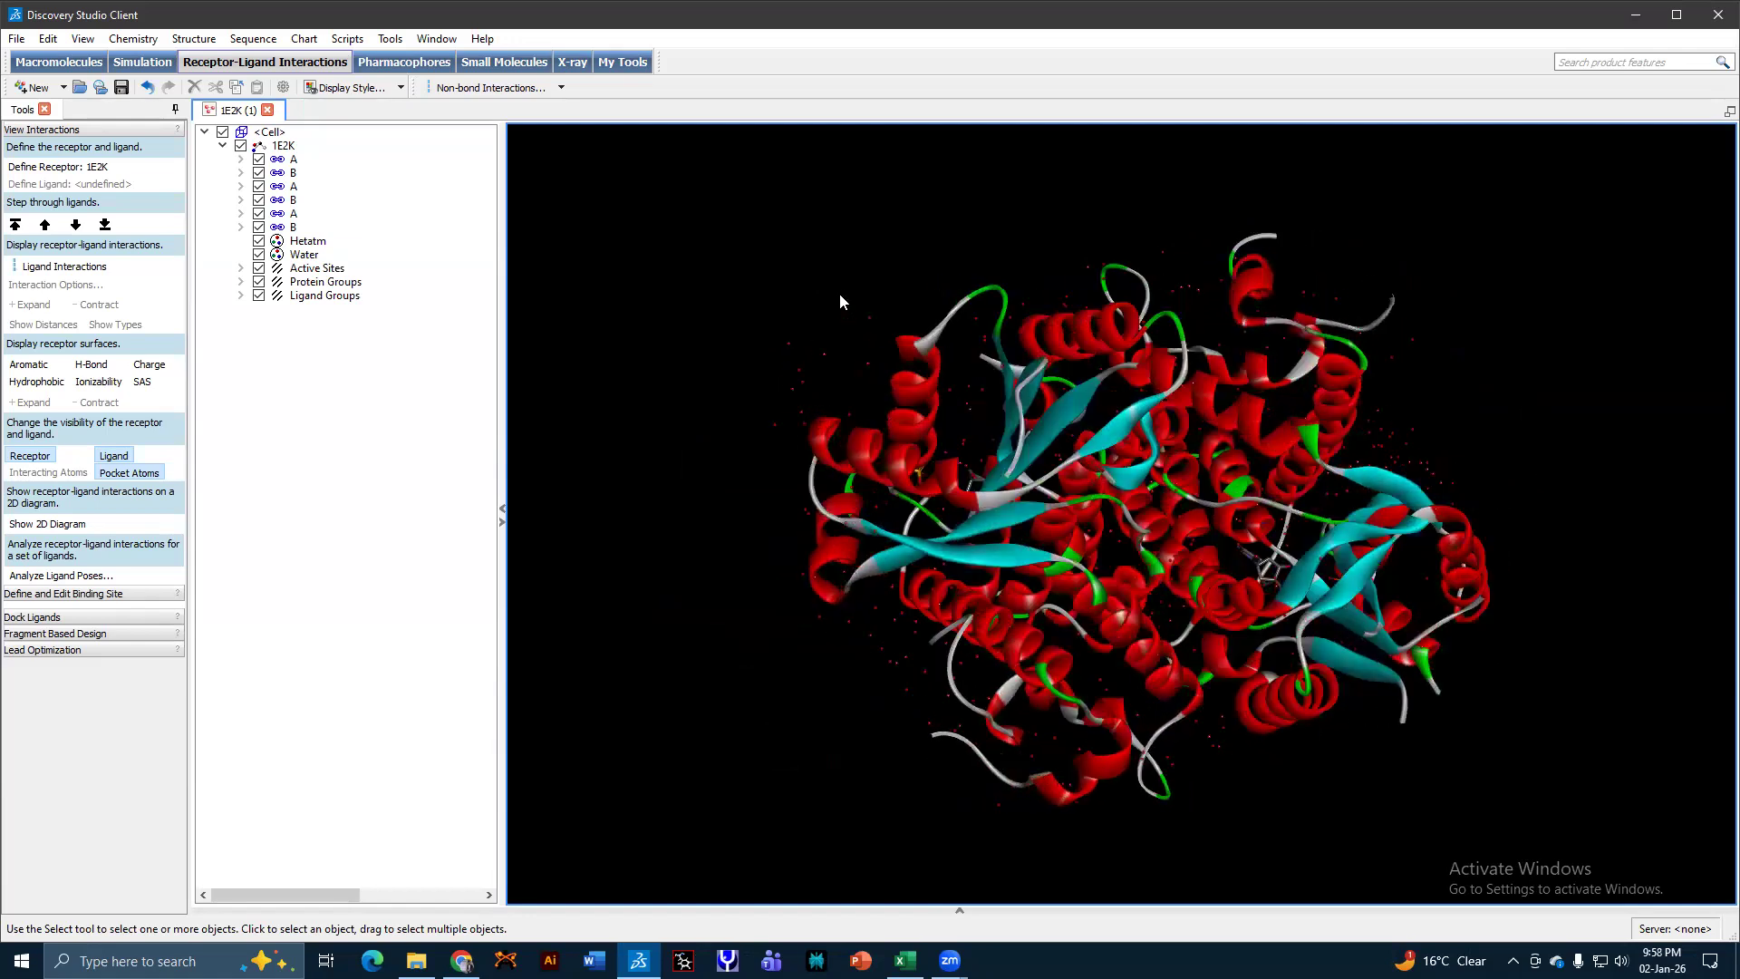
{"action": "left_click", "coordinate": [302, 255]}
{"action": "key", "text": "Delete"}
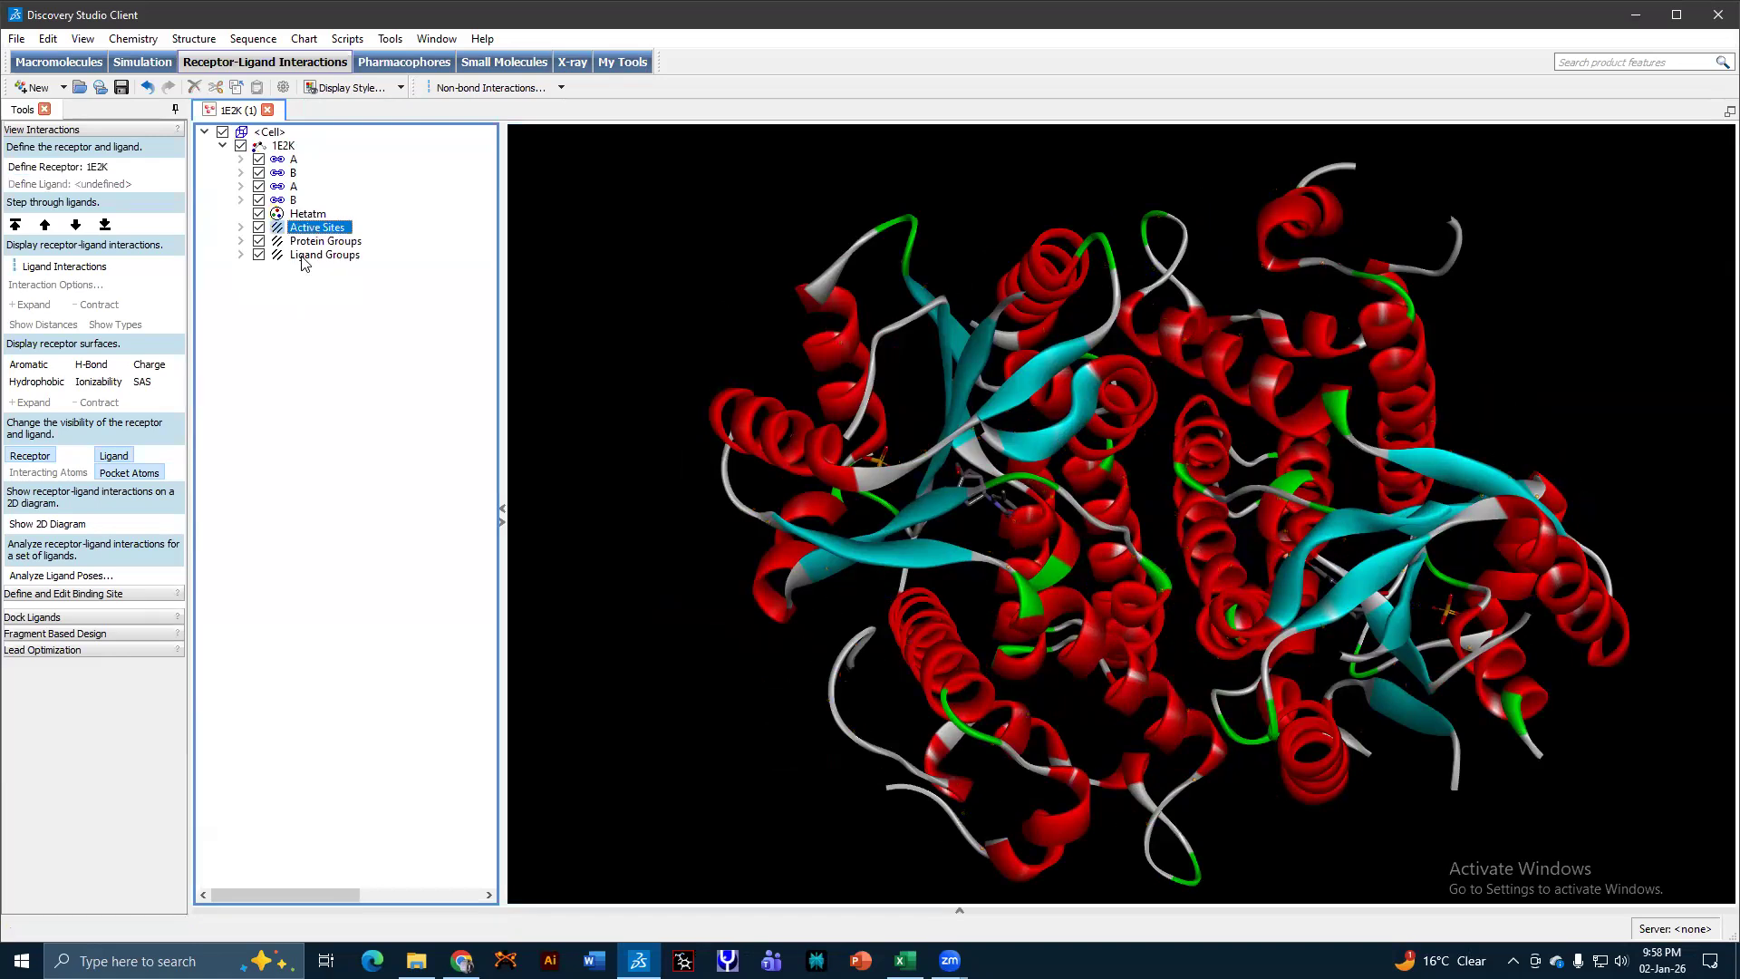
Delete both B entries, the second A entry and the Hetatm group from the 1E2K hierarchy, leaving only protein chain A.
{"action": "left_click", "coordinate": [293, 172]}
{"action": "key", "text": "Delete"}
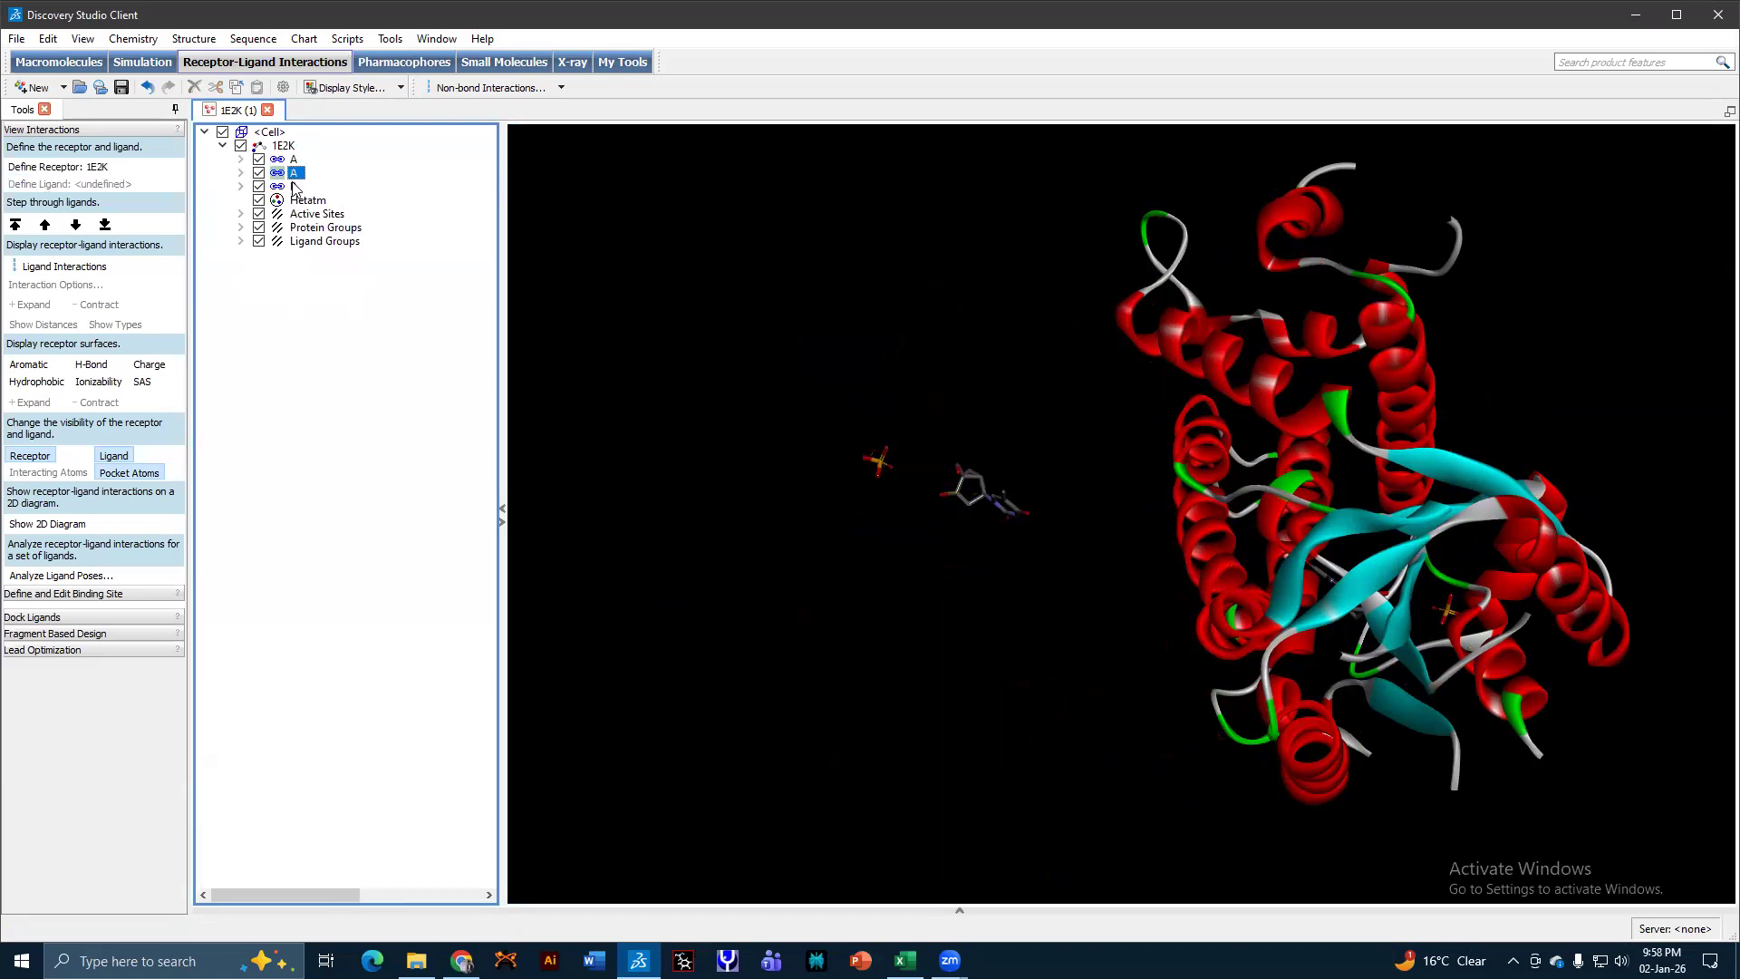
{"action": "left_click", "coordinate": [293, 186]}
{"action": "key", "text": "Delete"}
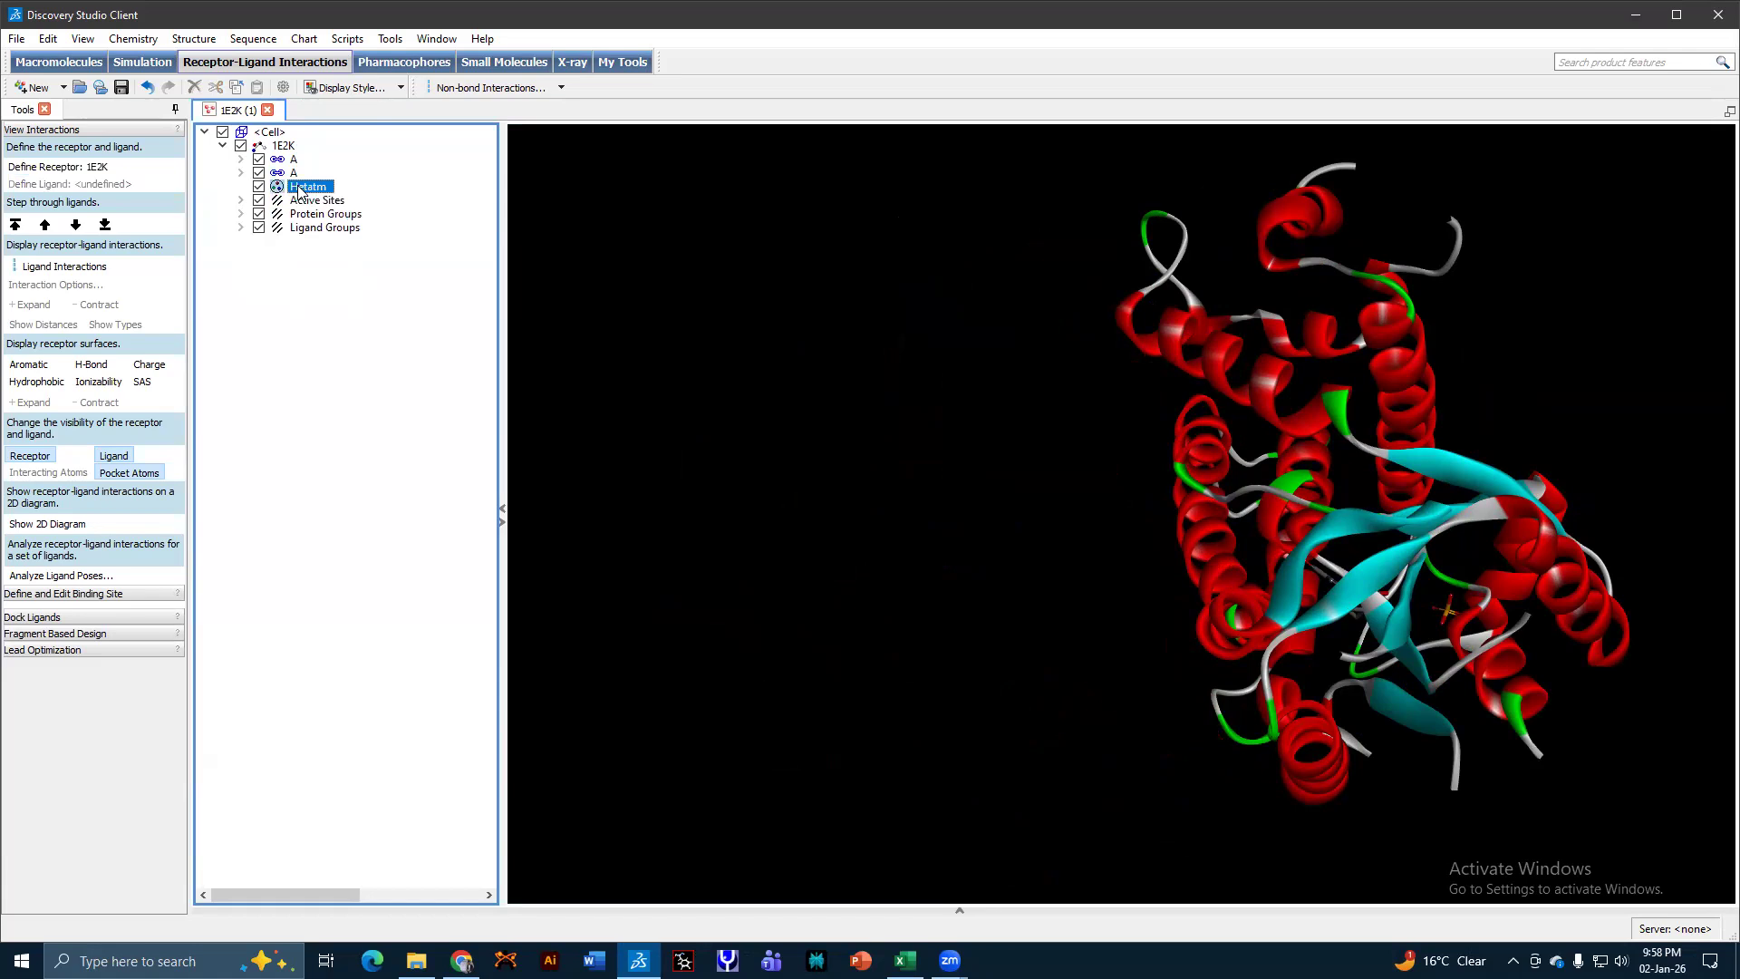
{"action": "left_click", "coordinate": [306, 188]}
{"action": "key", "text": "Delete"}
{"action": "right_click_drag", "start_coordinate": [1266, 260], "coordinate": [1033, 339]}
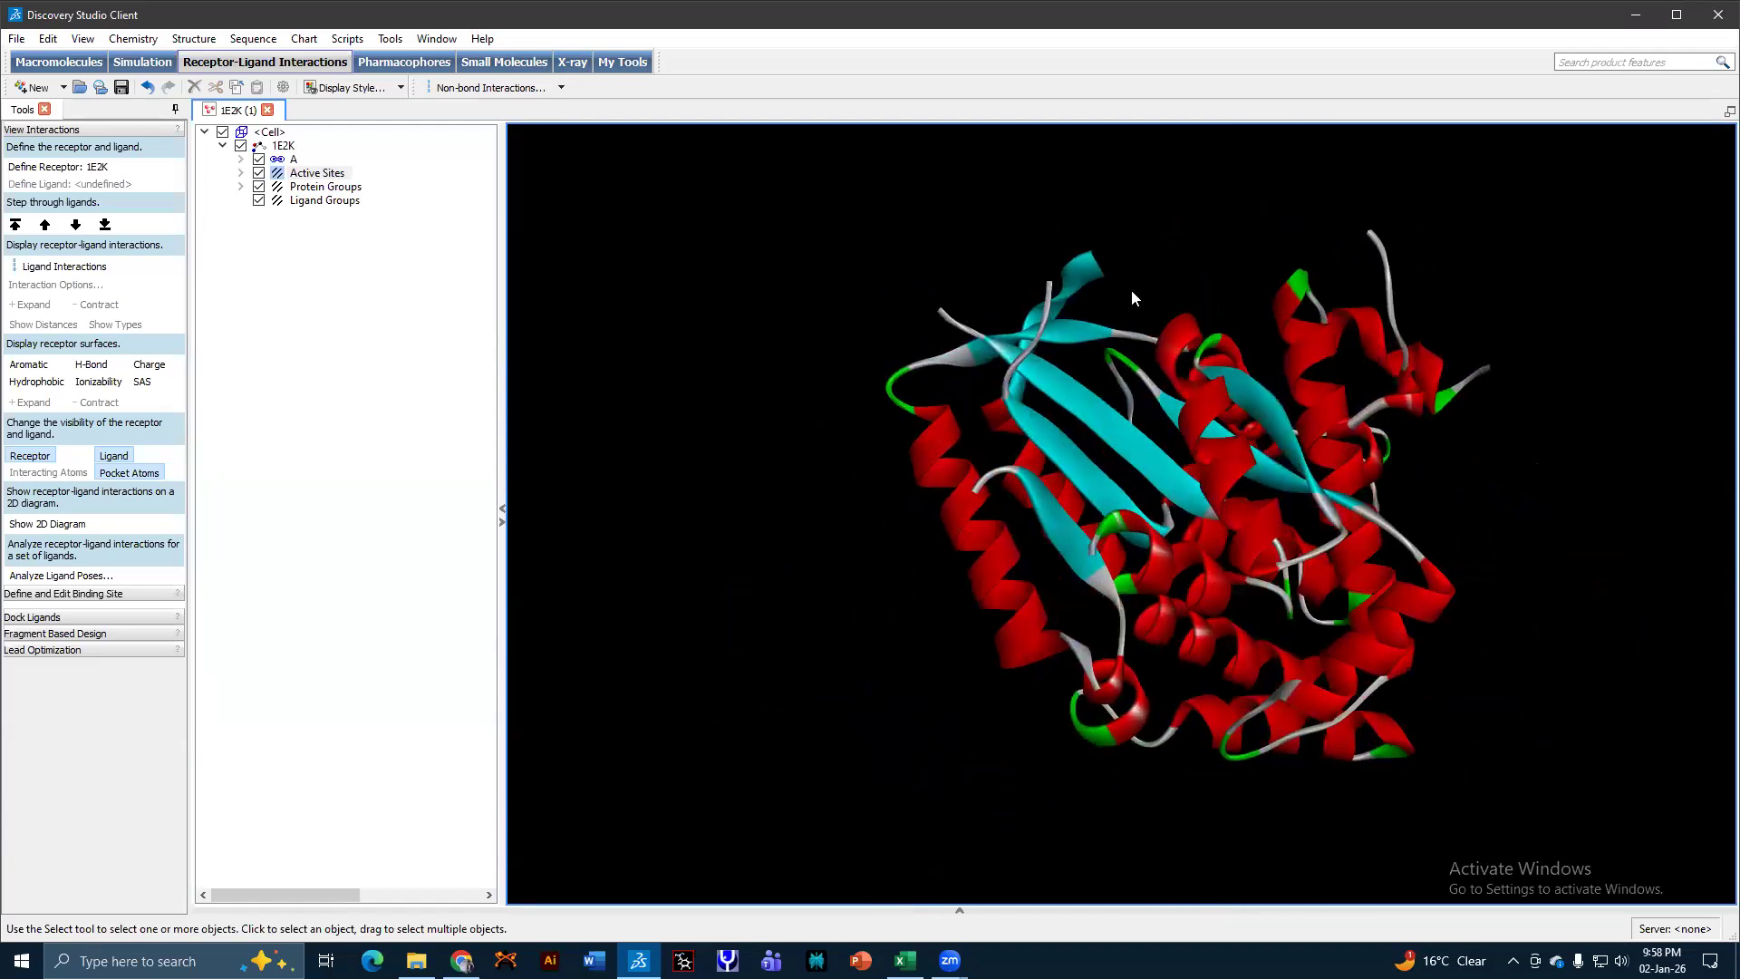
Highlight the Active Sites group and examine where its residues lie on the chain A structure from several angles.
{"action": "left_click", "coordinate": [335, 175]}
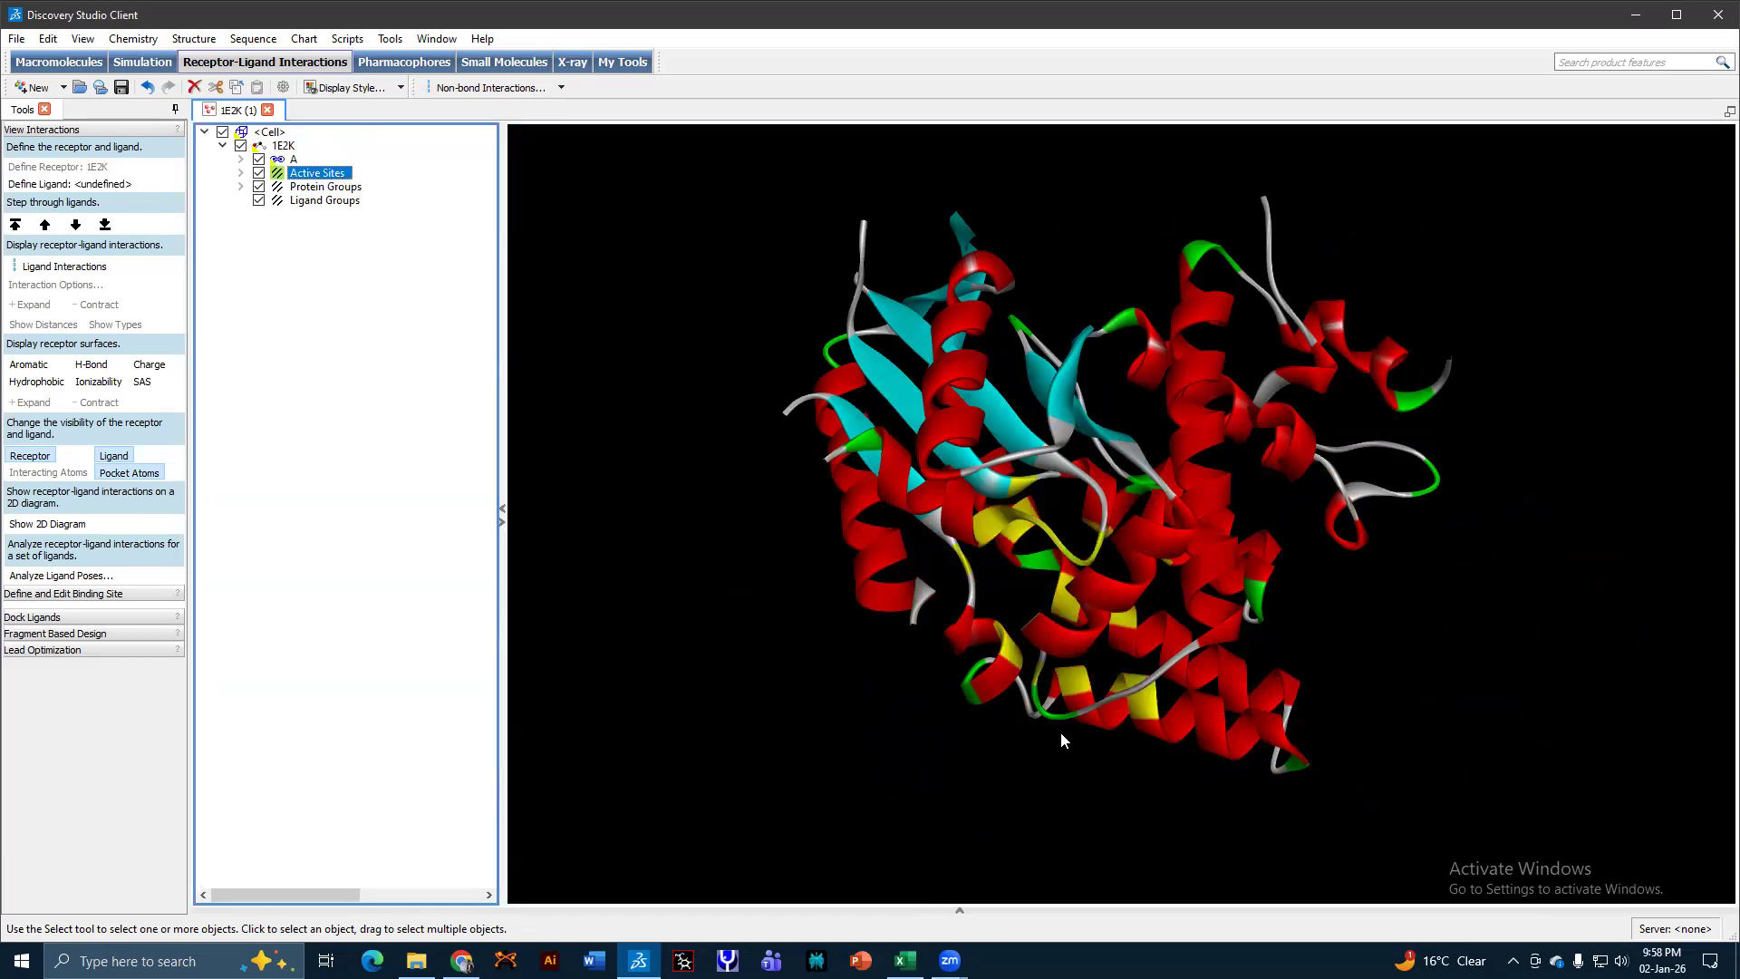
{"action": "right_click_drag", "start_coordinate": [716, 644], "coordinate": [778, 568]}
{"action": "middle_click_drag", "start_coordinate": [1079, 428], "coordinate": [1051, 551]}
{"action": "right_click_drag", "start_coordinate": [789, 557], "coordinate": [818, 490]}
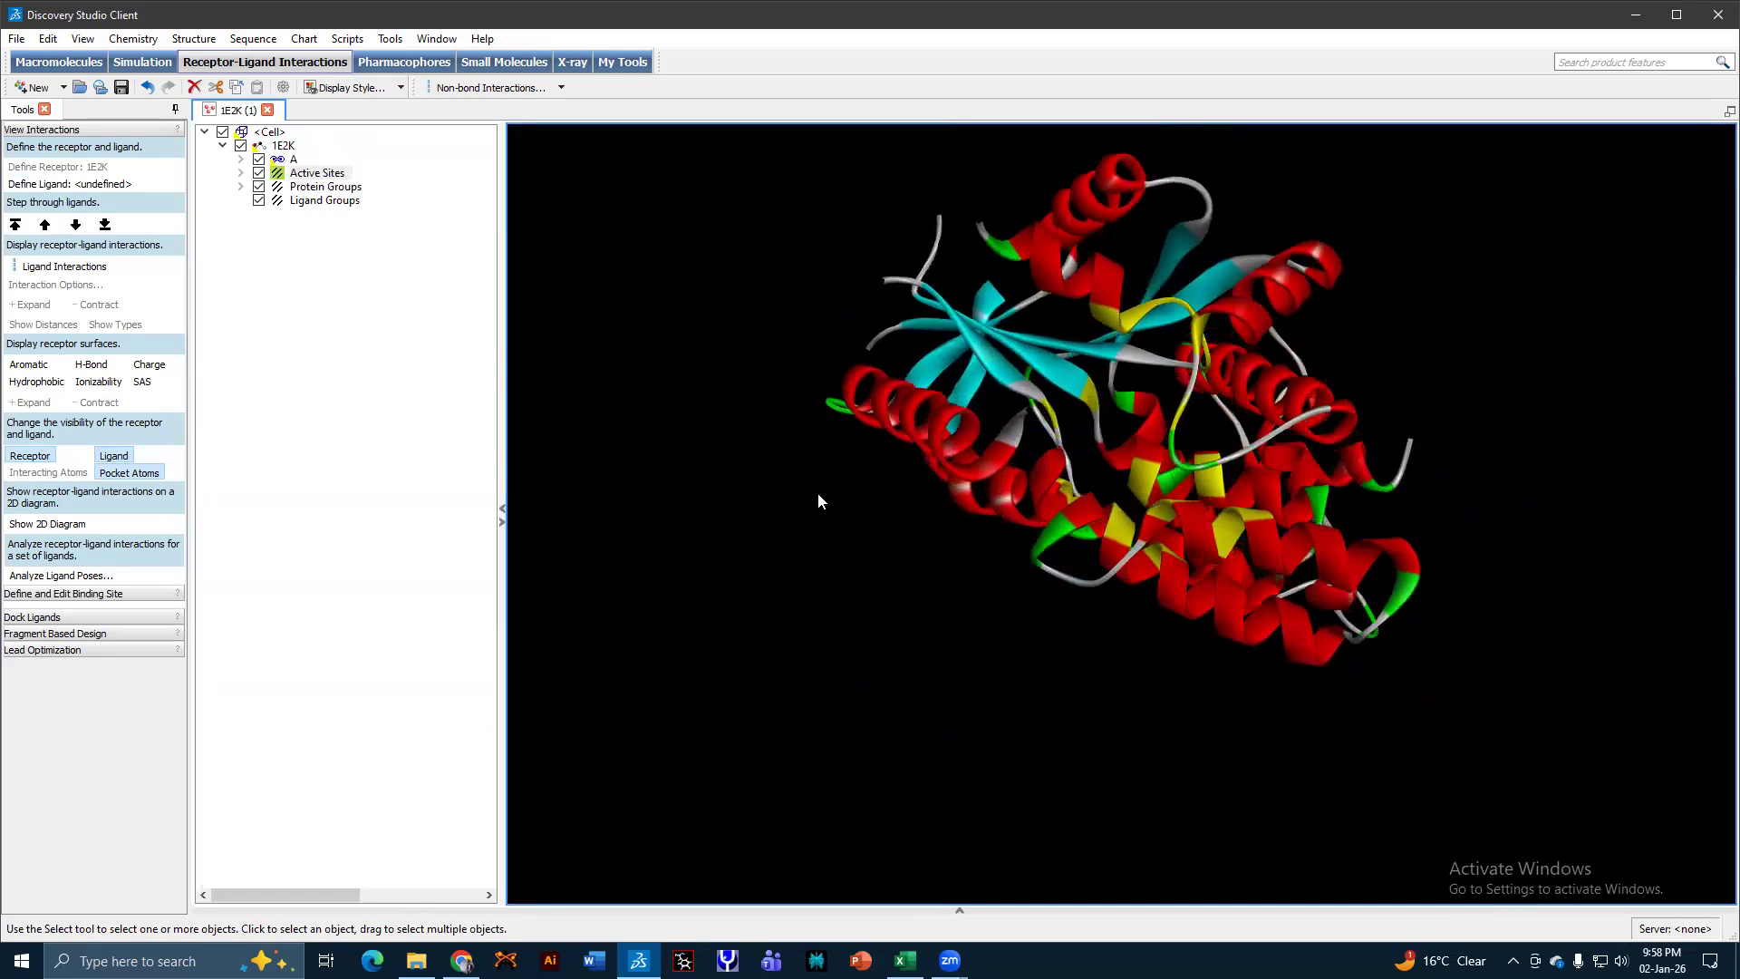
{"action": "middle_click_drag", "start_coordinate": [888, 470], "coordinate": [870, 573]}
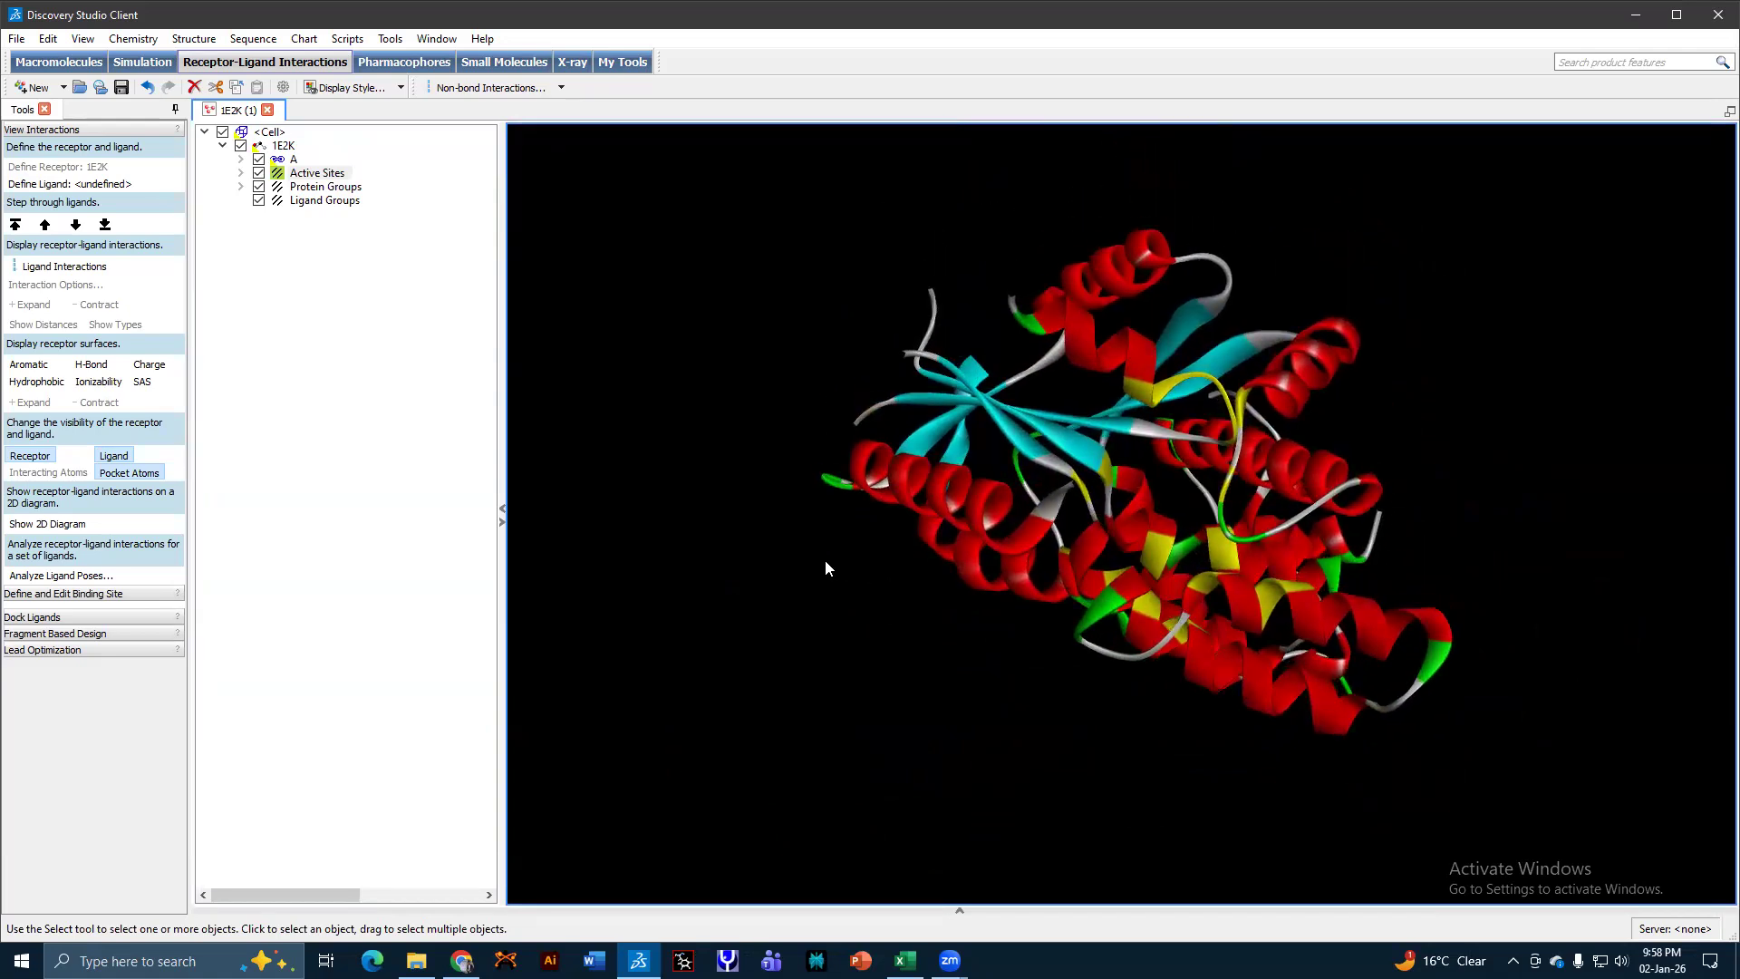
{"action": "scroll", "coordinate": [818, 562], "scroll_direction": "up", "scroll_amount": 2}
{"action": "scroll", "coordinate": [818, 569], "scroll_direction": "up", "scroll_amount": 2}
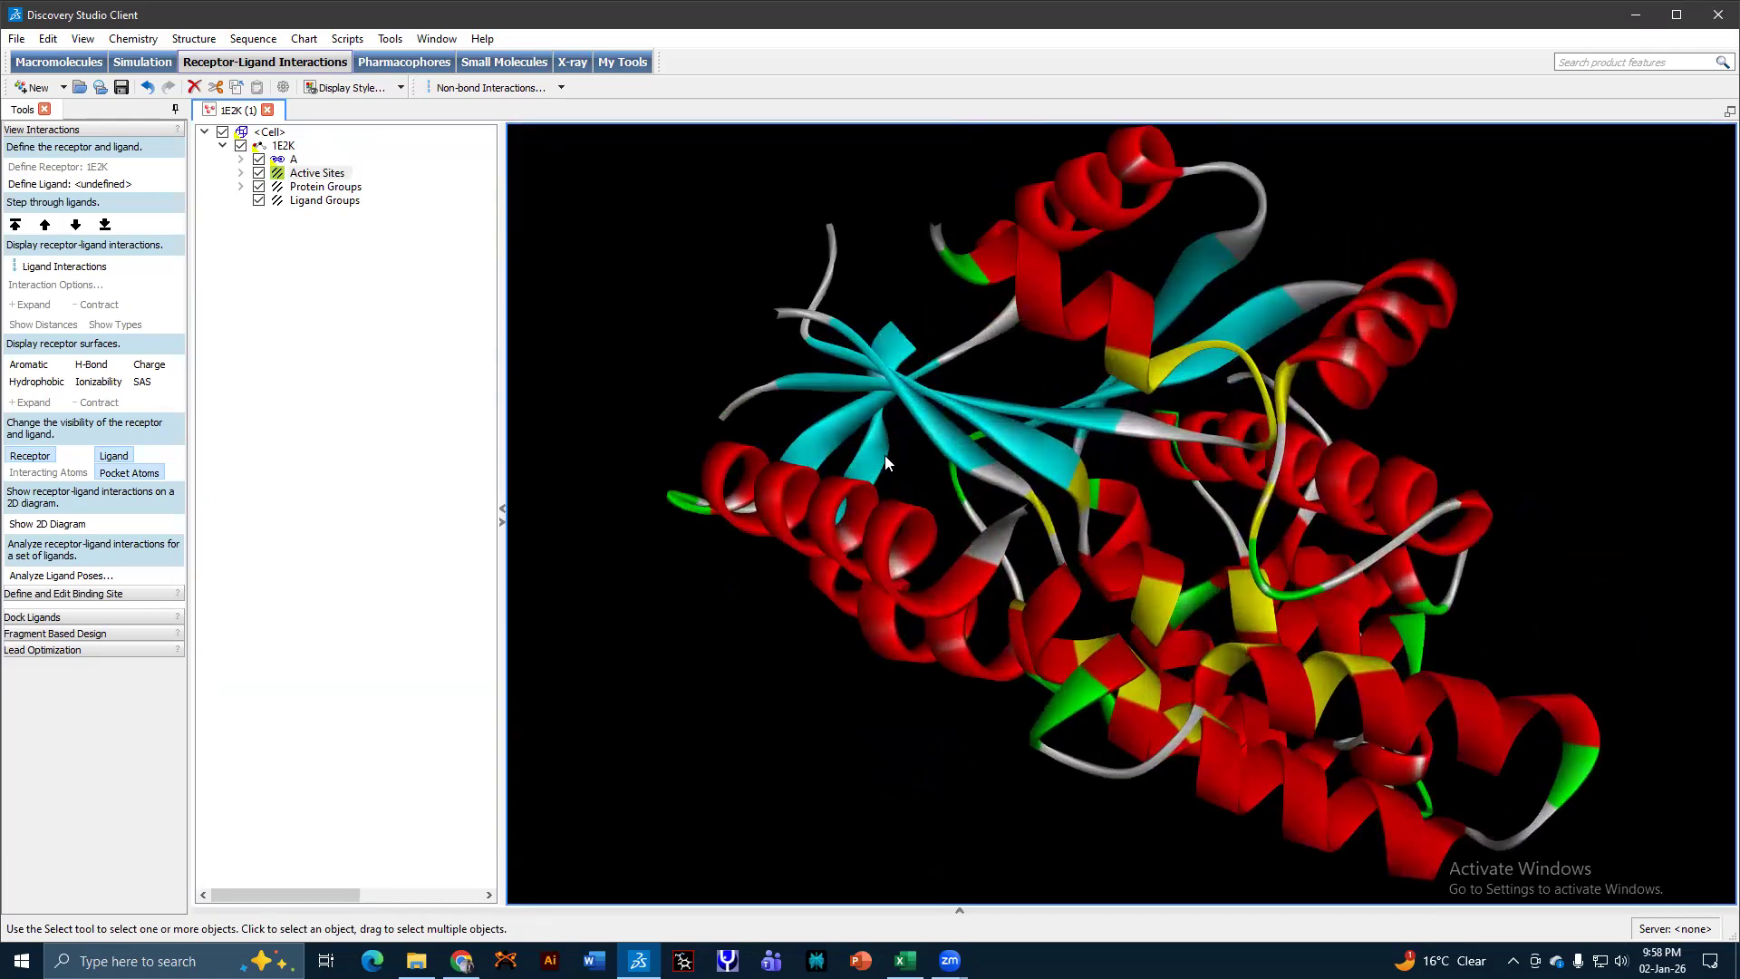
{"action": "right_click_drag", "start_coordinate": [884, 456], "coordinate": [874, 467]}
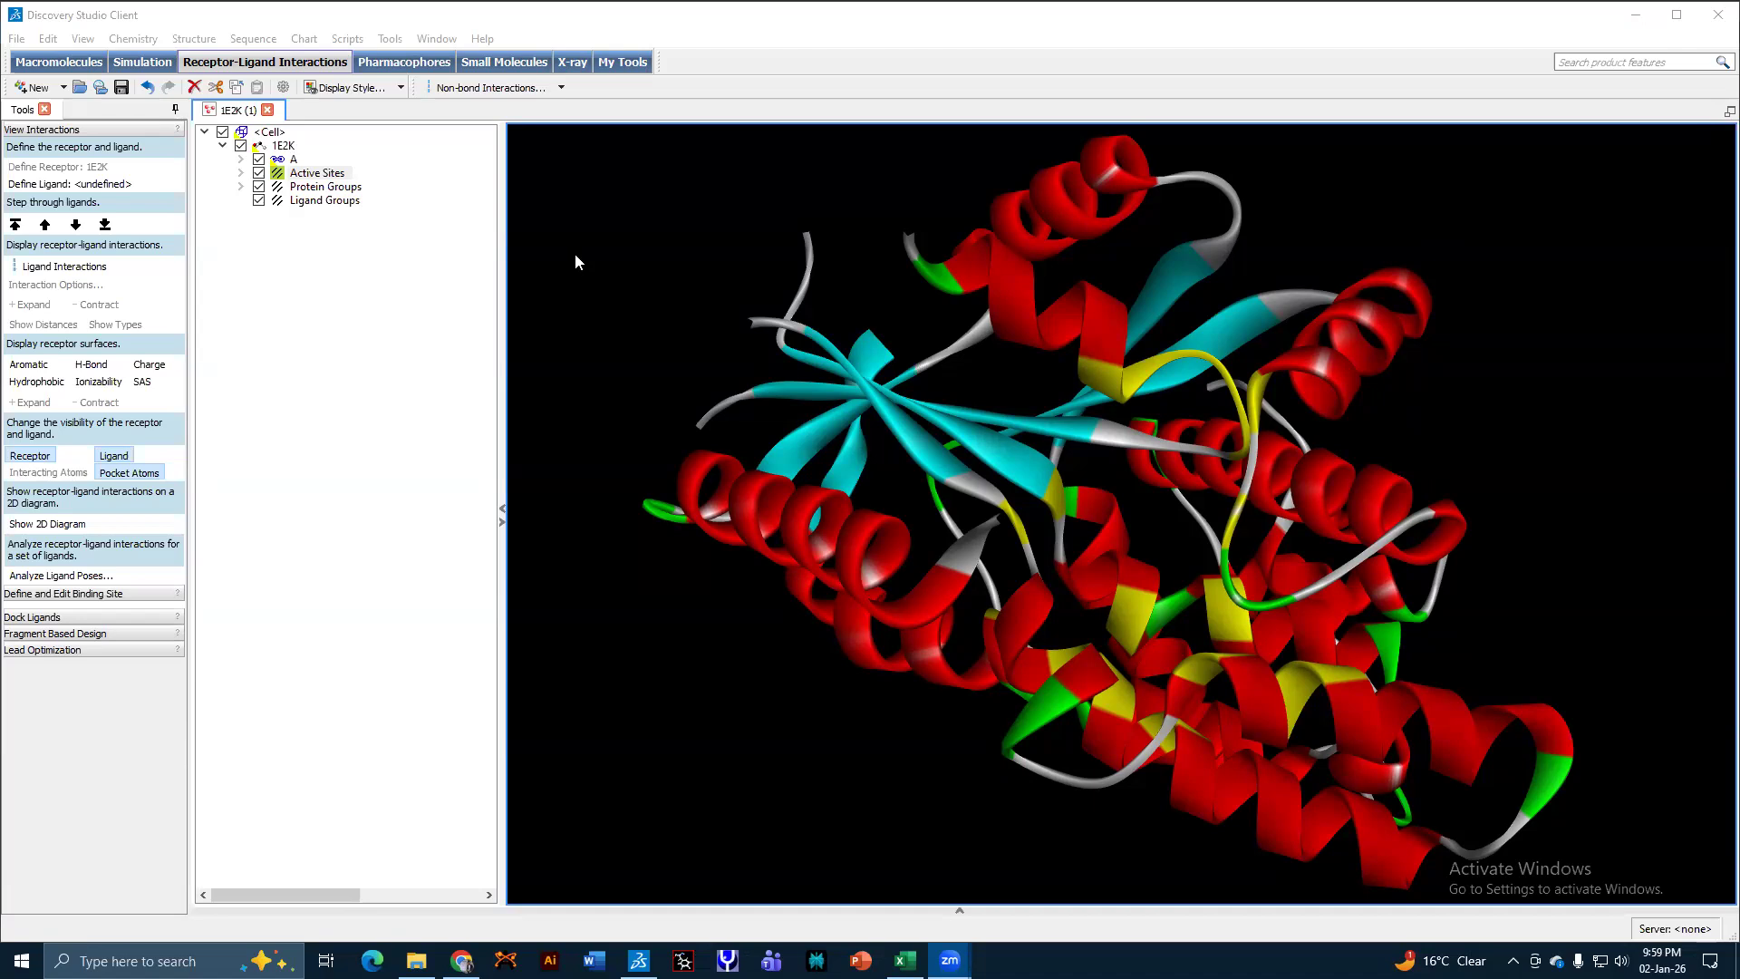
{"action": "left_click", "coordinate": [603, 253]}
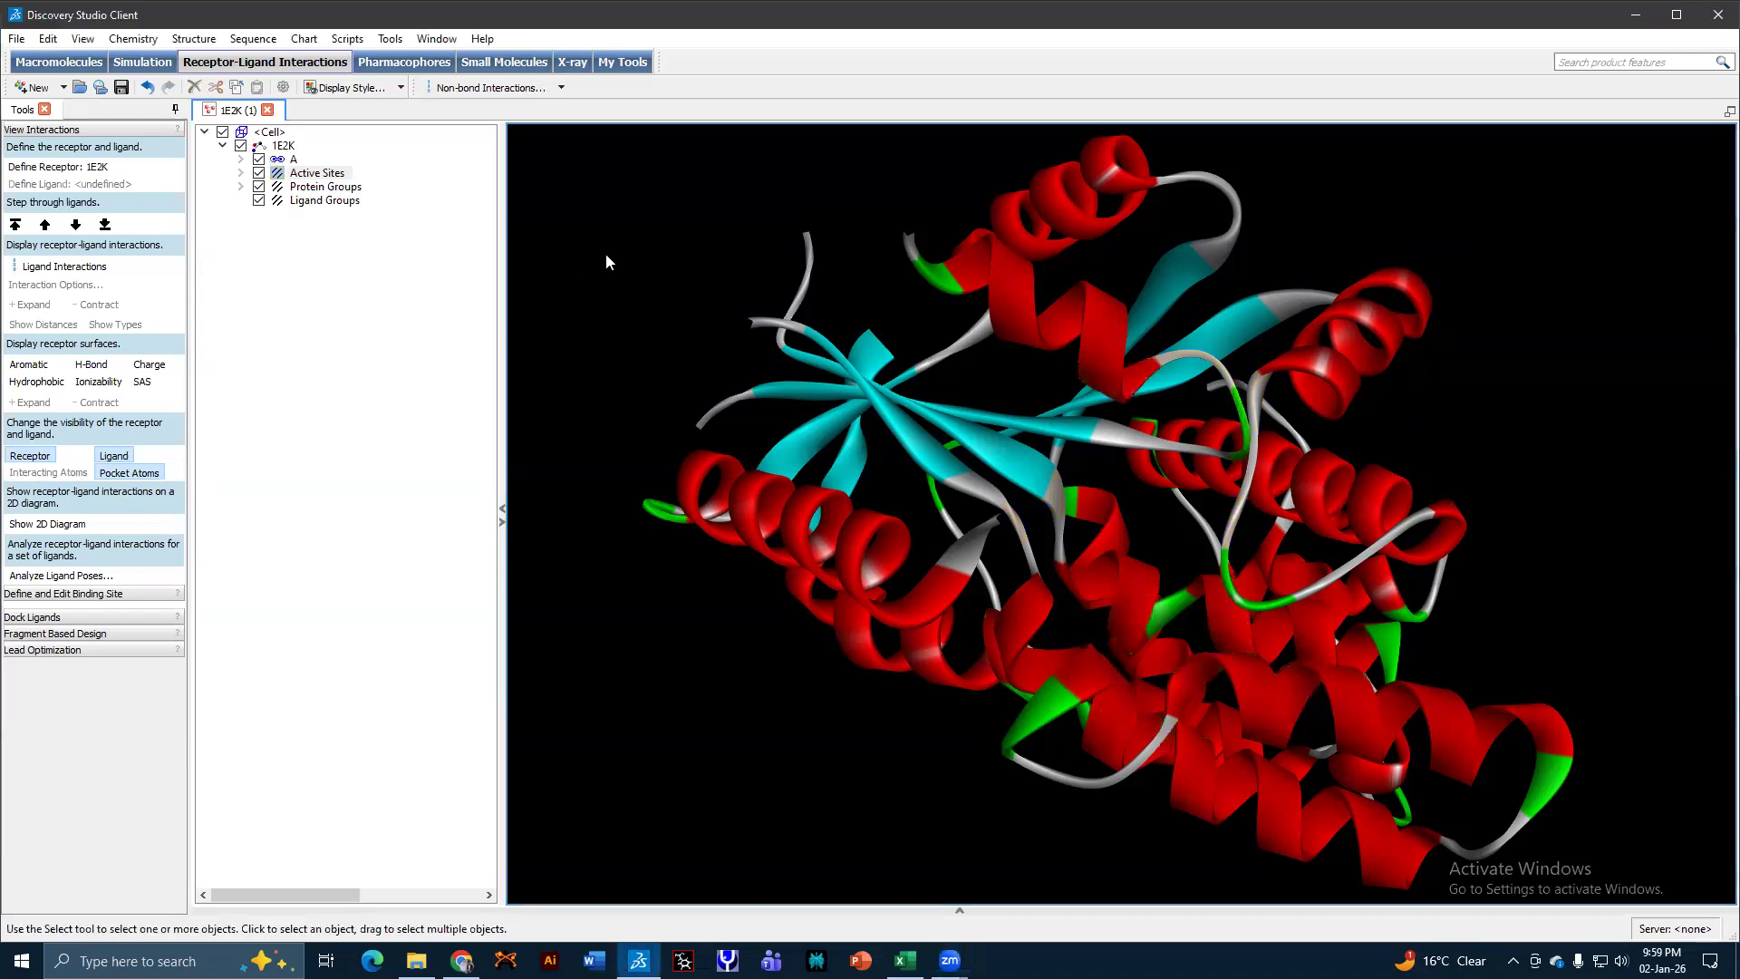
Define the receptor's binding sites from the PDB site records and show the Active Site AC3 sphere alongside AC1.
{"action": "left_click", "coordinate": [64, 130]}
{"action": "left_click", "coordinate": [70, 147]}
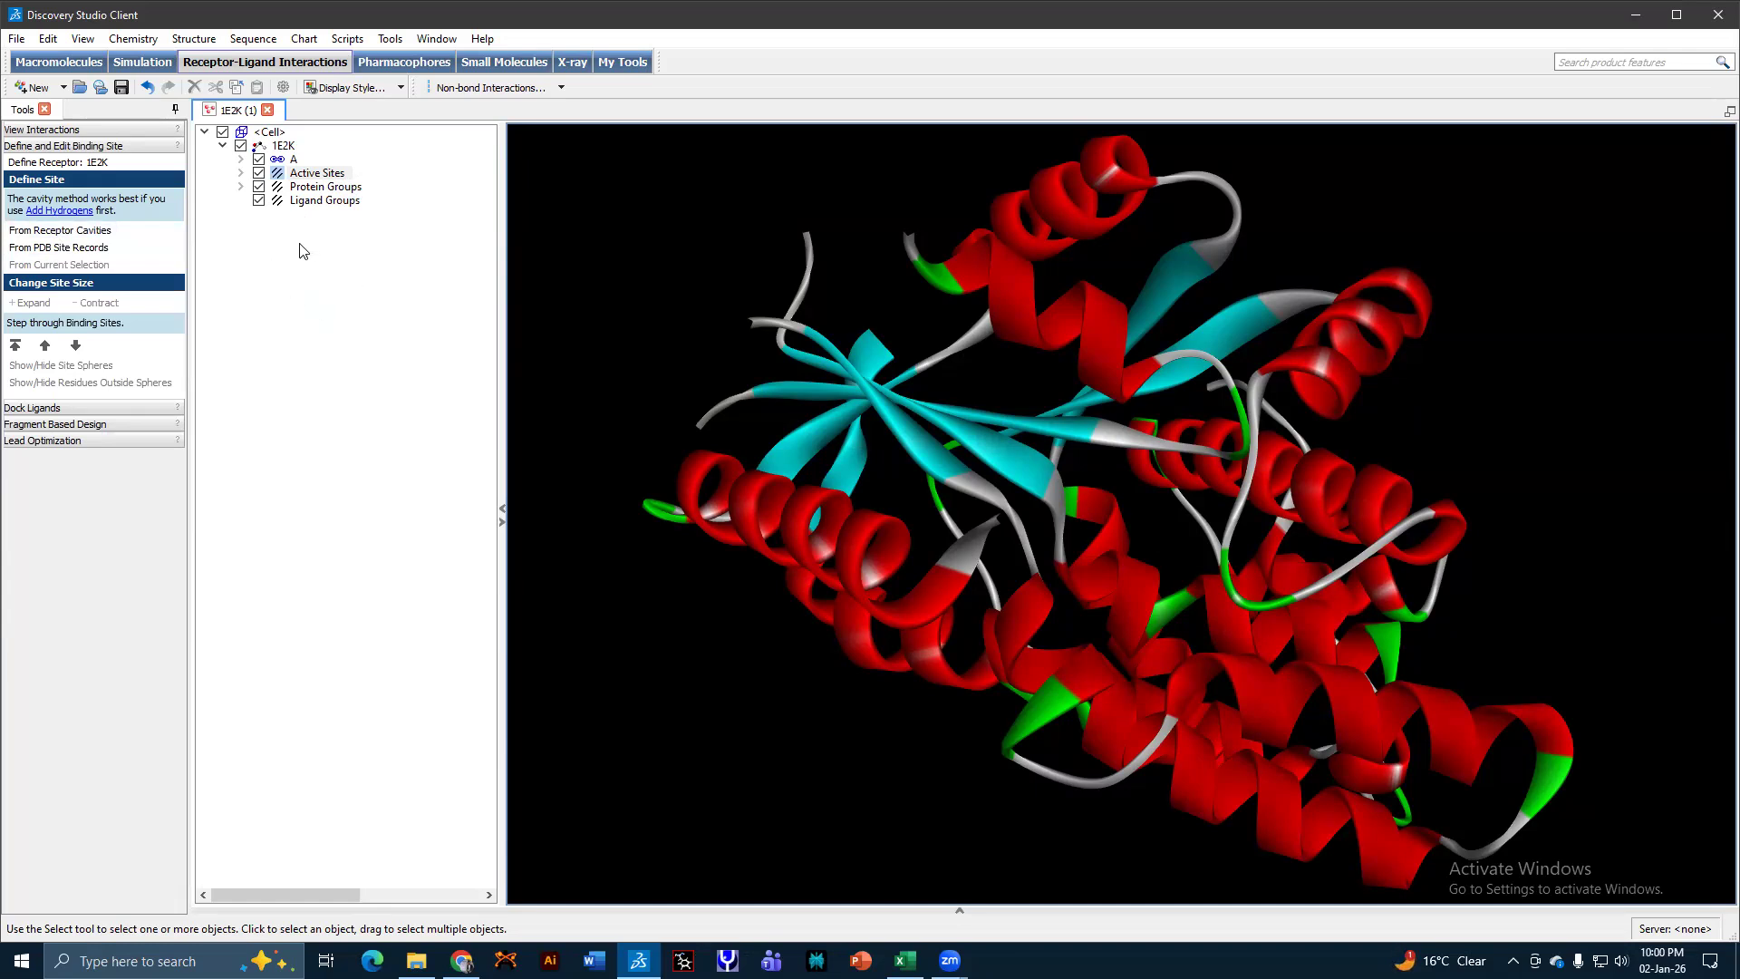
{"action": "left_click", "coordinate": [76, 250]}
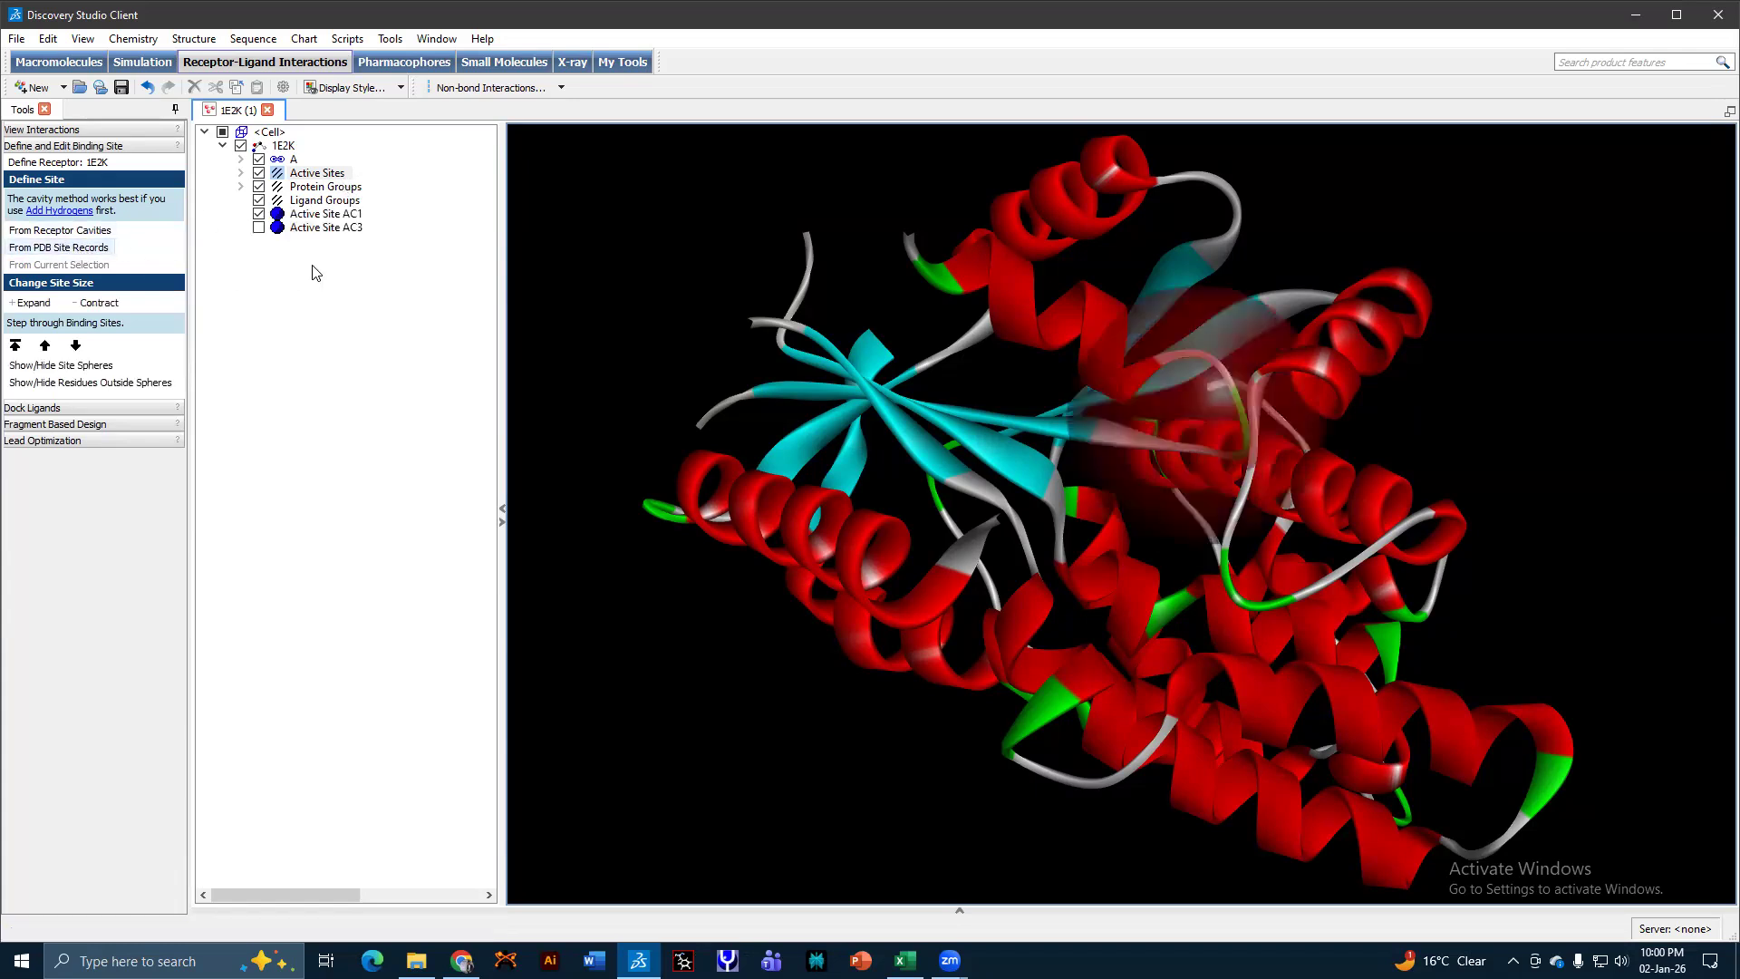
{"action": "left_click", "coordinate": [259, 227]}
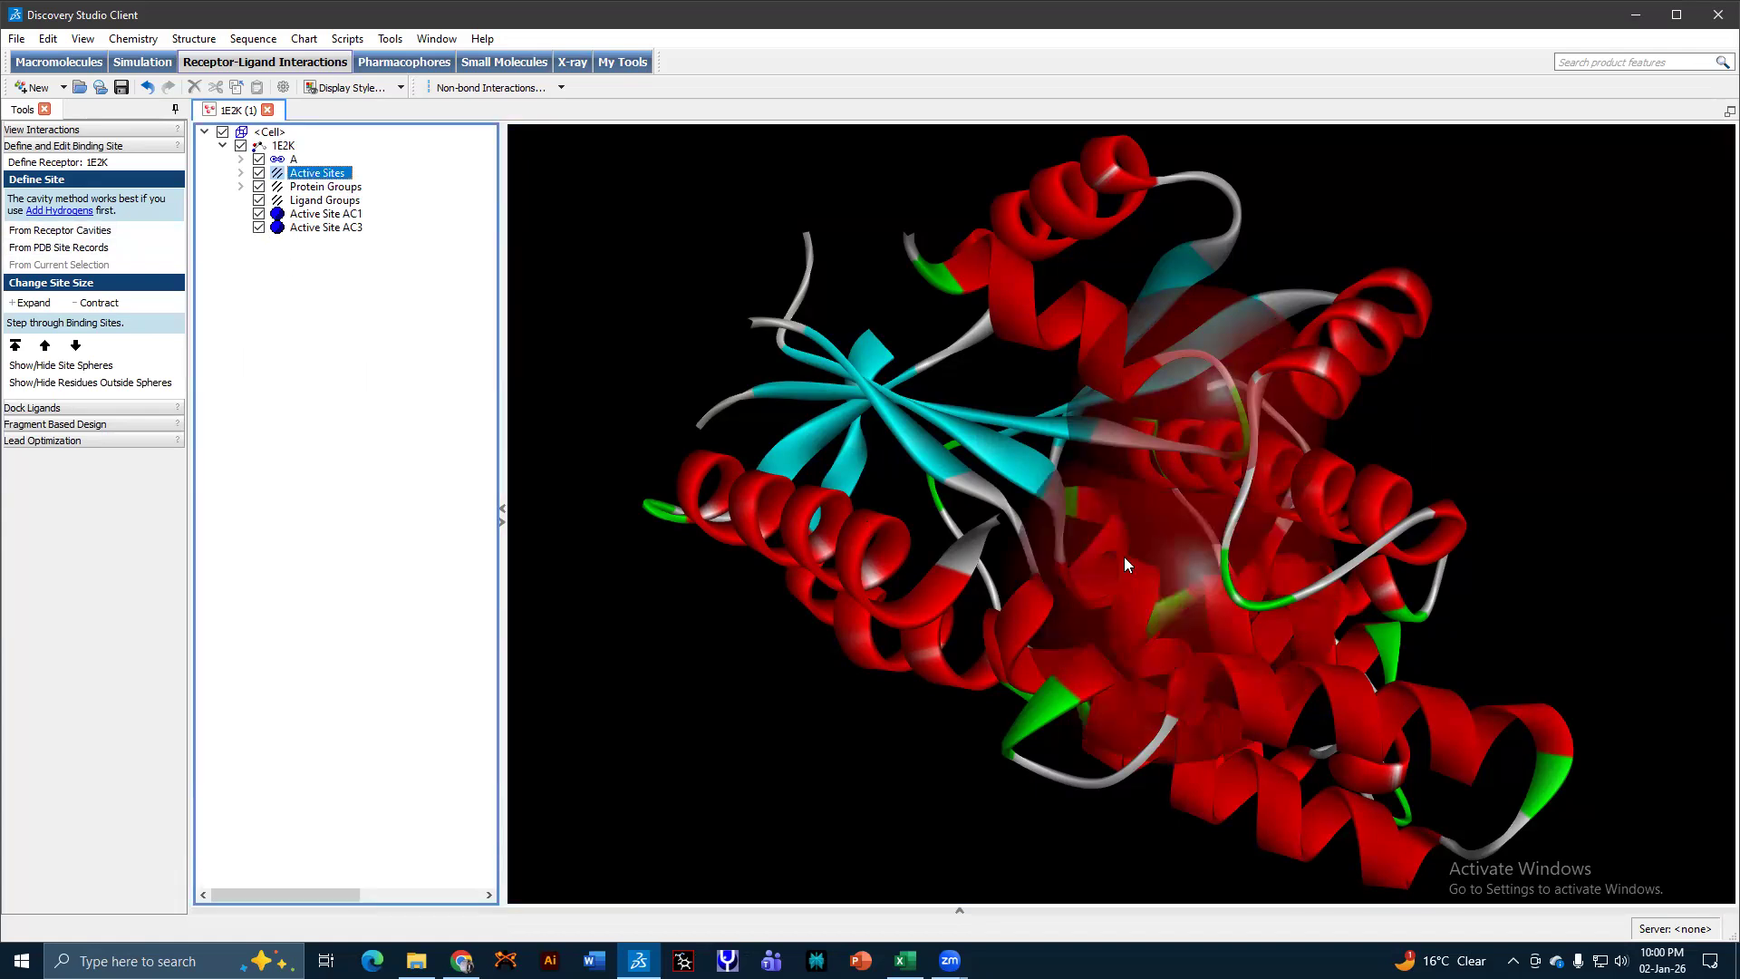
{"action": "left_click", "coordinate": [658, 281]}
Run a display script that gives the protein smooth rainbow-coloured ribbons on a white background.
{"action": "left_click", "coordinate": [390, 39]}
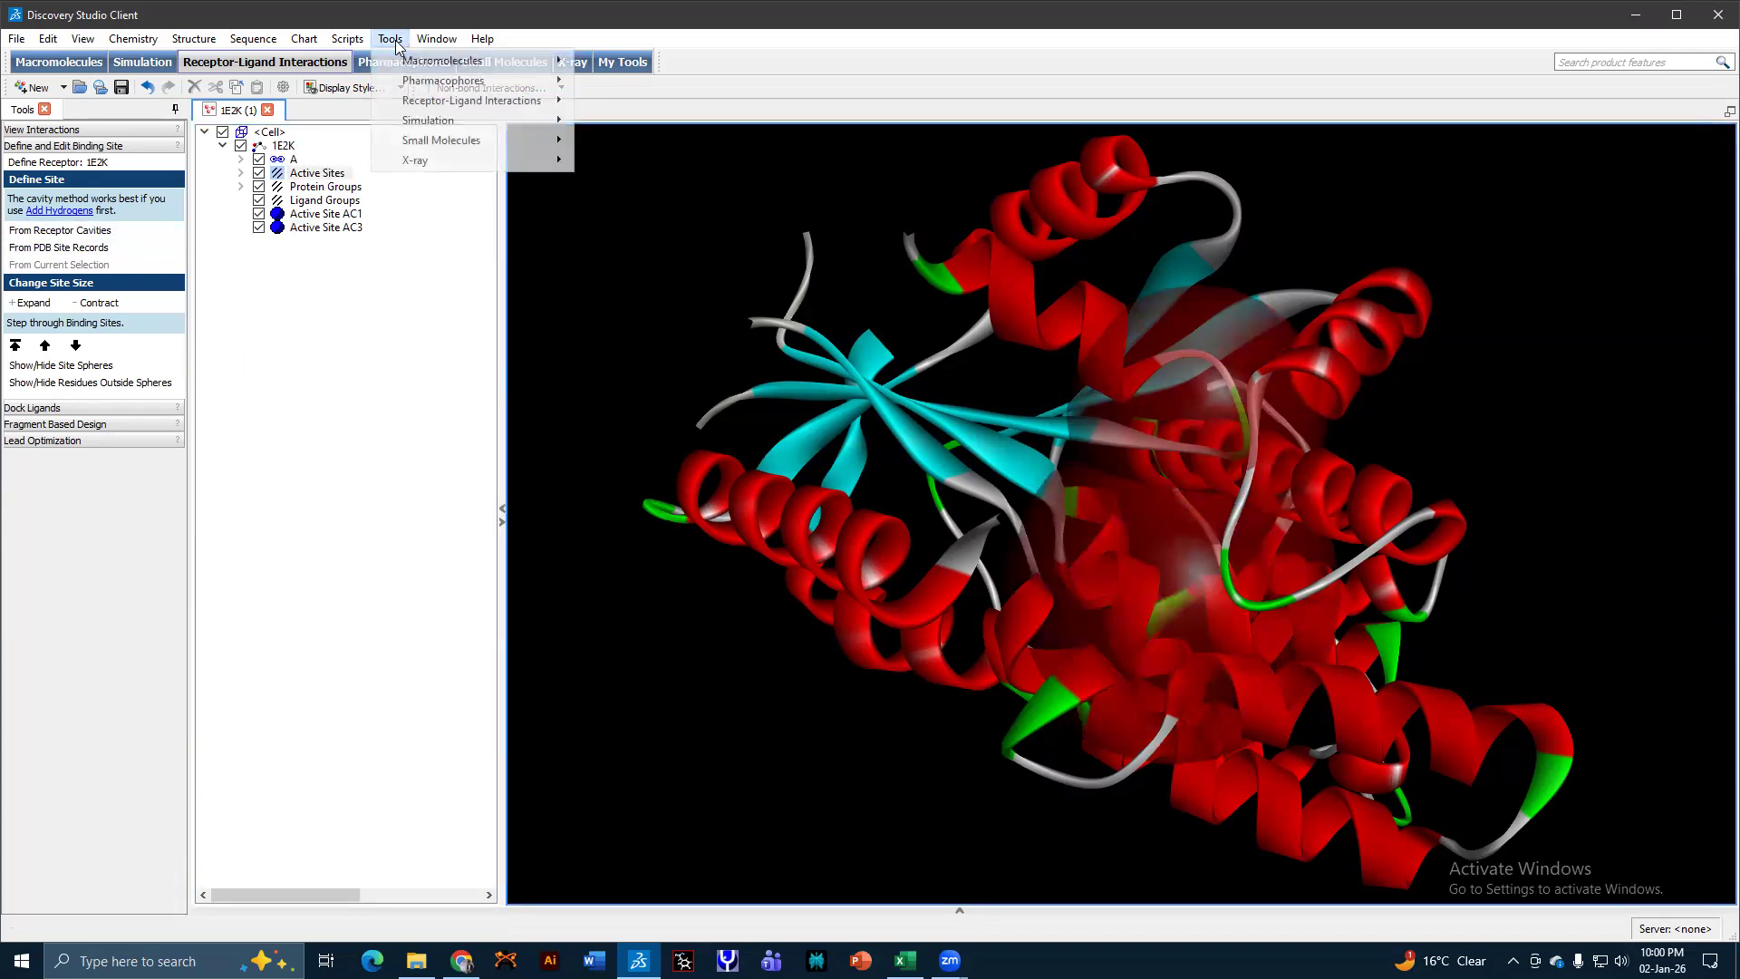
{"action": "left_click", "coordinate": [356, 39]}
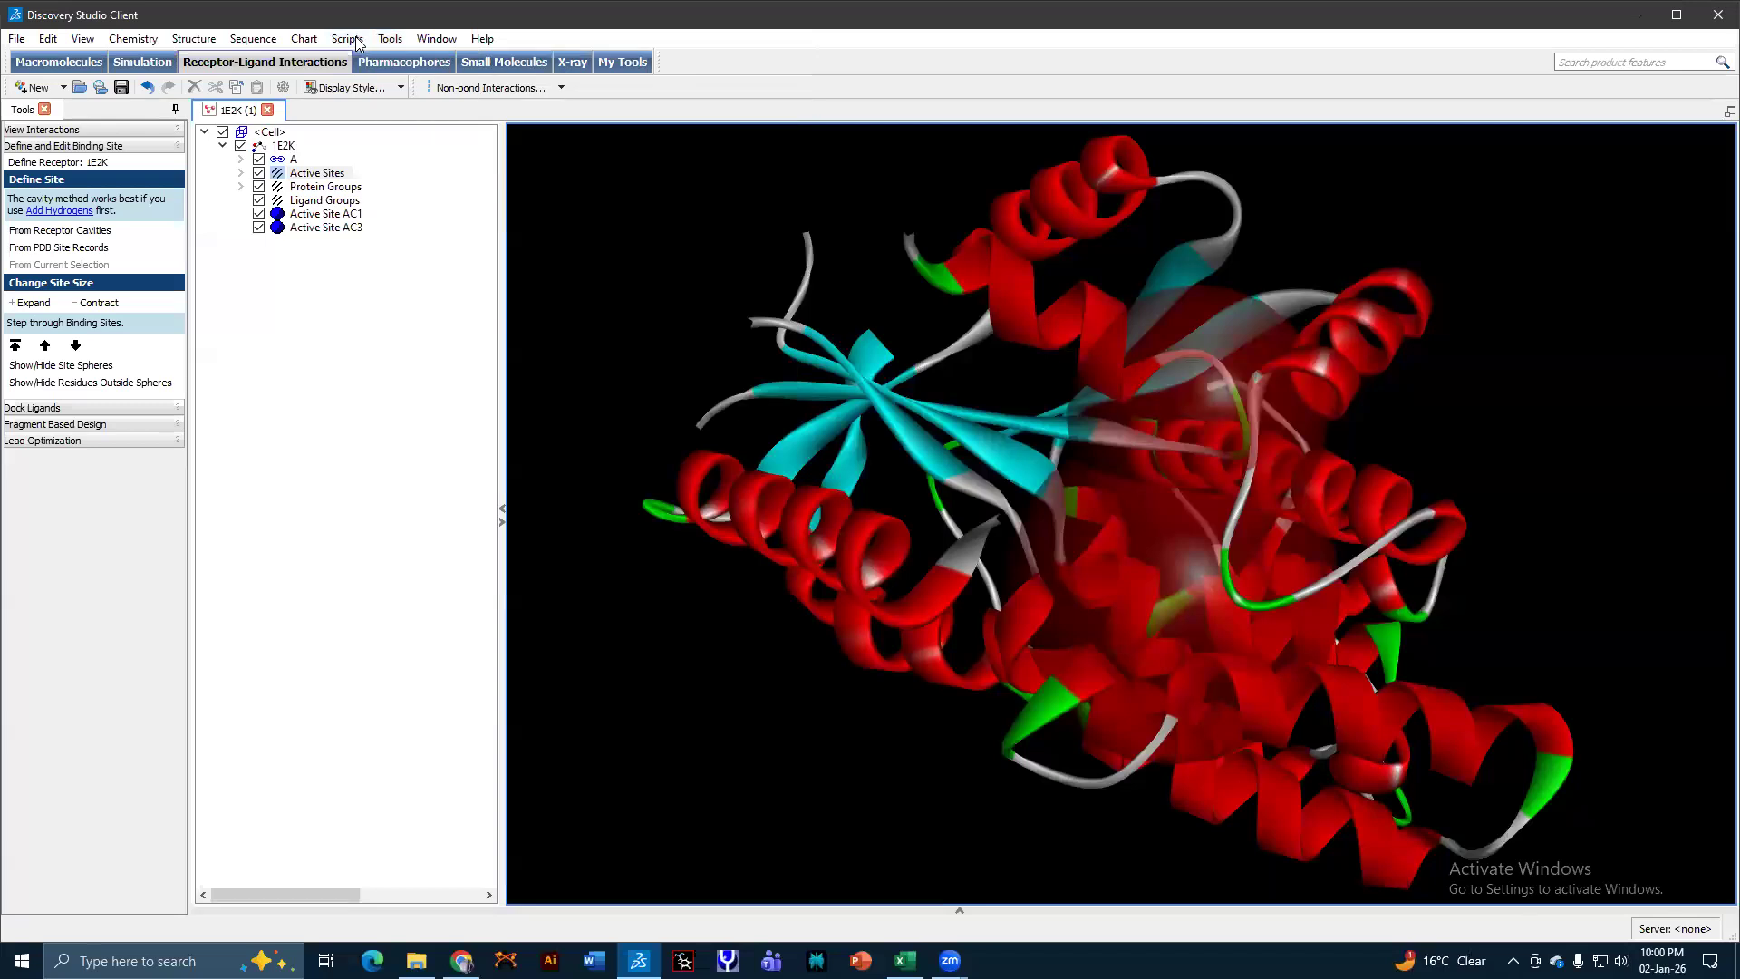
{"action": "left_click", "coordinate": [348, 39]}
{"action": "mouse_move", "coordinate": [390, 60]}
{"action": "left_click", "coordinate": [581, 160]}
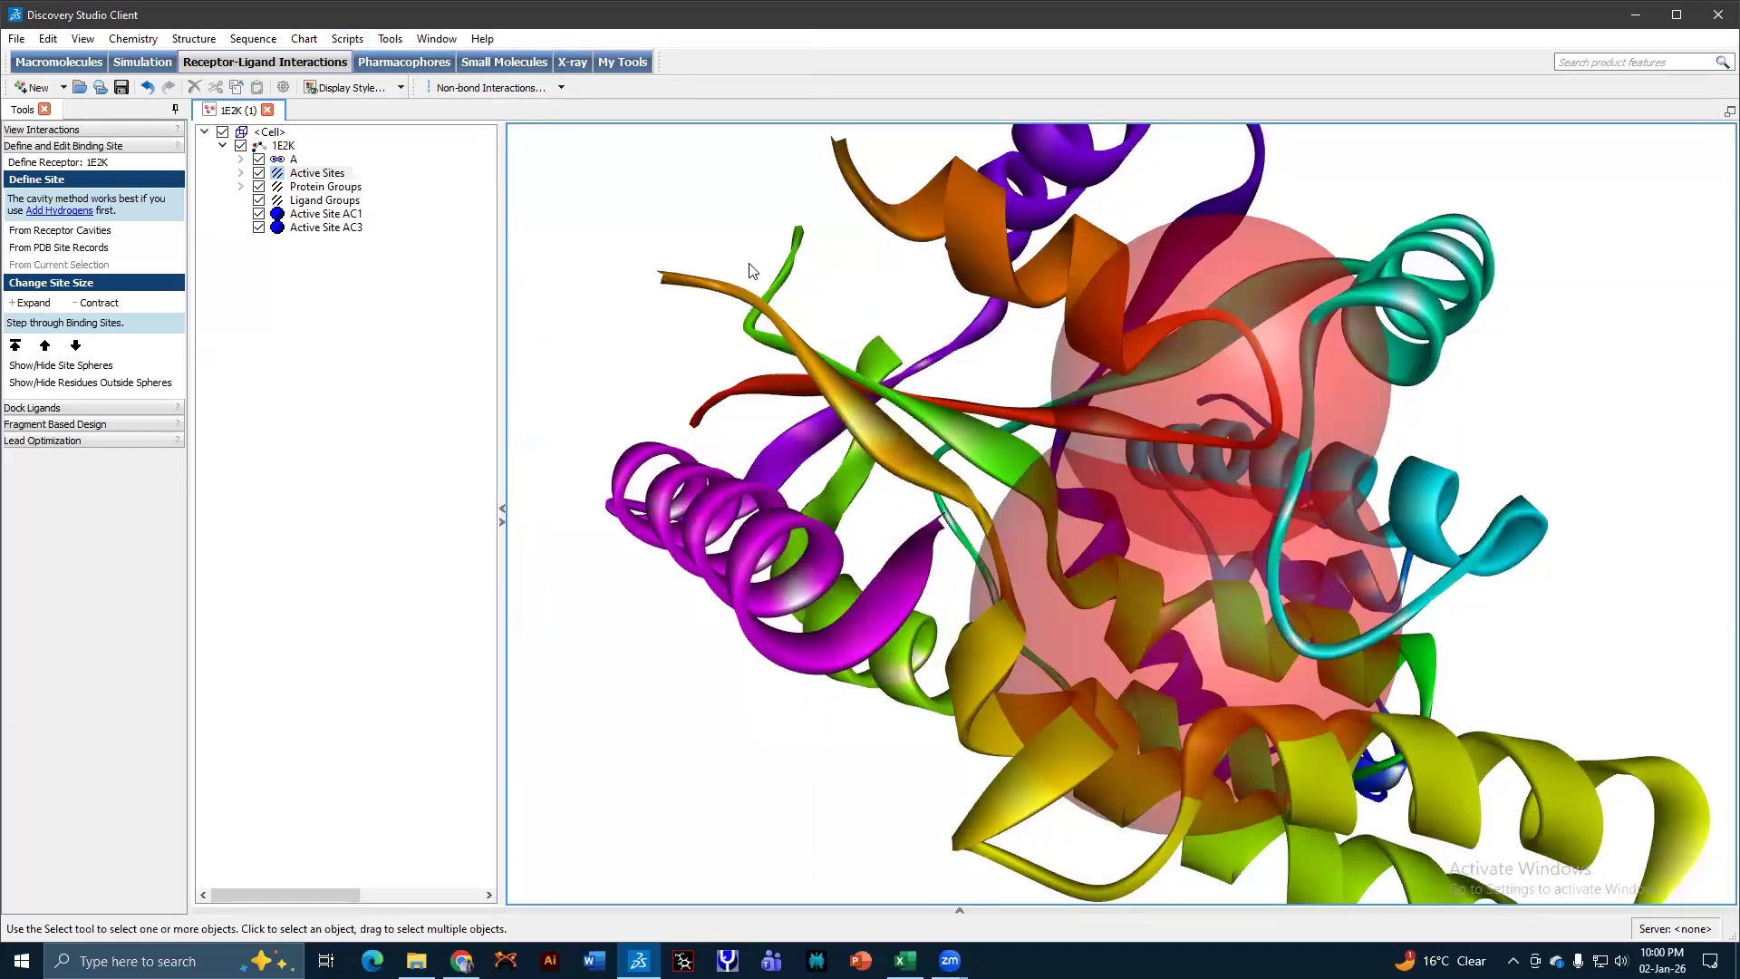
Examine the Active Site AC3 sphere and the Active Sites residues from several angles to compare their positions.
{"action": "scroll", "coordinate": [749, 264], "scroll_direction": "down", "scroll_amount": 3}
{"action": "scroll", "coordinate": [767, 300], "scroll_direction": "up", "scroll_amount": 1}
{"action": "right_click_drag", "start_coordinate": [791, 265], "coordinate": [743, 372]}
{"action": "left_click", "coordinate": [353, 229]}
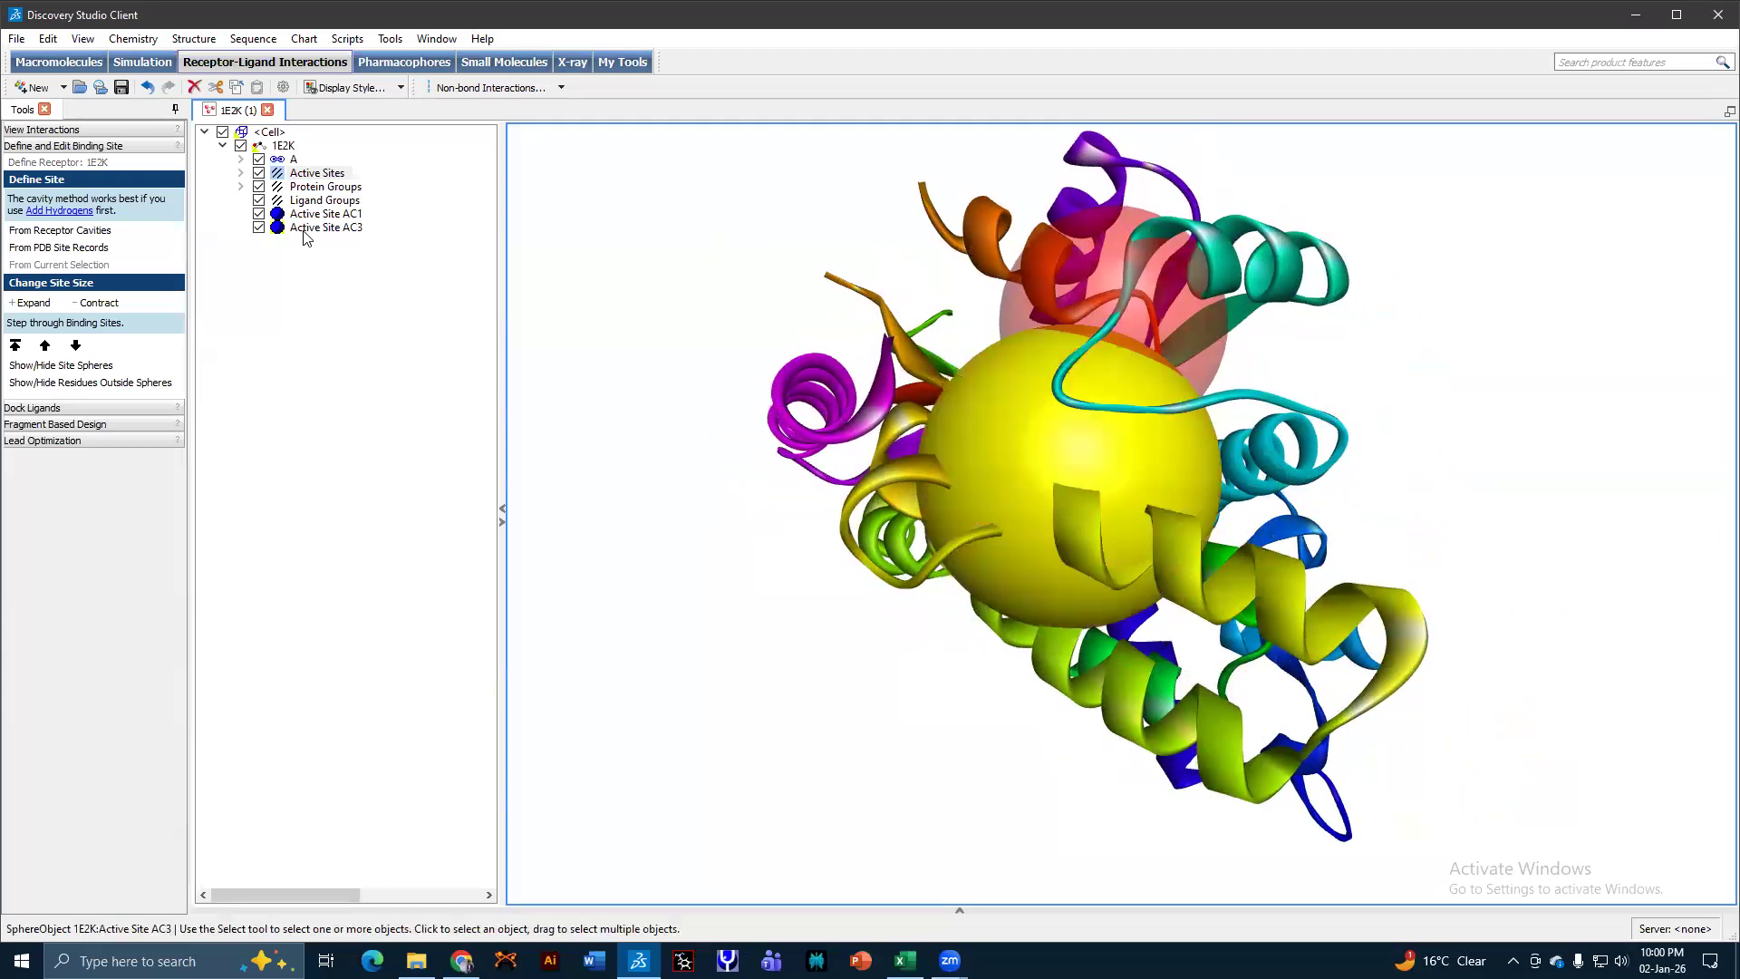
{"action": "right_click_drag", "start_coordinate": [1425, 381], "coordinate": [949, 504]}
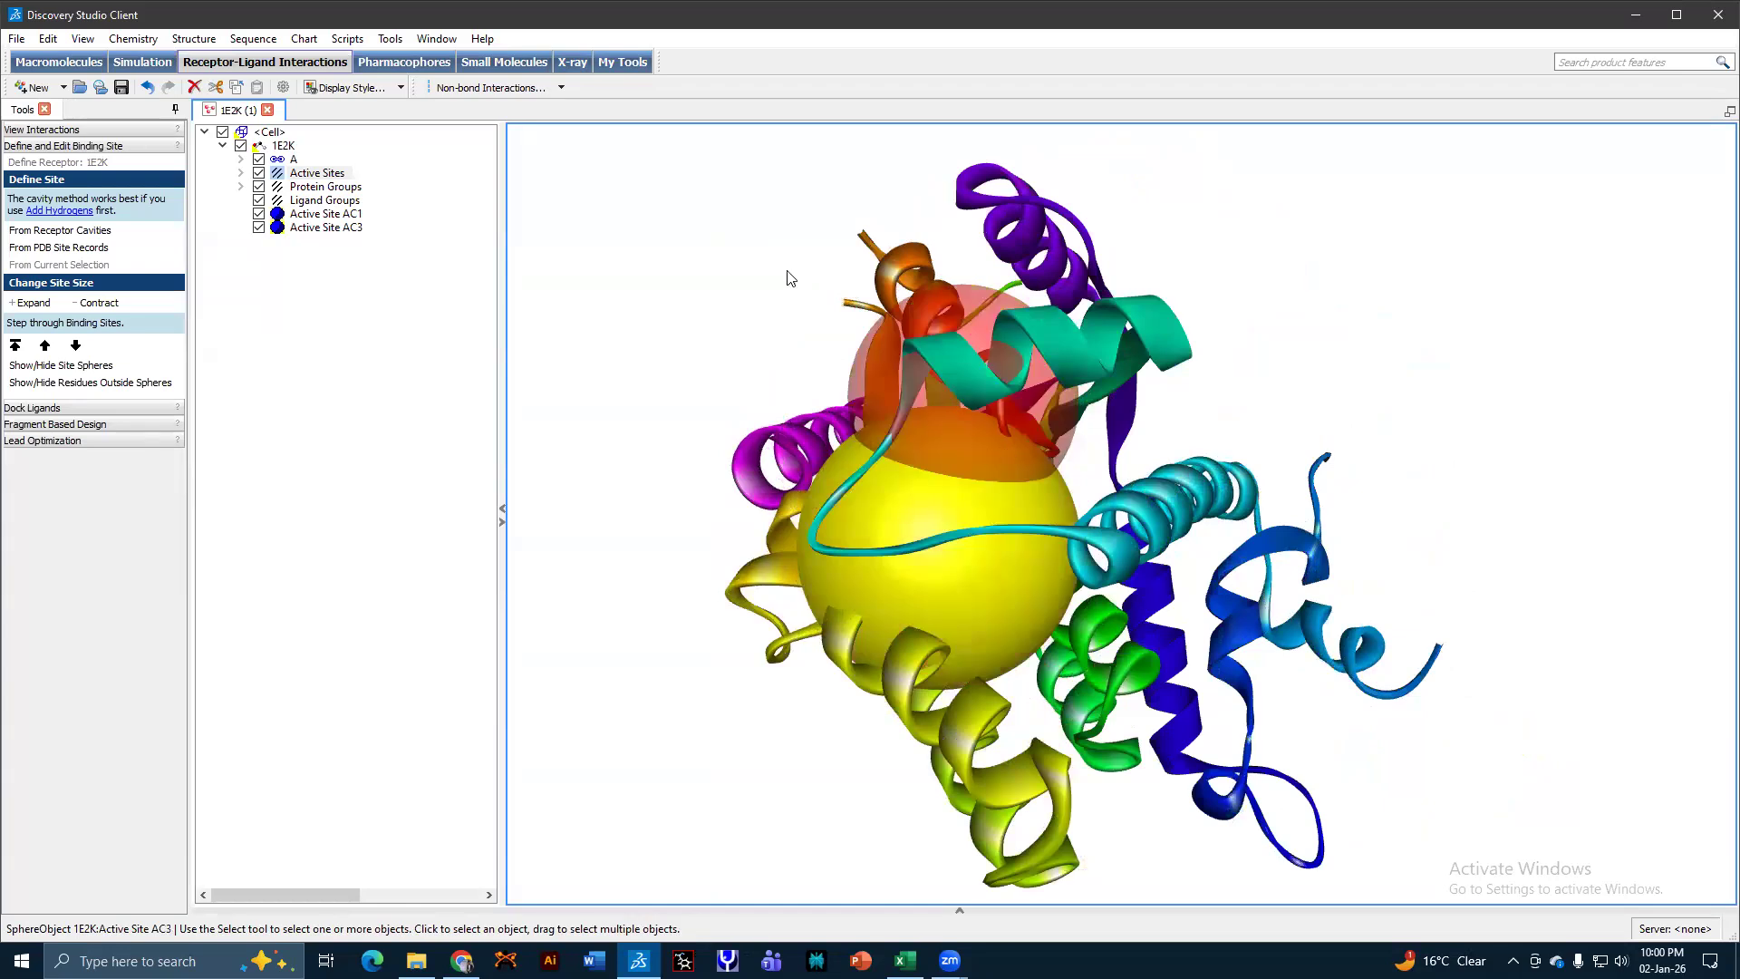
{"action": "right_click_drag", "start_coordinate": [788, 271], "coordinate": [896, 276]}
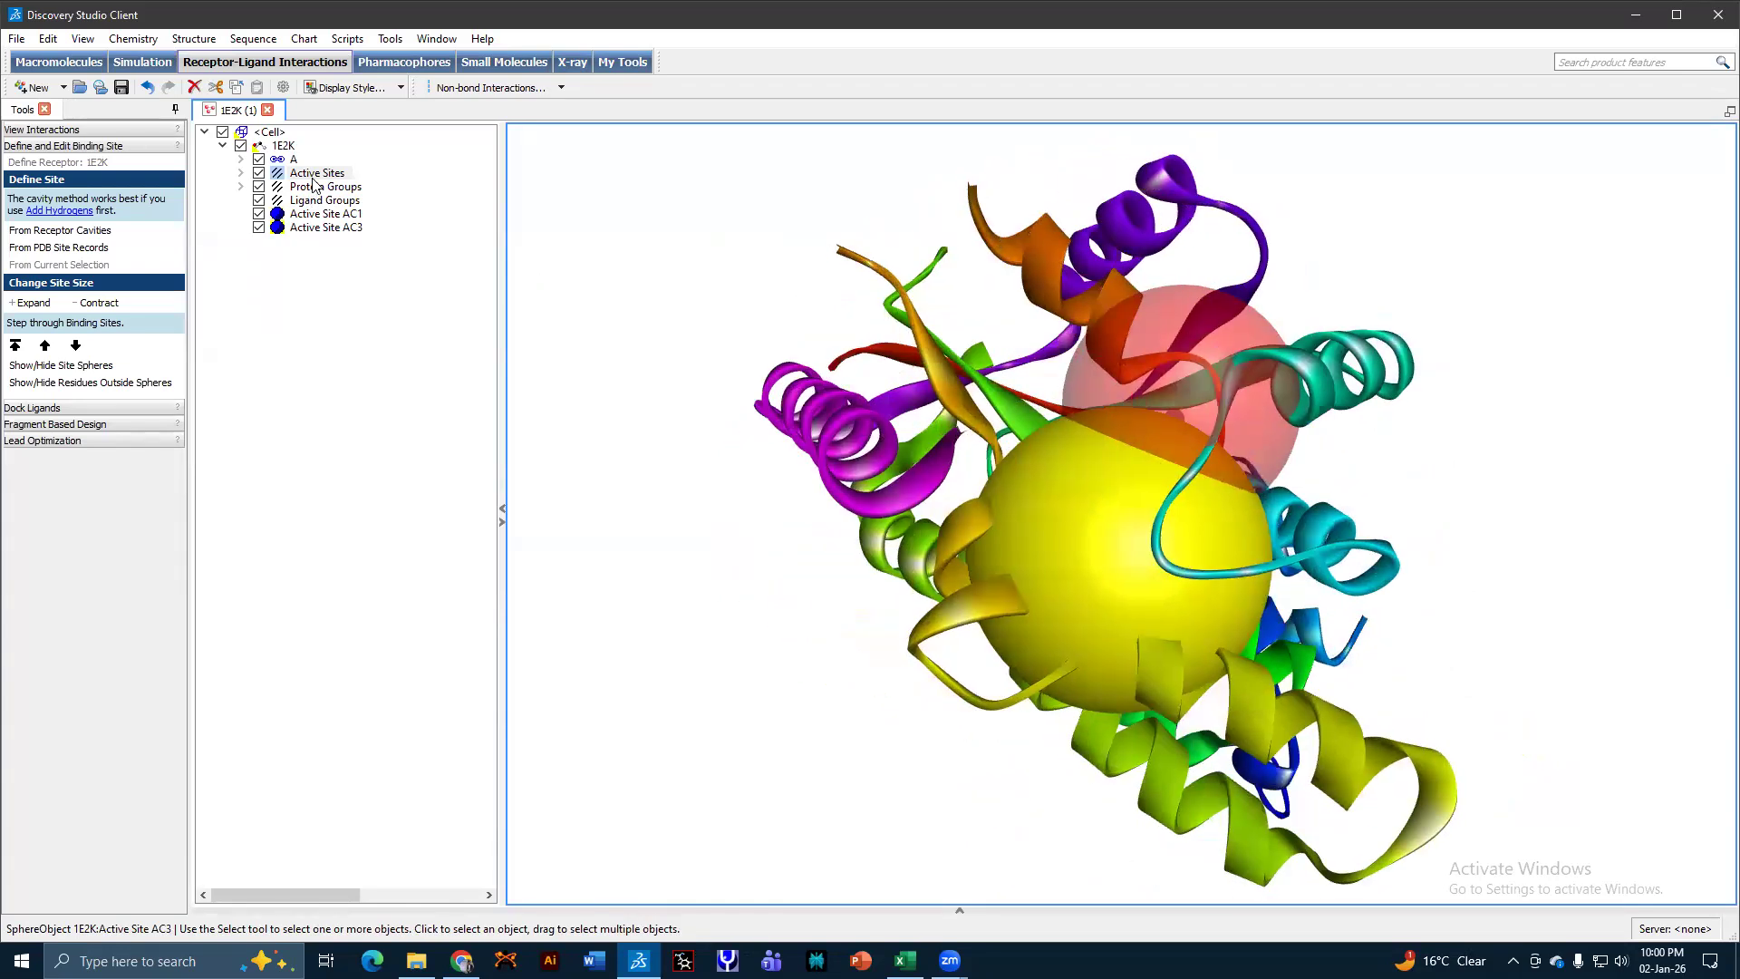
{"action": "left_click", "coordinate": [314, 174]}
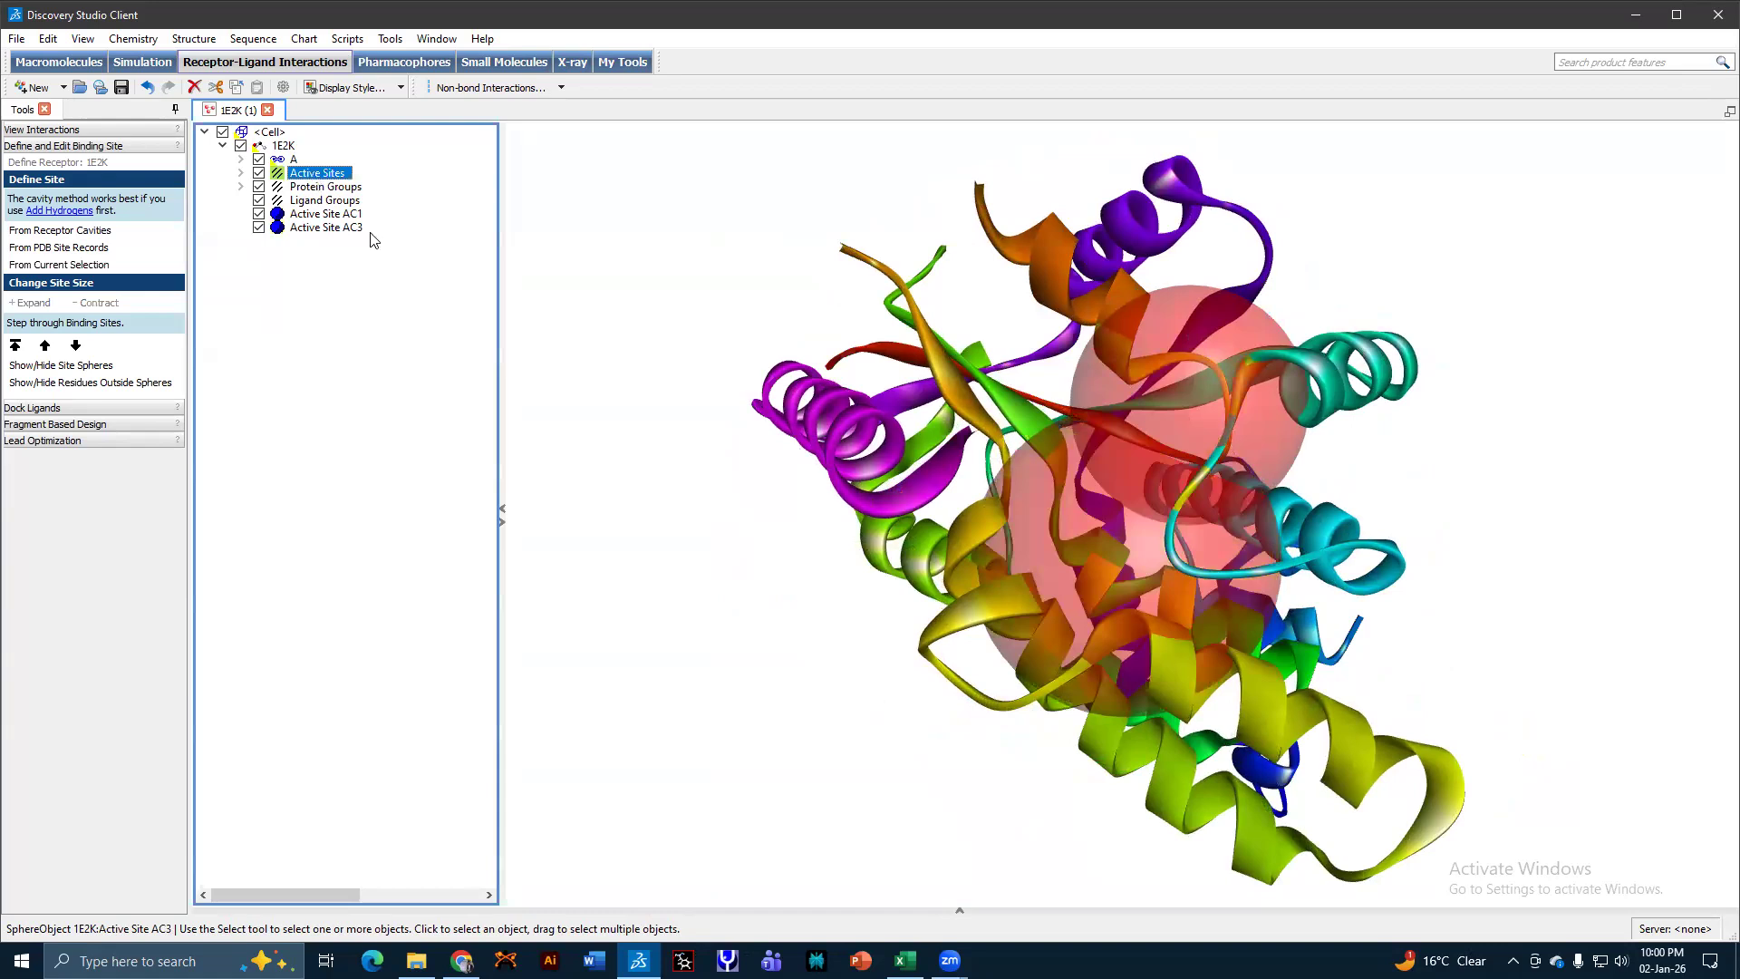
{"action": "right_click_drag", "start_coordinate": [911, 656], "coordinate": [1081, 463]}
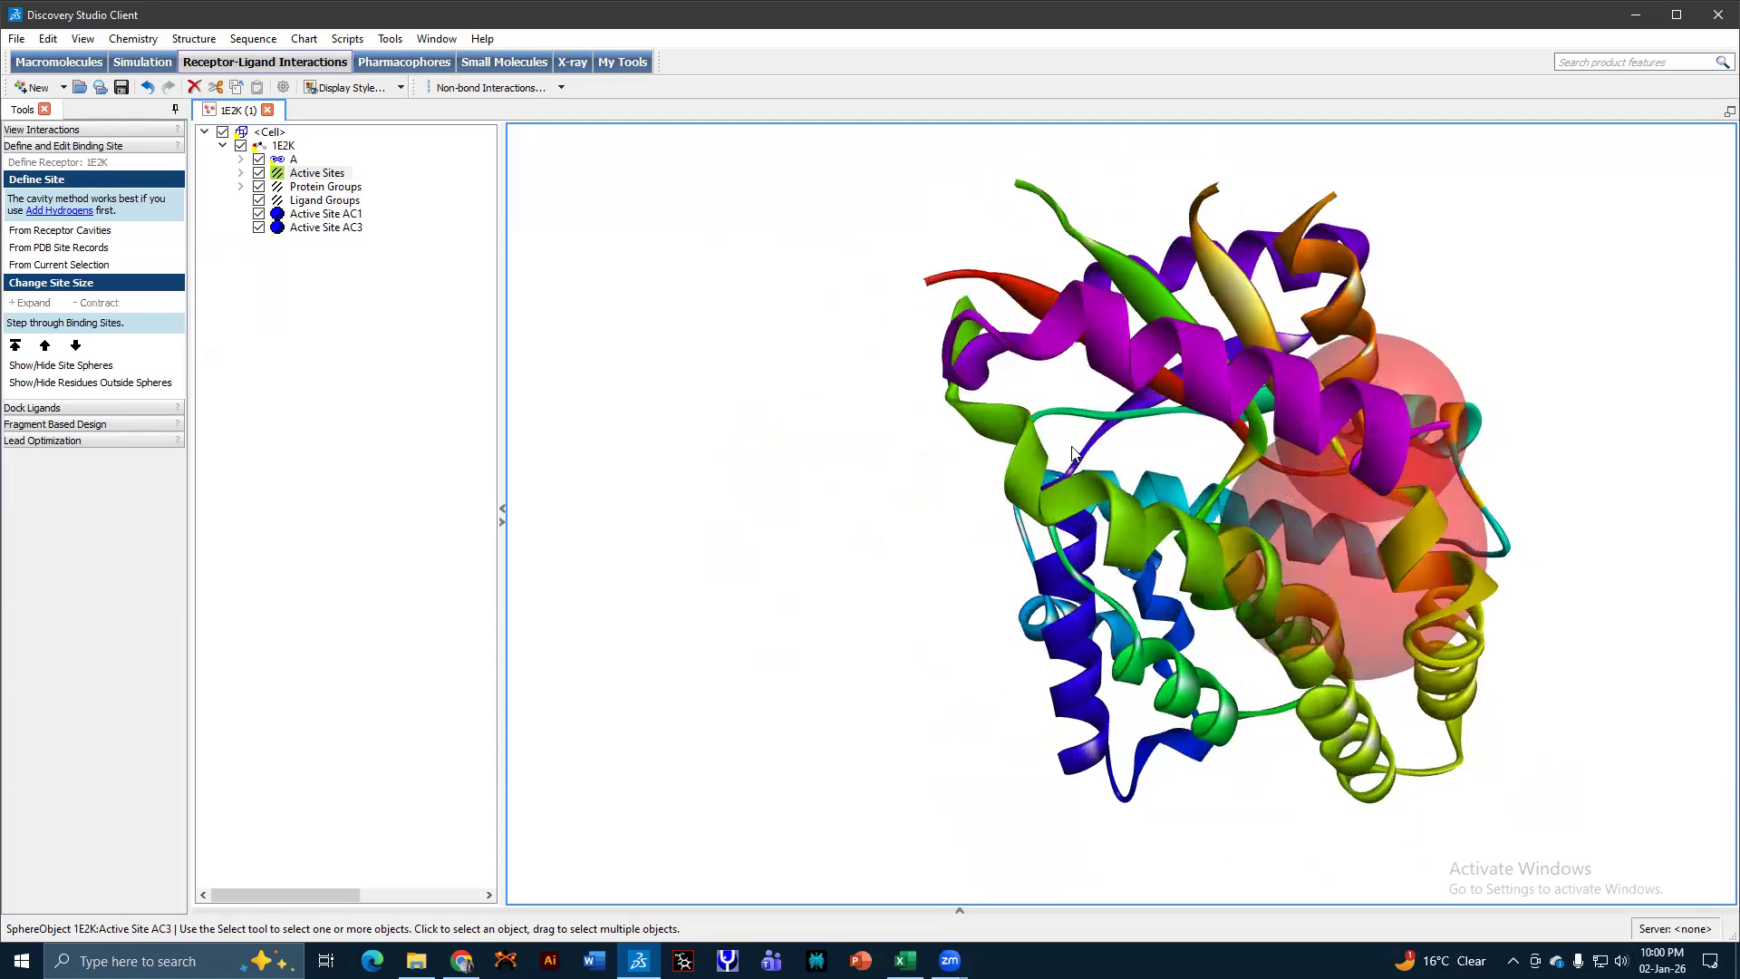
Open the attributes of the Active Site AC3 sphere and copy its XYZ coordinates.
{"action": "right_click", "coordinate": [1057, 439]}
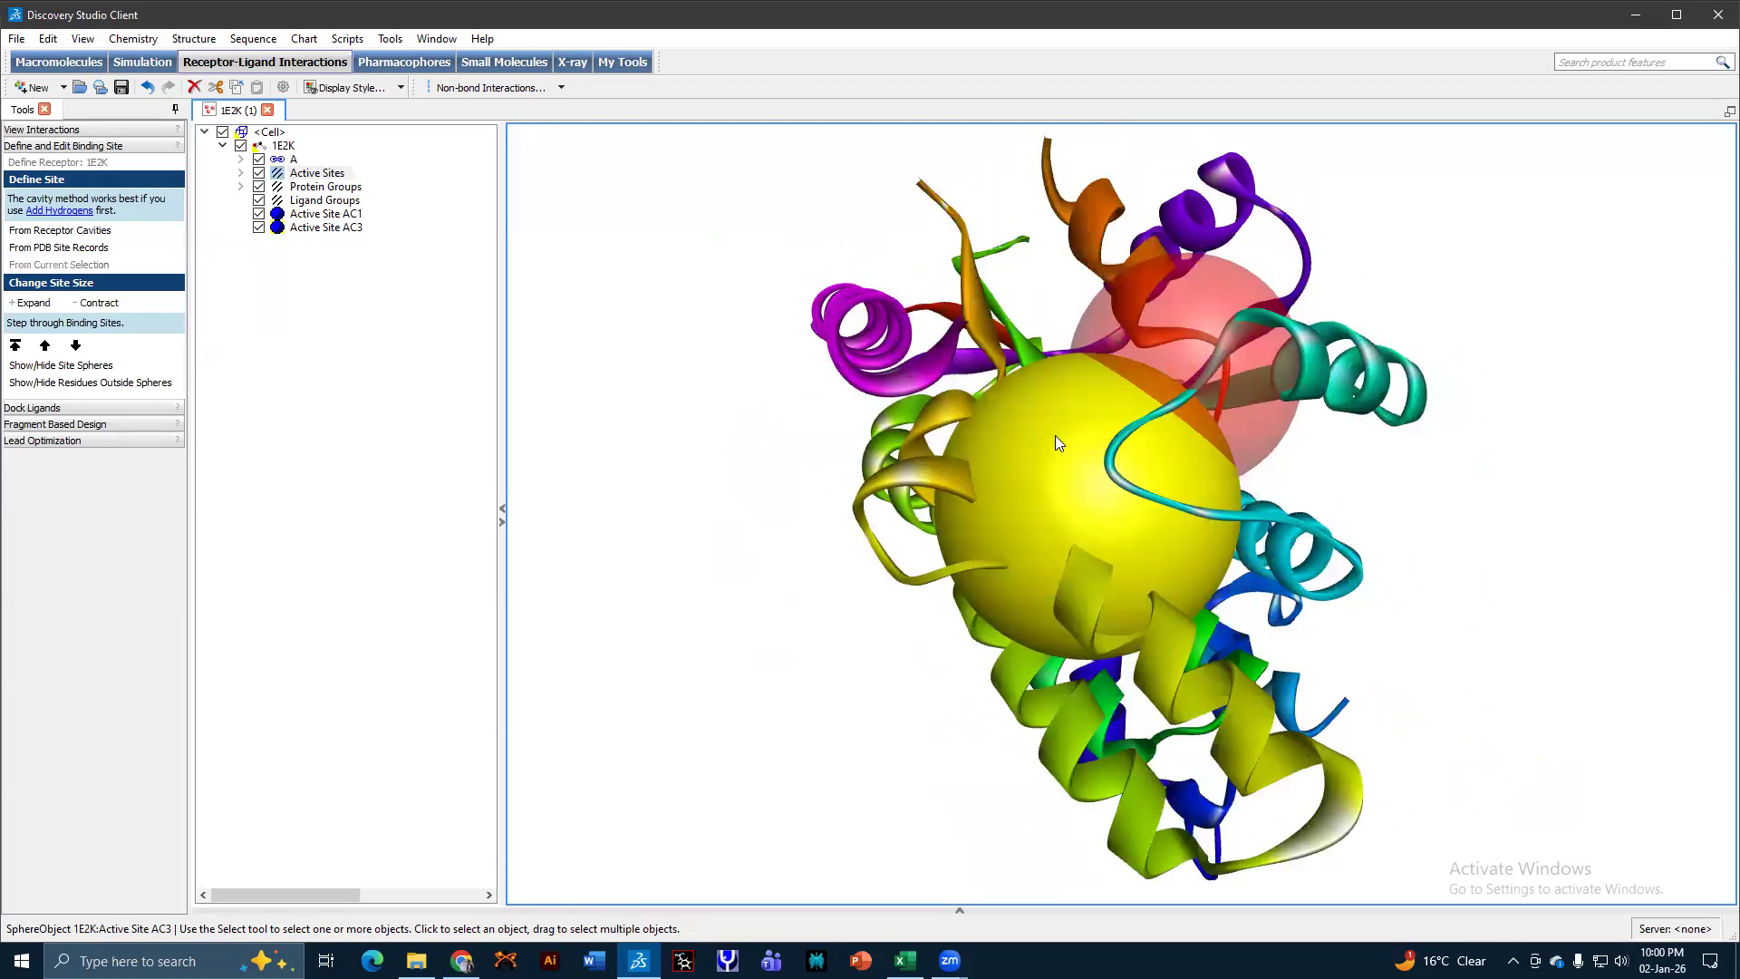
{"action": "left_click", "coordinate": [1160, 862]}
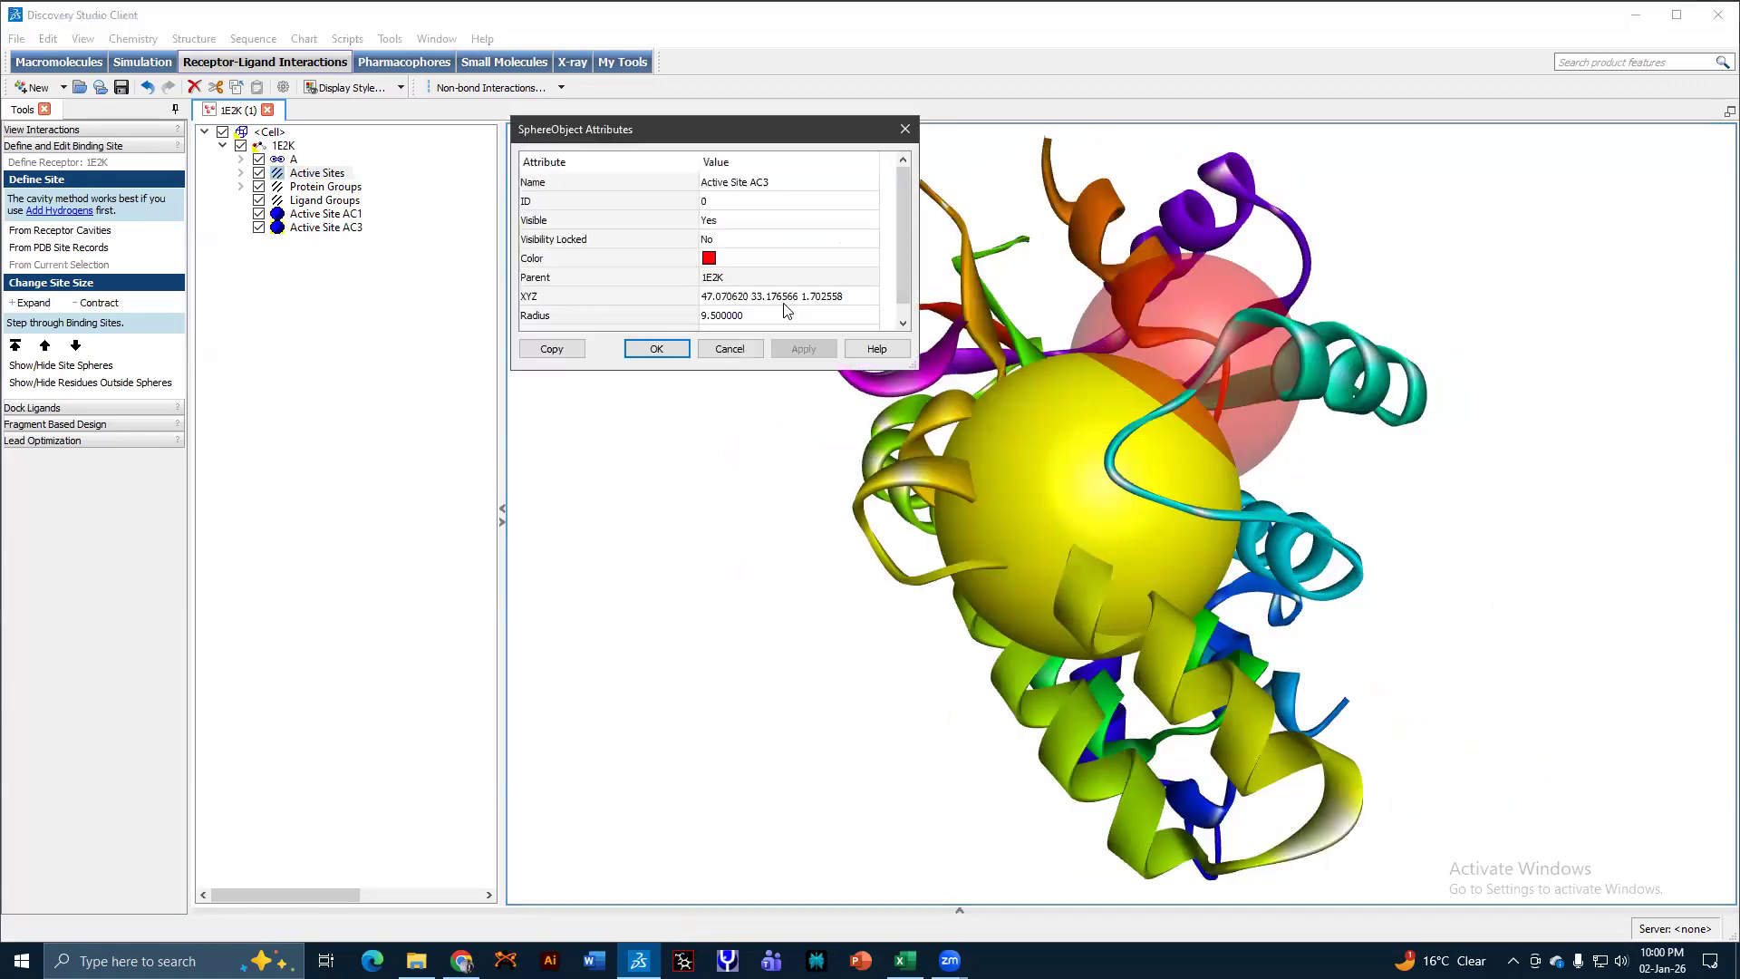
{"action": "double_click", "coordinate": [742, 296]}
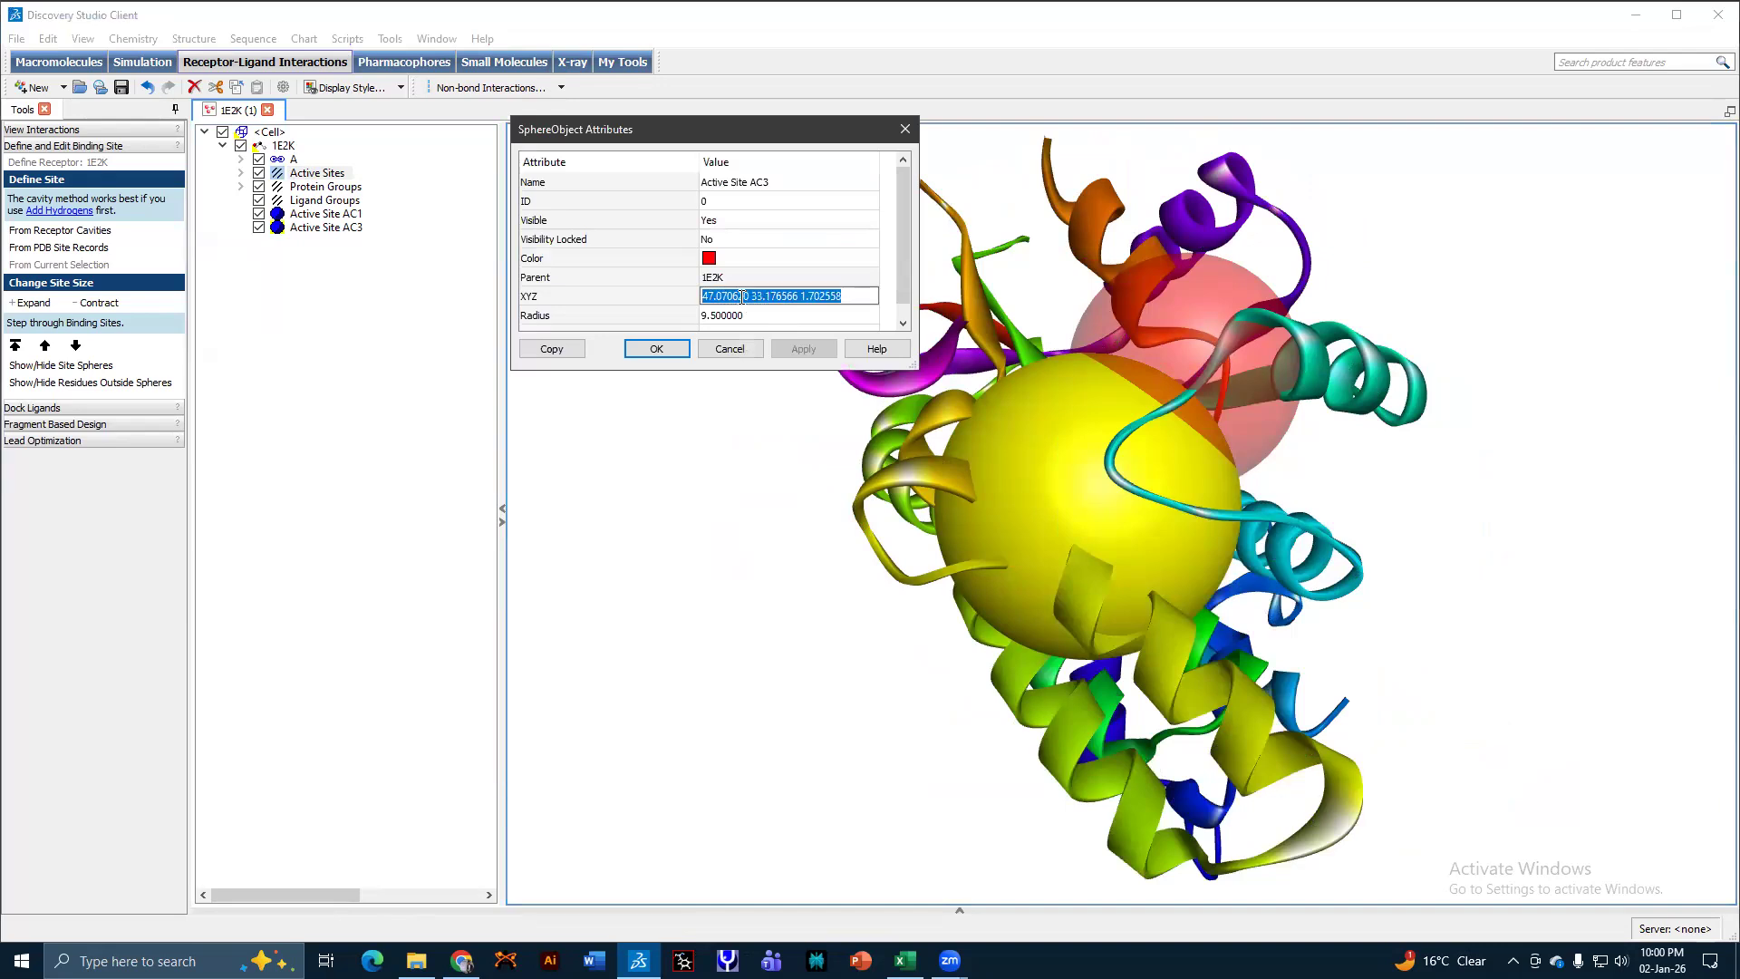
{"action": "right_click", "coordinate": [741, 297]}
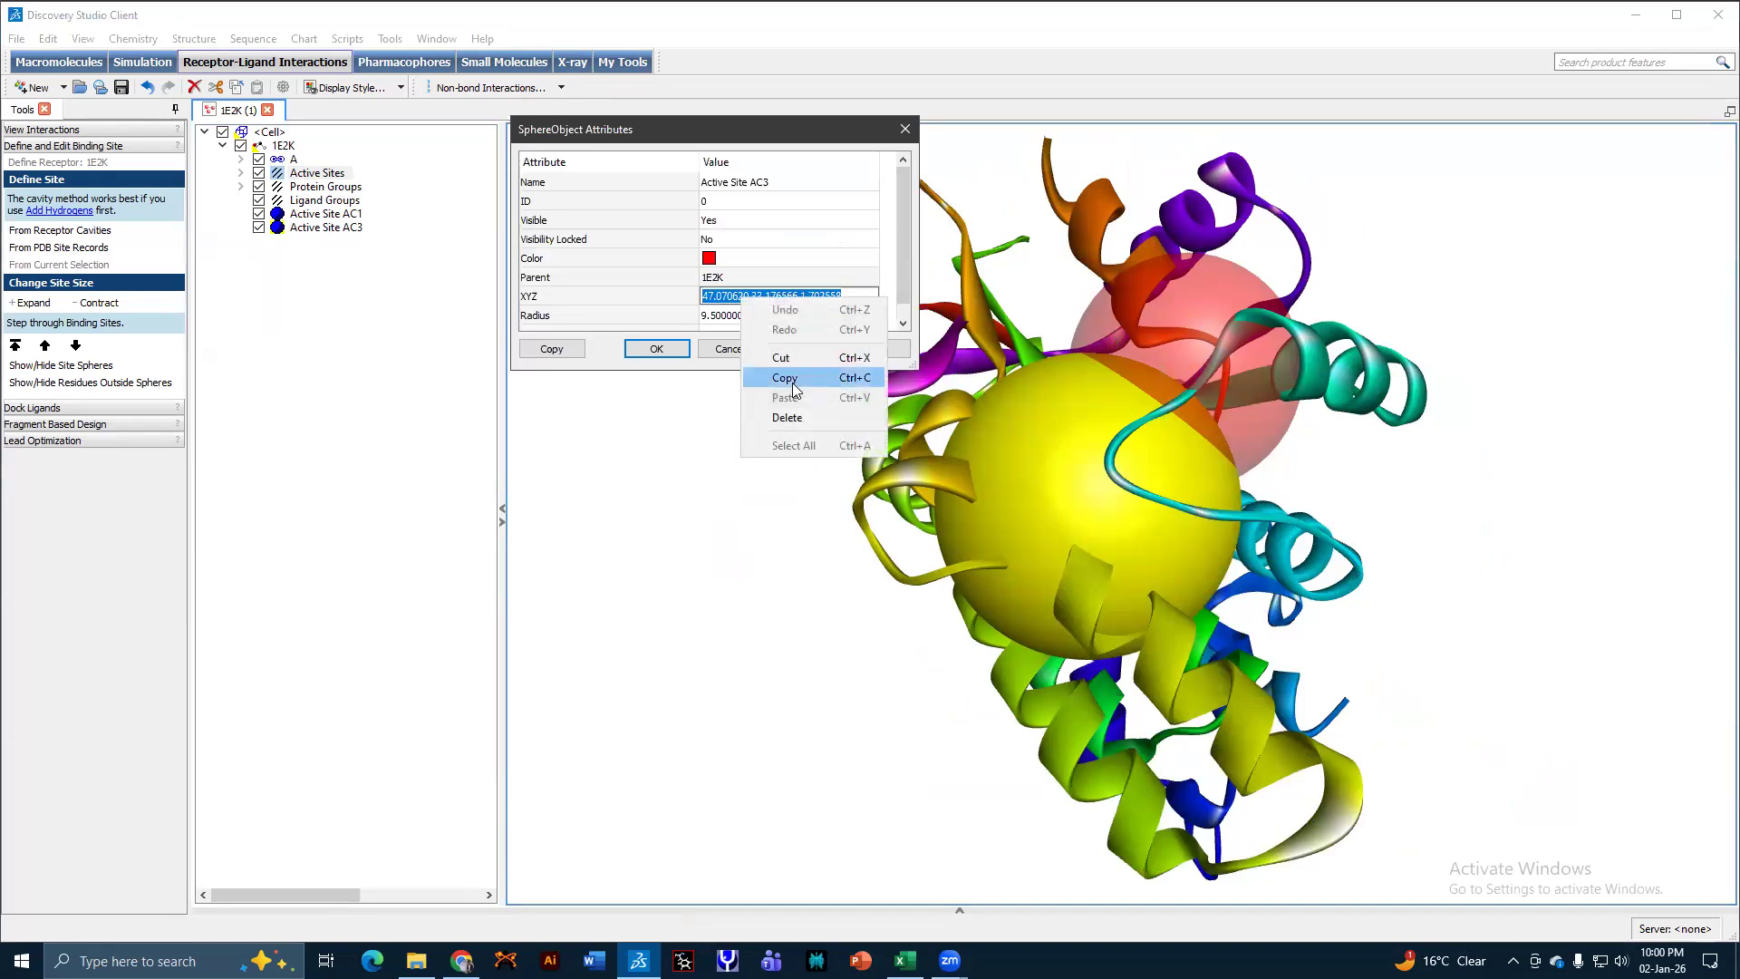
{"action": "left_click", "coordinate": [778, 373]}
Create New Text Document.txt in the Docking_JAN26 folder, open it and paste the copied coordinates.
{"action": "left_click", "coordinate": [416, 961]}
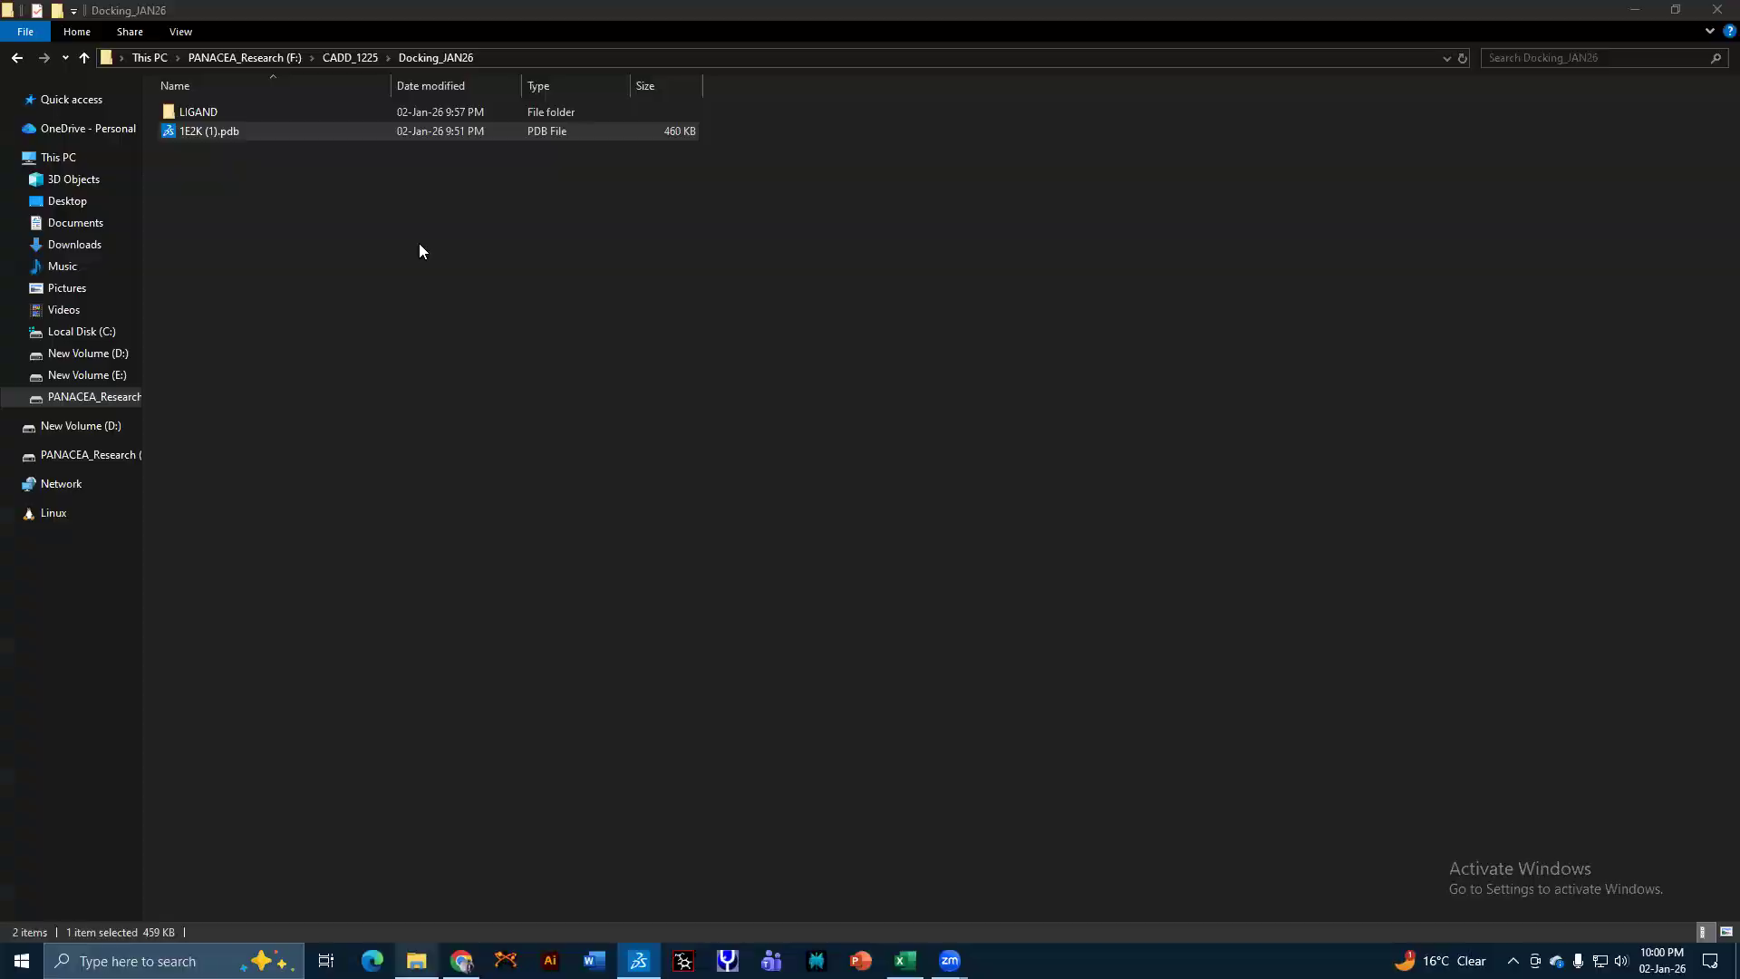
{"action": "right_click", "coordinate": [300, 171]}
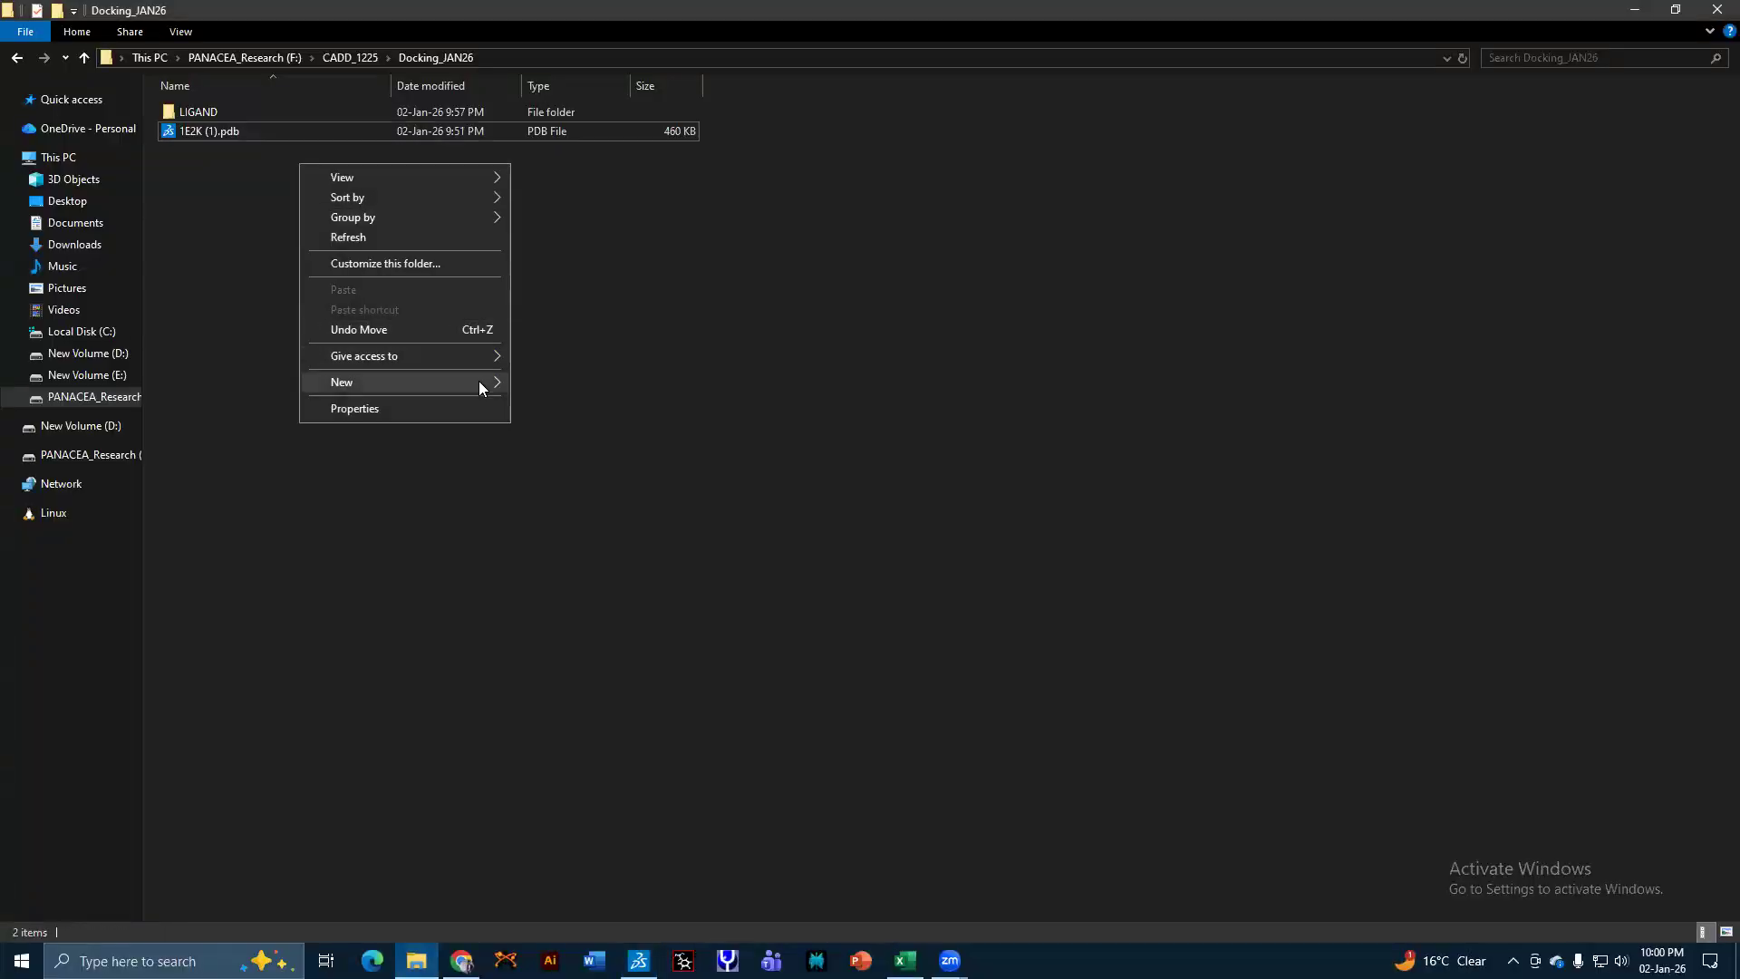
{"action": "mouse_move", "coordinate": [479, 381]}
{"action": "left_click", "coordinate": [595, 589]}
{"action": "left_click", "coordinate": [278, 171]}
{"action": "double_click", "coordinate": [270, 152]}
{"action": "key", "text": "ctrl+v"}
Split the coordinates onto three lines, label them X = 47.070620, Y = 33.176566 and Z = 1.702558, and save the file.
{"action": "left_click", "coordinate": [815, 216]}
{"action": "key", "text": "Return"}
{"action": "left_click", "coordinate": [813, 234]}
{"action": "key", "text": "Return"}
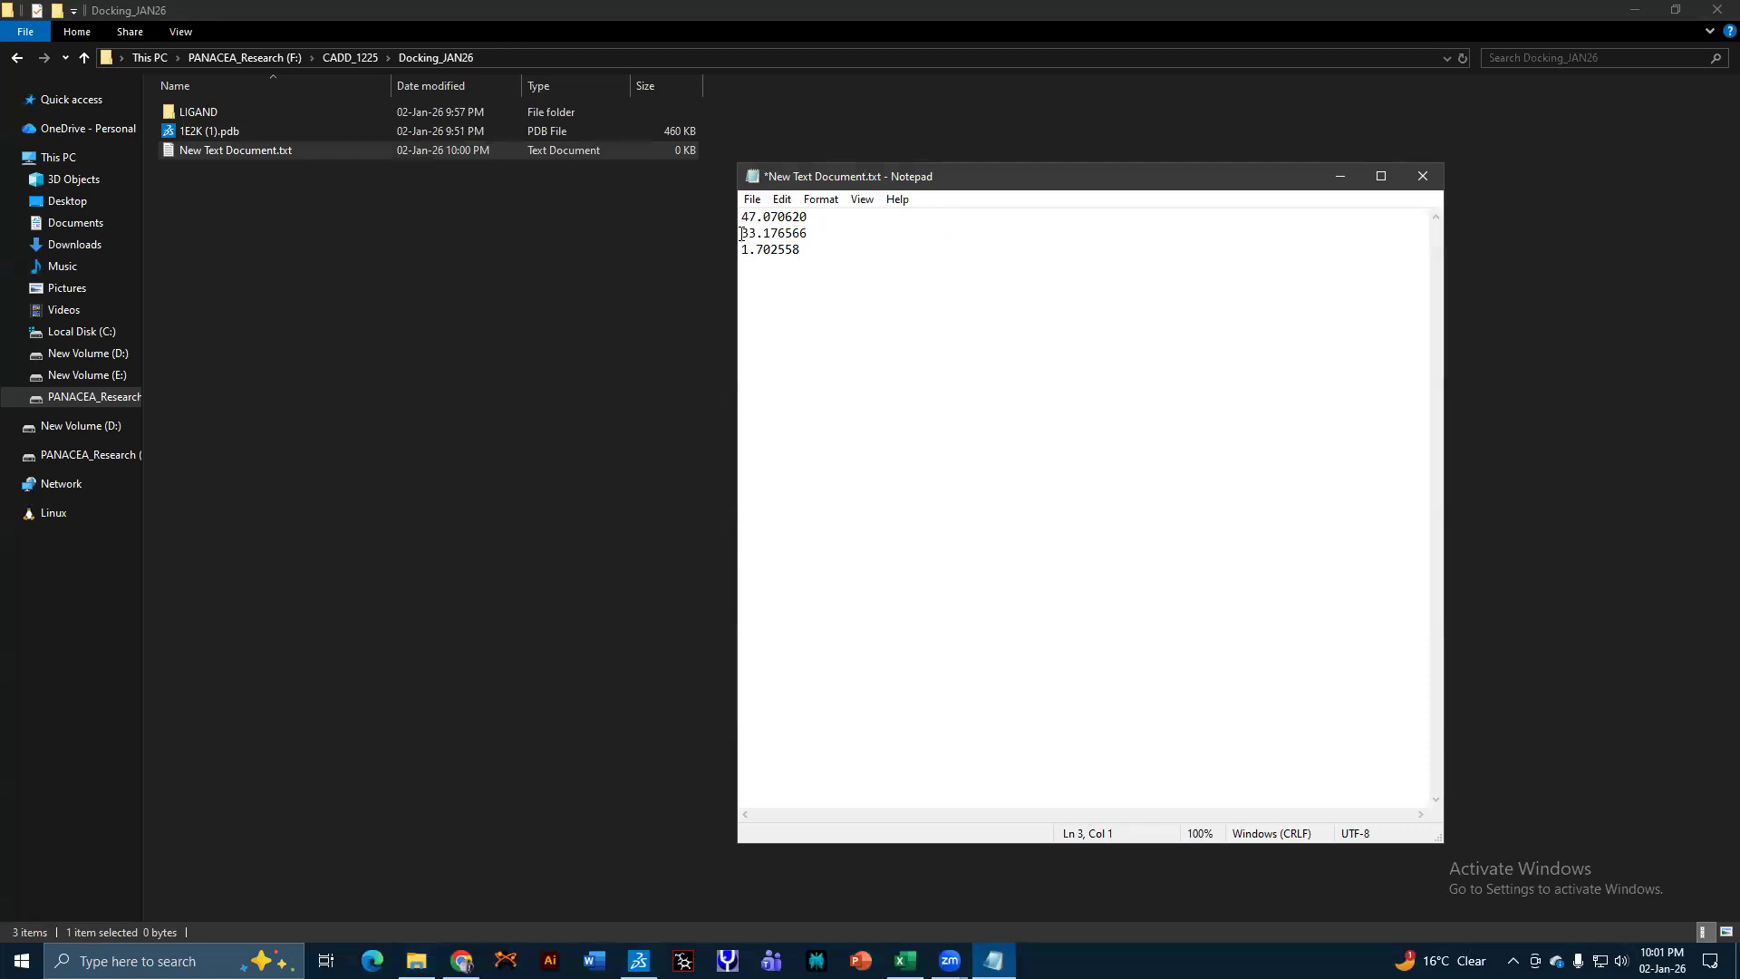
{"action": "type", "text": "Z ="}
{"action": "type", "text": "Y = "}
{"action": "type", "text": "X ="}
{"action": "left_click", "coordinate": [866, 257]}
{"action": "key", "text": "ctrl+s"}
Check the AC3 sphere's radius in Discovery Studio, add the line R = 9.5 to the text file, then save and close it.
{"action": "type", "text": "R"}
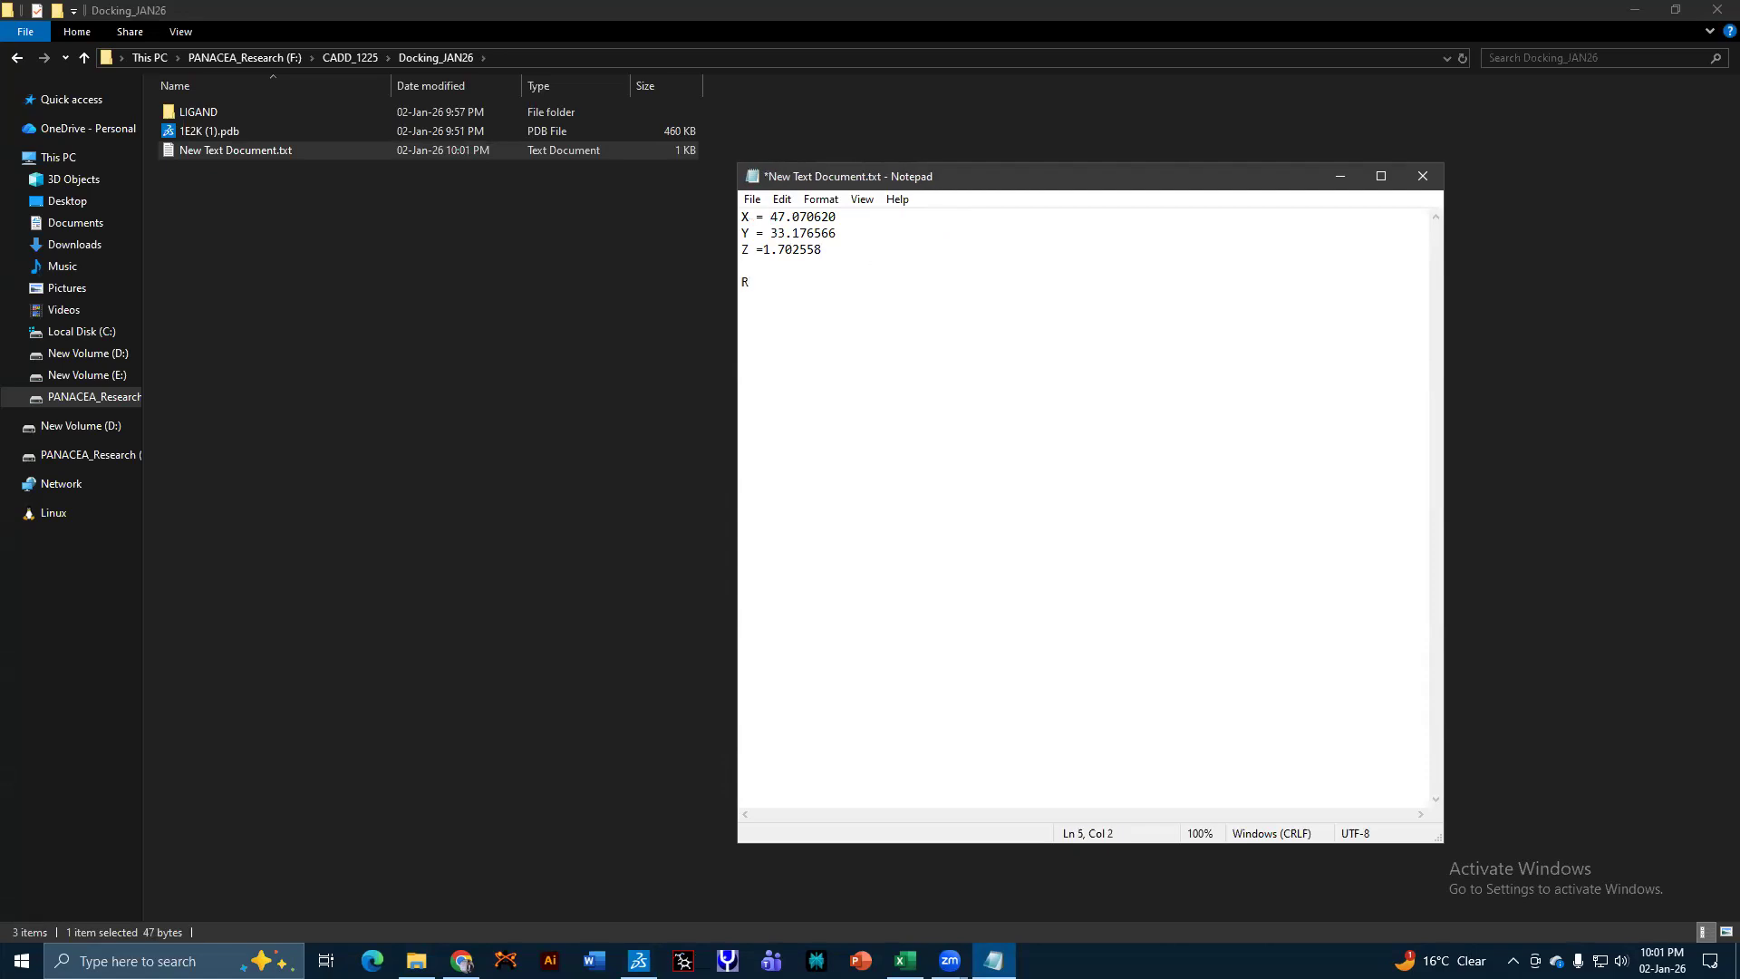
{"action": "type", "text": " ="}
{"action": "left_click", "coordinate": [639, 960]}
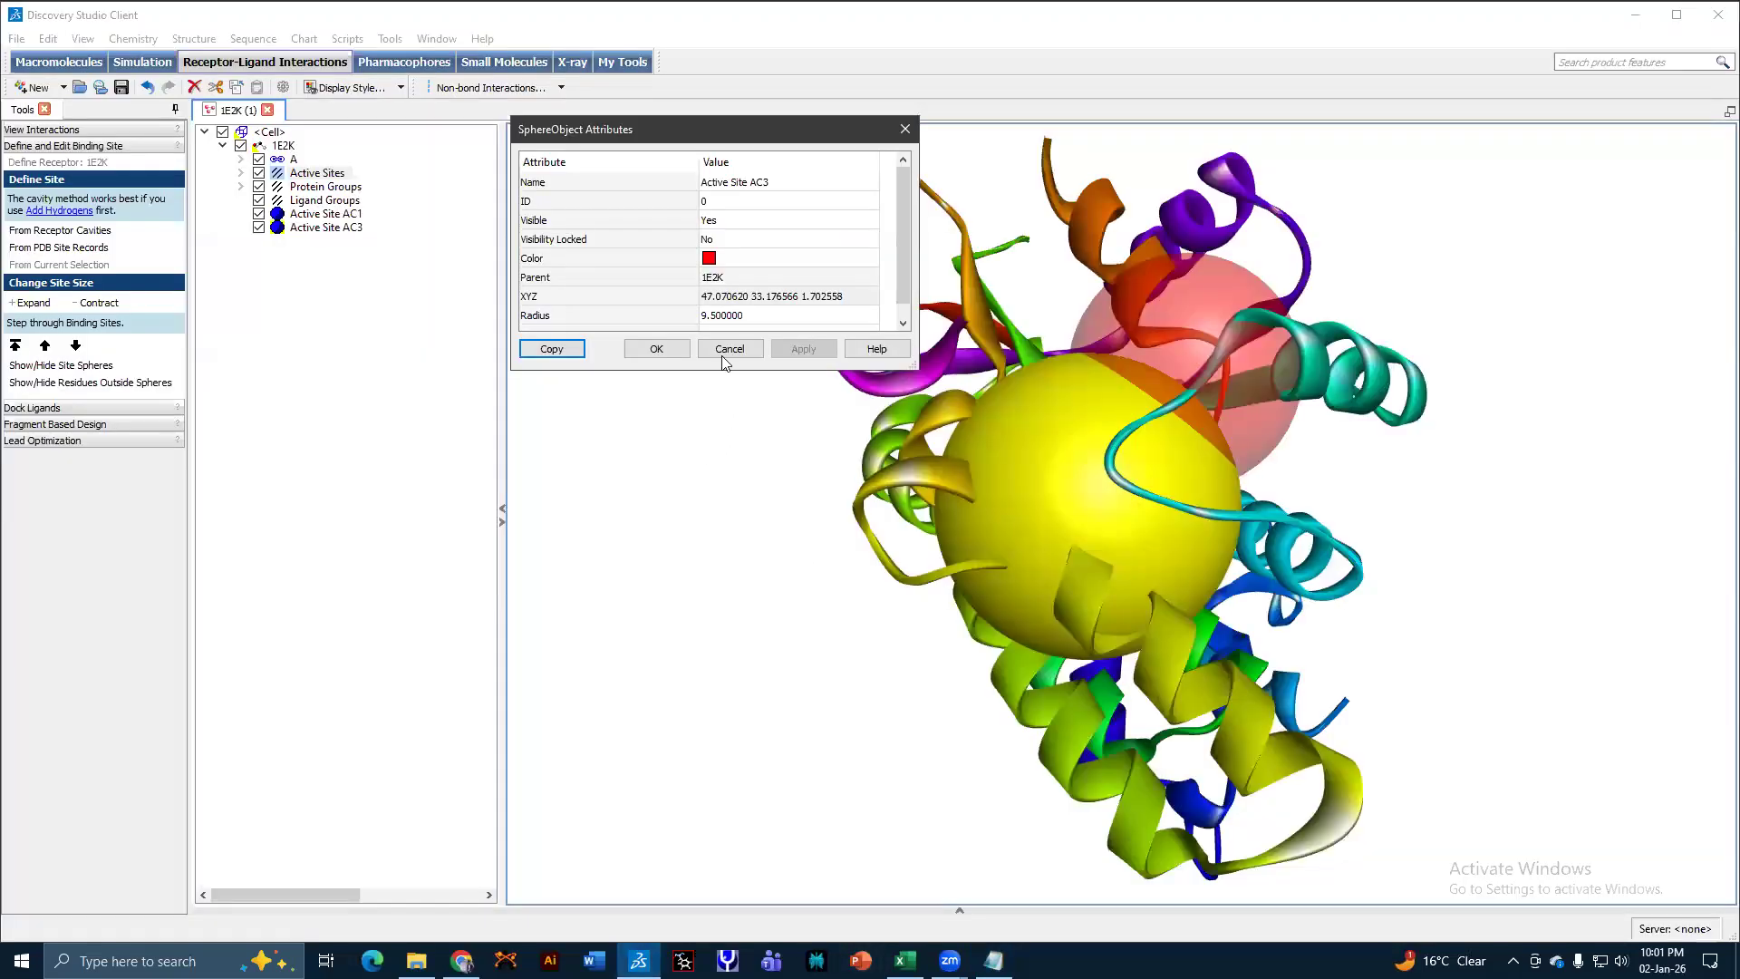
{"action": "left_click", "coordinate": [904, 129]}
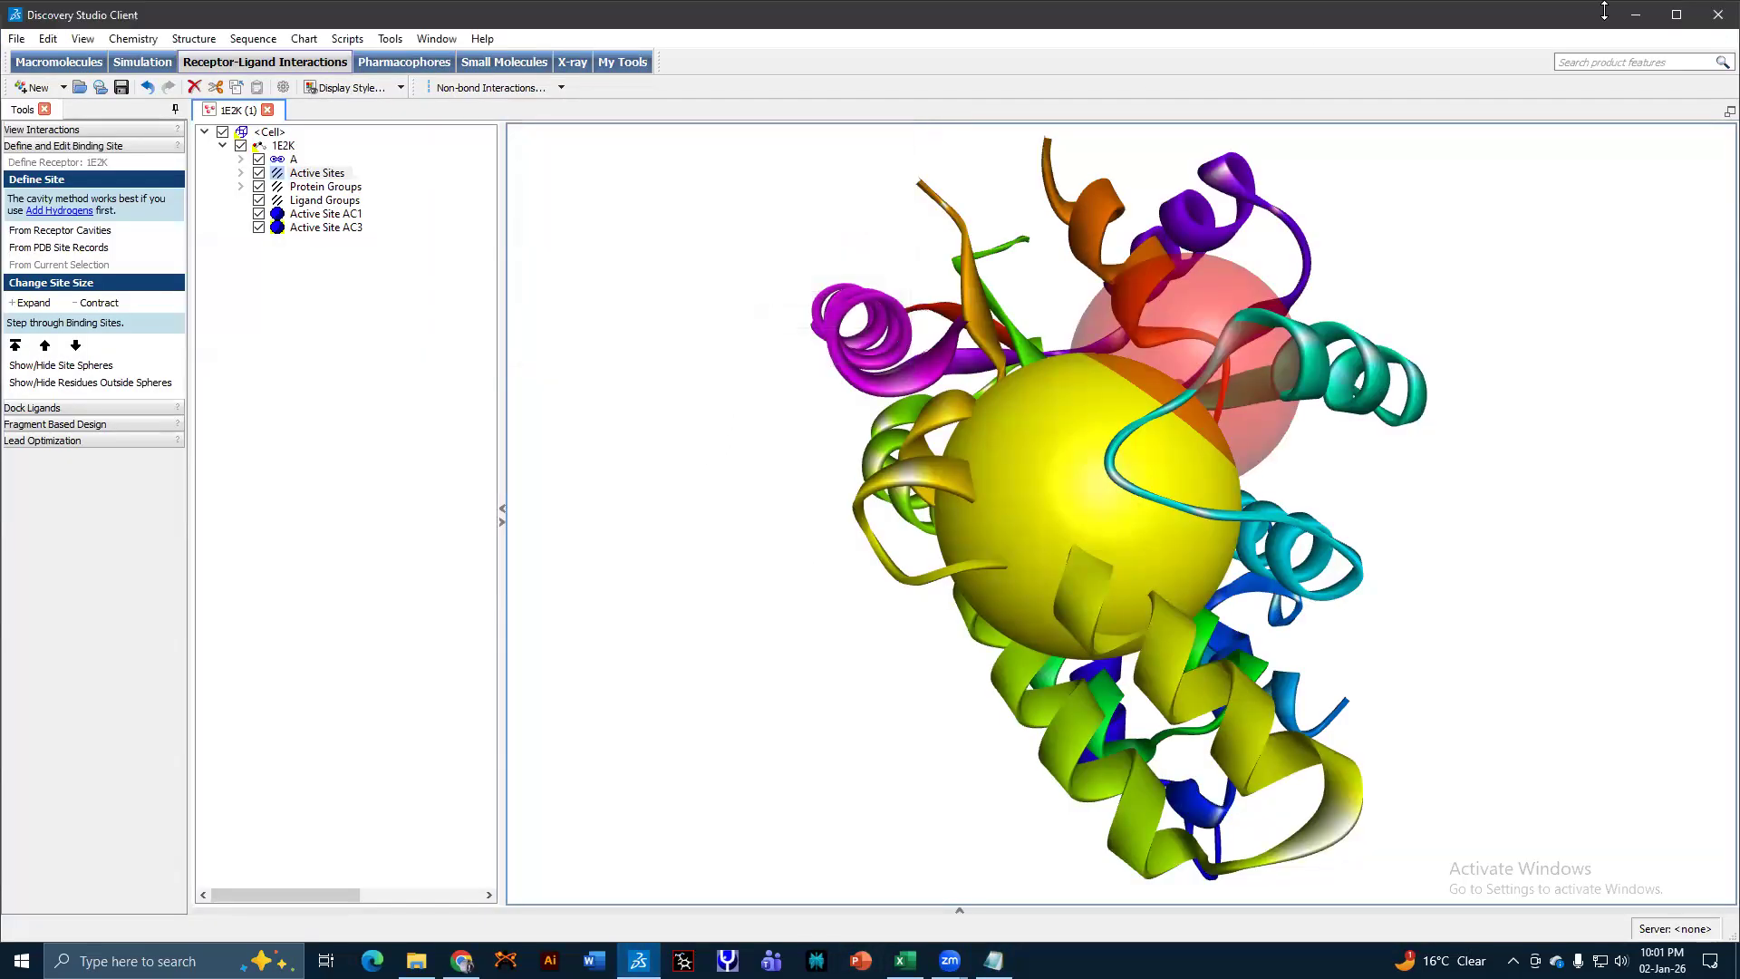
{"action": "left_click", "coordinate": [1624, 1]}
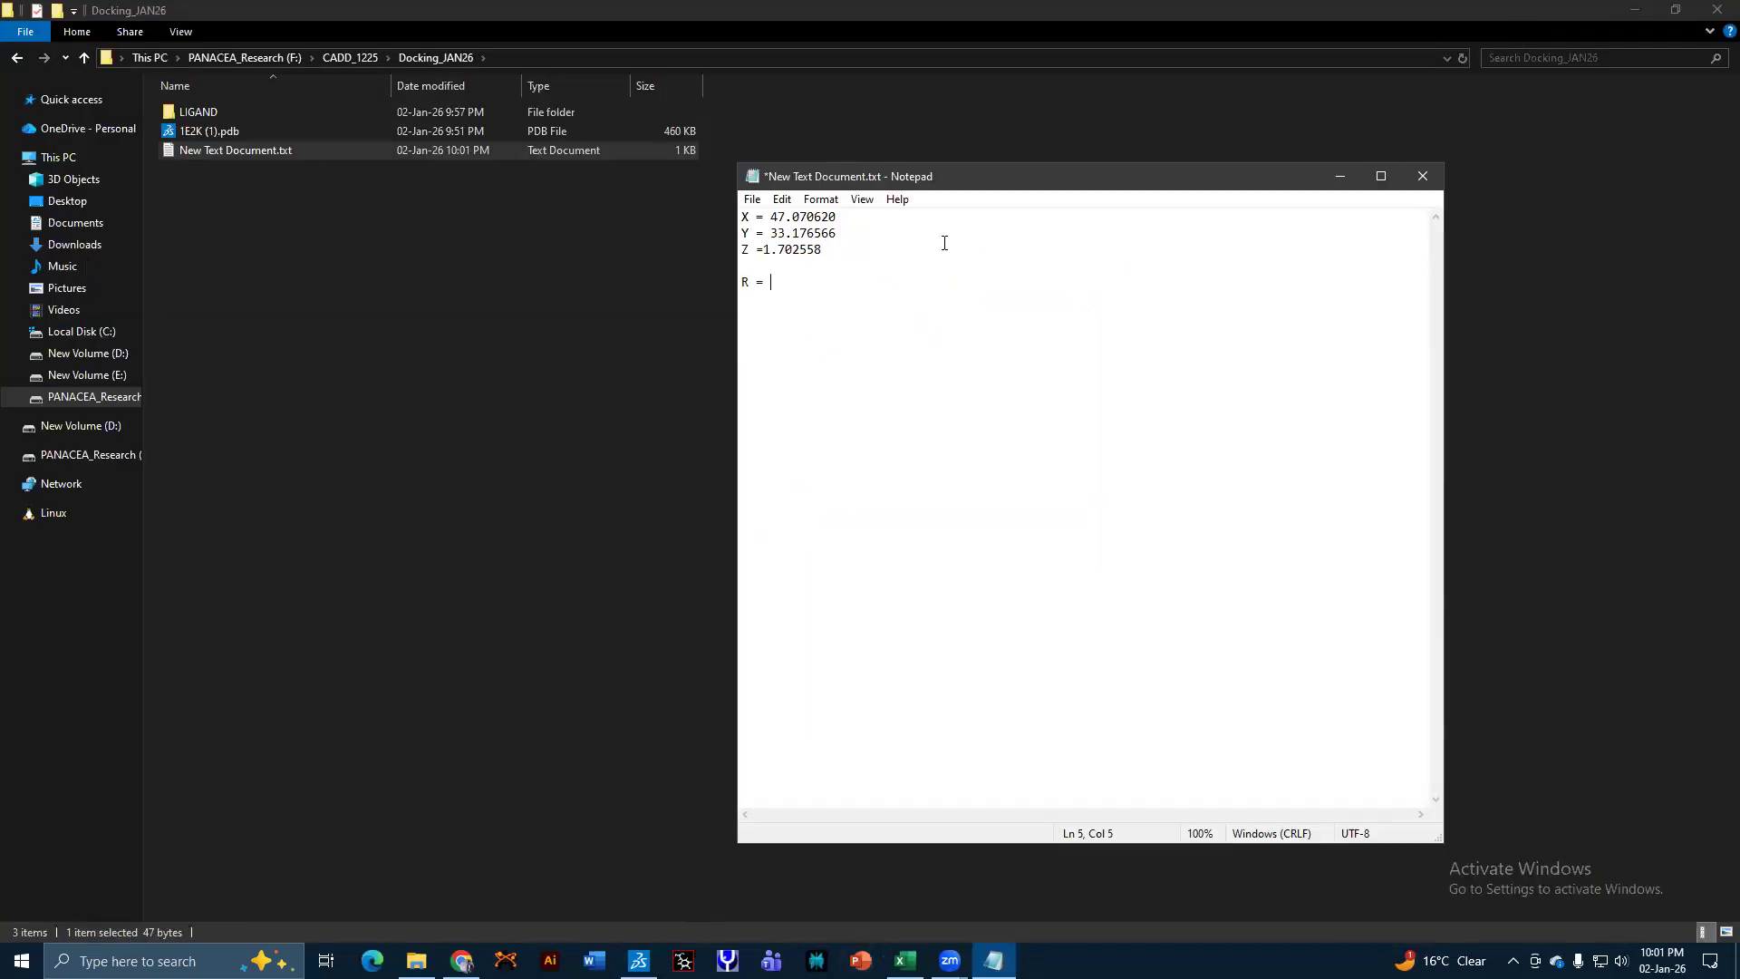
{"action": "type", "text": "5"}
{"action": "key", "text": "BackSpace"}
{"action": "type", "text": "9.5"}
{"action": "key", "text": "ctrl+s"}
{"action": "left_click", "coordinate": [1423, 177]}
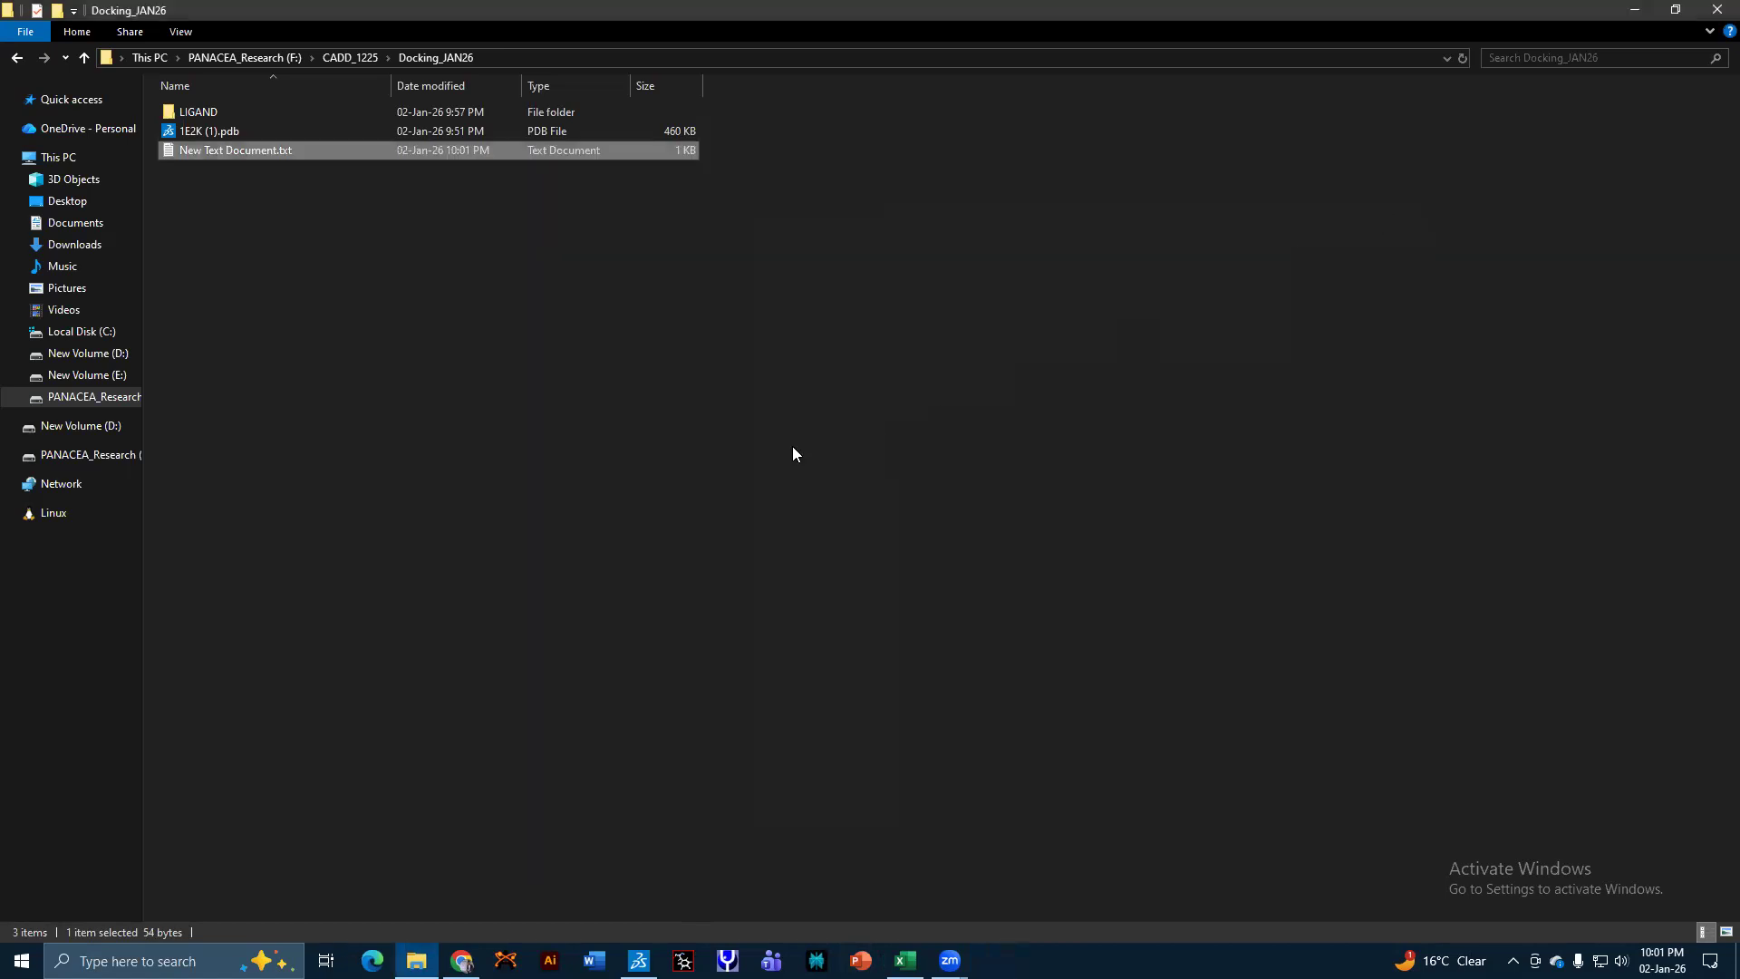
{"action": "left_click", "coordinate": [551, 355]}
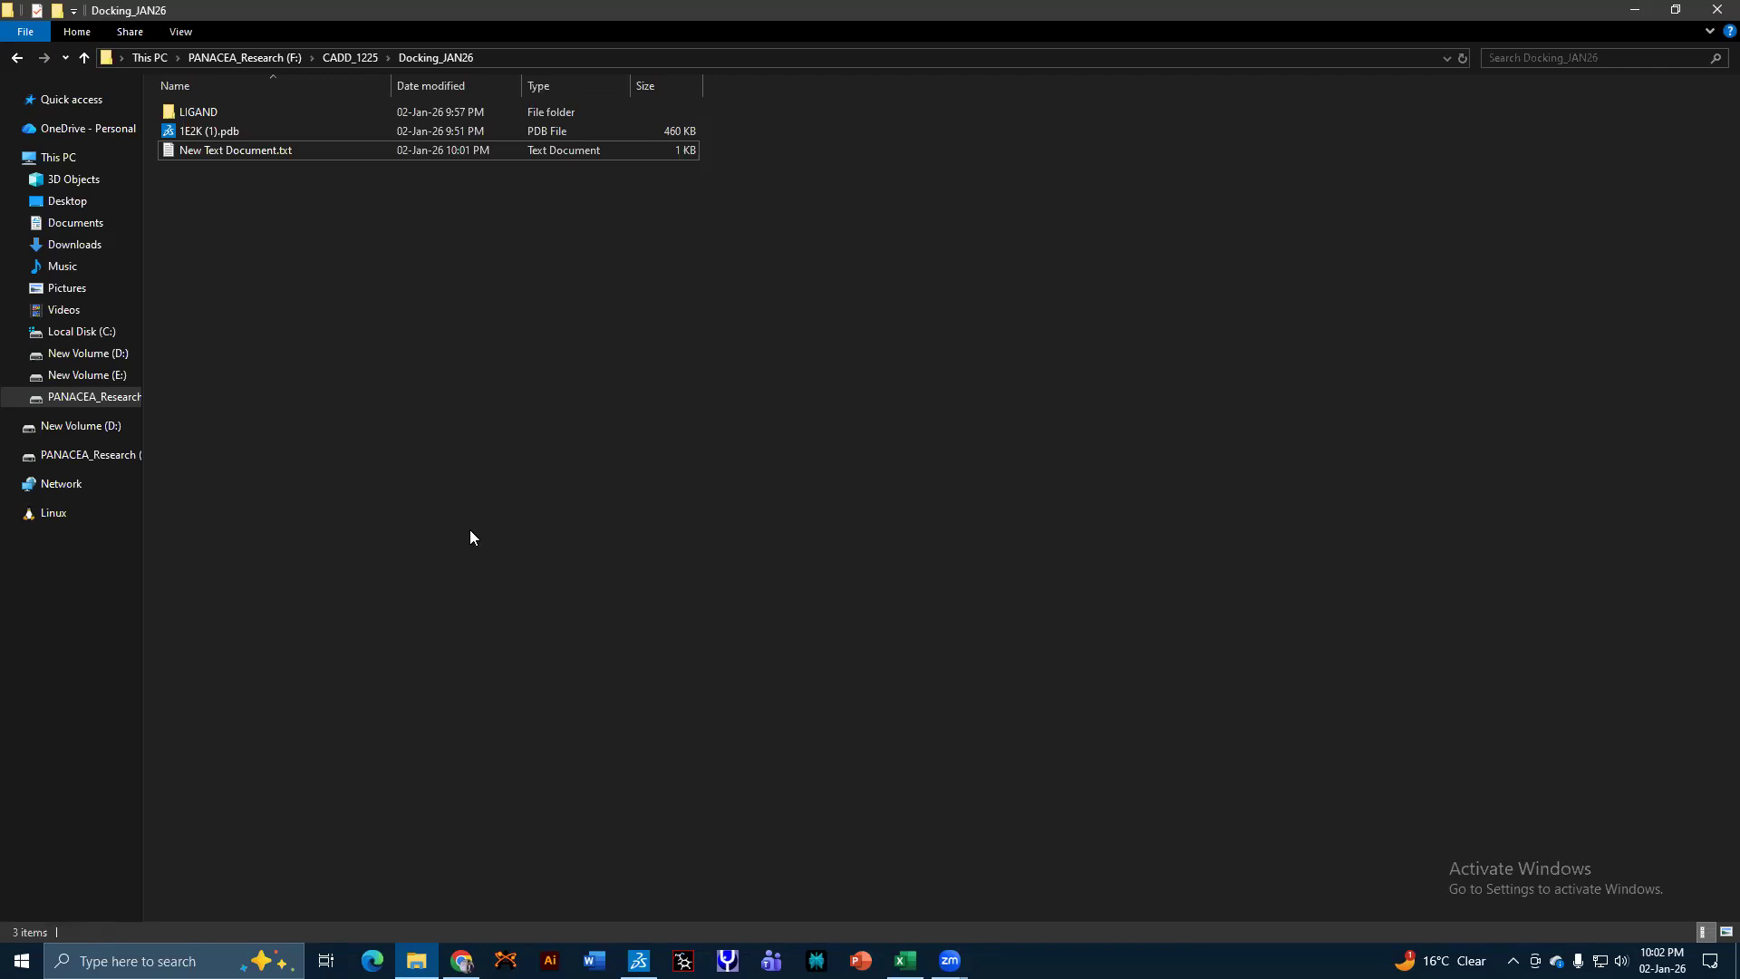
Open the folder C:\Users\User\.mgltools\PyRx in a separate File Explorer window.
{"action": "right_click", "coordinate": [100, 332]}
{"action": "left_click", "coordinate": [242, 421]}
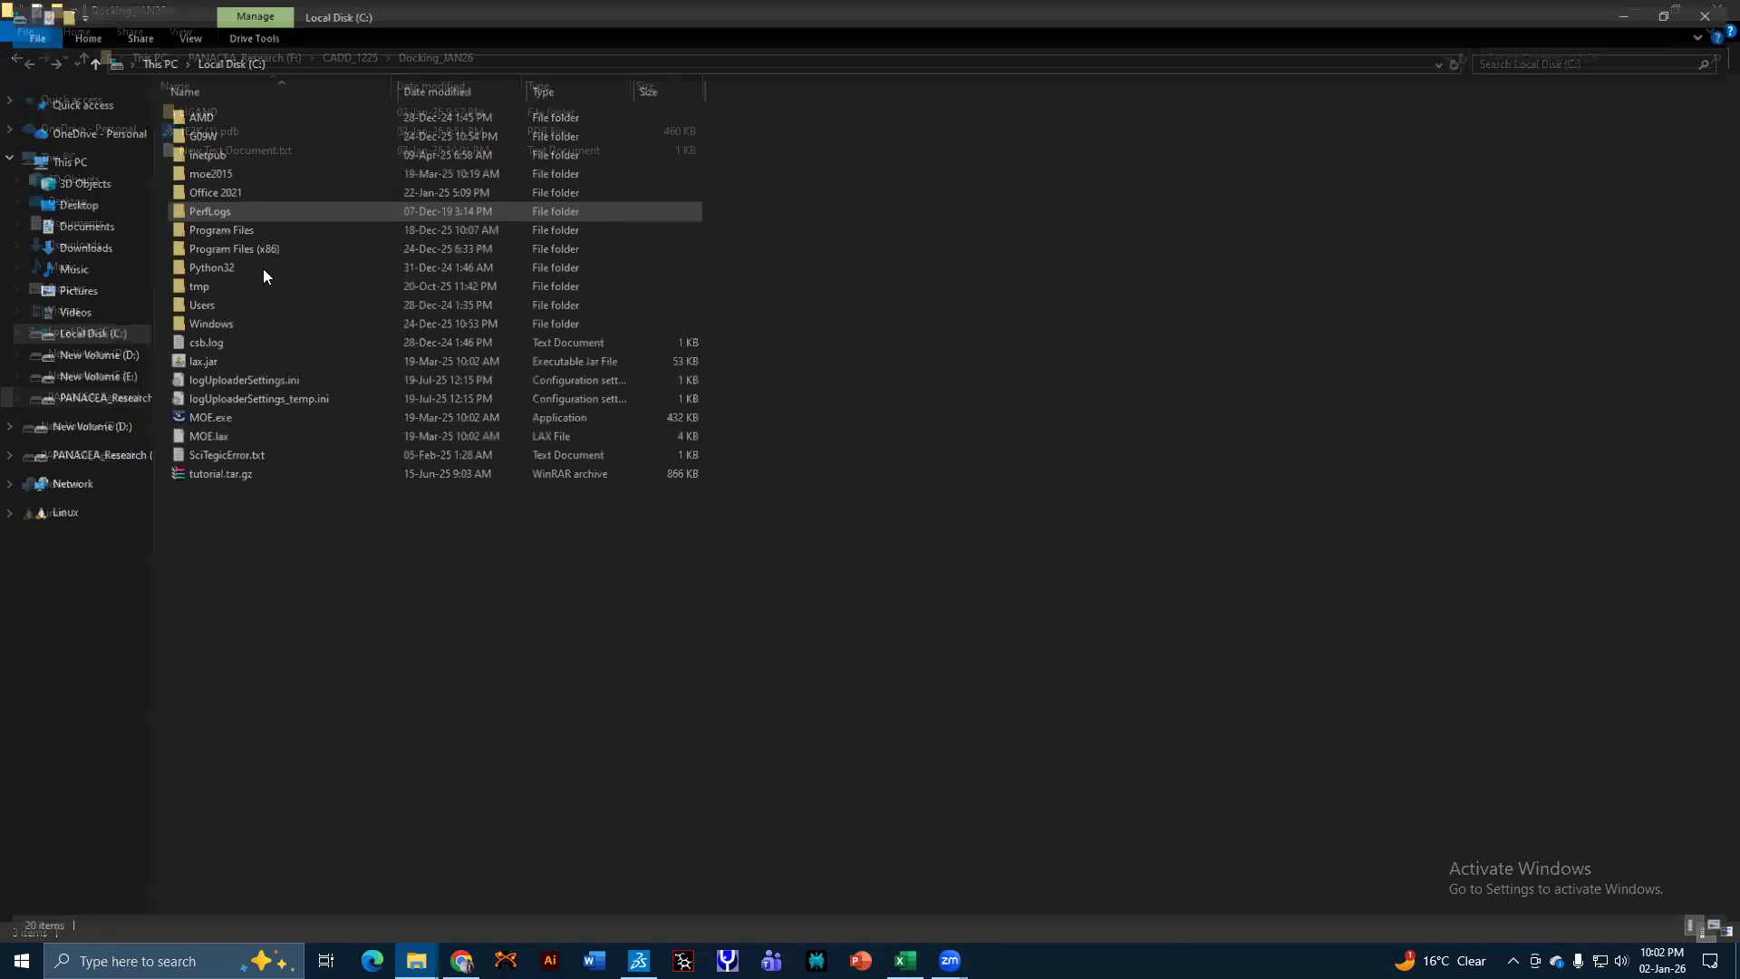
{"action": "double_click", "coordinate": [202, 299]}
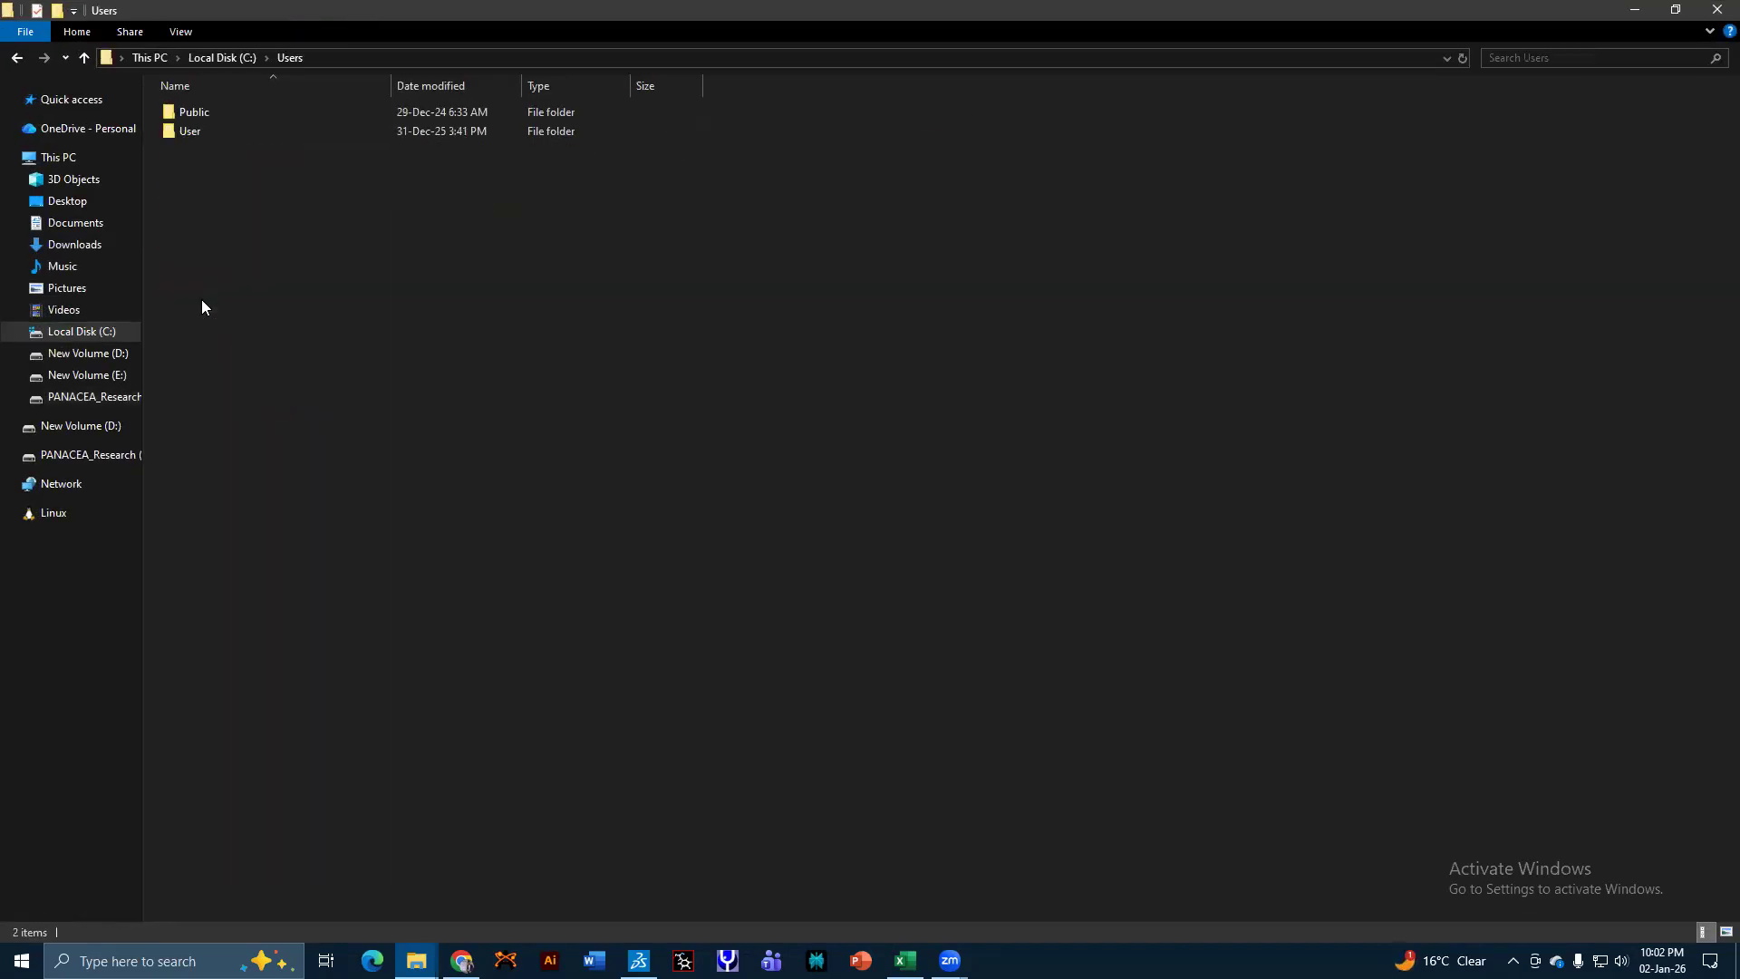
{"action": "left_click", "coordinate": [204, 133]}
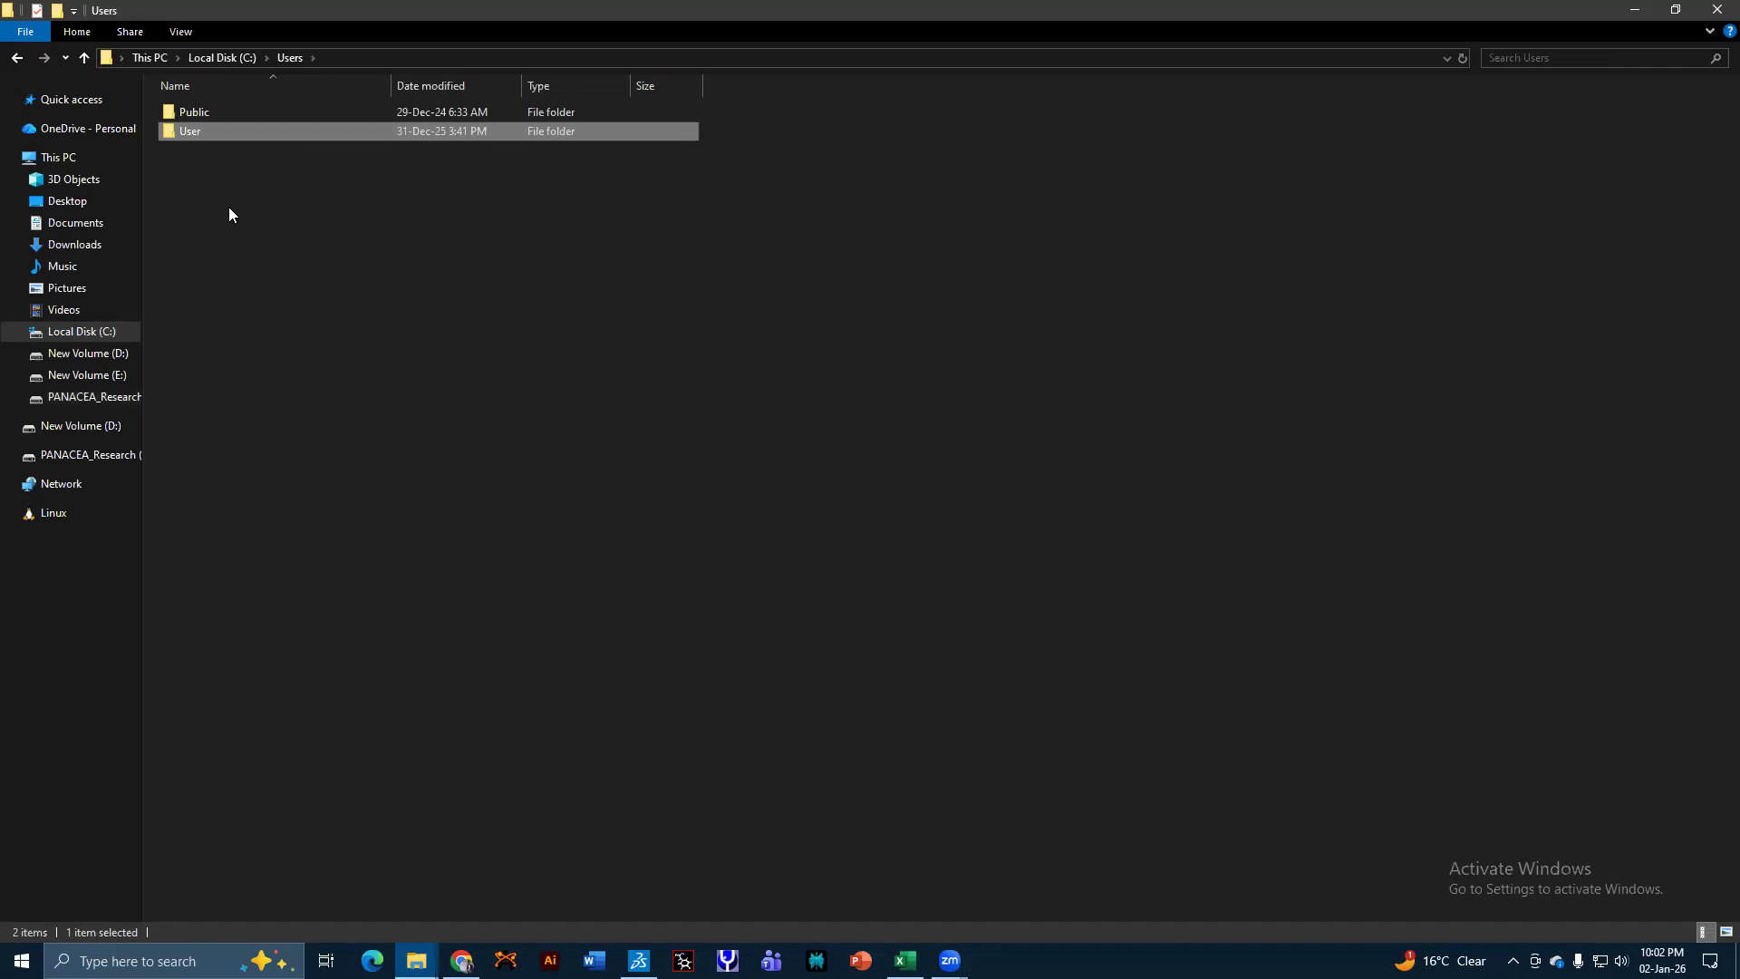
{"action": "key", "text": "Return"}
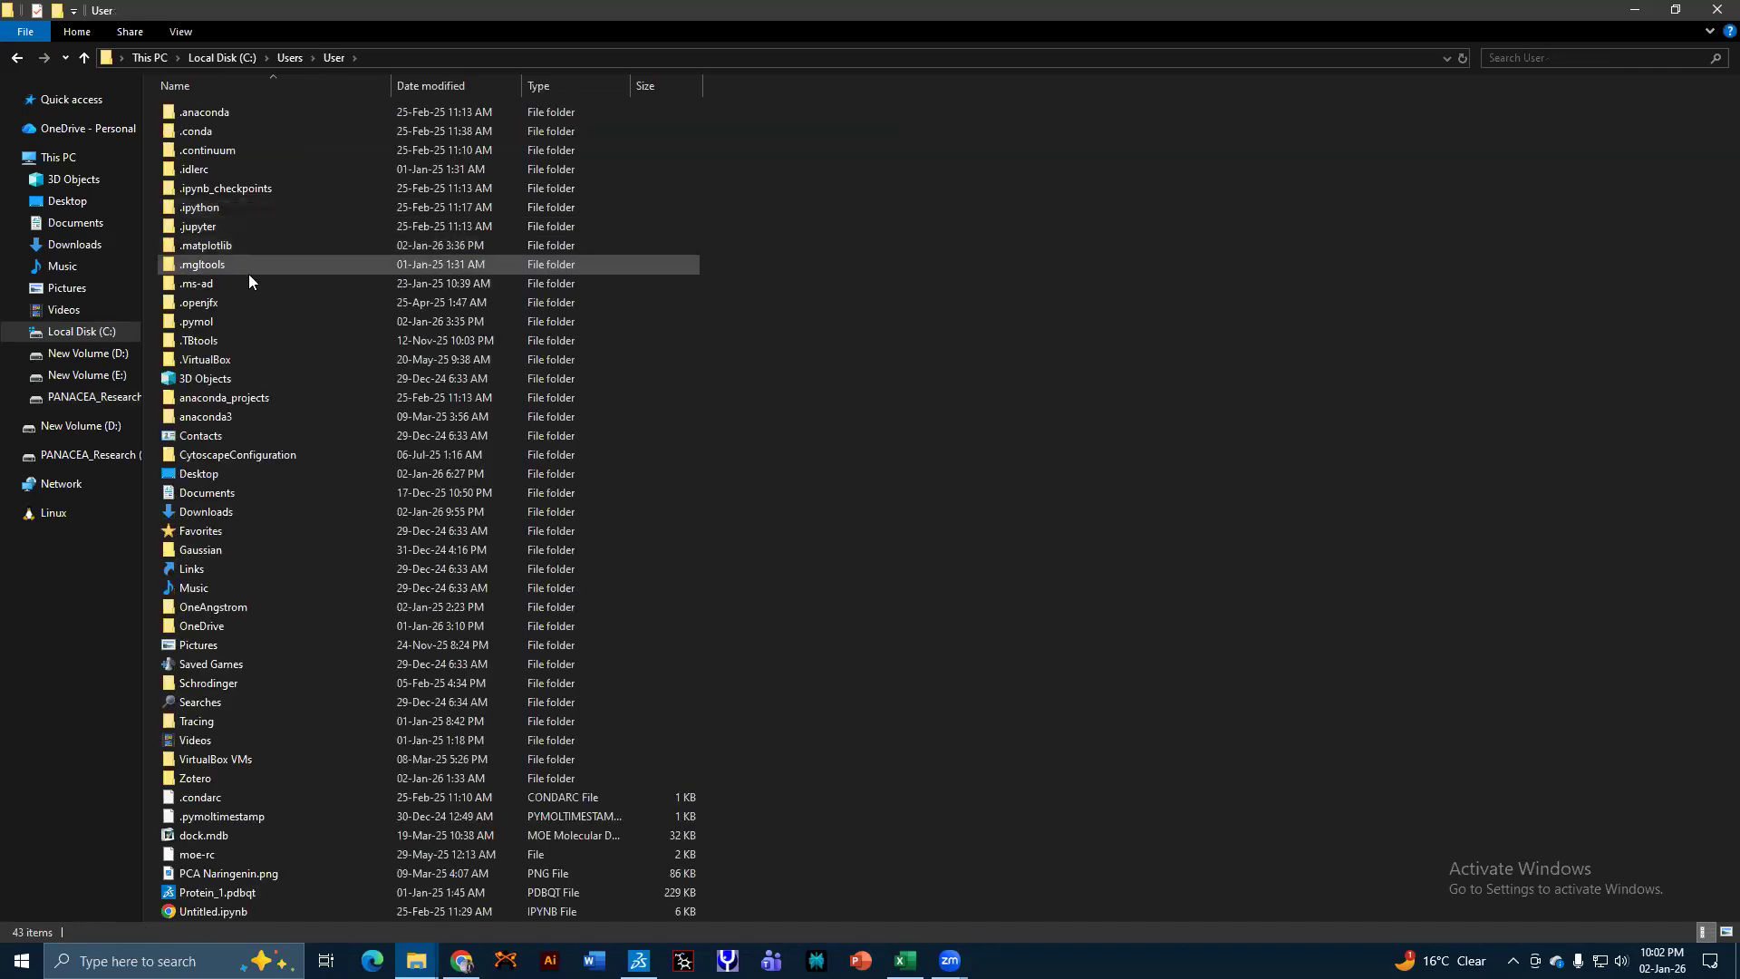
{"action": "left_click", "coordinate": [221, 267]}
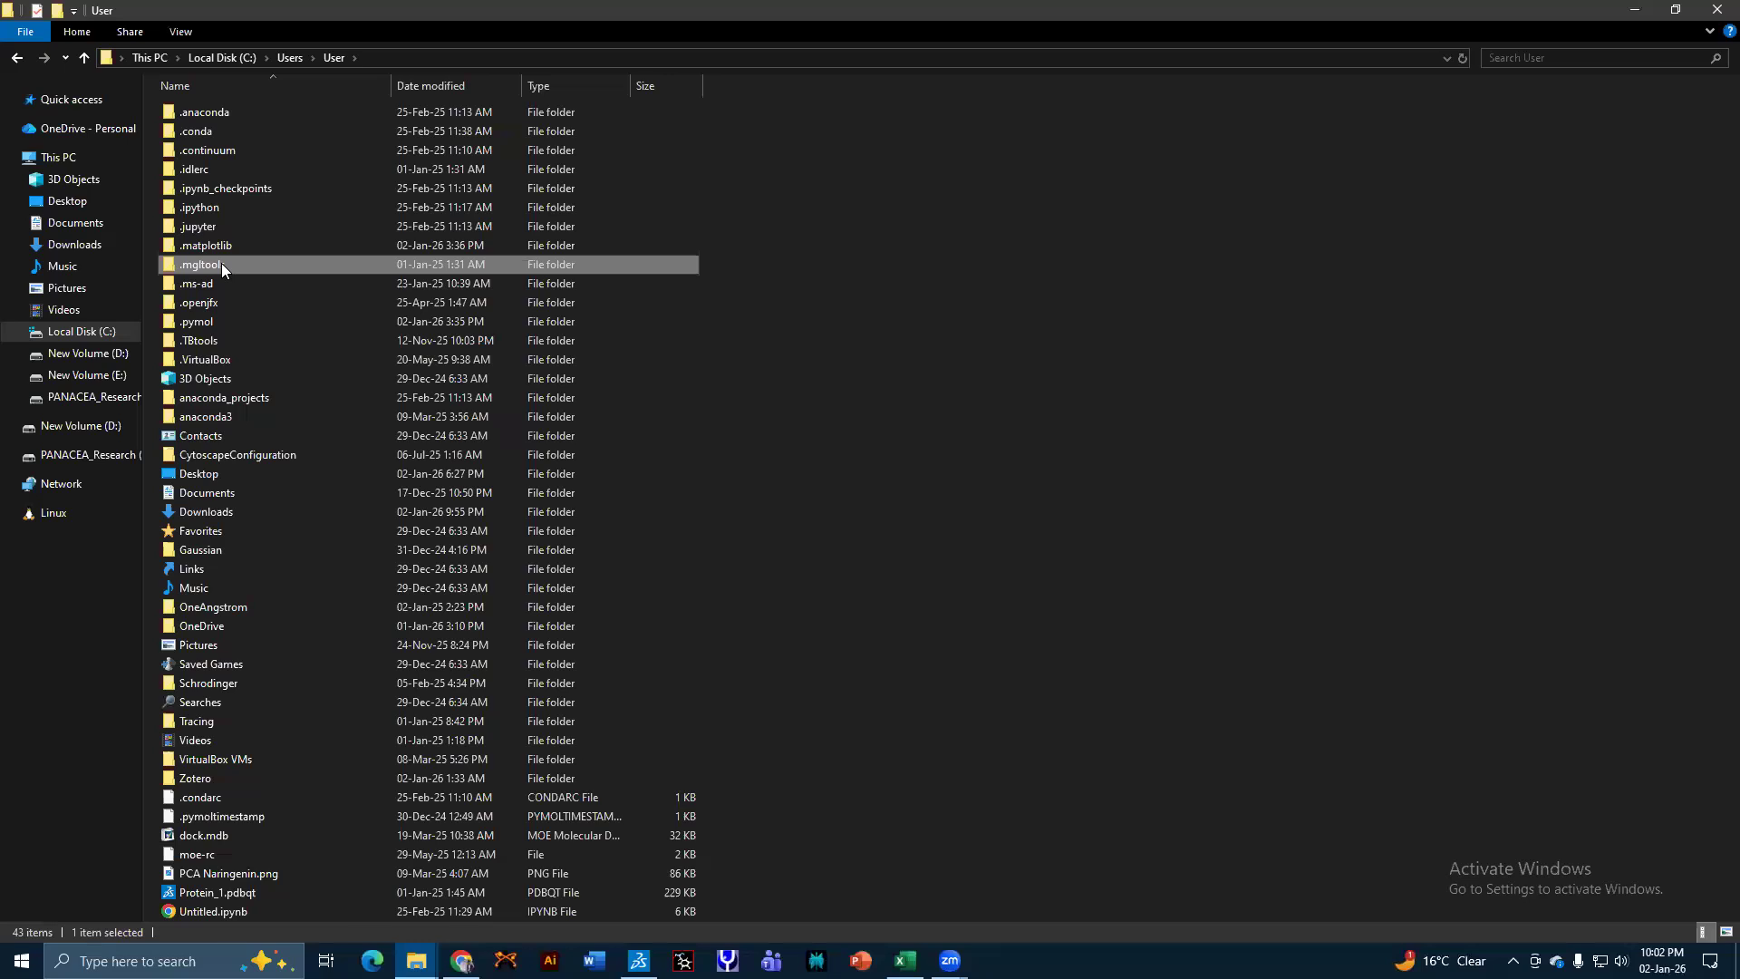
{"action": "key", "text": "Return"}
{"action": "left_click", "coordinate": [201, 136]}
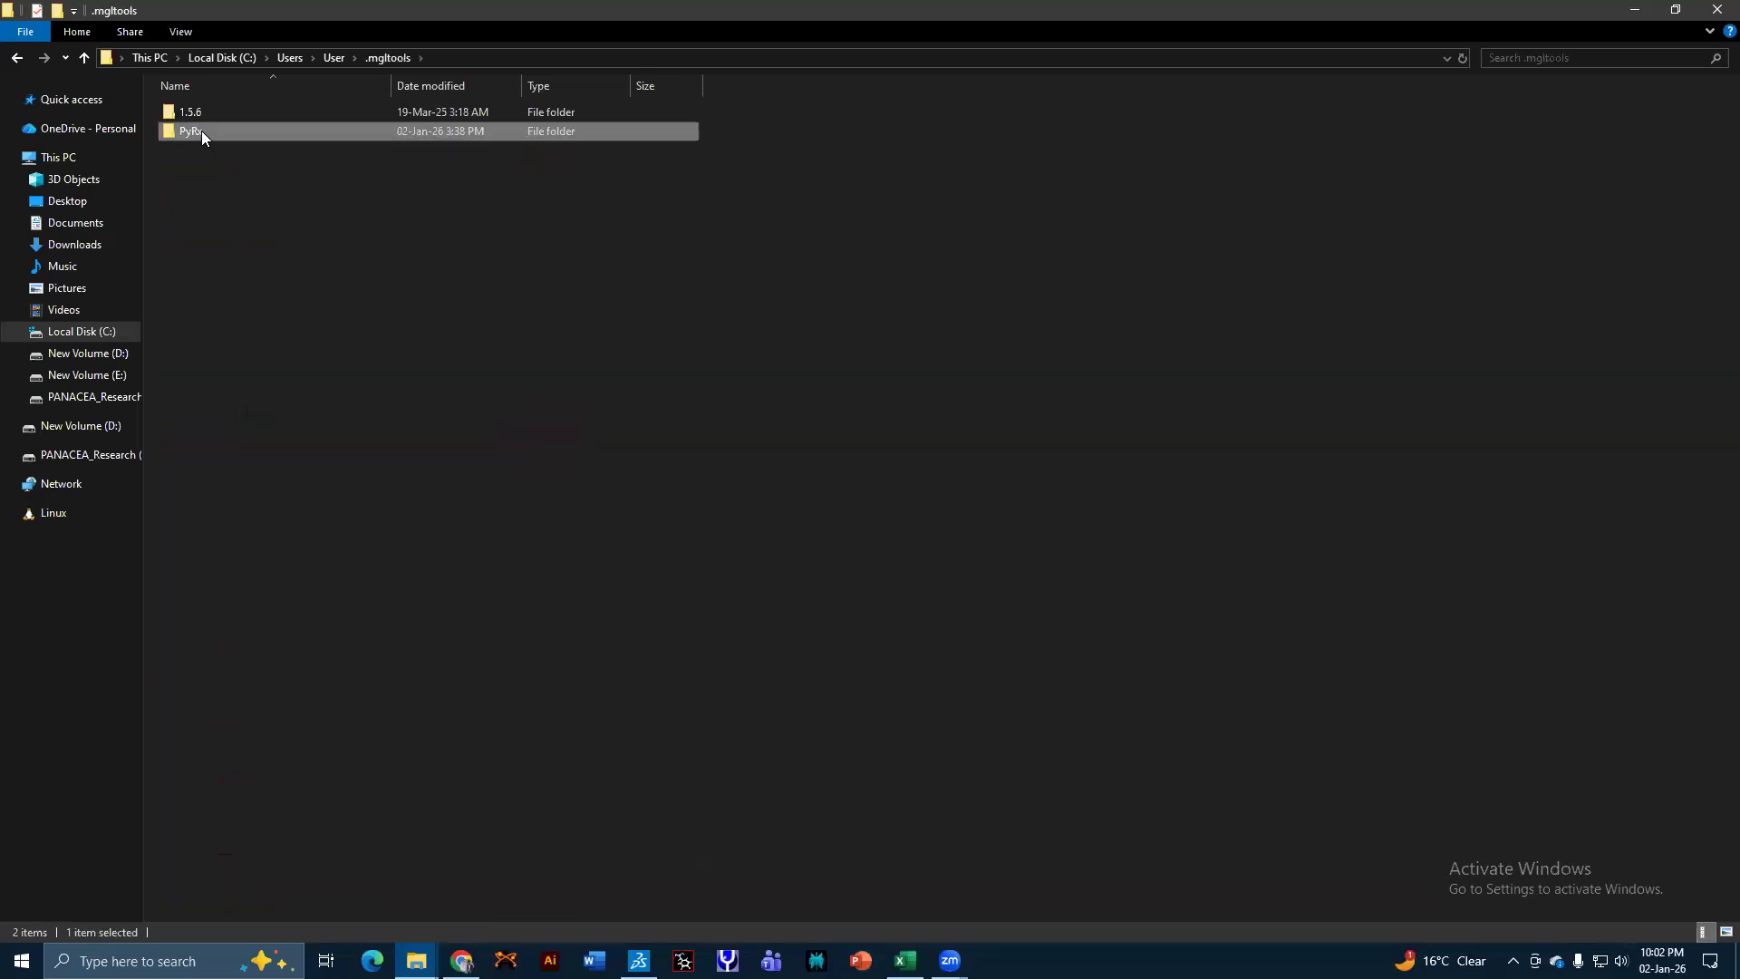
{"action": "key", "text": "Return"}
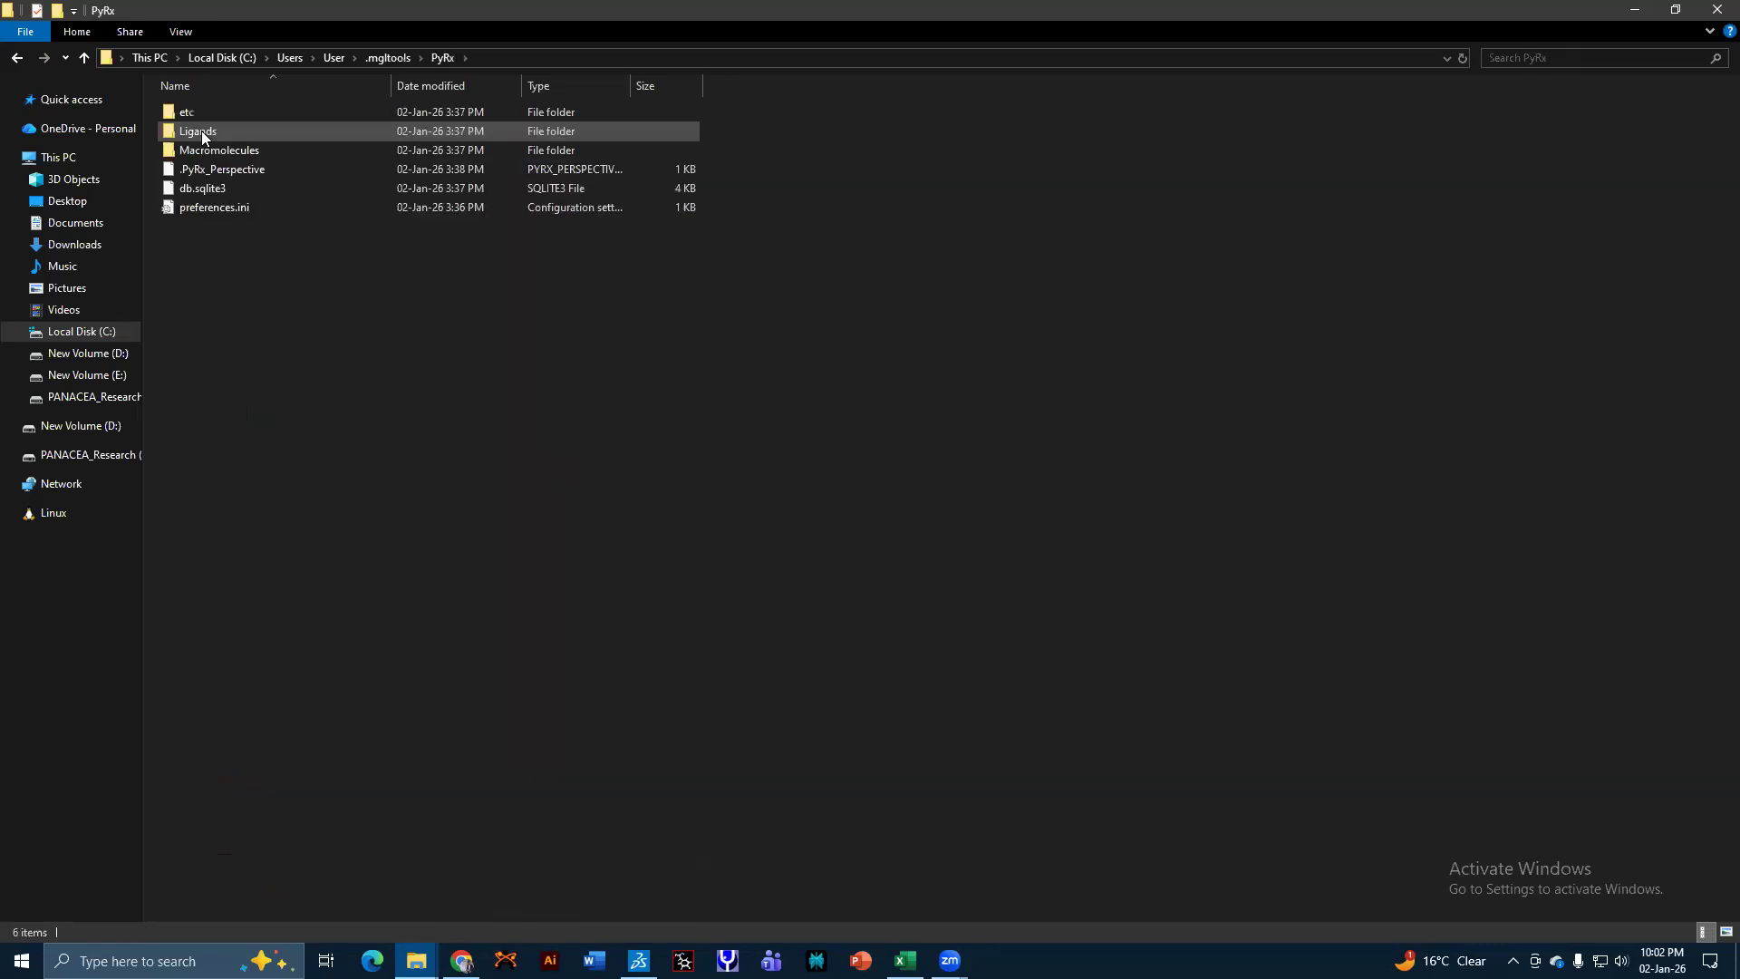
Delete all files and folders inside the PyRx folder and close its window.
{"action": "left_click_drag", "start_coordinate": [245, 277], "coordinate": [212, 107]}
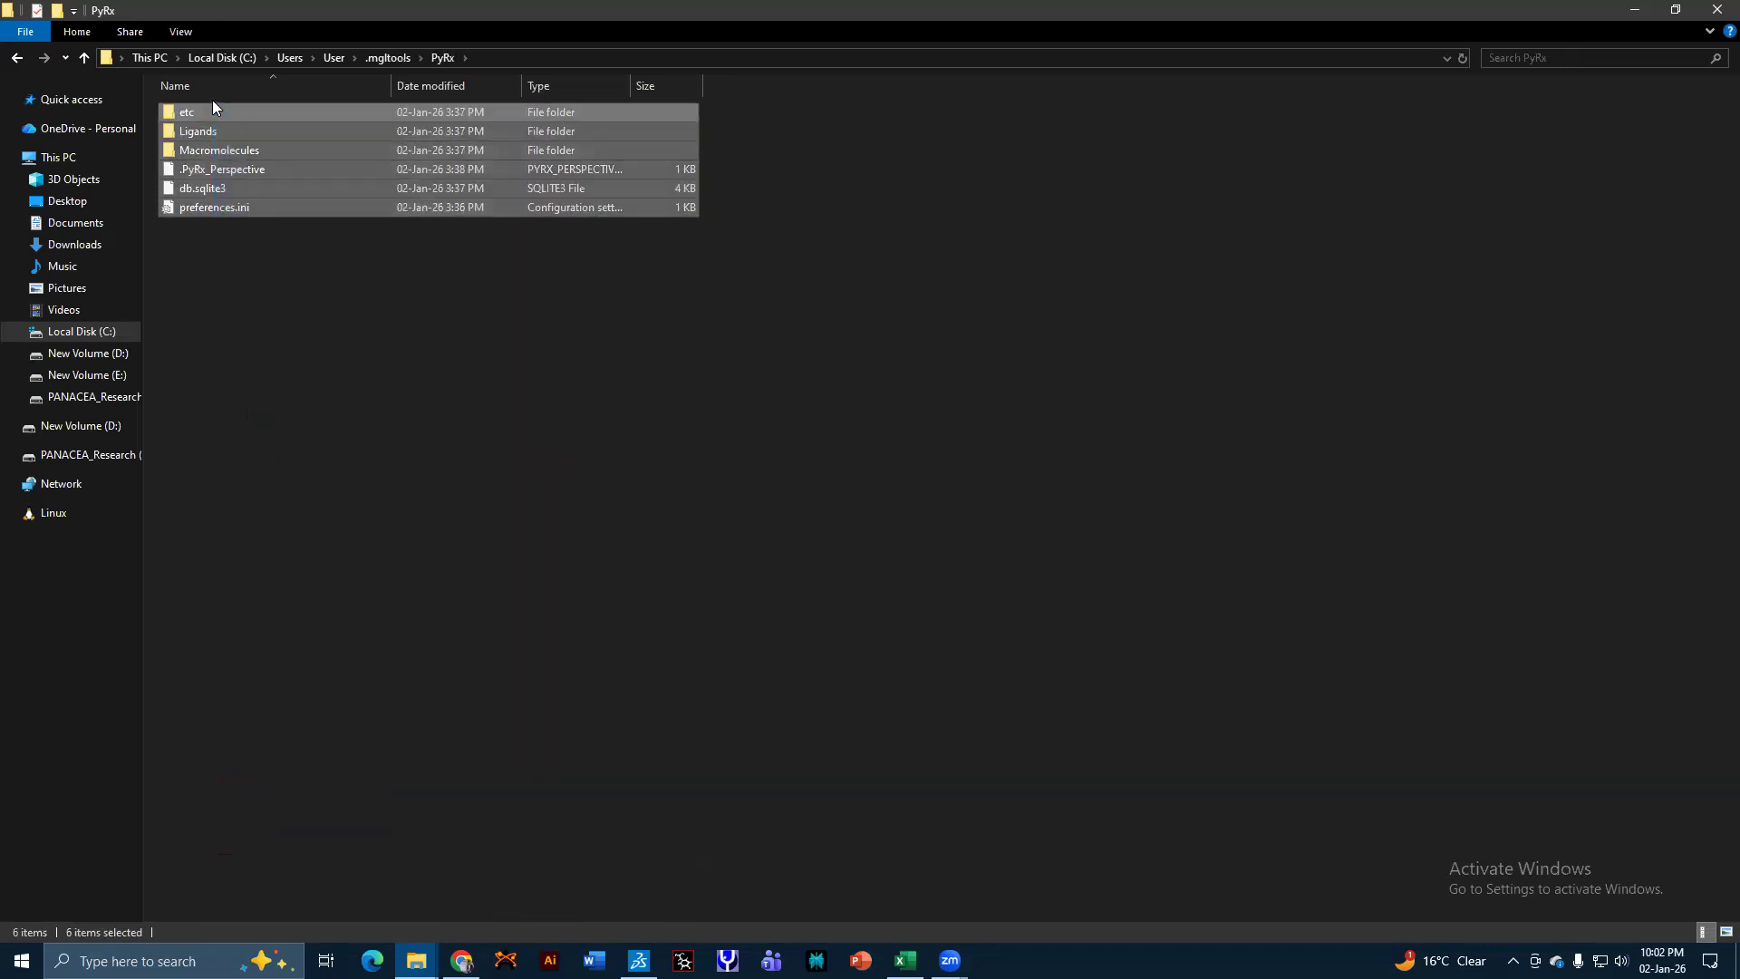
{"action": "key", "text": "Delete"}
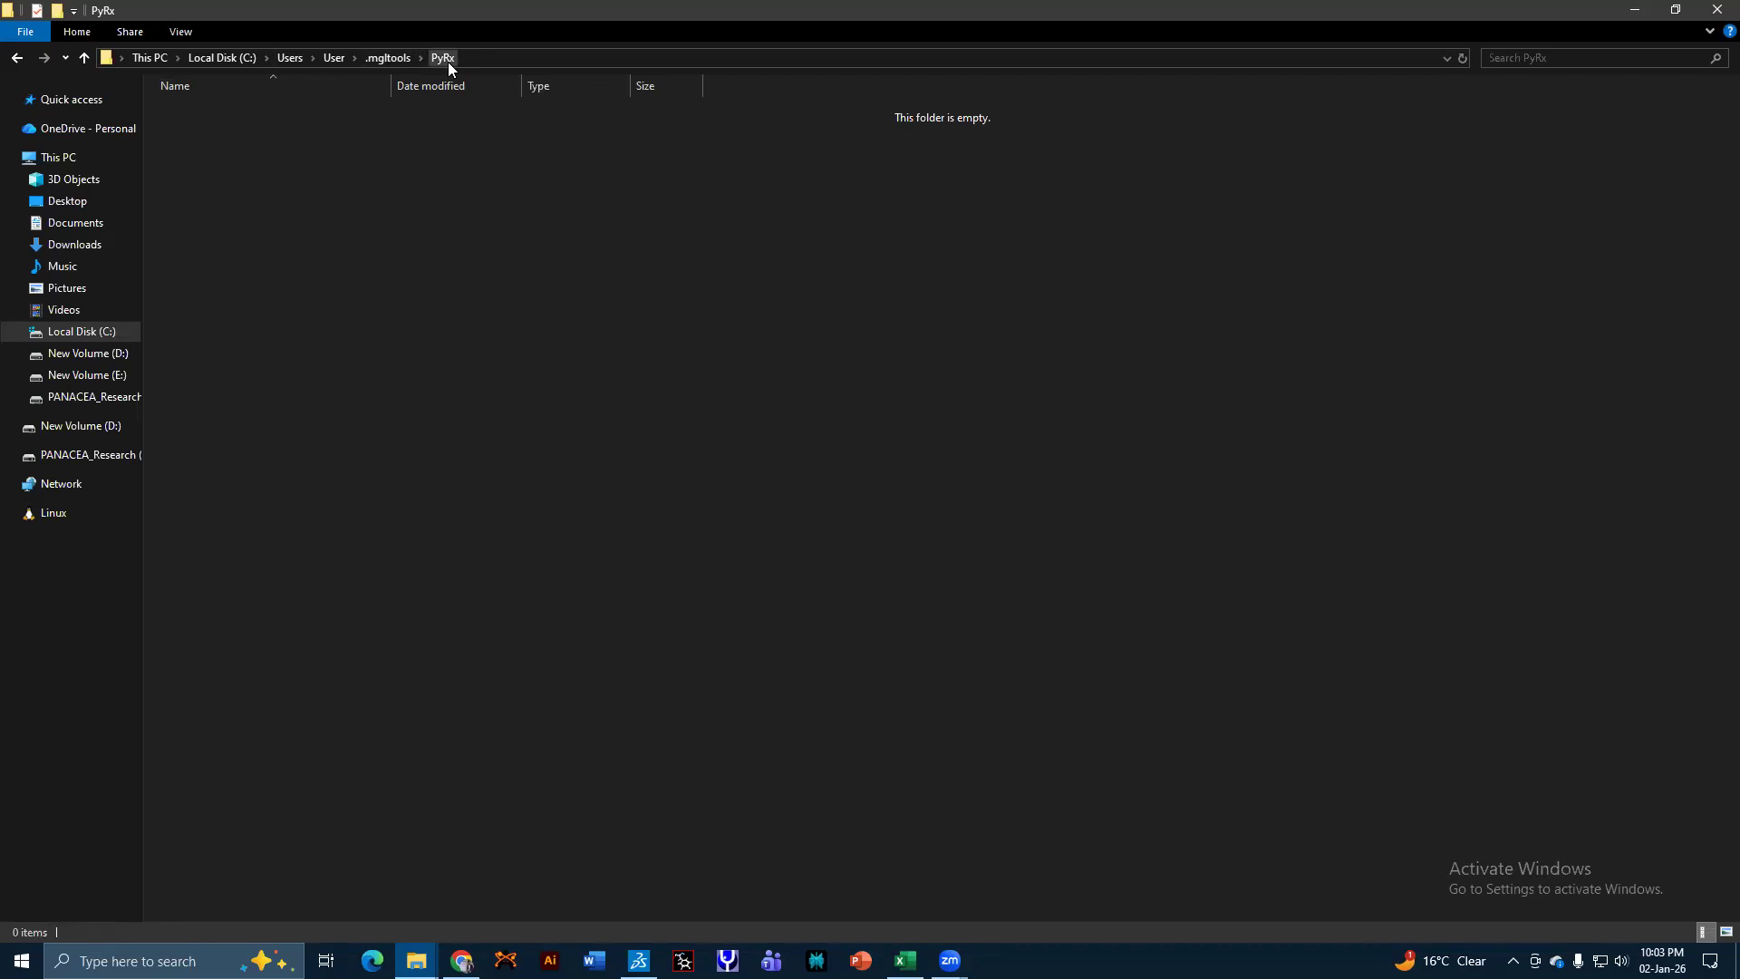
{"action": "left_click", "coordinate": [1716, 10]}
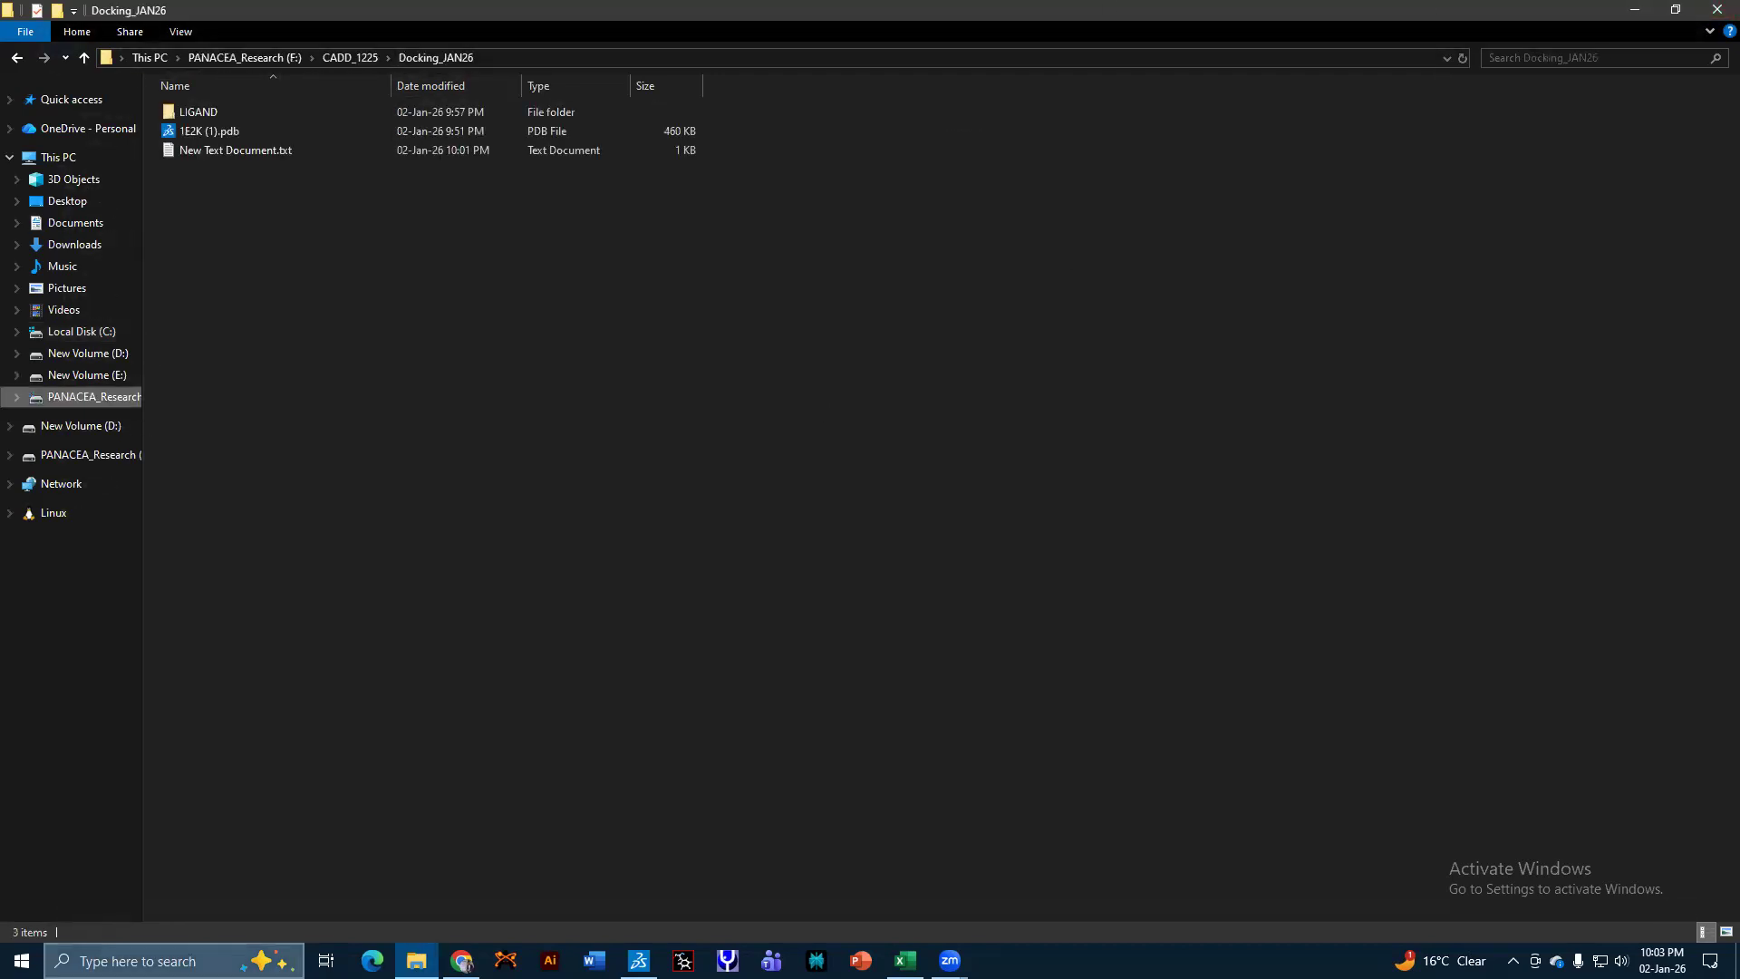
Launch PyRx from the Windows search and maximize its window.
{"action": "left_click", "coordinate": [136, 961]}
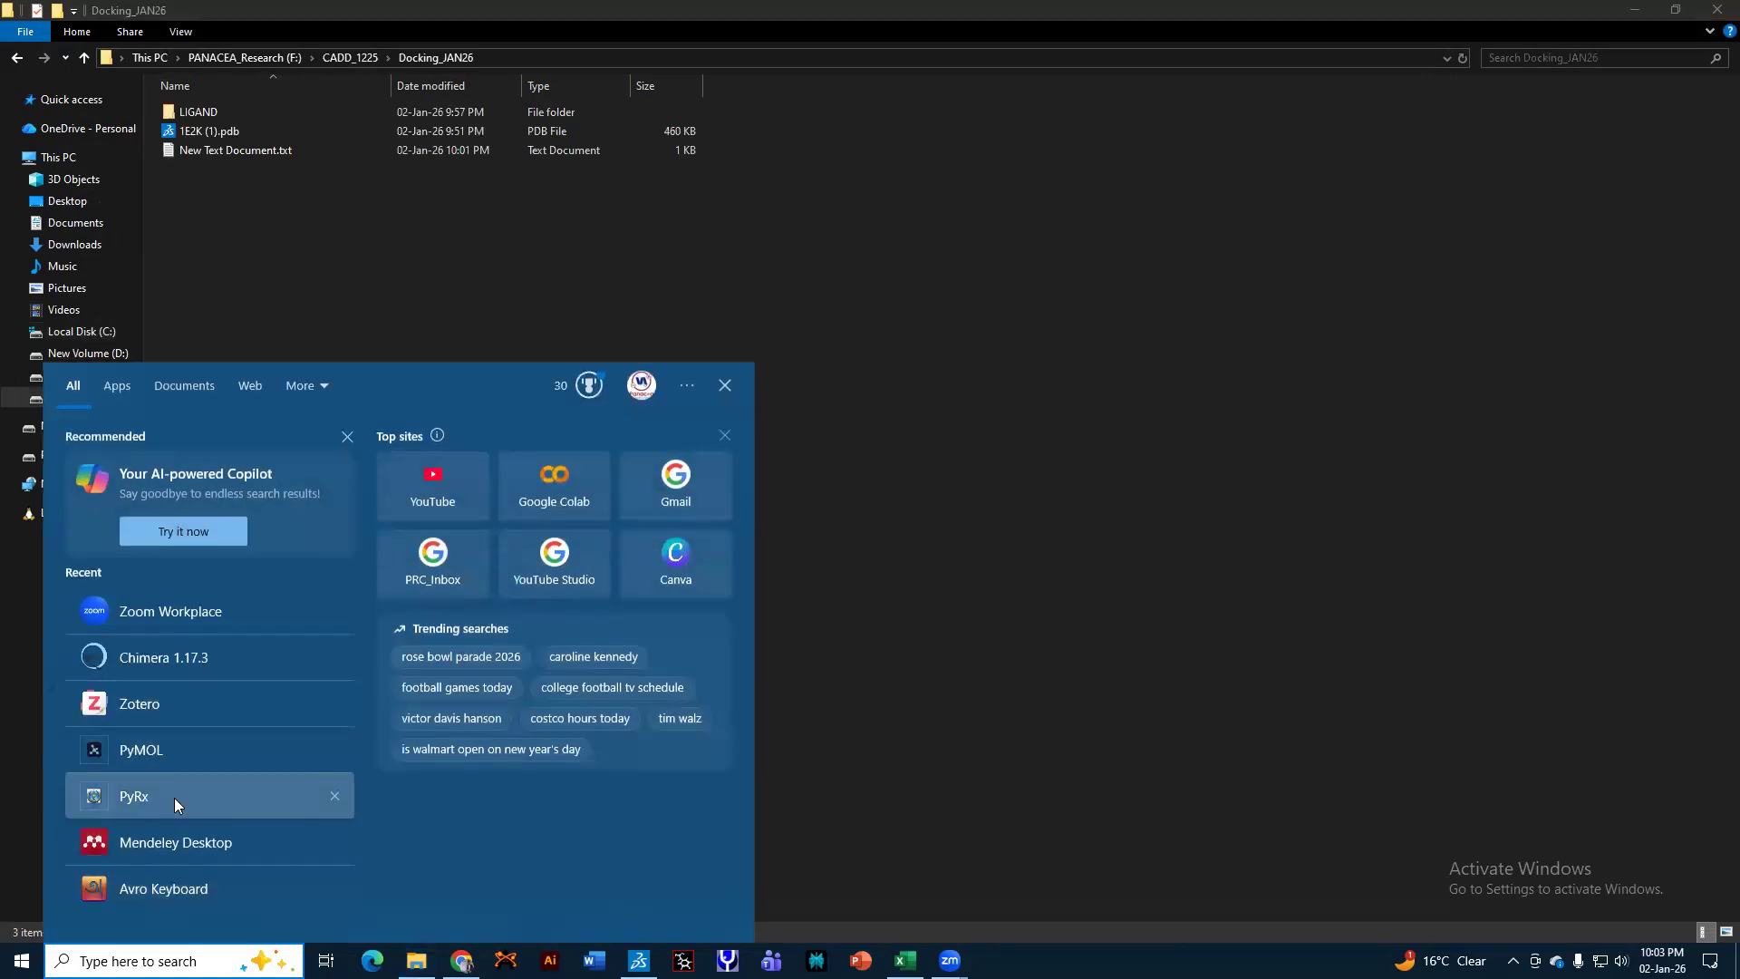
{"action": "left_click", "coordinate": [174, 798]}
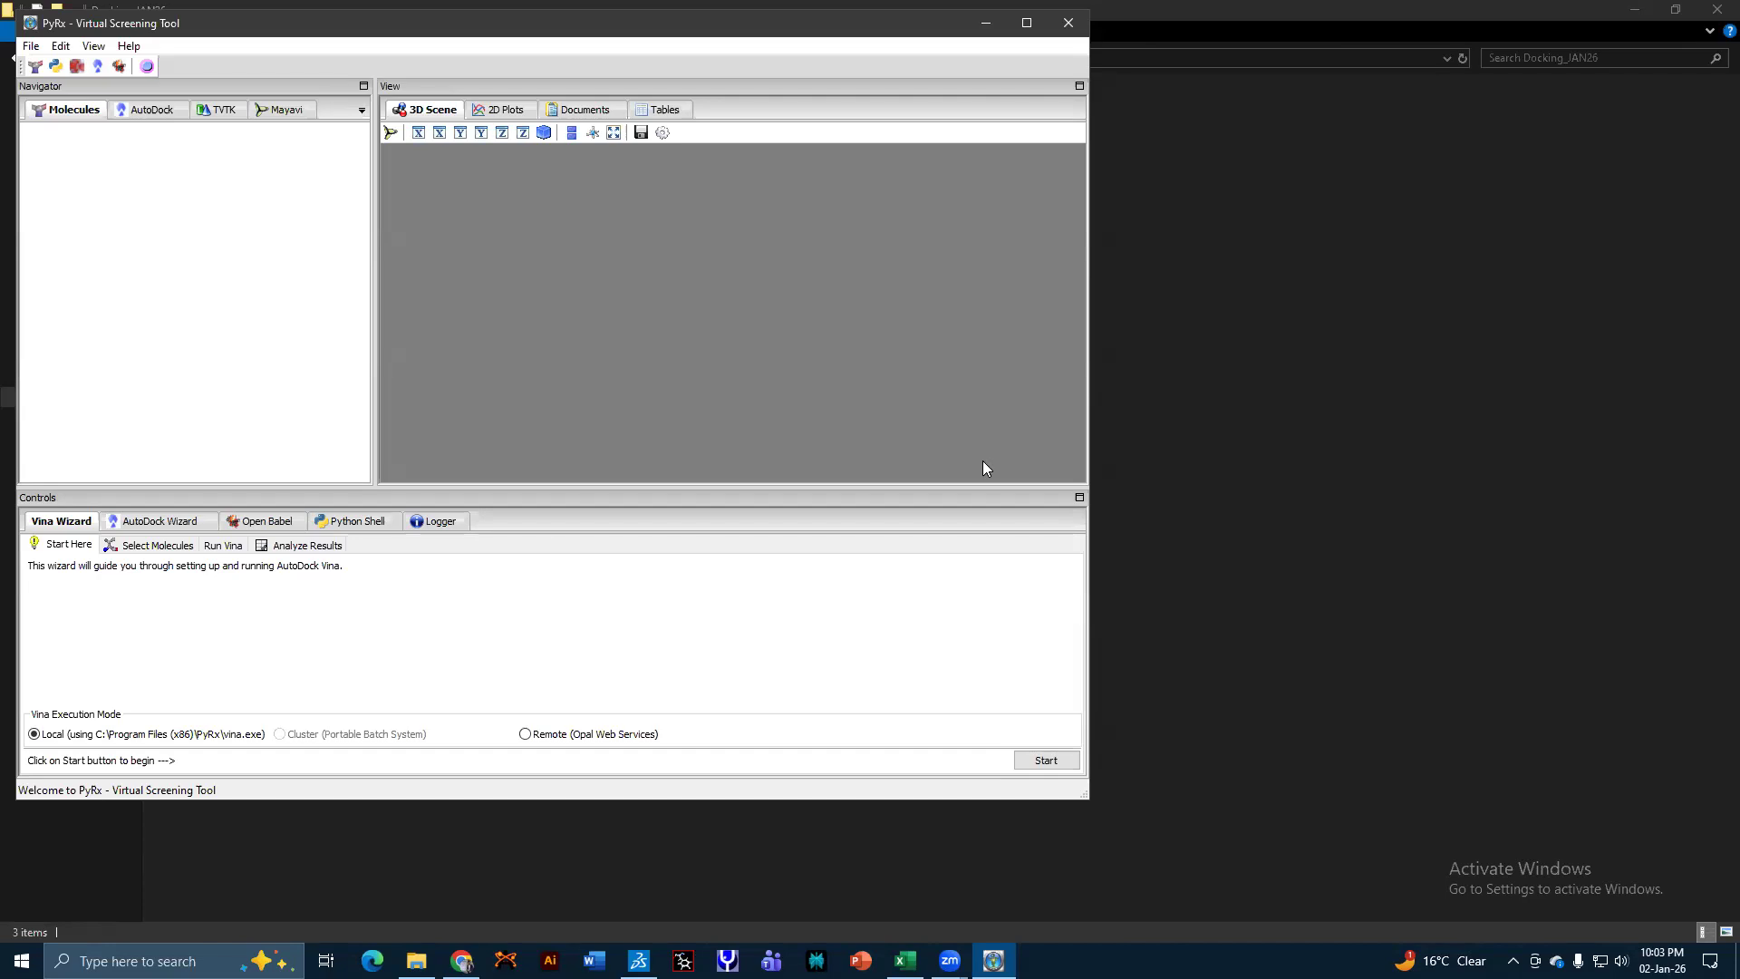
{"action": "left_click", "coordinate": [1027, 23]}
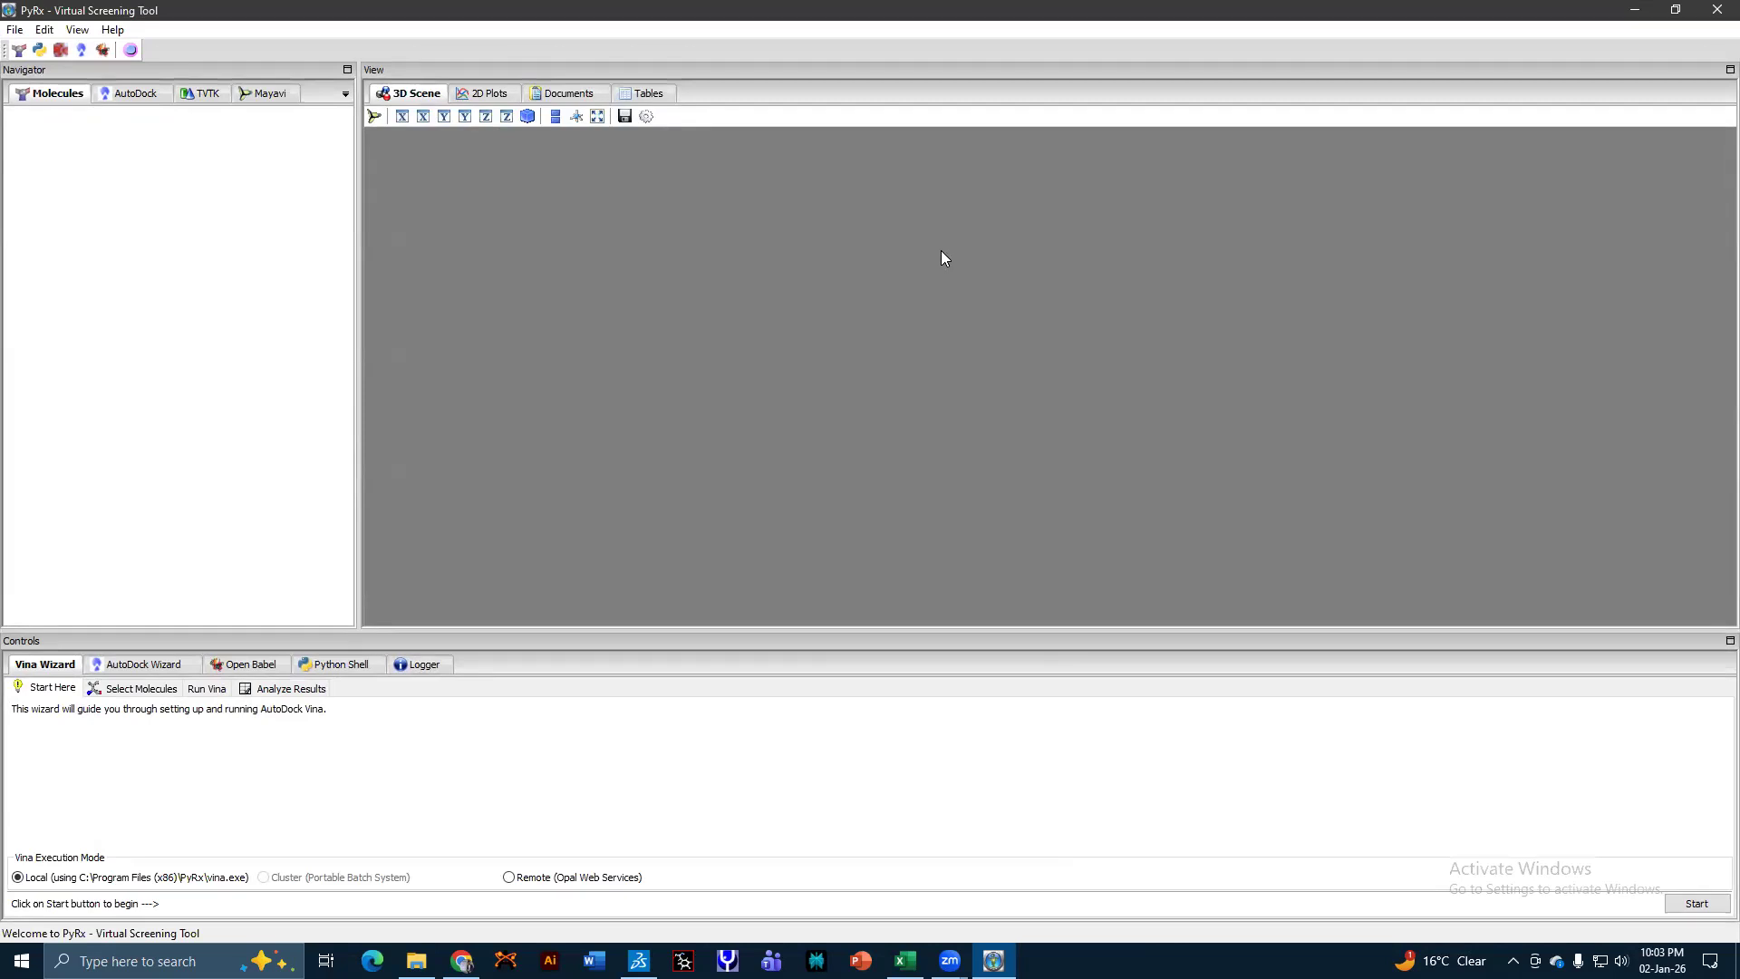
Switch to Discovery Studio and hide the Active Site AC1 and Active Site AC3 spheres of 1E2K.
{"action": "left_click", "coordinate": [1635, 11]}
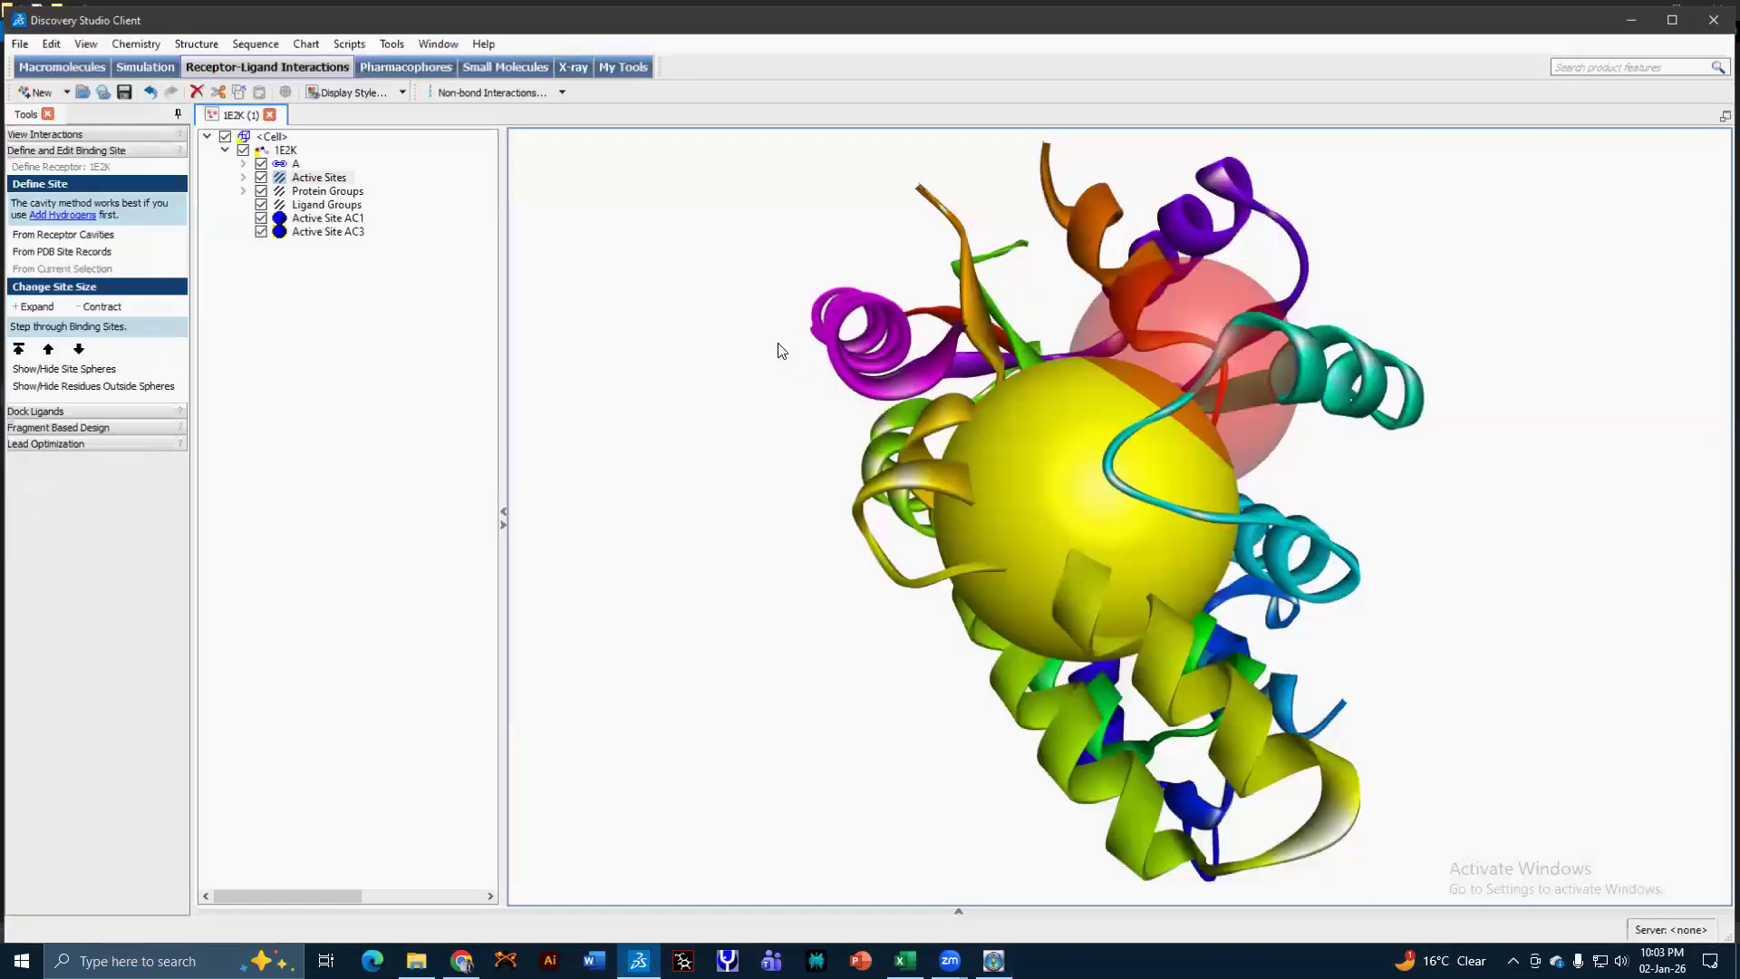
{"action": "left_click", "coordinate": [261, 232]}
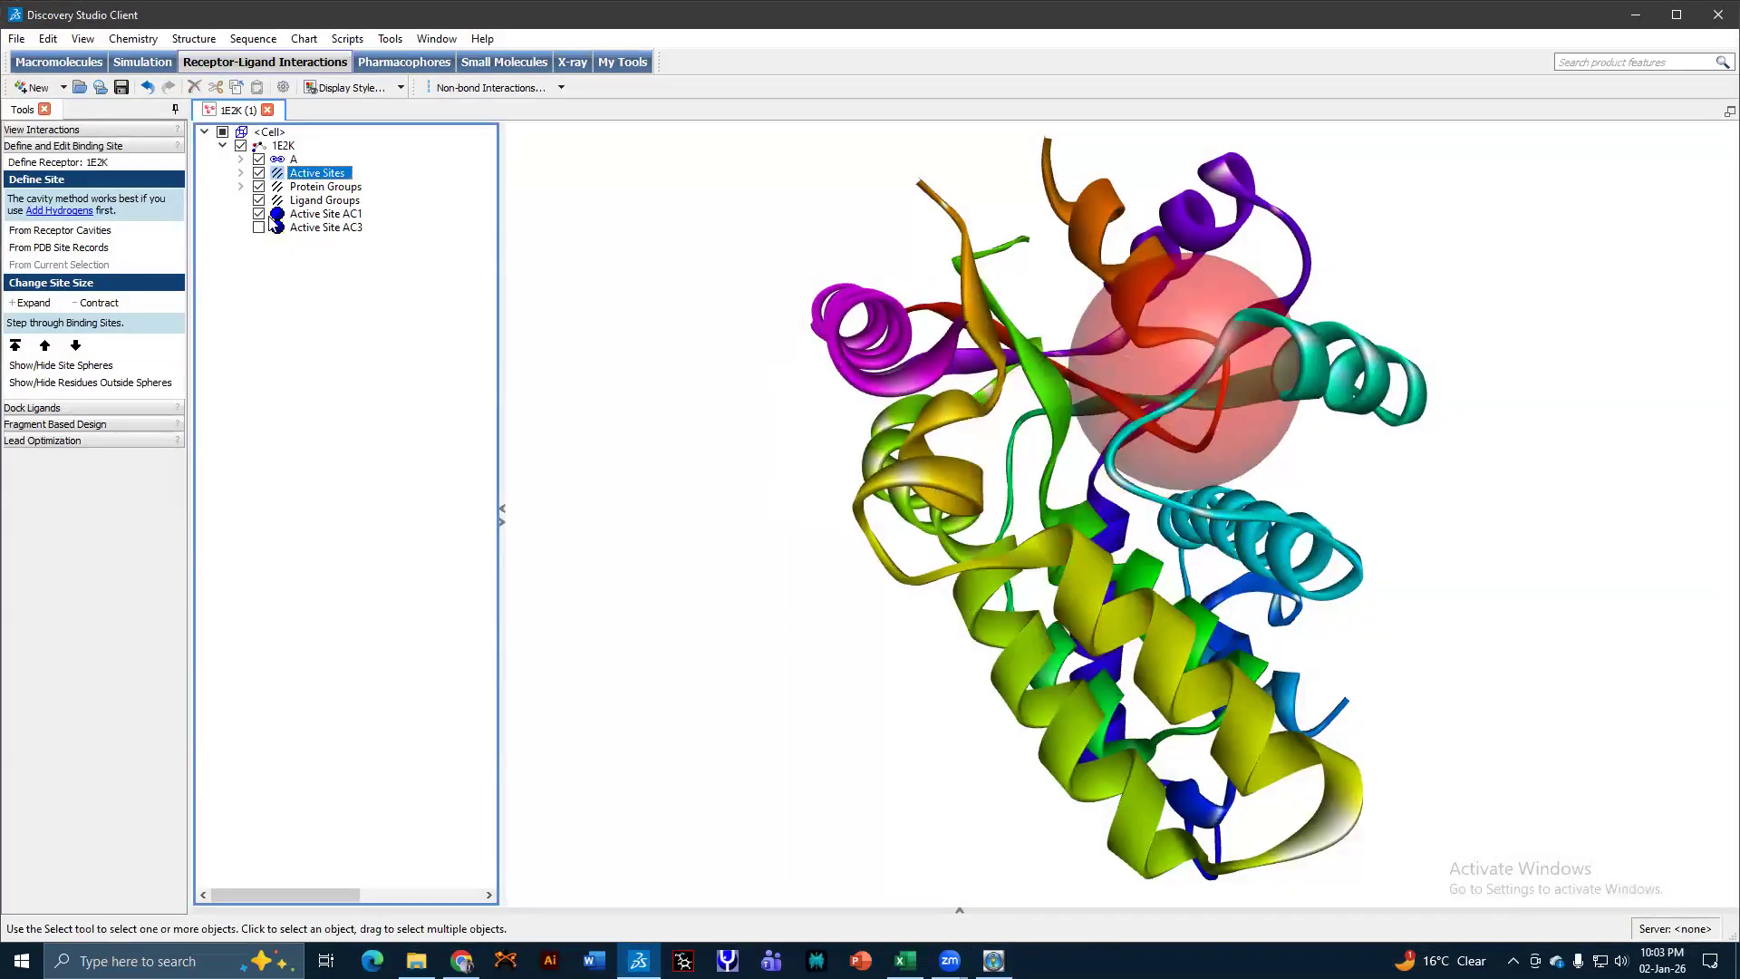
{"action": "left_click", "coordinate": [260, 214]}
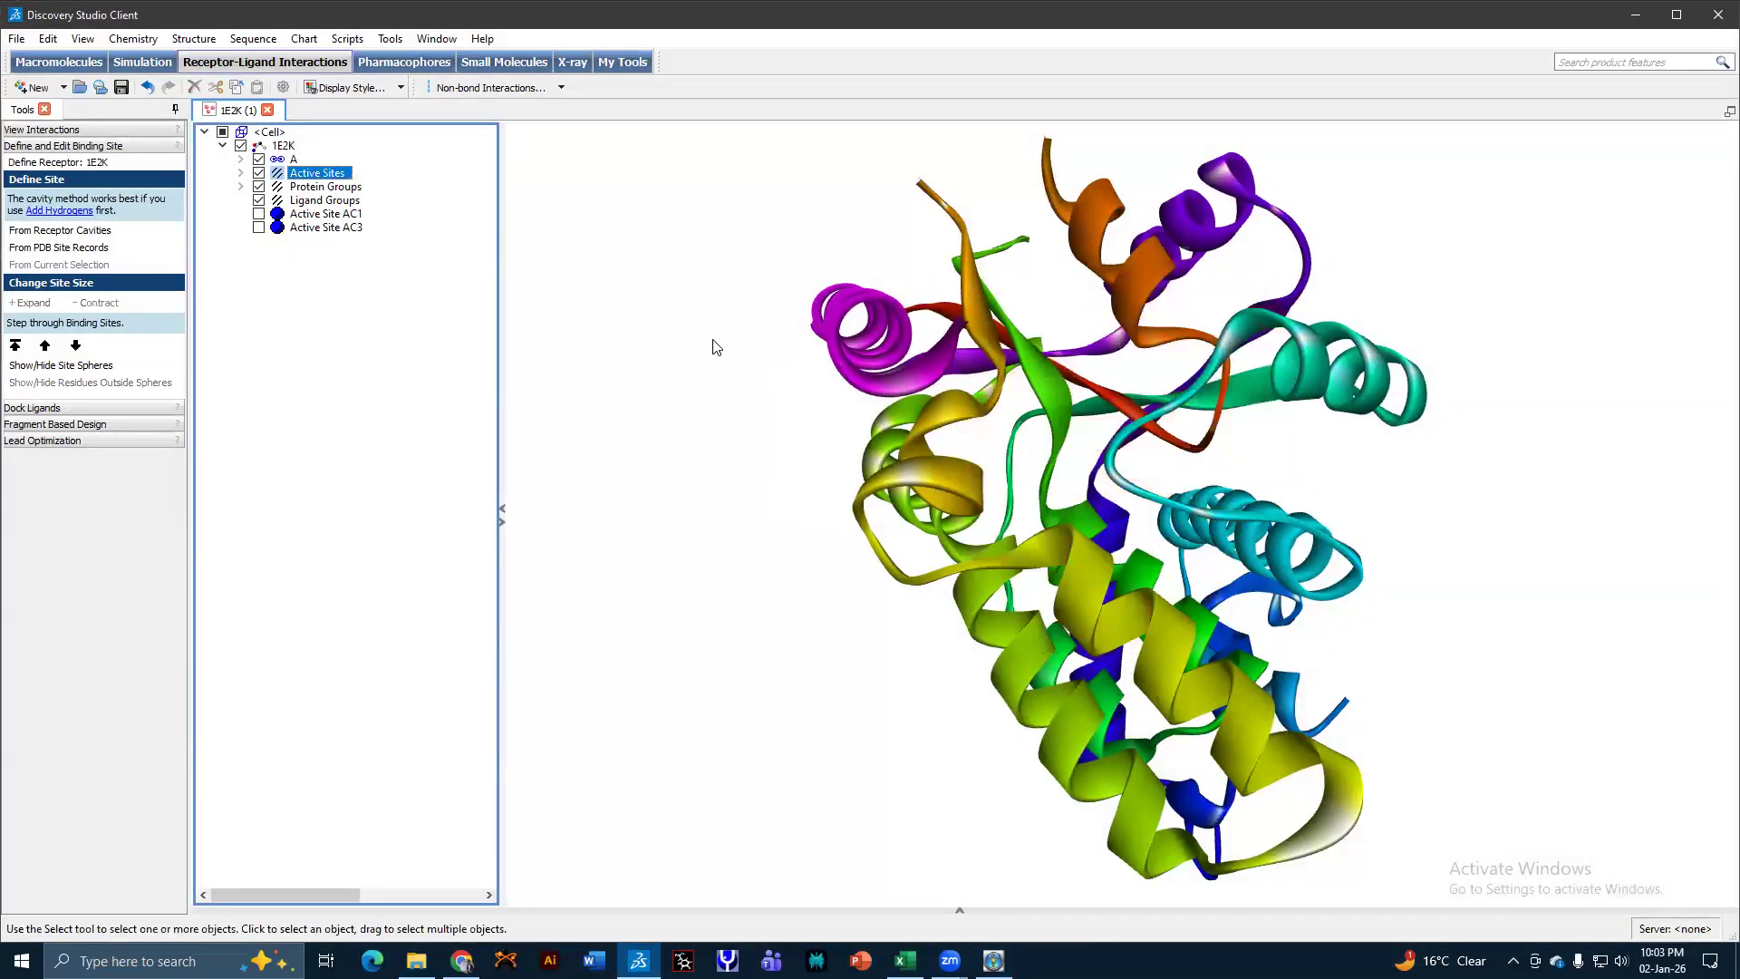
{"action": "right_click_drag", "start_coordinate": [770, 353], "coordinate": [109, 200]}
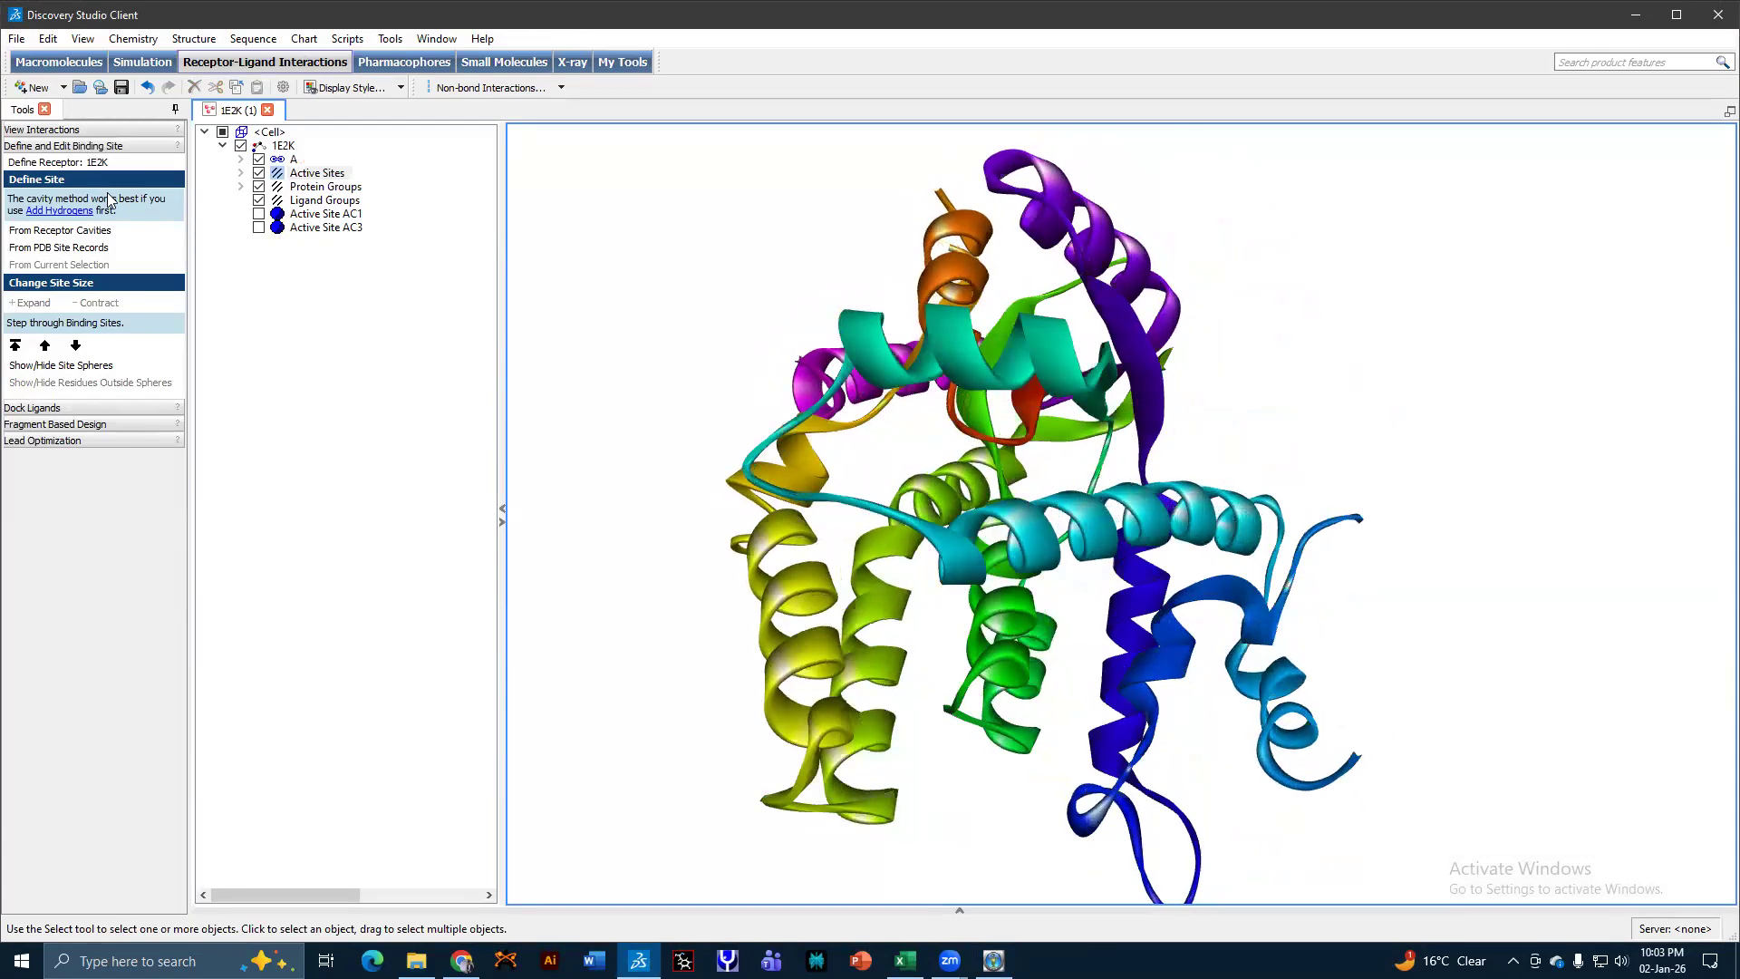
Save the cleaned protein in Docking_JAN26 as the Protein Data Bank file 1E2K_Cln.pdb.
{"action": "key", "text": "alt+f"}
{"action": "key", "text": "a"}
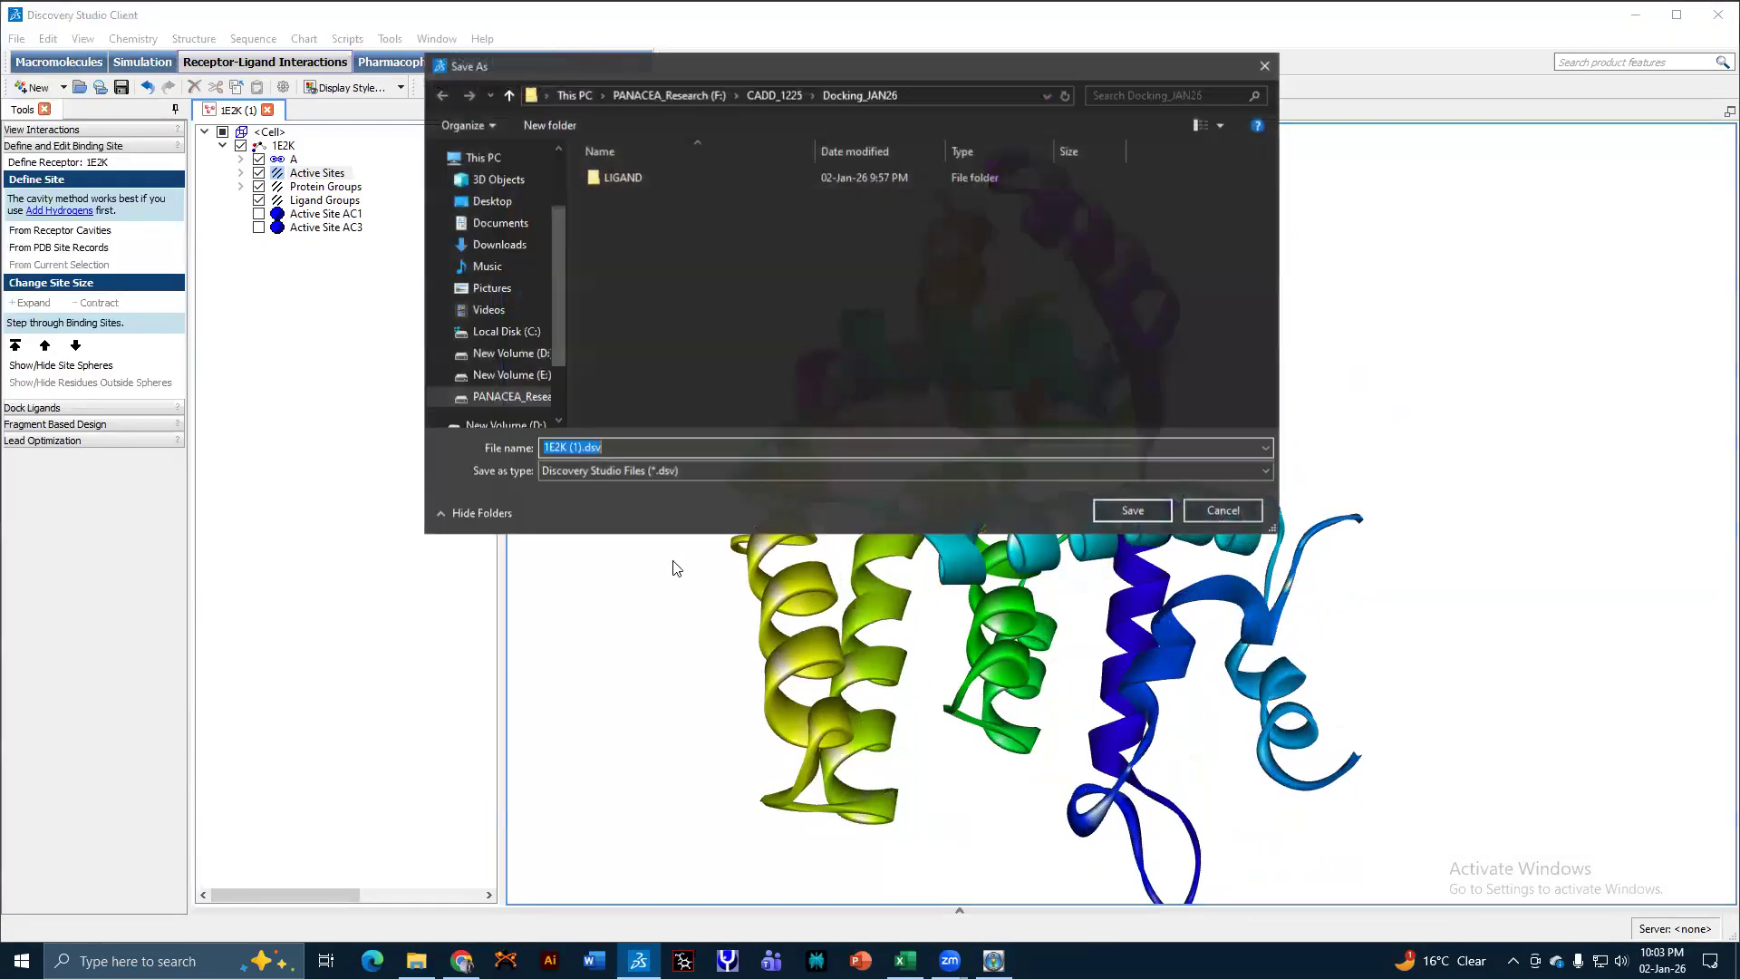
{"action": "left_click", "coordinate": [609, 468]}
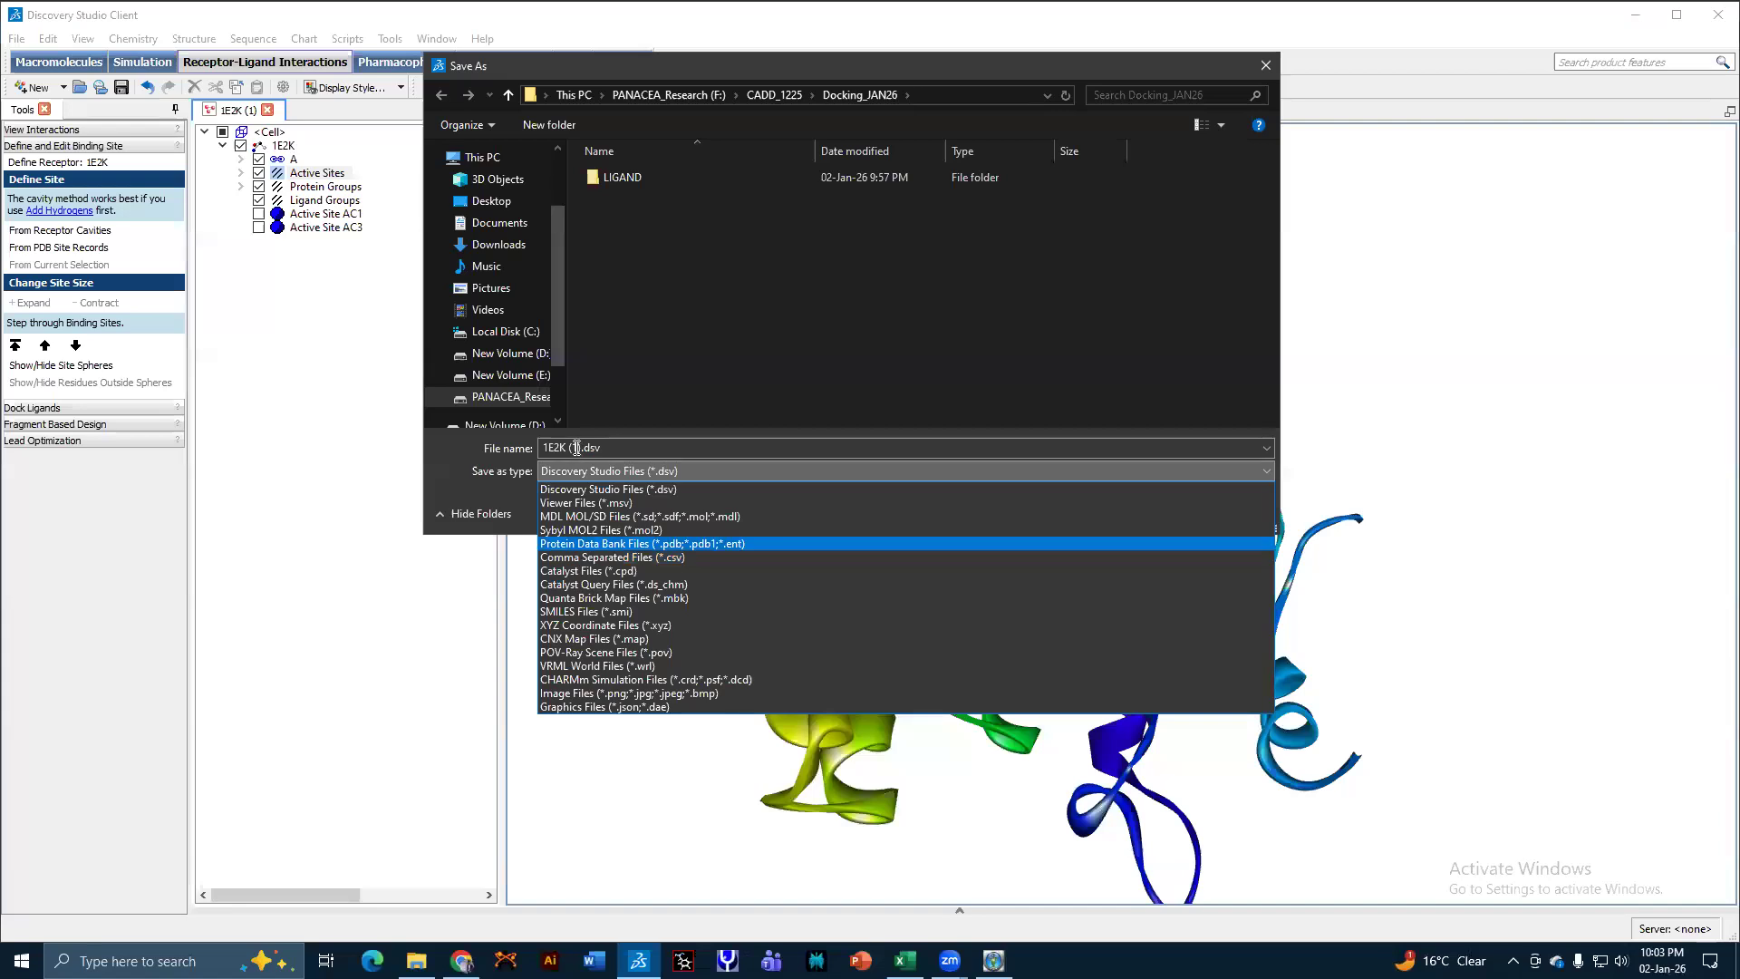
{"action": "left_click", "coordinate": [608, 544]}
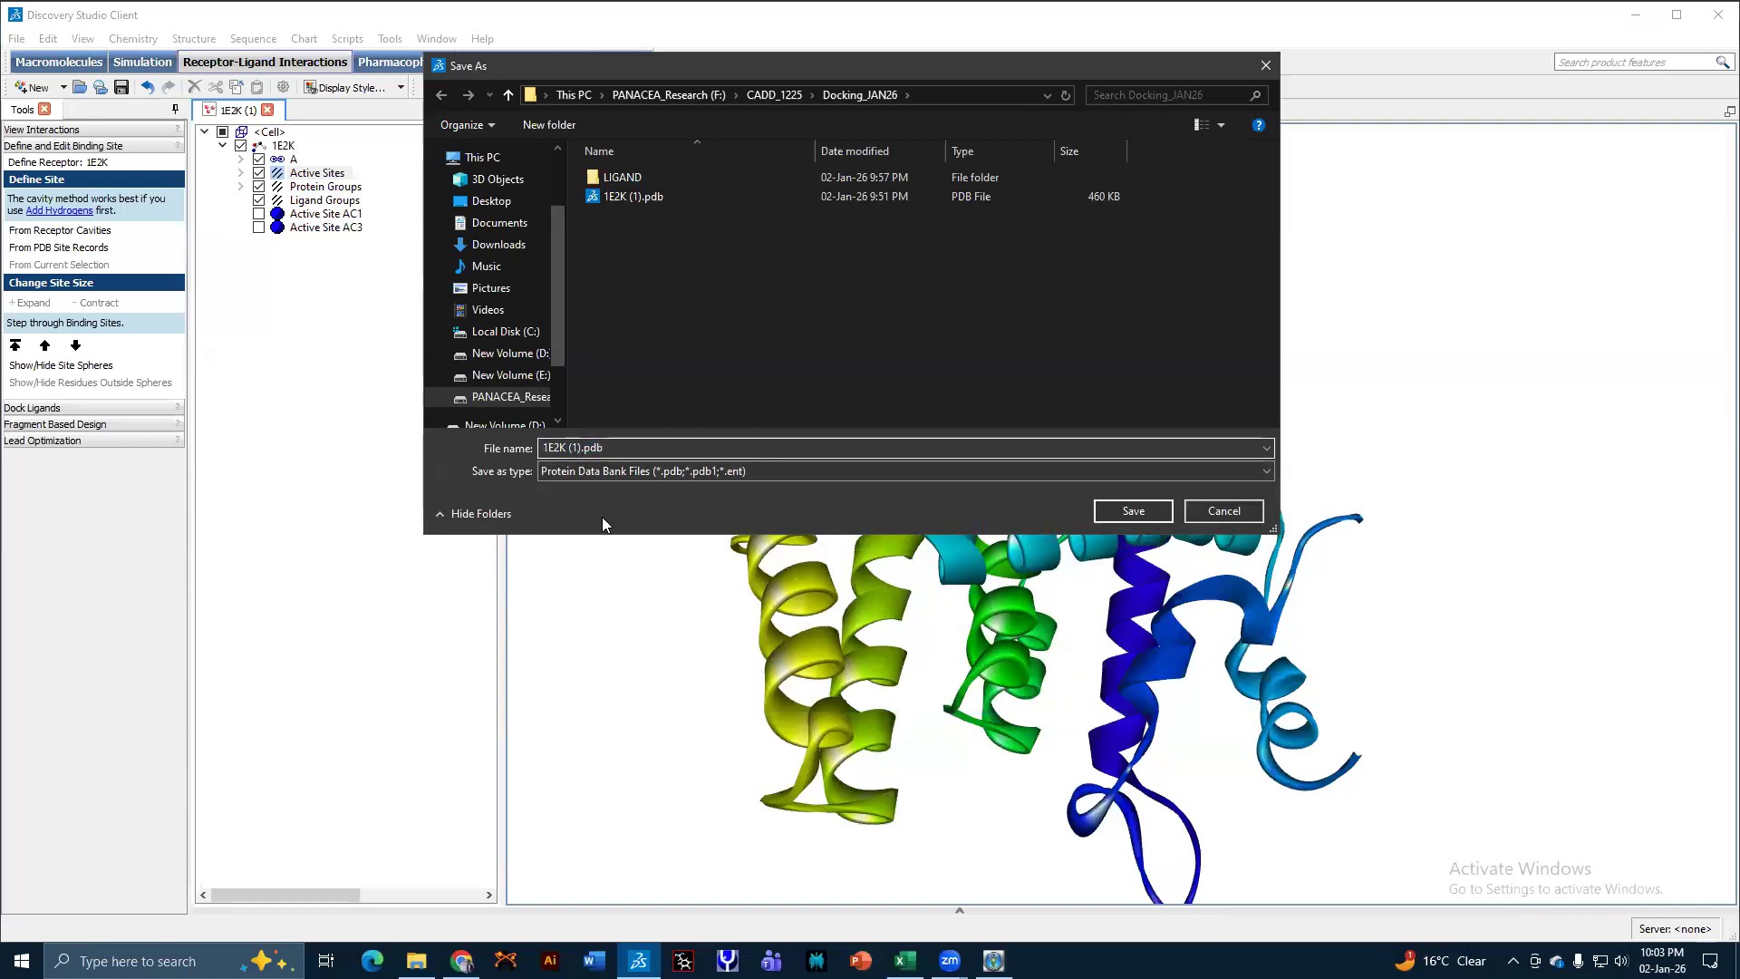
{"action": "key", "text": "BackSpace"}
{"action": "key", "text": "BackSpace"}
{"action": "key", "text": "BackSpace"}
{"action": "key", "text": "BackSpace"}
{"action": "type", "text": "_Cln"}
{"action": "key", "text": "Return"}
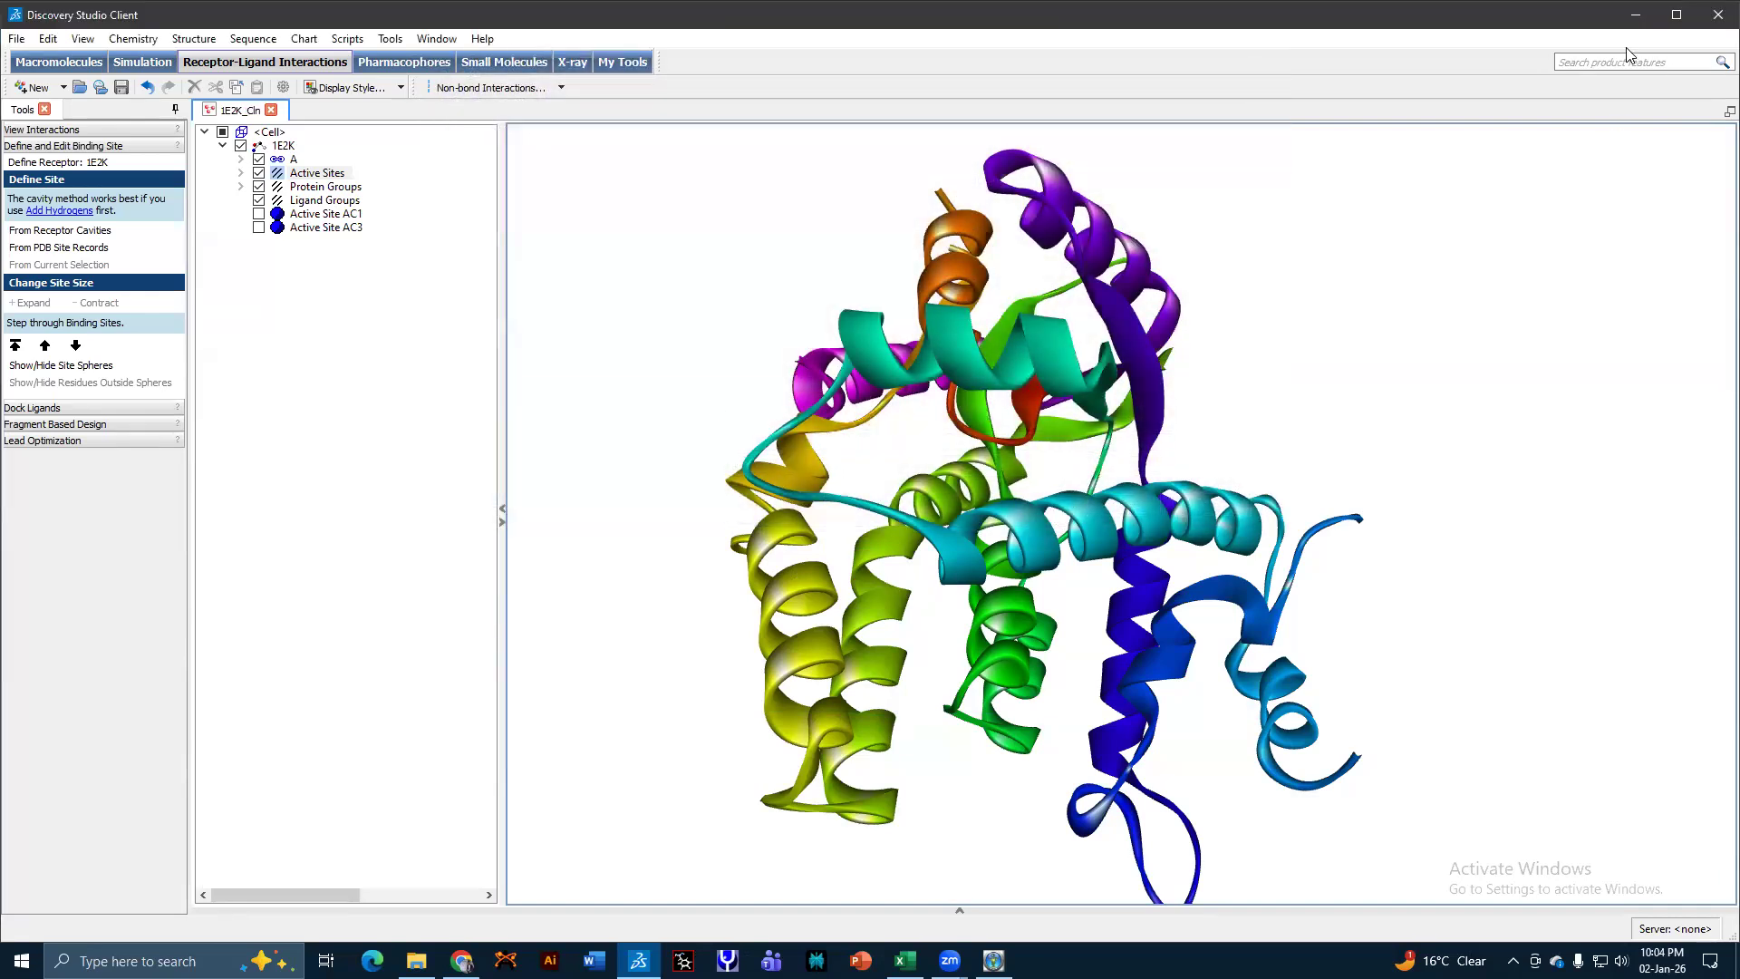
Open Swiss-PdbViewer, load 1E2K_Cln.pdb from the Docking_JAN26 folder, and dismiss the missing-atom message and loading log.
{"action": "left_click", "coordinate": [1628, 25]}
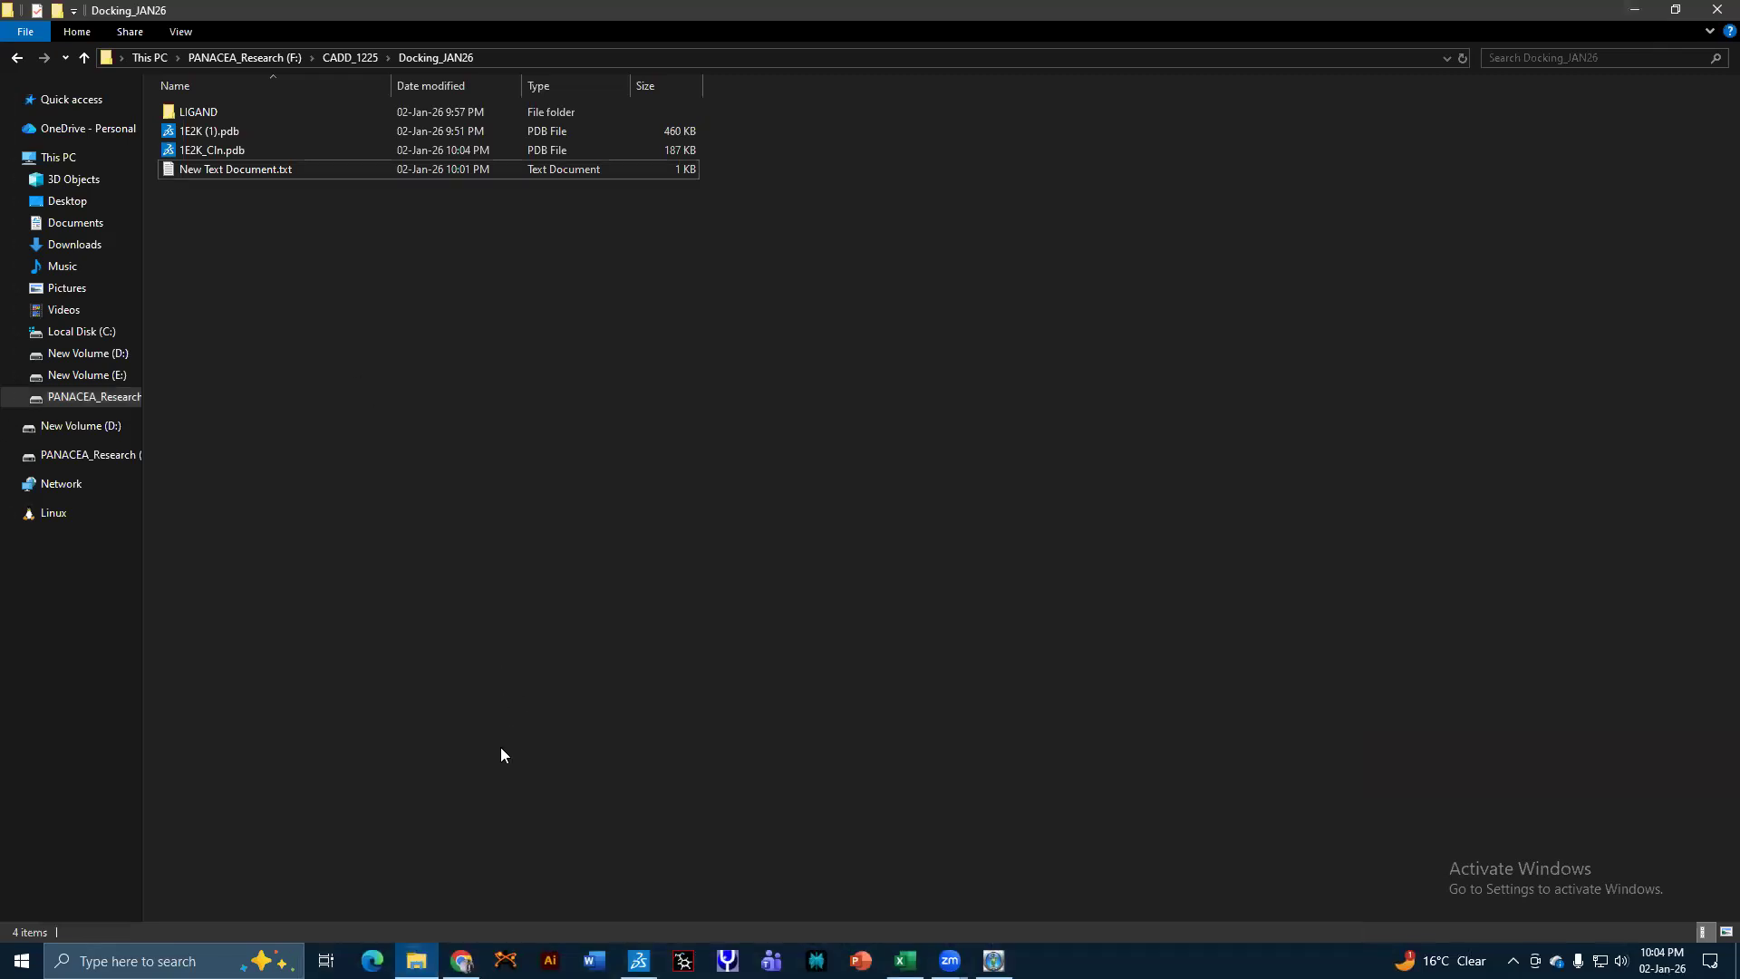
{"action": "left_click", "coordinate": [683, 960]}
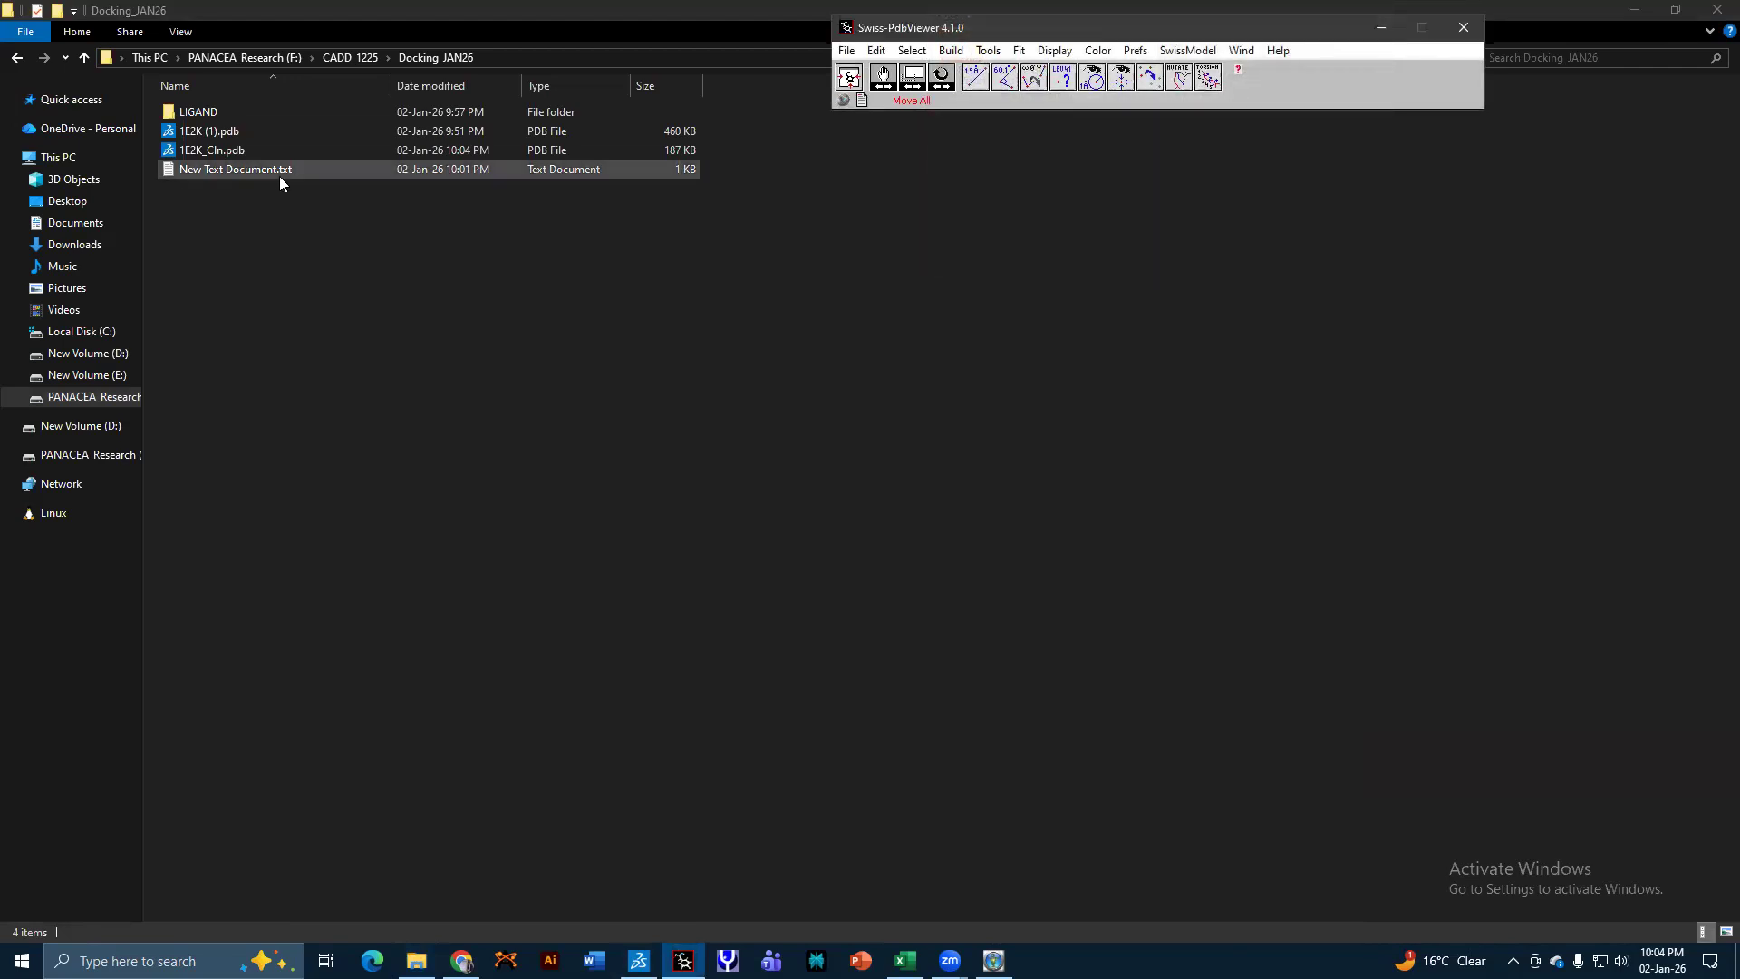
{"action": "left_click_drag", "start_coordinate": [235, 151], "coordinate": [935, 84]}
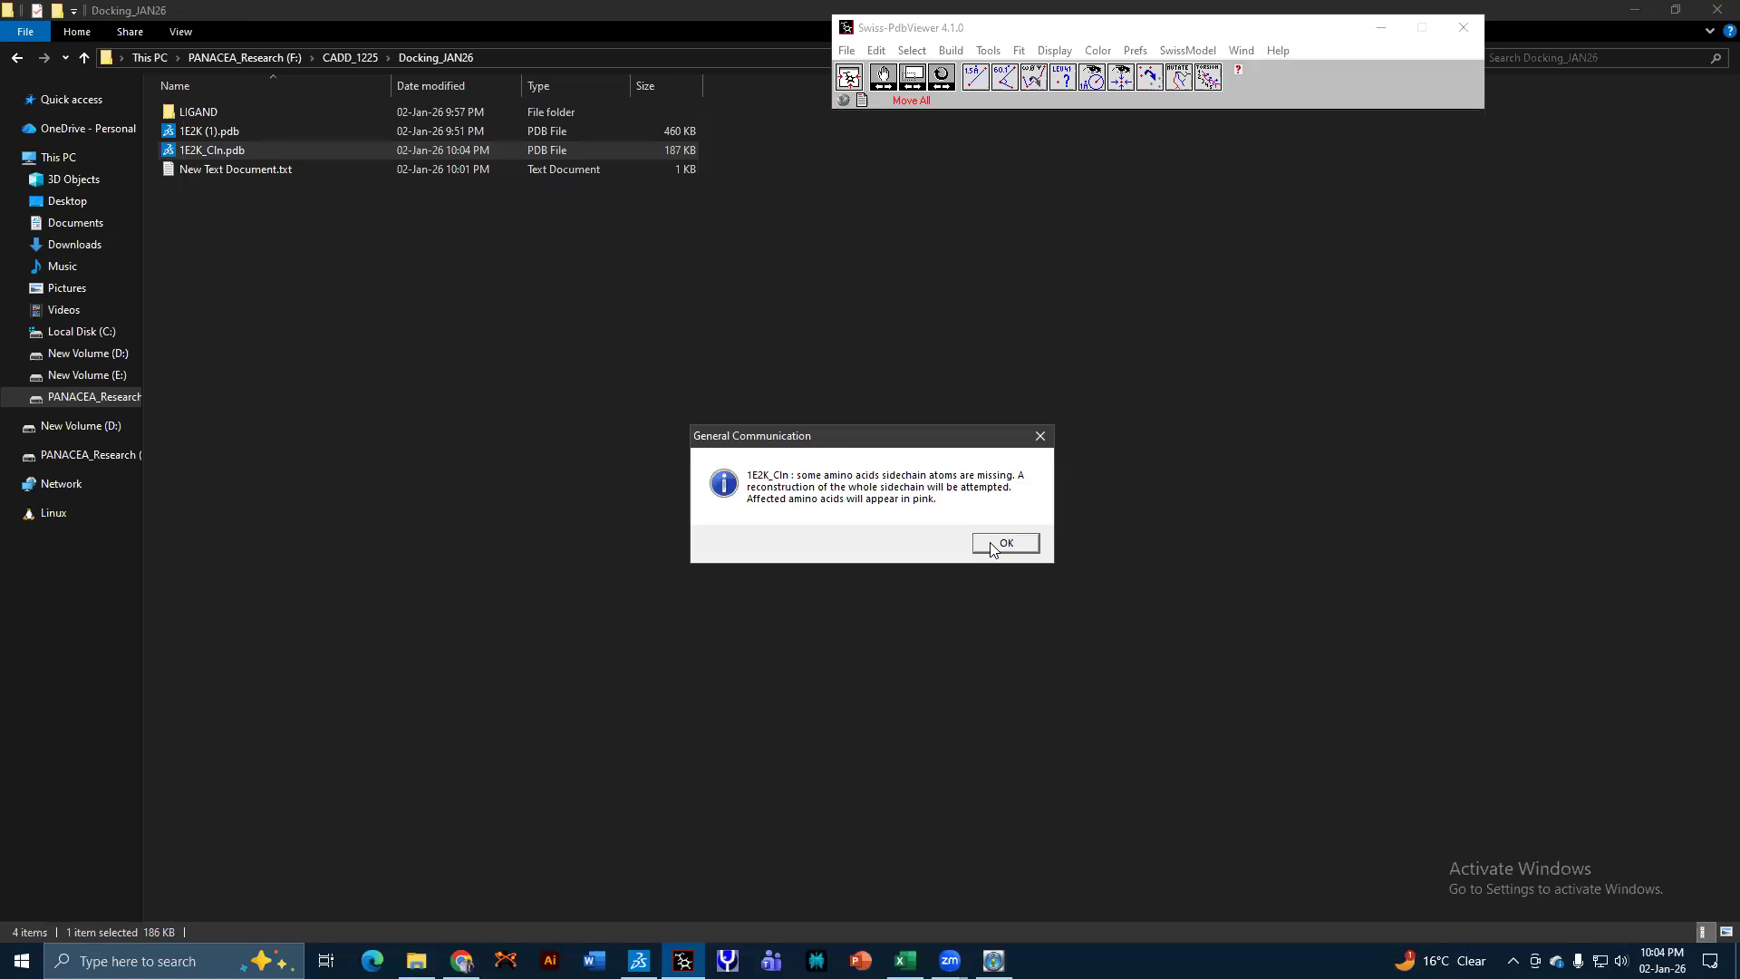
{"action": "left_click", "coordinate": [992, 544]}
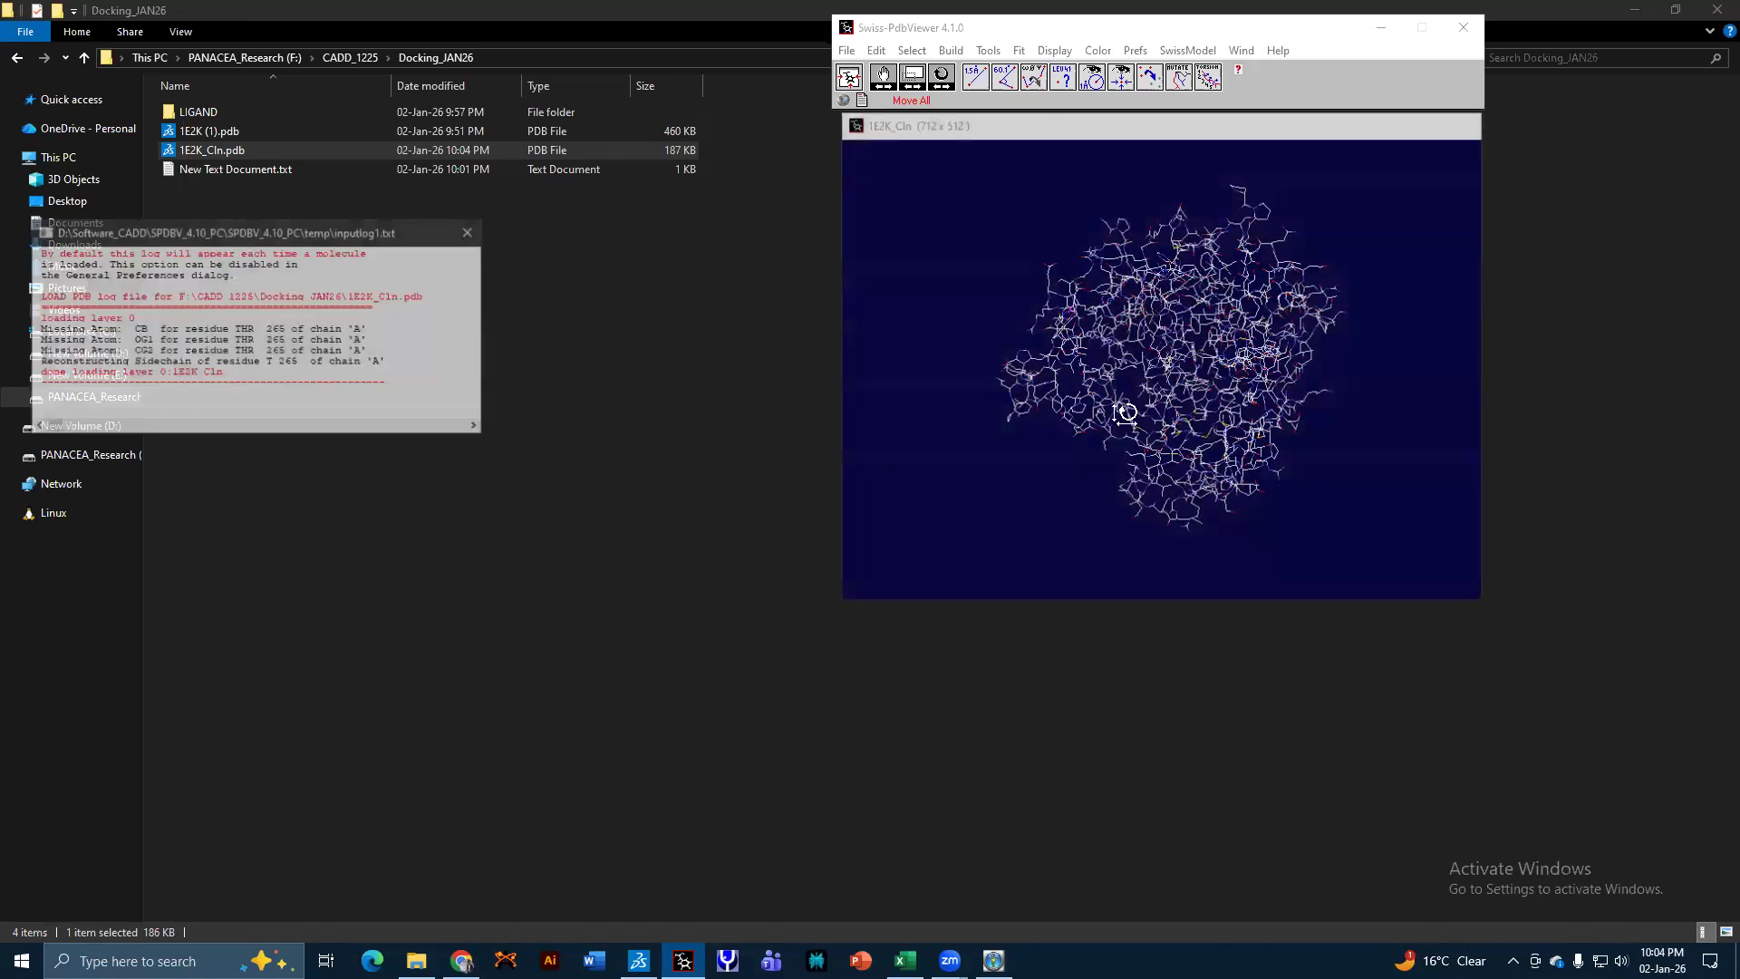
{"action": "left_click", "coordinate": [471, 232]}
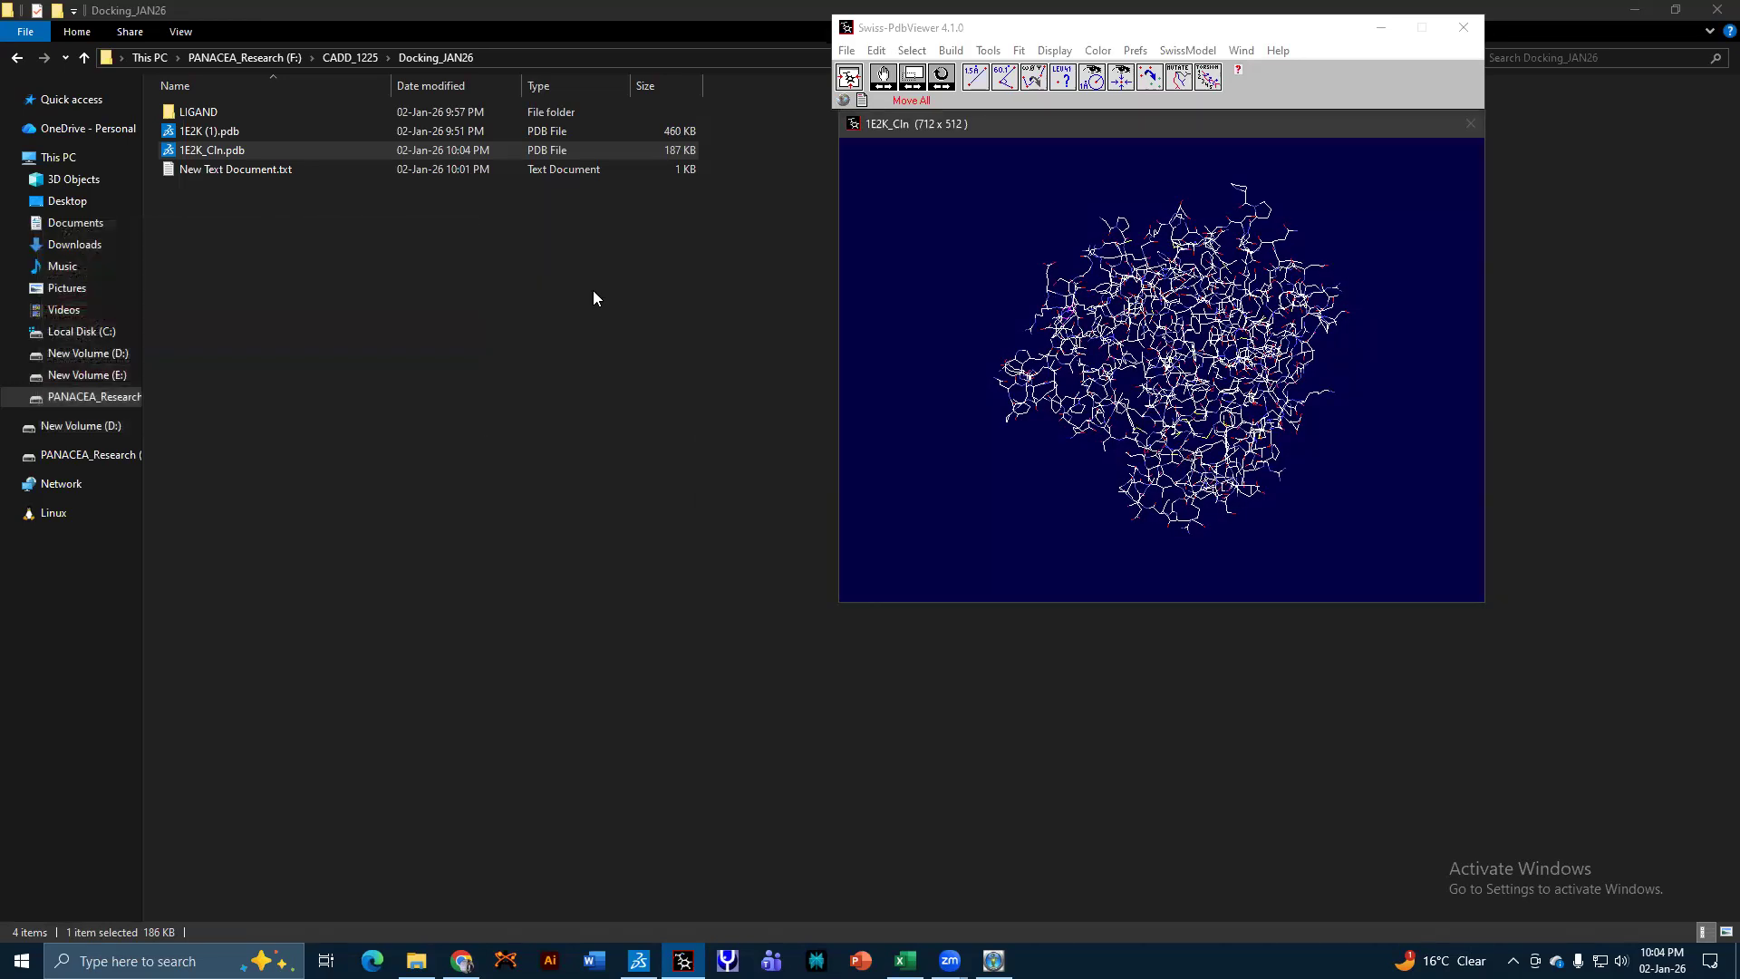
Select all residues of 1E2K_Cln and run energy minimization on them.
{"action": "left_click", "coordinate": [903, 51]}
{"action": "left_click", "coordinate": [1298, 233]}
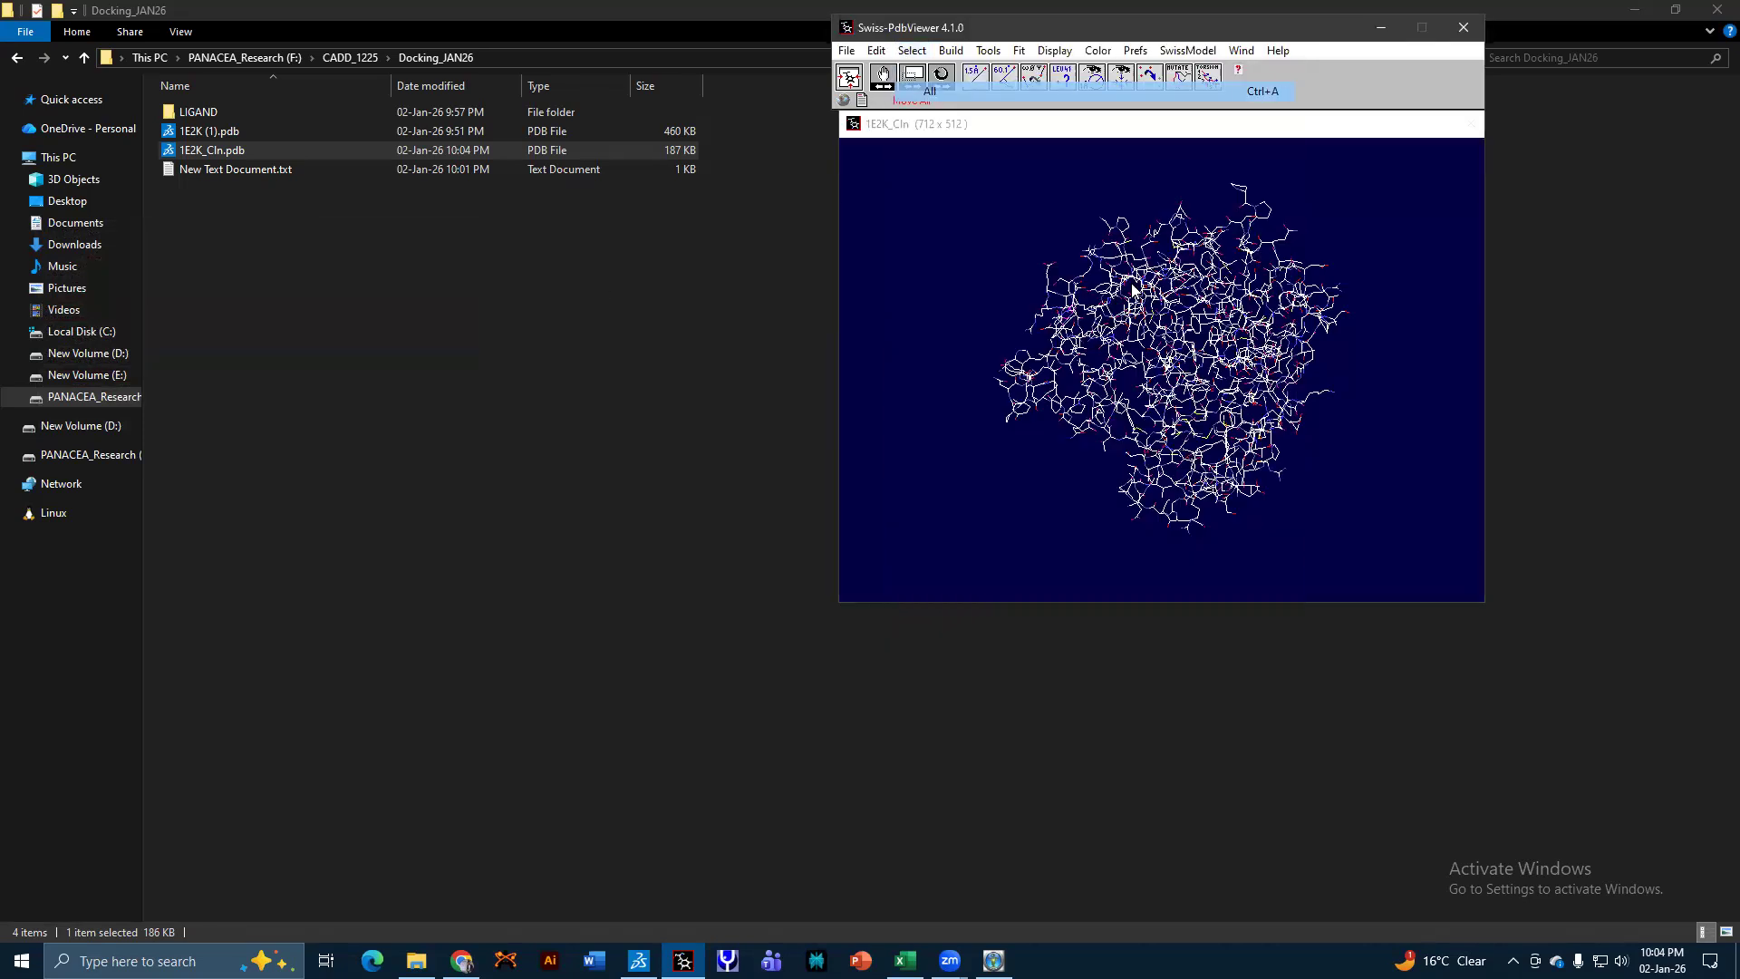
{"action": "left_click", "coordinate": [988, 51]}
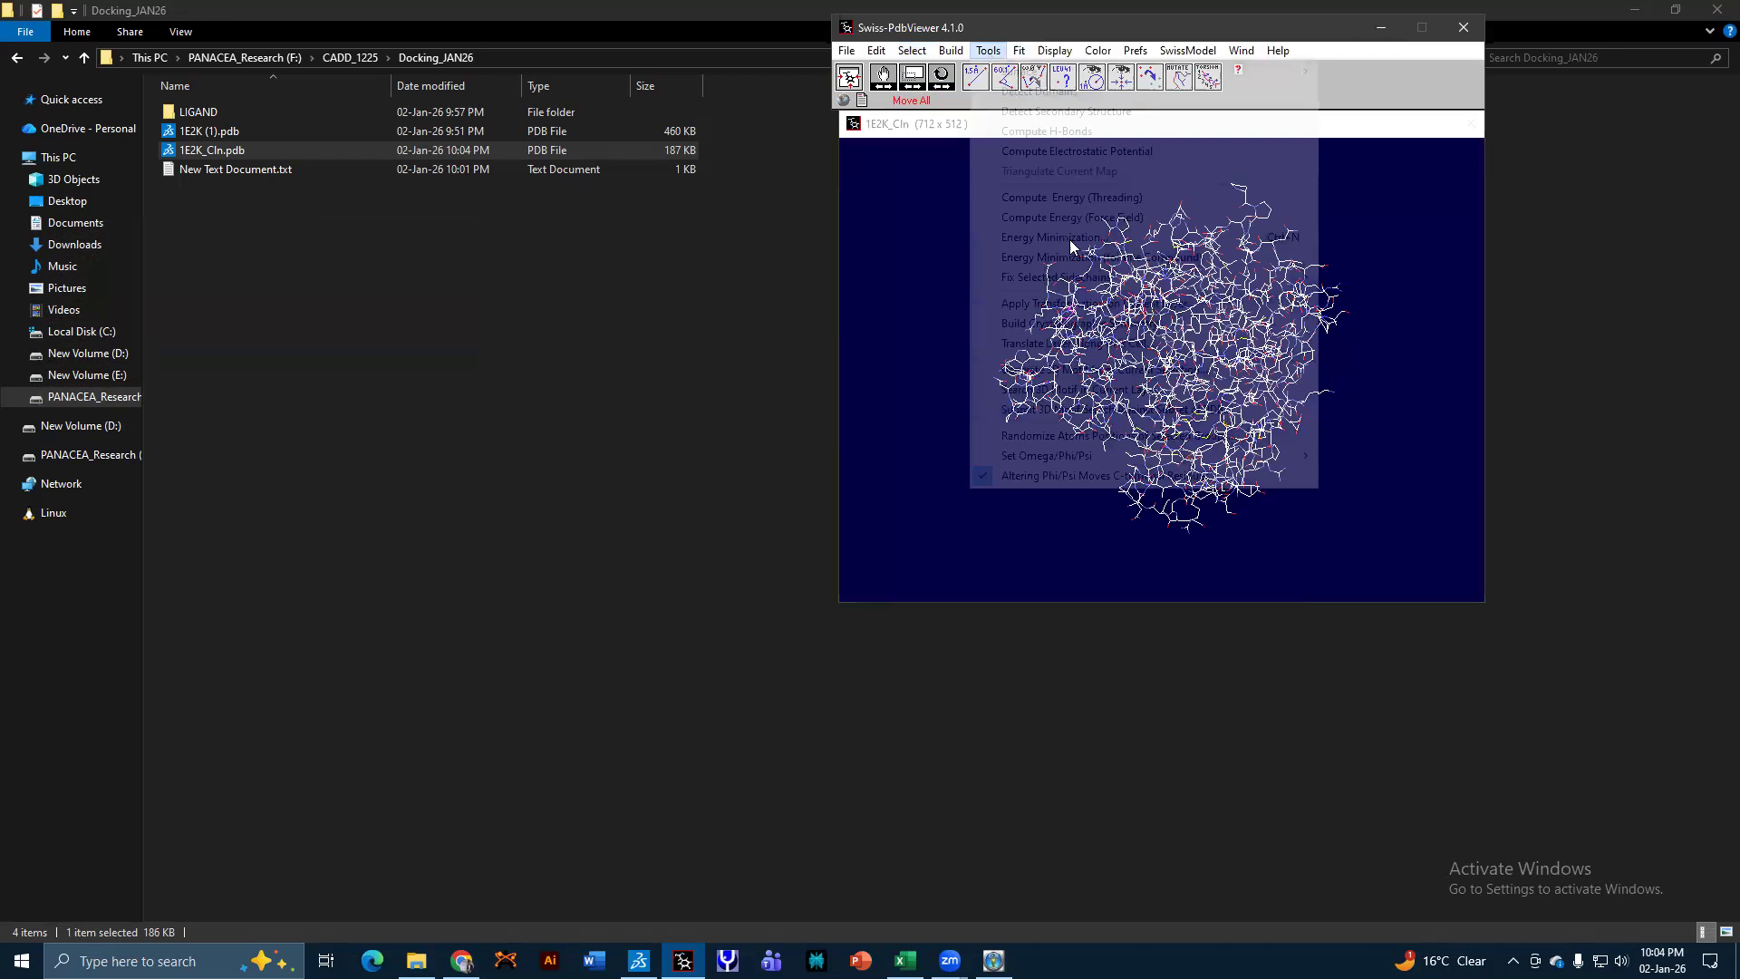
{"action": "left_click", "coordinate": [1033, 258]}
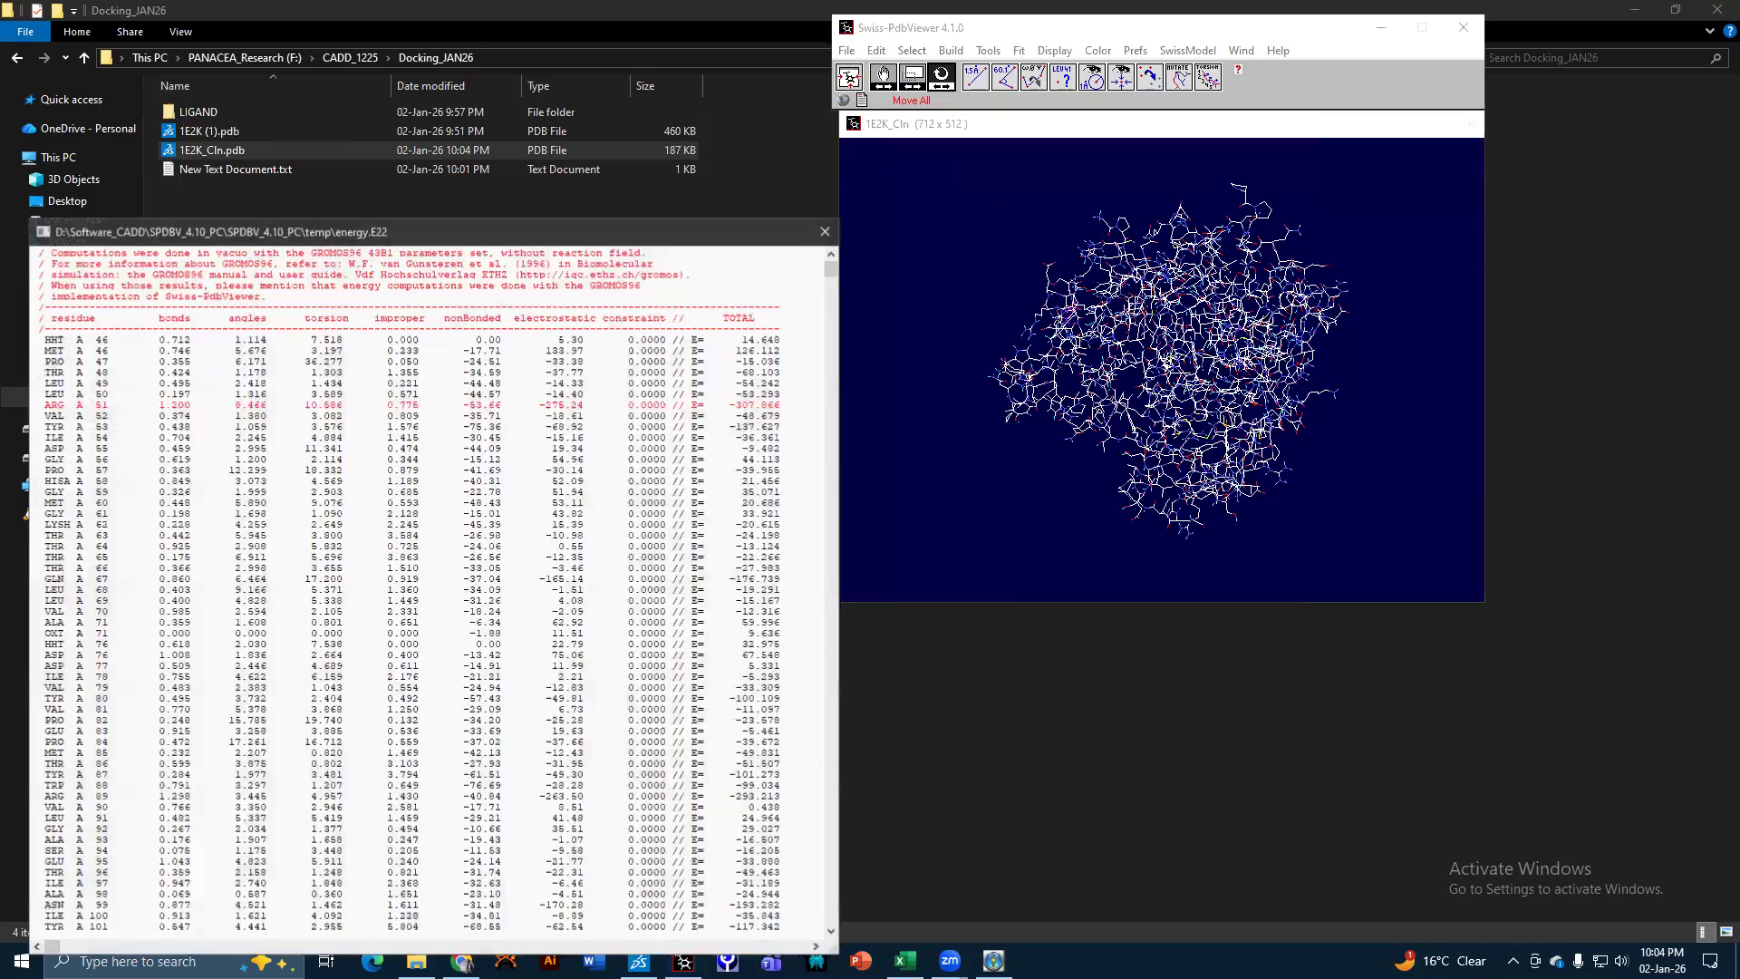
Save the selected residues of the current layer in F:\CADD_1225\Docking_JAN26 as 1E2K_EM.pdb.
{"action": "left_click", "coordinate": [844, 52]}
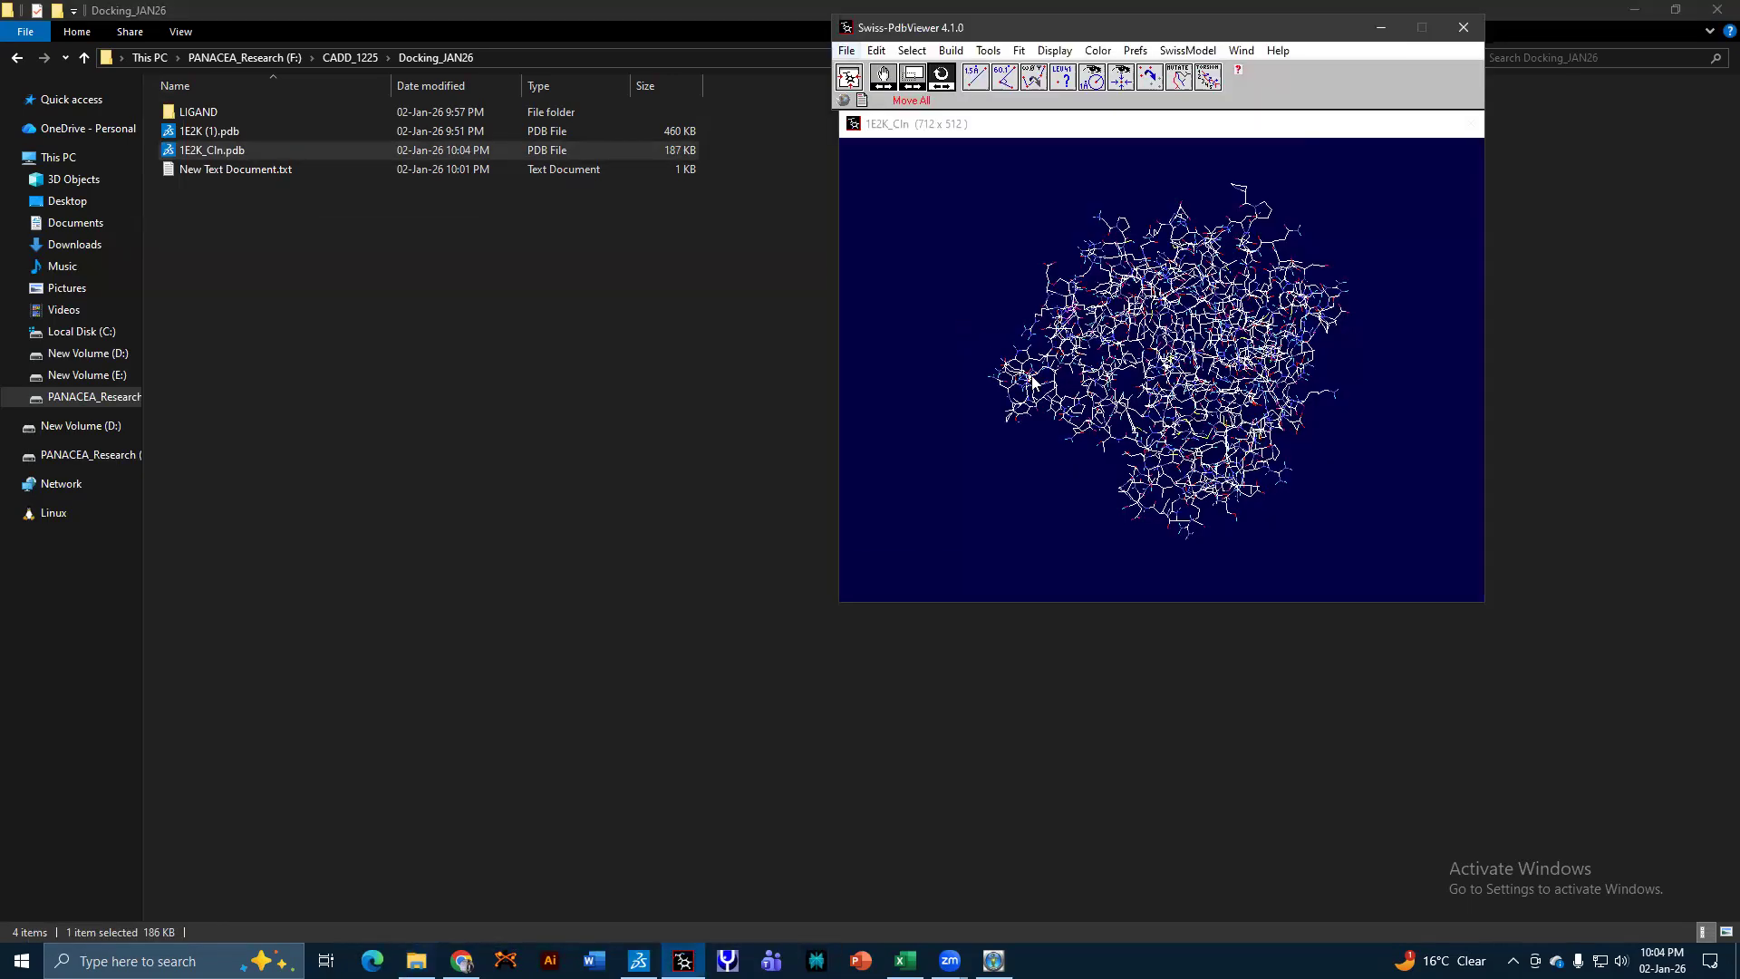
{"action": "mouse_move", "coordinate": [1158, 377]}
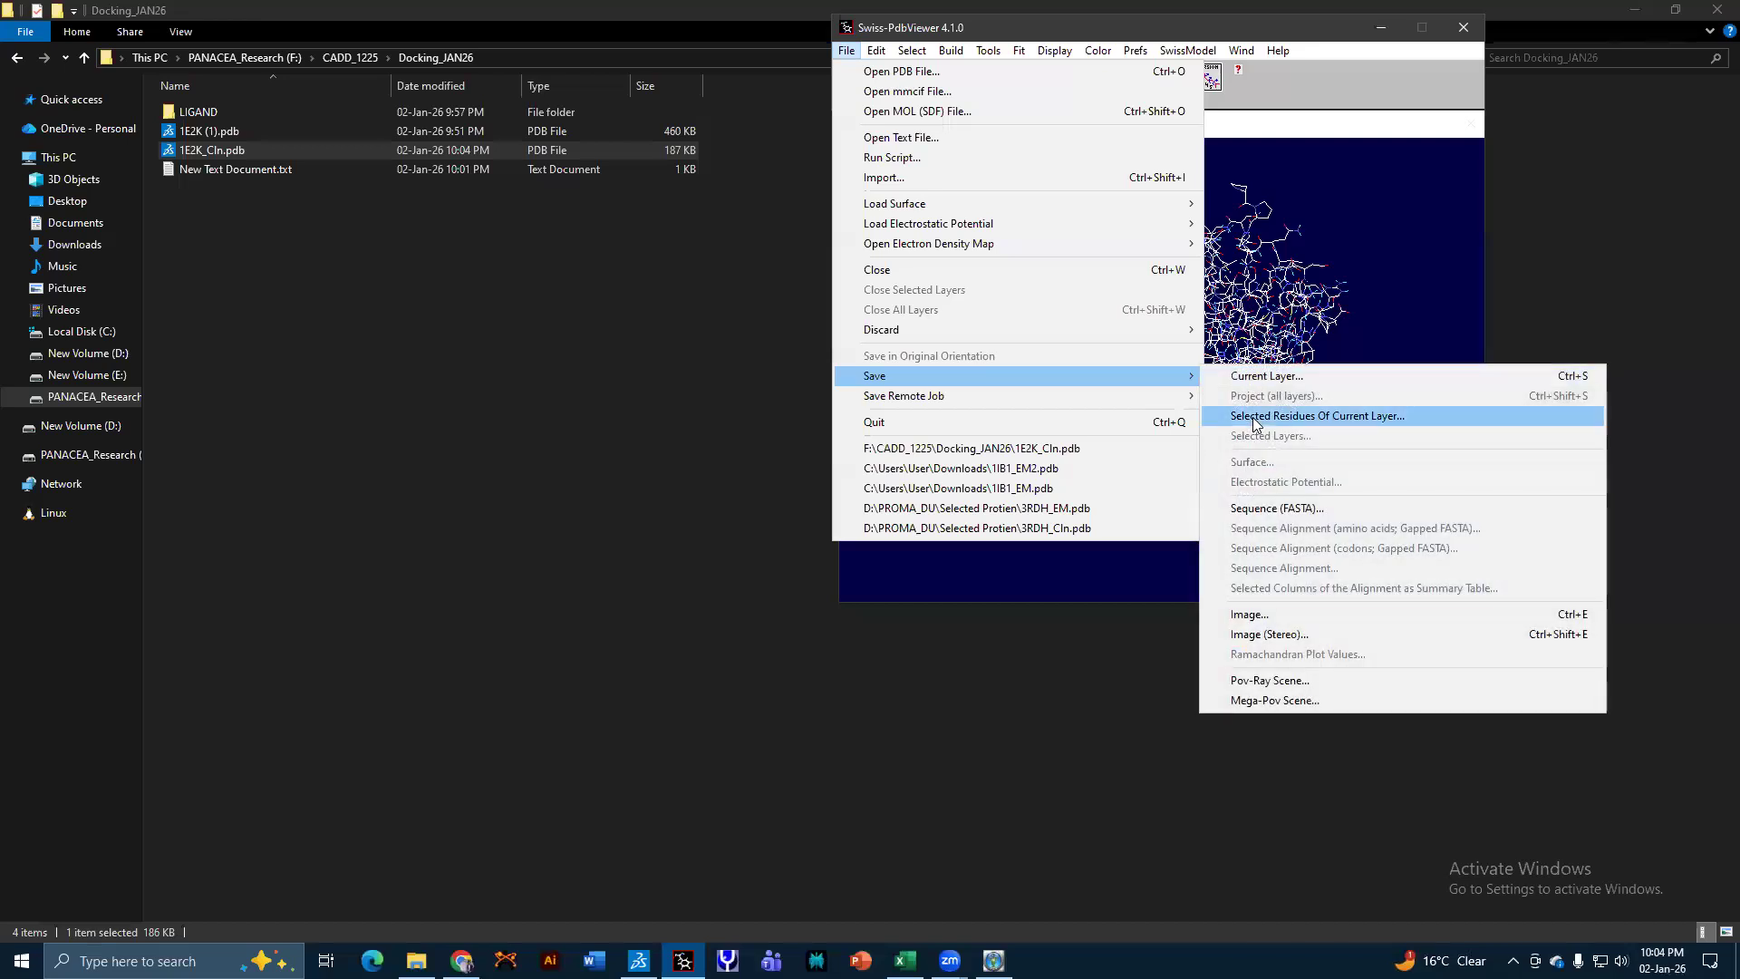
{"action": "left_click", "coordinate": [1255, 419]}
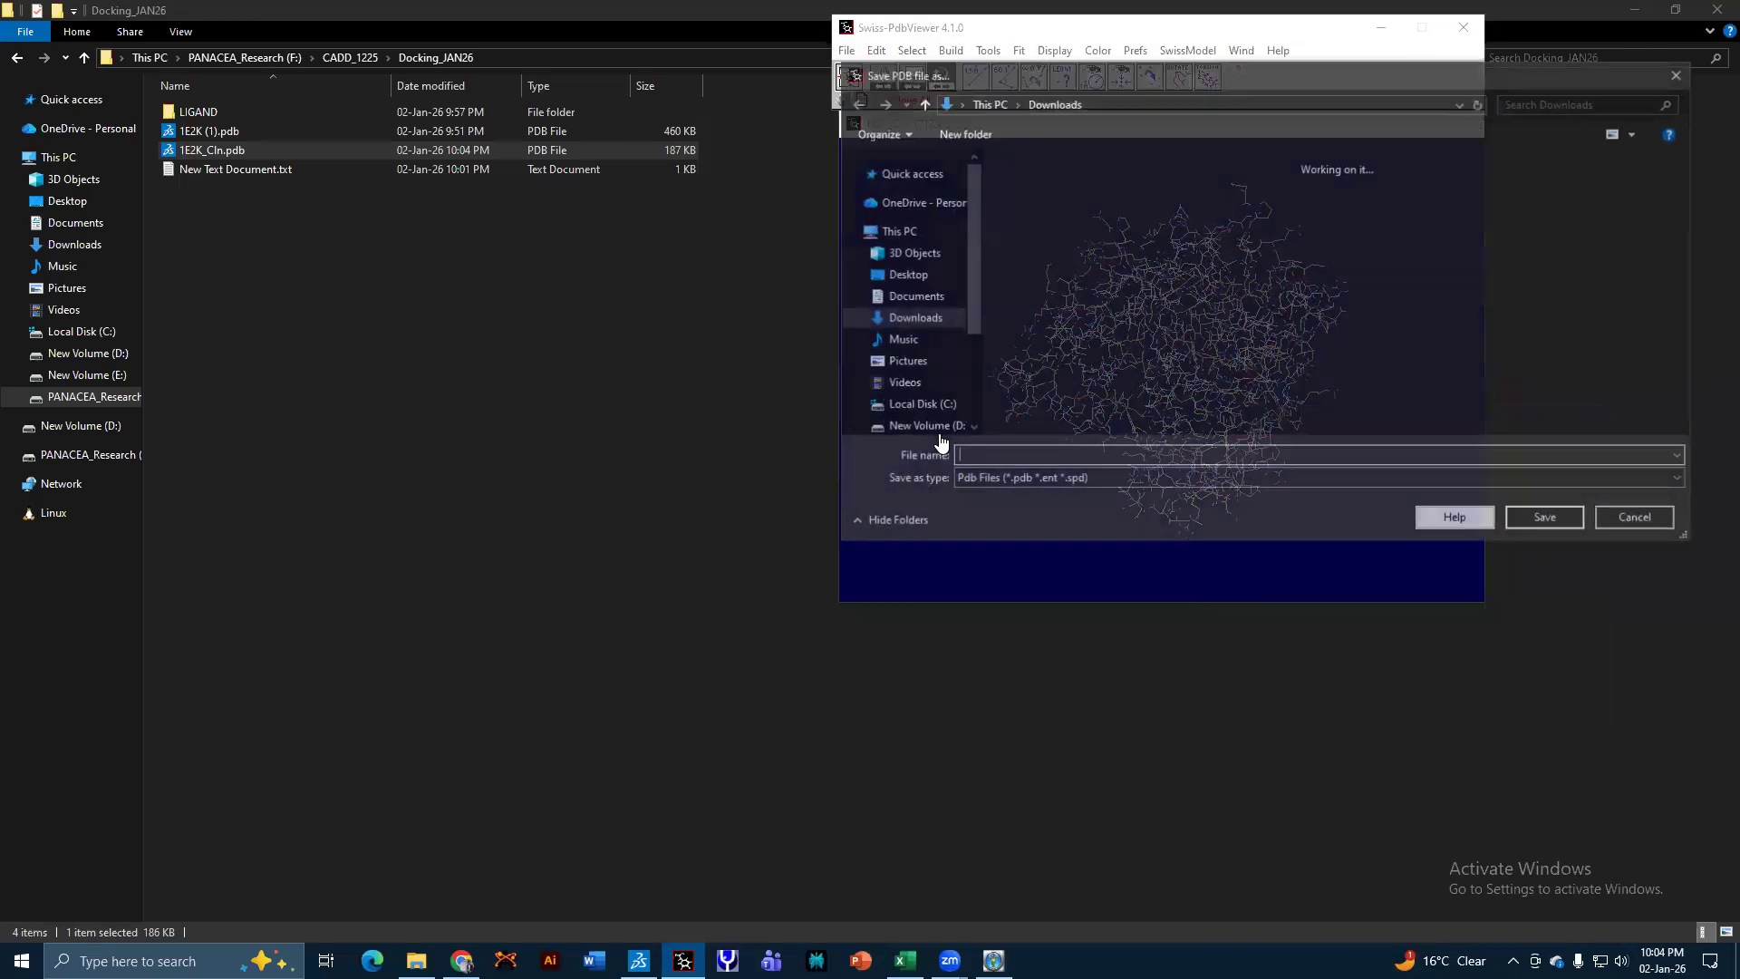
{"action": "left_click", "coordinate": [926, 432]}
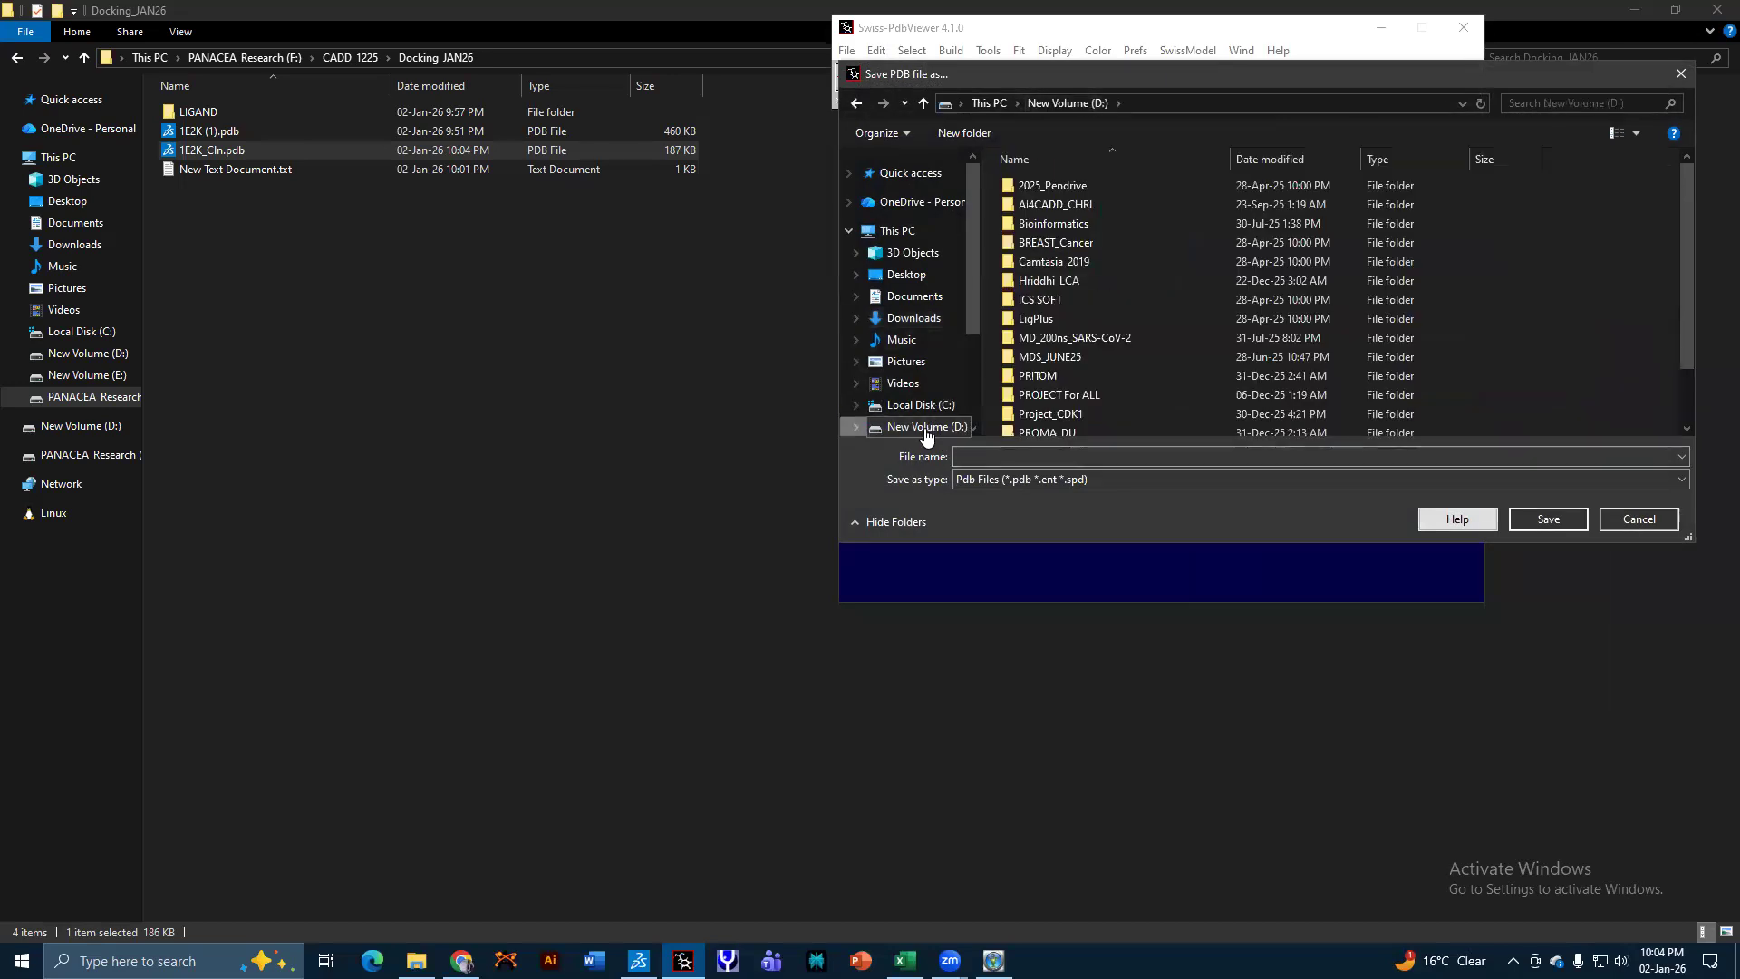
{"action": "scroll", "coordinate": [930, 398], "scroll_direction": "down", "scroll_amount": 1}
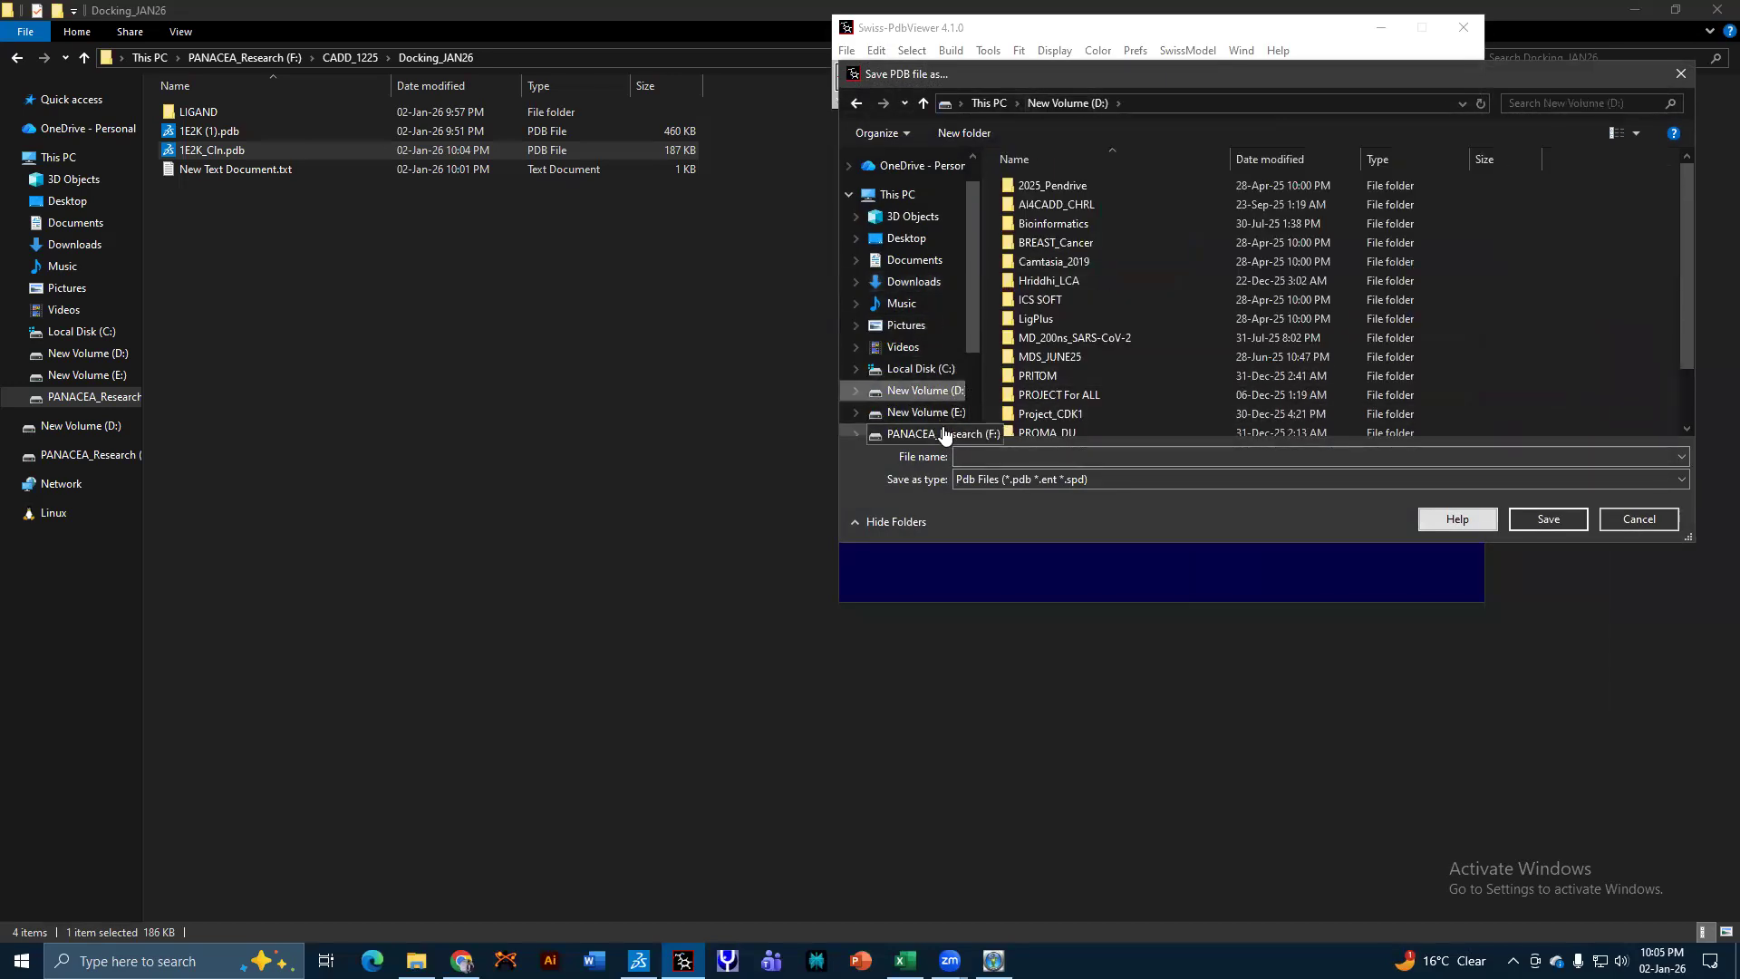
{"action": "left_click", "coordinate": [943, 435]}
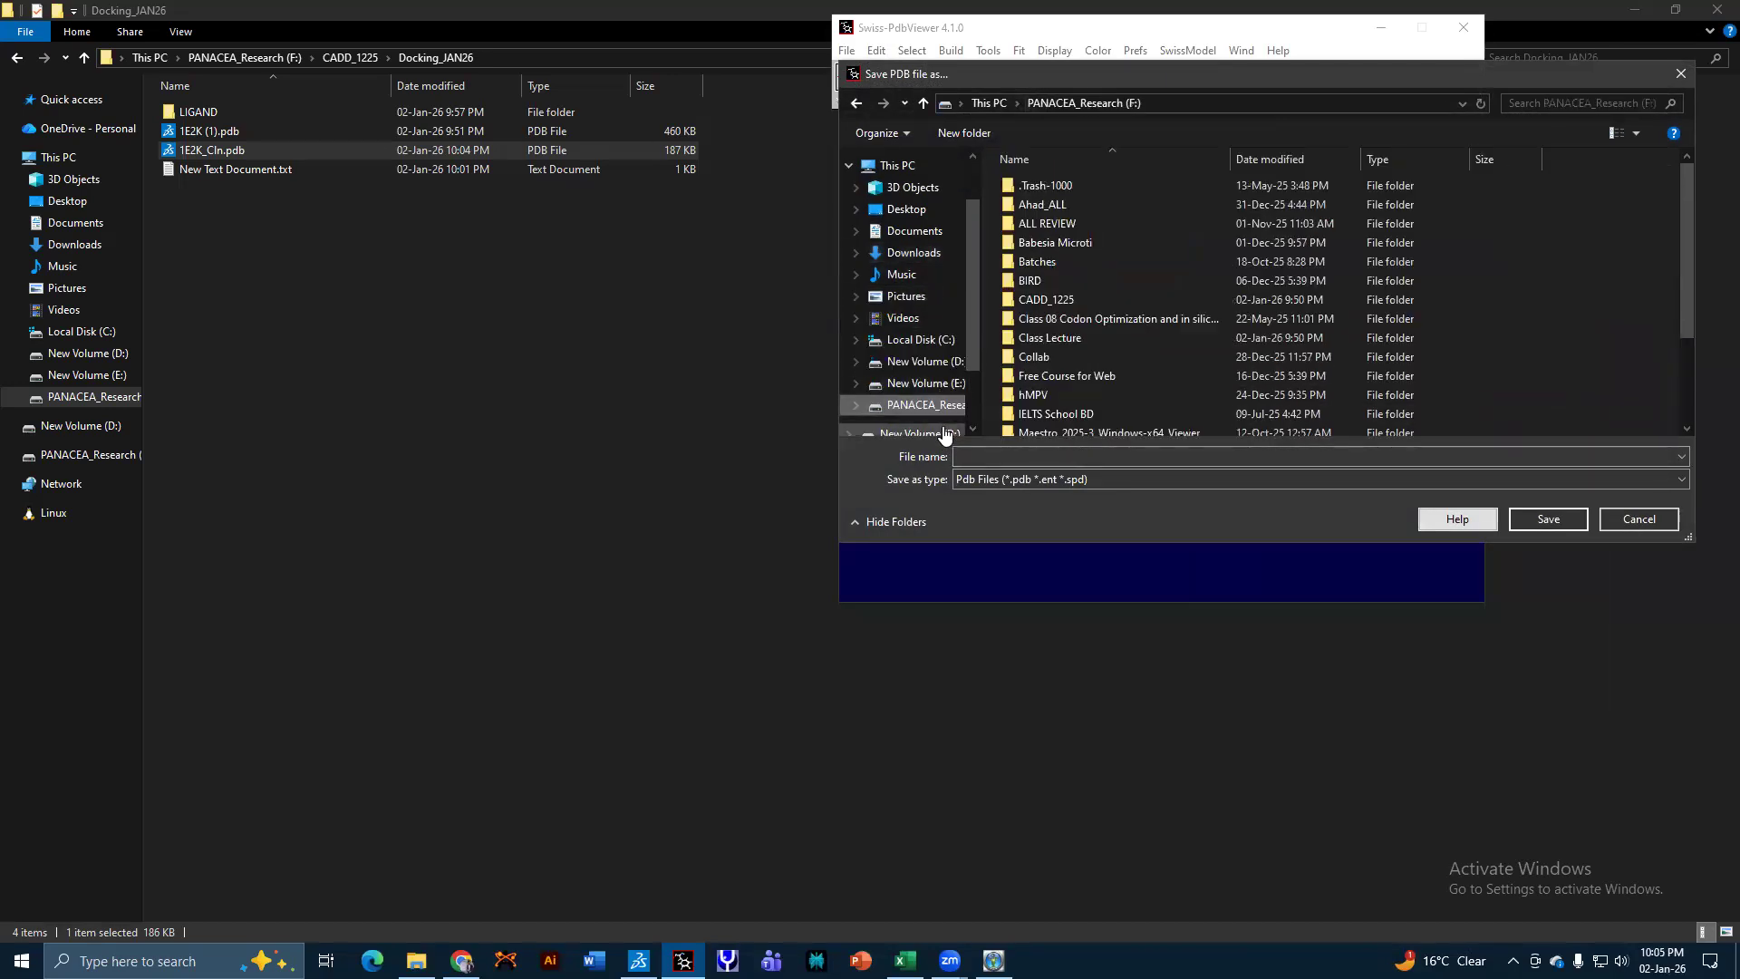
{"action": "double_click", "coordinate": [1071, 301]}
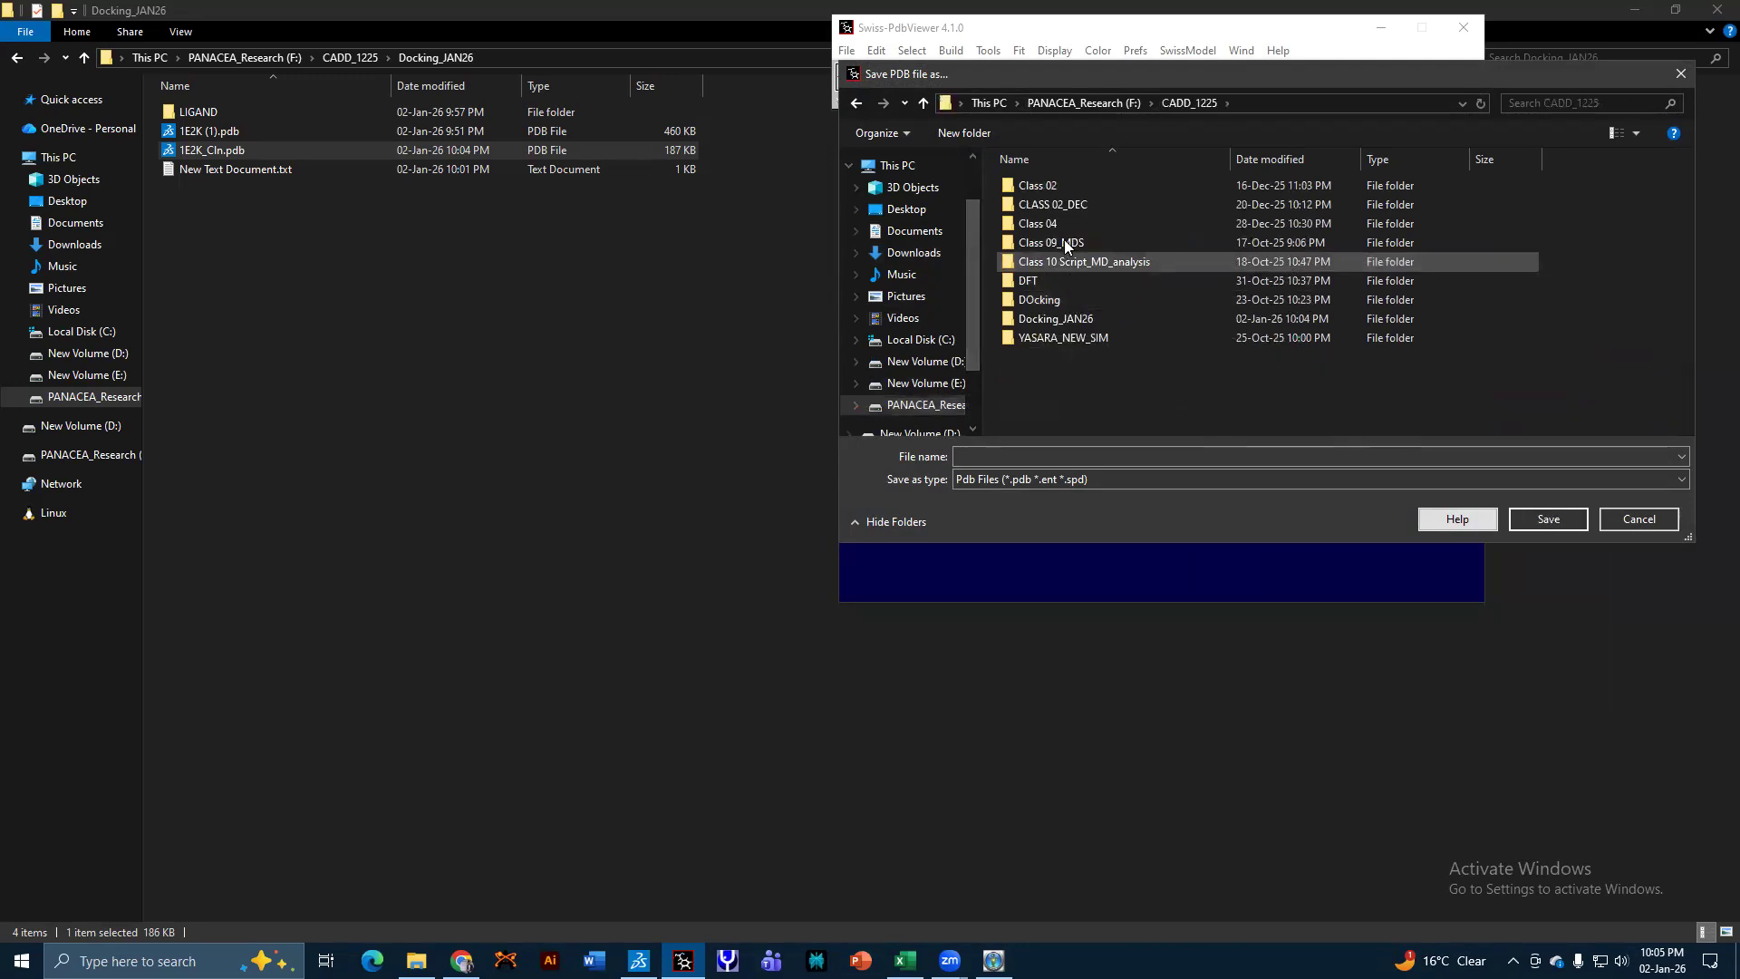
{"action": "double_click", "coordinate": [1070, 322]}
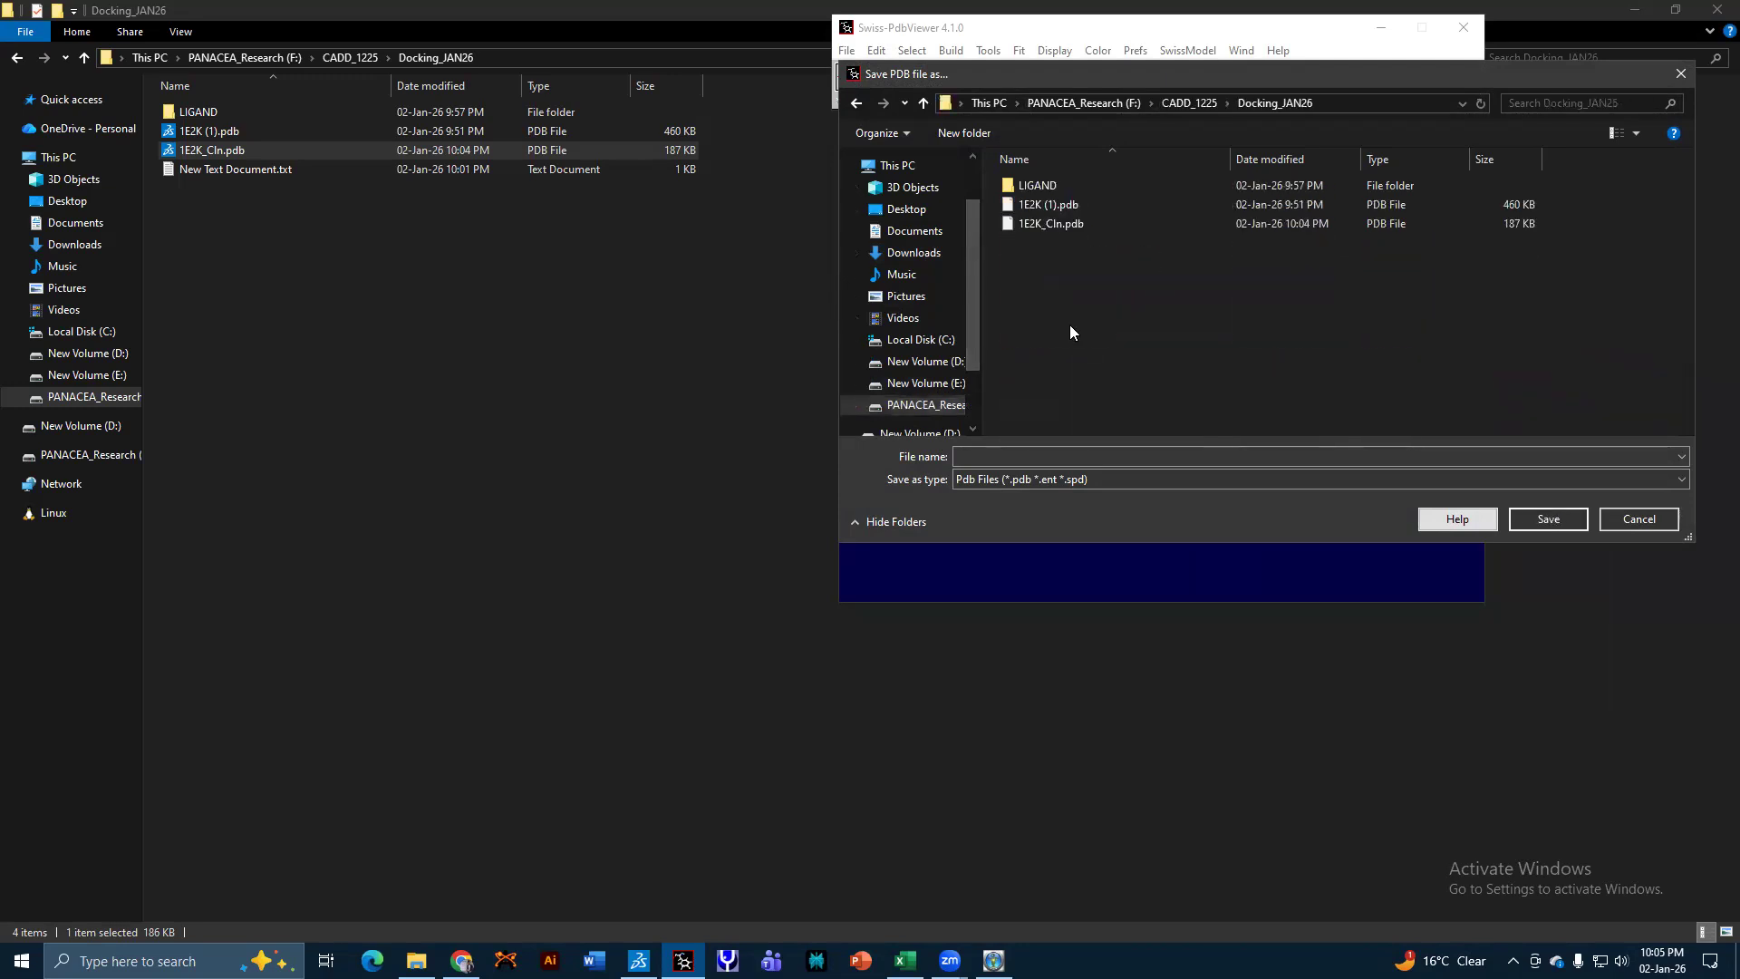
{"action": "left_click", "coordinate": [1050, 223]}
{"action": "double_click", "coordinate": [1001, 456]}
{"action": "left_click", "coordinate": [1002, 456]}
{"action": "left_click_drag", "start_coordinate": [987, 456], "coordinate": [1002, 456]}
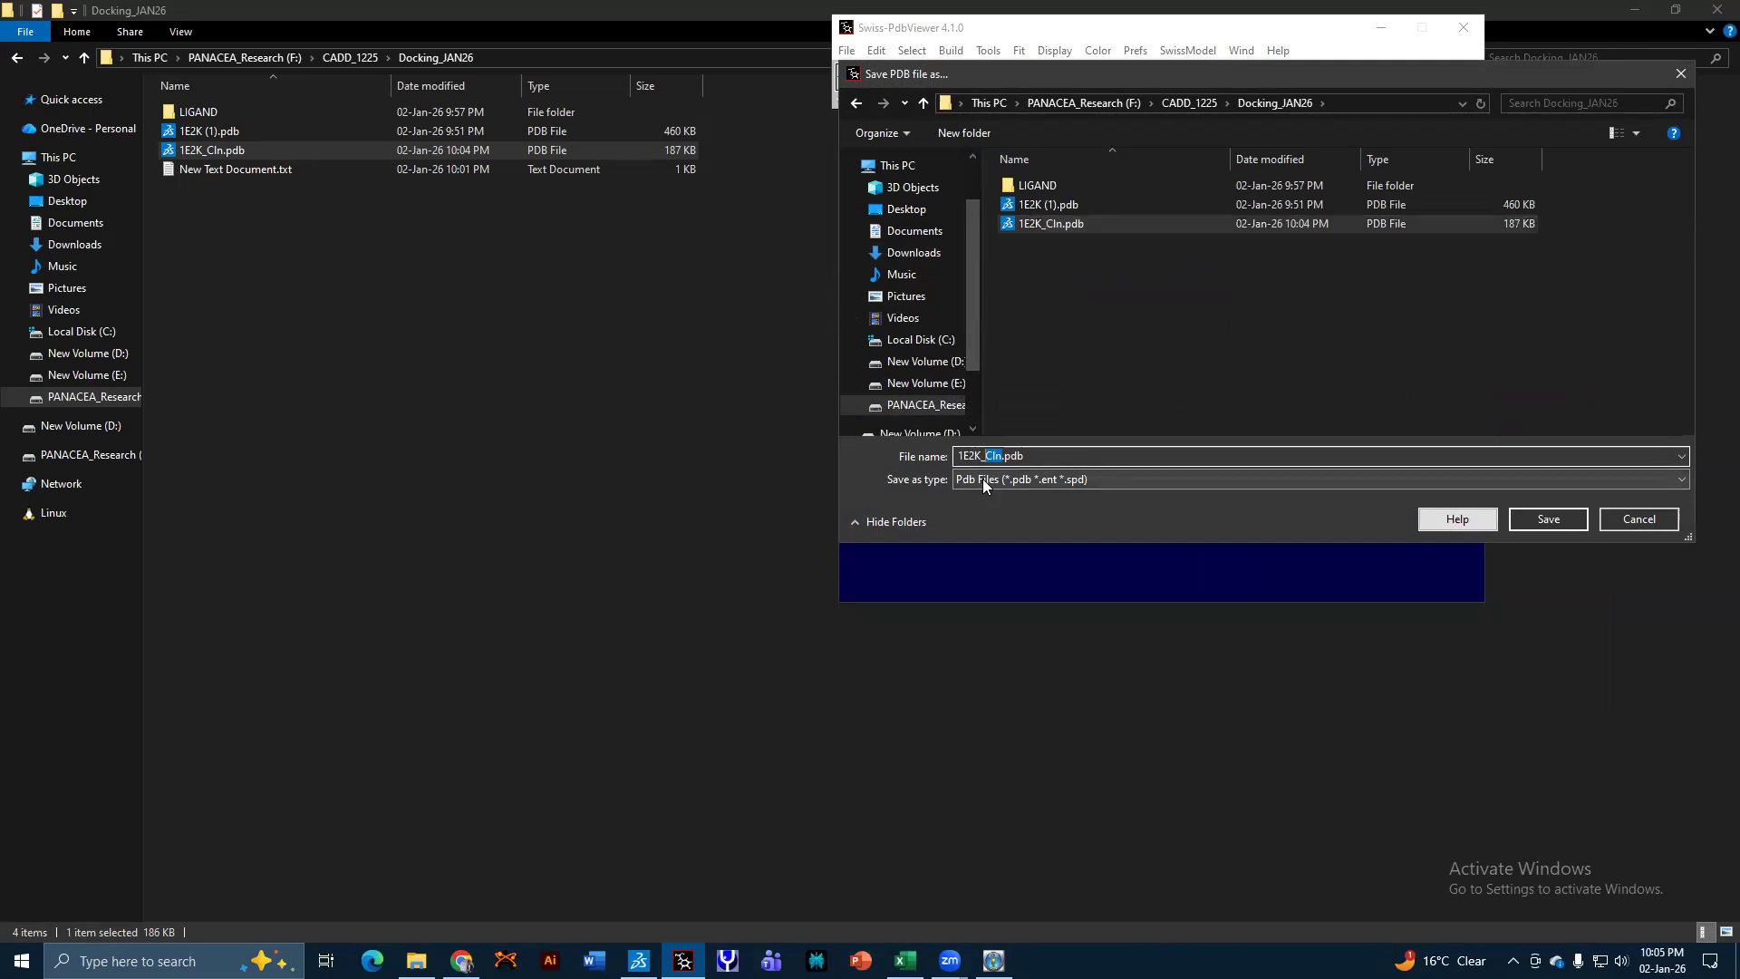
{"action": "type", "text": "EM"}
{"action": "key", "text": "Return"}
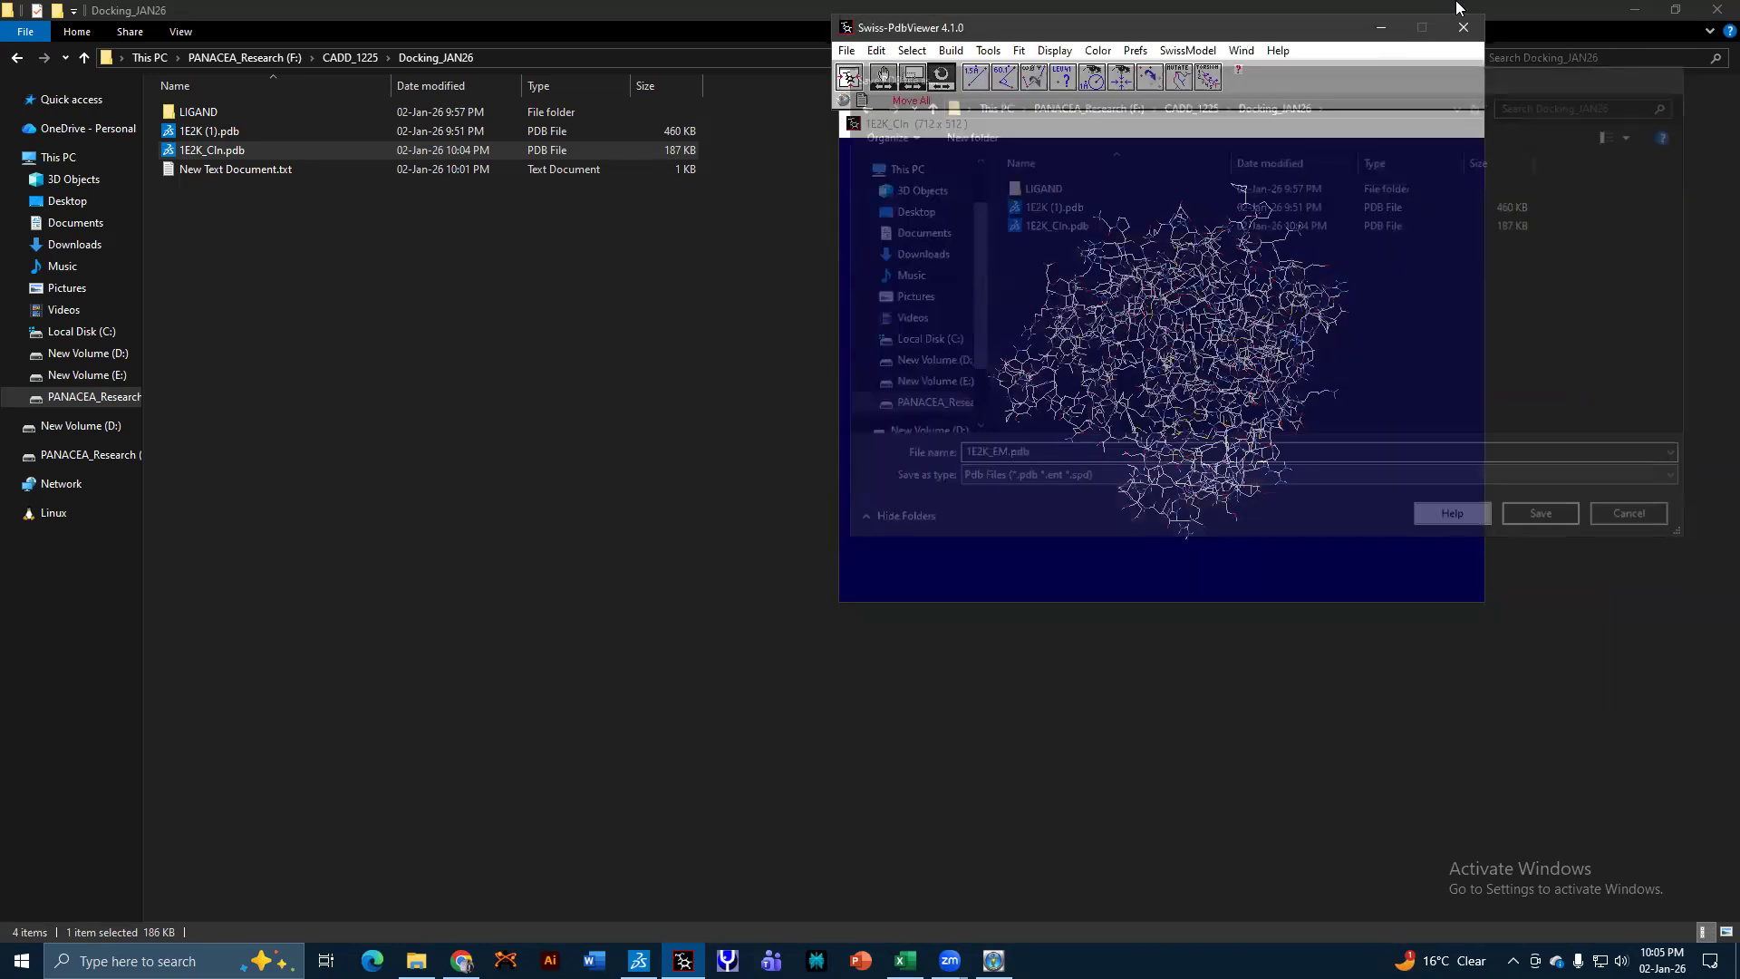
Reopen Swiss-PdbViewer, load 1E2K_EM.pdb to check the minimized structure, dismiss the loading log, and close the viewer.
{"action": "left_click", "coordinate": [439, 355]}
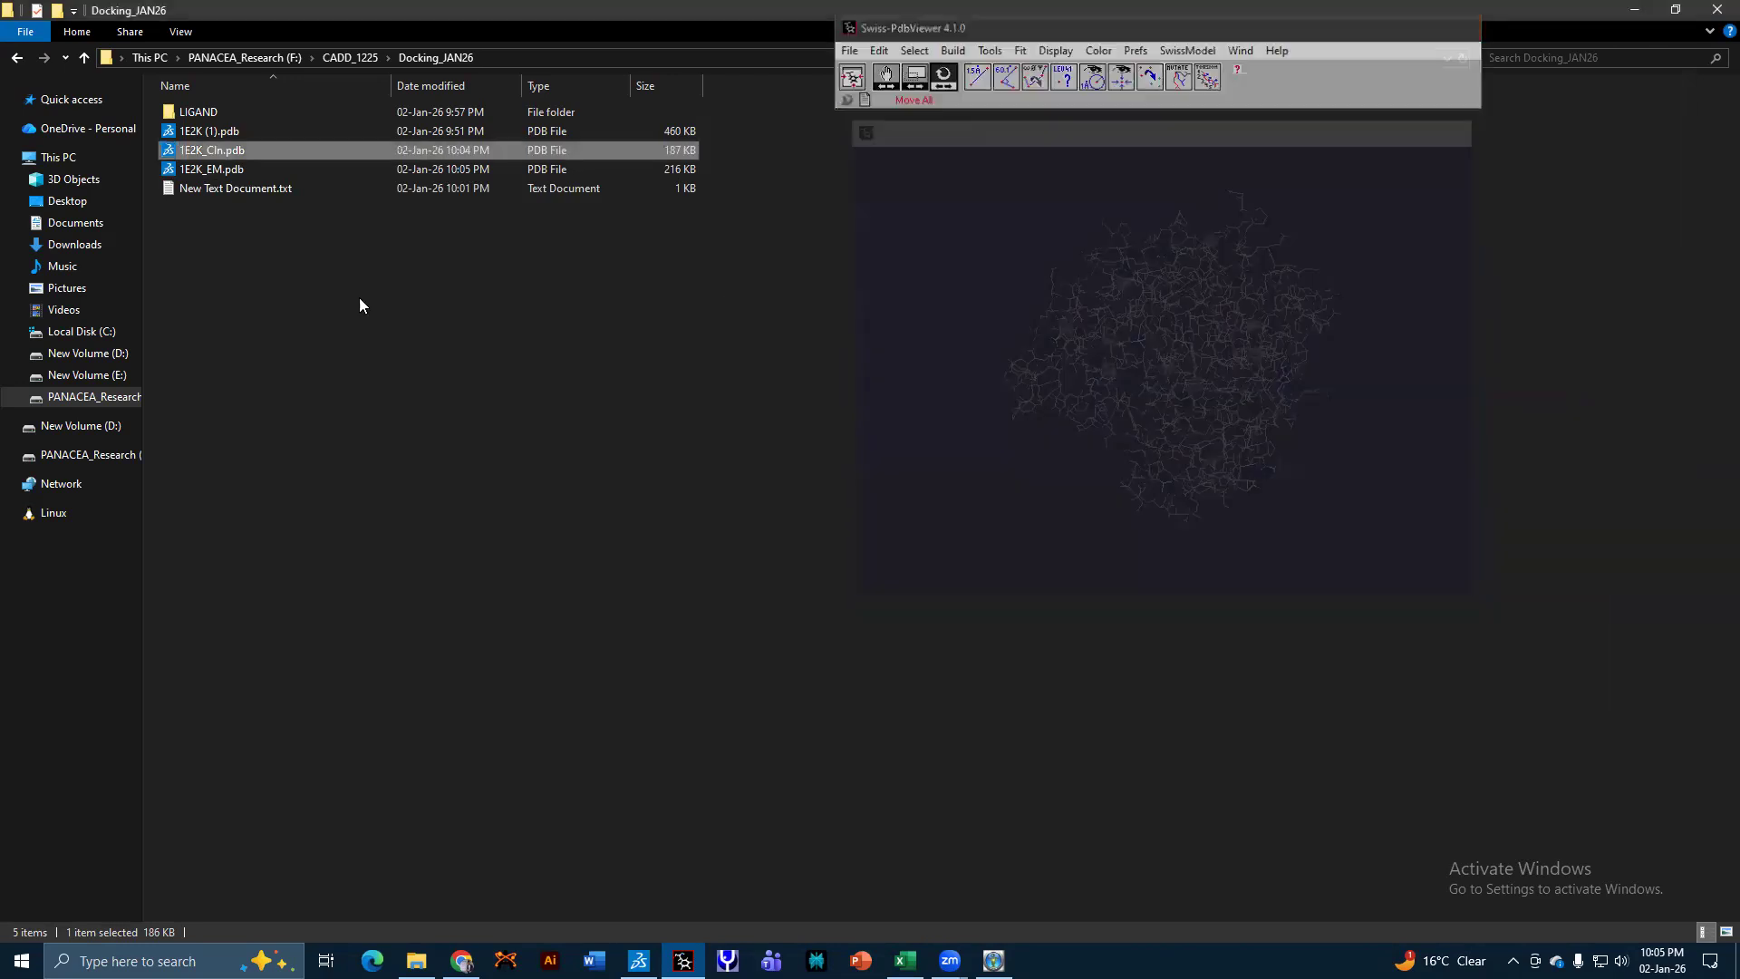
{"action": "left_click", "coordinate": [247, 172]}
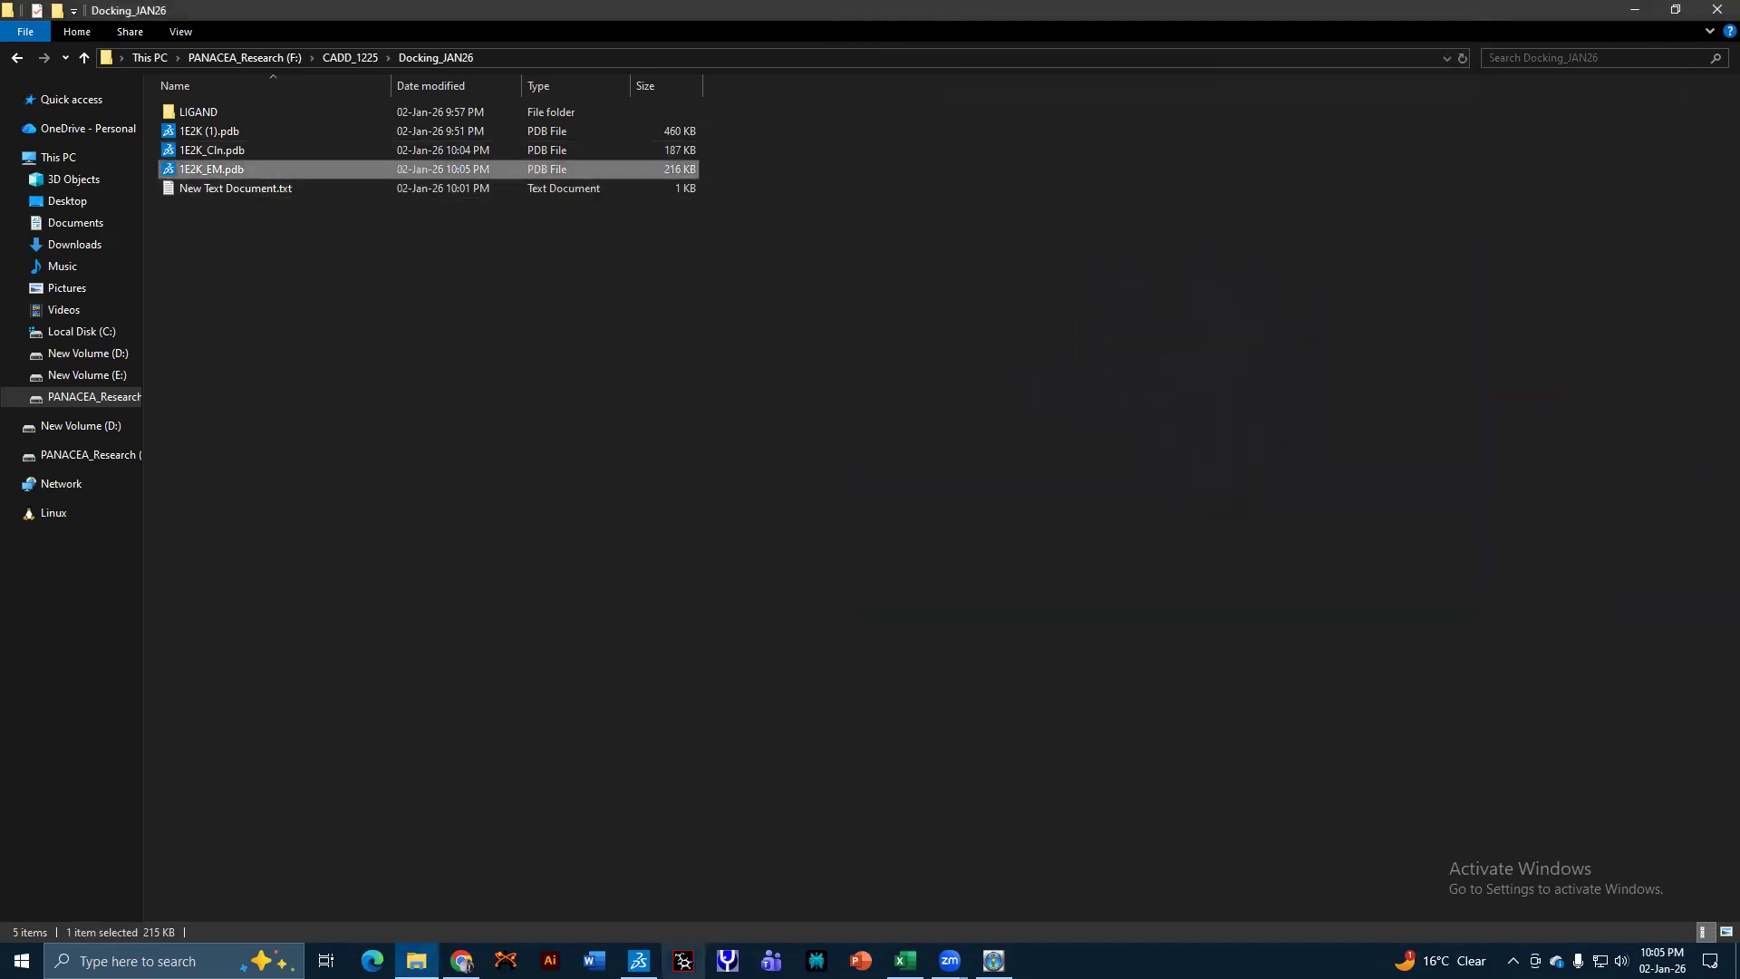
{"action": "left_click", "coordinate": [684, 960]}
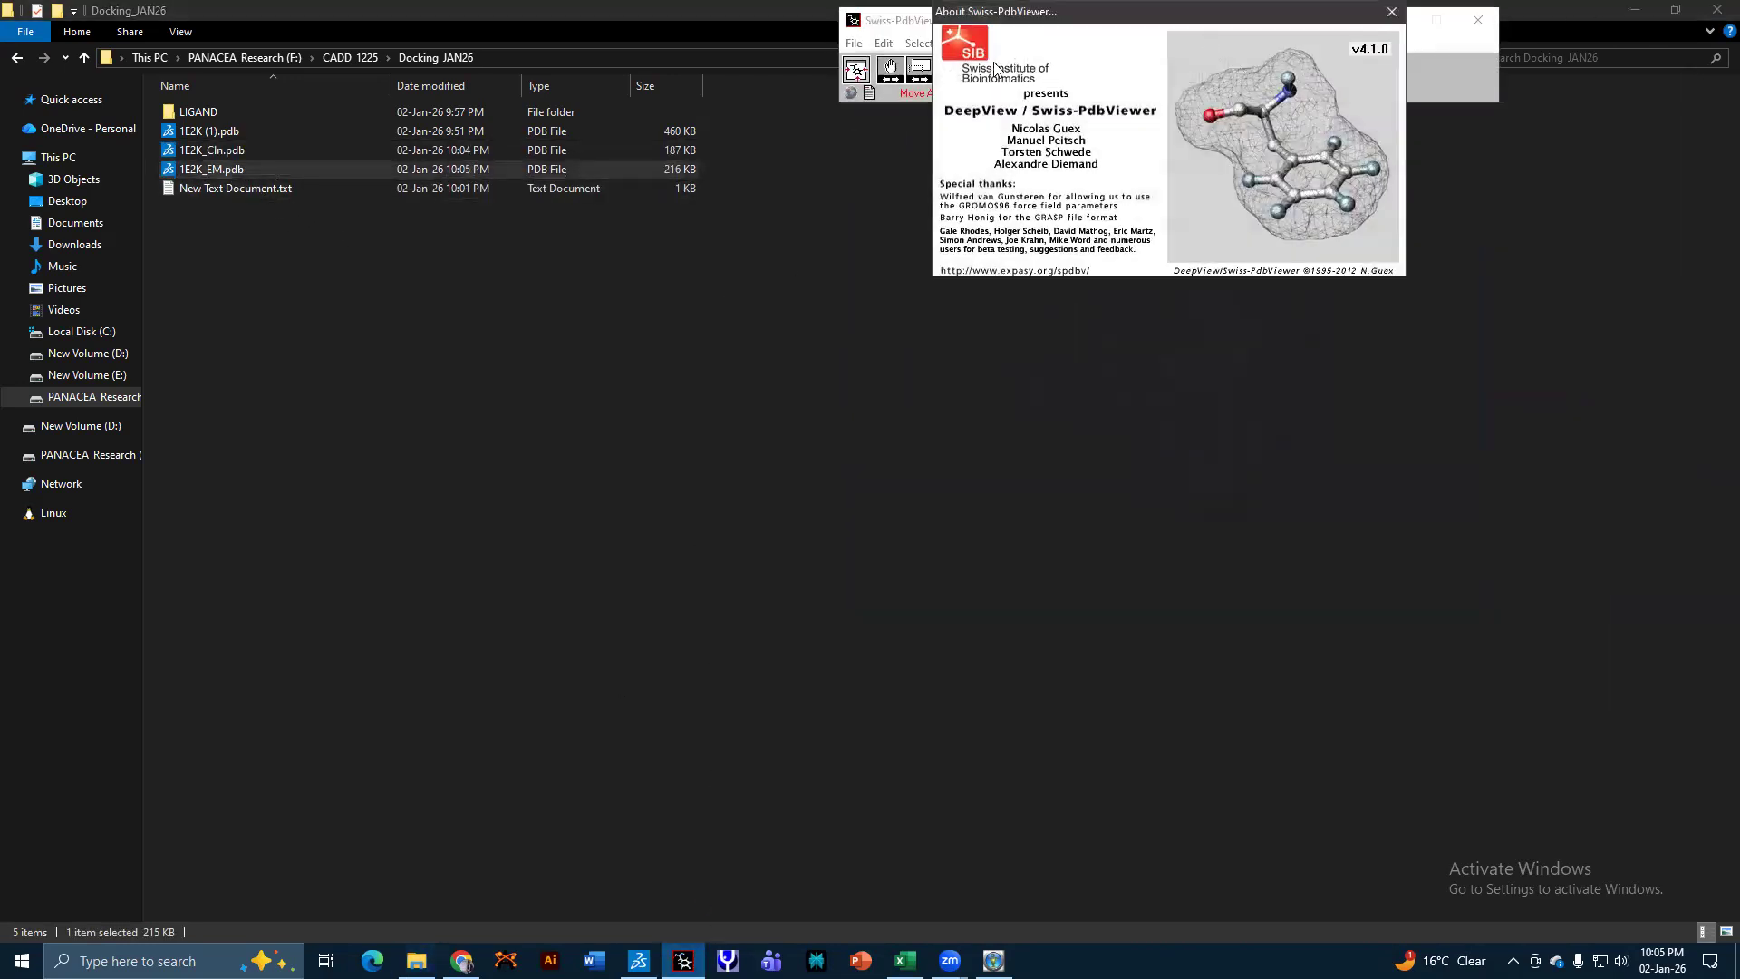
{"action": "left_click_drag", "start_coordinate": [244, 170], "coordinate": [1269, 80]}
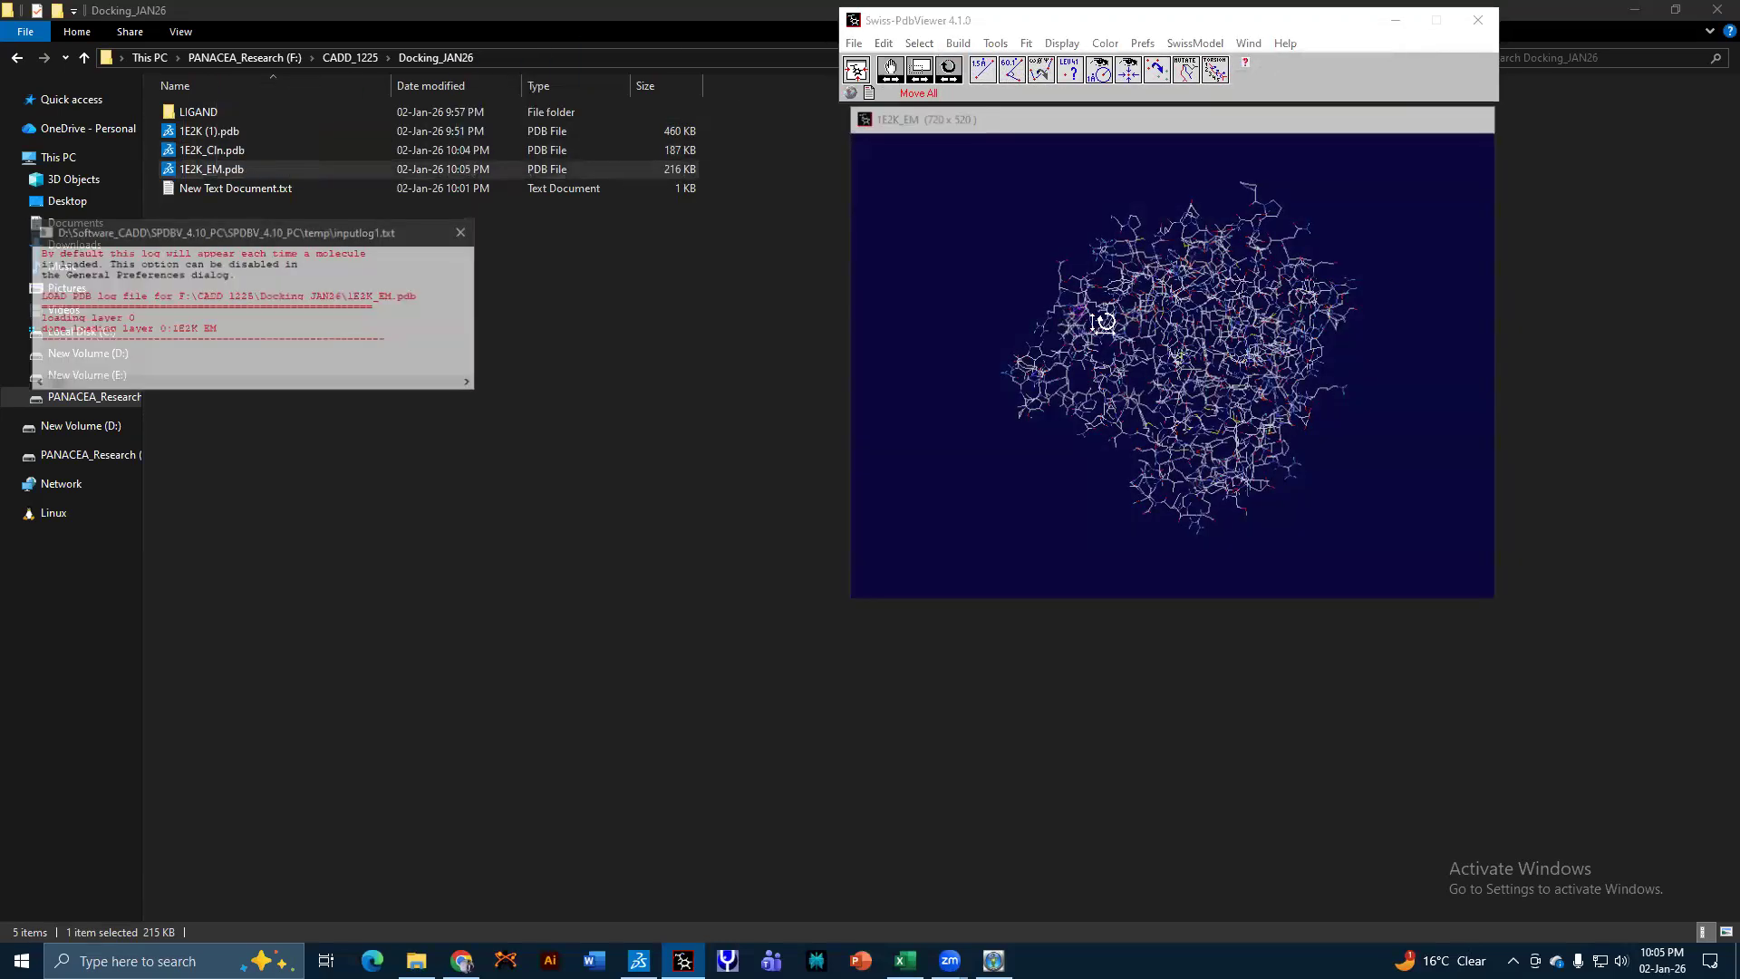
{"action": "left_click", "coordinate": [472, 231]}
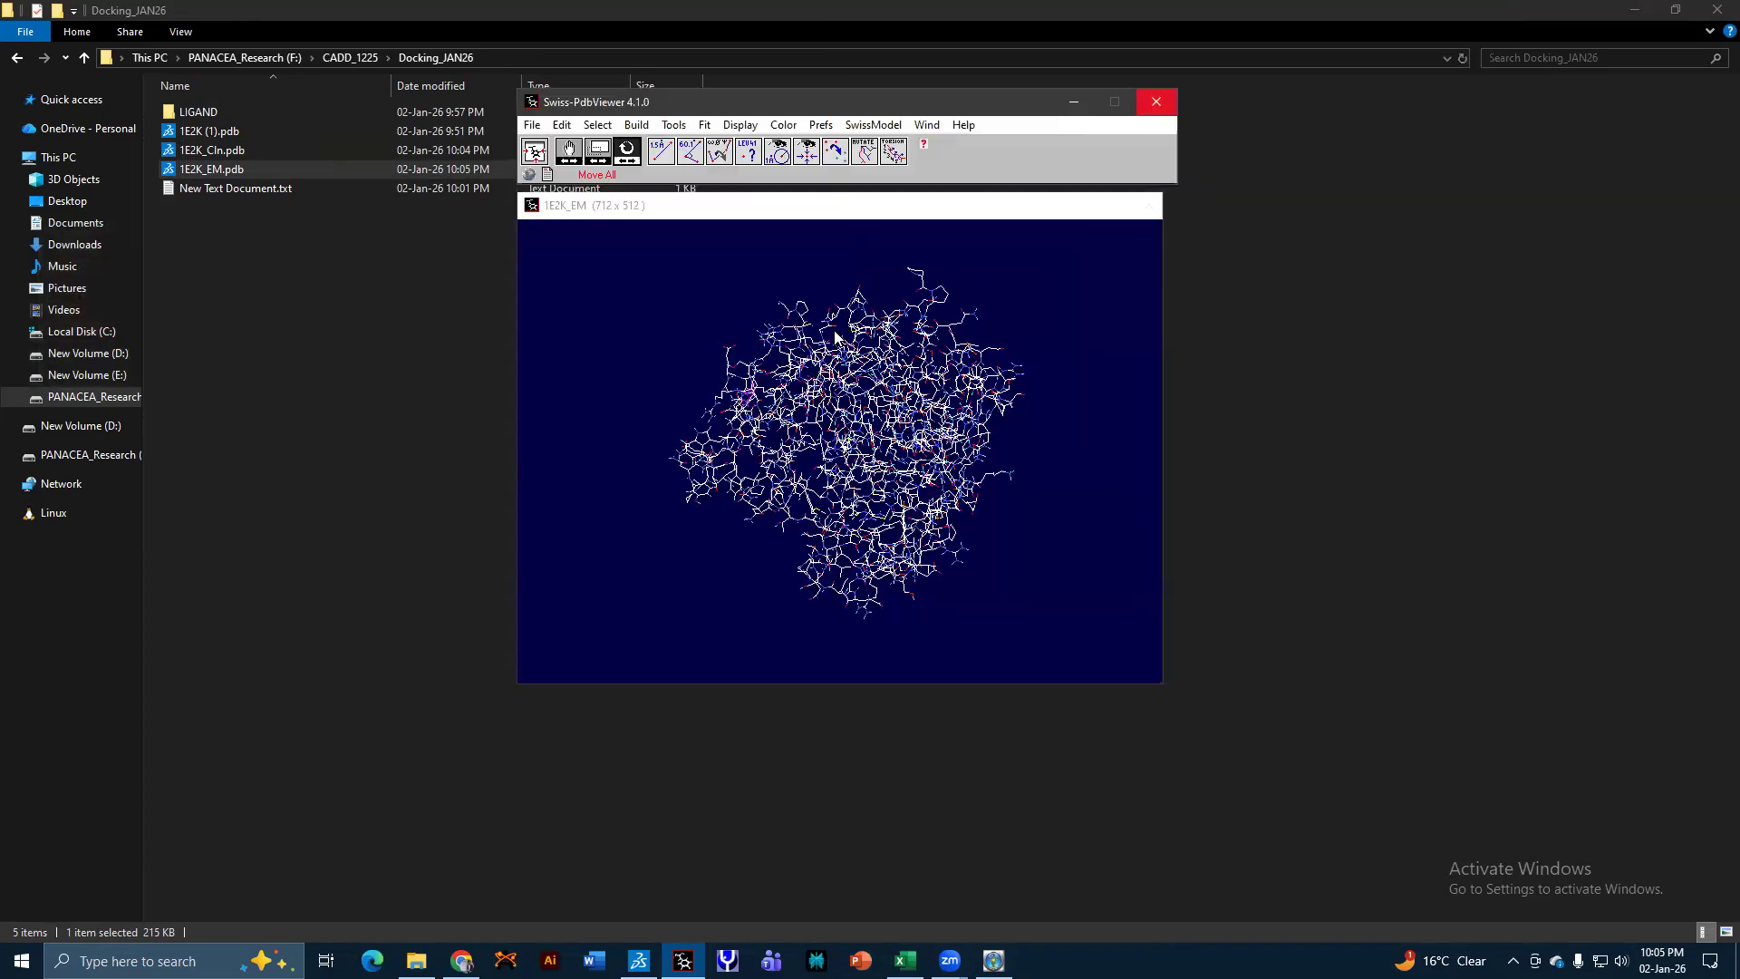
{"action": "left_click", "coordinate": [1149, 101]}
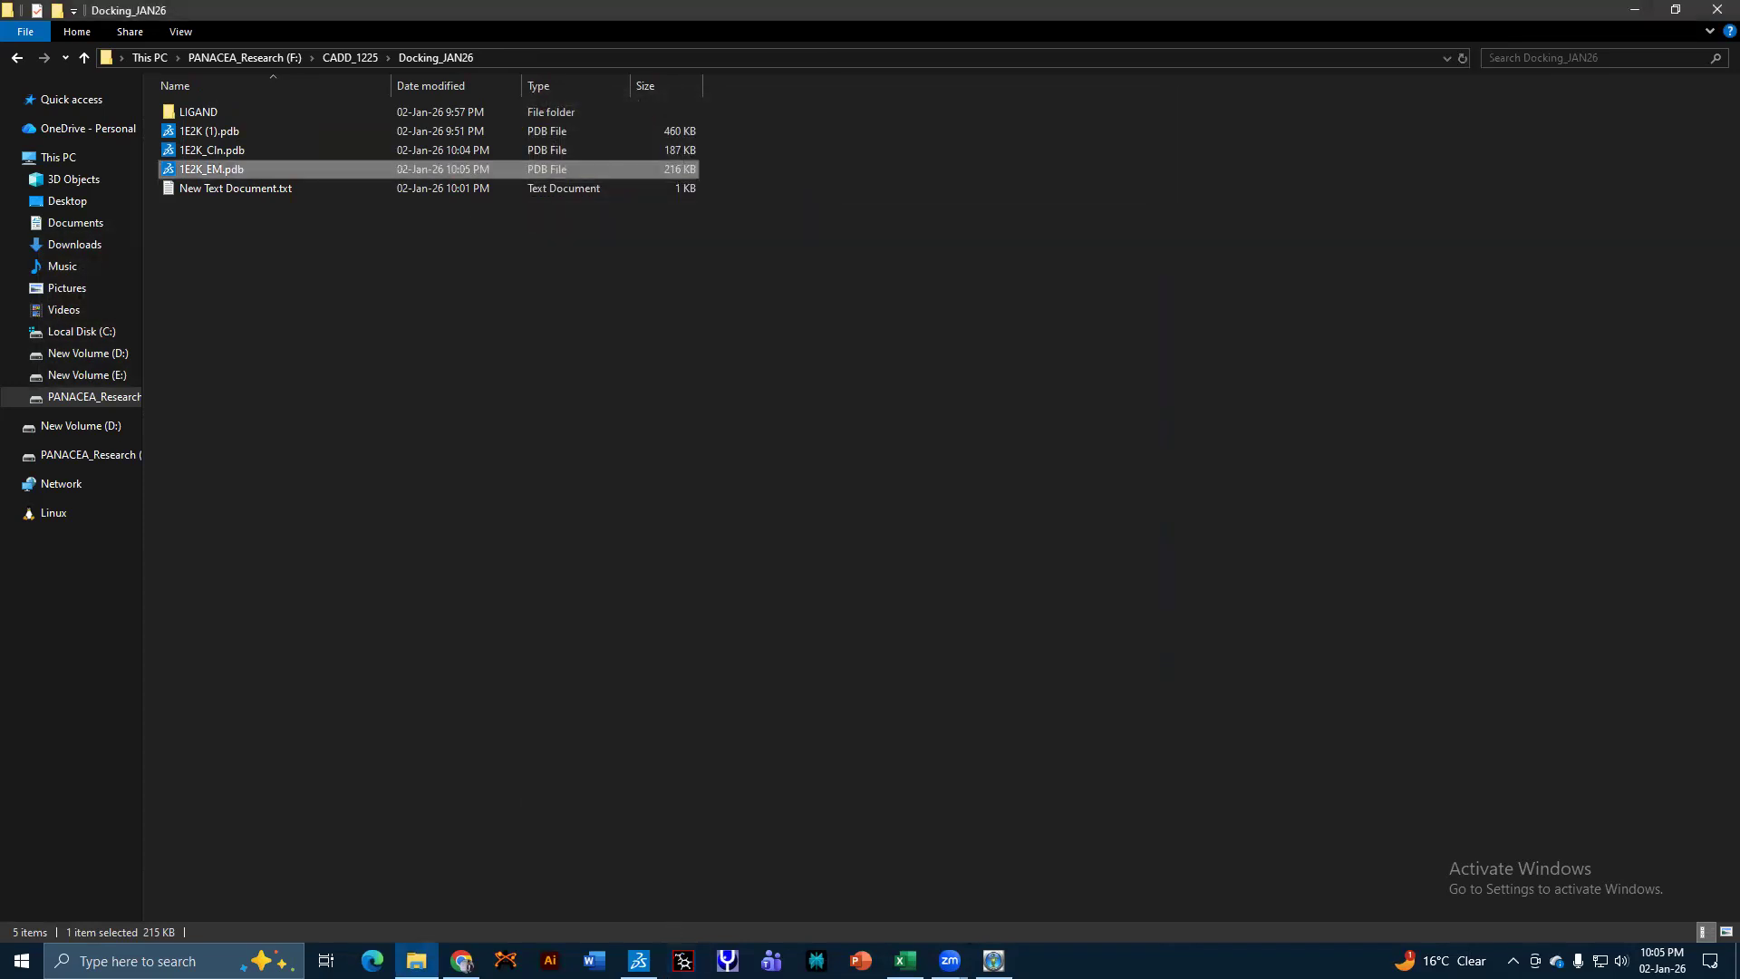
Switch to PyRx and load the molecule 1E2K_EM.pdb from CADD_1225\Docking_JAN26 on the PANACEA_Research (F:) drive.
{"action": "left_click", "coordinate": [994, 961]}
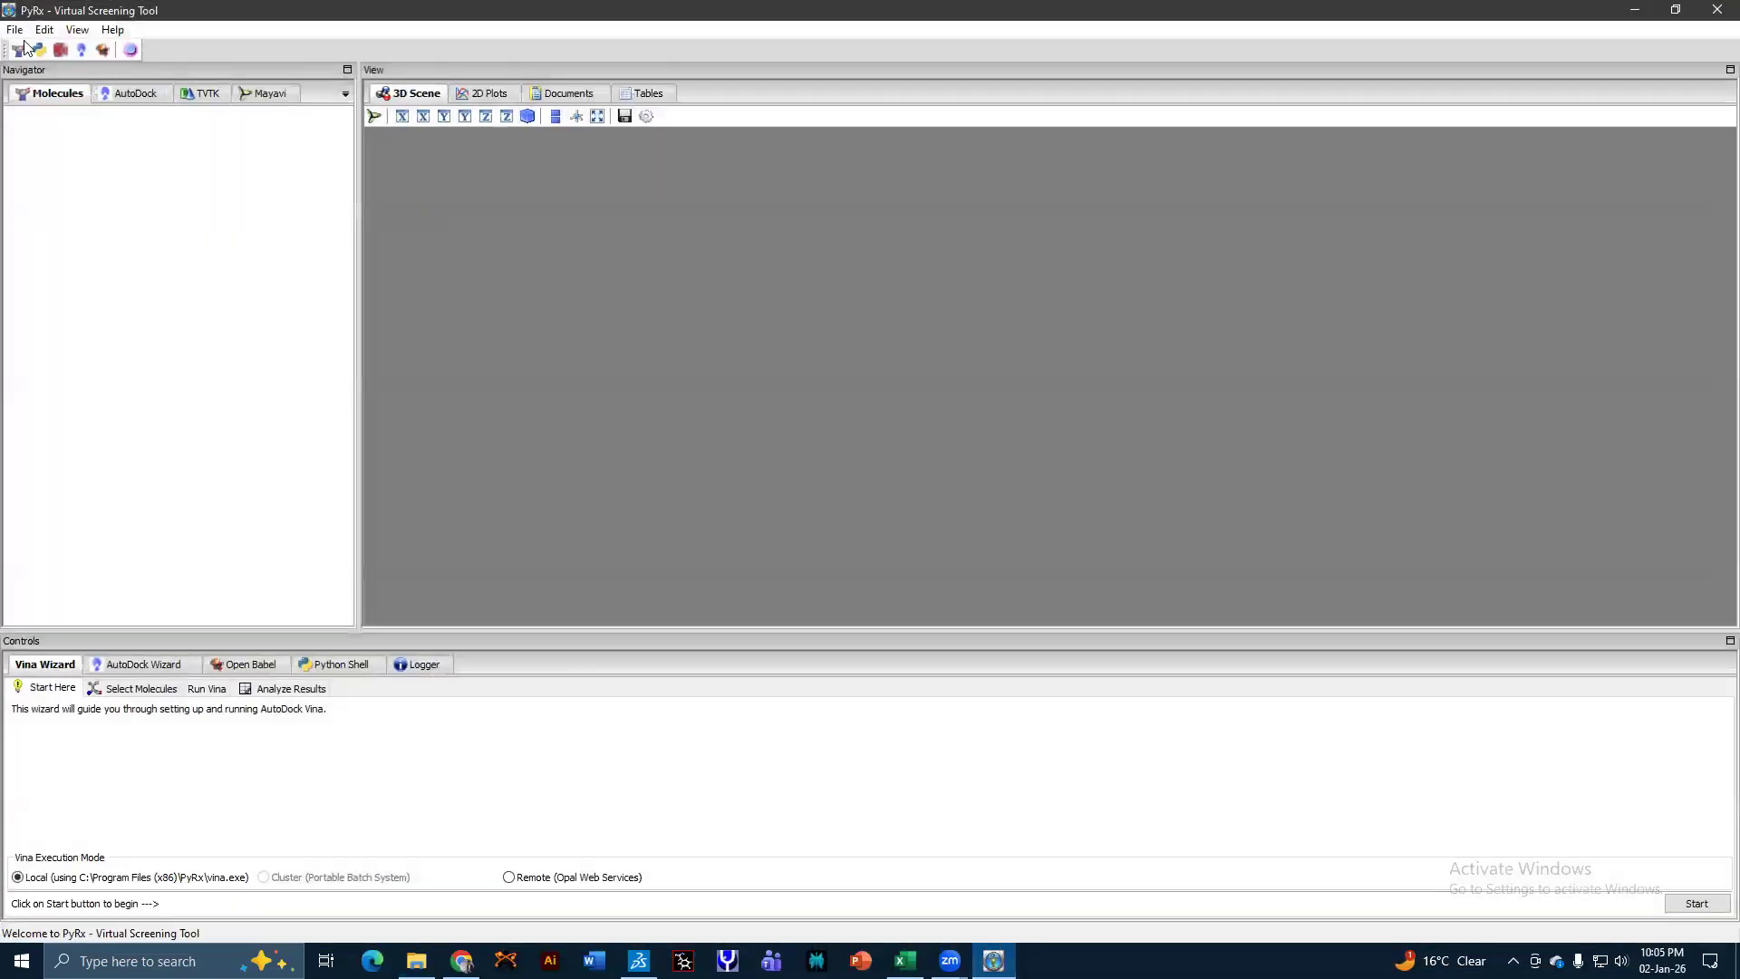
{"action": "left_click", "coordinate": [13, 32]}
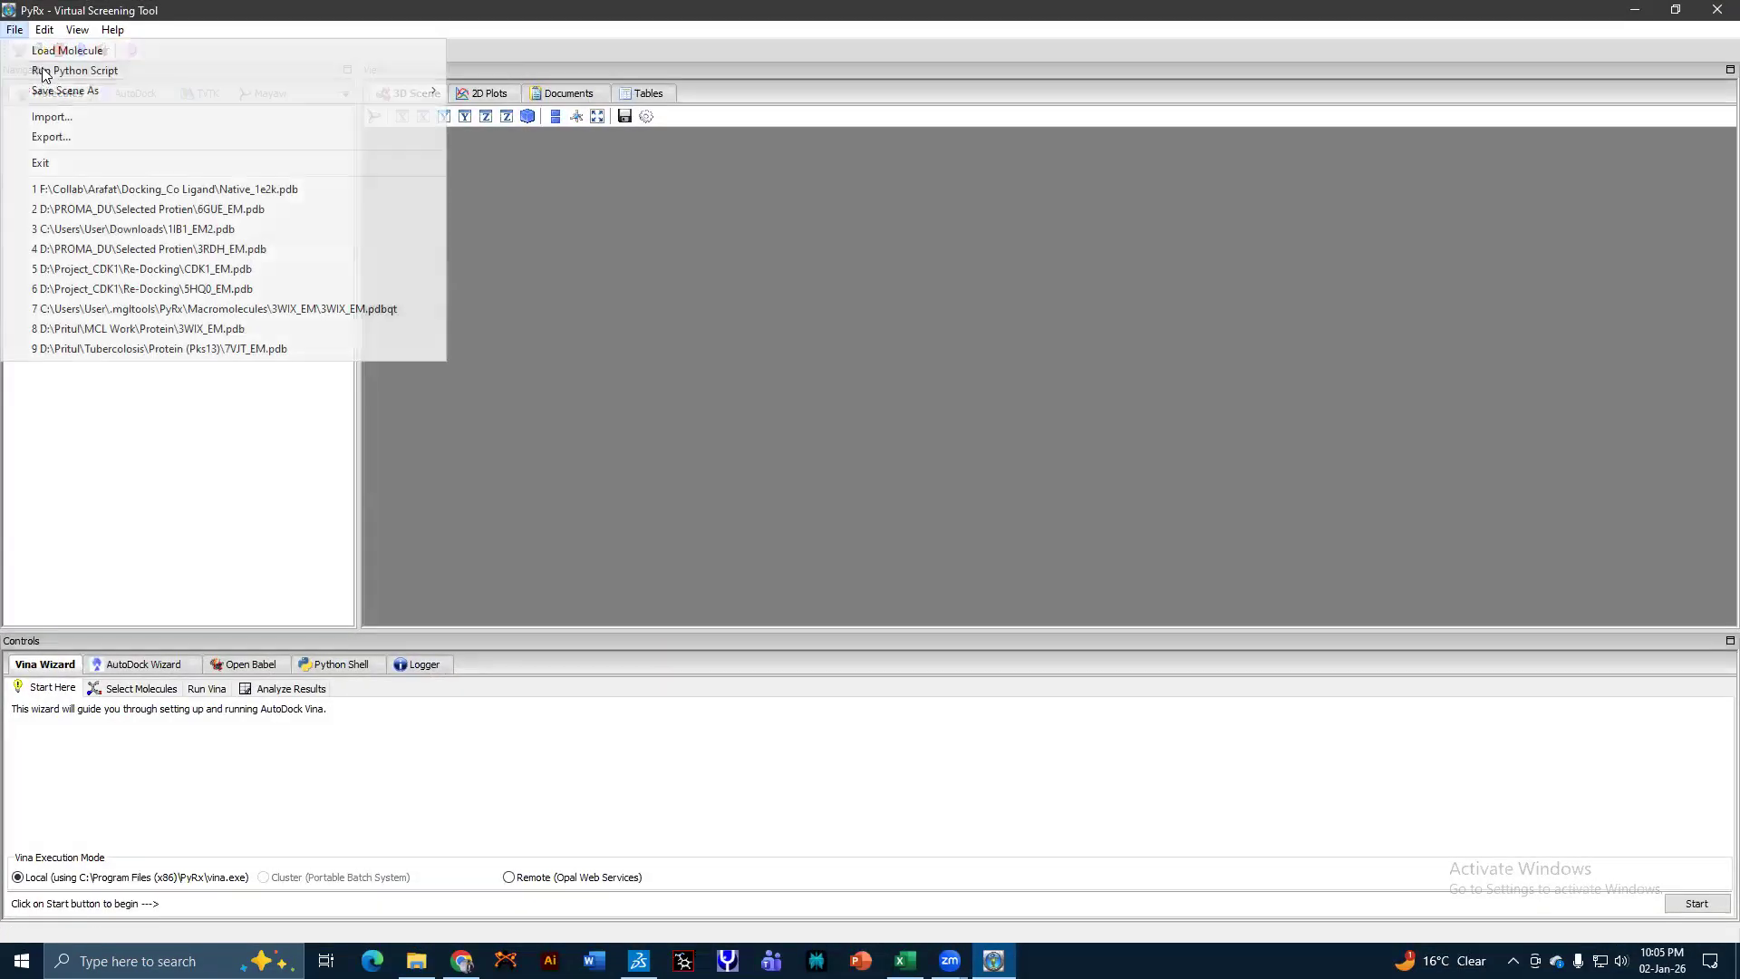
{"action": "left_click", "coordinate": [46, 50]}
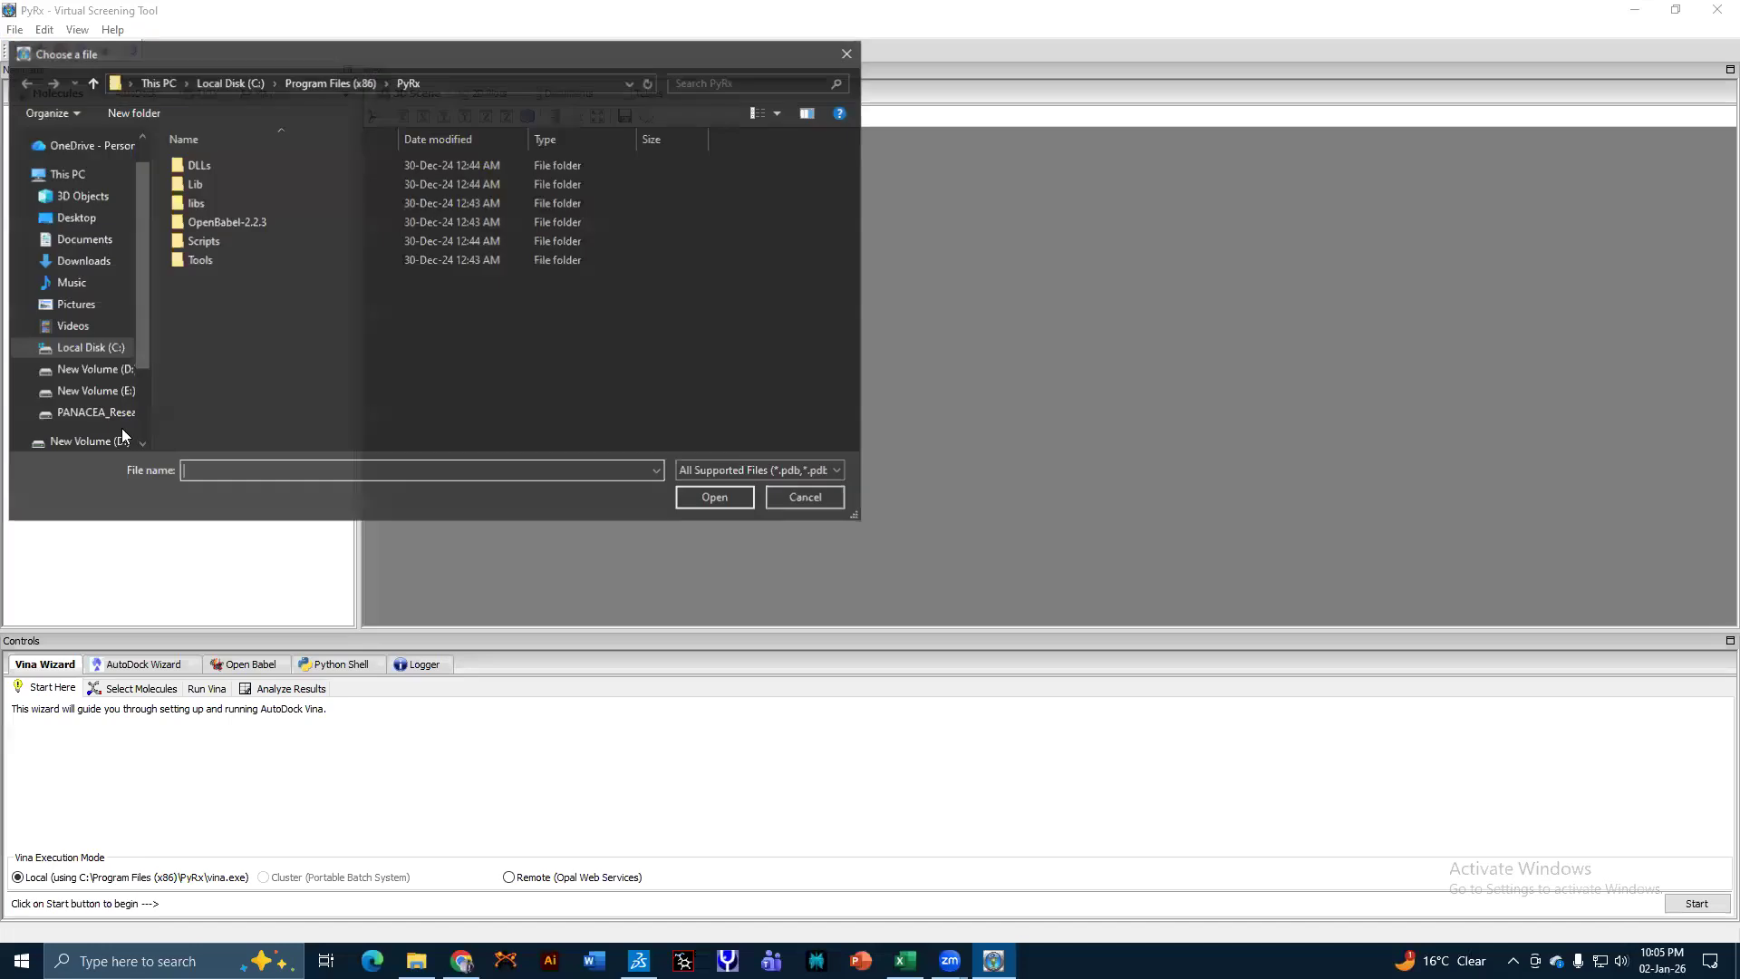
{"action": "left_click", "coordinate": [90, 413]}
{"action": "double_click", "coordinate": [225, 279]}
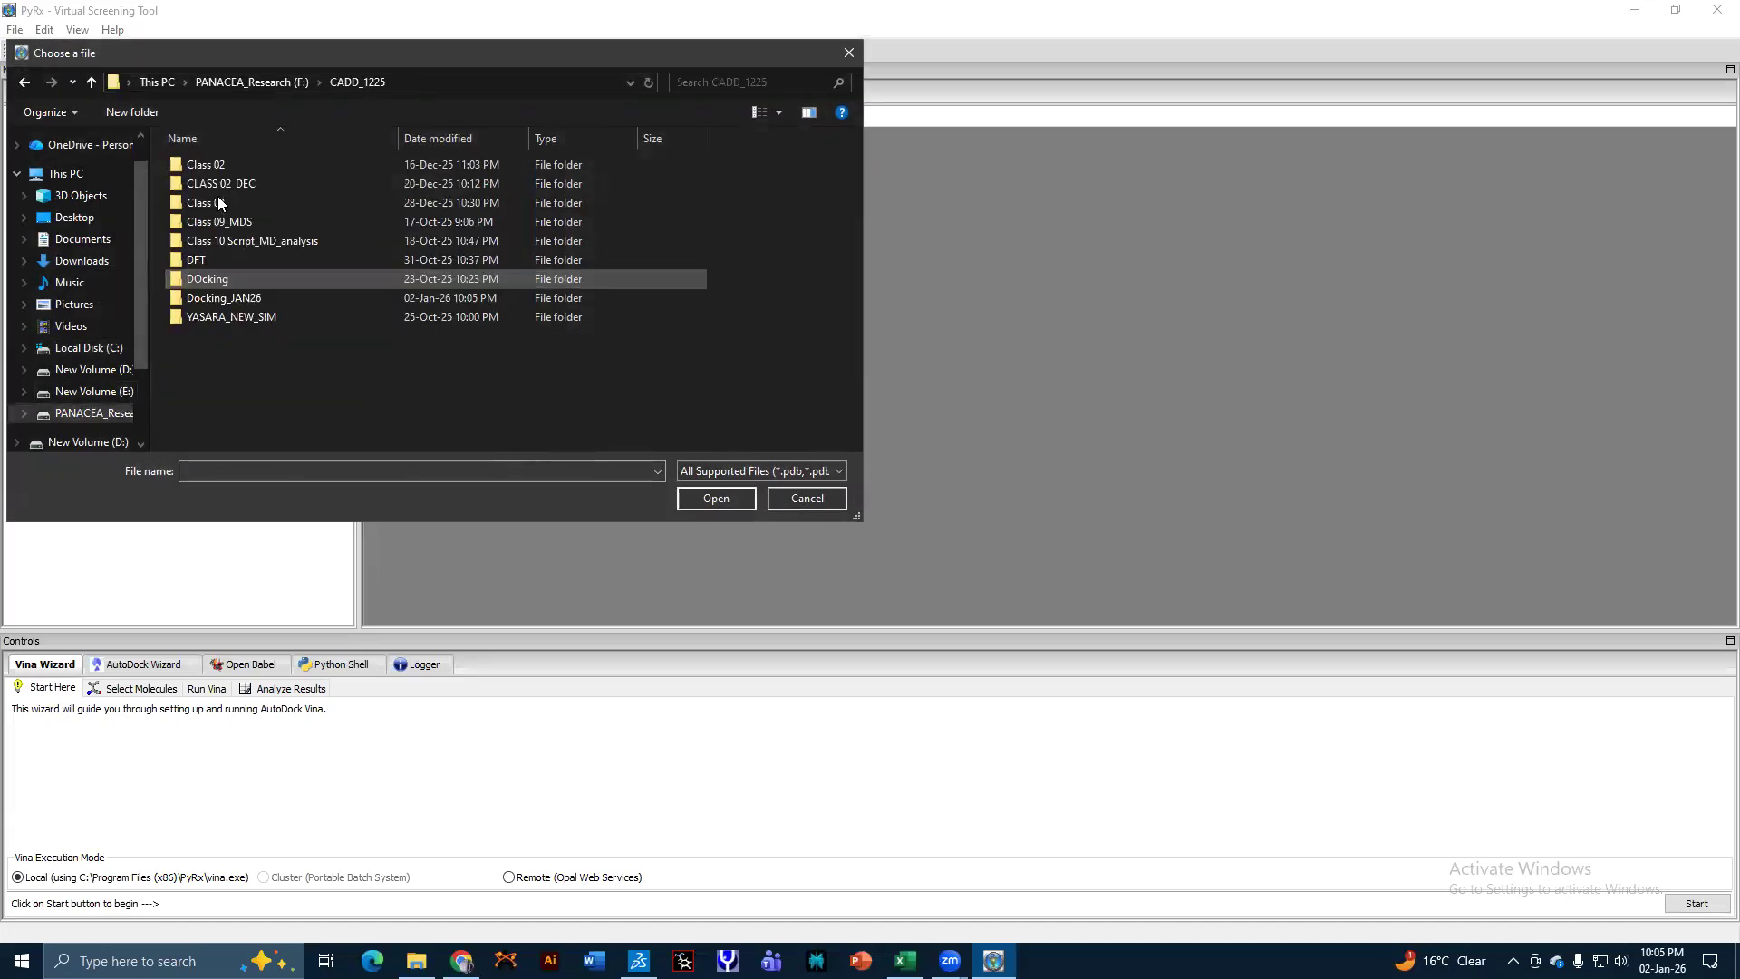
{"action": "double_click", "coordinate": [234, 298]}
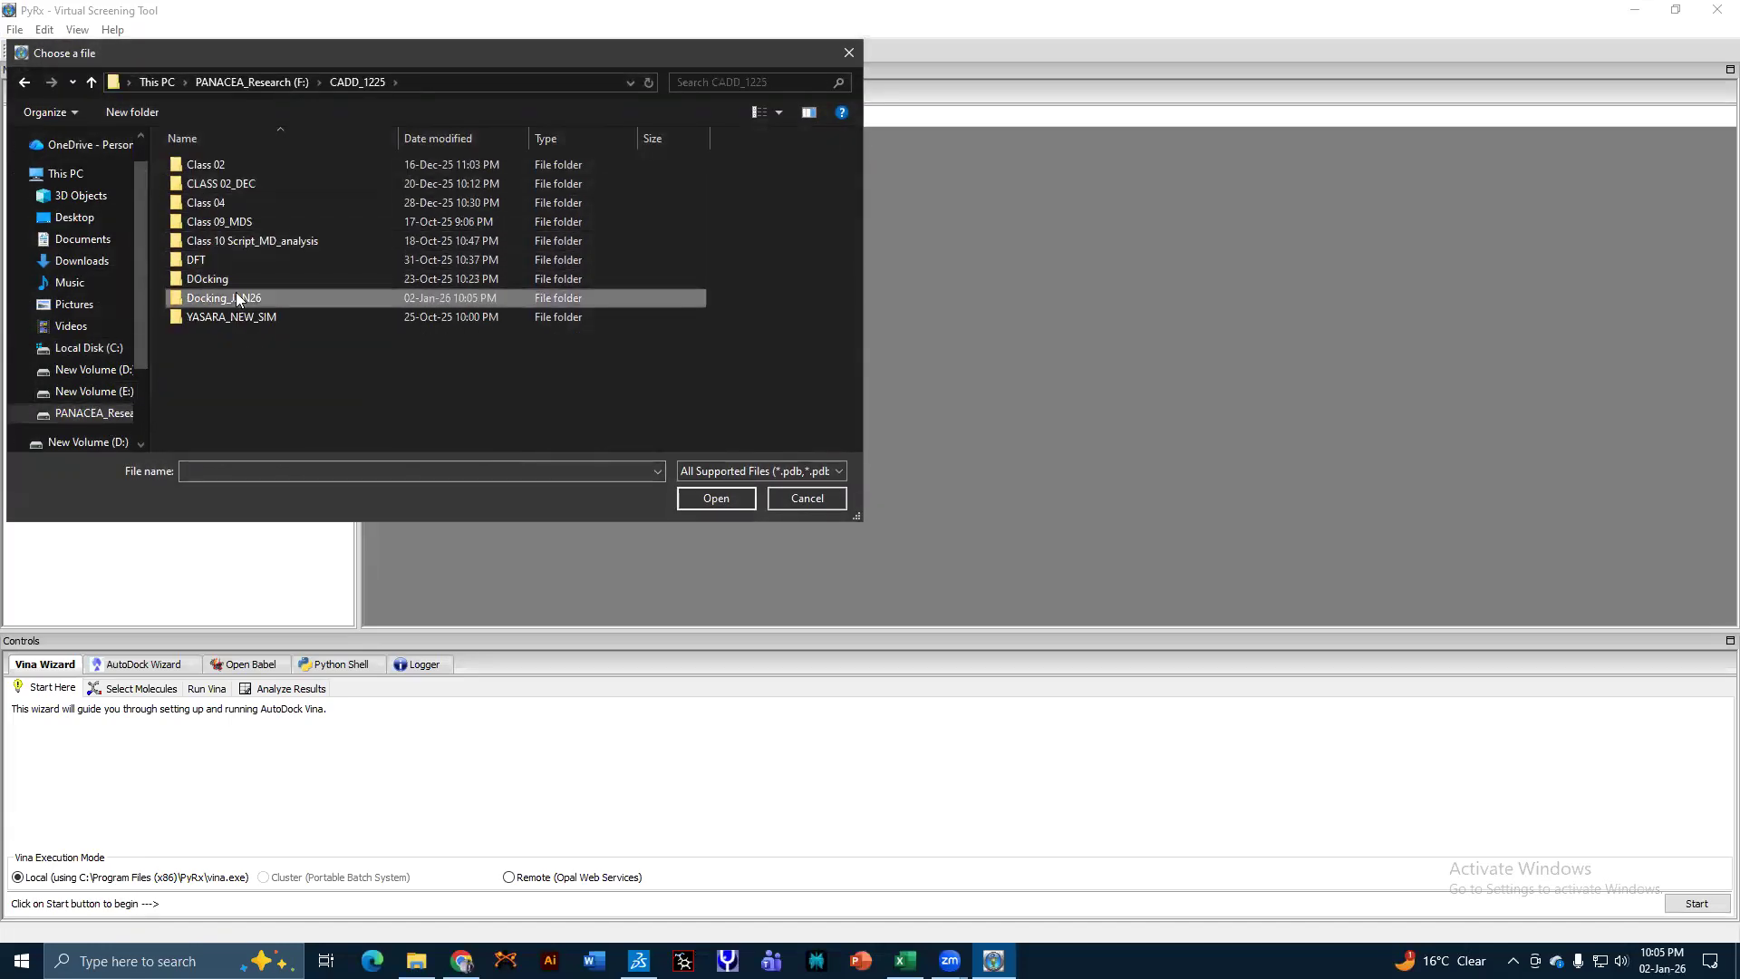
{"action": "left_click", "coordinate": [219, 223]}
{"action": "double_click", "coordinate": [219, 221]}
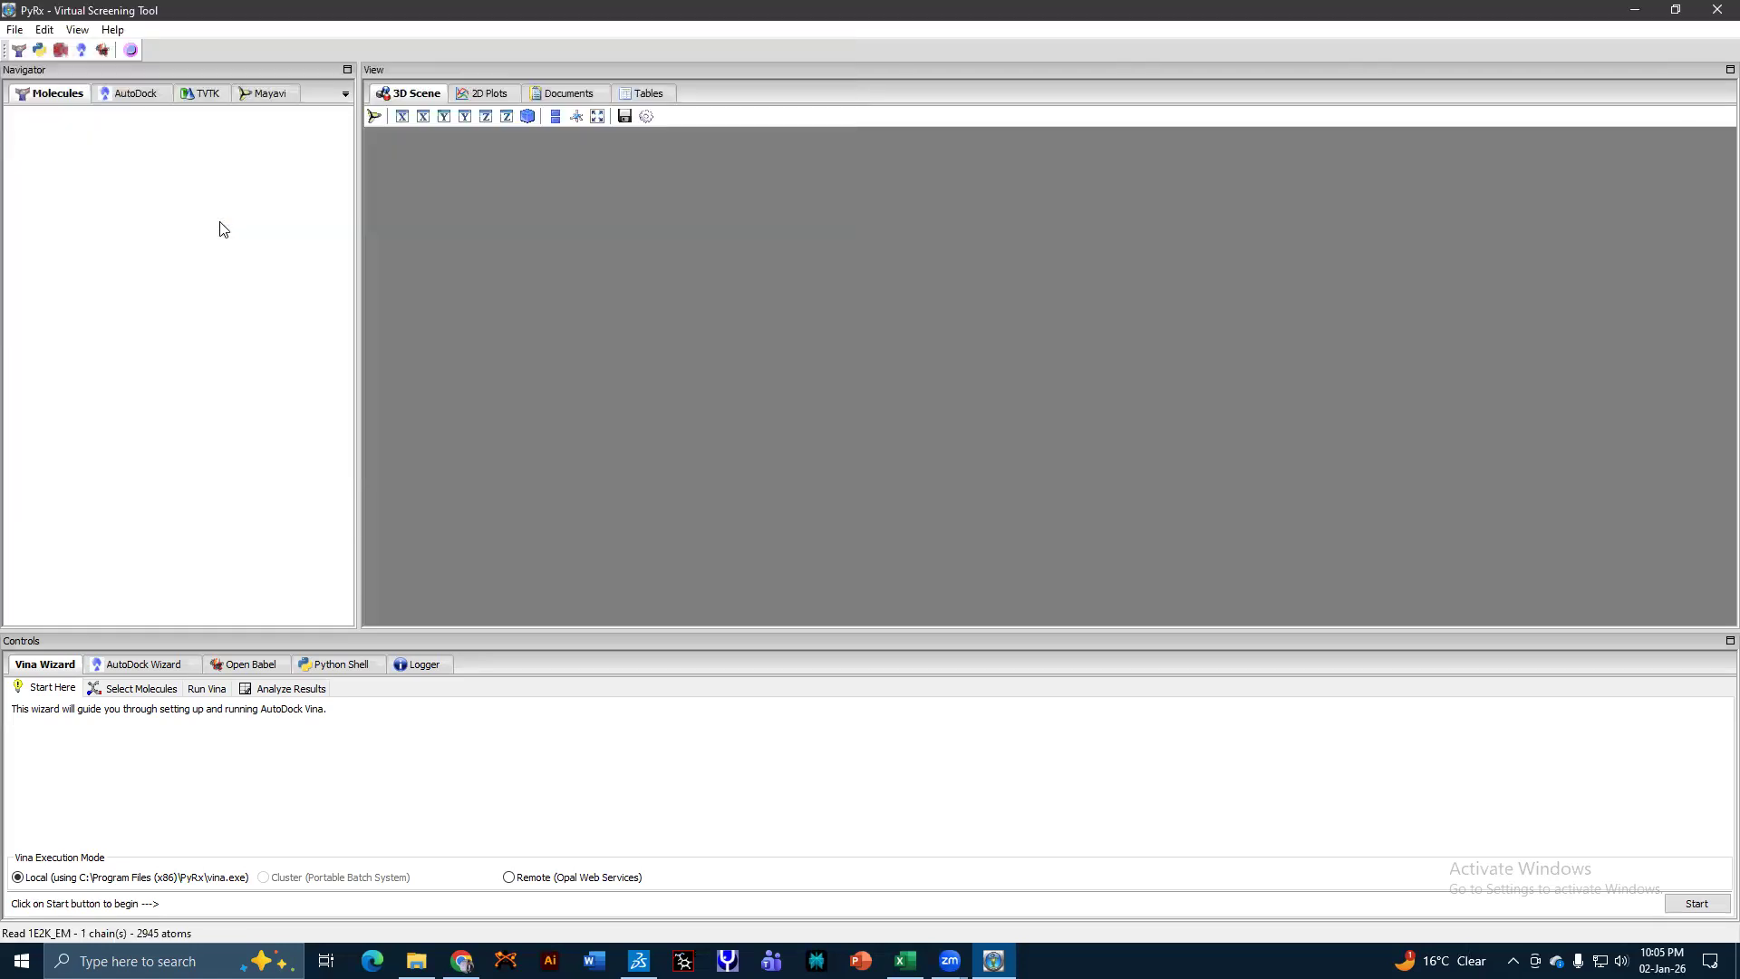
Make the loaded 1E2K_EM protein an AutoDock macromolecule.
{"action": "right_click", "coordinate": [103, 124]}
{"action": "mouse_move", "coordinate": [256, 148]}
{"action": "left_click", "coordinate": [320, 170]}
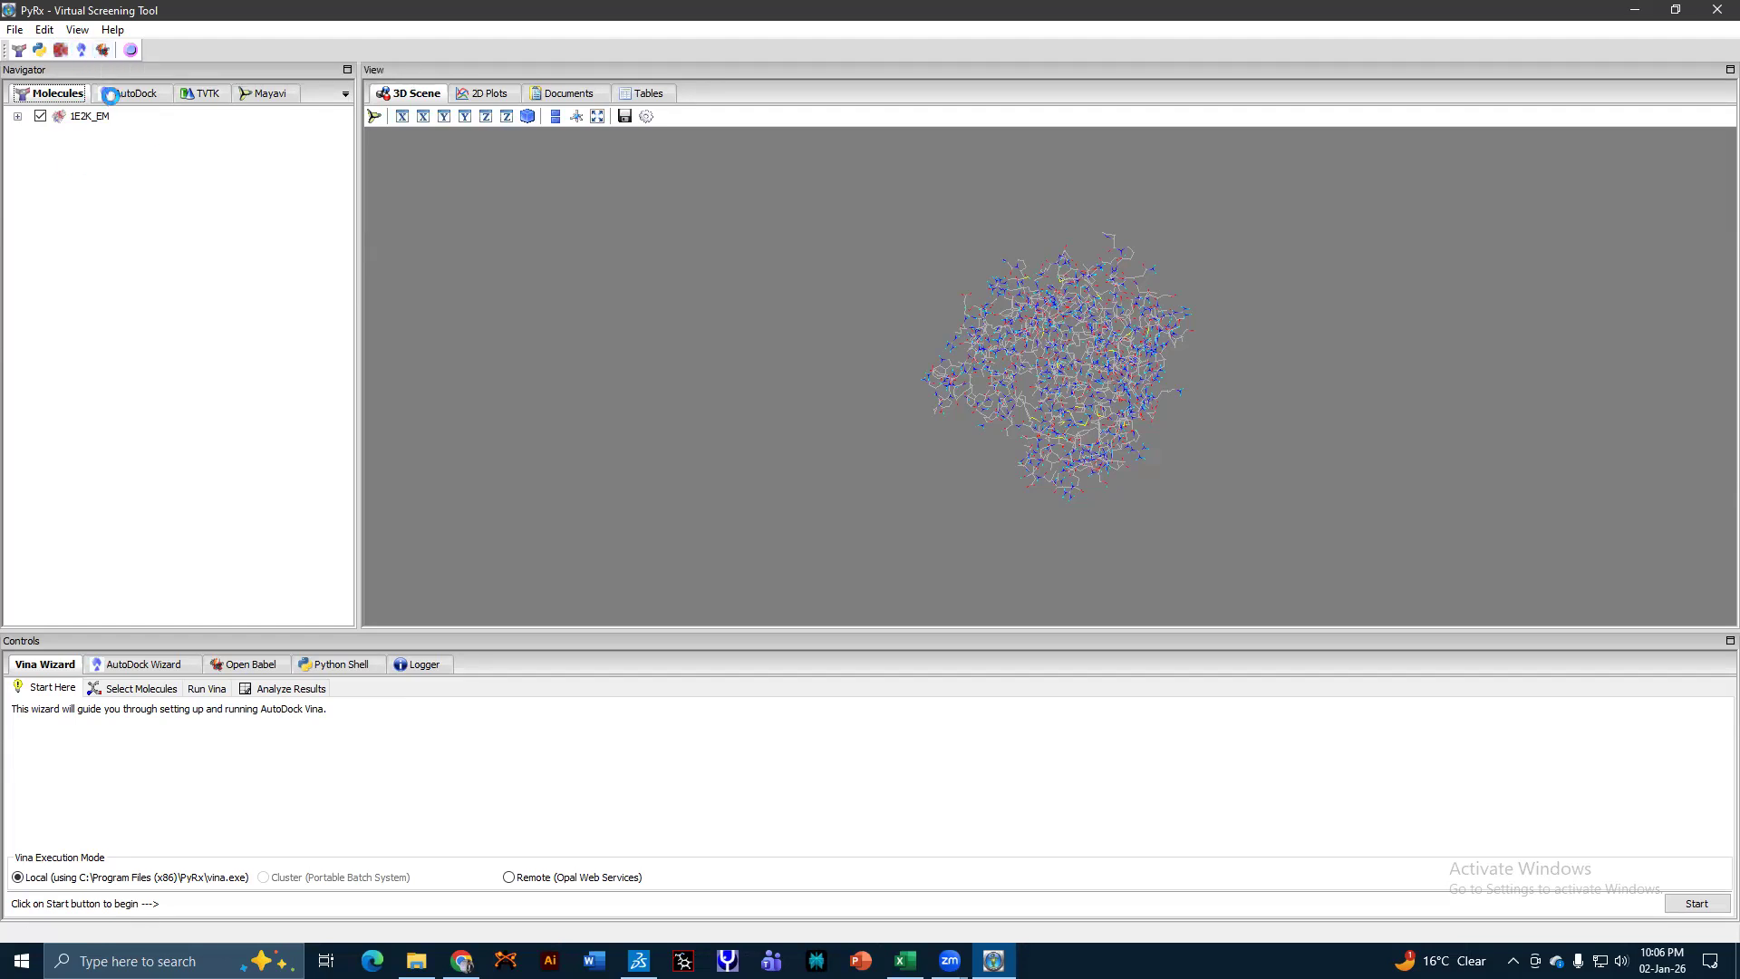
Import Library.sdf into Open Babel as a Chemical Table File (SDF) from the LIGAND folder in Docking_JAN26.
{"action": "left_click", "coordinate": [249, 665]}
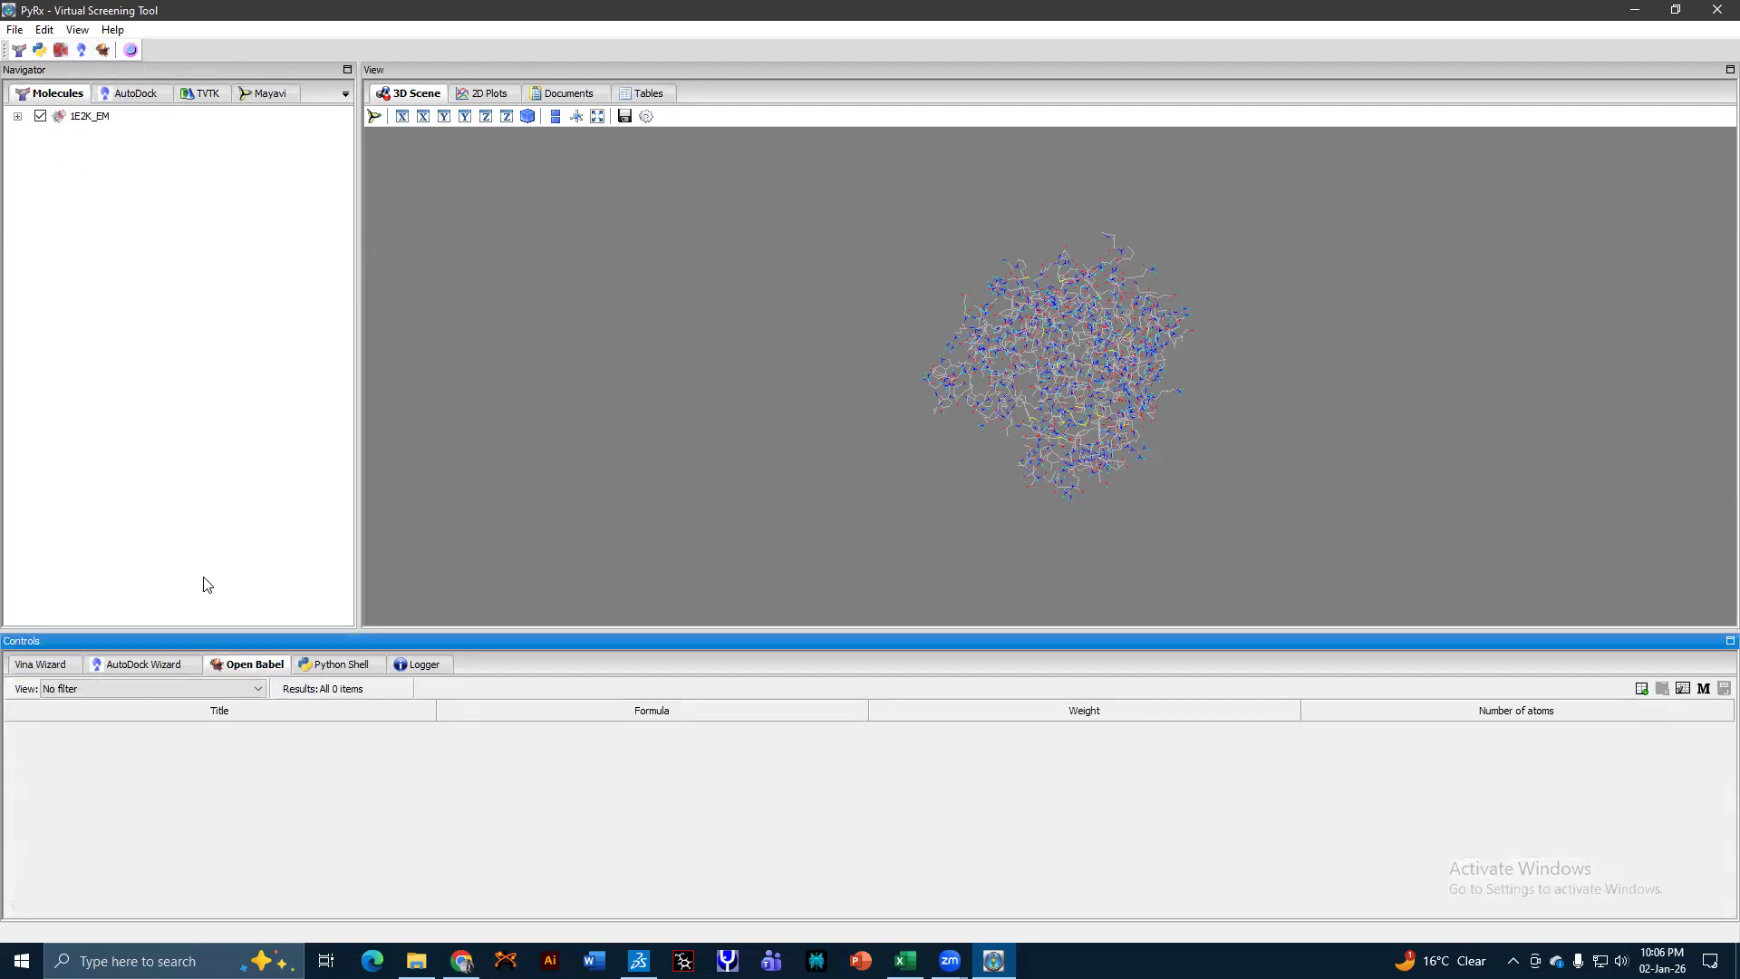
{"action": "left_click", "coordinate": [242, 669]}
{"action": "left_click", "coordinate": [15, 29]}
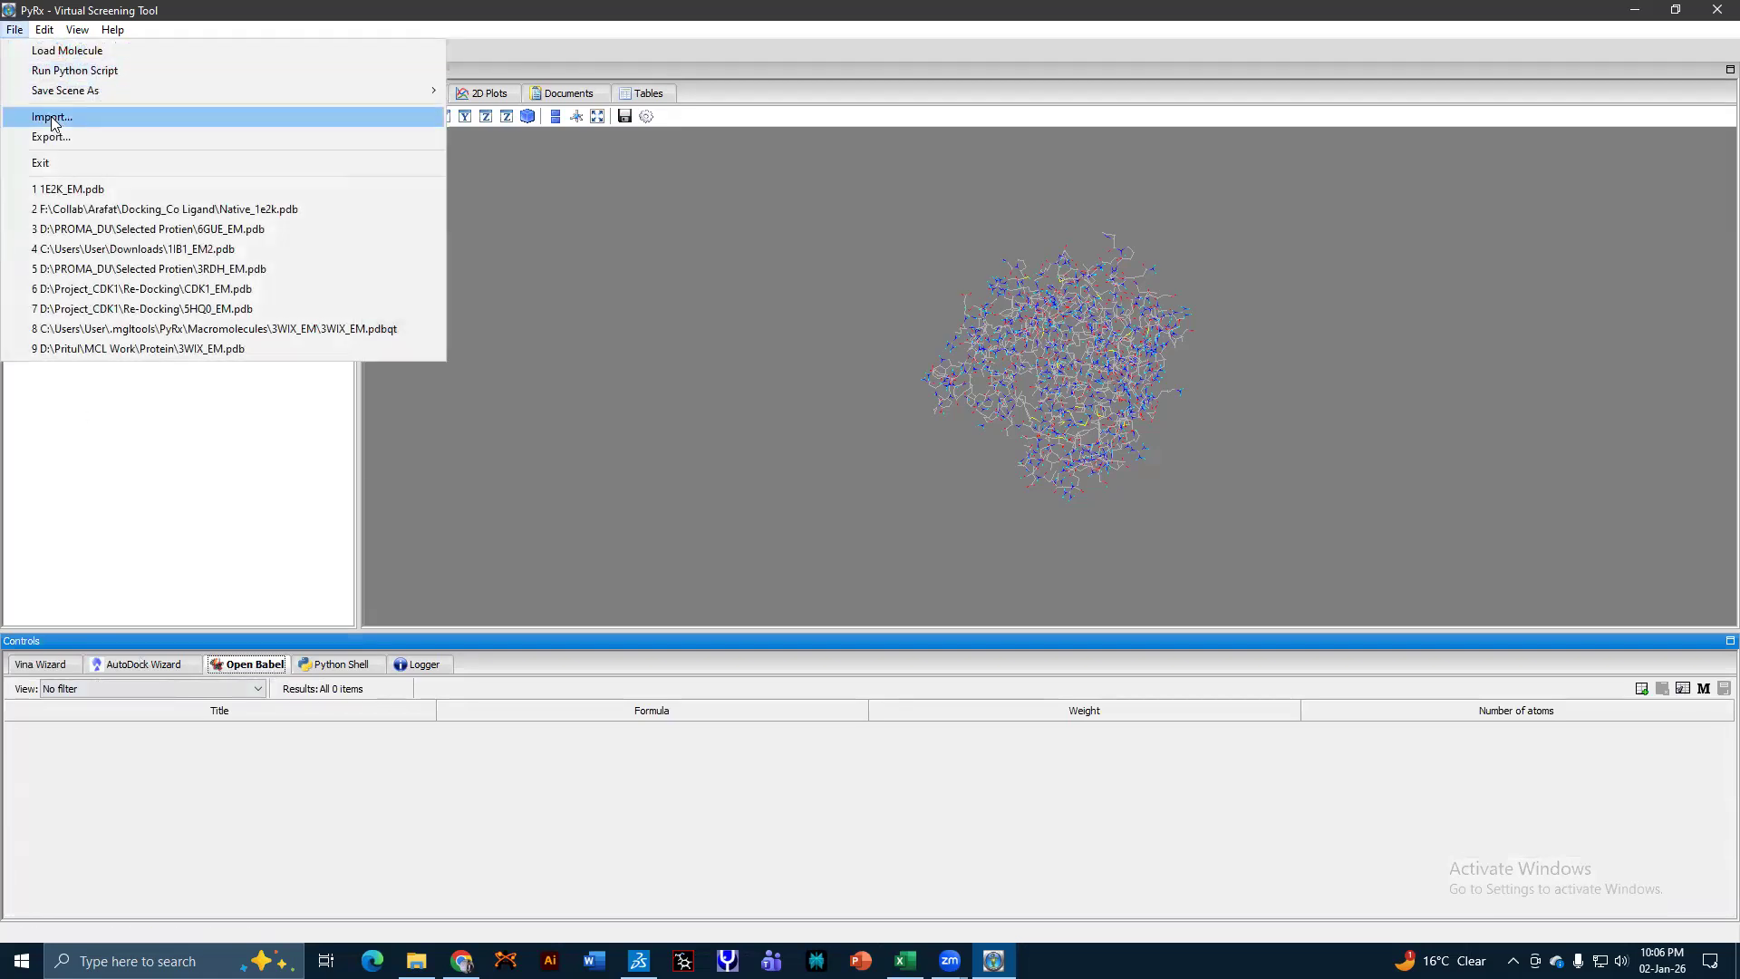
{"action": "left_click", "coordinate": [50, 117]}
{"action": "left_click", "coordinate": [764, 411]}
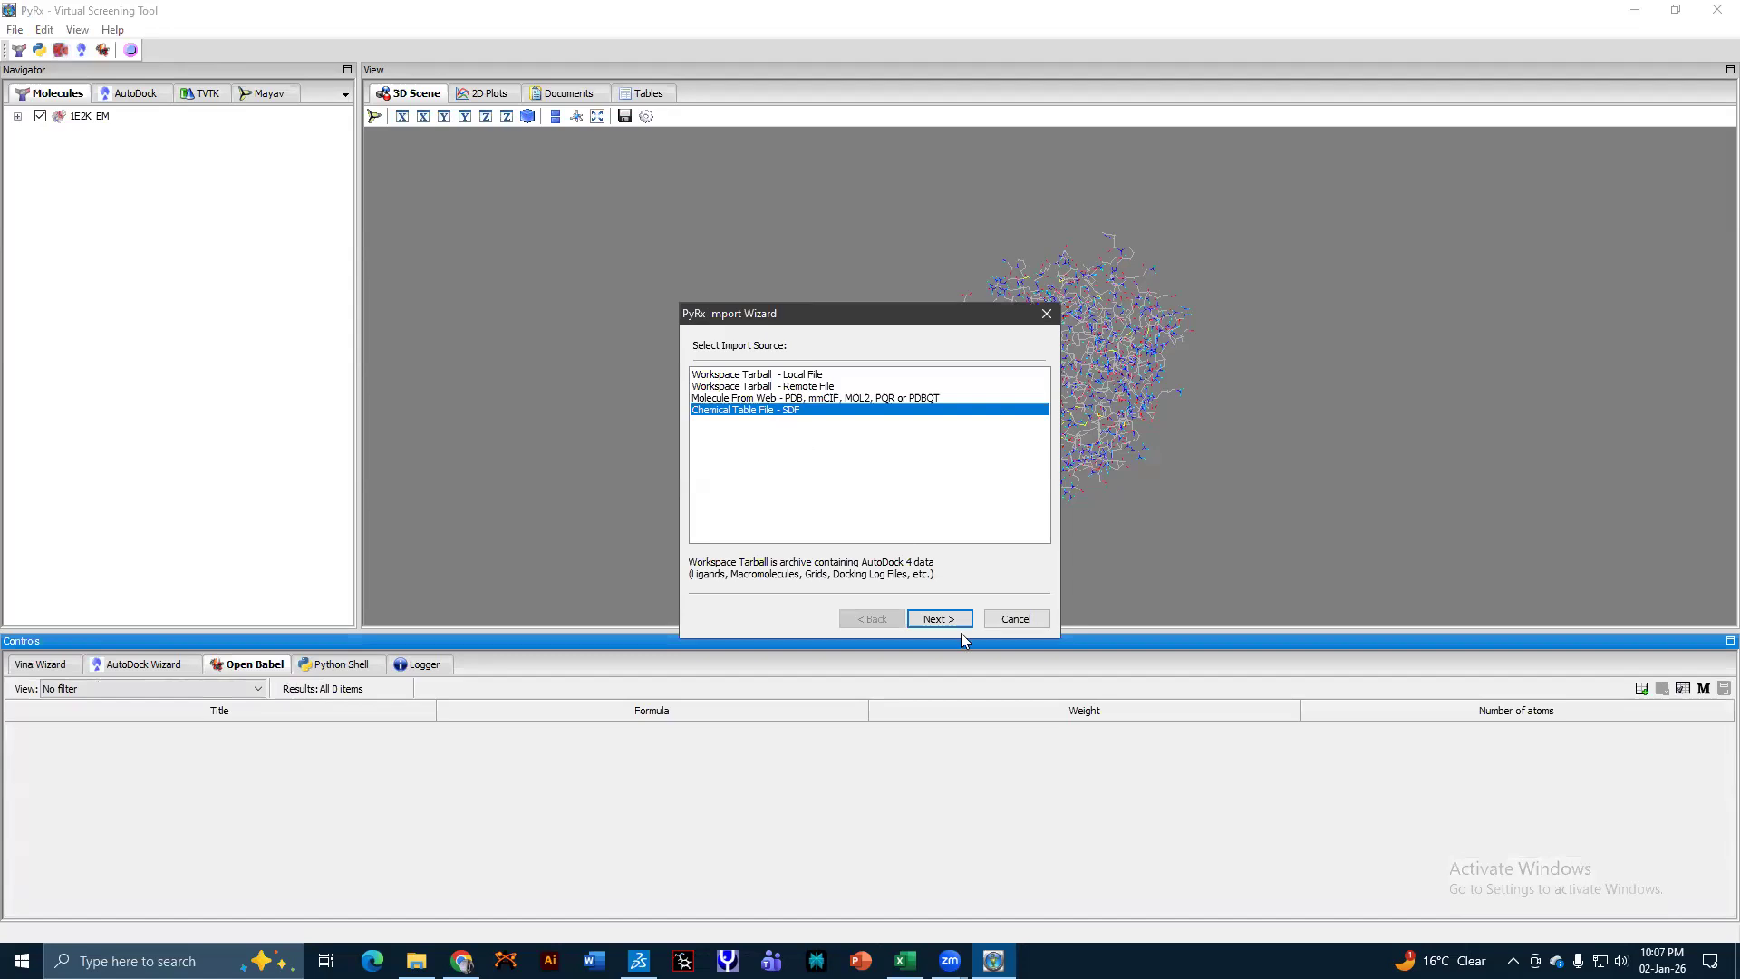
{"action": "left_click", "coordinate": [938, 618]}
{"action": "left_click", "coordinate": [90, 414]}
{"action": "double_click", "coordinate": [237, 280]}
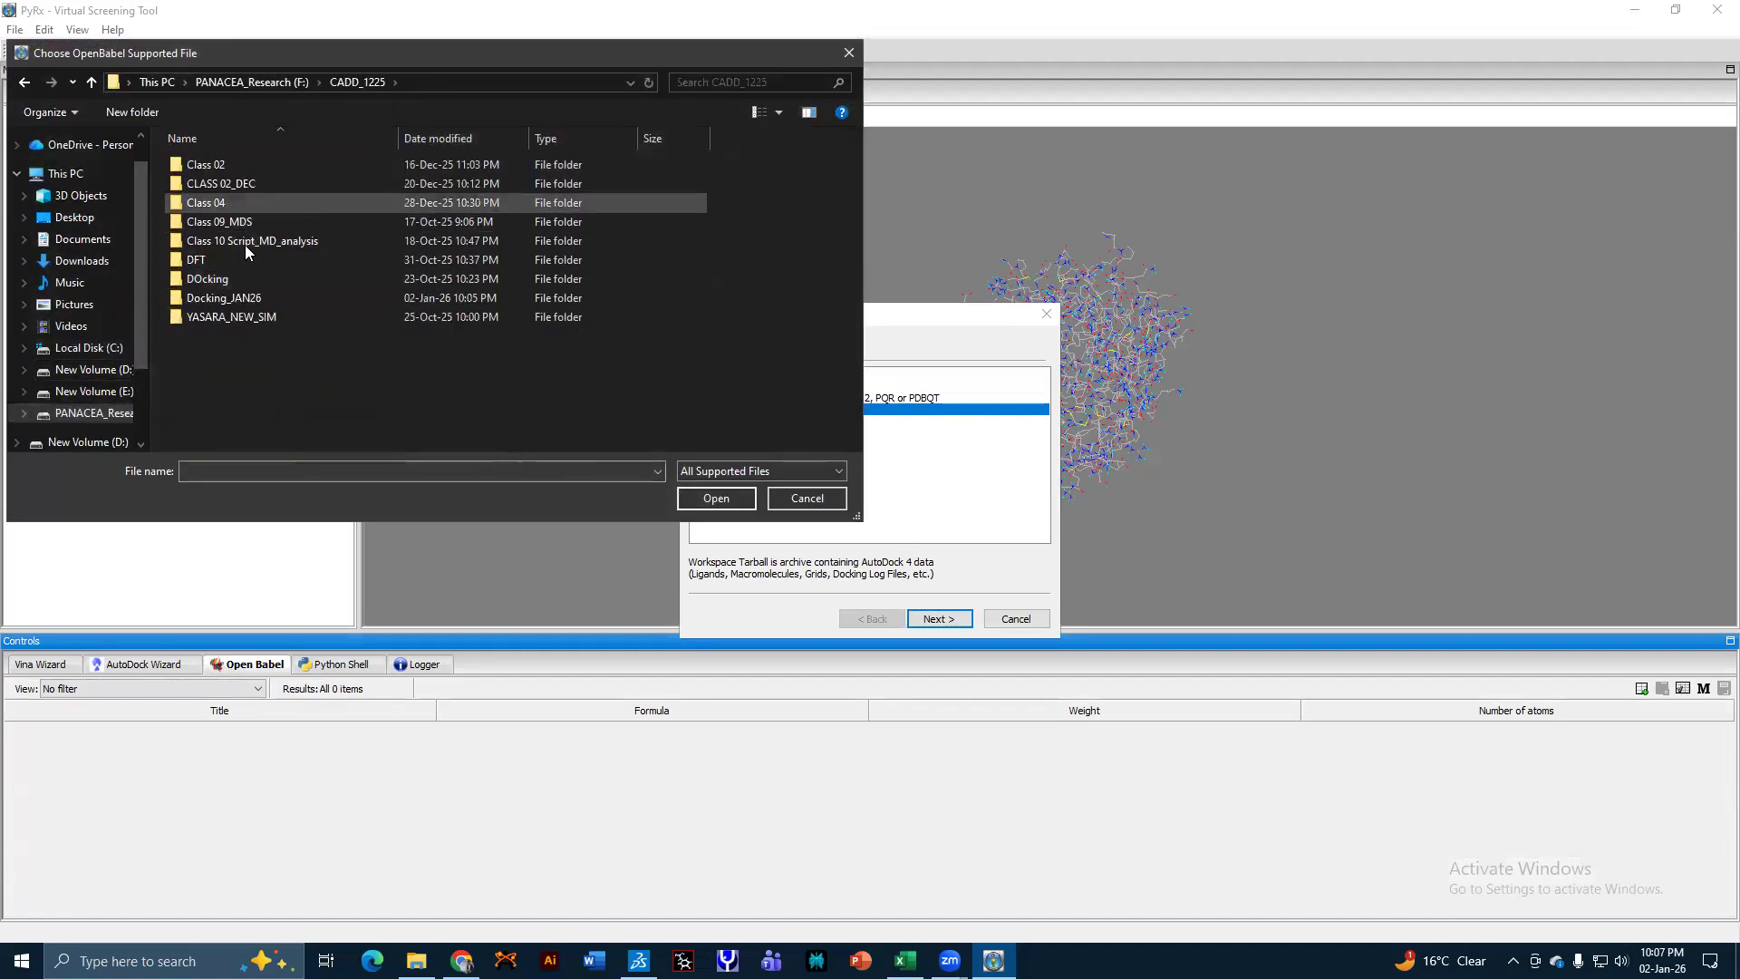
{"action": "double_click", "coordinate": [227, 298]}
{"action": "double_click", "coordinate": [229, 167]}
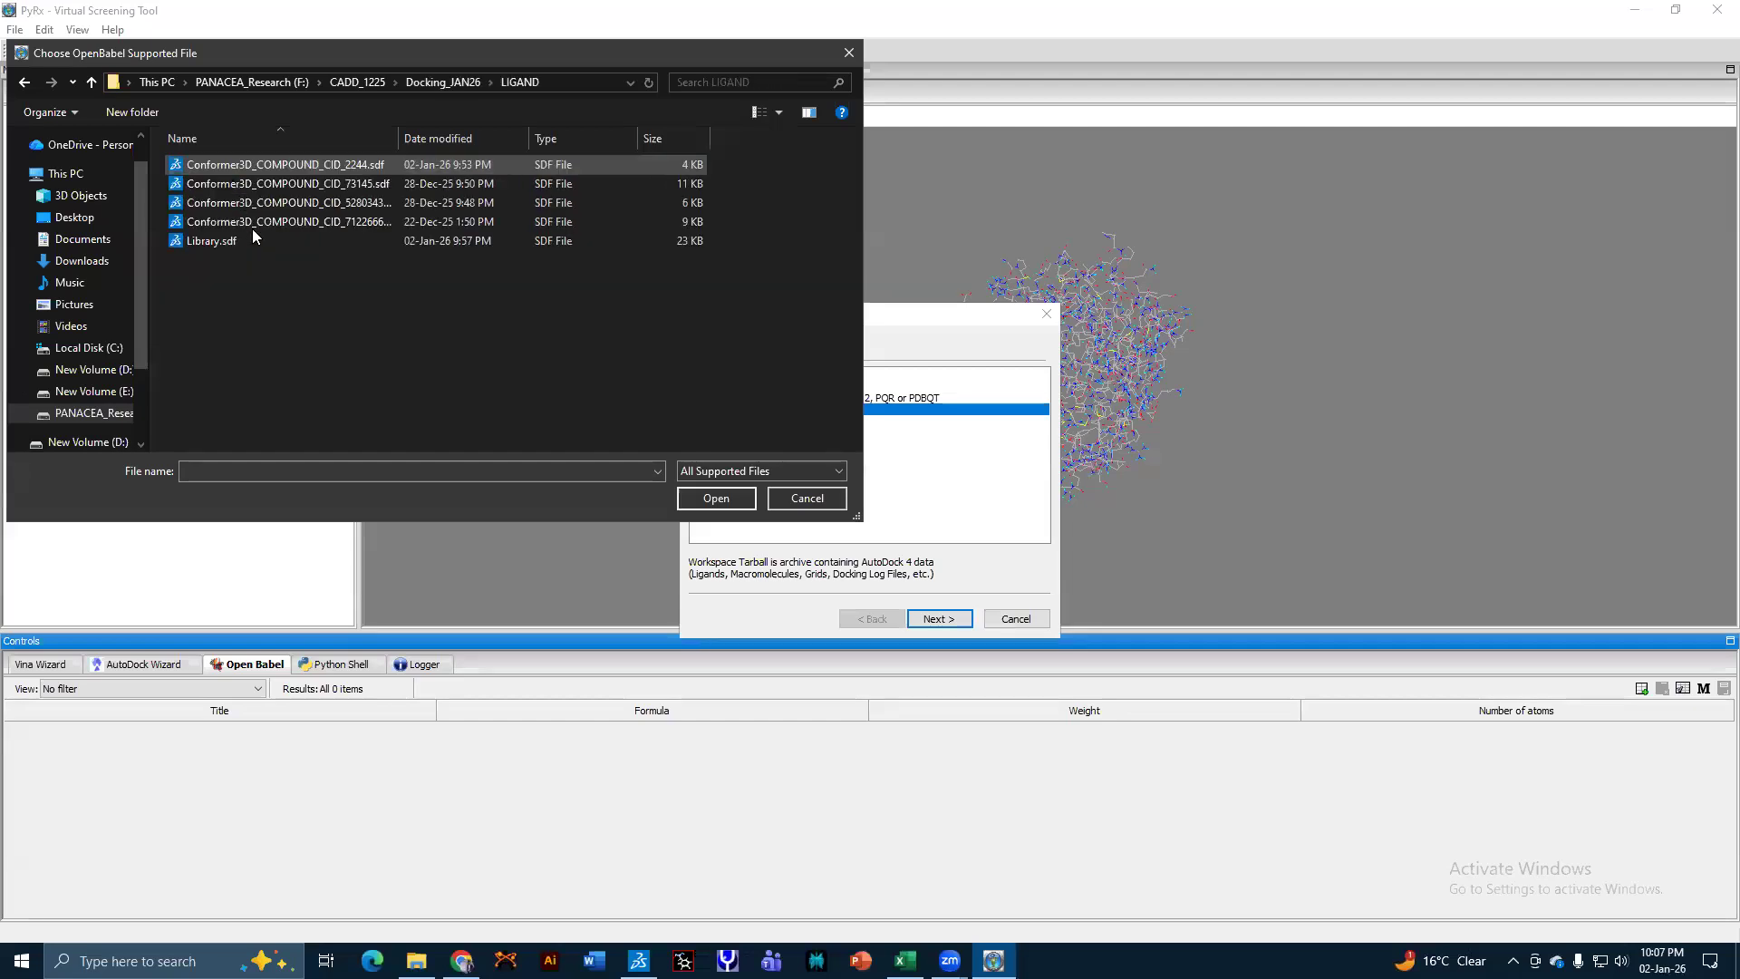
{"action": "left_click", "coordinate": [257, 234]}
{"action": "double_click", "coordinate": [258, 237]}
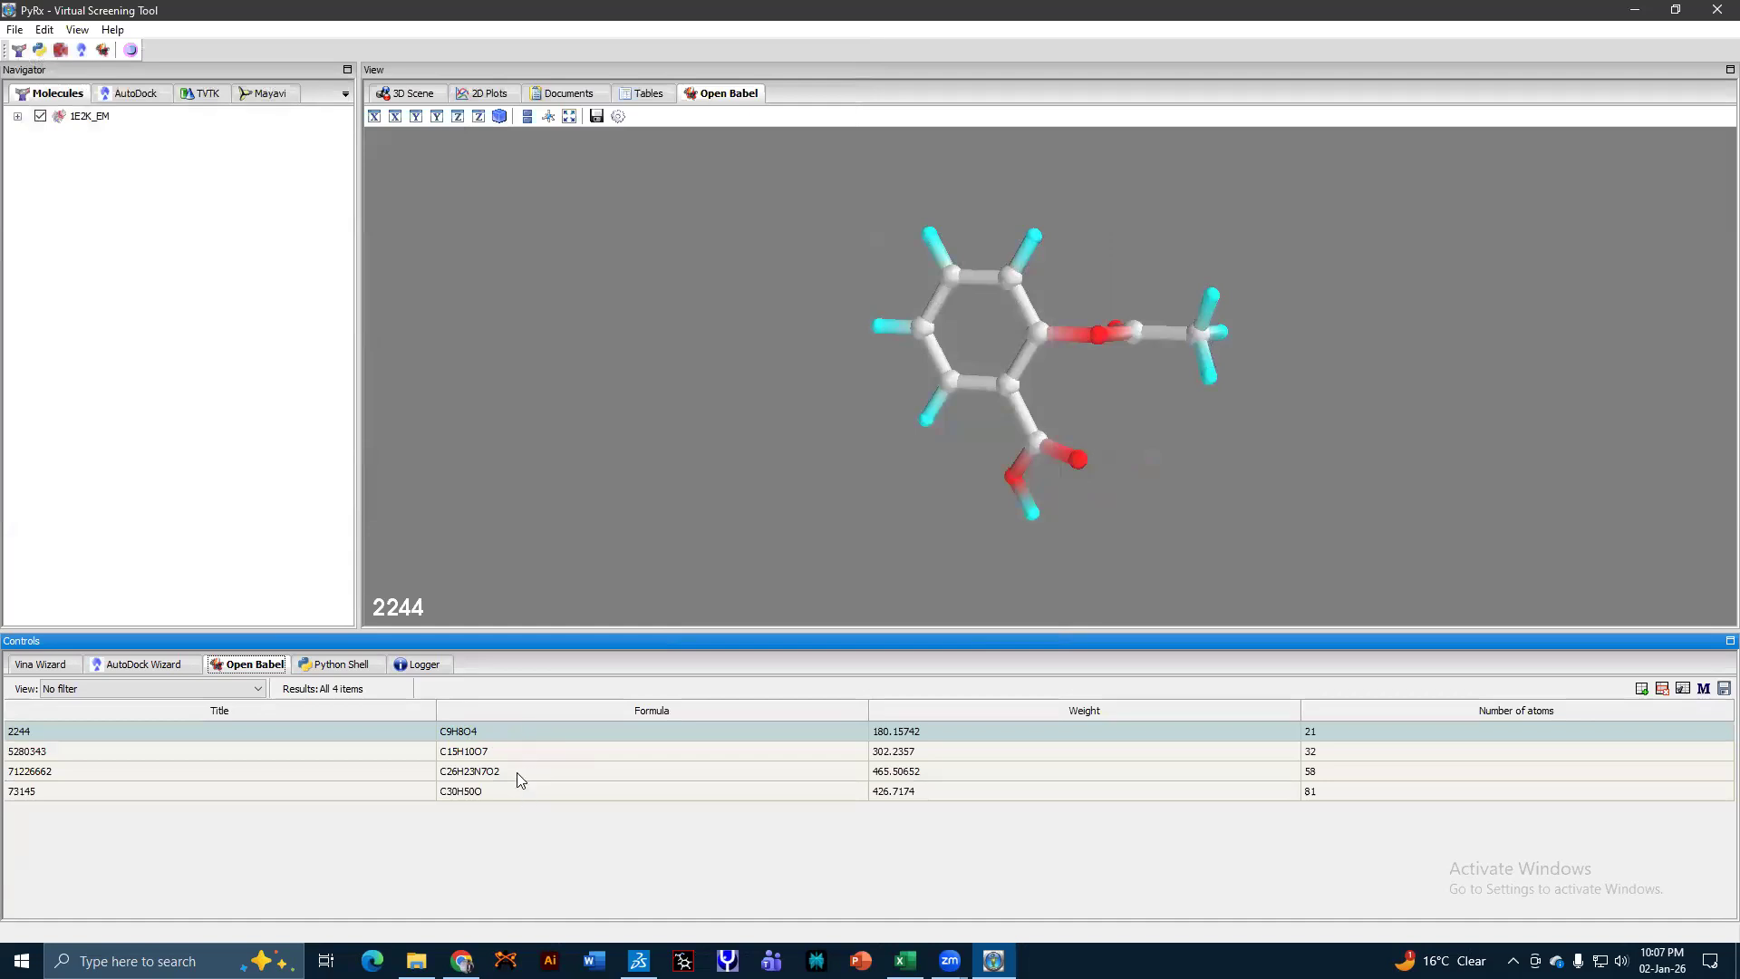
Energy-minimize all imported ligands in Open Babel and convert them all to AutoDock ligands (pdbqt).
{"action": "right_click", "coordinate": [495, 730]}
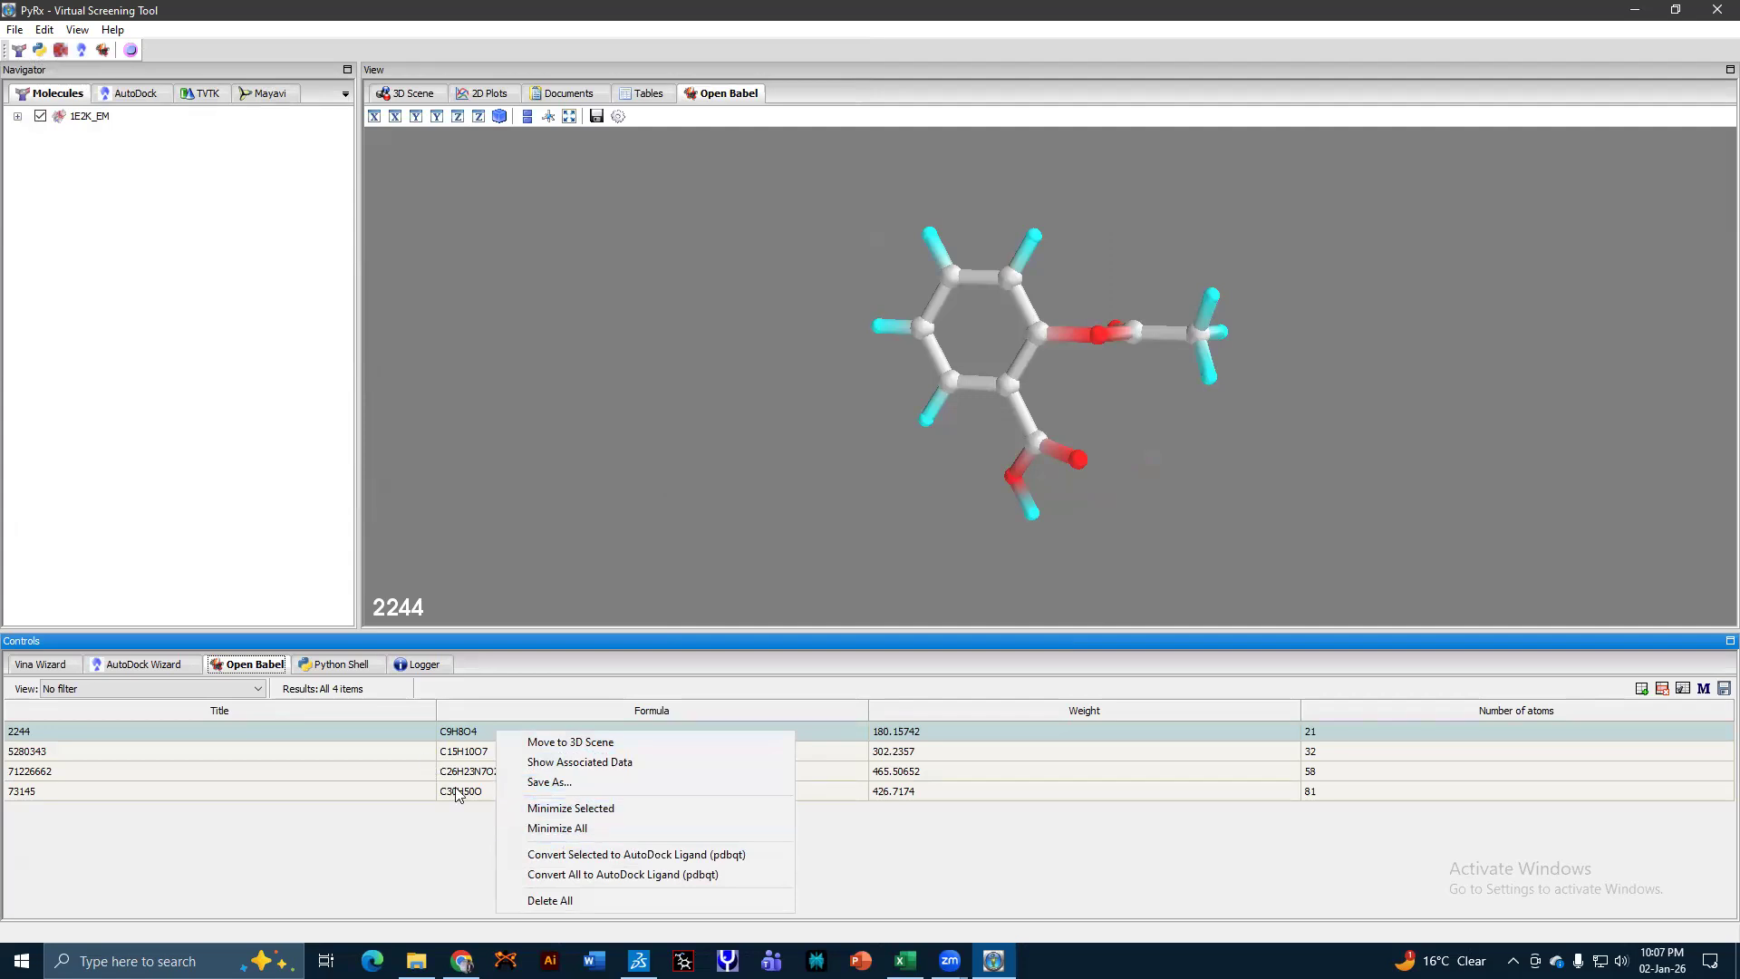
{"action": "left_click", "coordinate": [569, 829]}
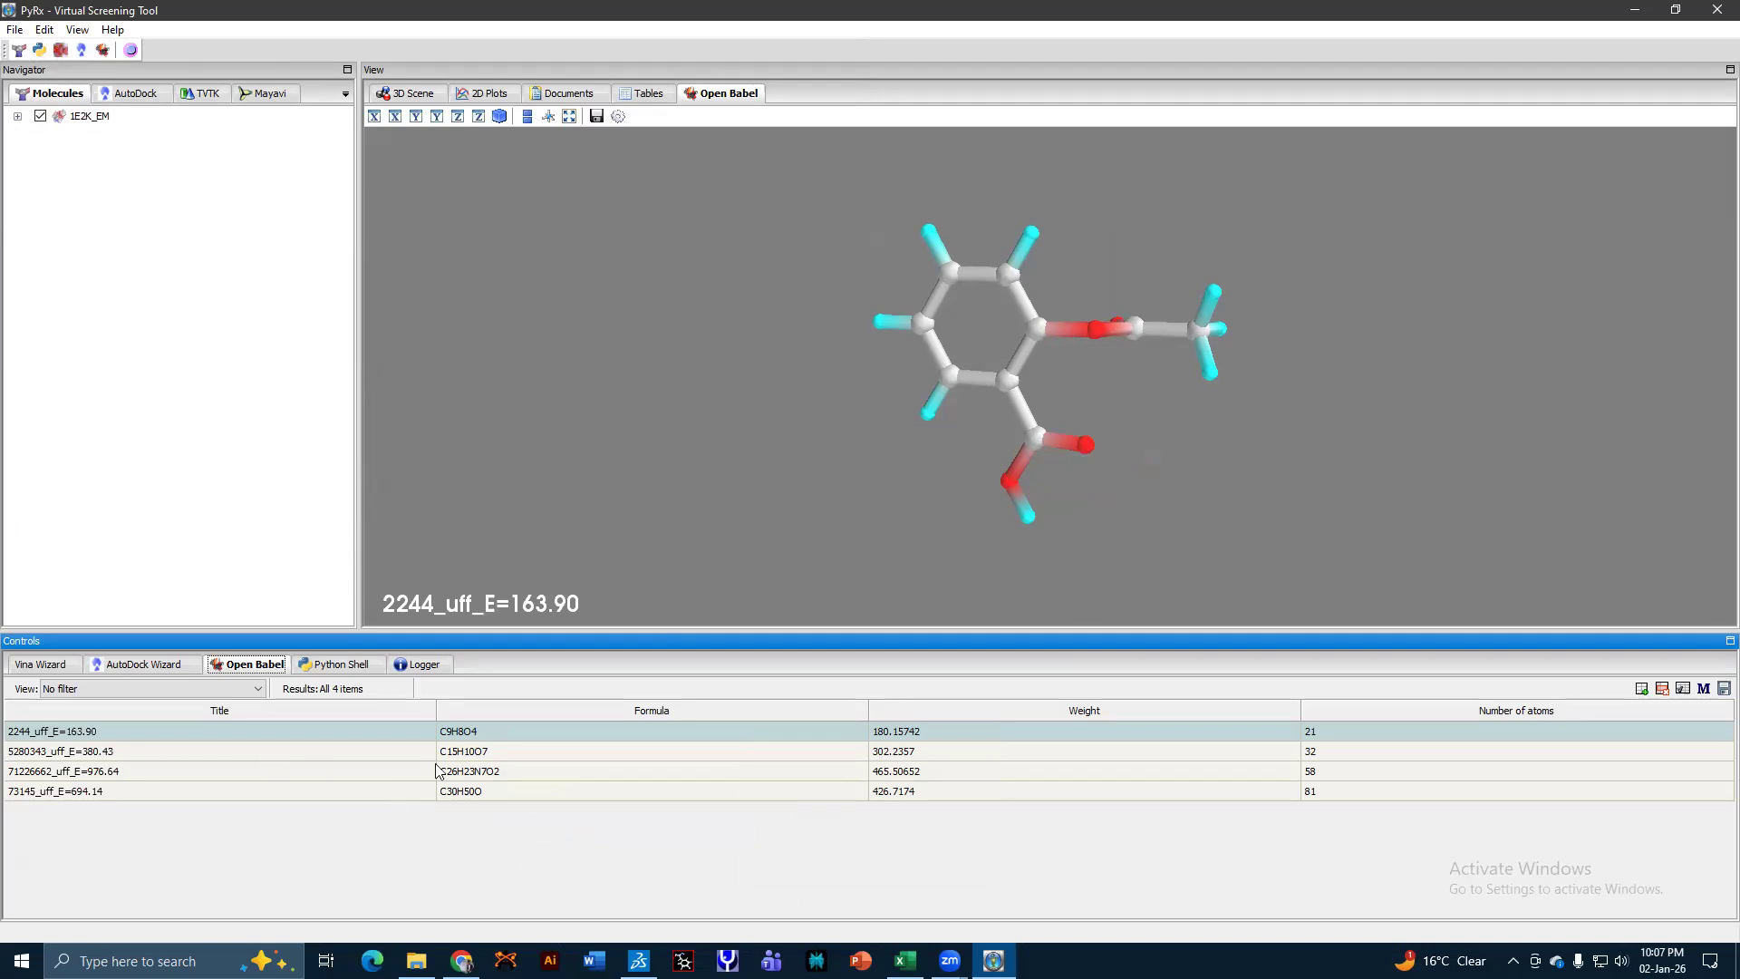
{"action": "right_click", "coordinate": [488, 732]}
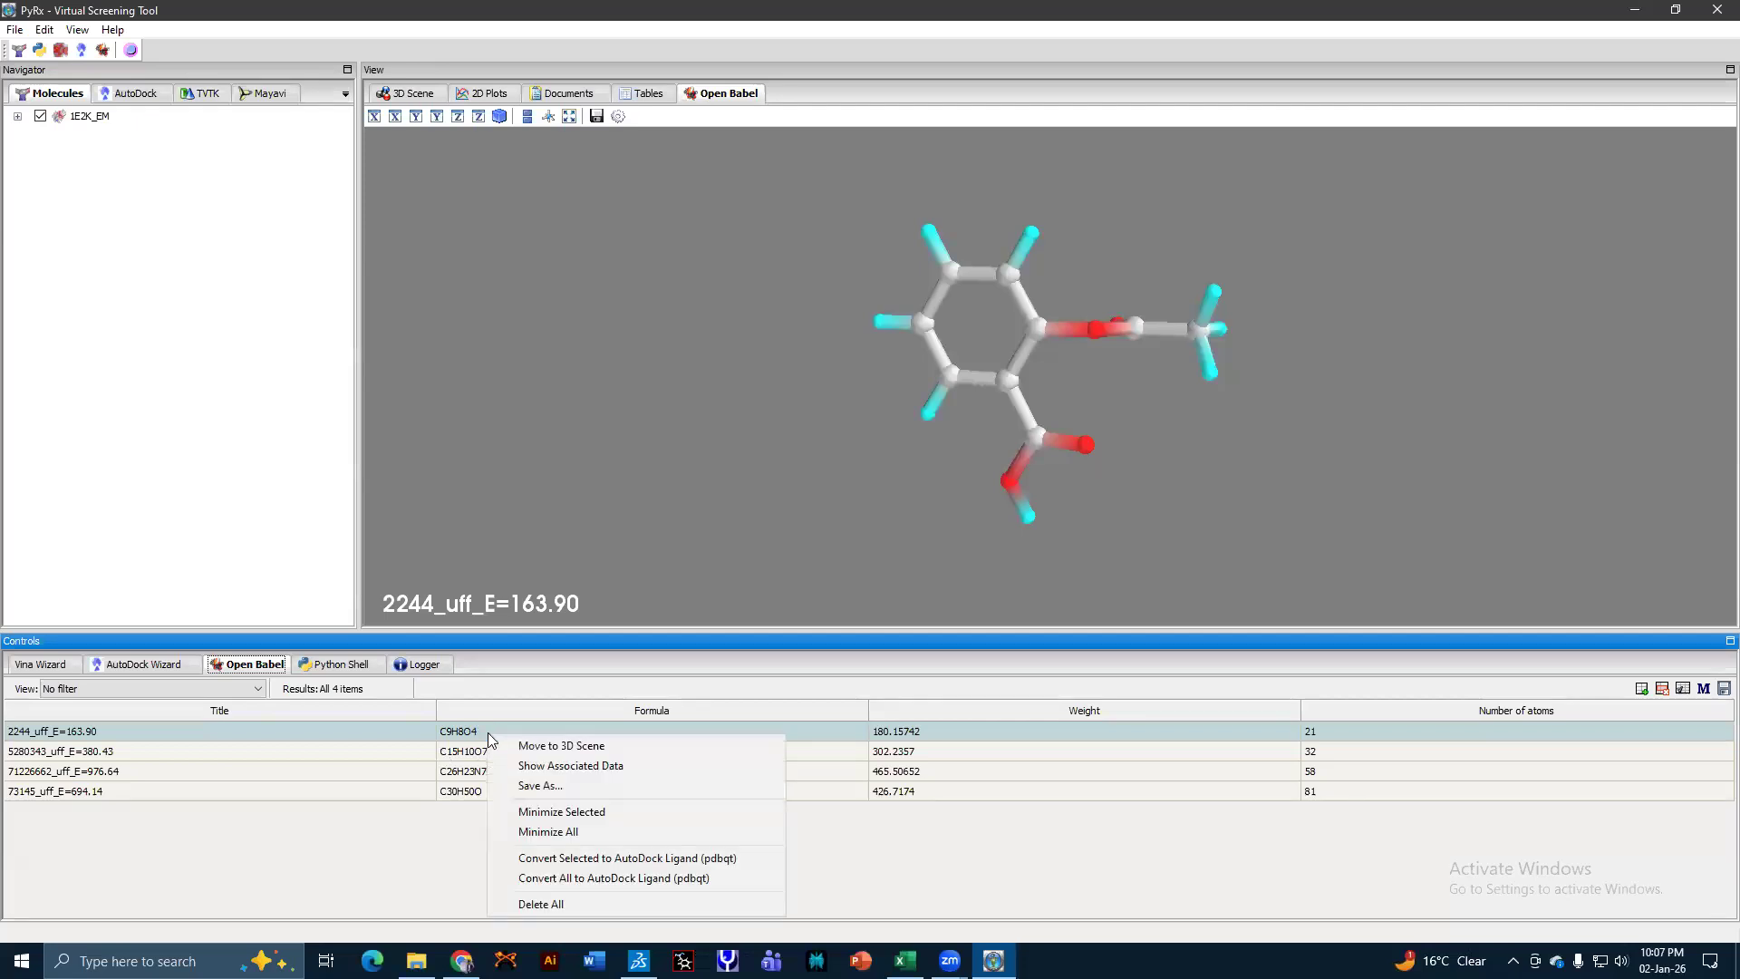
{"action": "left_click", "coordinate": [625, 878]}
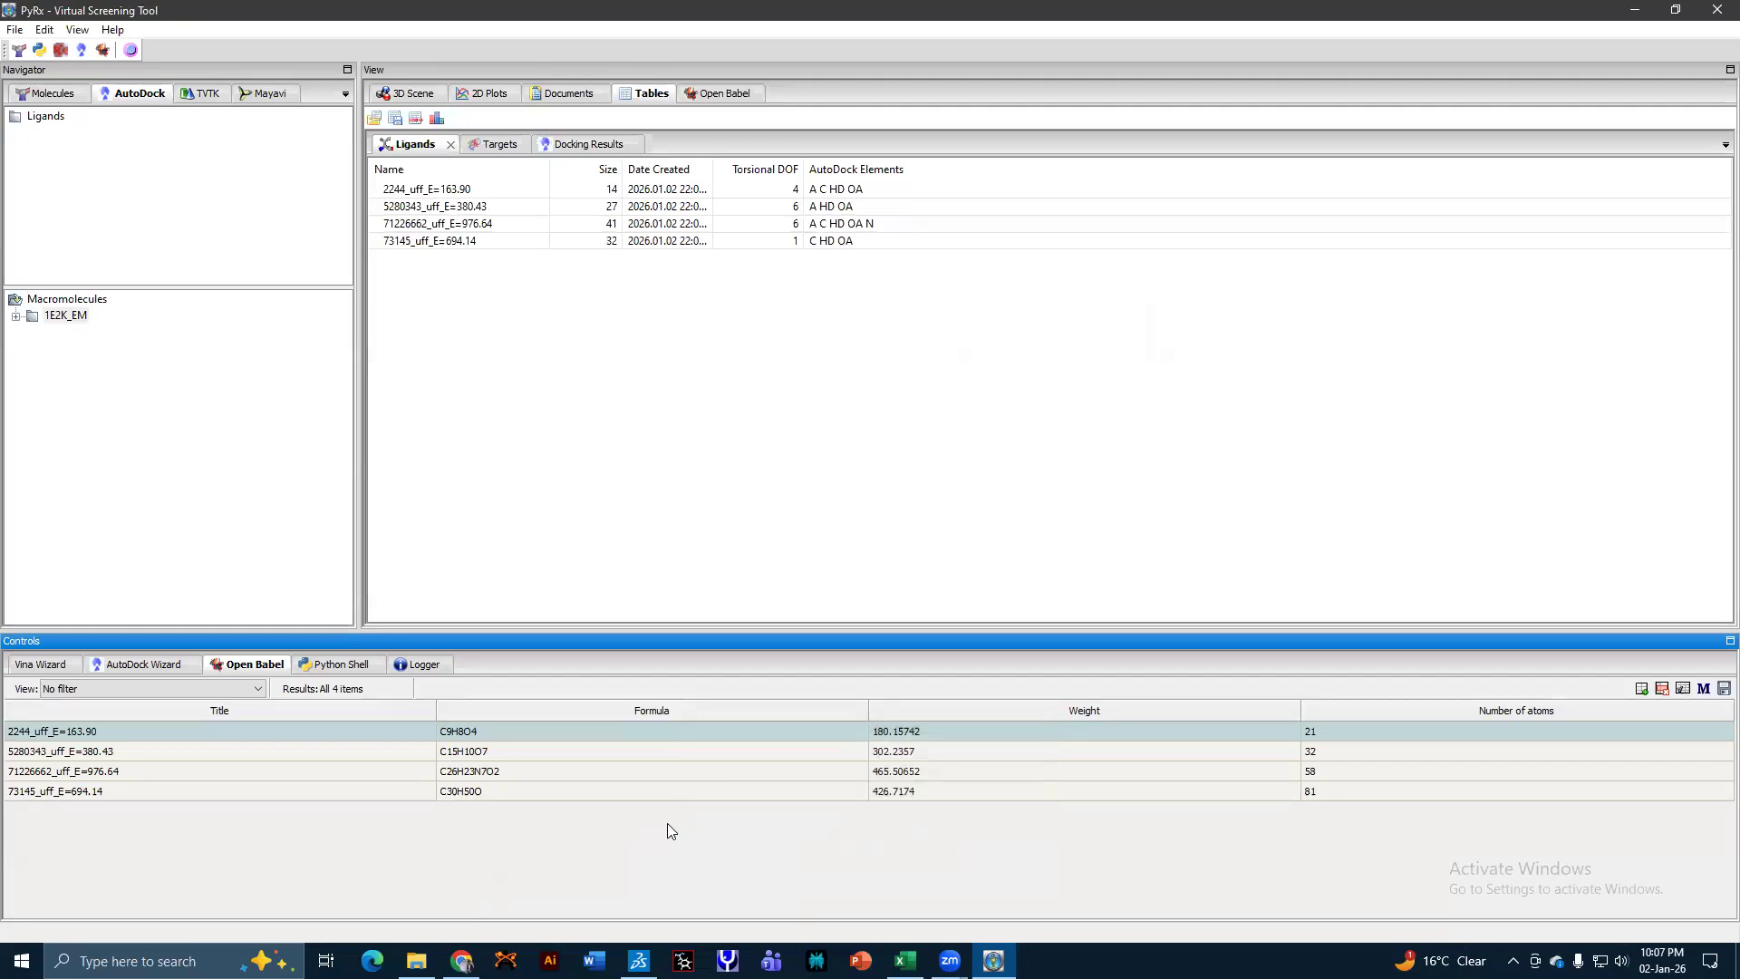
{"action": "right_click", "coordinate": [498, 732]}
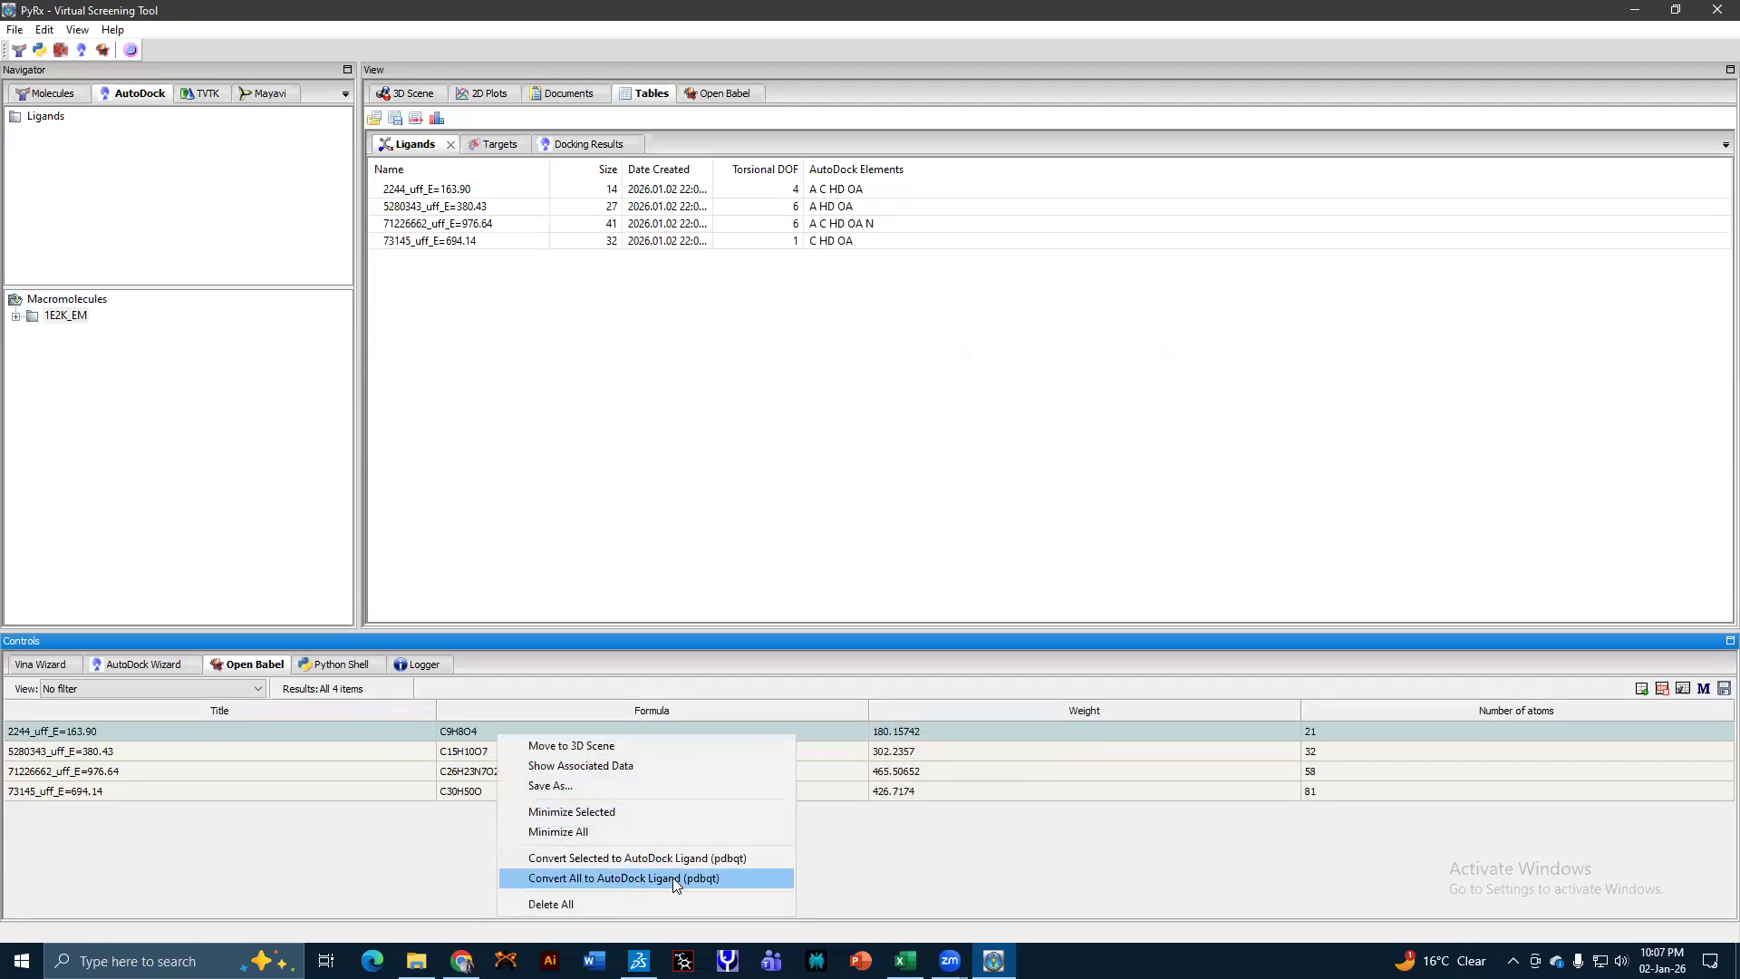
{"action": "left_click", "coordinate": [479, 848]}
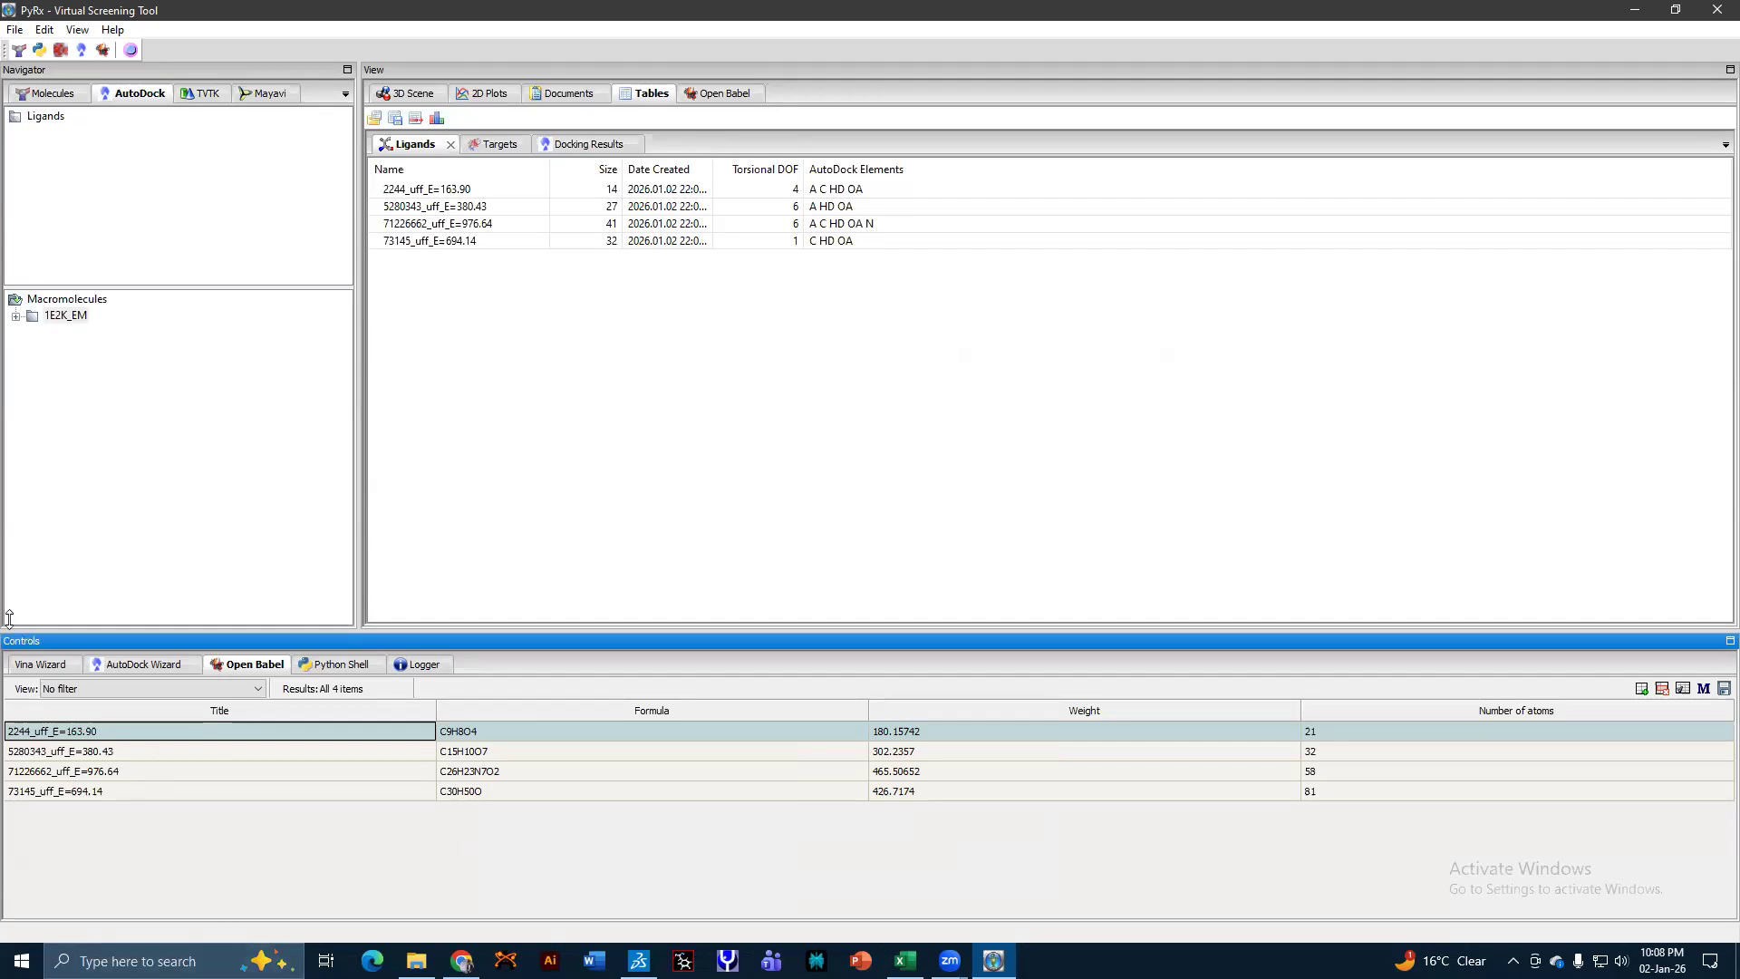
Start a local Vina run and select all four ligands with the 1E2K_EM macromolecule, proceeding to the search space setup.
{"action": "left_click", "coordinate": [43, 669]}
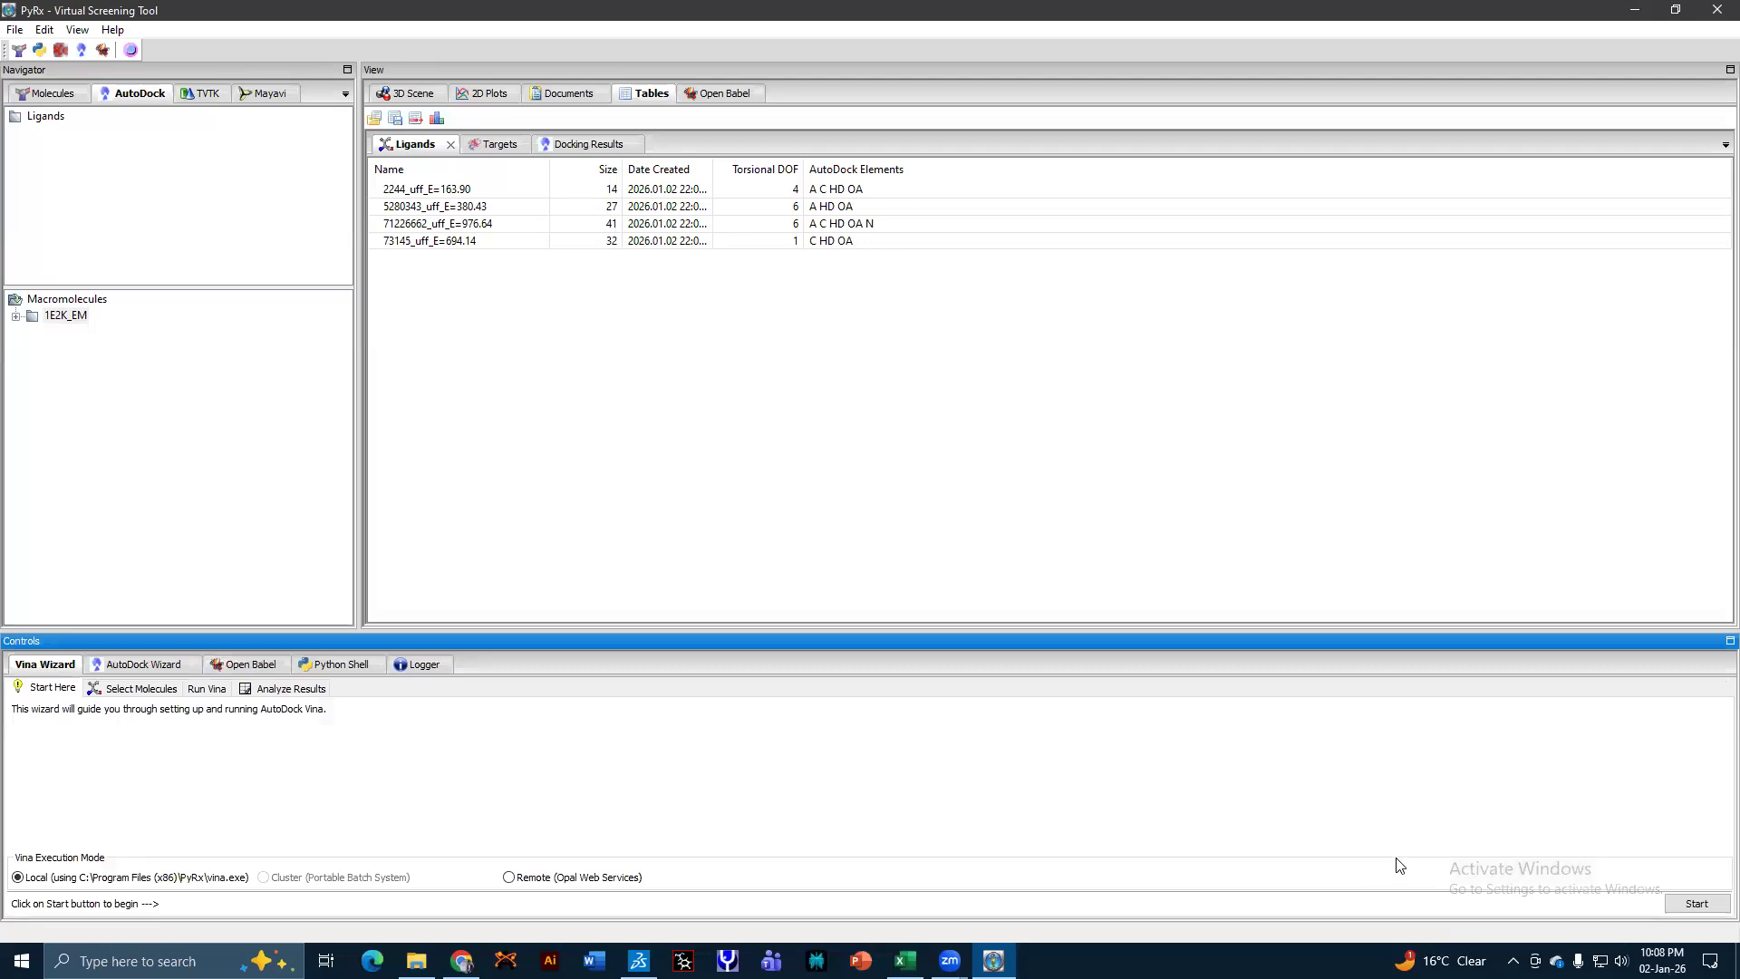
{"action": "left_click", "coordinate": [1696, 905]}
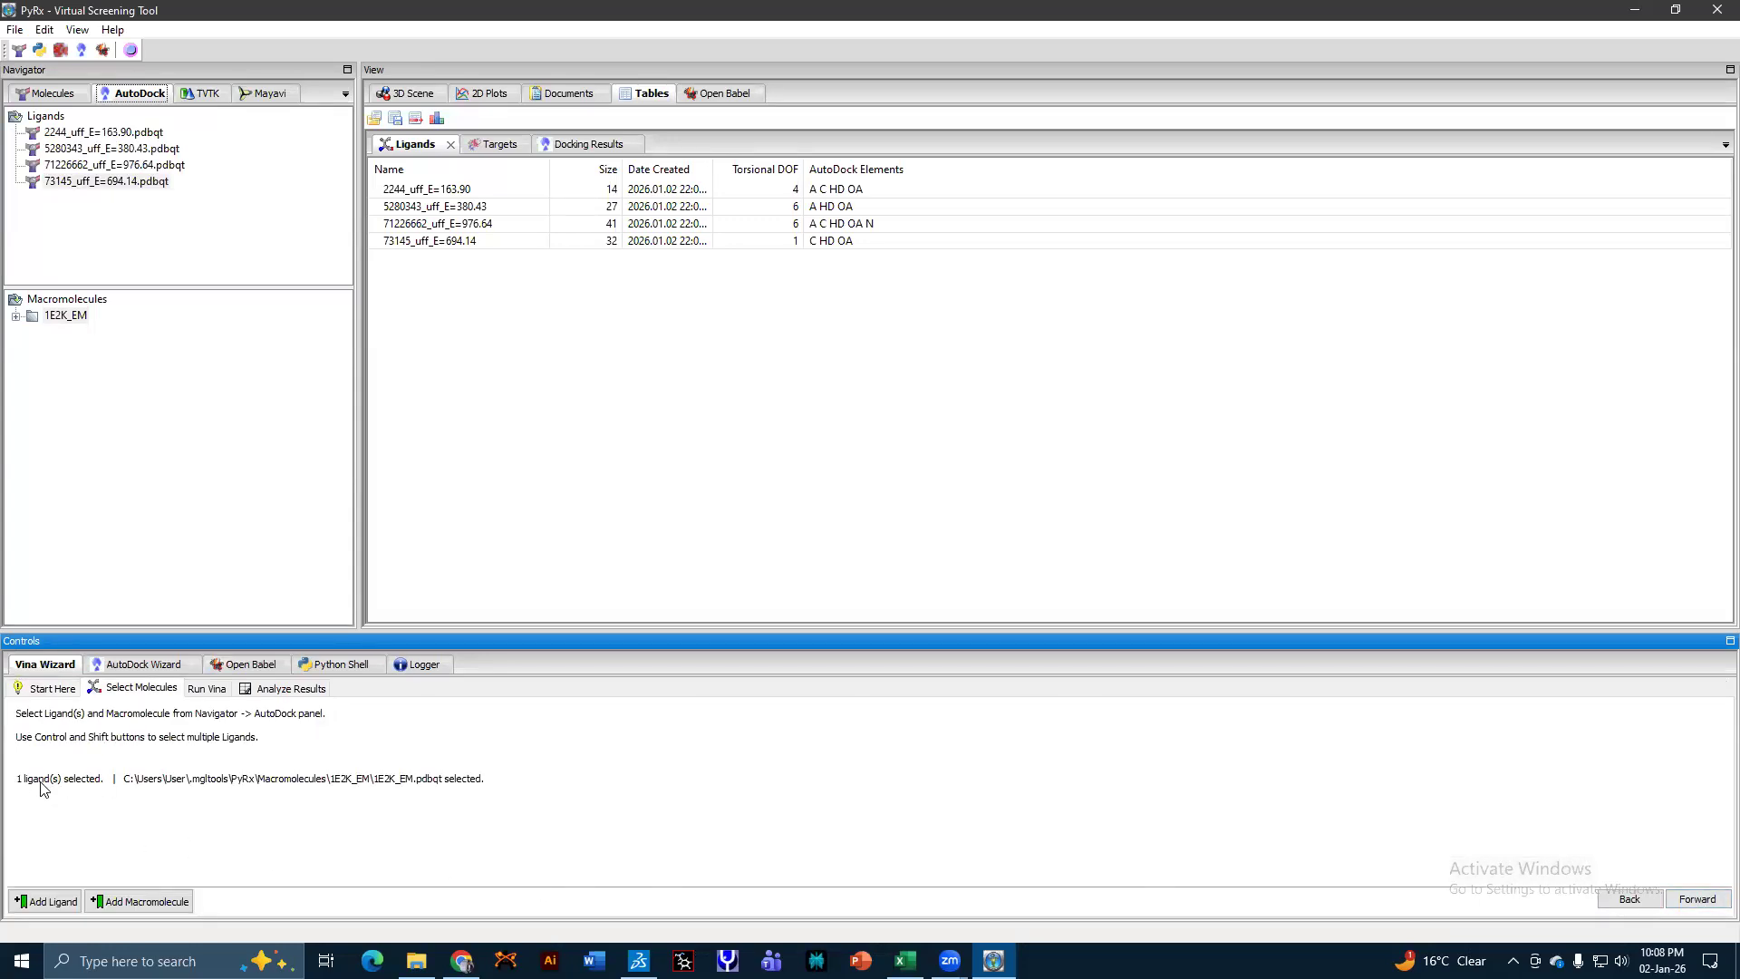
{"action": "left_click", "coordinate": [94, 134]}
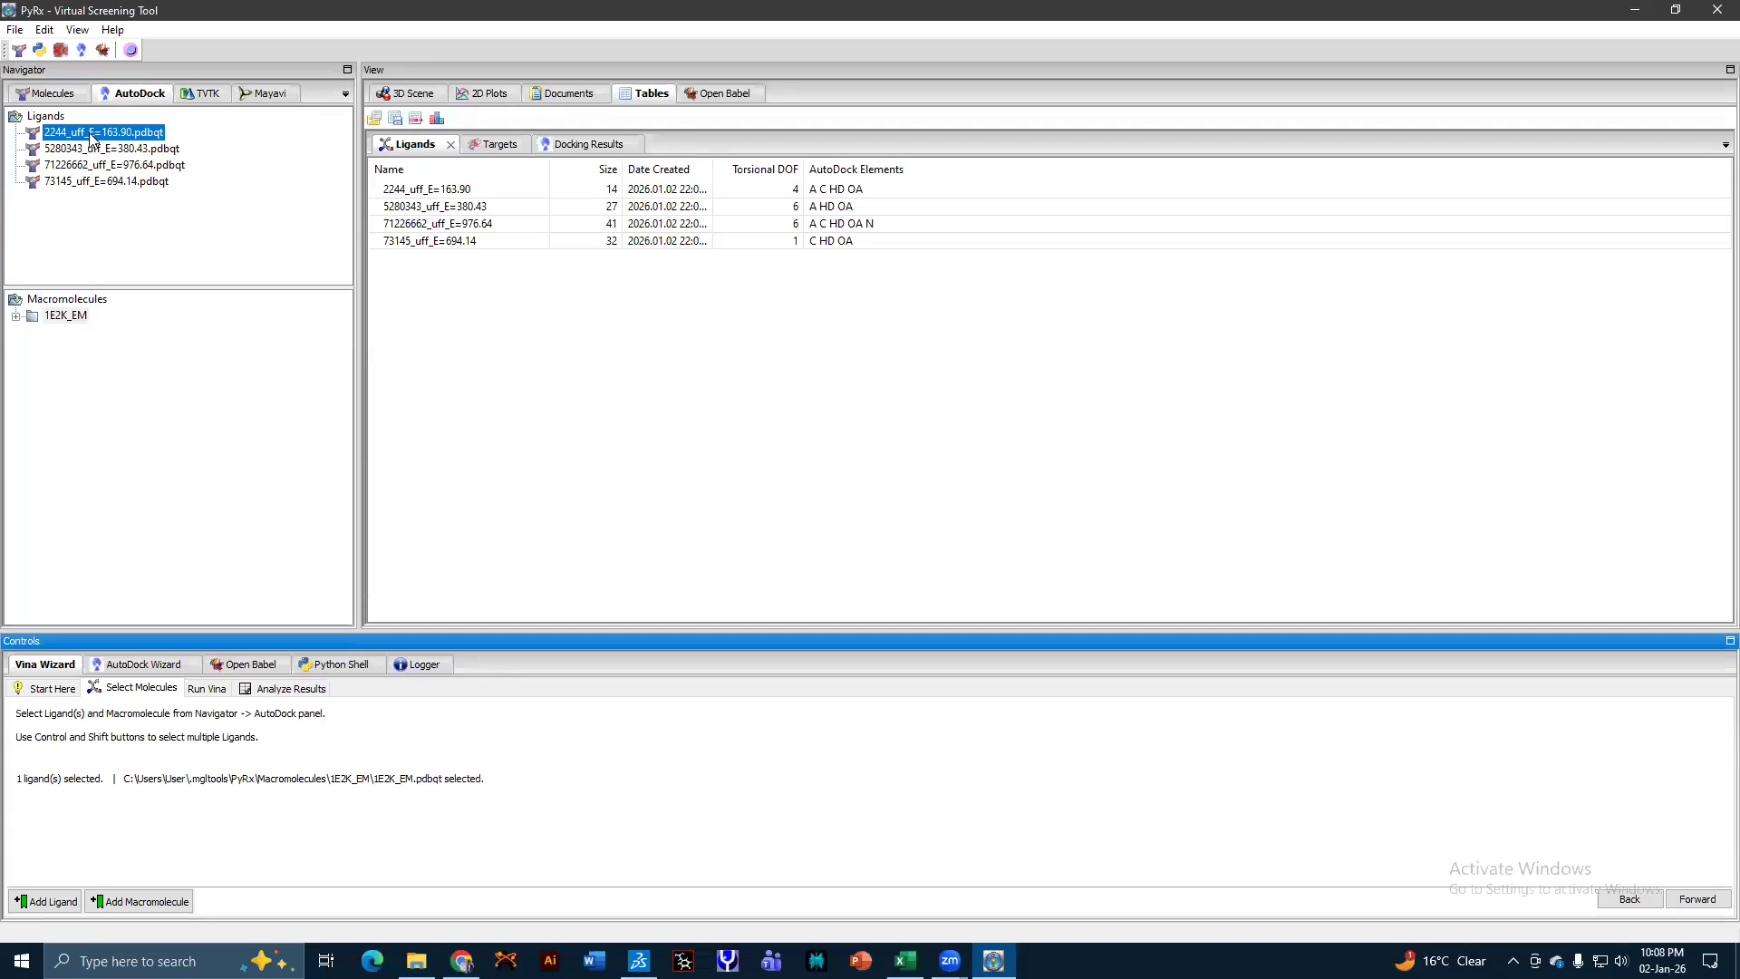
{"action": "left_click", "coordinate": [124, 182], "text": "shift"}
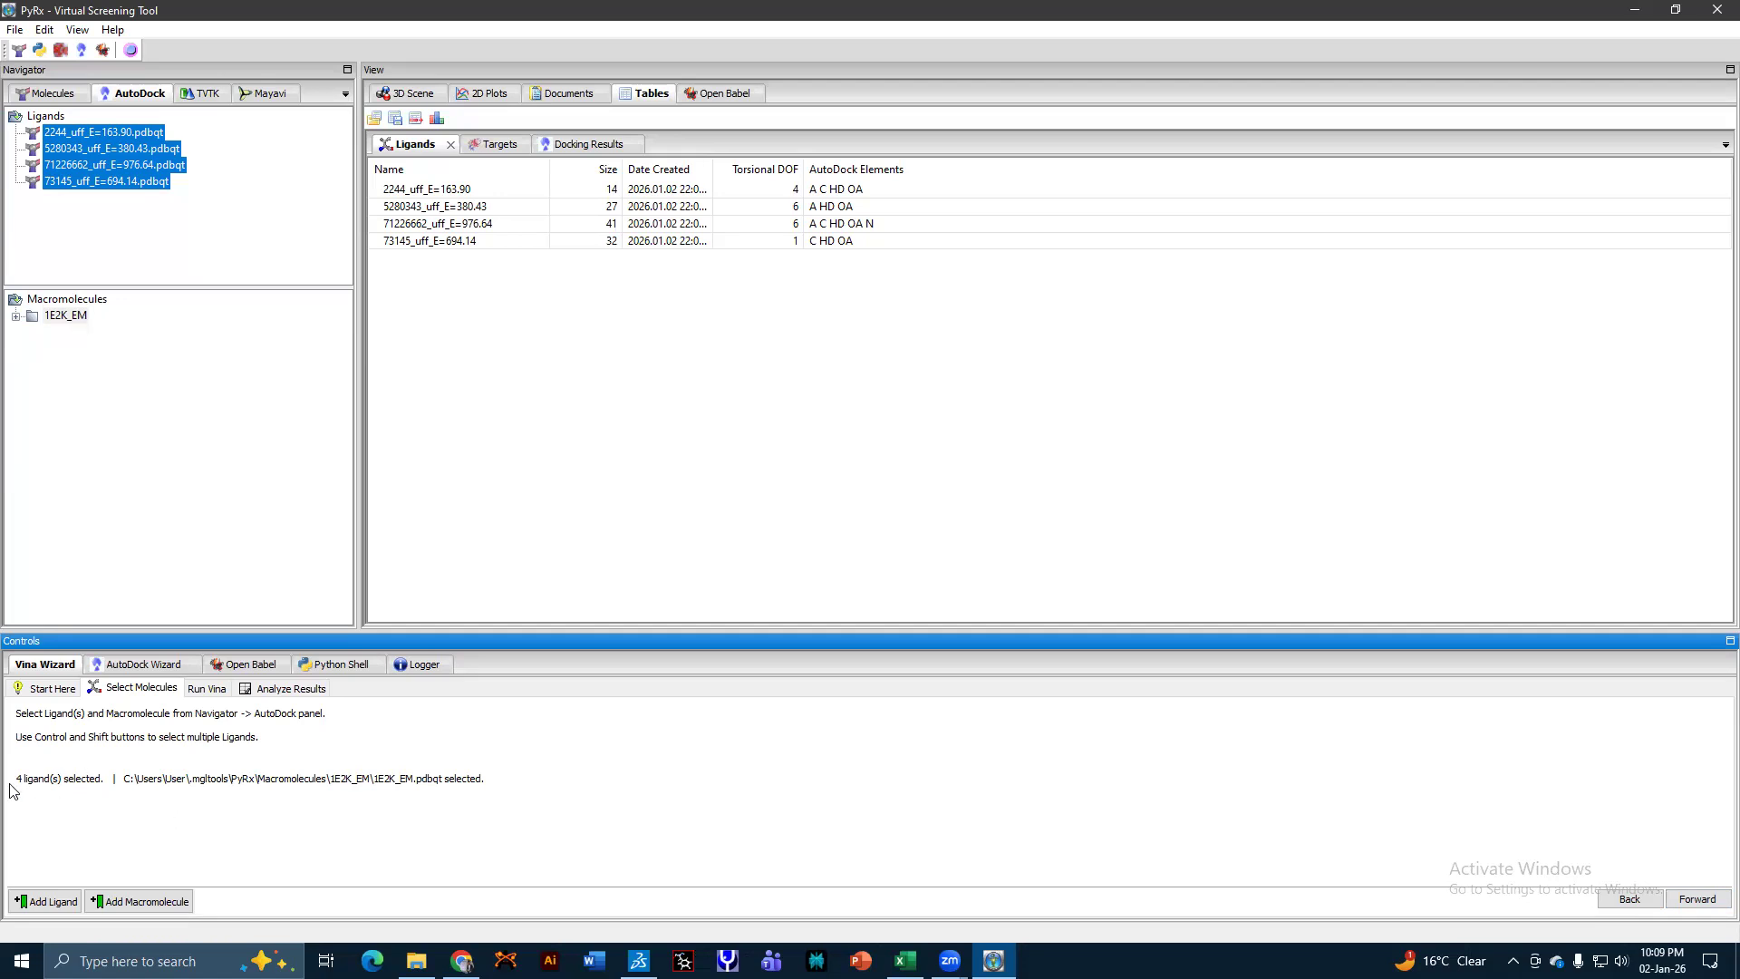
{"action": "left_click", "coordinate": [1695, 899]}
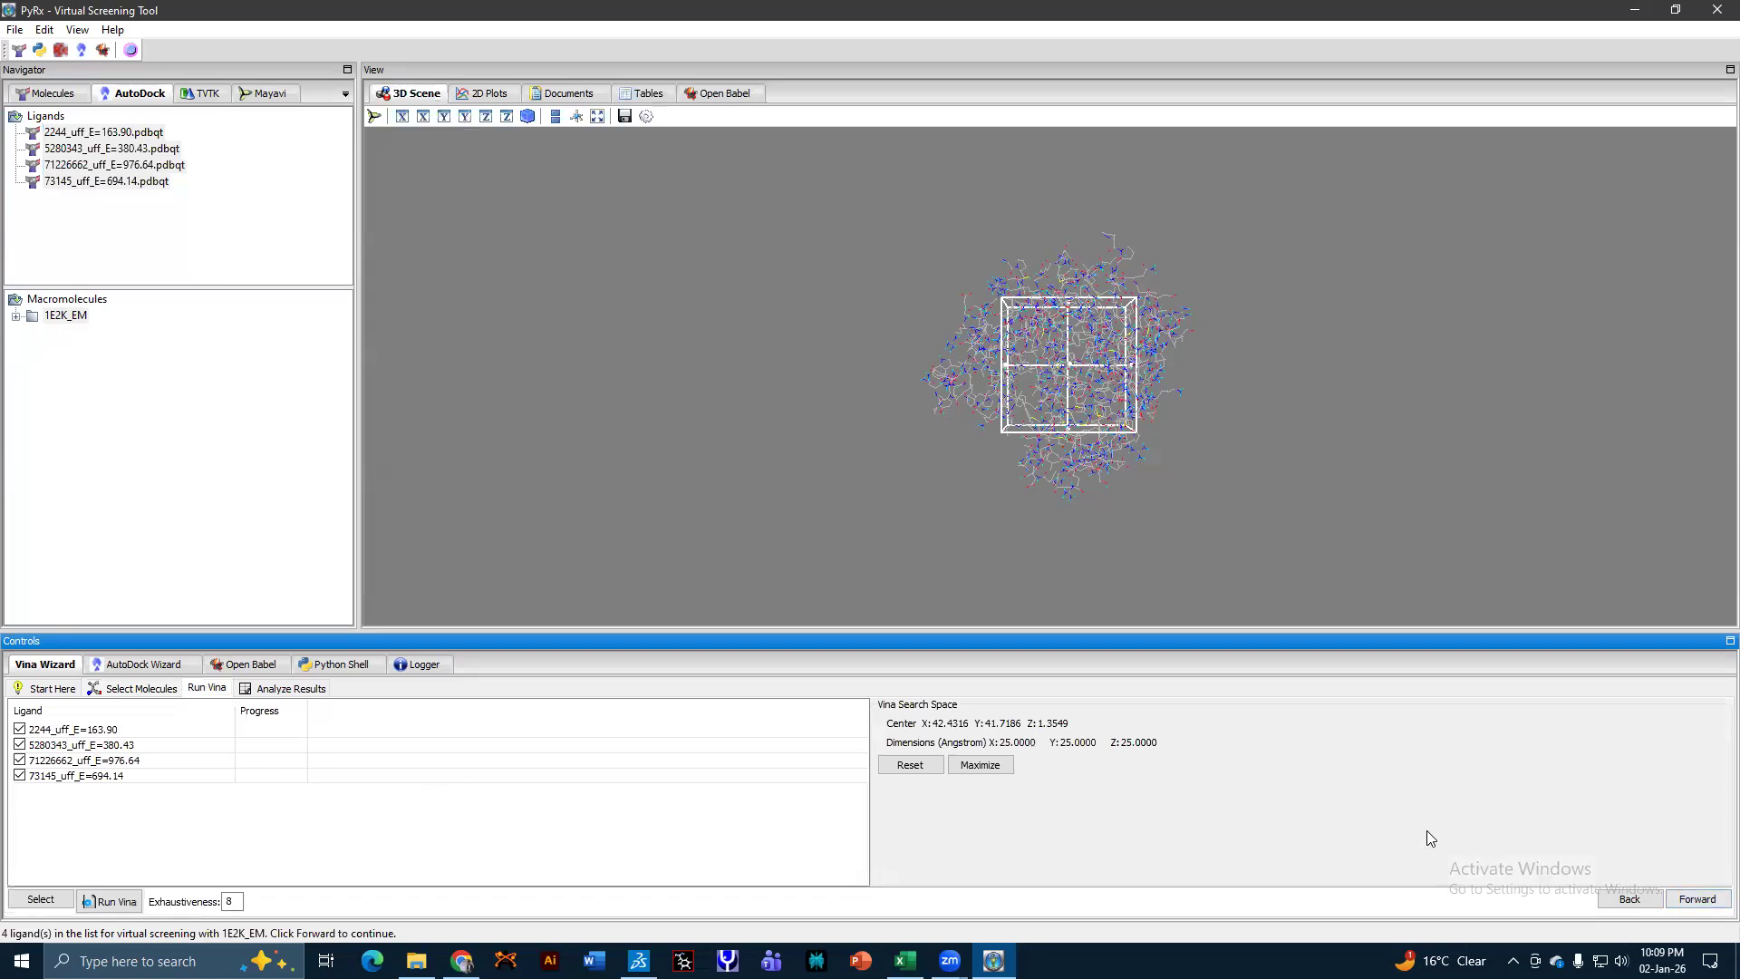
Maximize the Vina search space around the protein and adjust its box to about 56.7 × 51.0 × 57.7 Å.
{"action": "scroll", "coordinate": [1271, 465], "scroll_direction": "up", "scroll_amount": 5}
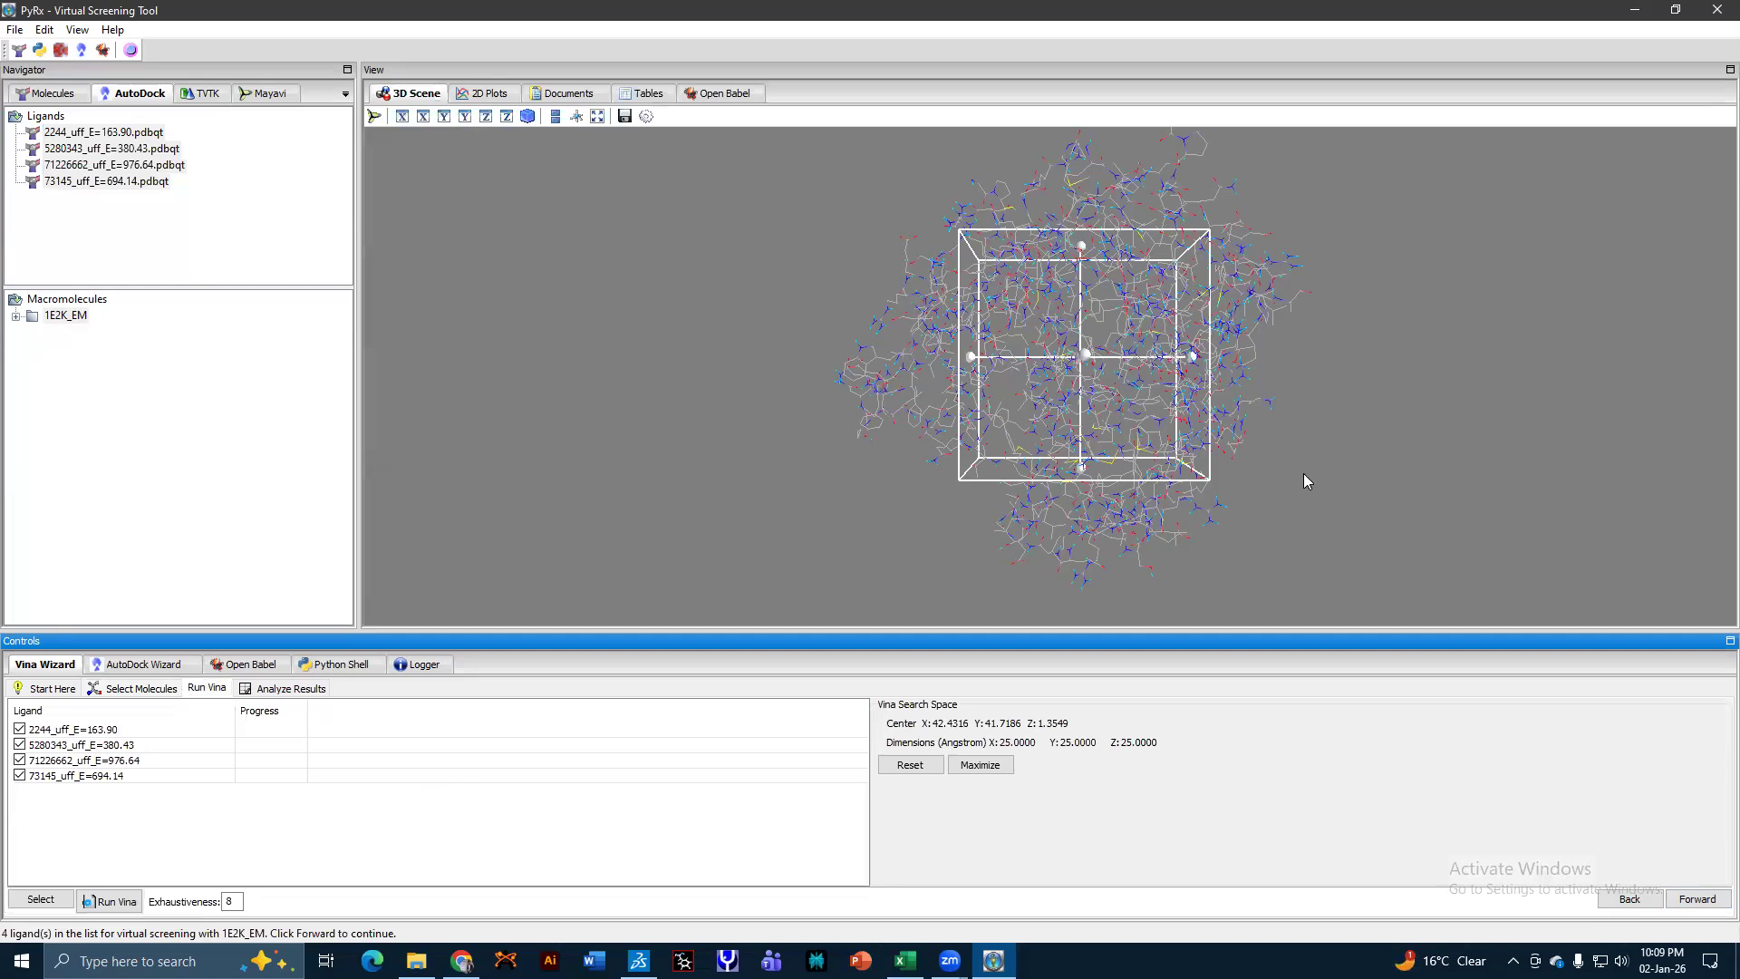
{"action": "scroll", "coordinate": [1306, 482], "scroll_direction": "down", "scroll_amount": 2}
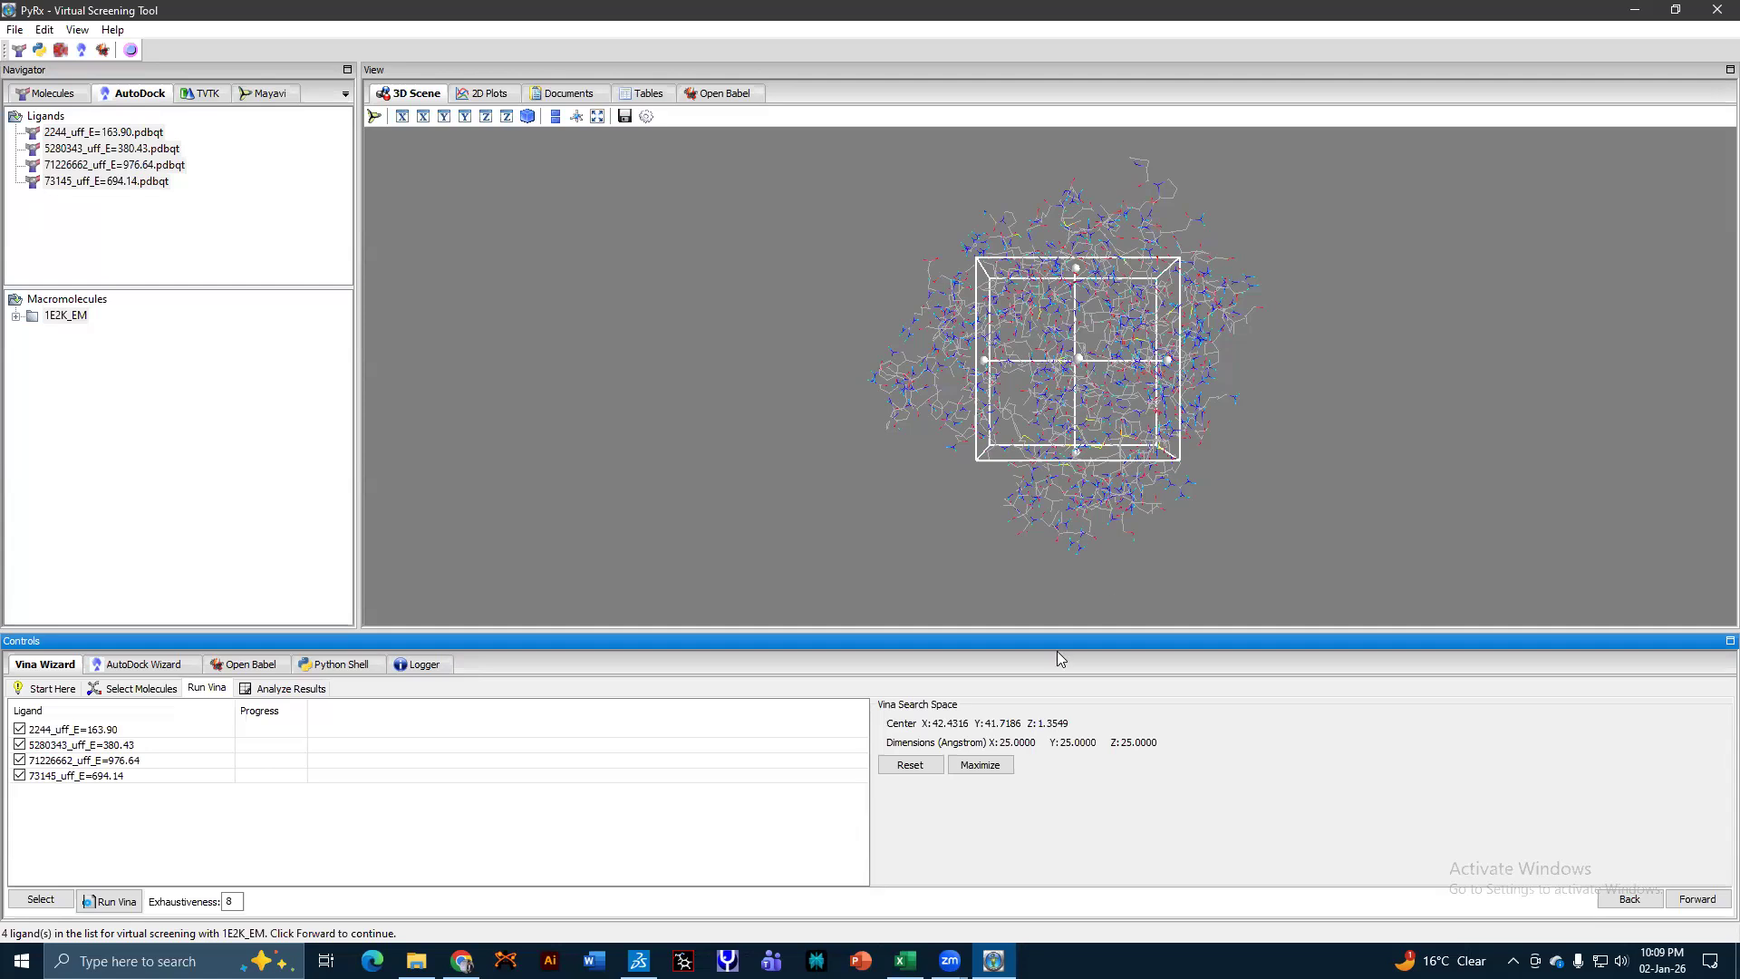
{"action": "left_click", "coordinate": [980, 764]}
{"action": "scroll", "coordinate": [1037, 481], "scroll_direction": "down", "scroll_amount": 2}
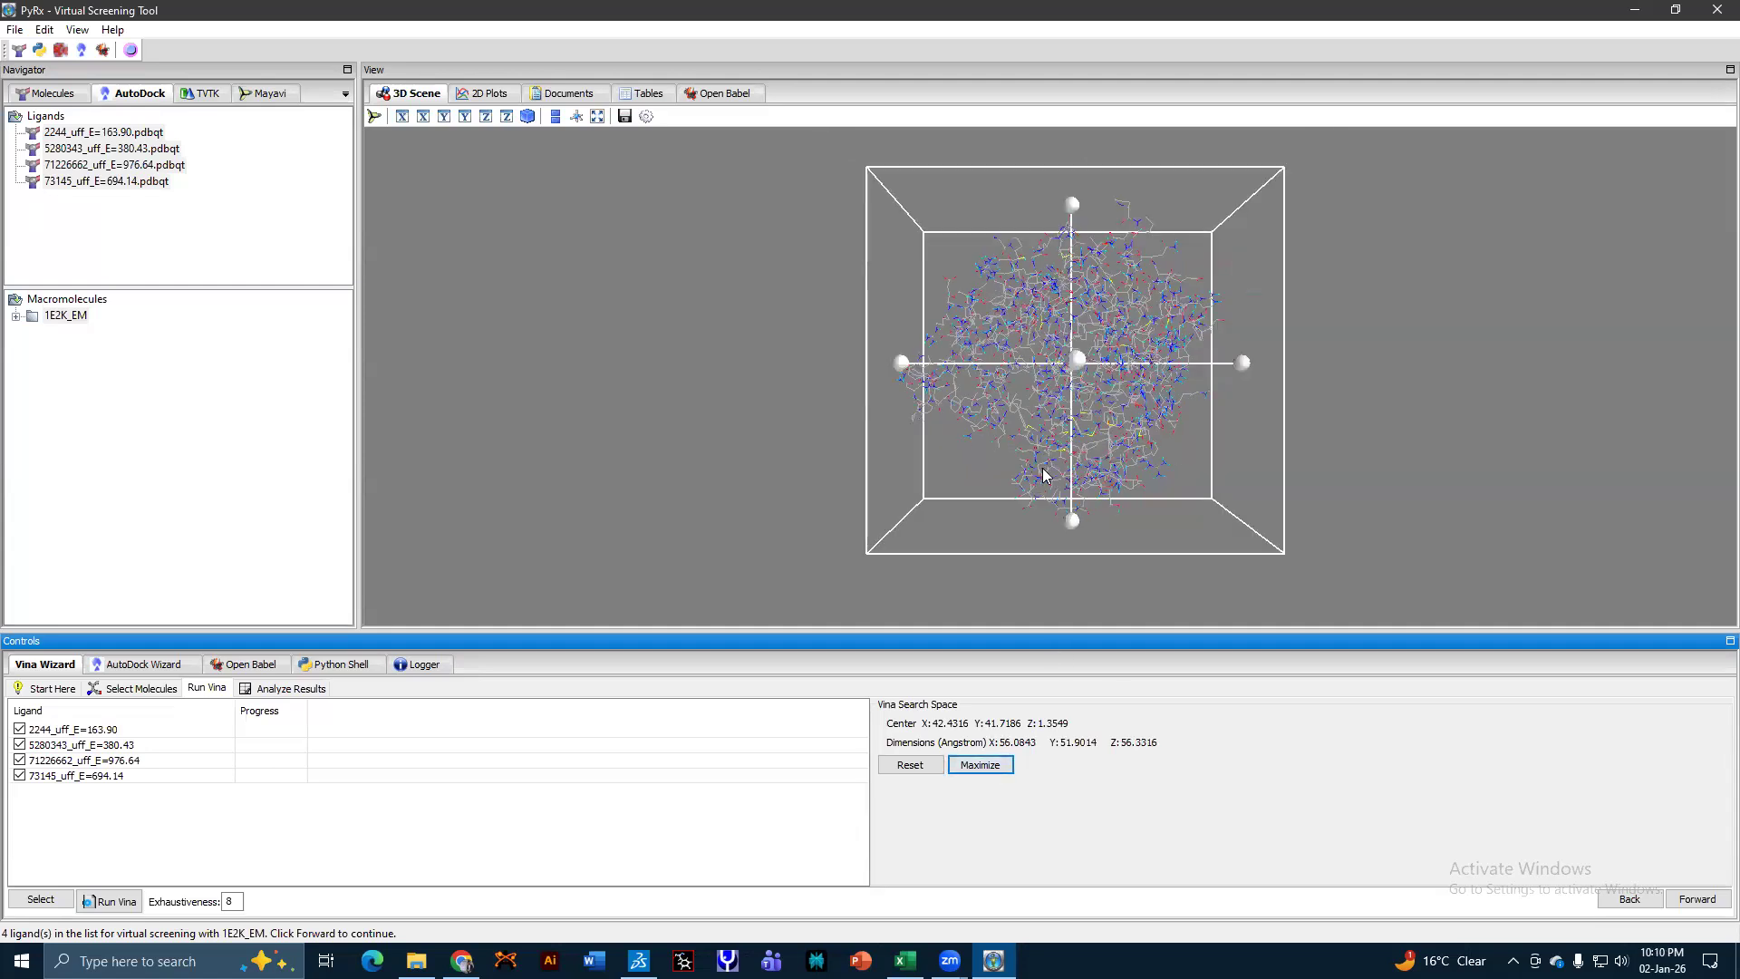
{"action": "left_click_drag", "start_coordinate": [1476, 459], "coordinate": [1469, 521]}
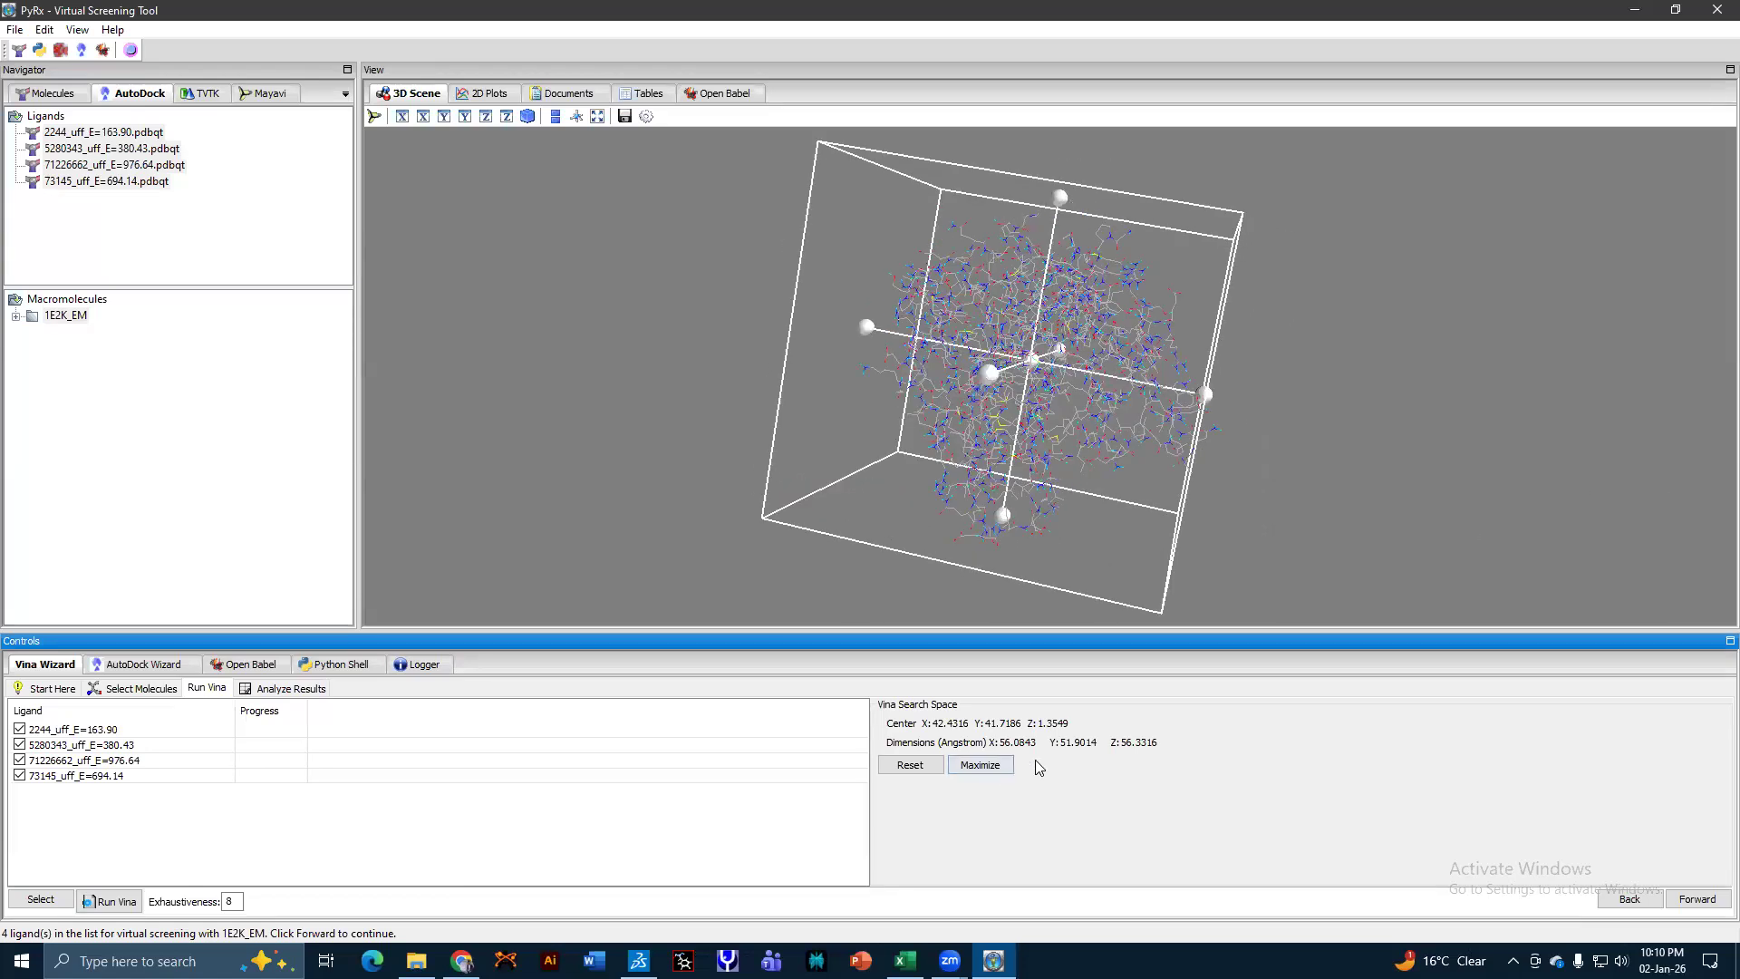
{"action": "left_click_drag", "start_coordinate": [1004, 524], "coordinate": [1002, 513]}
{"action": "left_click_drag", "start_coordinate": [984, 379], "coordinate": [861, 332]}
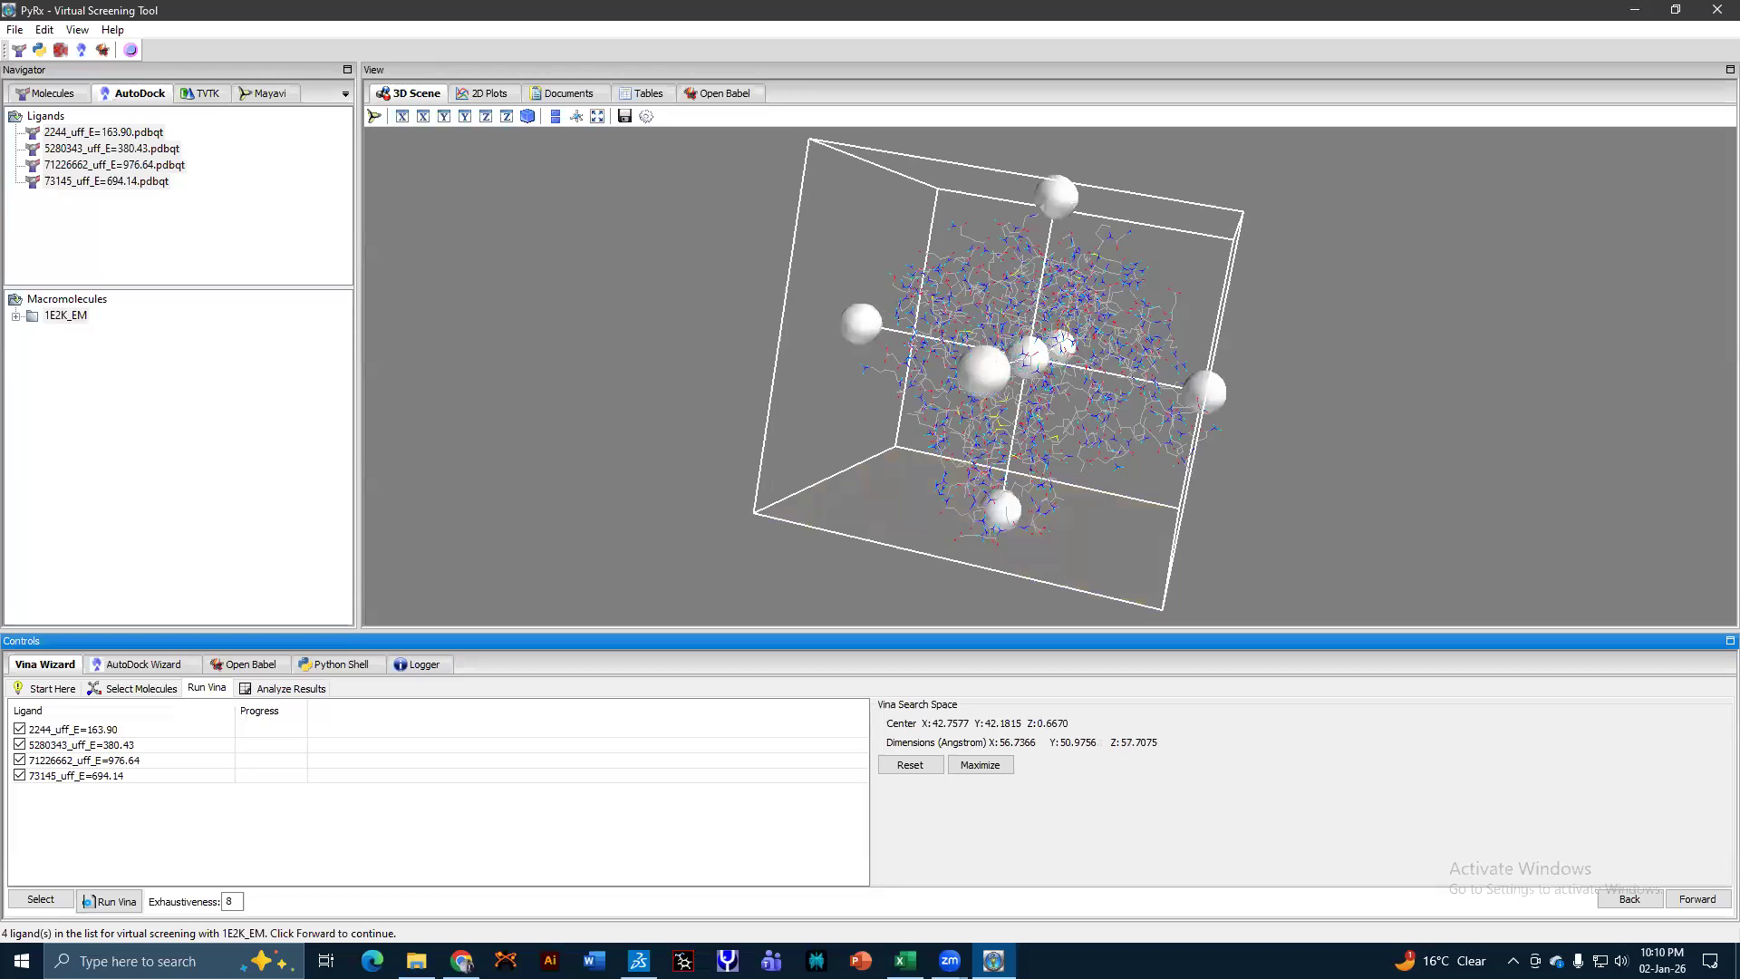
Open New Text Document.txt from the Docking_JAN26 folder and place it beside the search box to read the recorded active-site coordinates.
{"action": "left_click", "coordinate": [416, 961]}
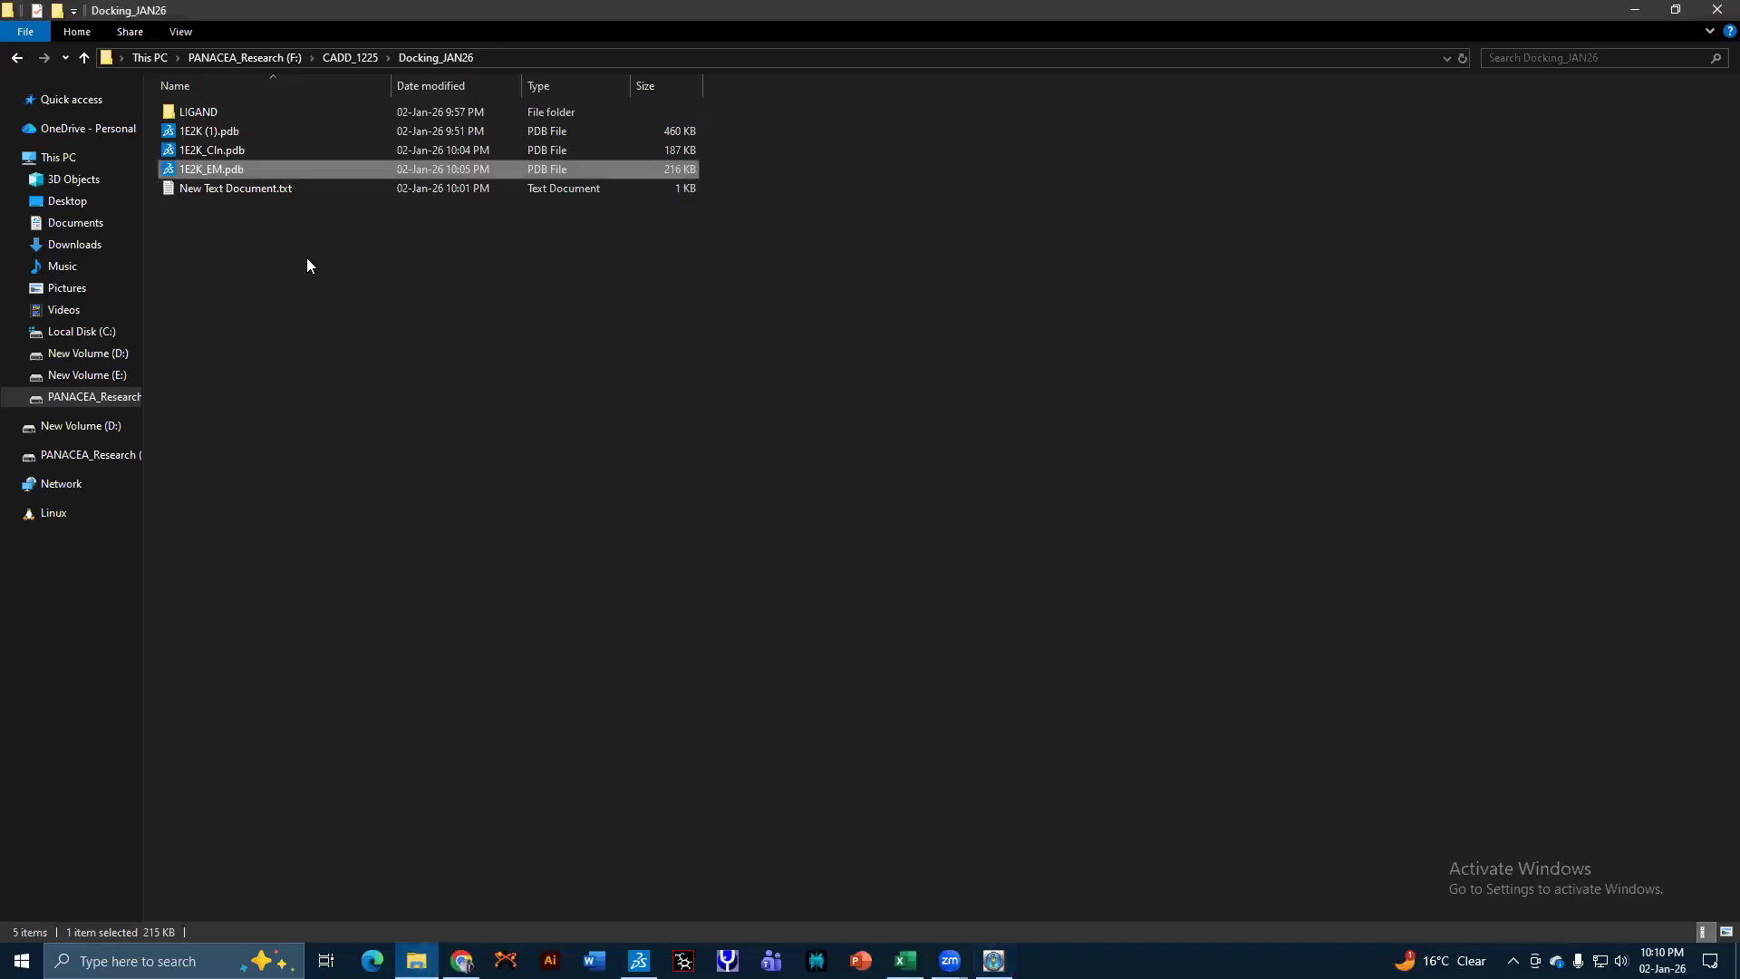
{"action": "double_click", "coordinate": [282, 194]}
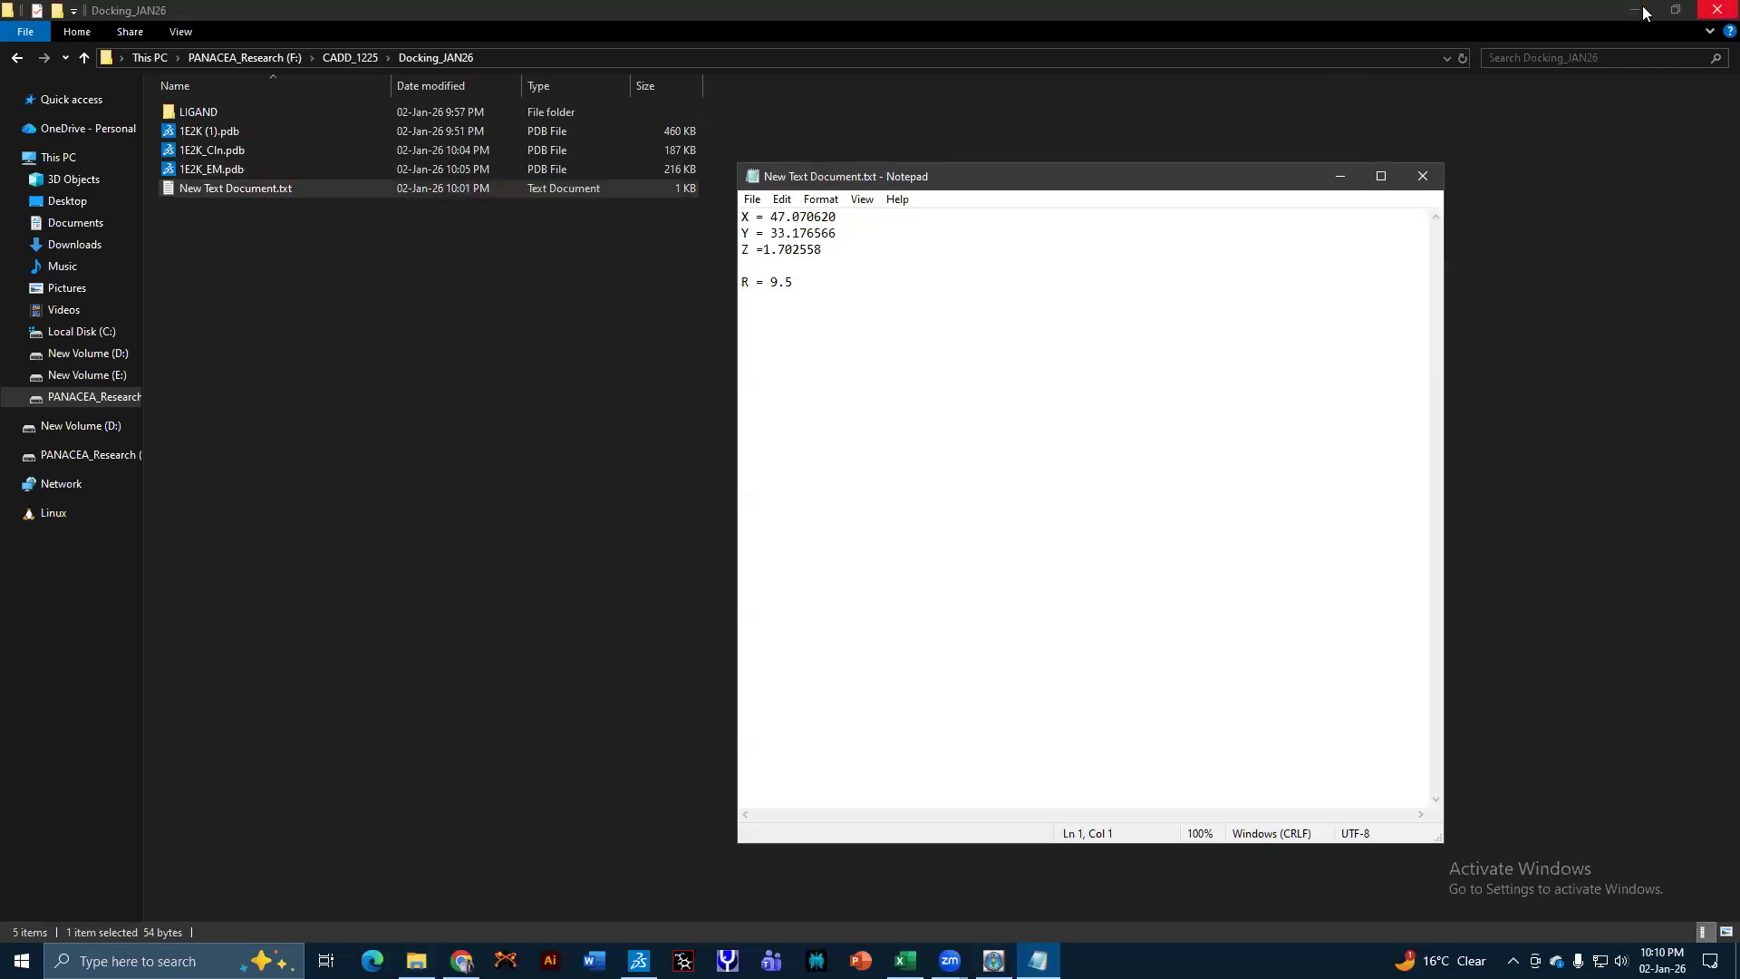
{"action": "left_click", "coordinate": [1633, 10]}
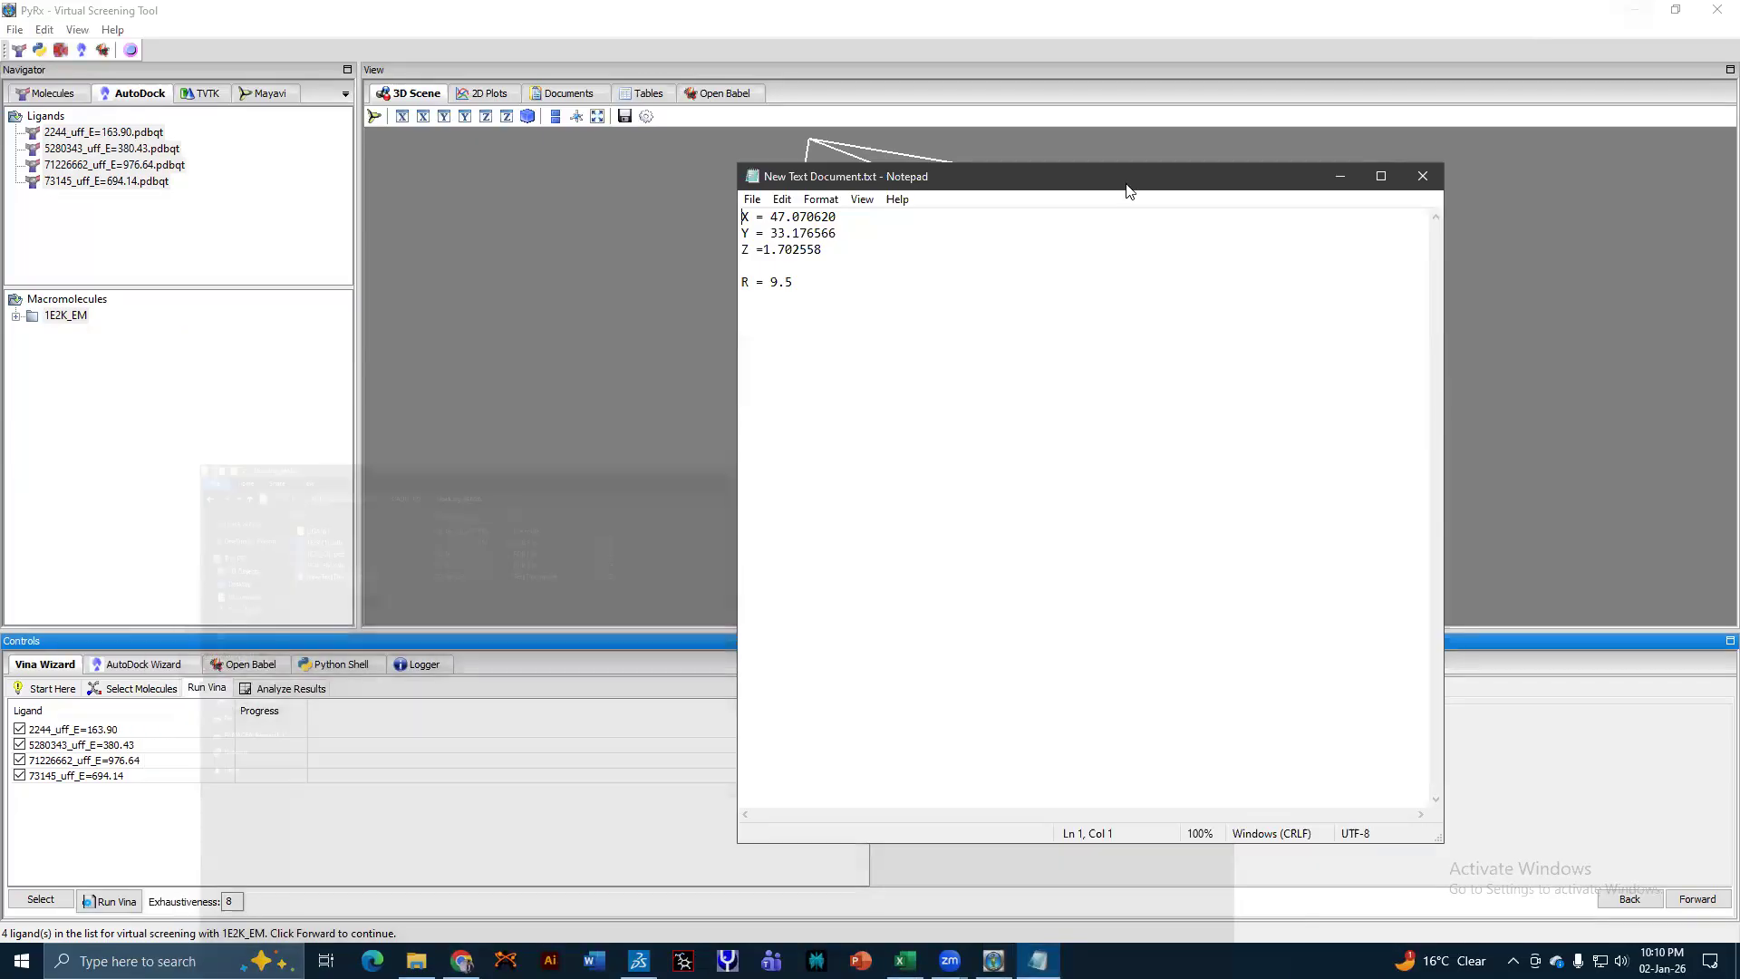
{"action": "left_click_drag", "start_coordinate": [1127, 177], "coordinate": [434, 136]}
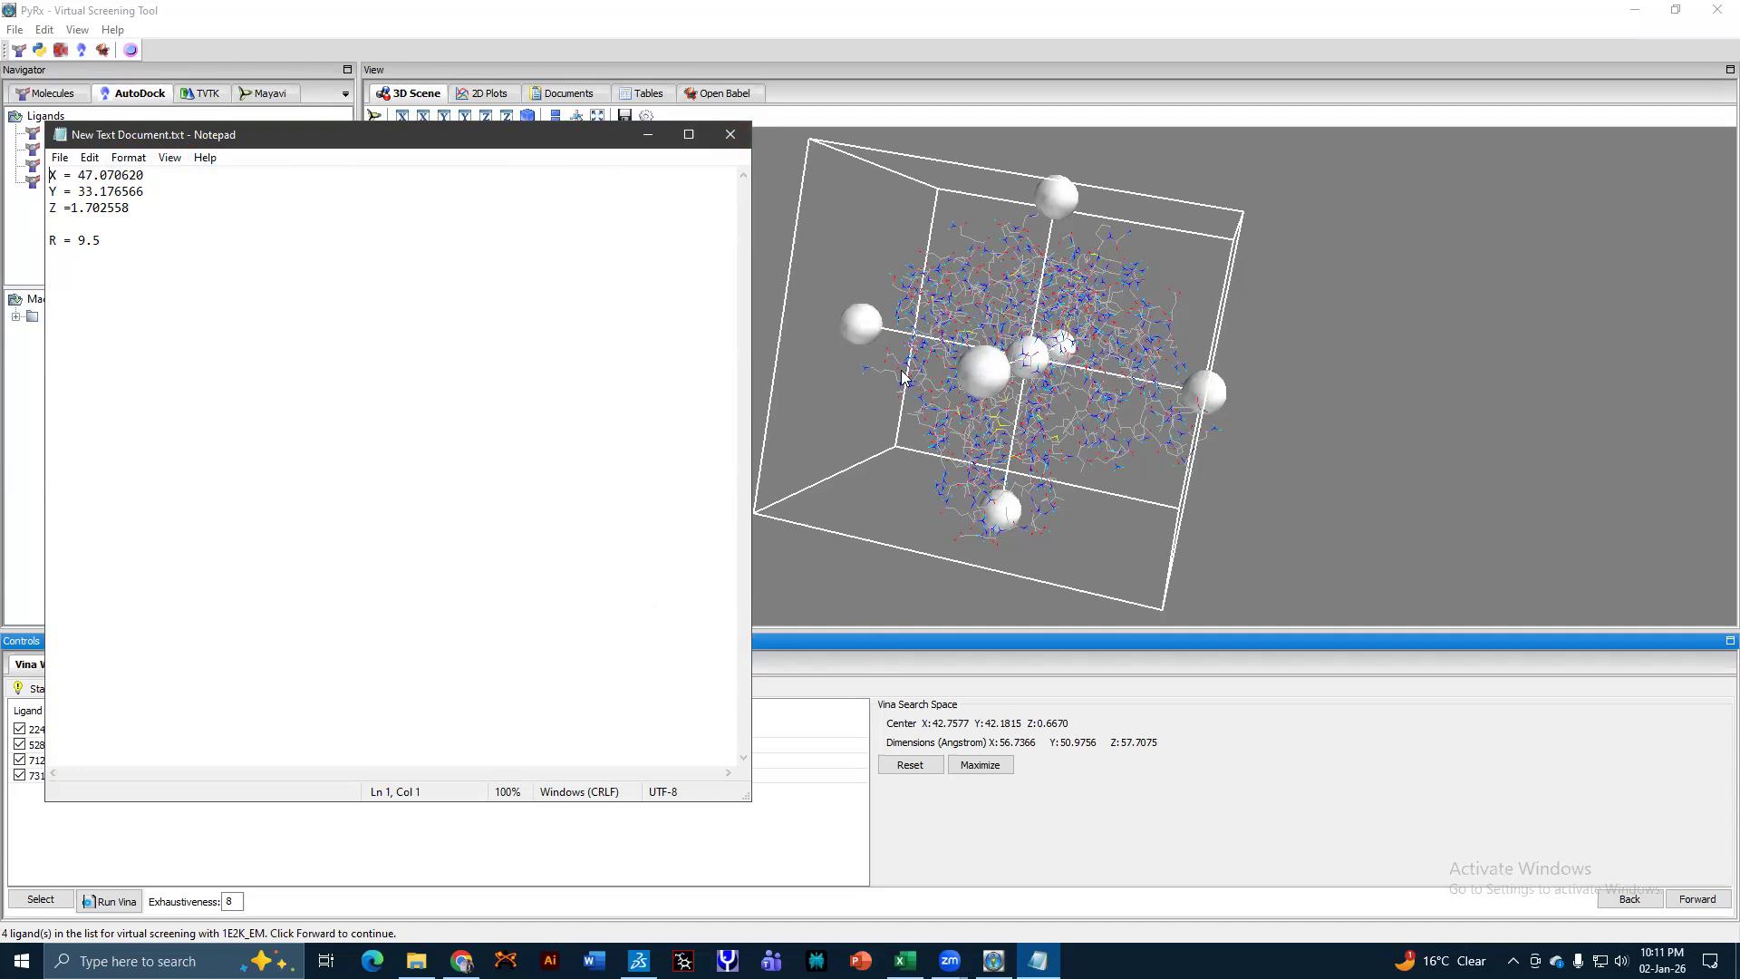
Resize the search box along X and Y to centre it at about X 47.08 and Y 30.16, checking the recorded coordinates.
{"action": "left_click_drag", "start_coordinate": [868, 328], "coordinate": [783, 314]}
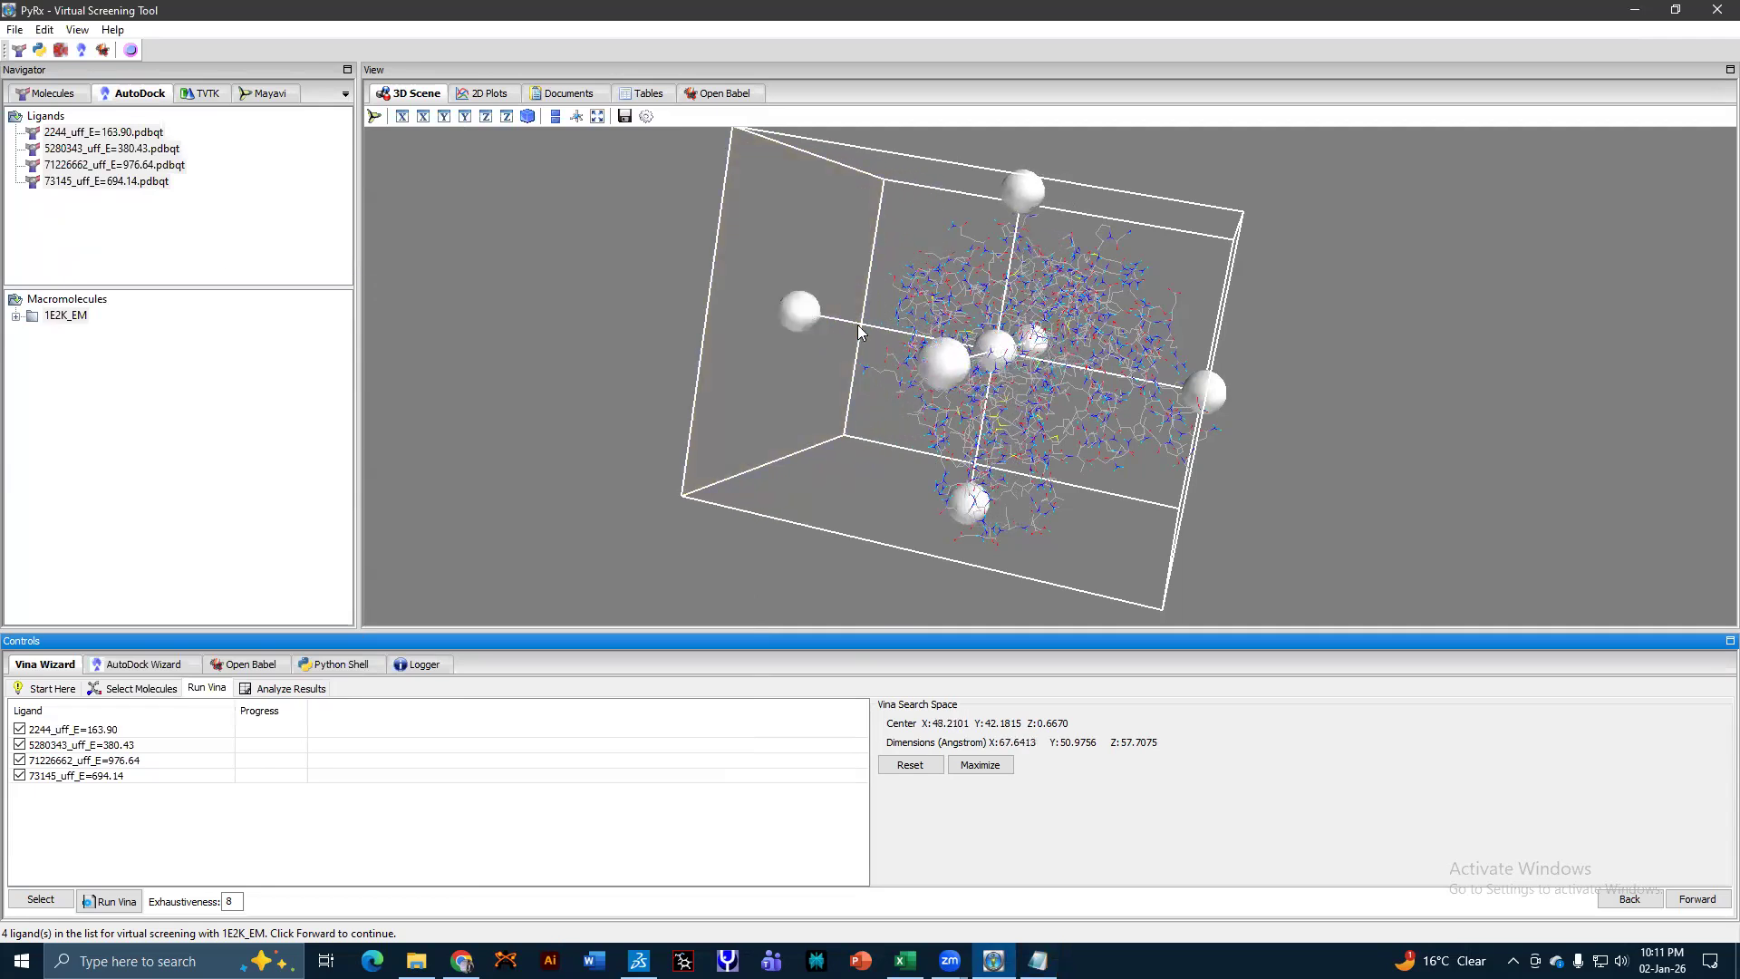
{"action": "mouse_move", "coordinate": [1204, 390]}
{"action": "left_mouse_down"}
{"action": "mouse_move", "coordinate": [1156, 379]}
{"action": "mouse_move", "coordinate": [1215, 400]}
{"action": "left_mouse_up"}
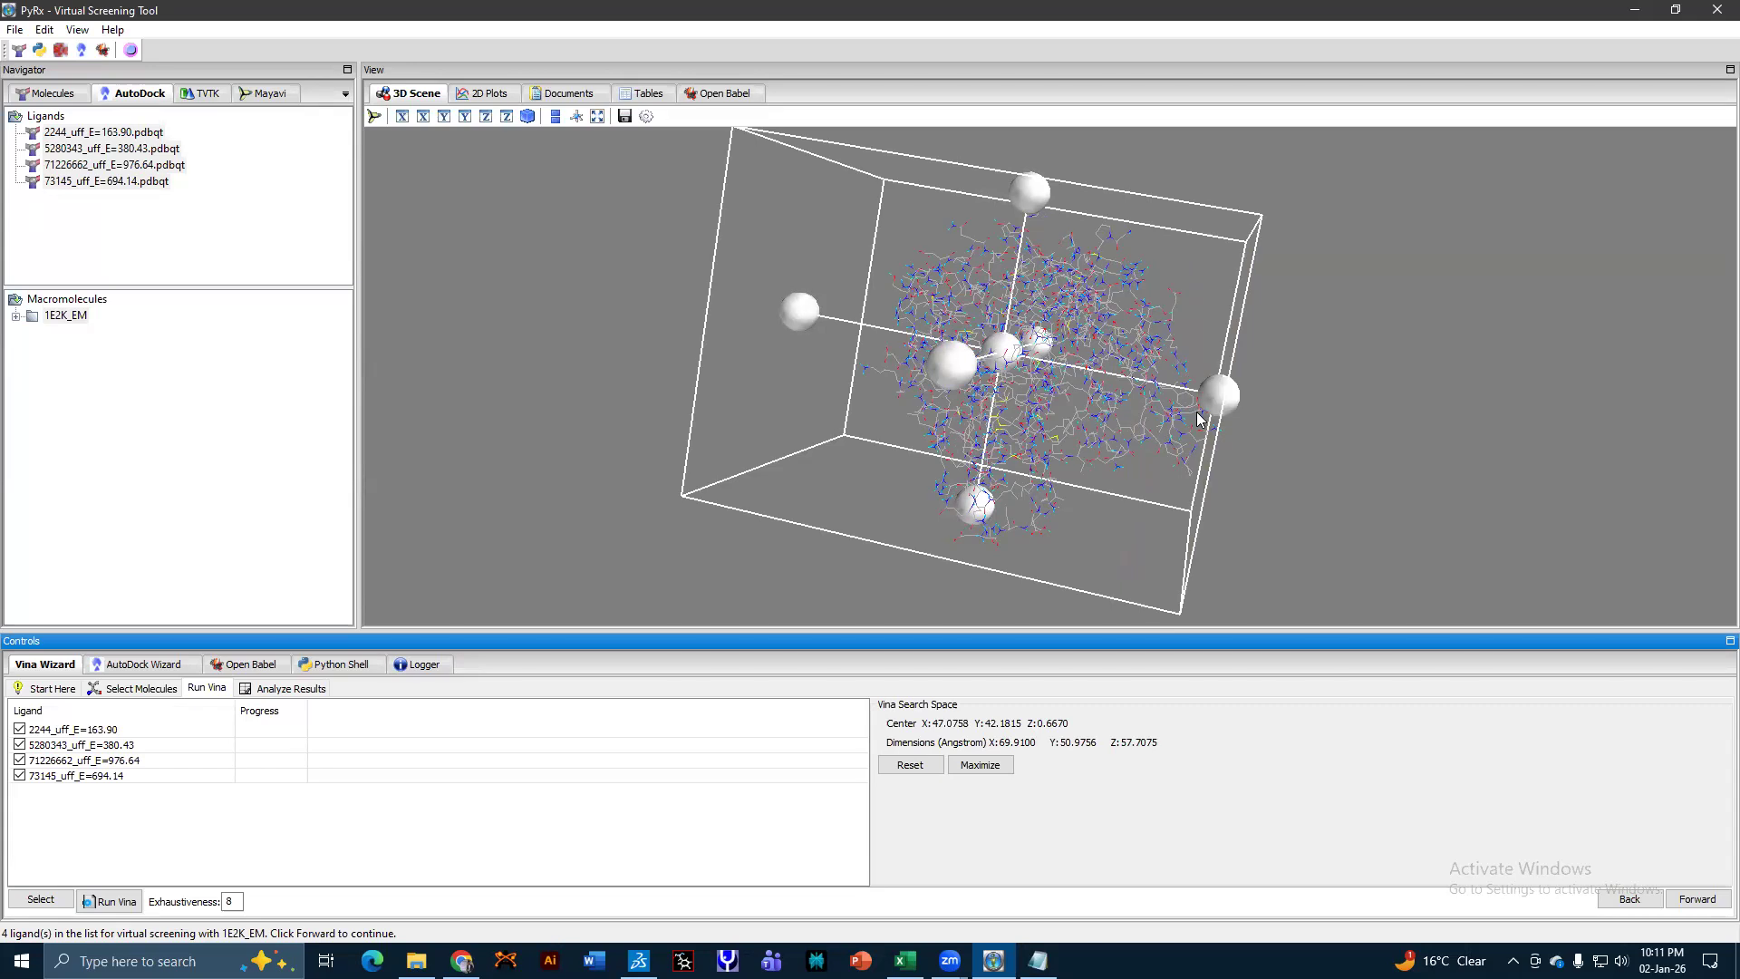
{"action": "left_click", "coordinate": [1038, 960]}
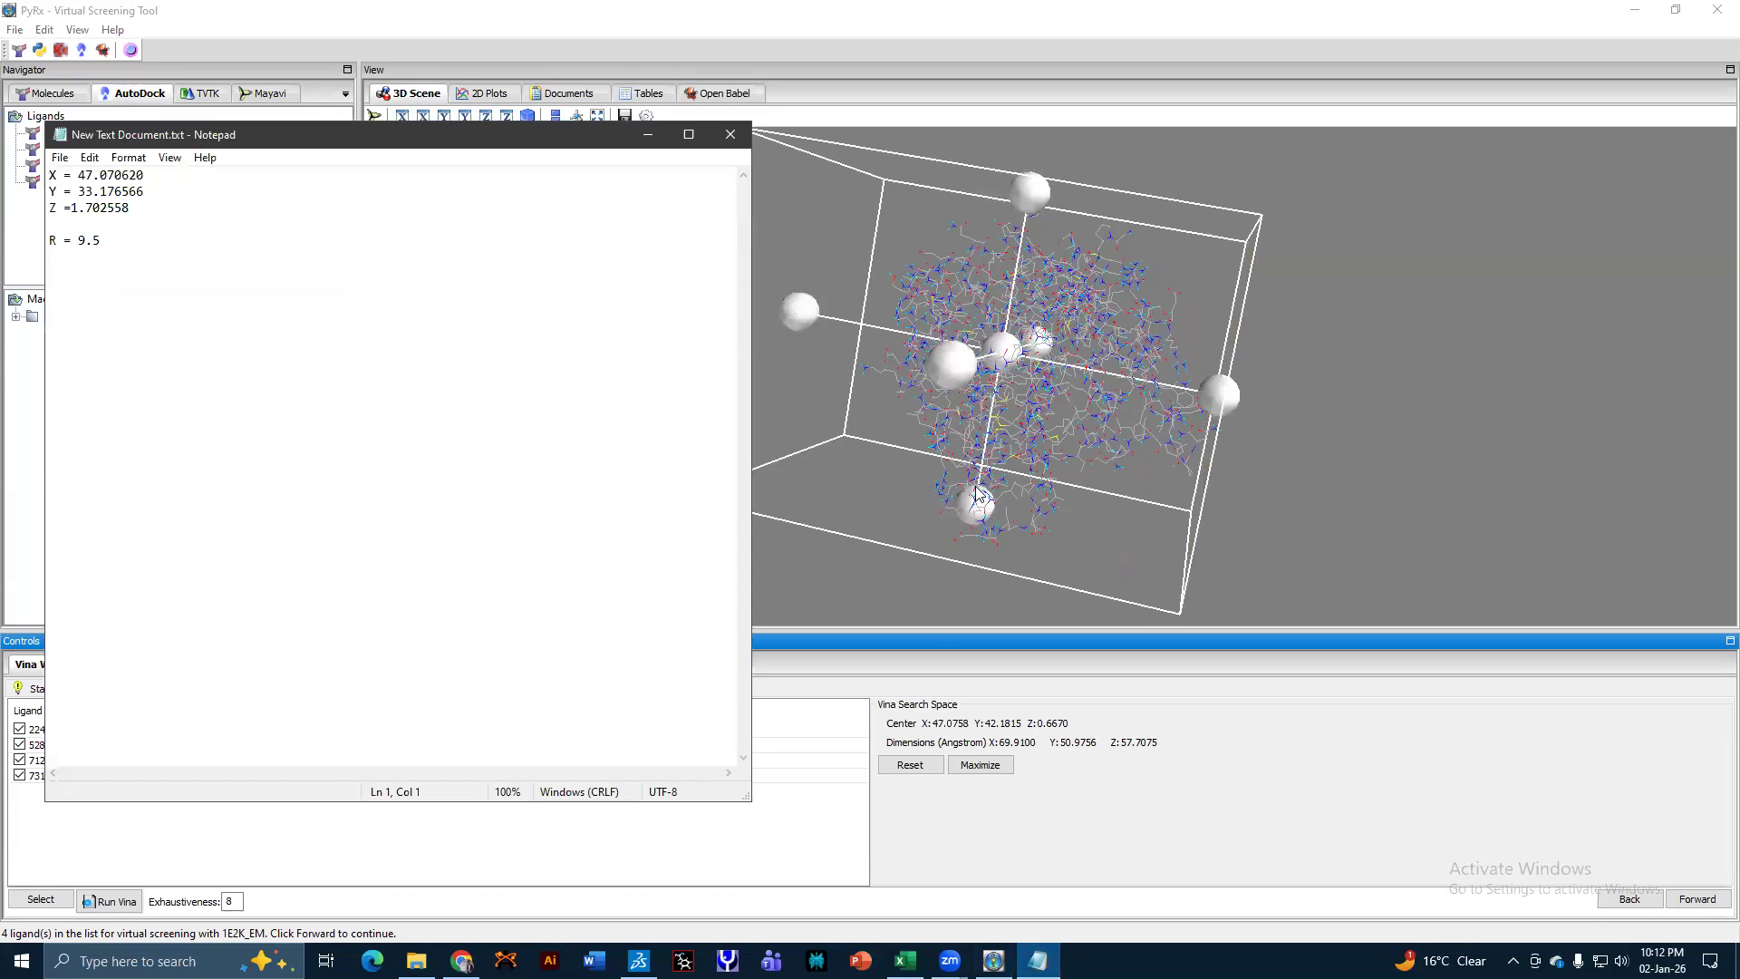
{"action": "left_click", "coordinate": [982, 515]}
{"action": "left_click_drag", "start_coordinate": [982, 519], "coordinate": [979, 620]}
{"action": "left_click_drag", "start_coordinate": [1034, 202], "coordinate": [1041, 245]}
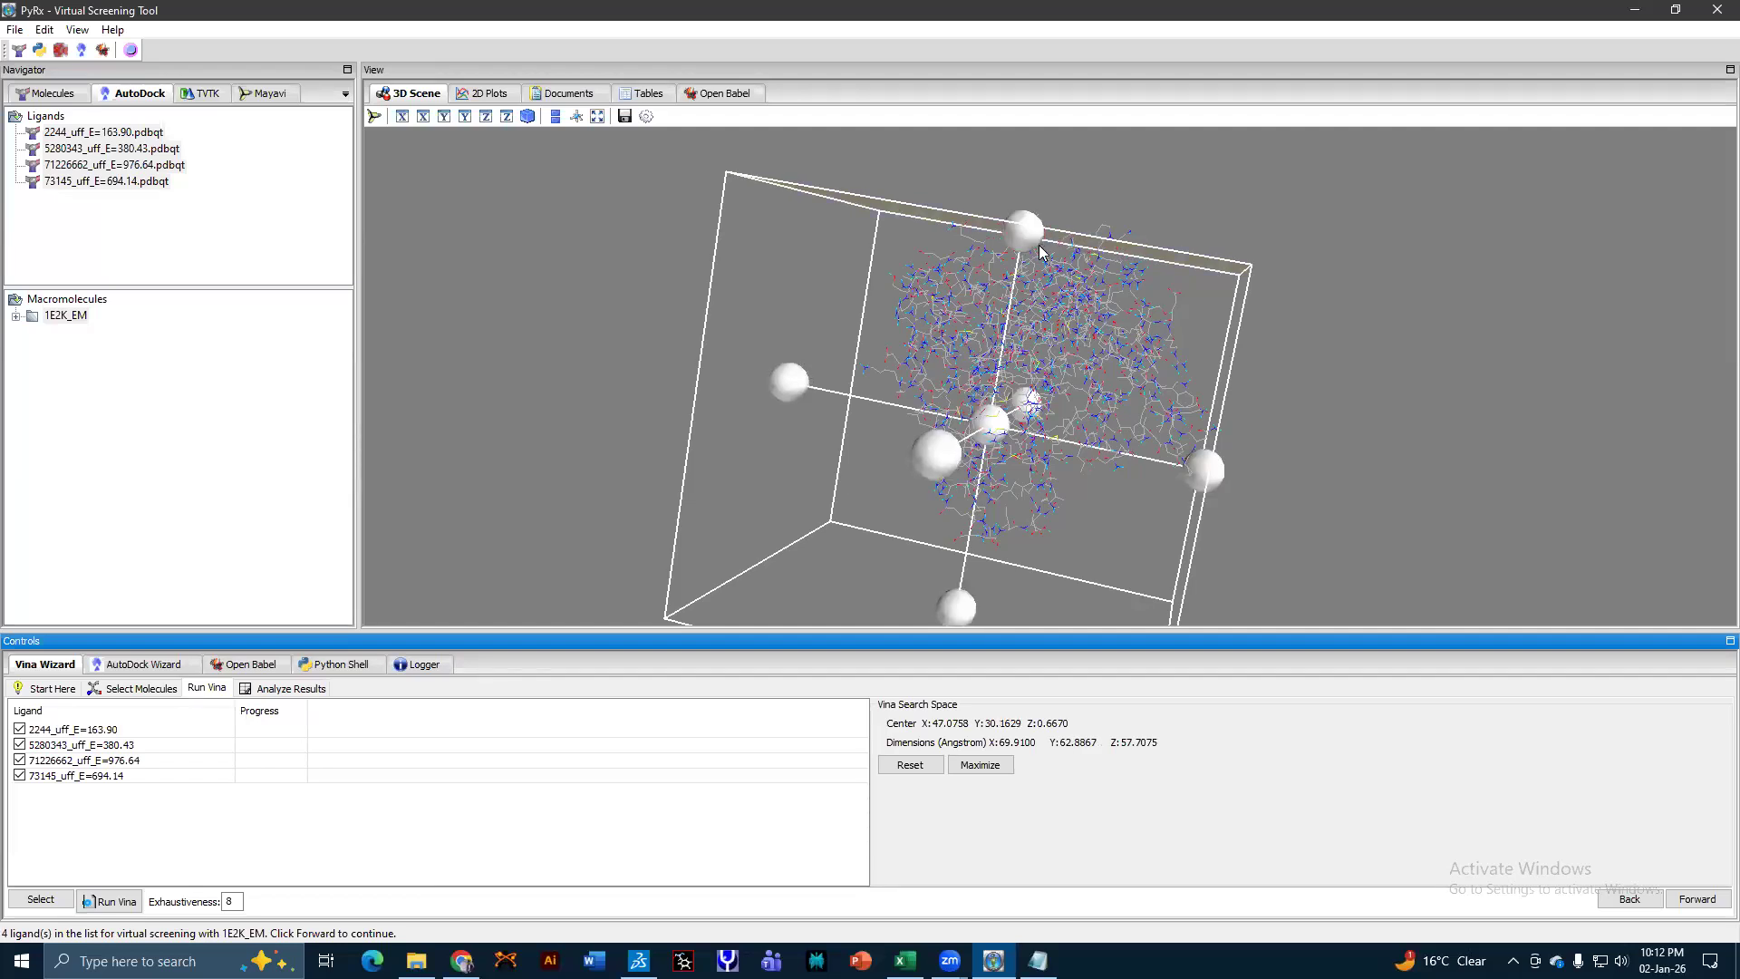
Resize the search box along Z to about 77.1 Å so its centre Z is about 1.70, matching the recorded coordinate.
{"action": "left_click", "coordinate": [1038, 960]}
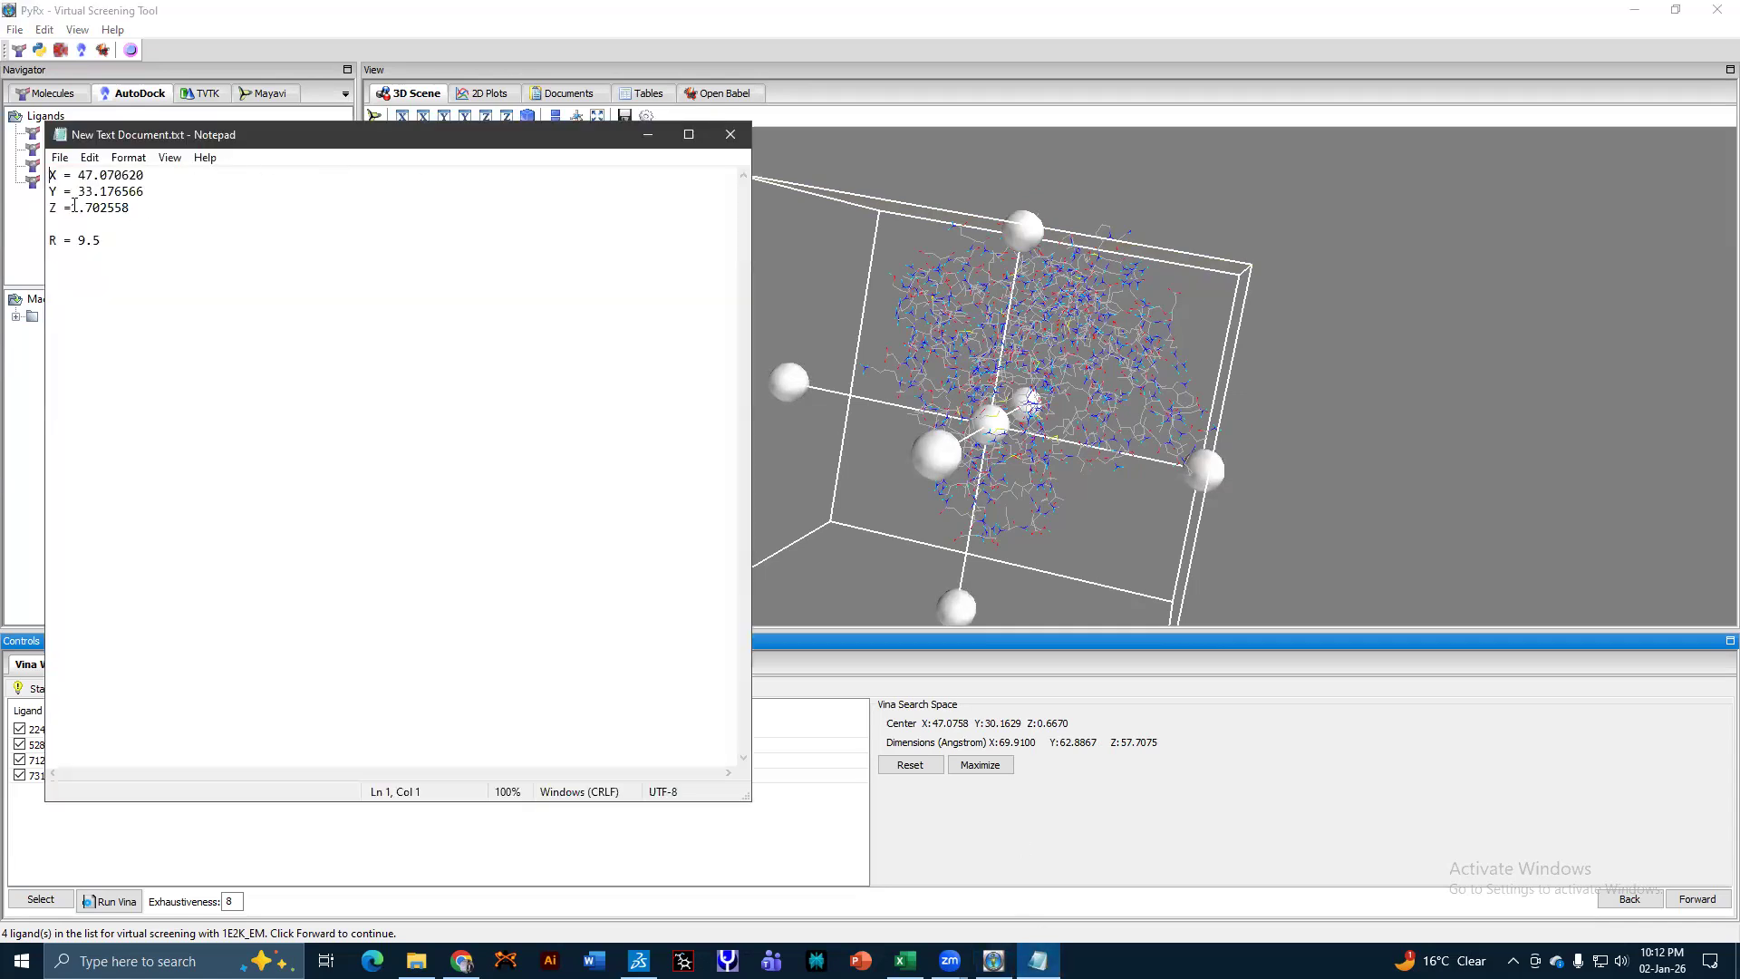
{"action": "left_click", "coordinate": [648, 134]}
{"action": "left_click_drag", "start_coordinate": [547, 354], "coordinate": [1193, 430]}
{"action": "left_click_drag", "start_coordinate": [918, 392], "coordinate": [881, 381]}
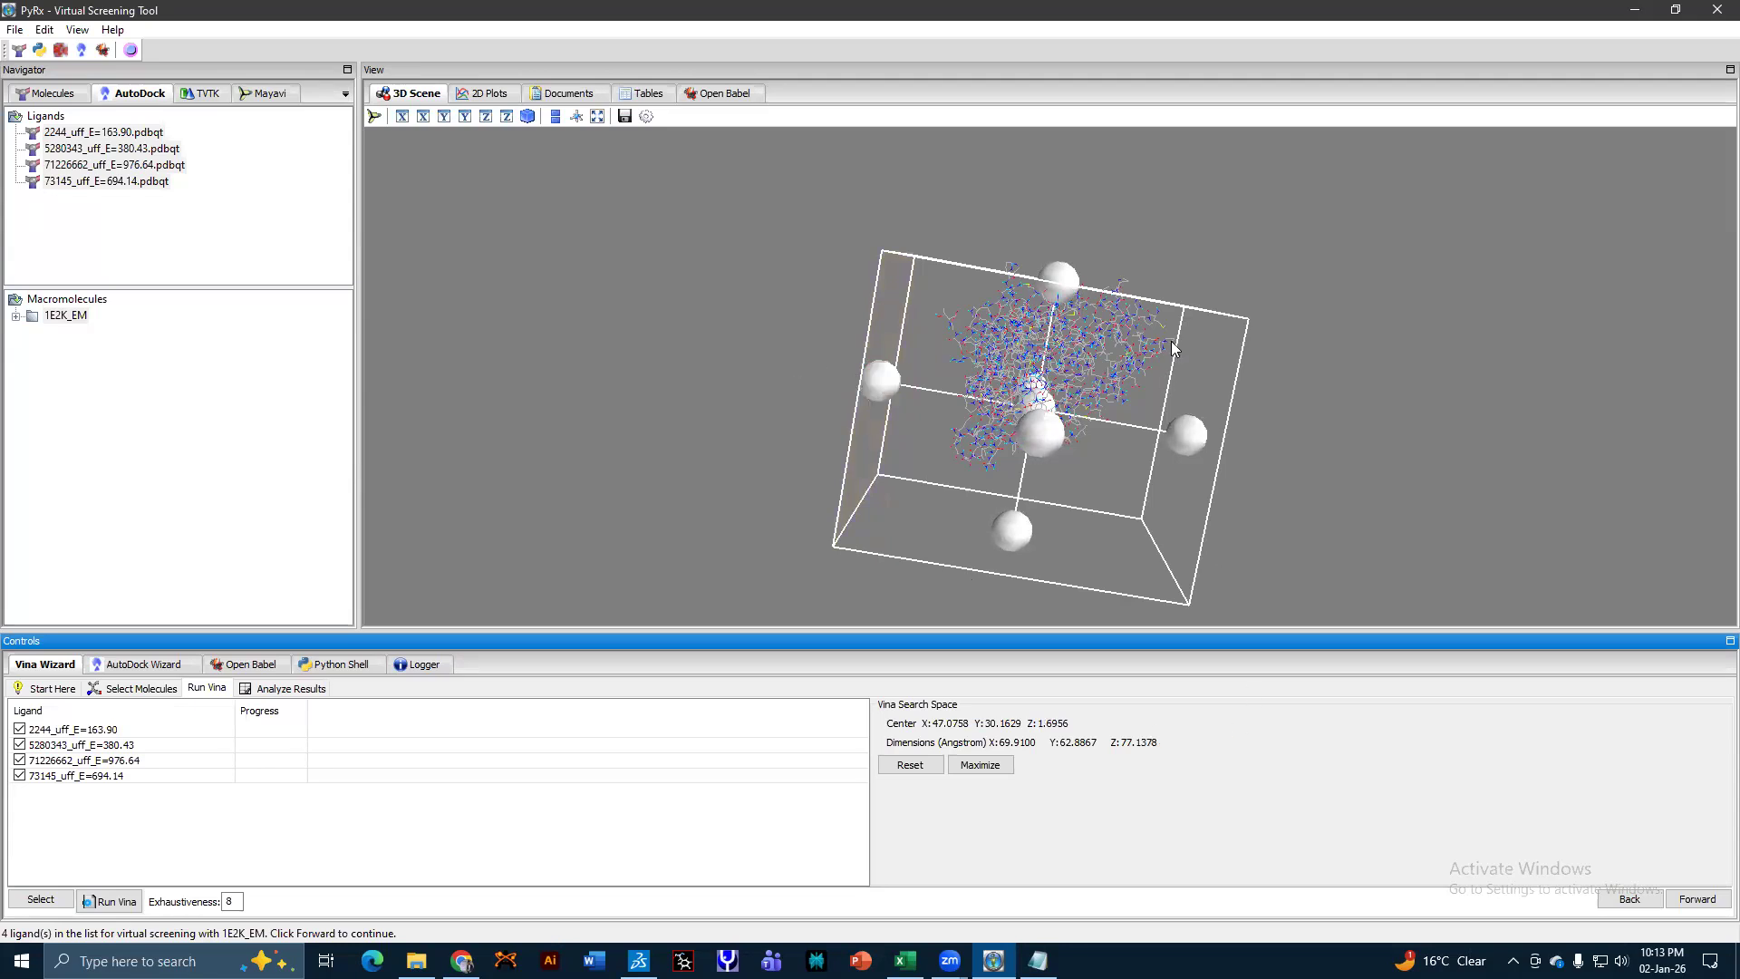
Run the Vina docking of the four ligands against 1E2K_EM and look through the binding affinity results.
{"action": "left_click_drag", "start_coordinate": [1420, 321], "coordinate": [1319, 446]}
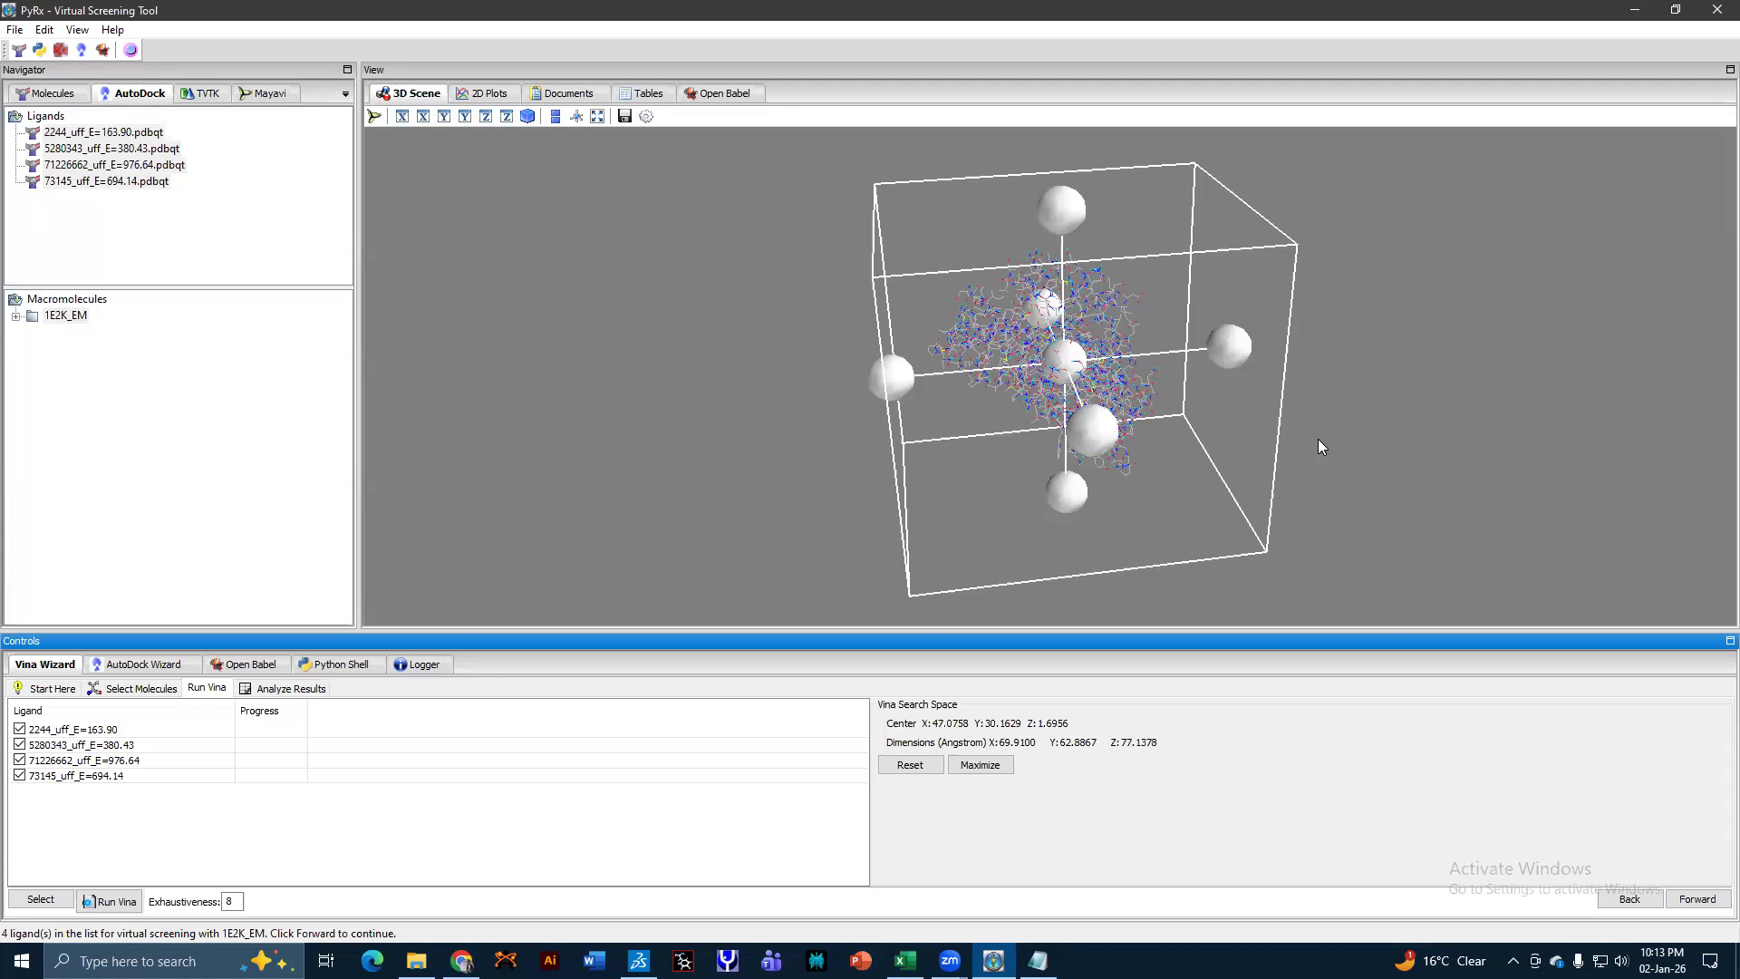
{"action": "left_click", "coordinate": [1694, 899]}
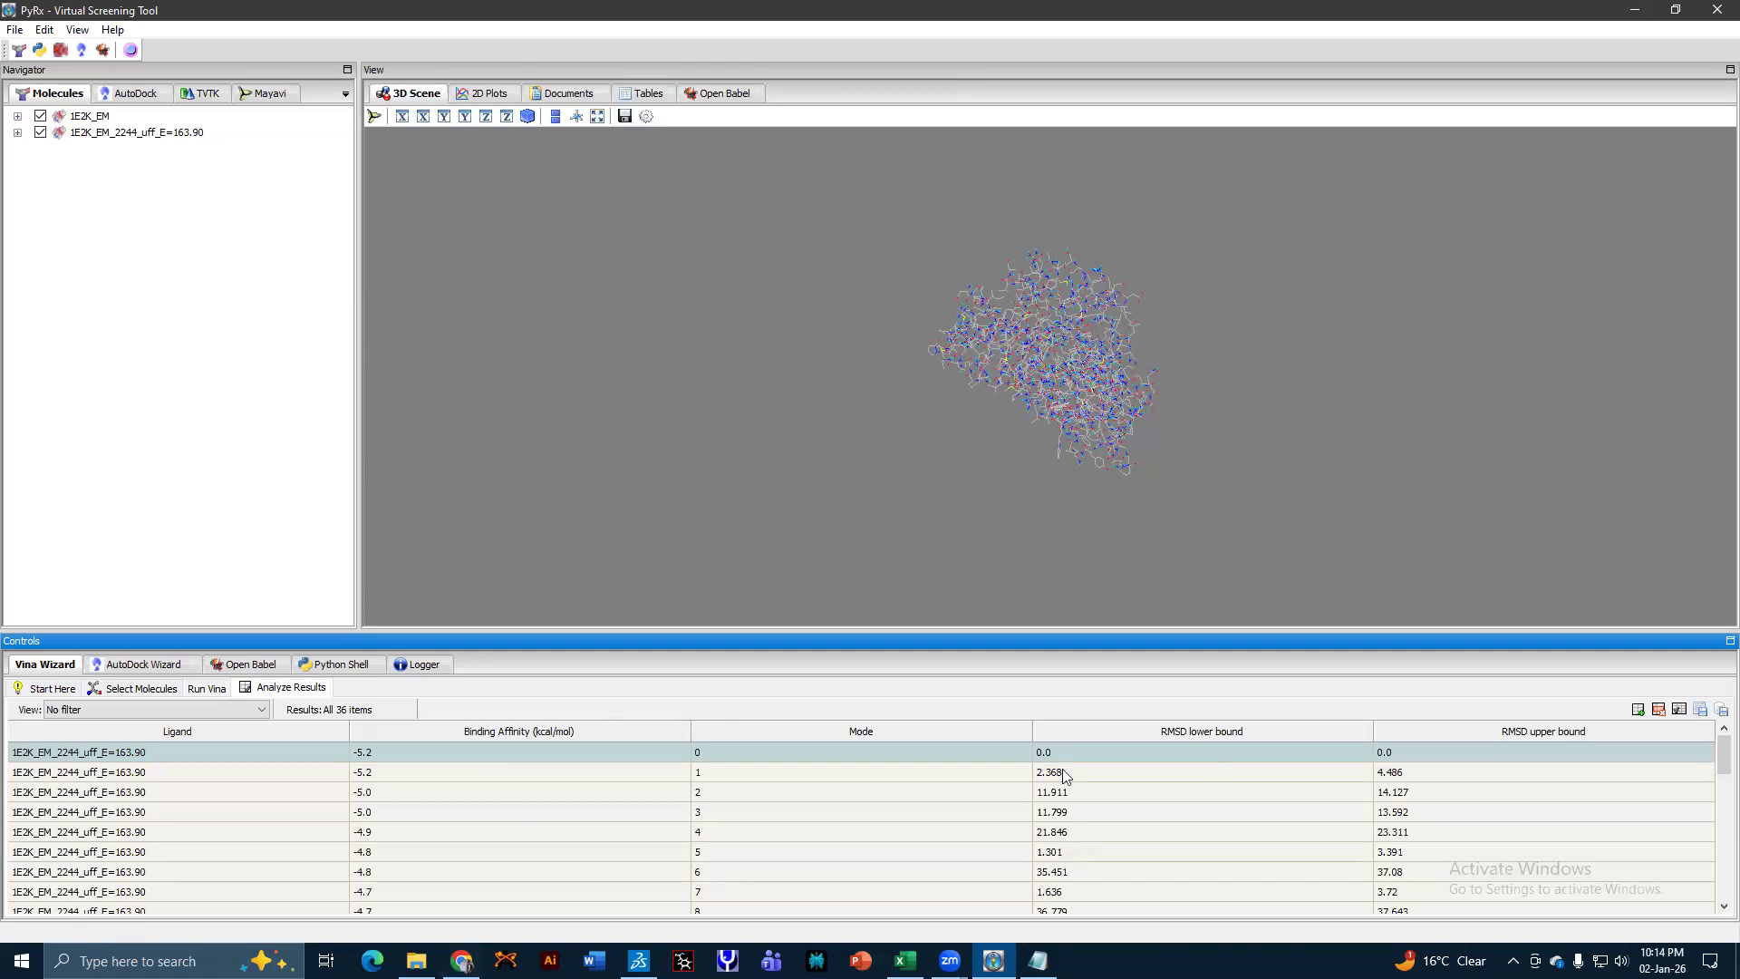
{"action": "scroll", "coordinate": [267, 833], "scroll_direction": "down", "scroll_amount": 3}
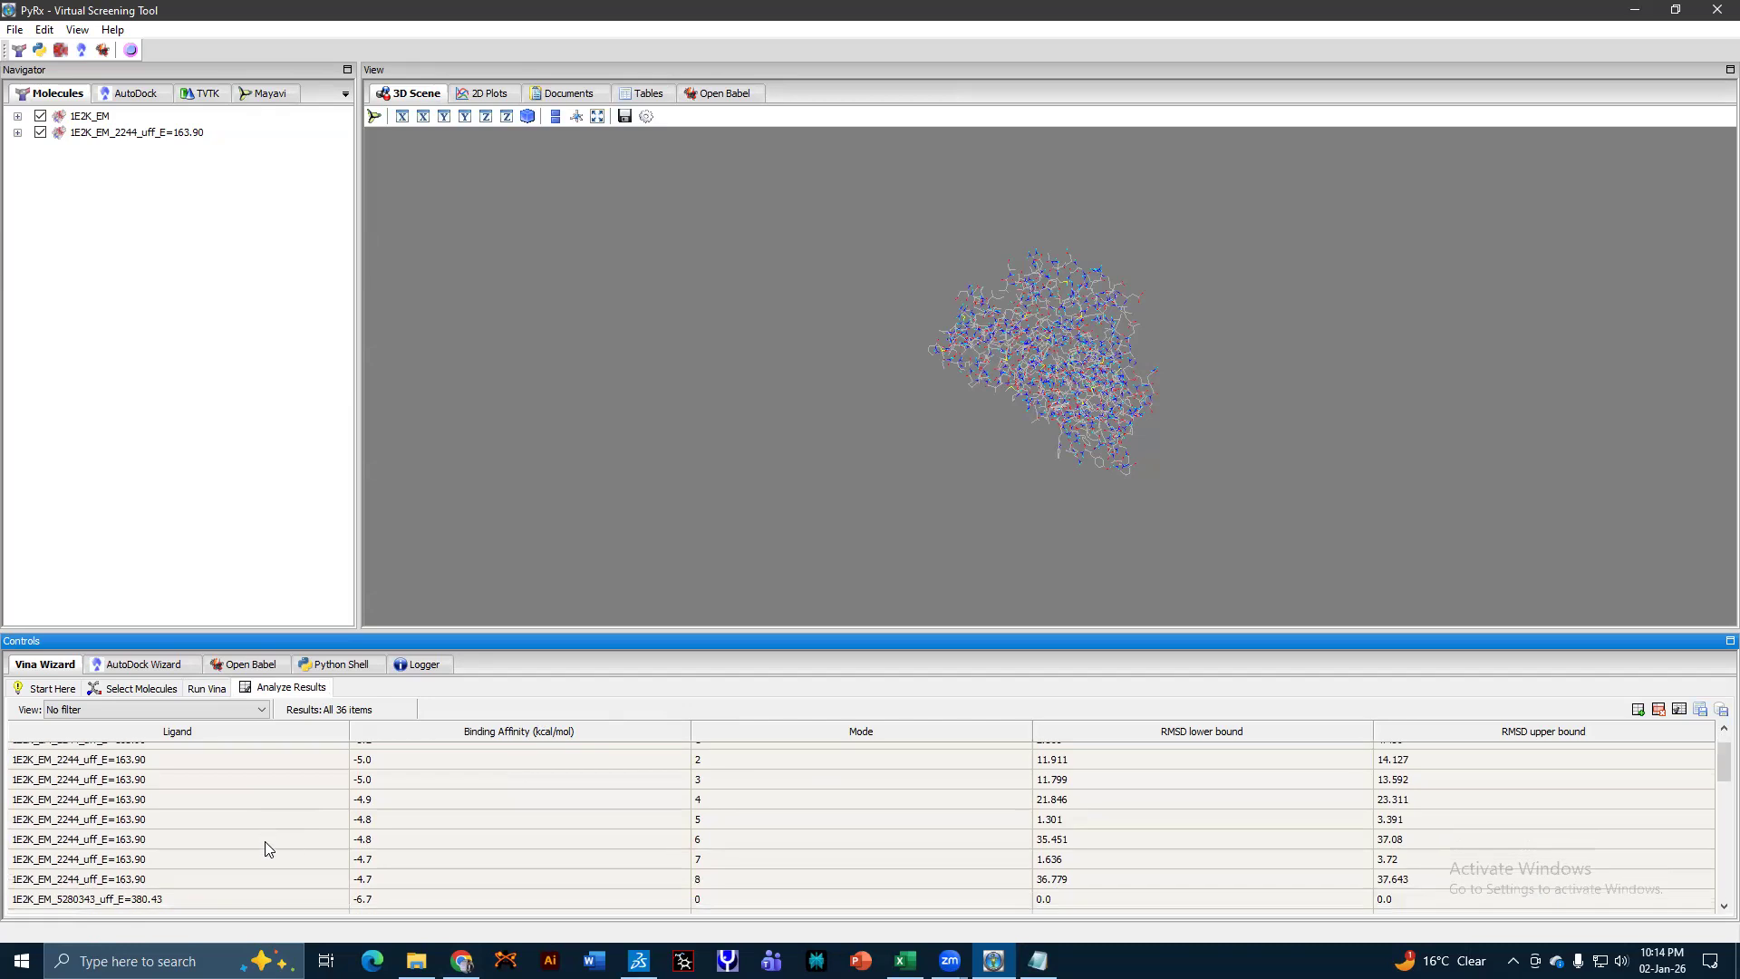
{"action": "scroll", "coordinate": [262, 843], "scroll_direction": "up", "scroll_amount": 3}
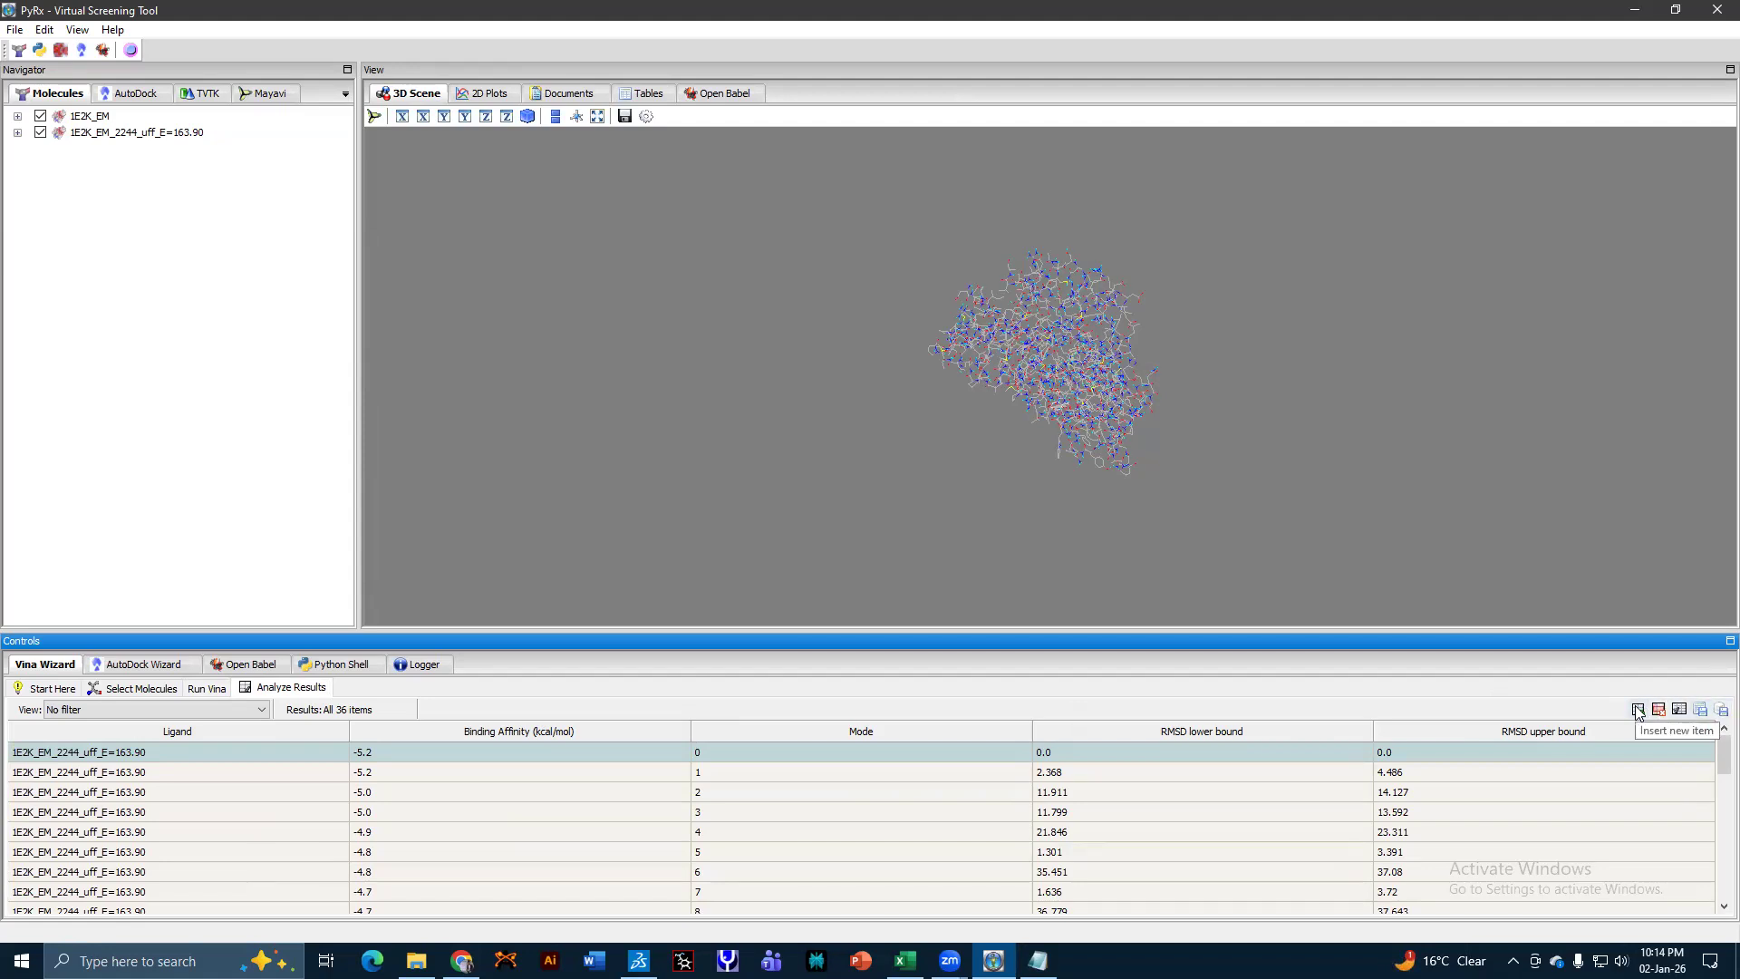
Export the docking results as a CSV file to CADD_1225\Docking_JAN26 on the PANACEA_Research (F:) drive.
{"action": "left_click", "coordinate": [1698, 711]}
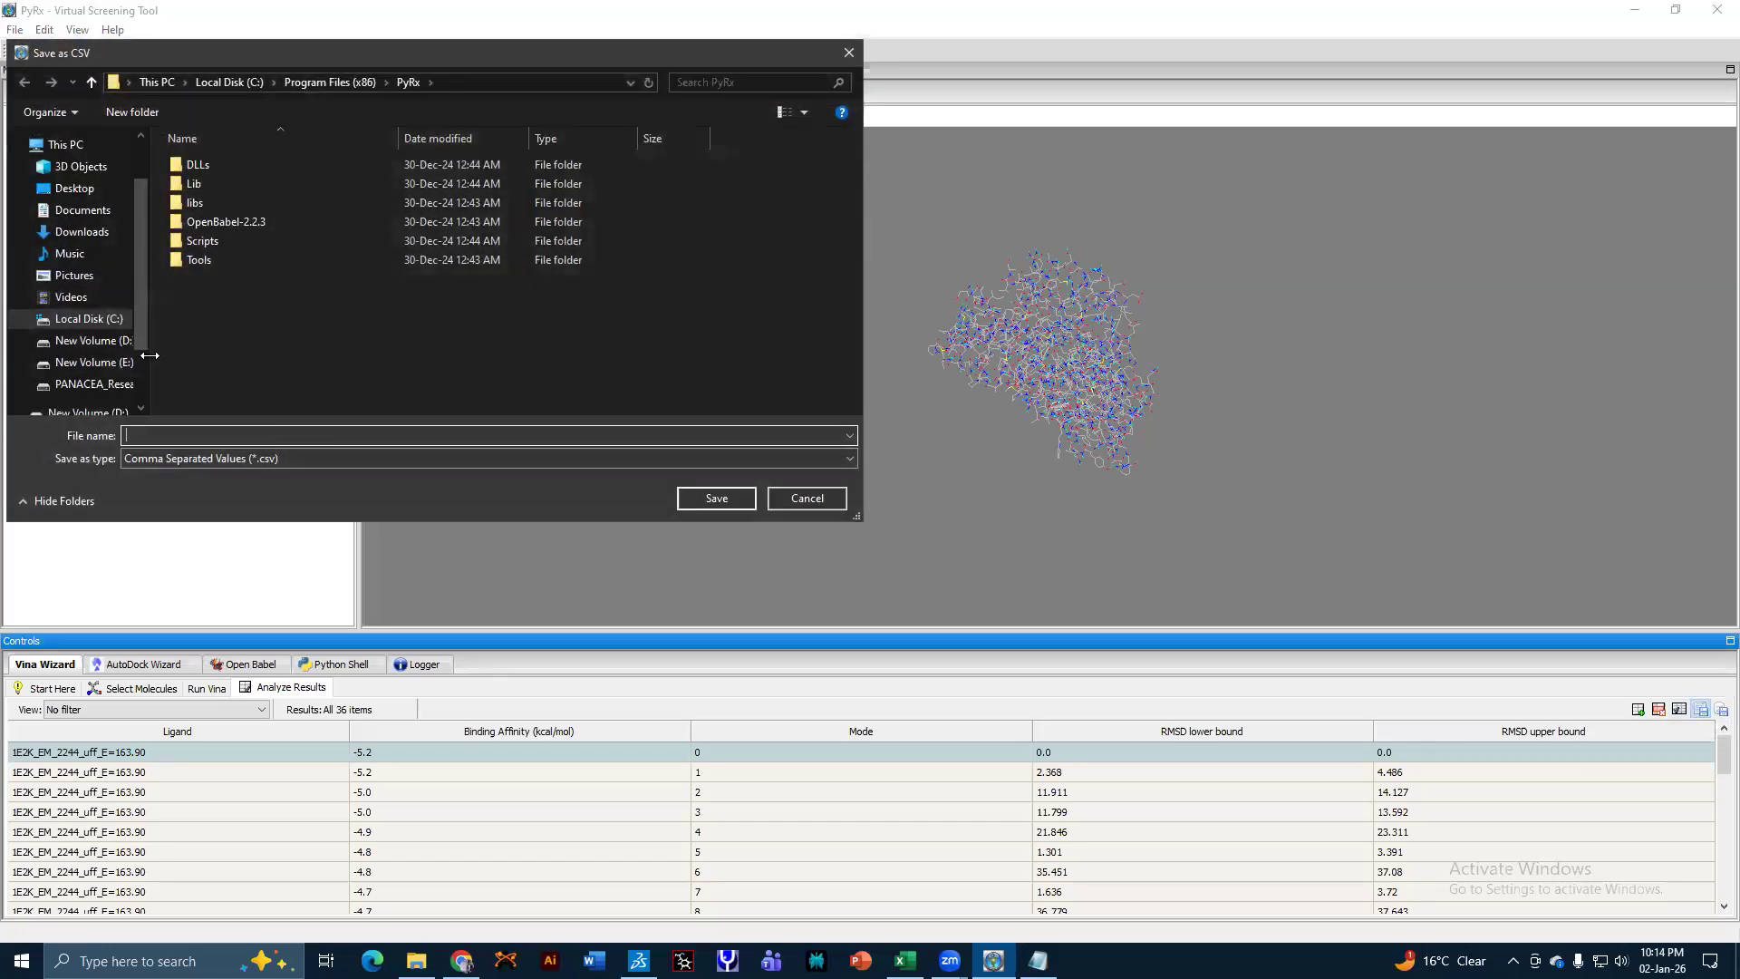
{"action": "left_click", "coordinate": [94, 384]}
{"action": "double_click", "coordinate": [267, 280]}
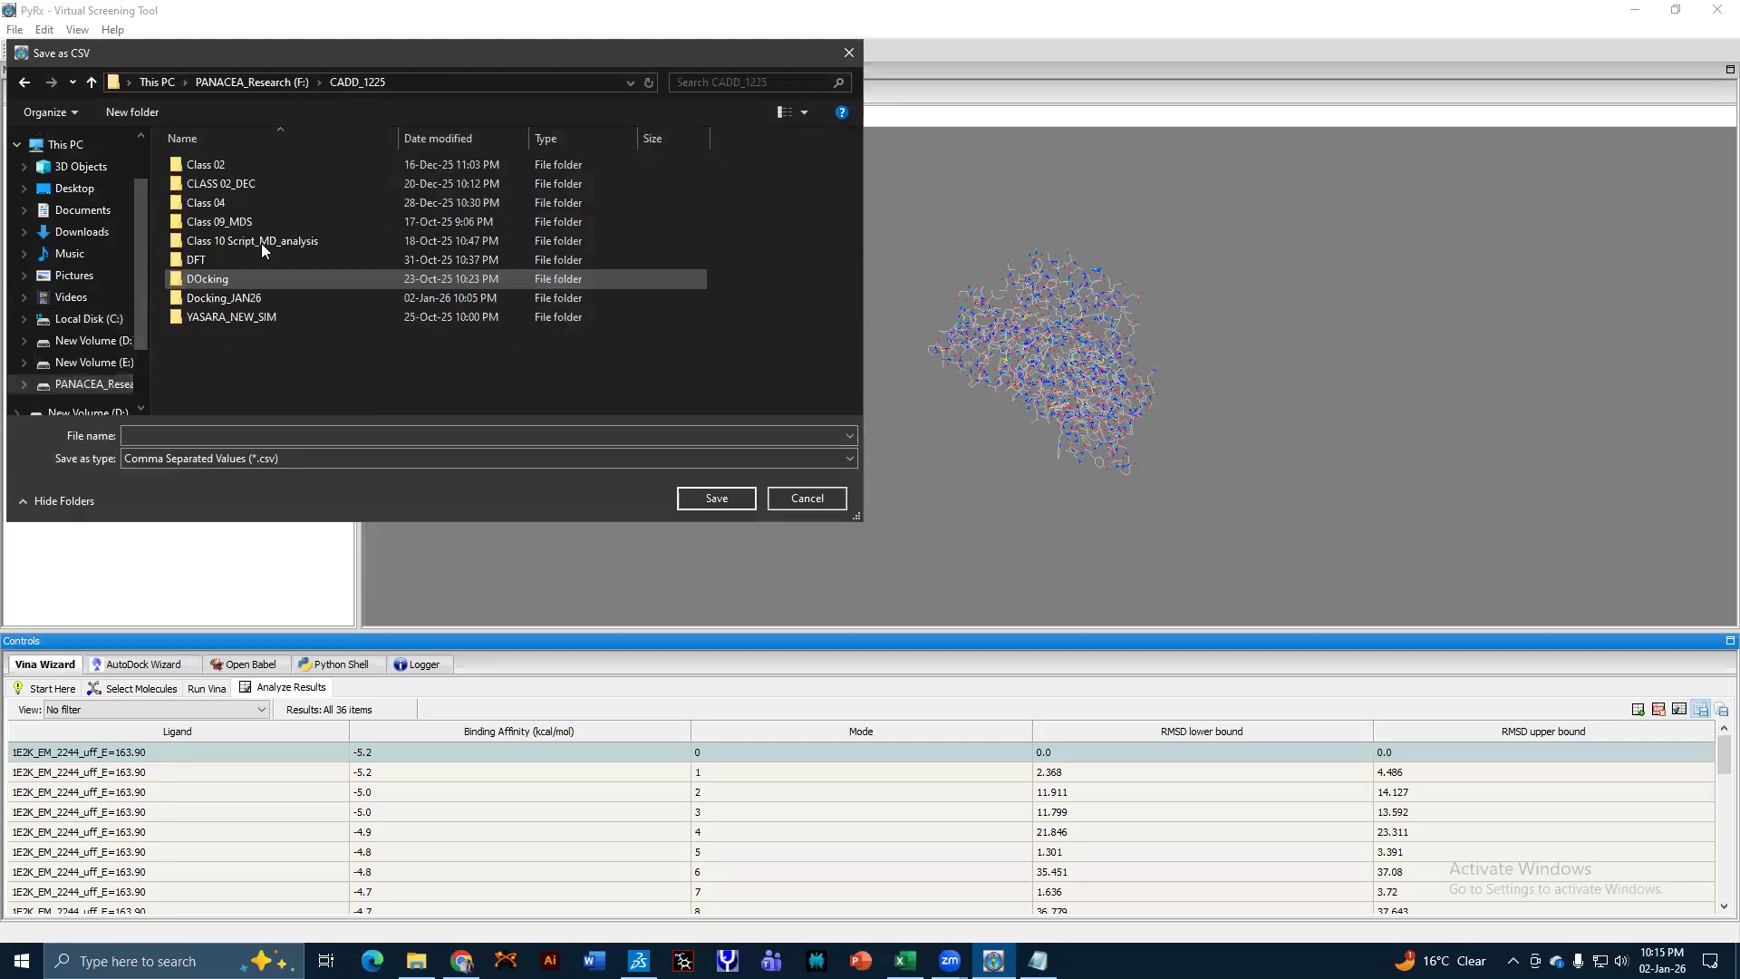
{"action": "double_click", "coordinate": [263, 293]}
{"action": "left_click", "coordinate": [189, 436]}
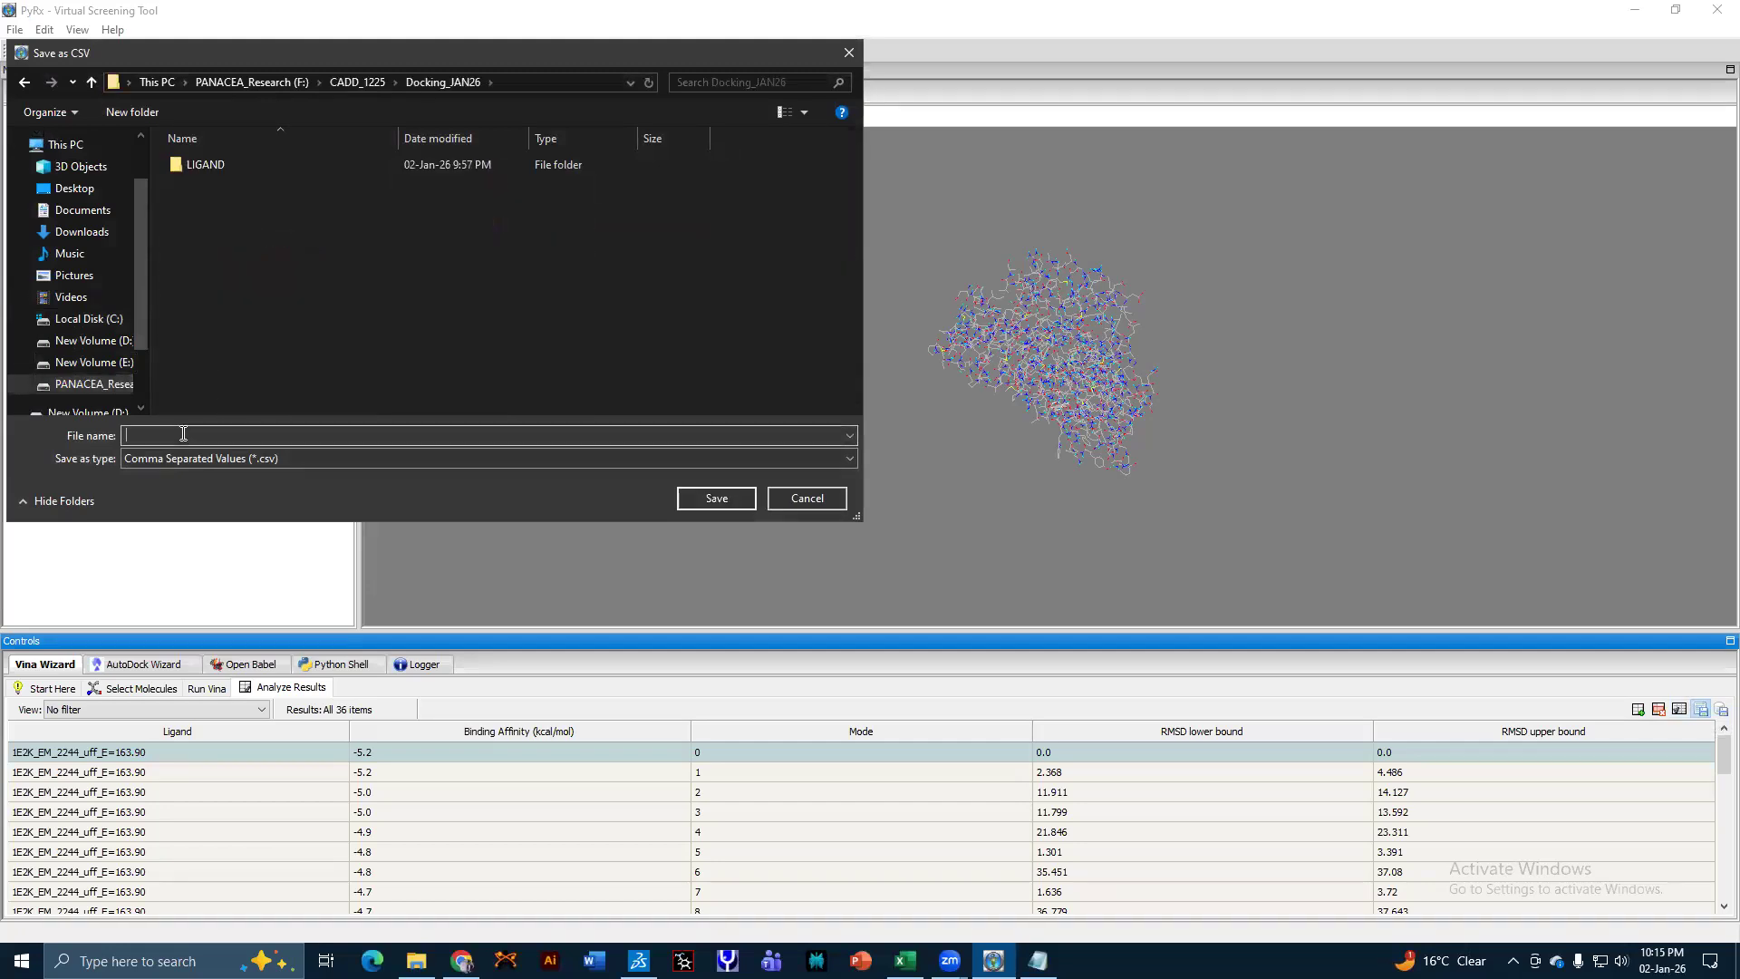
{"action": "type", "text": "Sco"}
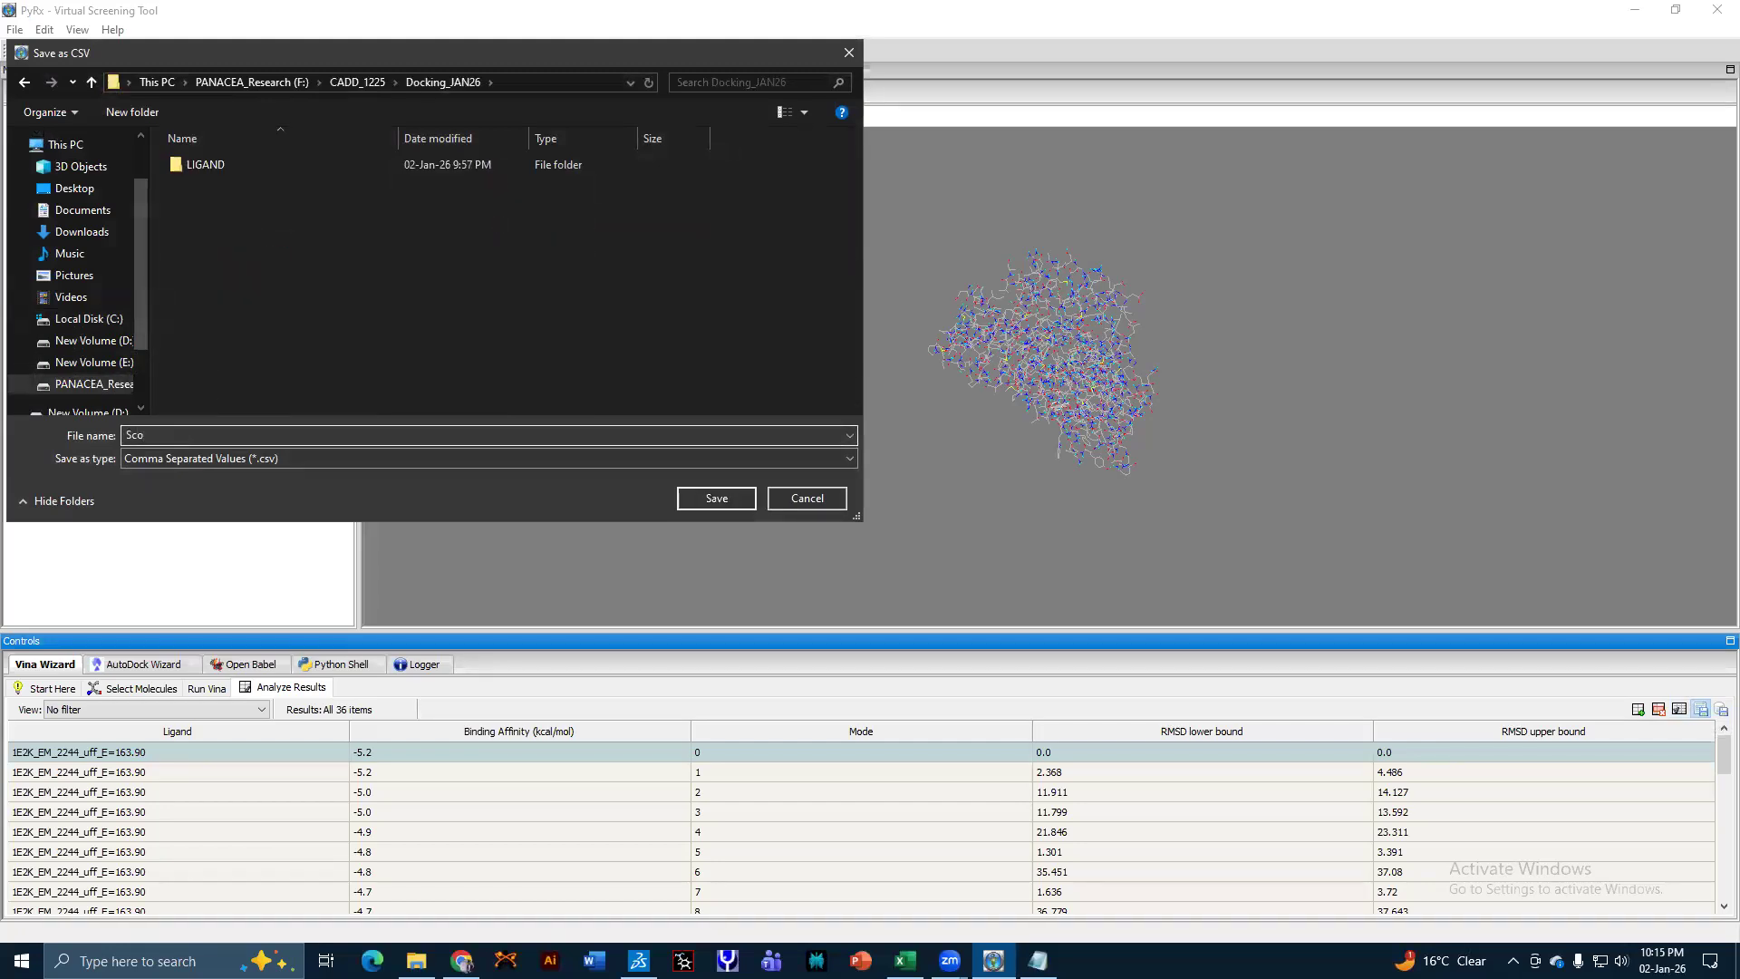
{"action": "type", "text": "Docking"}
{"action": "key", "text": "Return"}
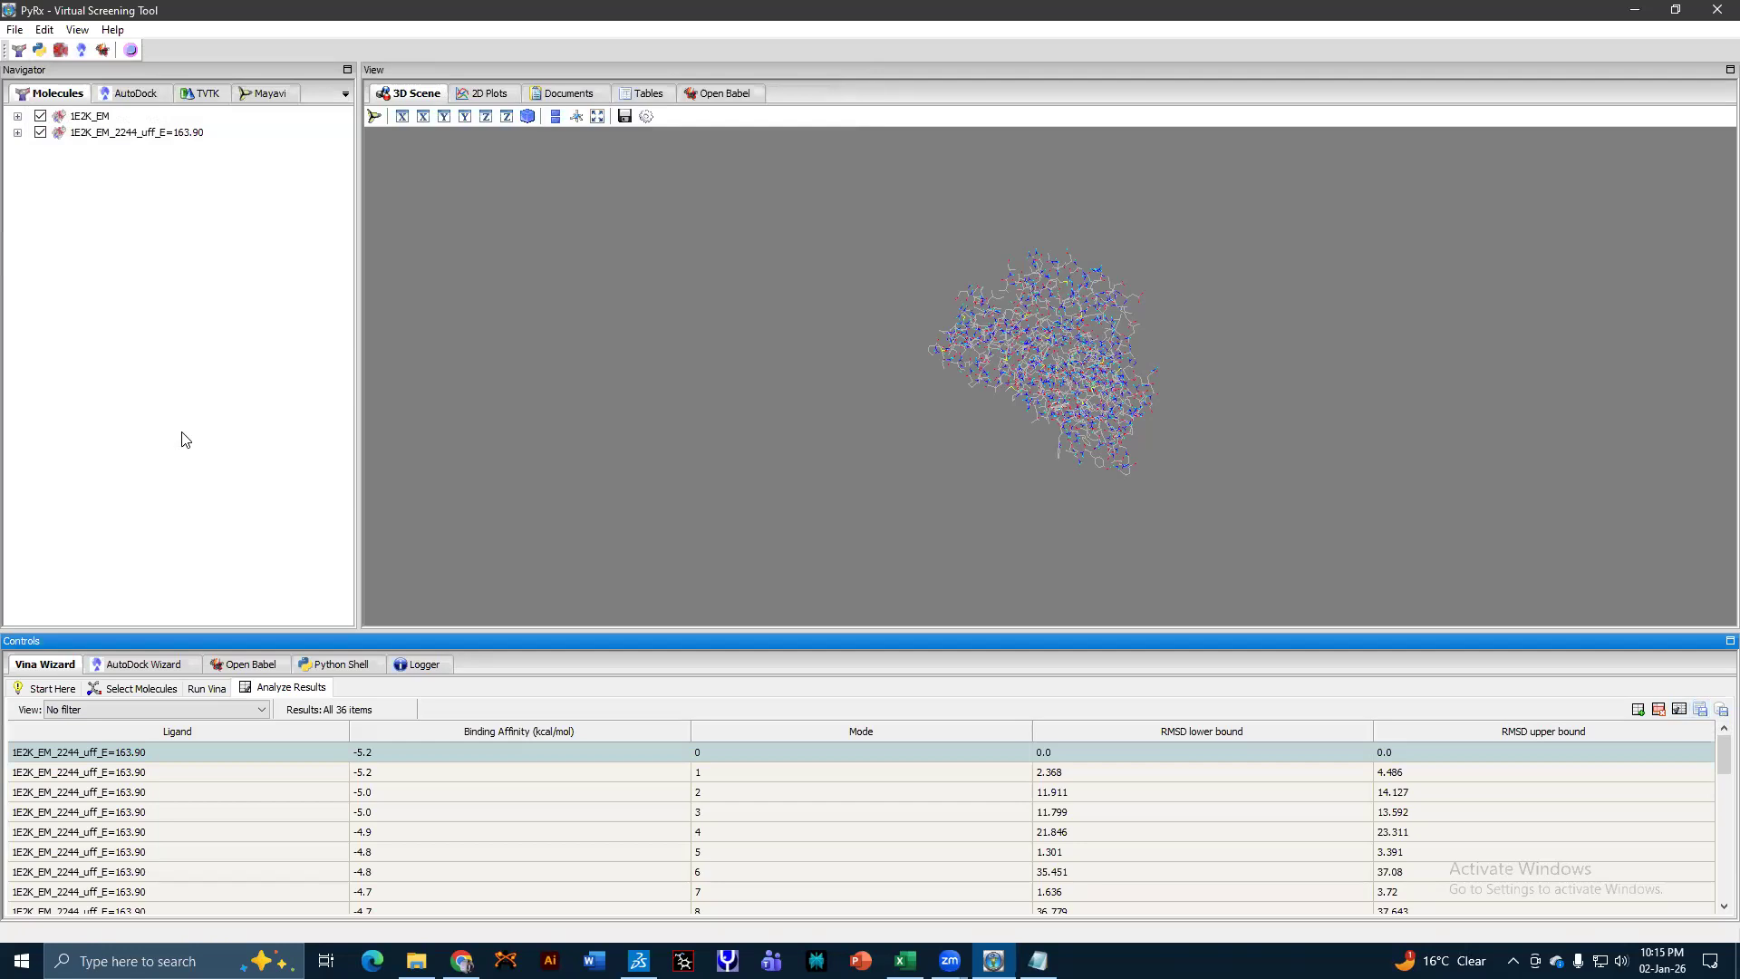
Examine the docked pose of ligand 2244 in the protein and display the mode 0 pose of ligand 5280343.
{"action": "scroll", "coordinate": [1093, 417], "scroll_direction": "up", "scroll_amount": 5}
{"action": "scroll", "coordinate": [1106, 433], "scroll_direction": "up", "scroll_amount": 4}
{"action": "scroll", "coordinate": [1104, 526], "scroll_direction": "up", "scroll_amount": 3}
{"action": "scroll", "coordinate": [1139, 488], "scroll_direction": "up", "scroll_amount": 2}
{"action": "scroll", "coordinate": [1205, 444], "scroll_direction": "up", "scroll_amount": 2}
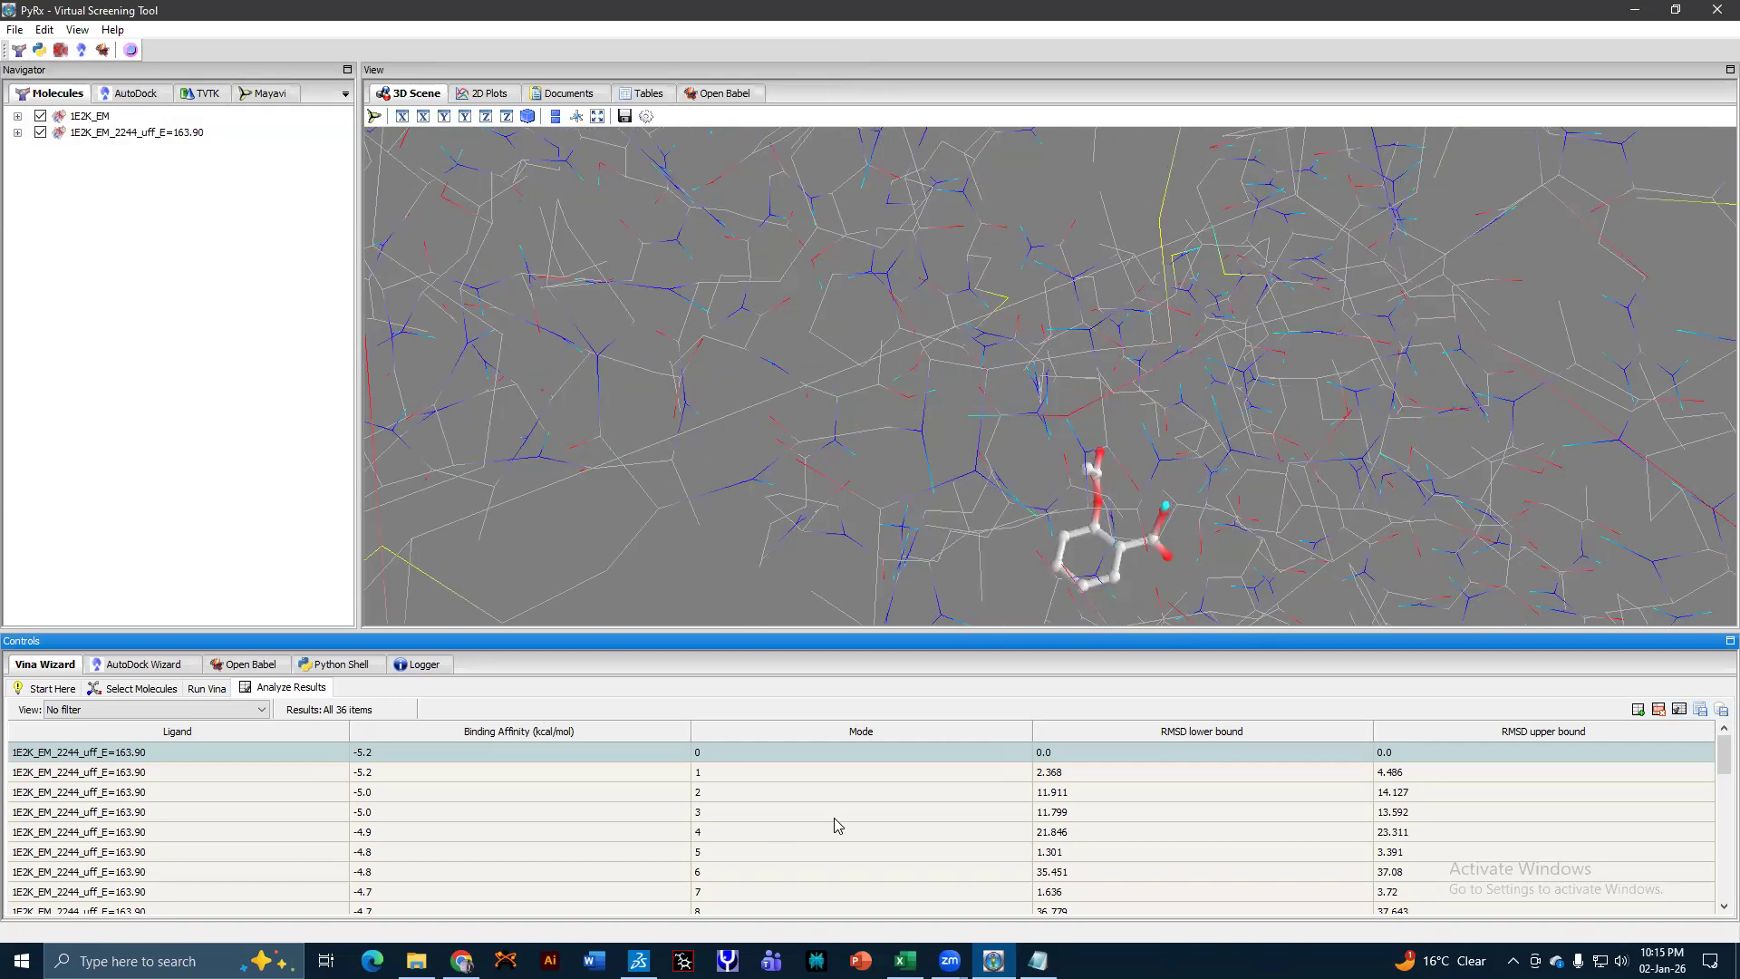
{"action": "scroll", "coordinate": [826, 839], "scroll_direction": "down", "scroll_amount": 3}
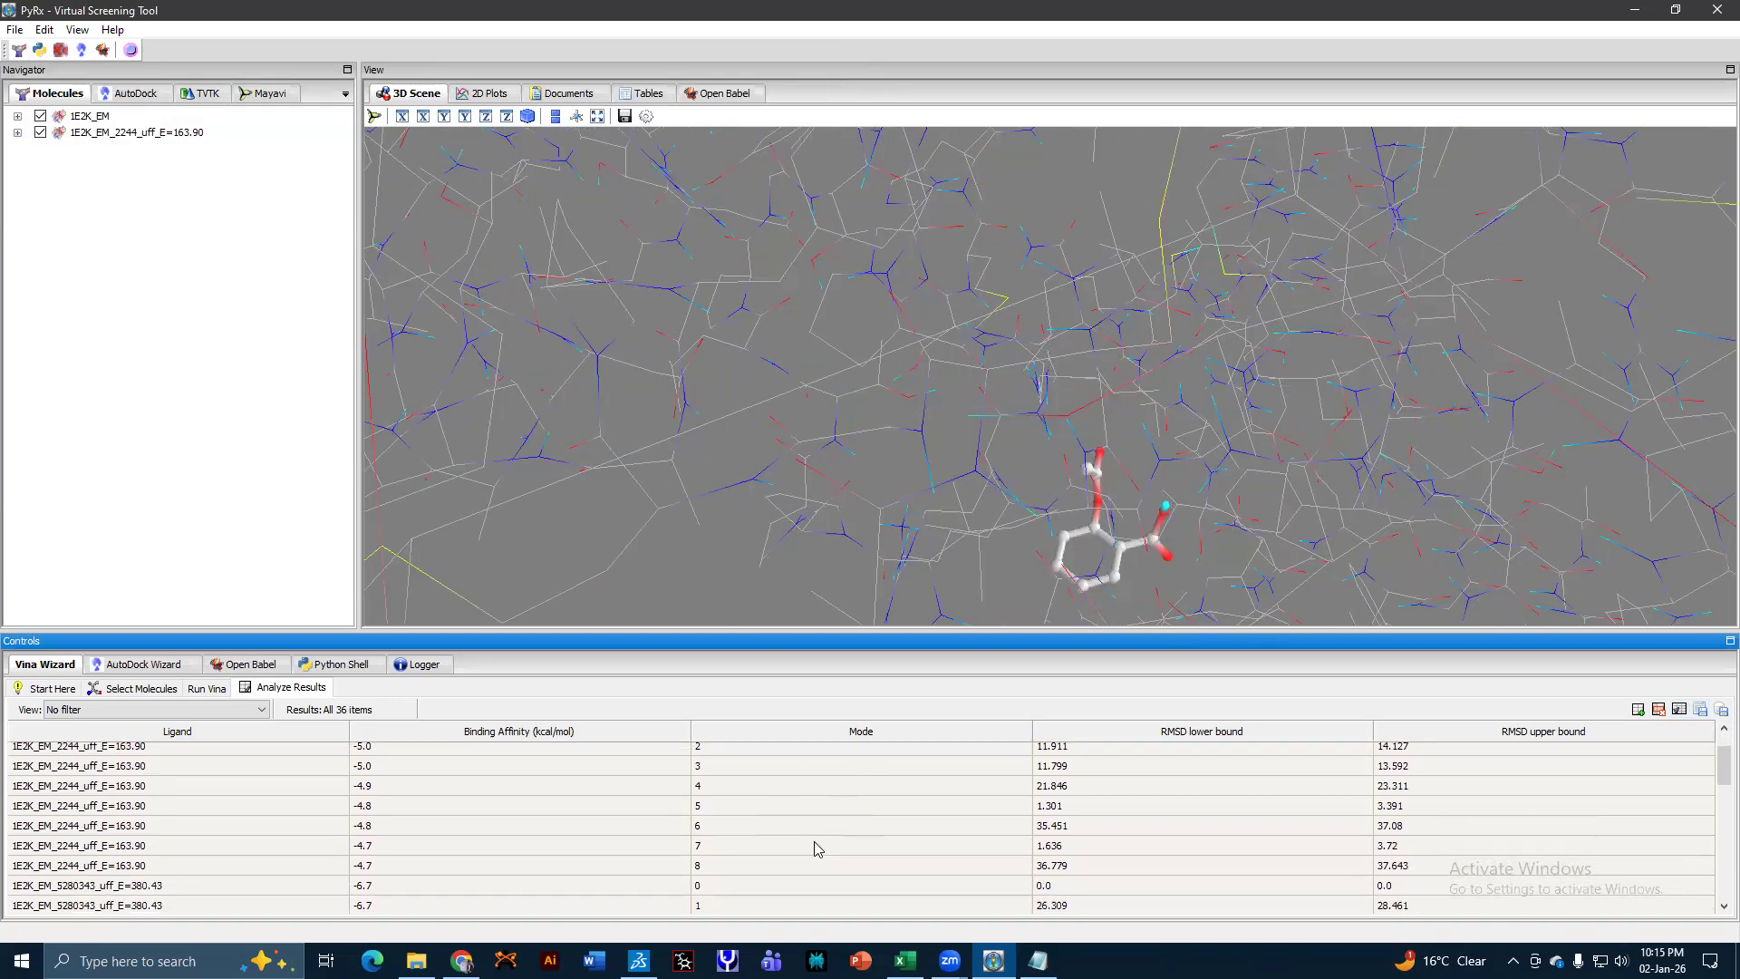
{"action": "left_click", "coordinate": [470, 889]}
{"action": "scroll", "coordinate": [1057, 489], "scroll_direction": "up", "scroll_amount": 5}
{"action": "scroll", "coordinate": [1062, 524], "scroll_direction": "up", "scroll_amount": 2}
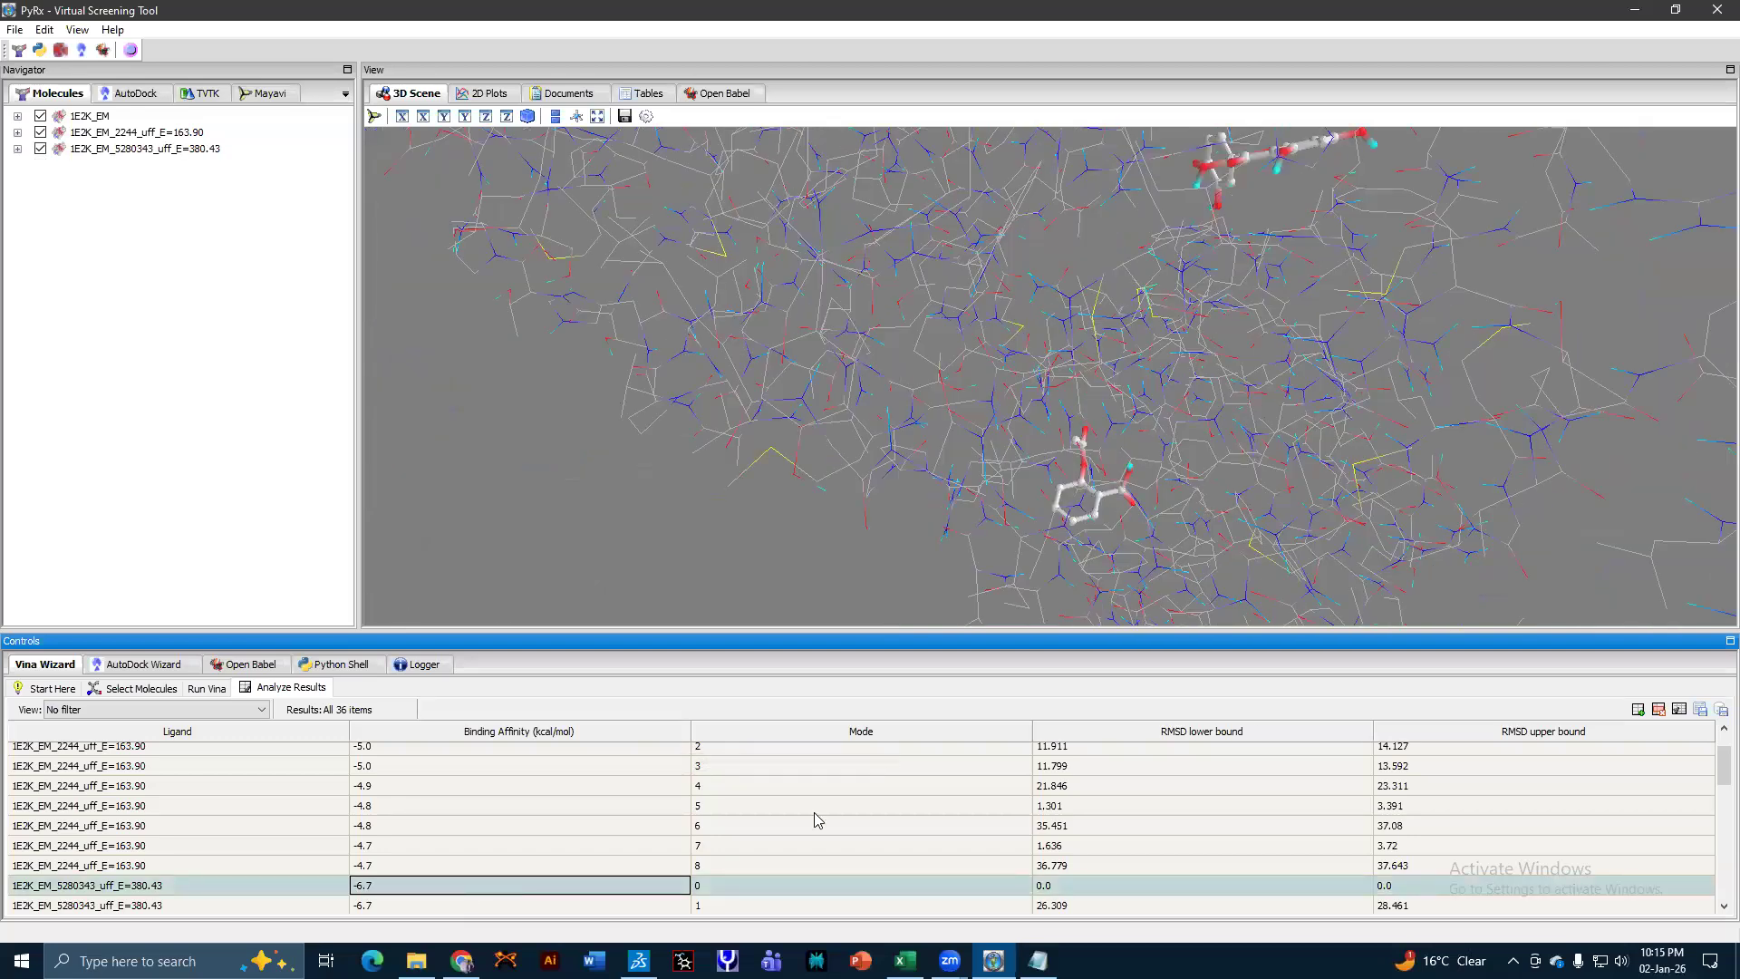
Display the mode 0 docked pose of ligand 71226662 in the 3D scene with the other poses.
{"action": "scroll", "coordinate": [730, 870], "scroll_direction": "down", "scroll_amount": 2}
{"action": "scroll", "coordinate": [715, 856], "scroll_direction": "down", "scroll_amount": 2}
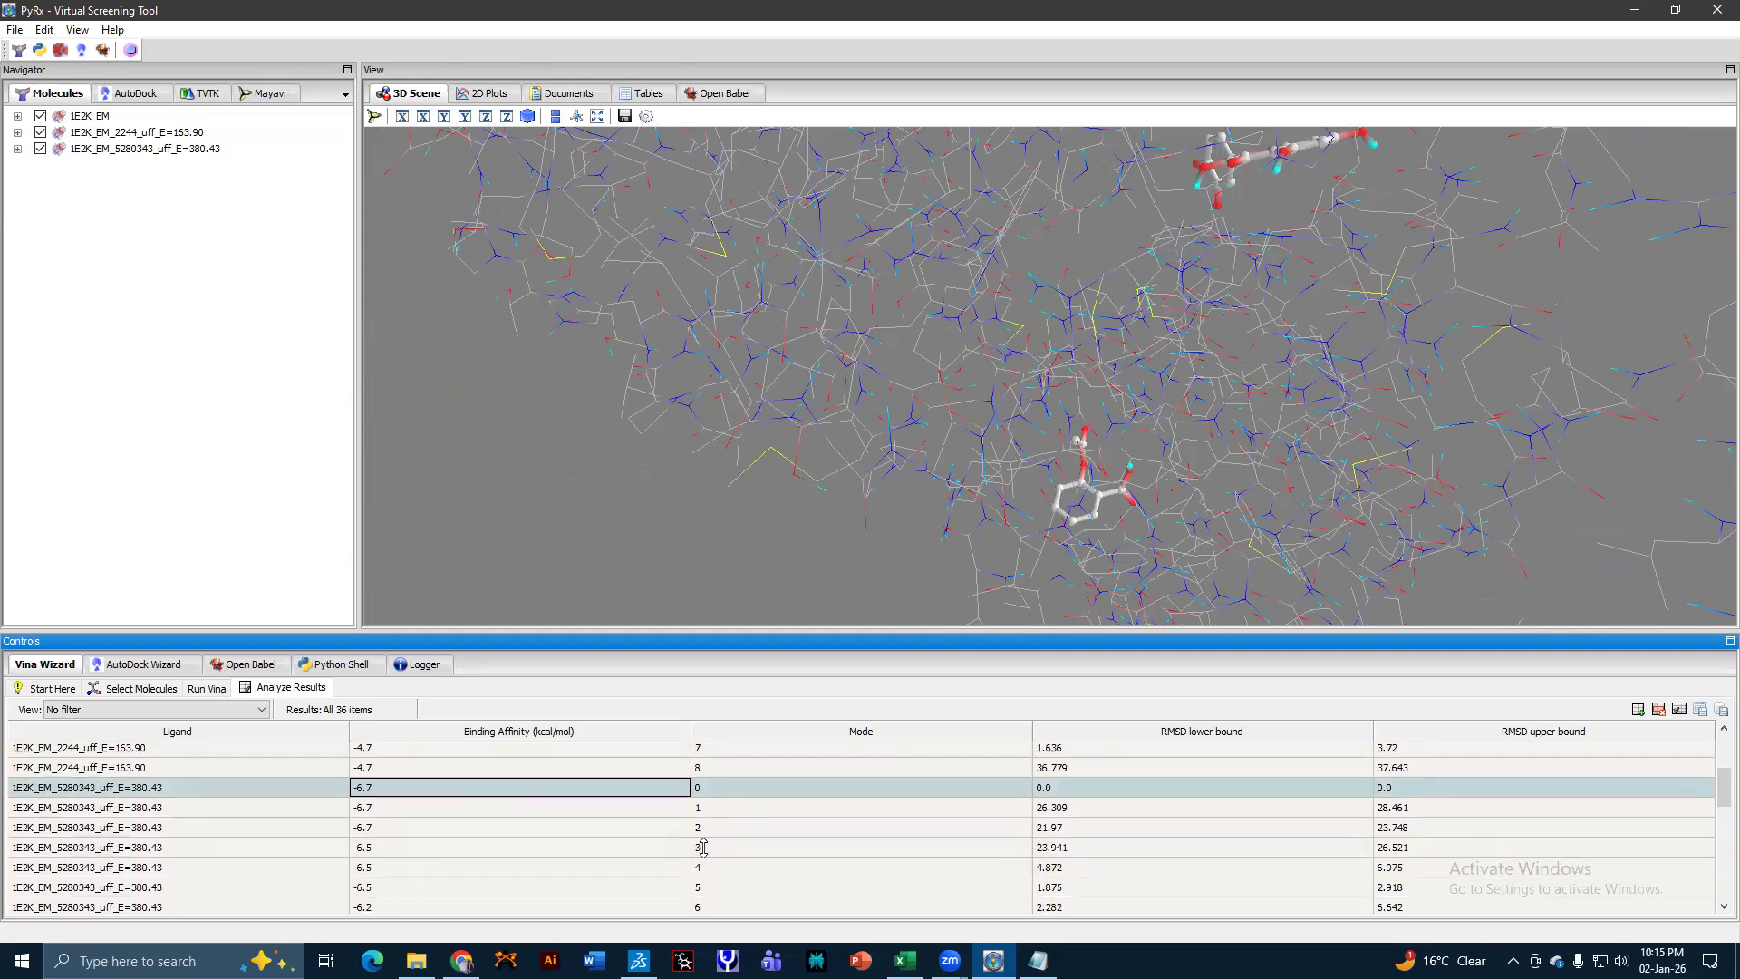
{"action": "scroll", "coordinate": [701, 859], "scroll_direction": "down", "scroll_amount": 1}
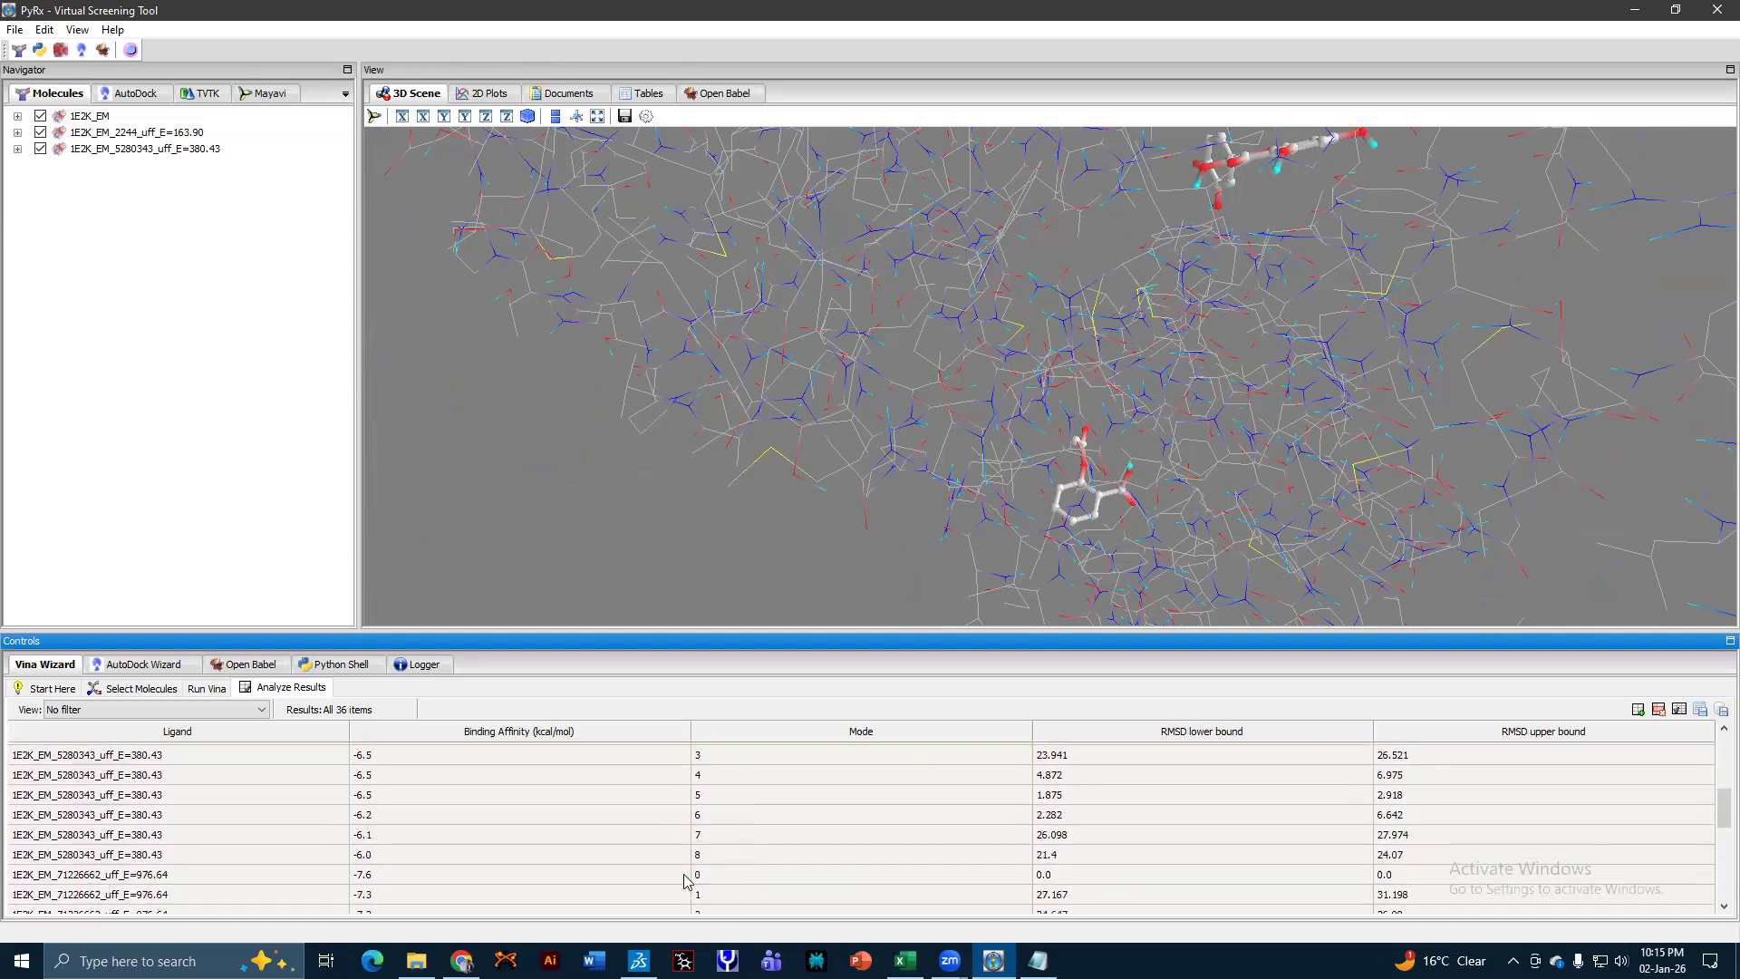
{"action": "left_click", "coordinate": [667, 875]}
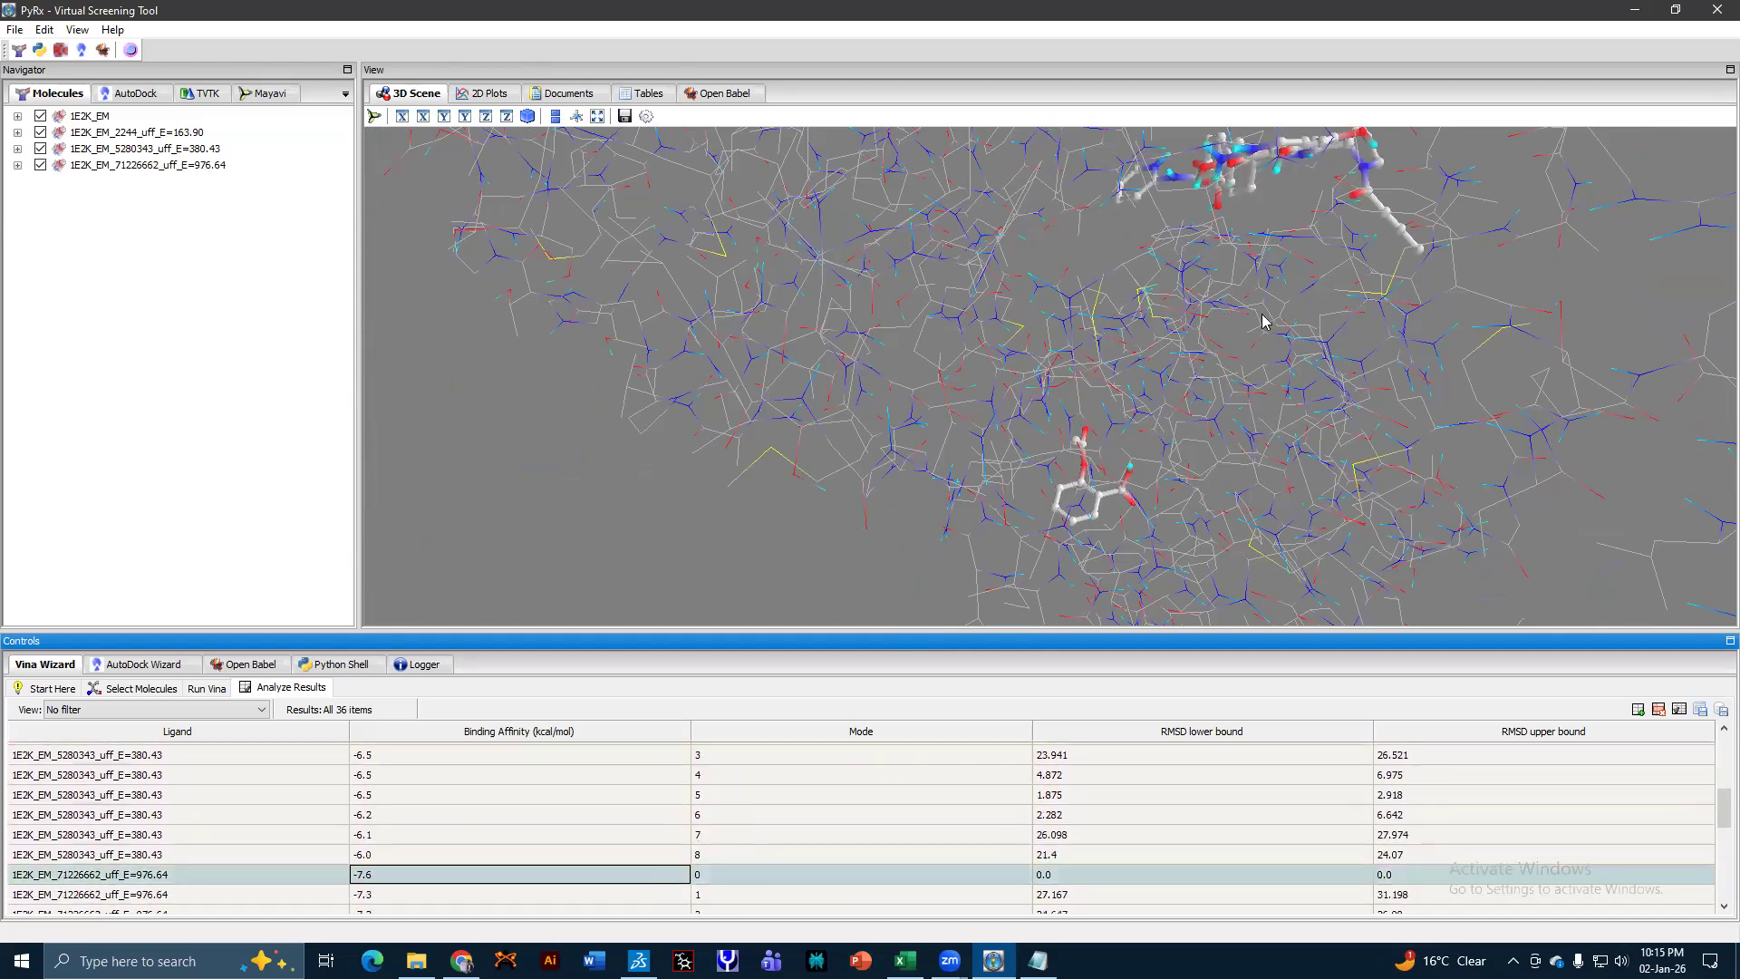
Display the mode 0 docked pose of ligand 73145 in the 3D scene with the other poses.
{"action": "scroll", "coordinate": [821, 857], "scroll_direction": "down", "scroll_amount": 2}
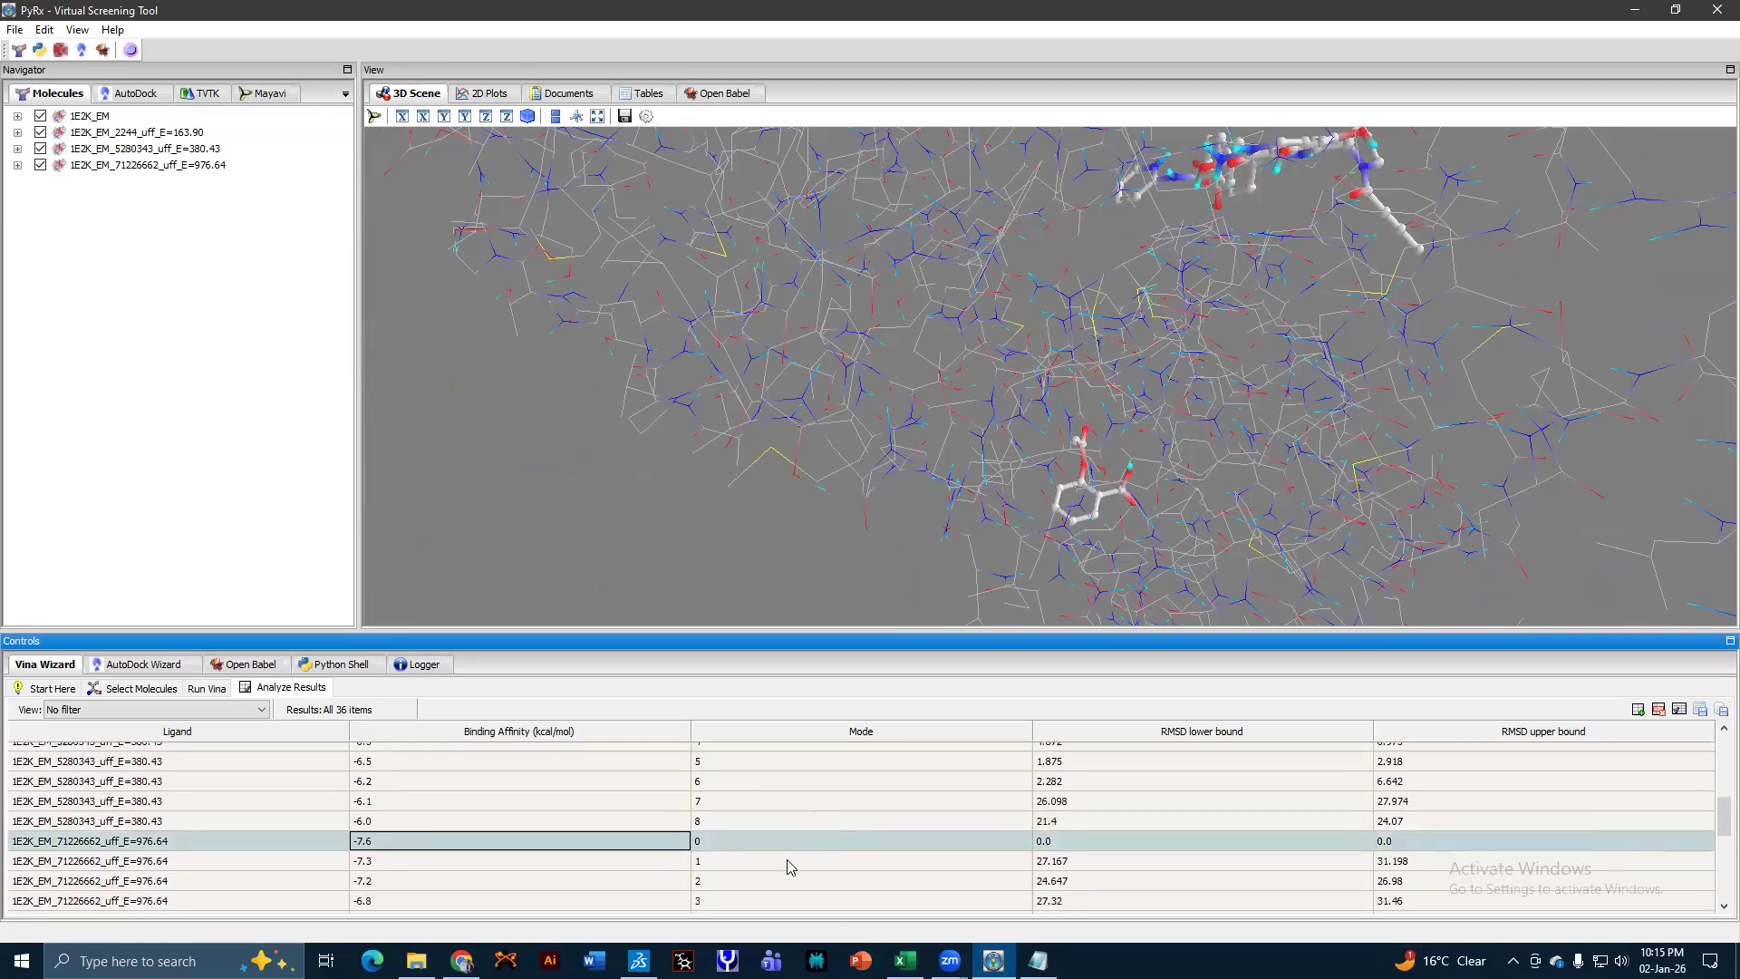
{"action": "scroll", "coordinate": [789, 861], "scroll_direction": "down", "scroll_amount": 2}
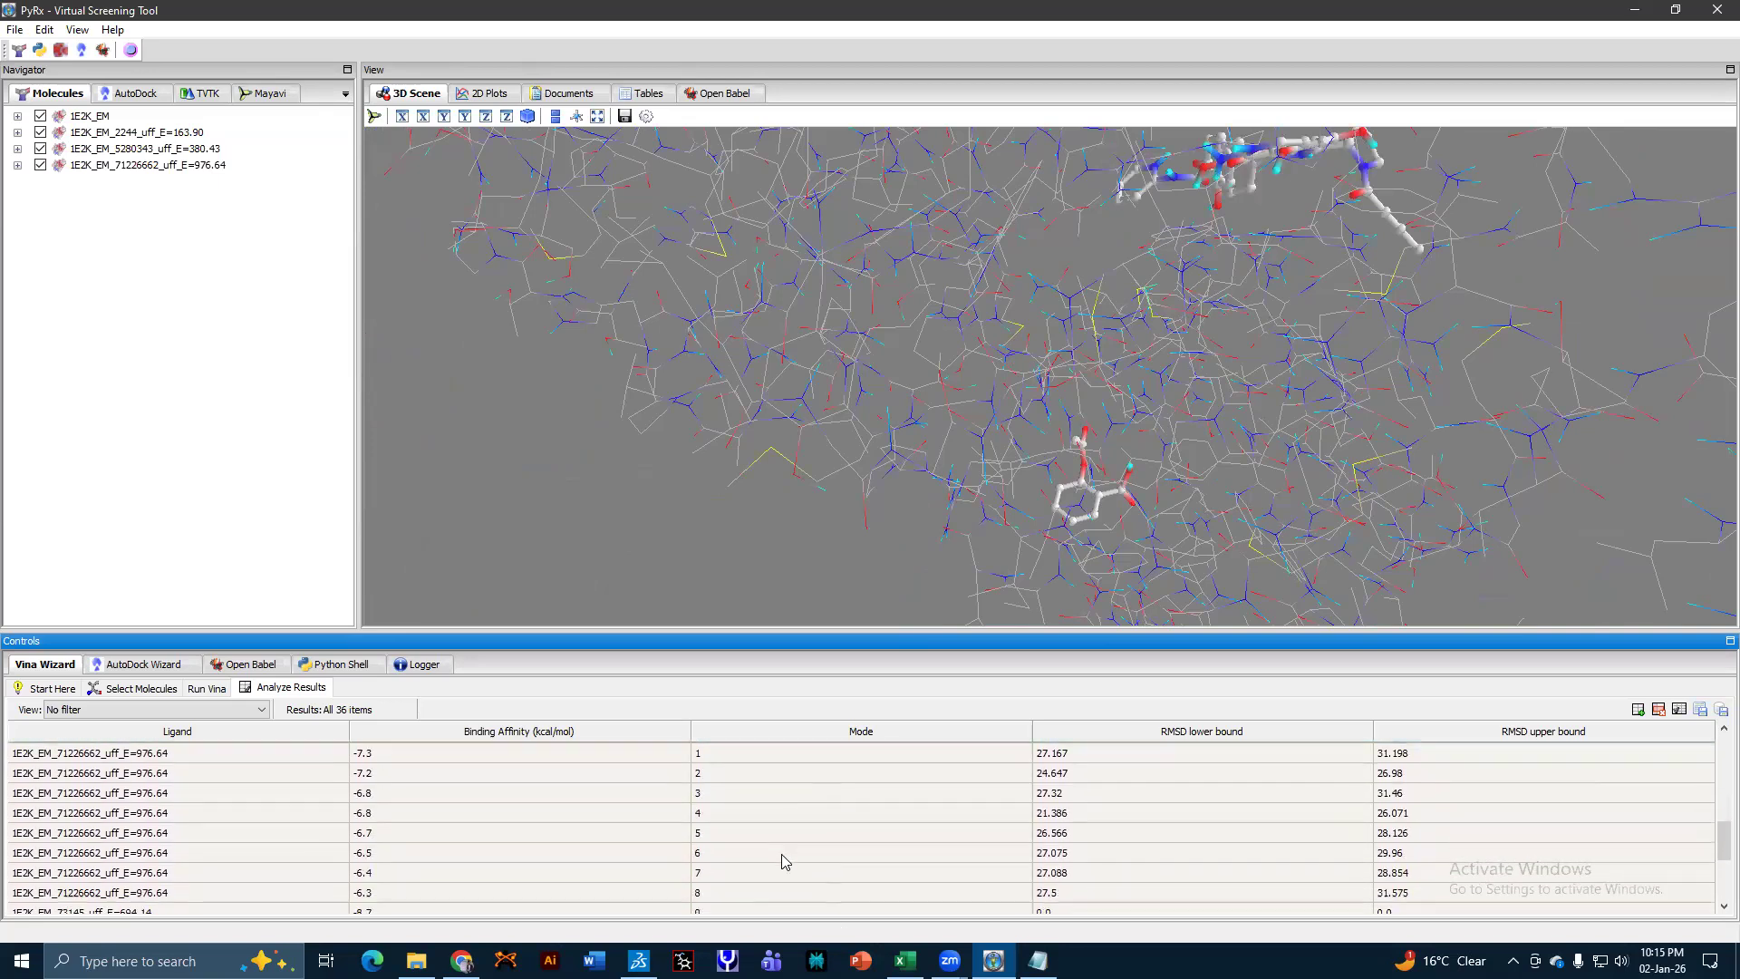
{"action": "left_click", "coordinate": [616, 891]}
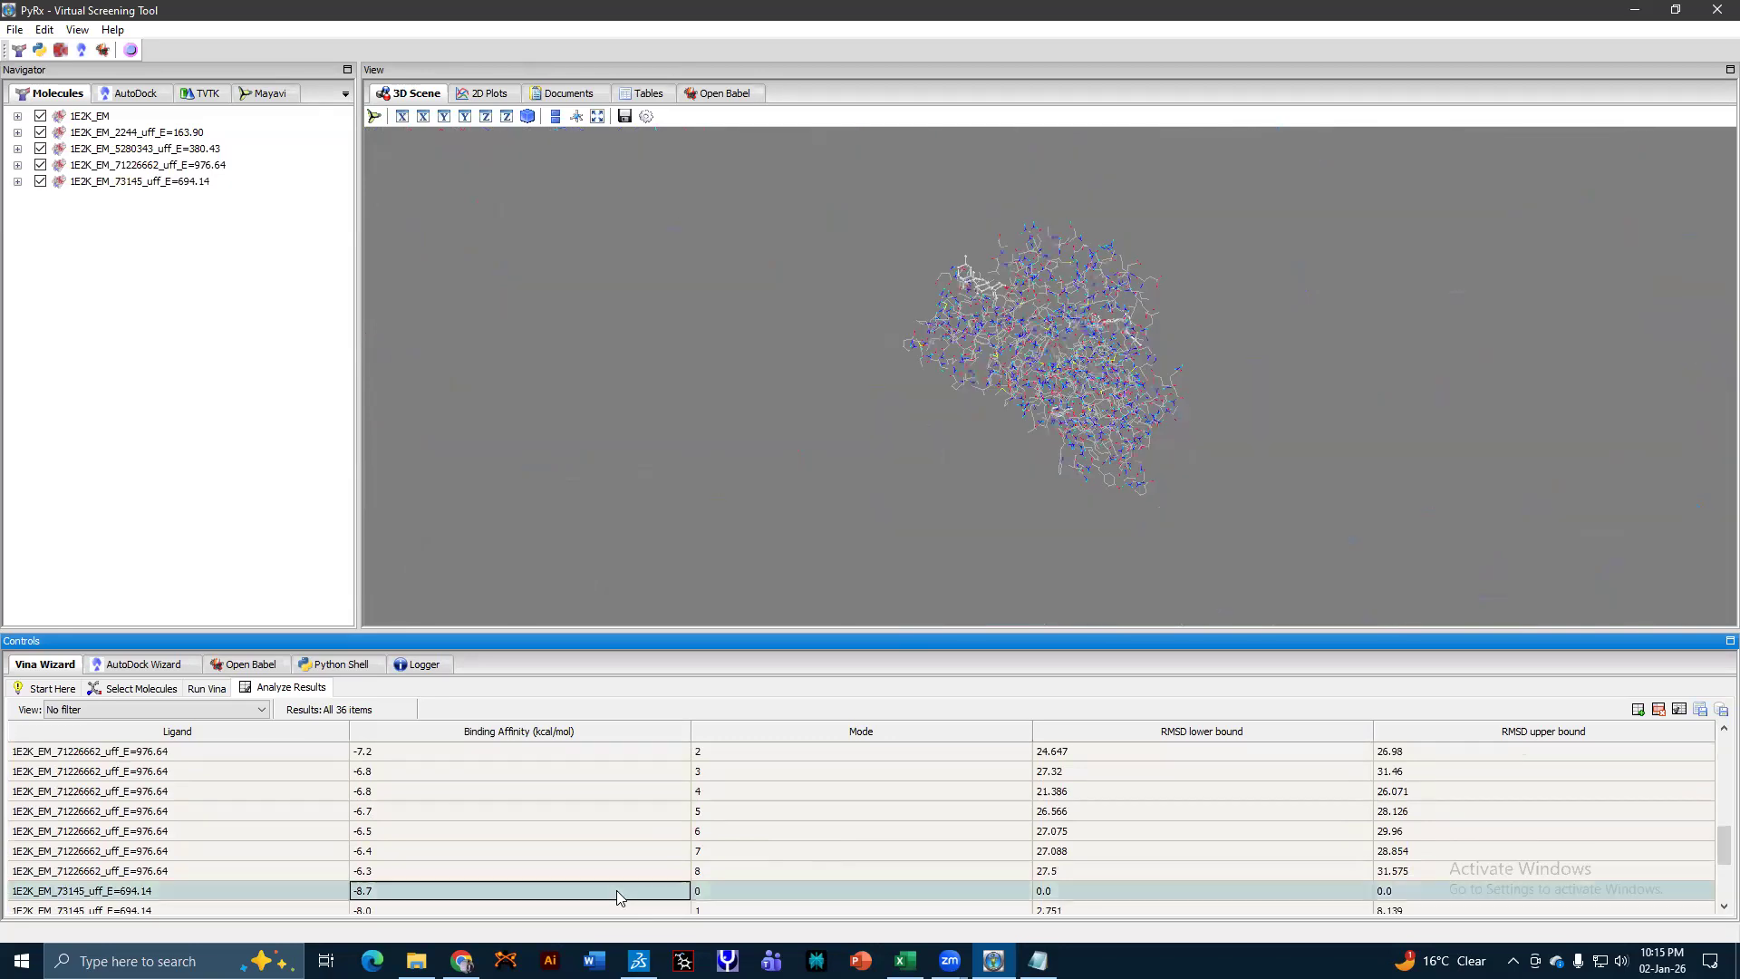
{"action": "scroll", "coordinate": [963, 323], "scroll_direction": "up", "scroll_amount": 5}
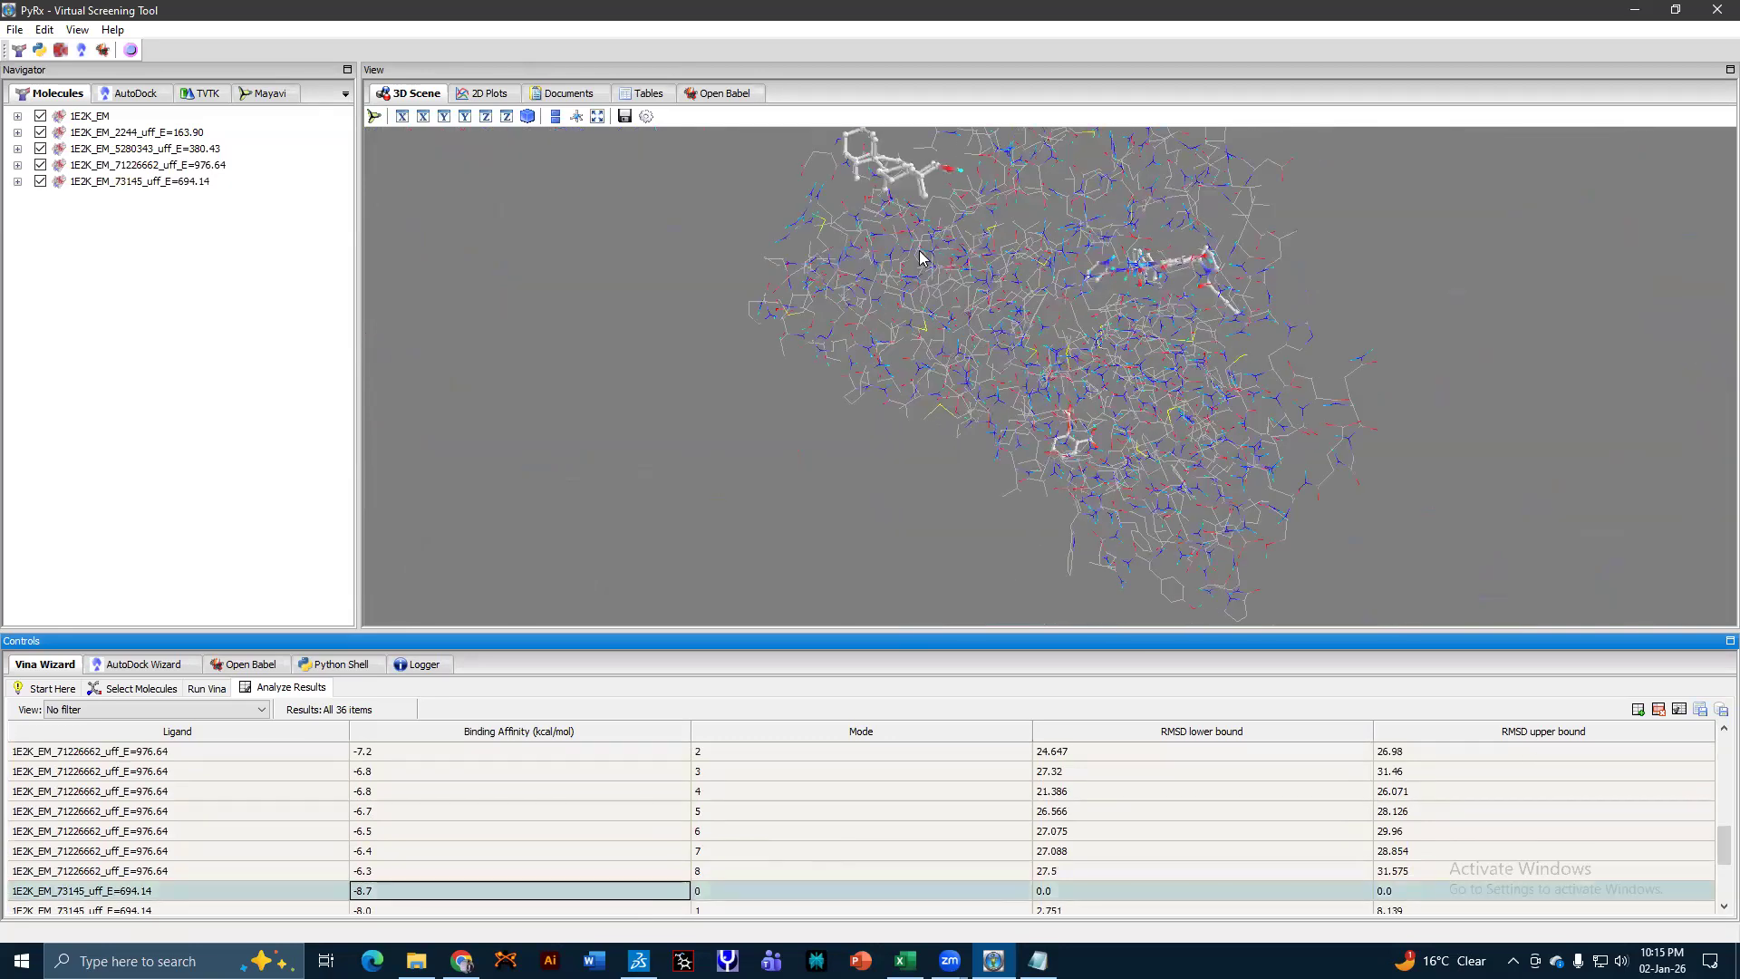
Look through the binding affinities of ligand 73145's modes and examine the docked poses in the protein.
{"action": "scroll", "coordinate": [673, 852], "scroll_direction": "down", "scroll_amount": 3}
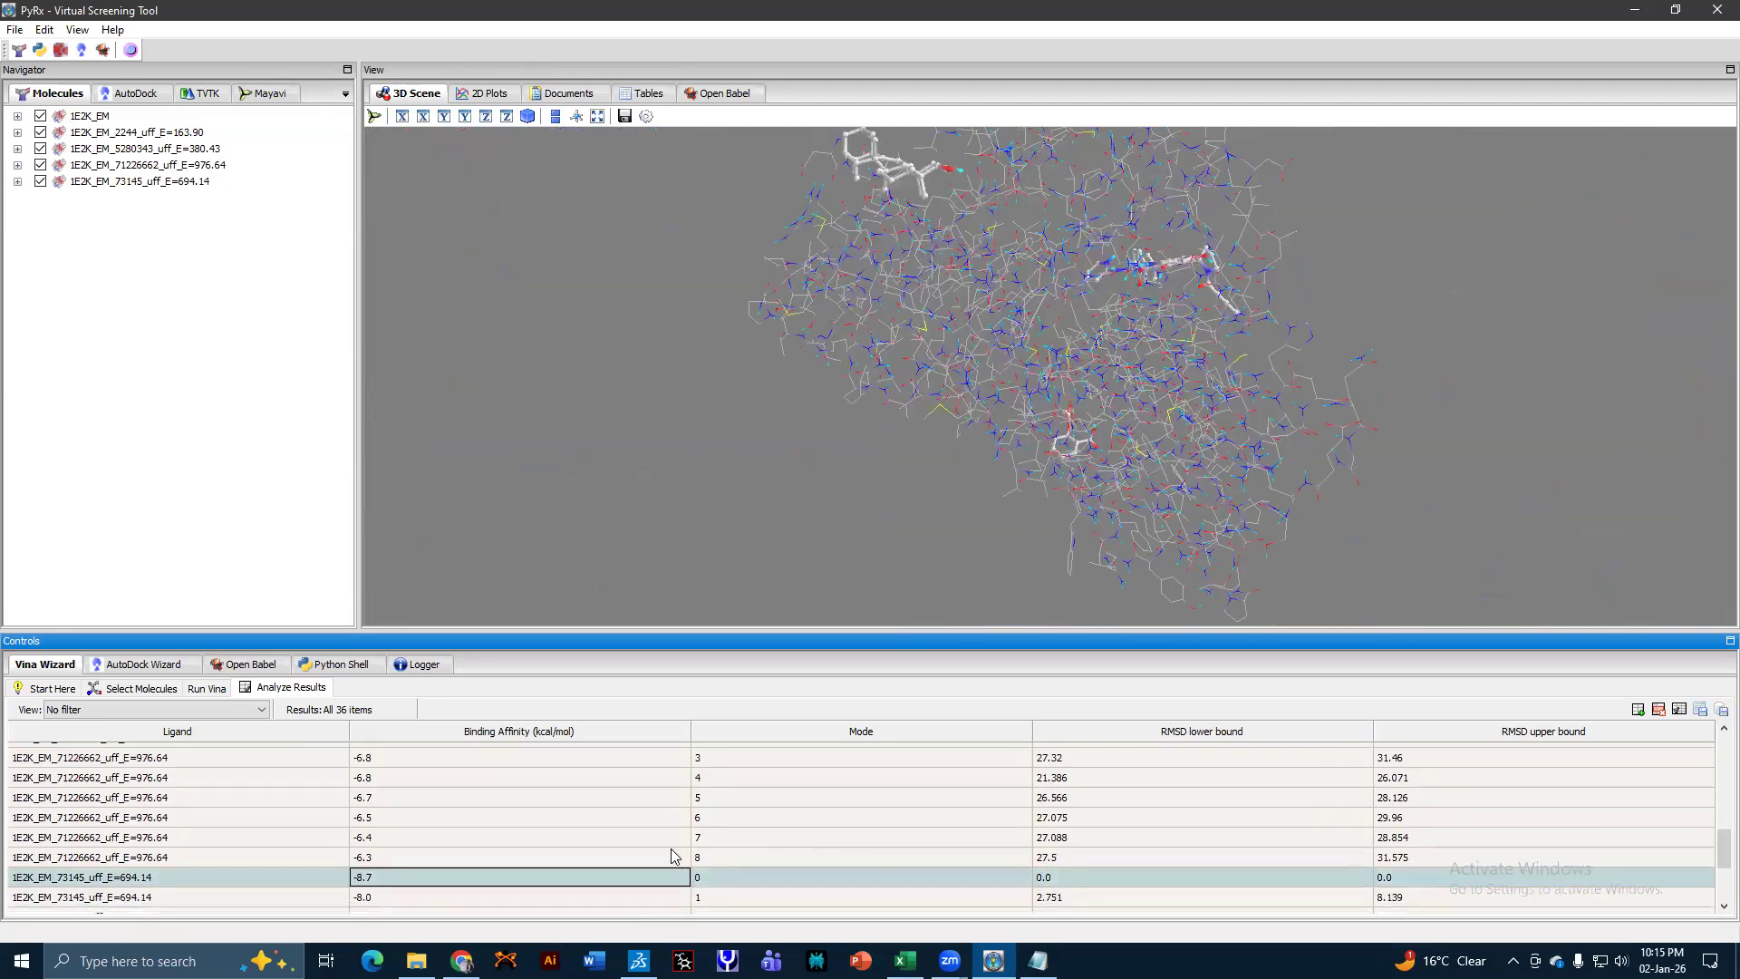
{"action": "scroll", "coordinate": [671, 859], "scroll_direction": "down", "scroll_amount": 4}
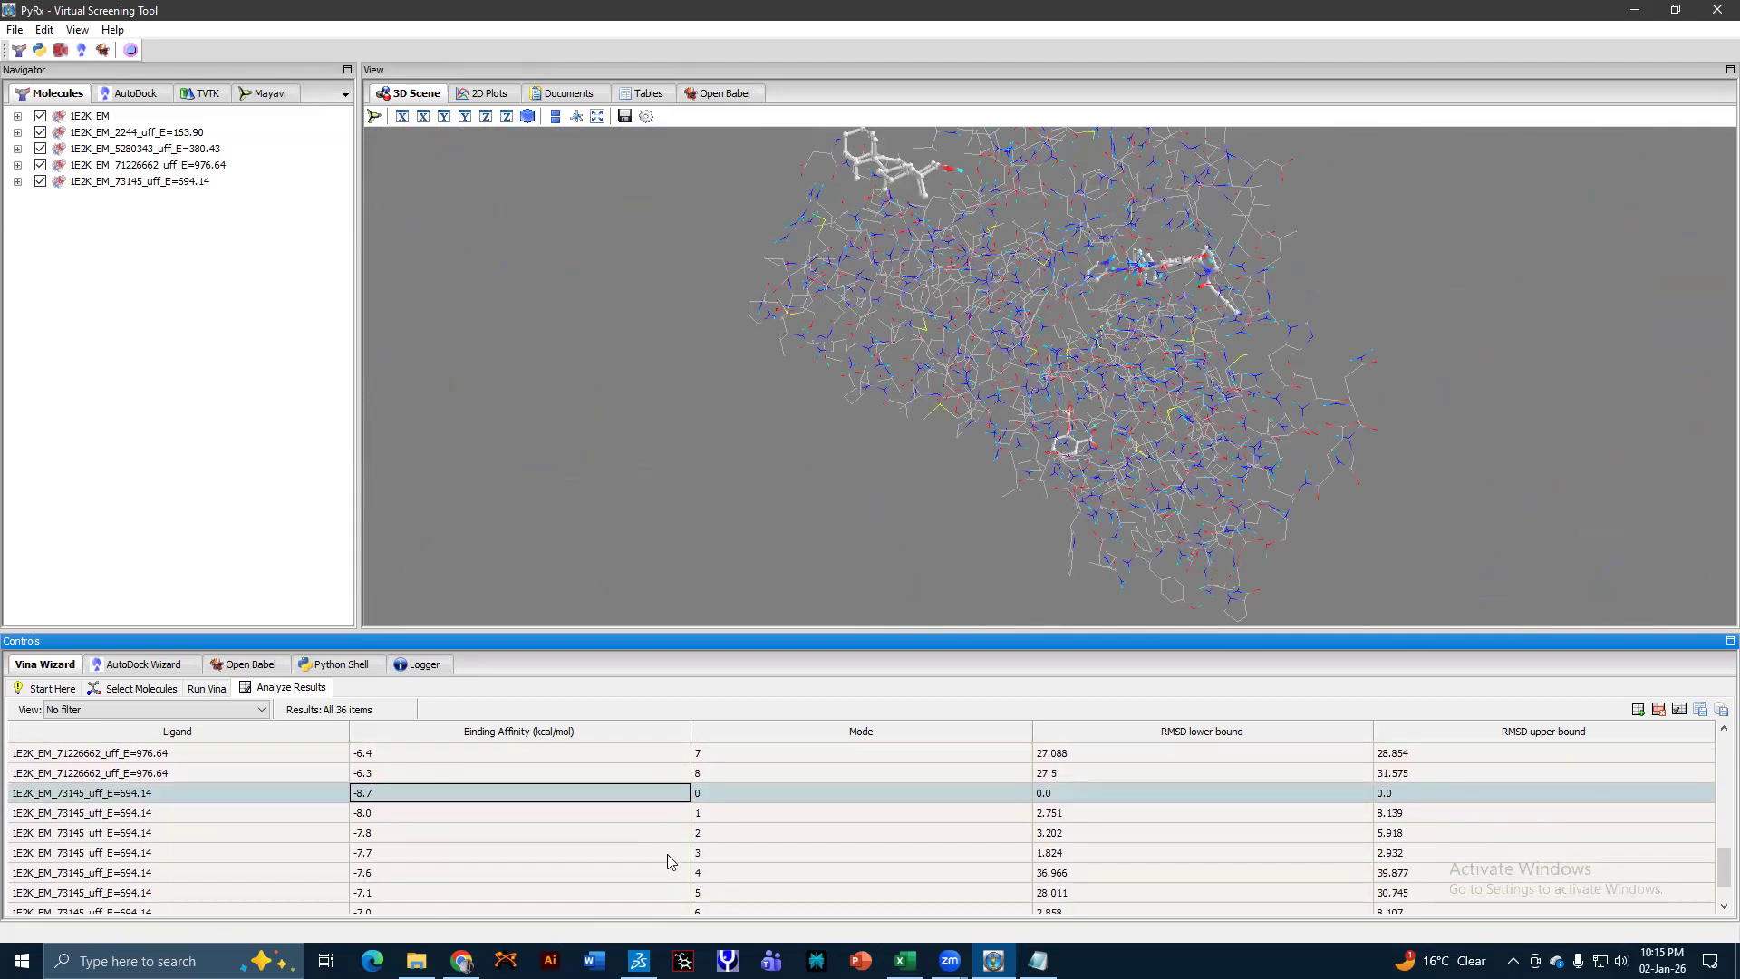
{"action": "scroll", "coordinate": [663, 856], "scroll_direction": "down", "scroll_amount": 1}
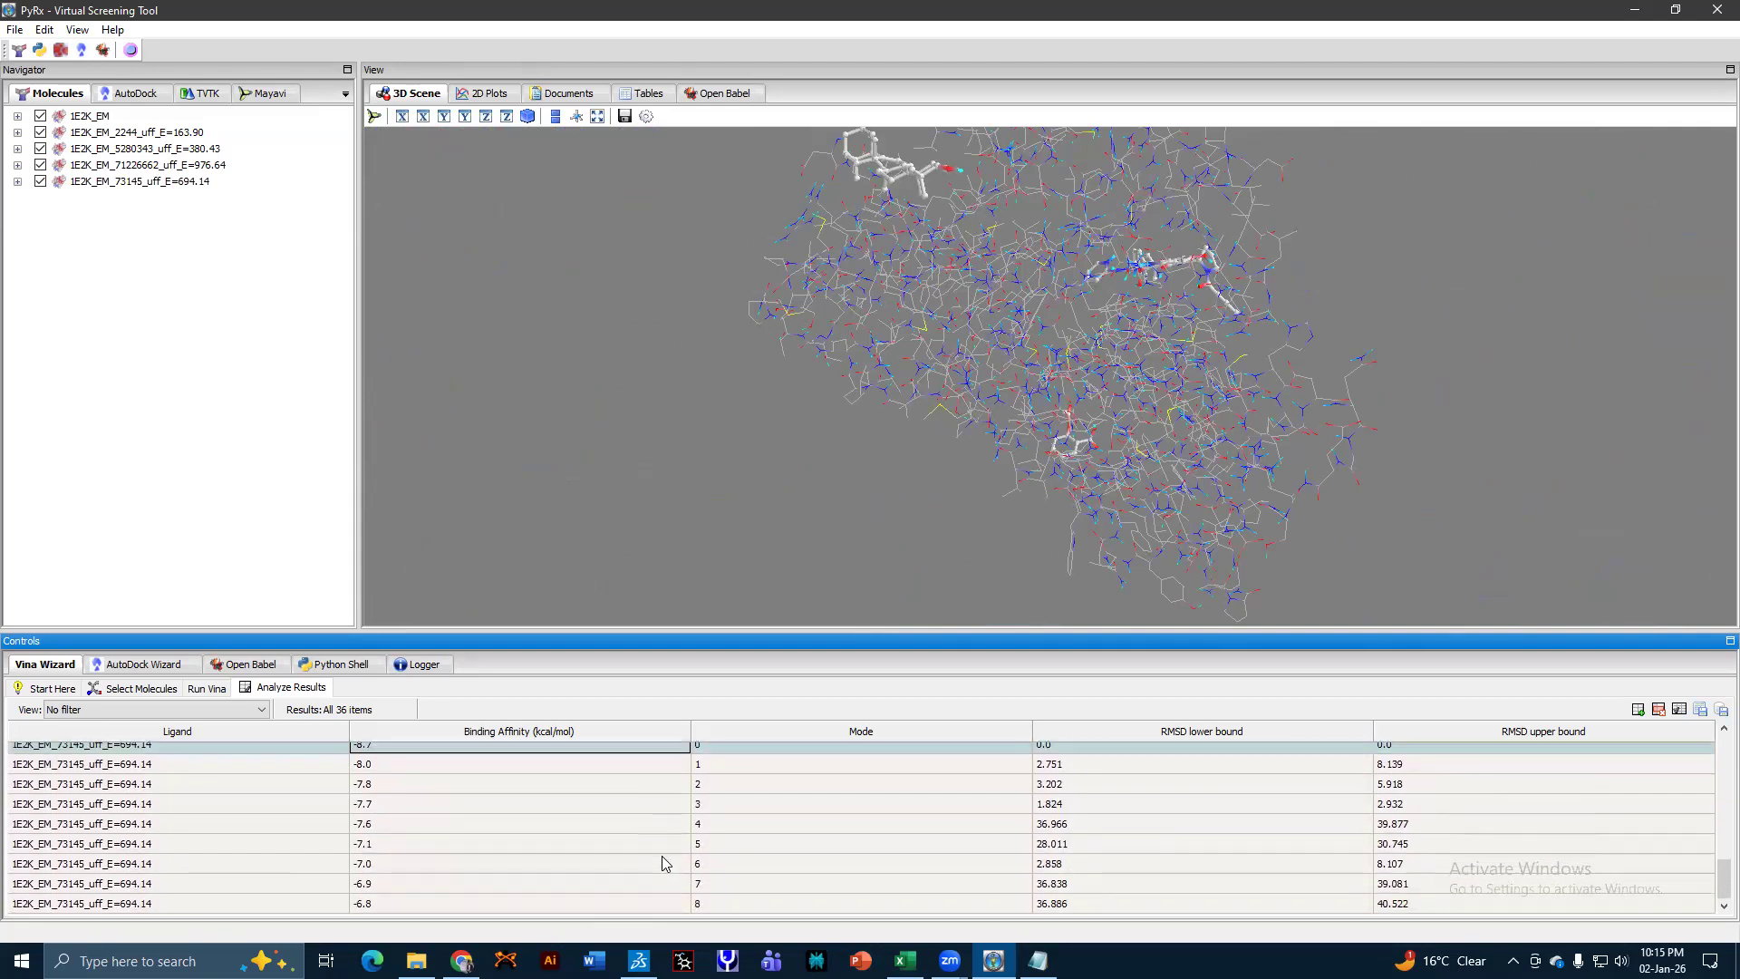
{"action": "scroll", "coordinate": [659, 849], "scroll_direction": "up", "scroll_amount": 5}
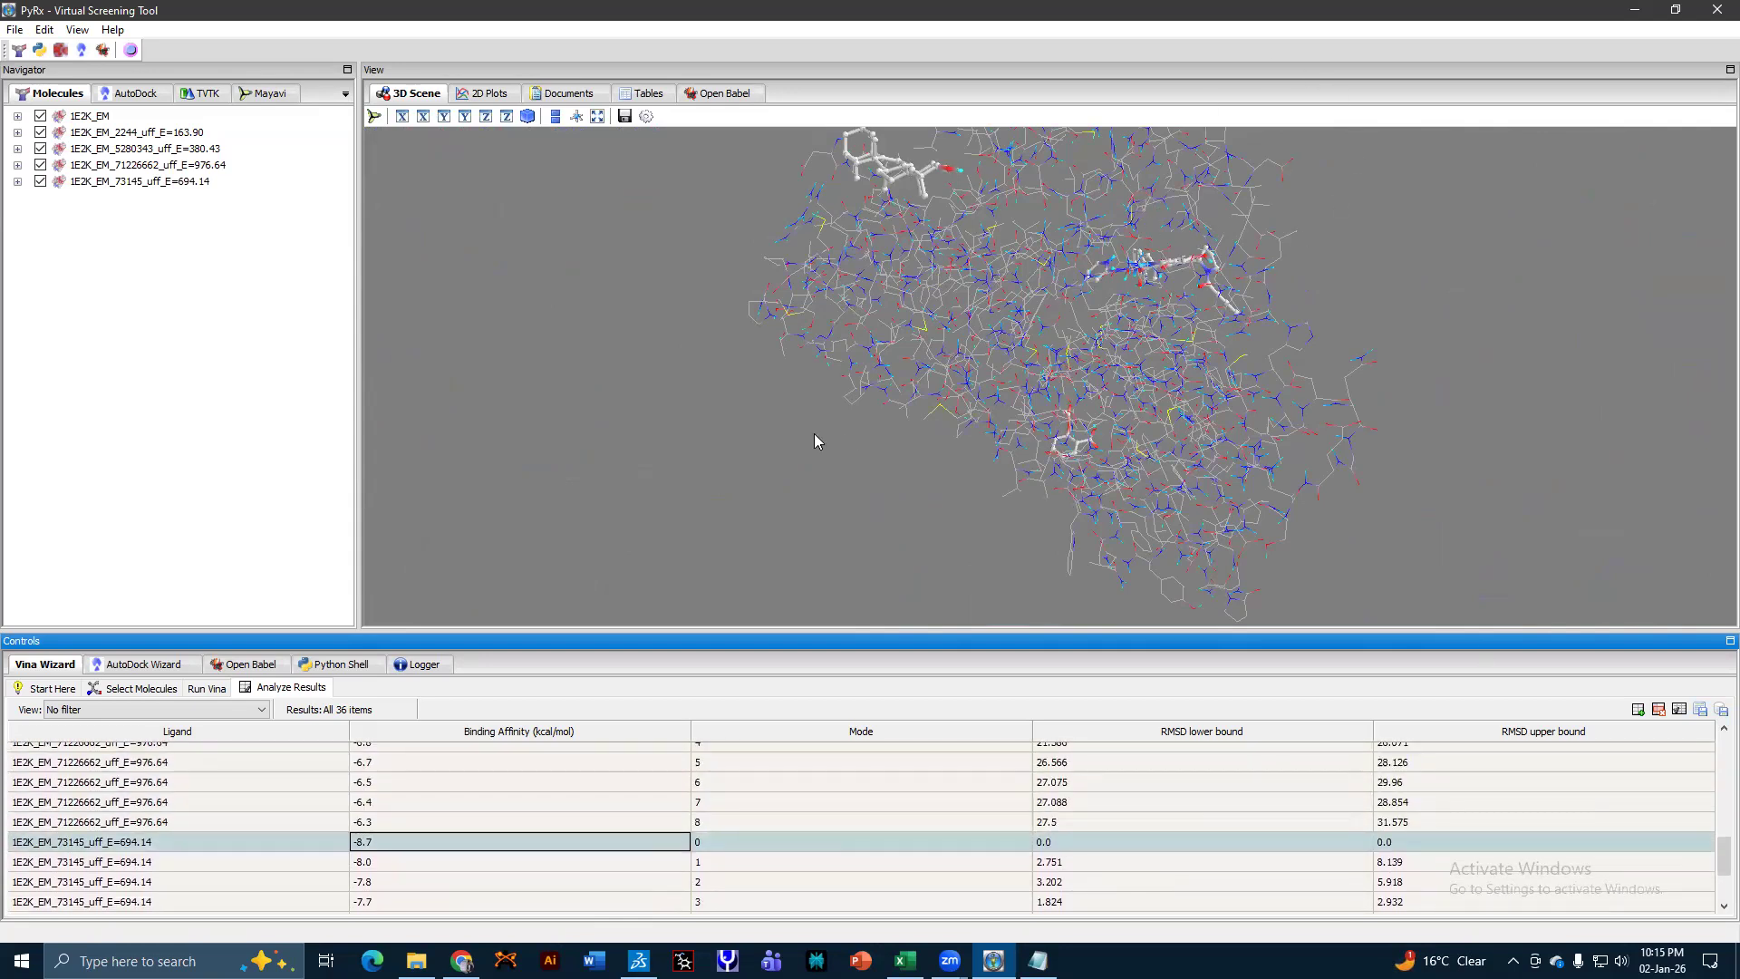
{"action": "scroll", "coordinate": [825, 436], "scroll_direction": "up", "scroll_amount": 3}
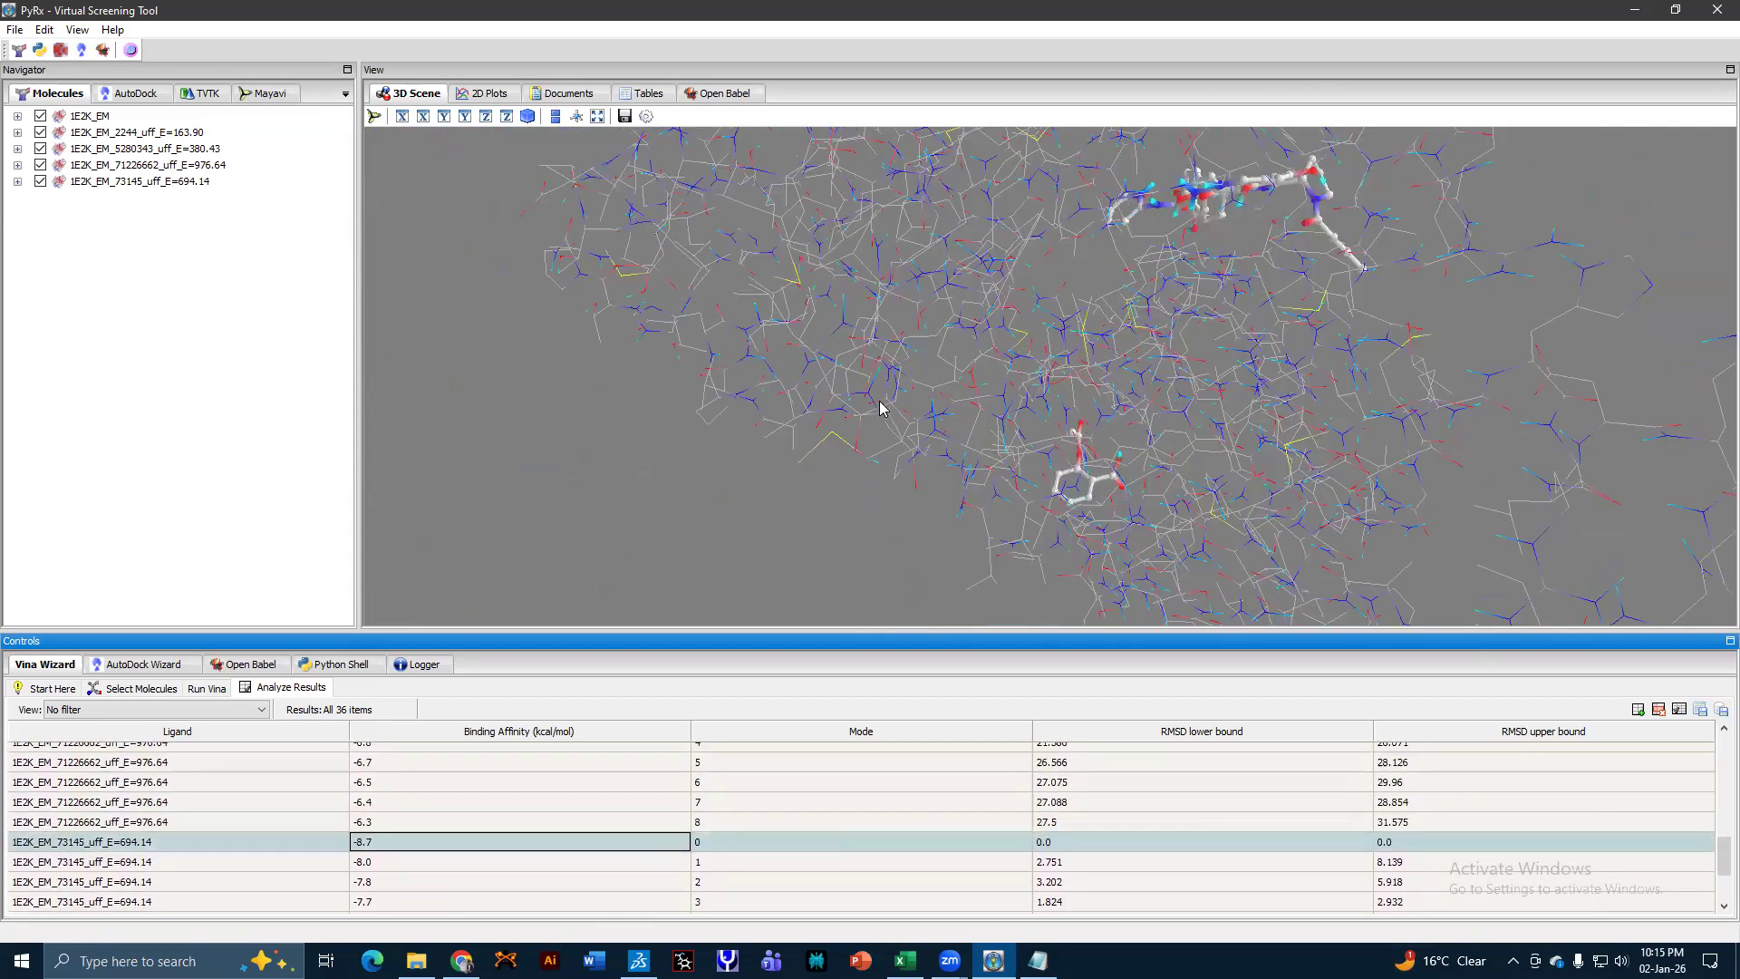
{"action": "scroll", "coordinate": [893, 371], "scroll_direction": "down", "scroll_amount": 5}
Begin exporting the AutoDock workspace data, with CADD_1225\Docking_JAN26 on the PANACEA_Research (F:) drive as the destination folder.
{"action": "left_click", "coordinate": [14, 29]}
{"action": "left_click", "coordinate": [168, 138]}
{"action": "left_click", "coordinate": [1036, 377]}
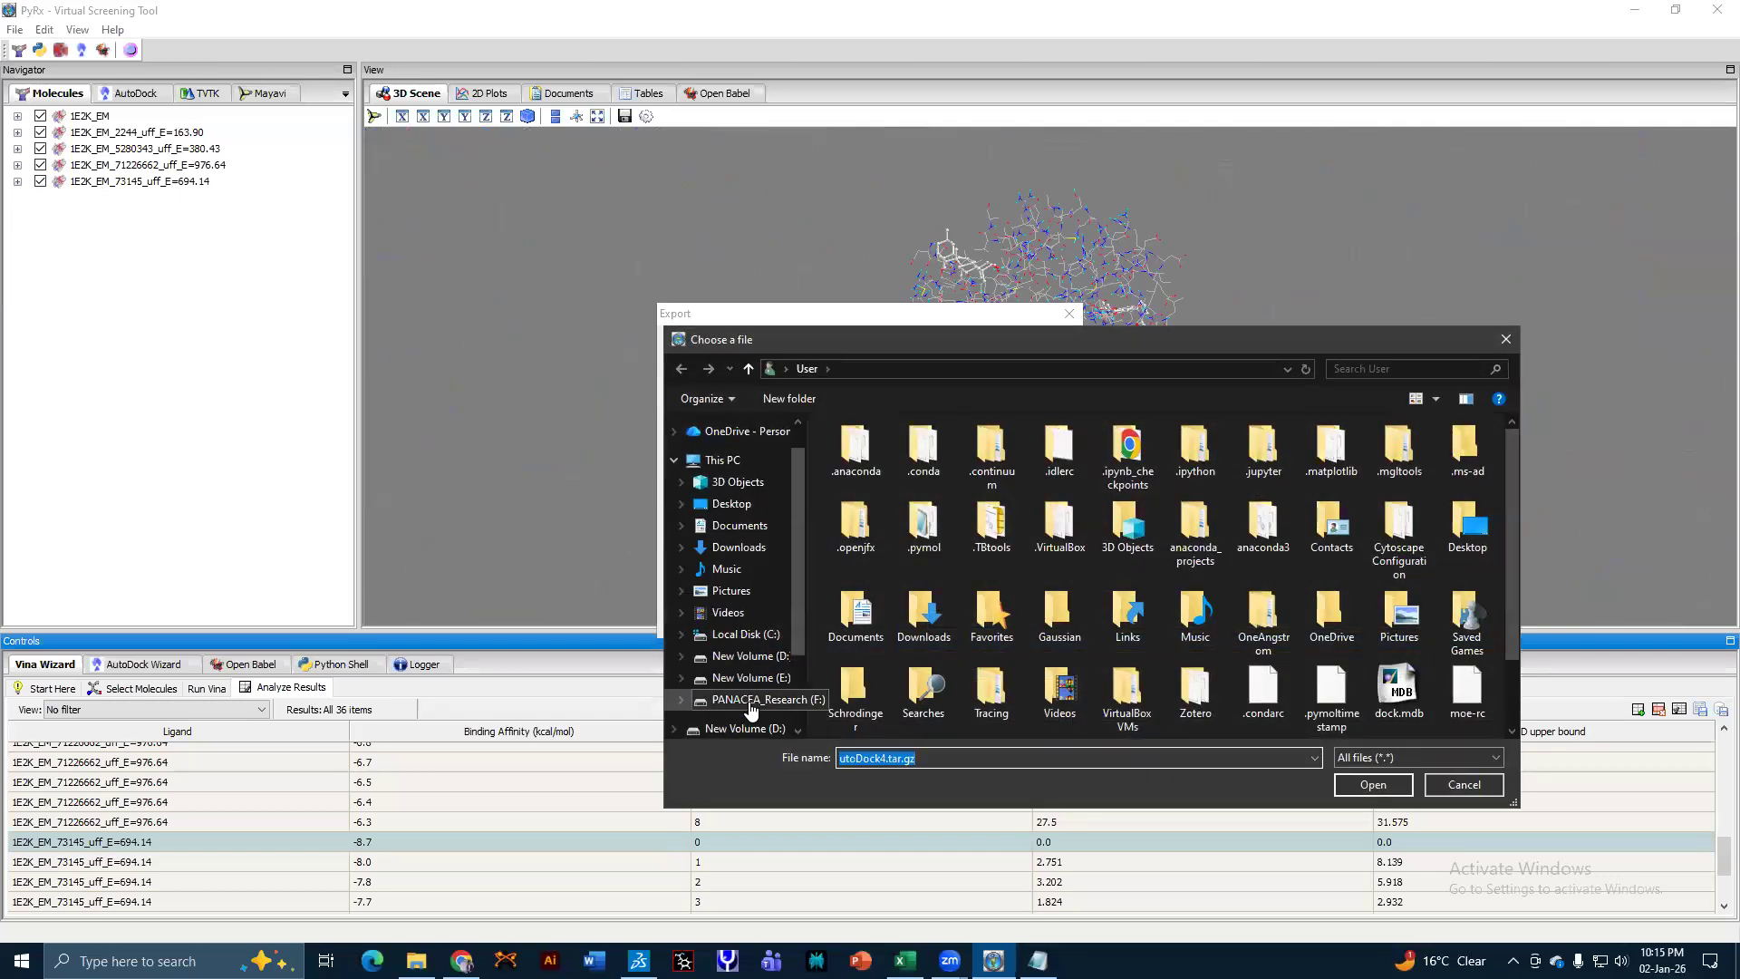
{"action": "left_click", "coordinate": [752, 701]}
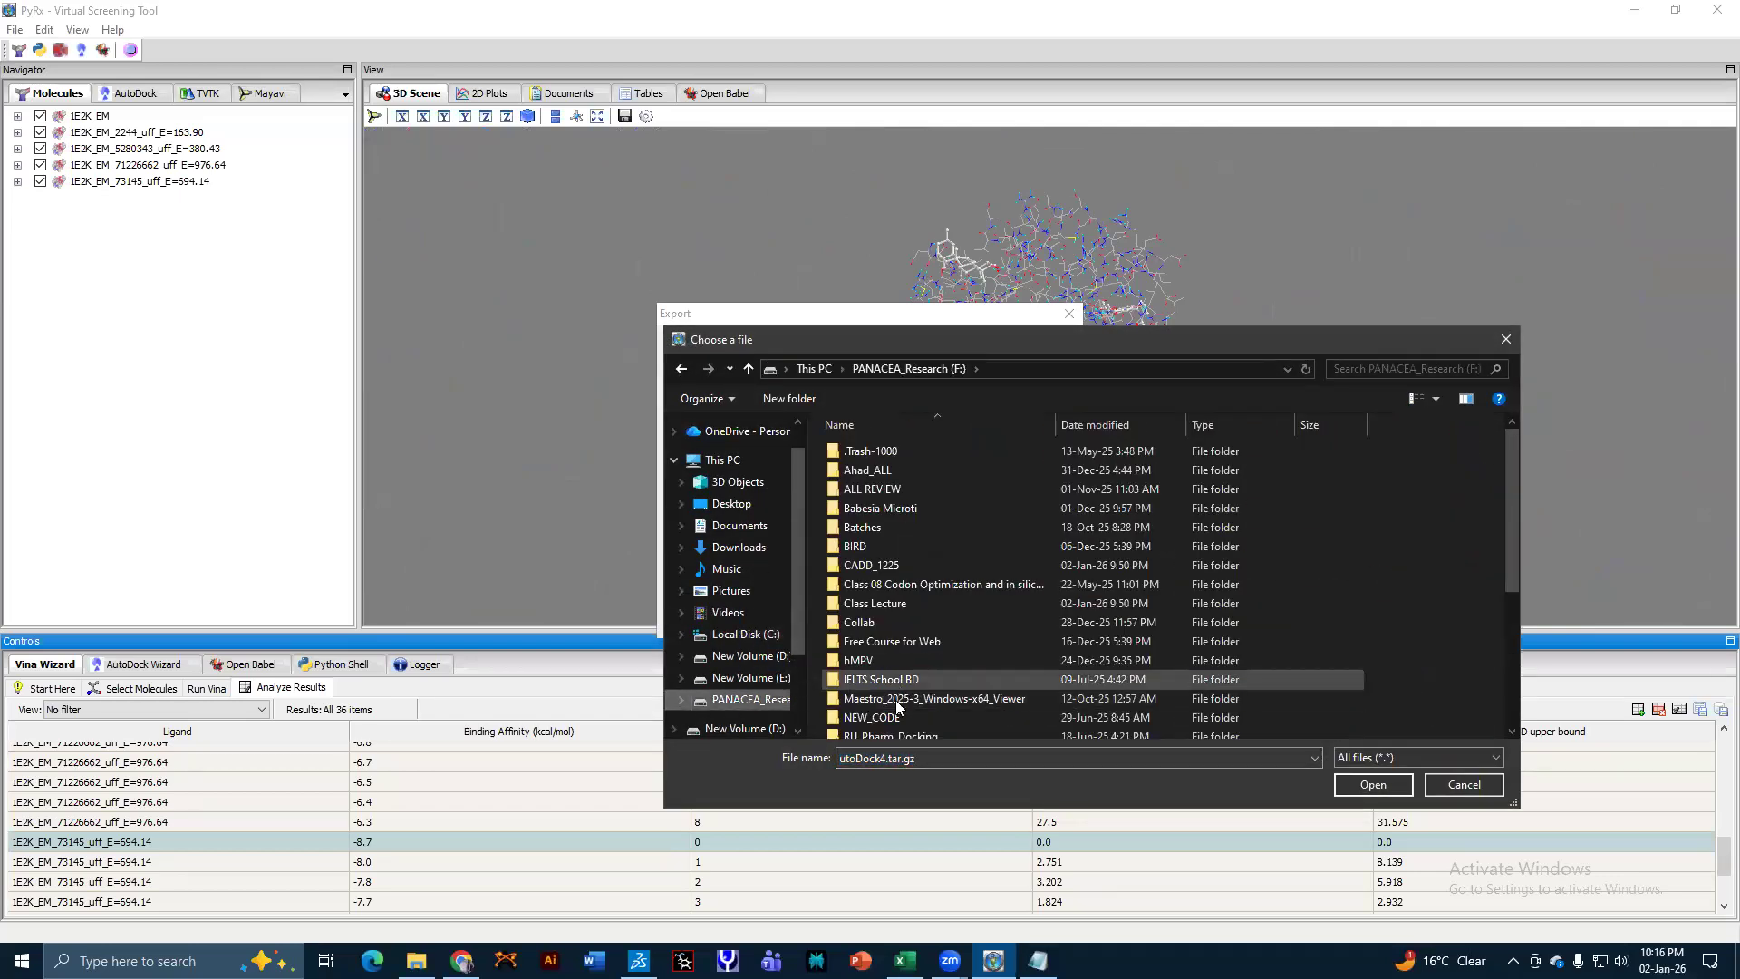
{"action": "double_click", "coordinate": [868, 564]}
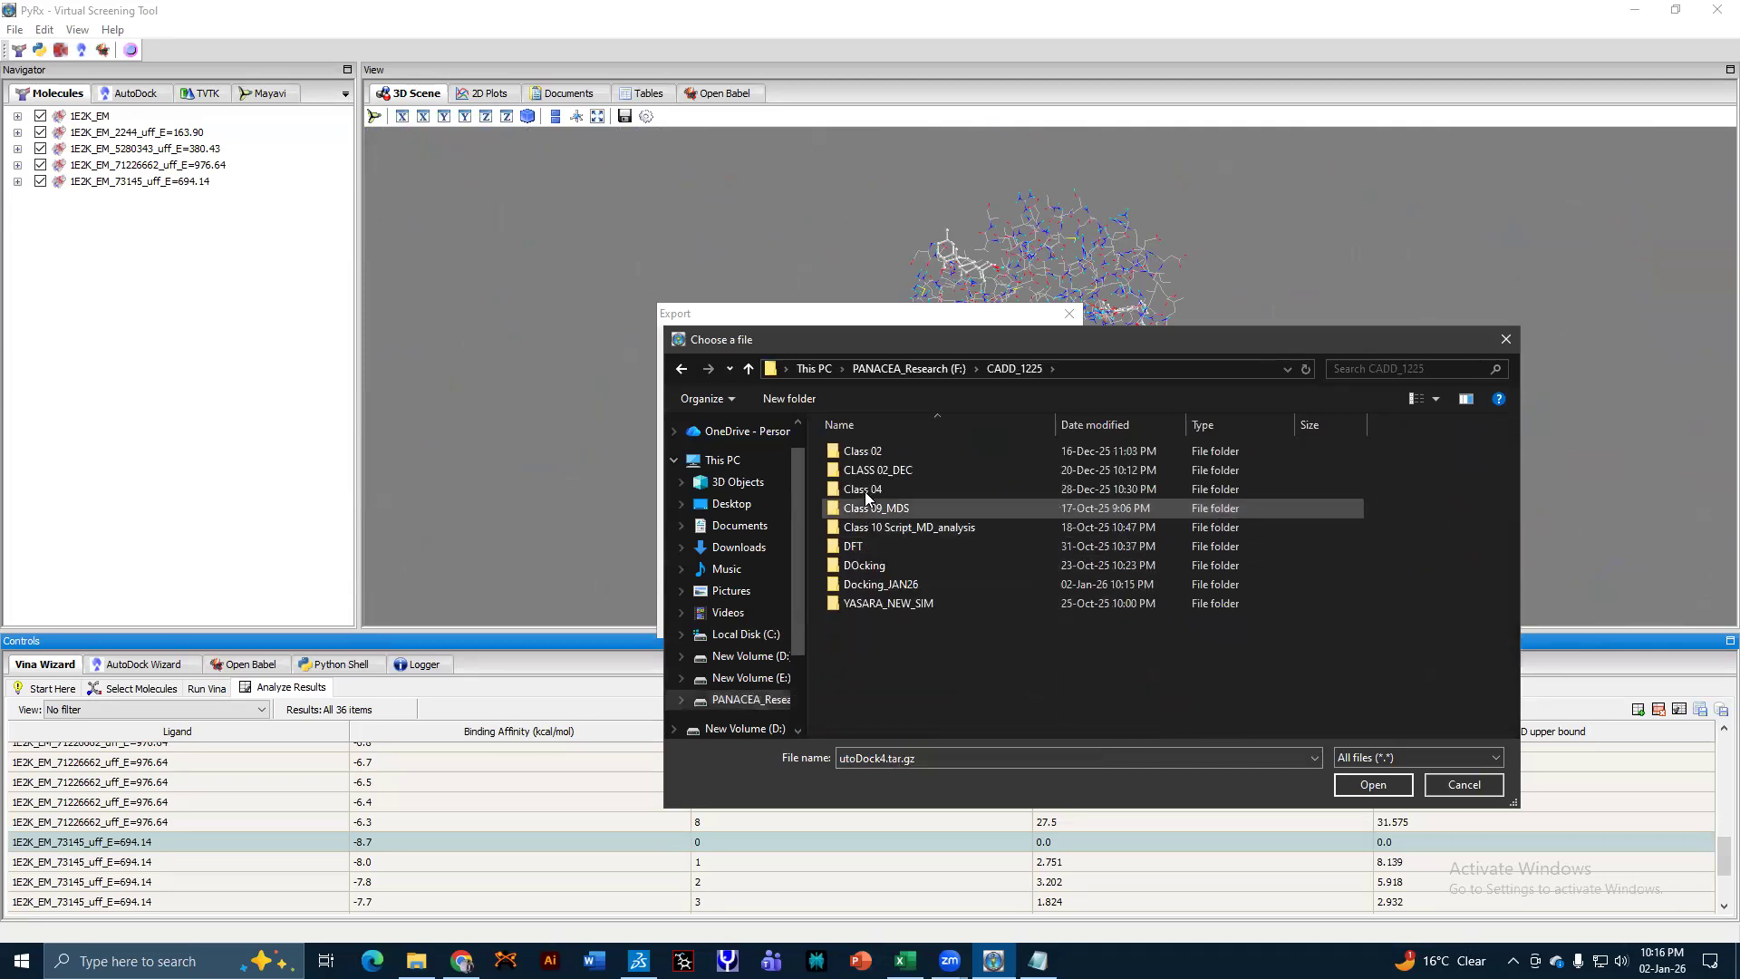
{"action": "double_click", "coordinate": [872, 584]}
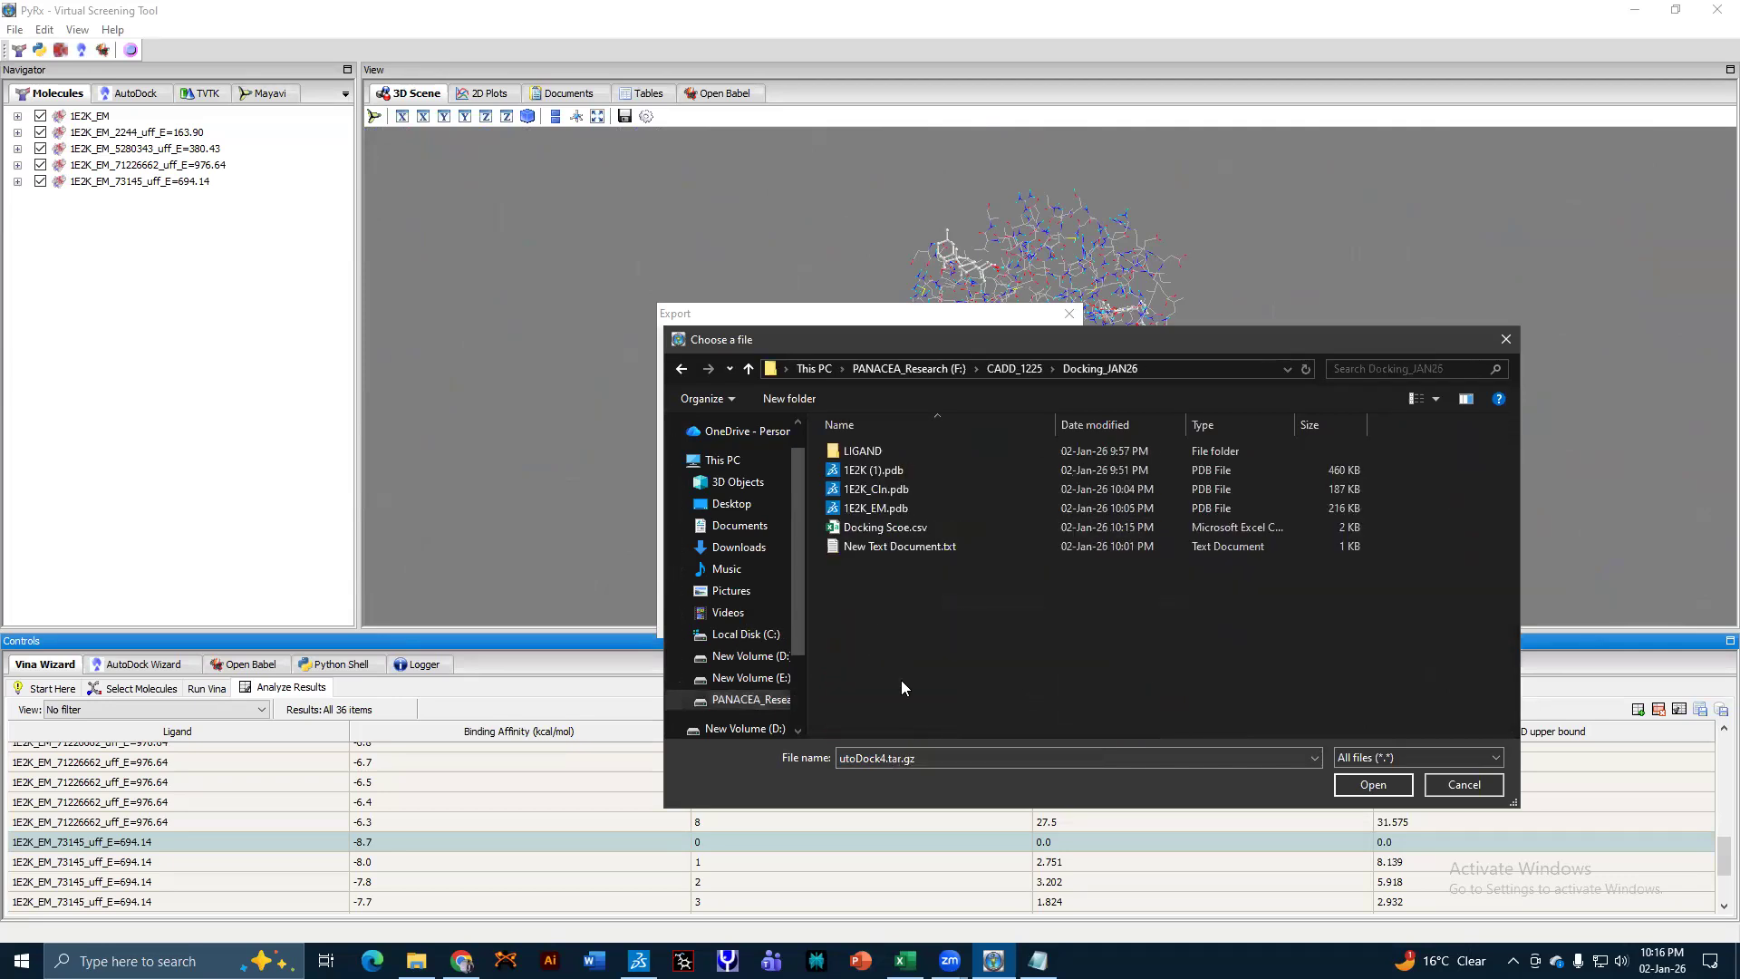
Name the export file OutPut_AutoDock4.tar.gz and finish the export.
{"action": "left_click", "coordinate": [908, 762]}
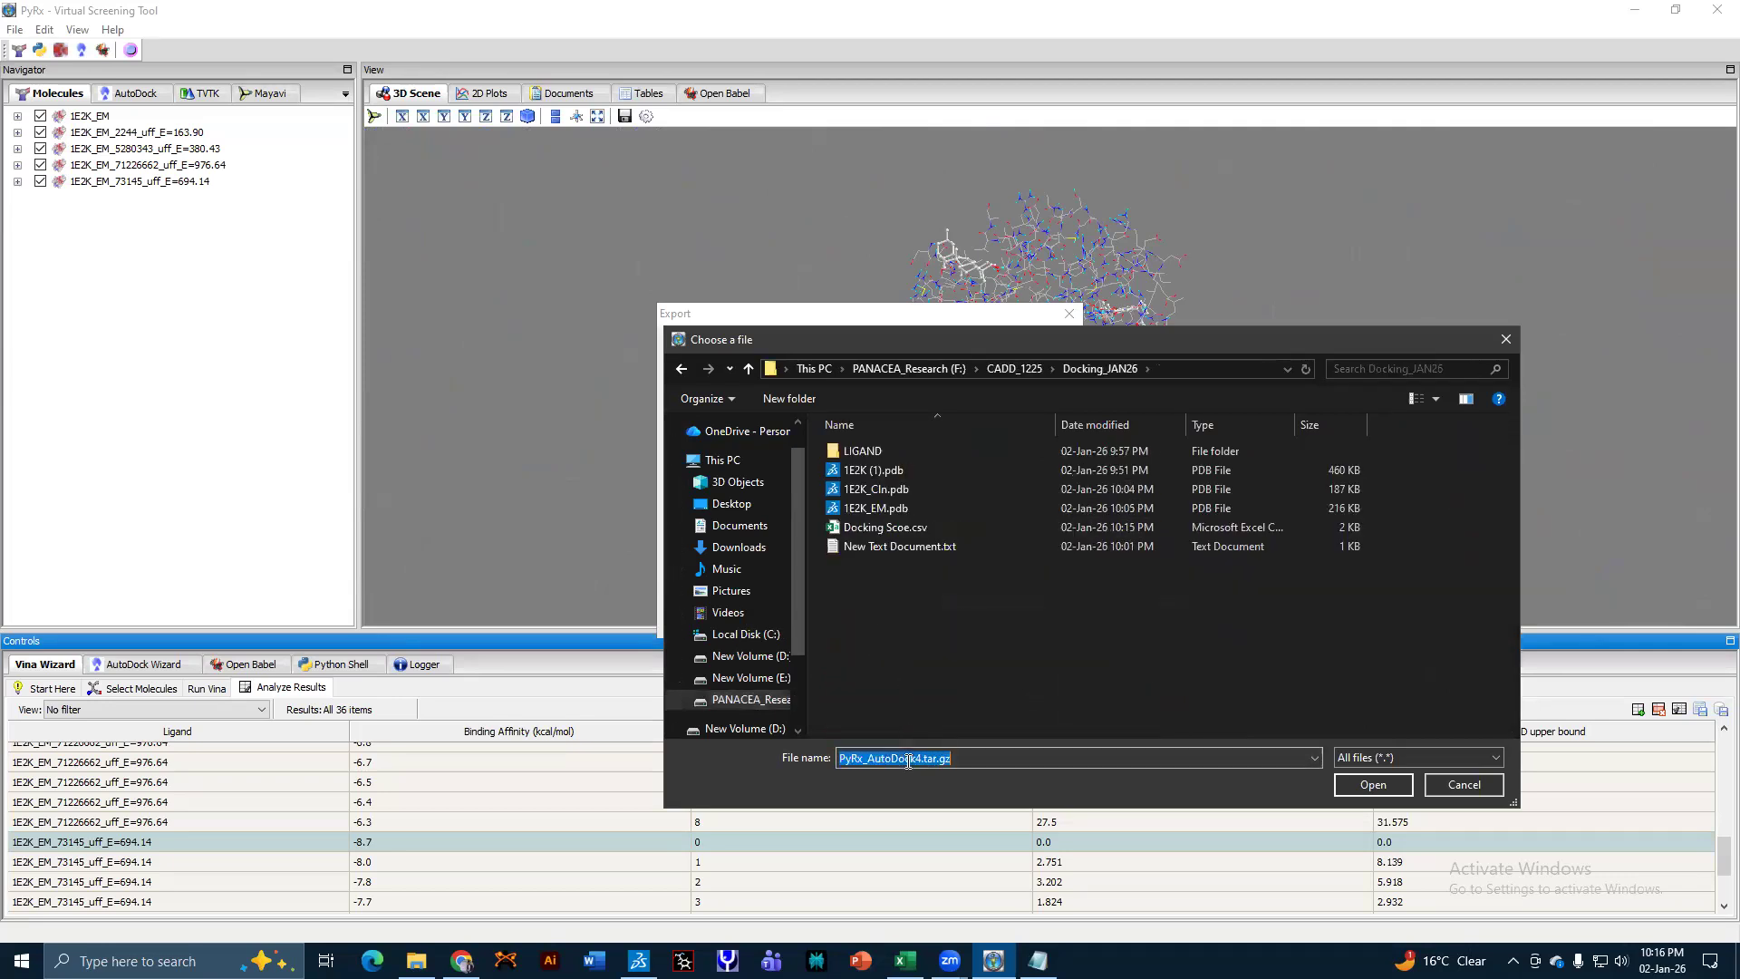
{"action": "double_click", "coordinate": [862, 762]}
{"action": "type", "text": "OutP"}
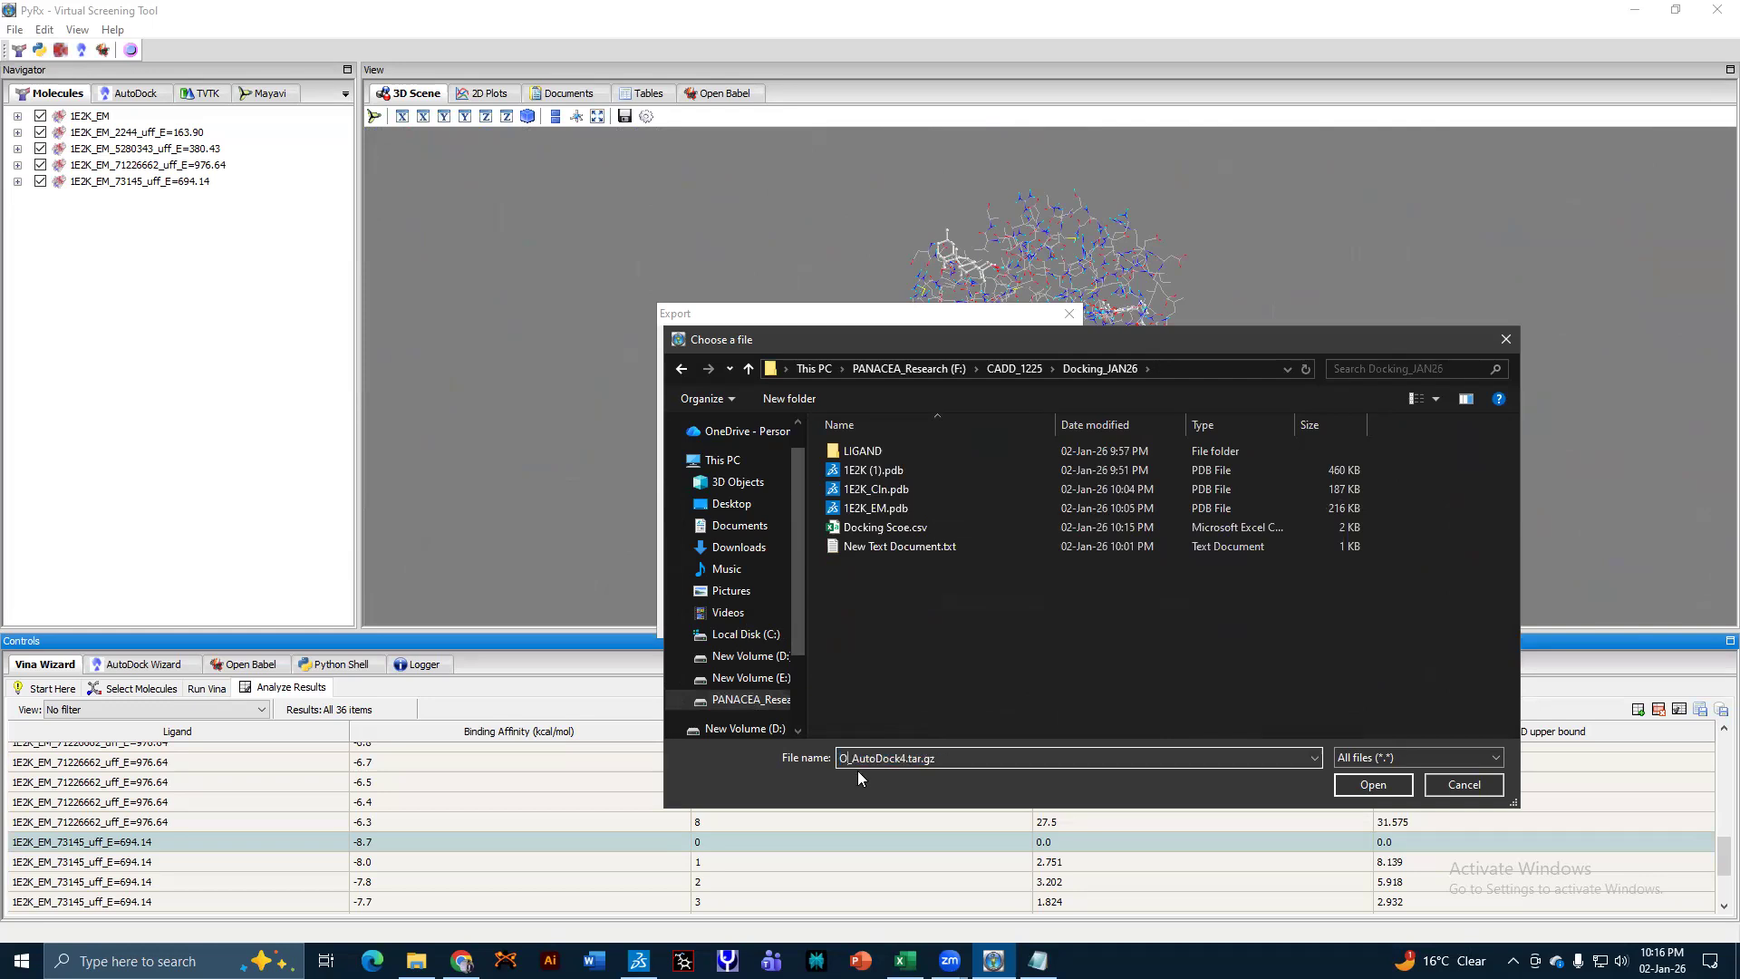
{"action": "type", "text": "ut"}
{"action": "key", "text": "Return"}
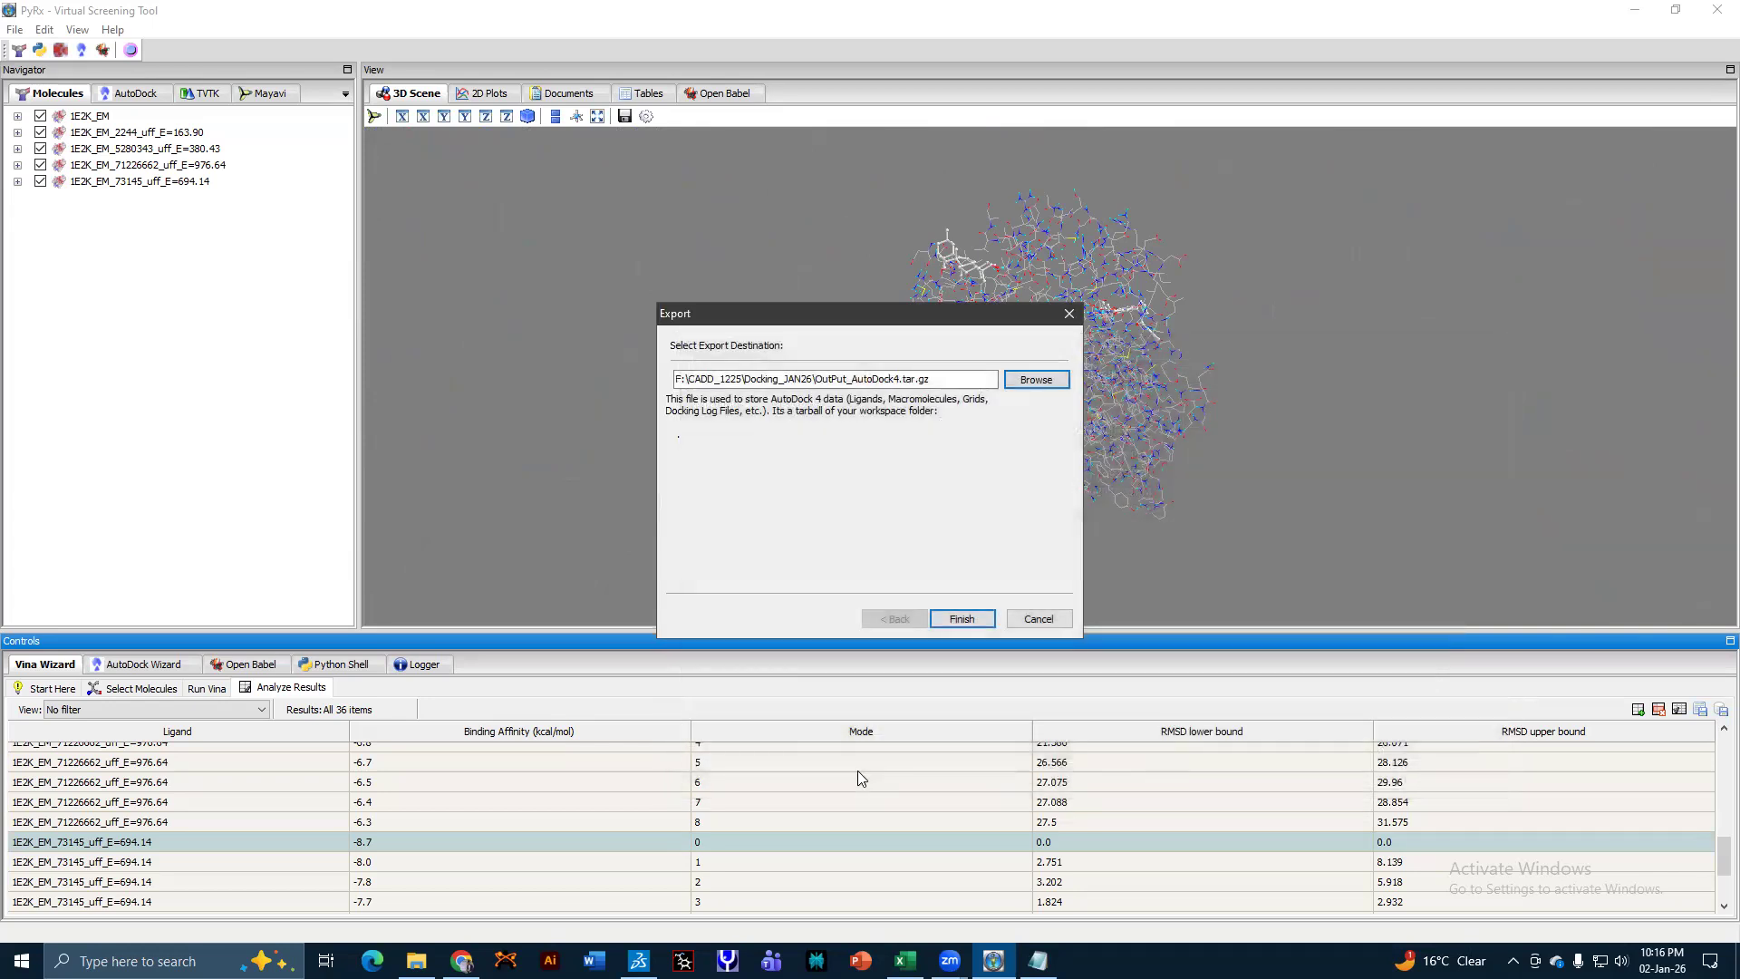
{"action": "left_click", "coordinate": [972, 619]}
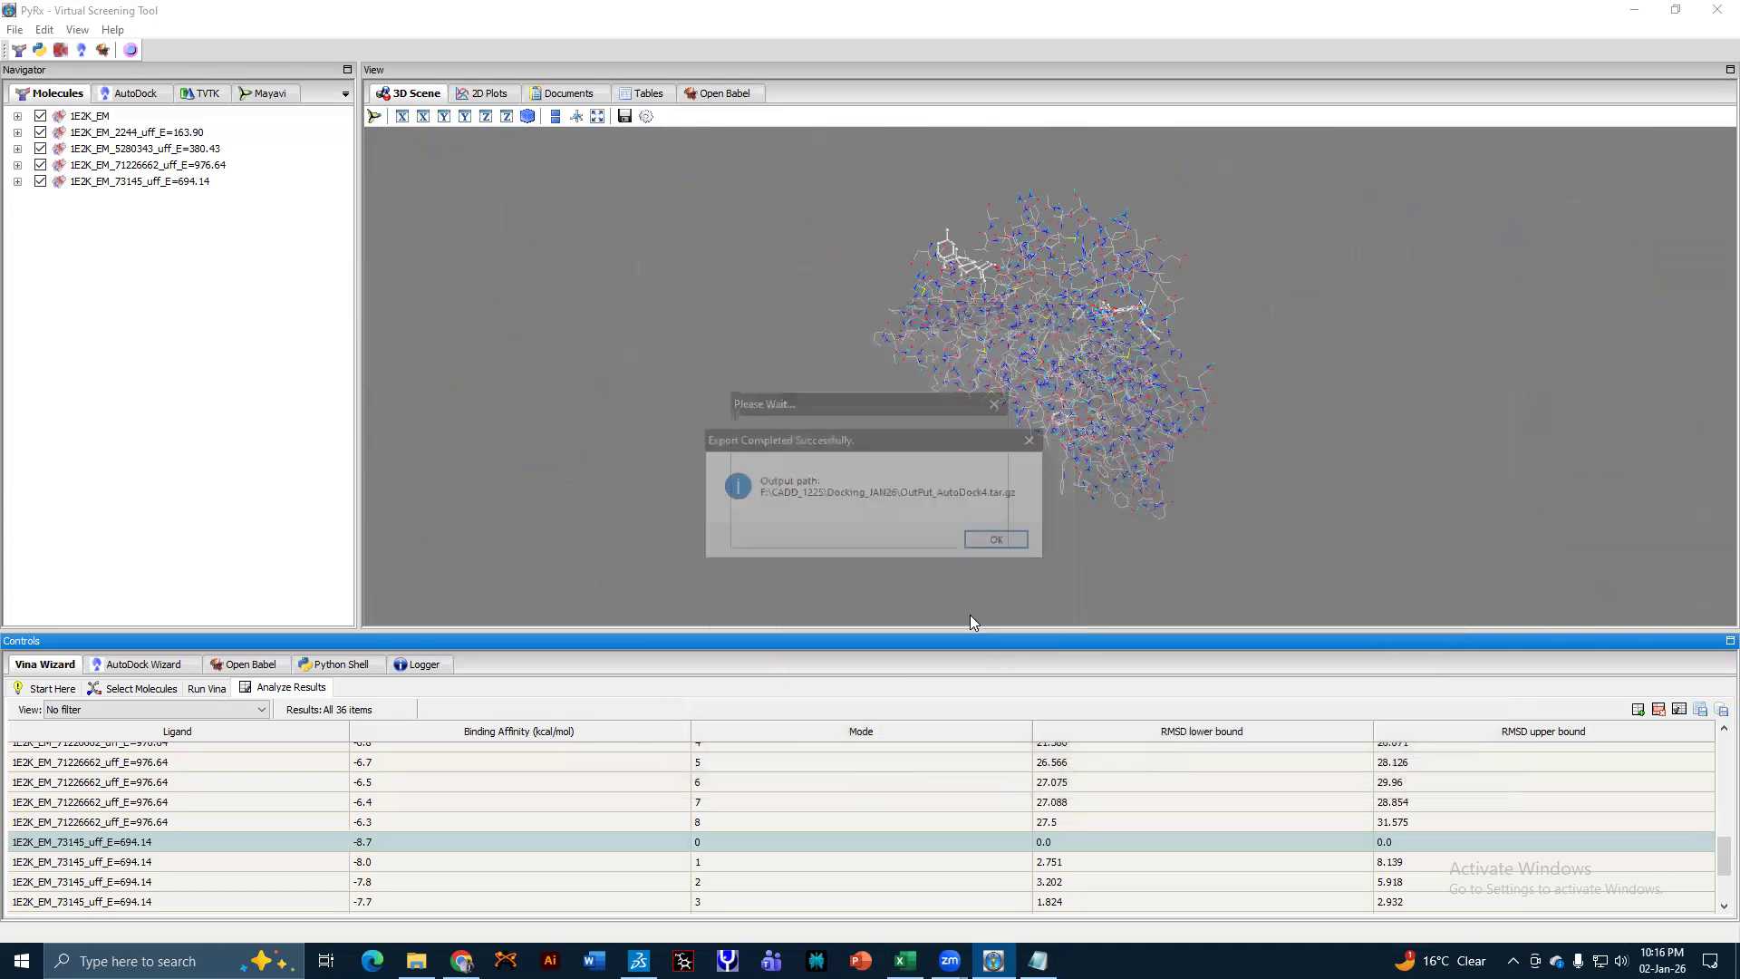
{"action": "left_click", "coordinate": [1001, 546]}
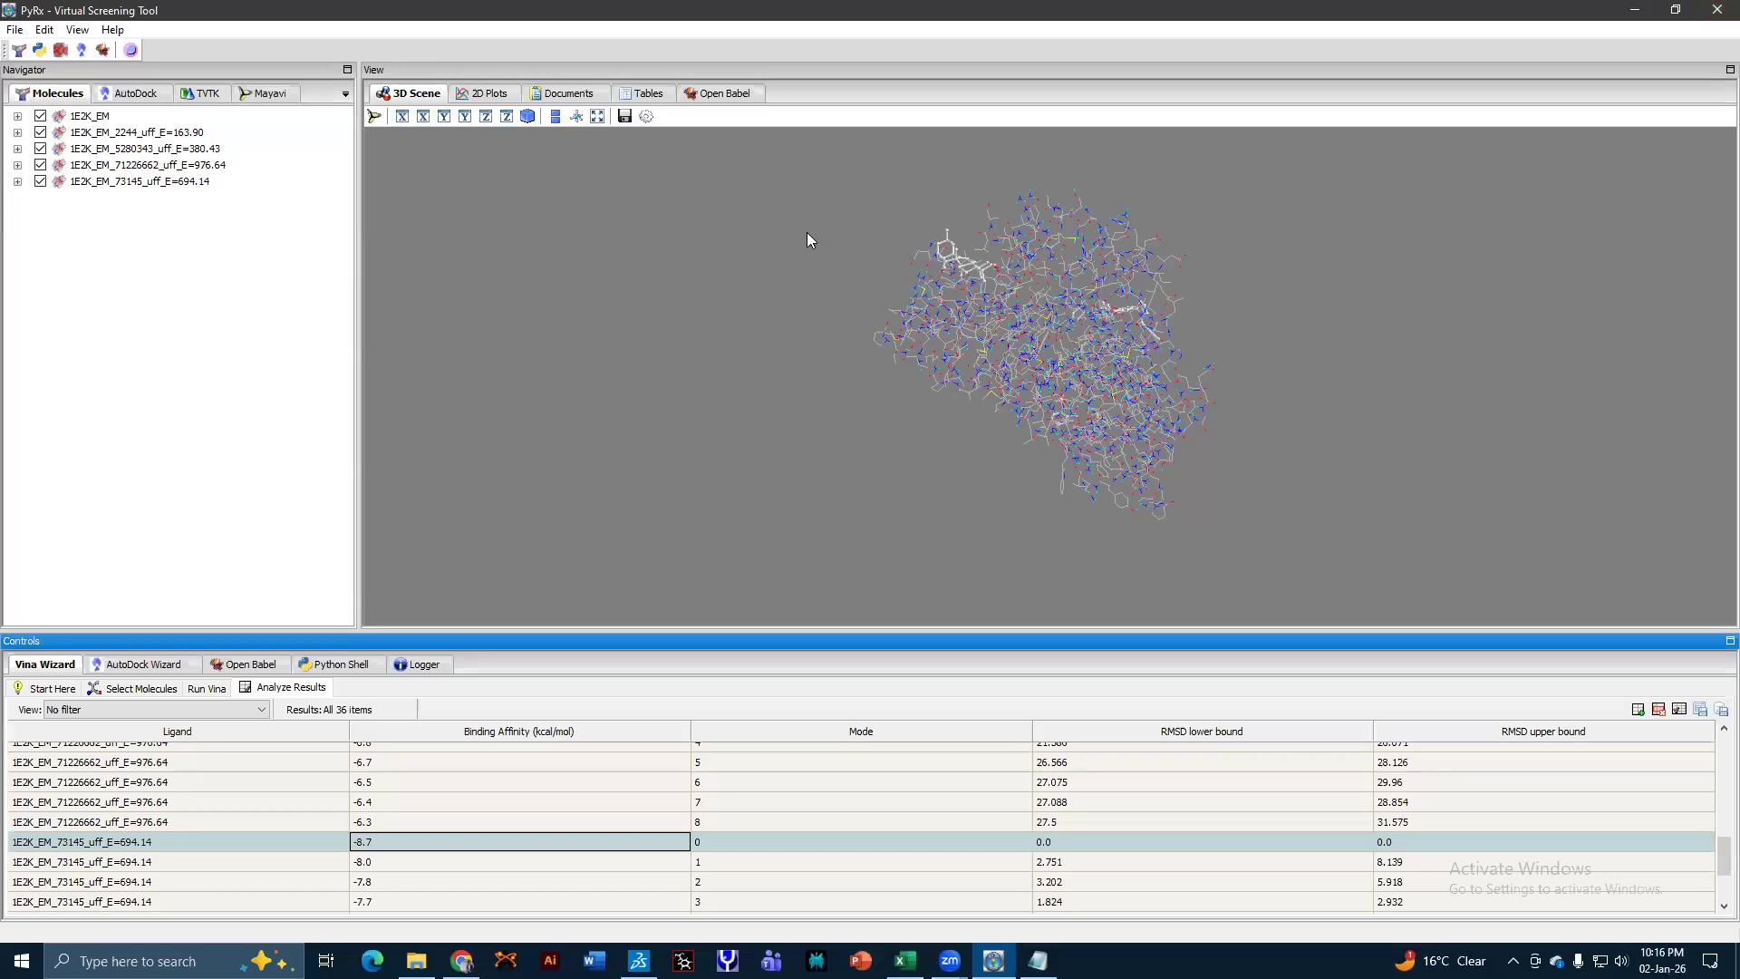
Exit PyRx and dismiss the runtime error dialog.
{"action": "left_click", "coordinate": [15, 29]}
{"action": "left_click", "coordinate": [52, 163]}
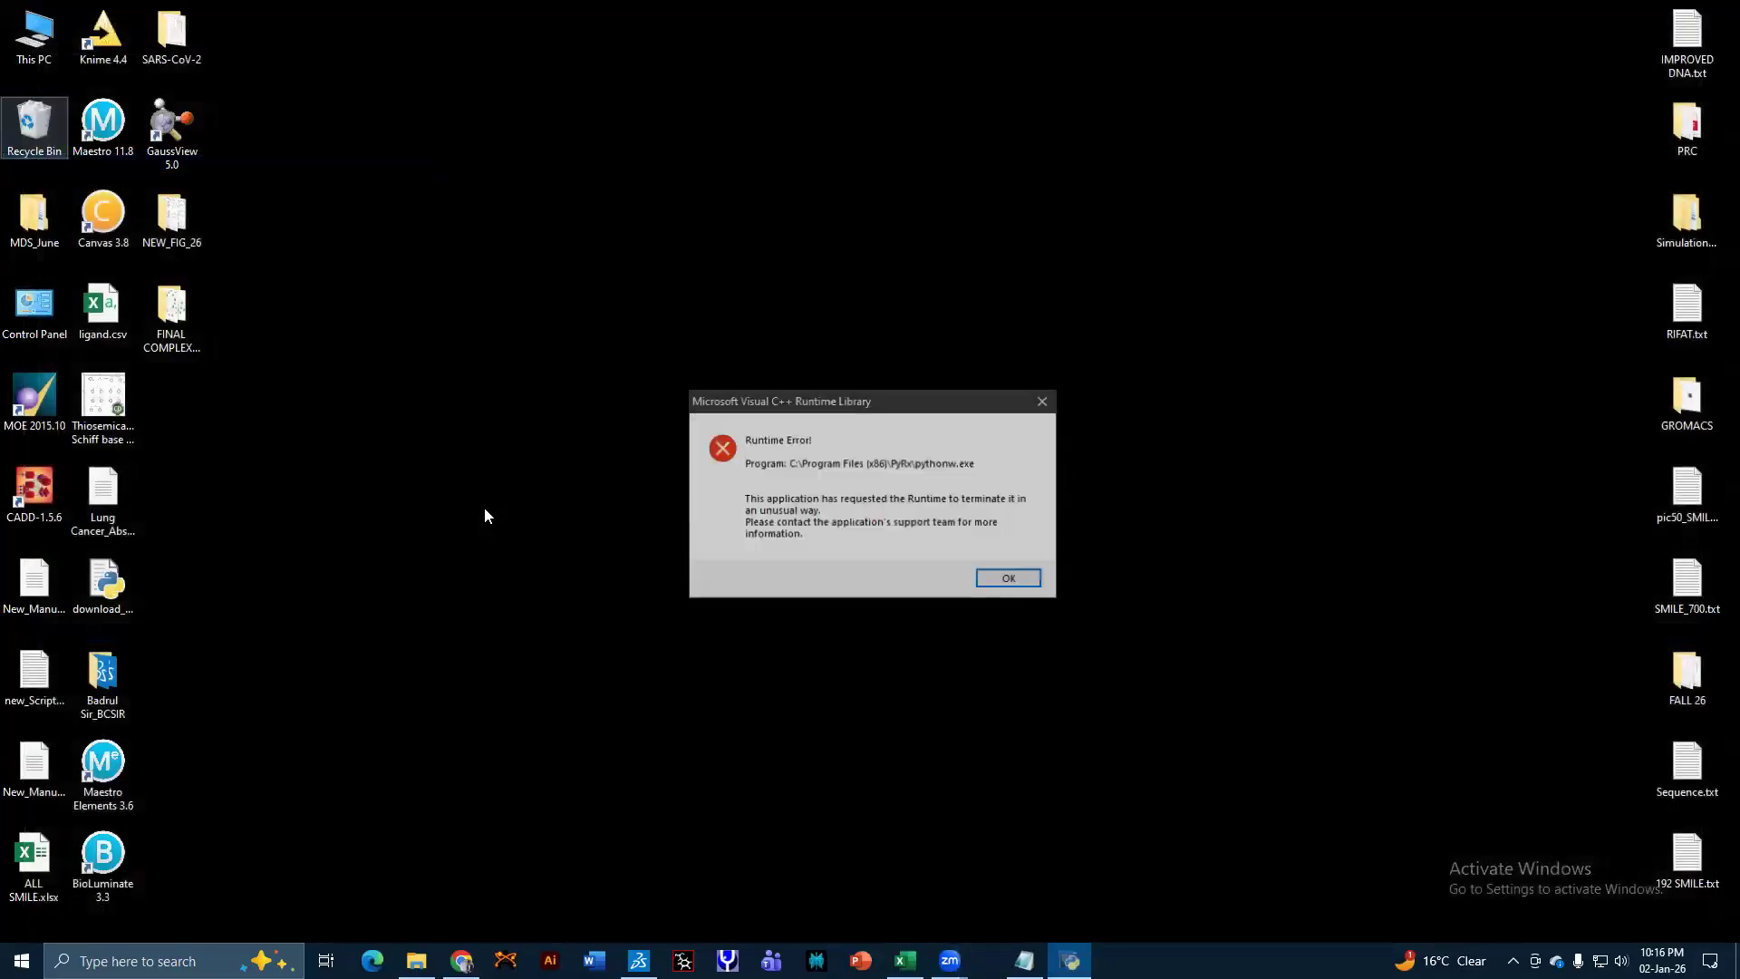
{"action": "left_click", "coordinate": [994, 581]}
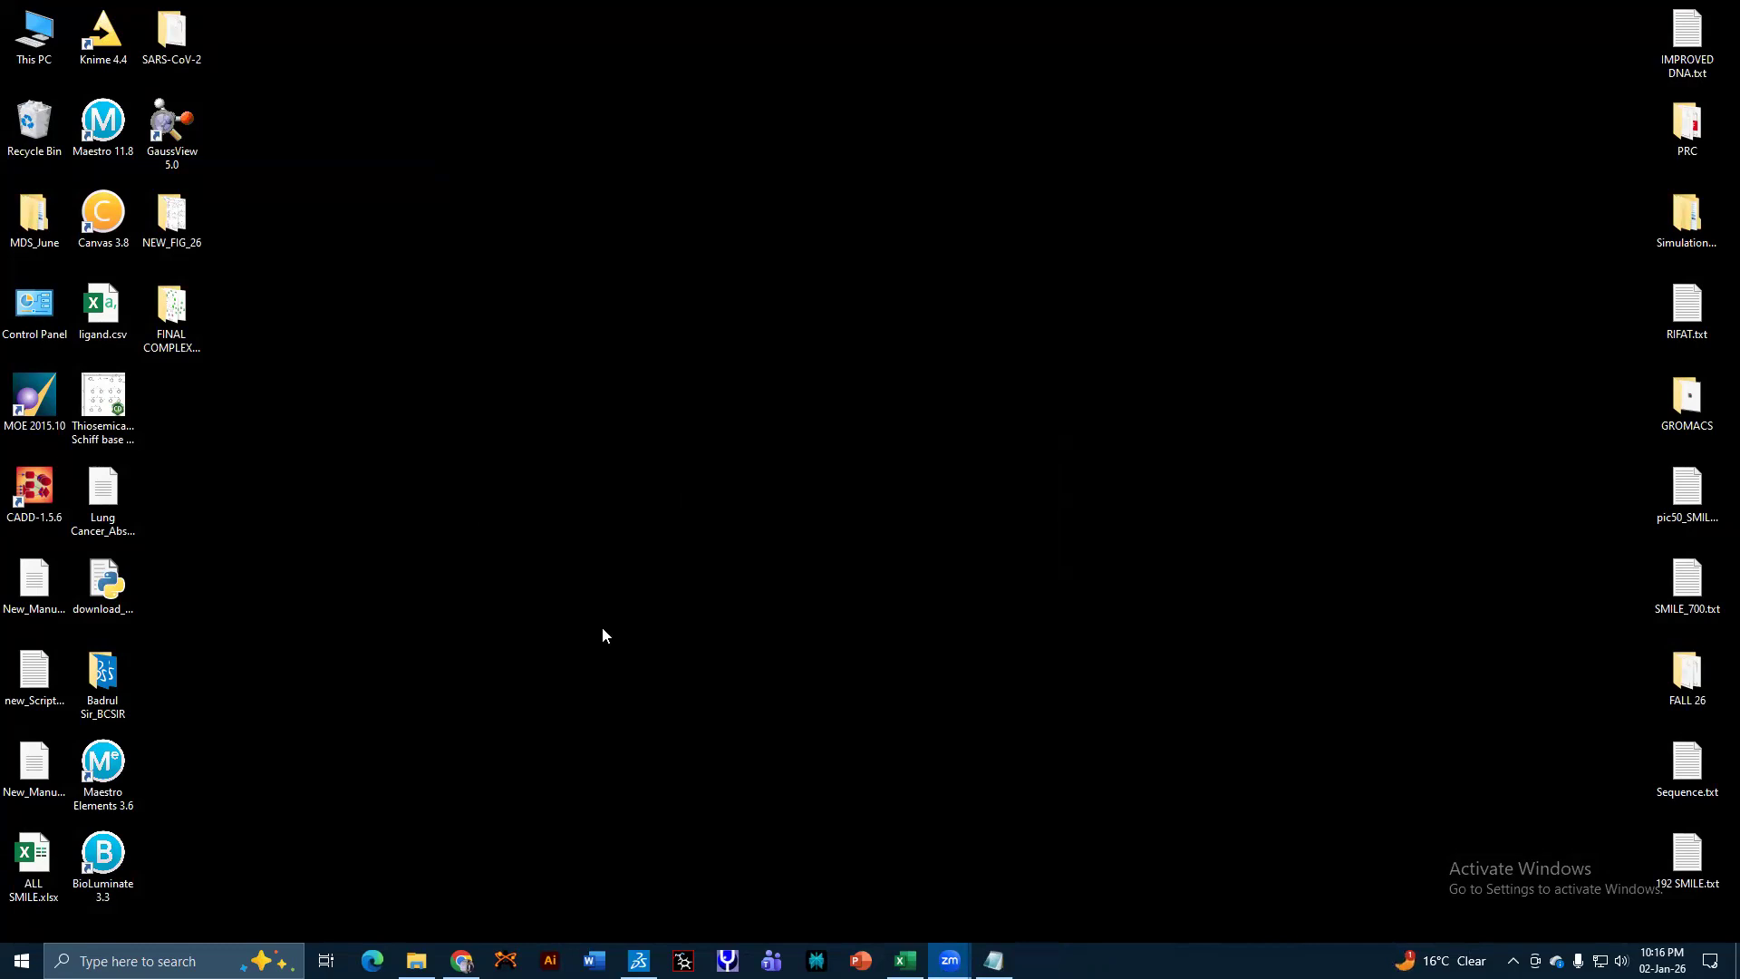
Switch to File Explorer and check the exported Docking Scoe.csv and OutPut_AutoDock4.tar.gz files in the Docking_JAN26 folder.
{"action": "left_click", "coordinate": [416, 960]}
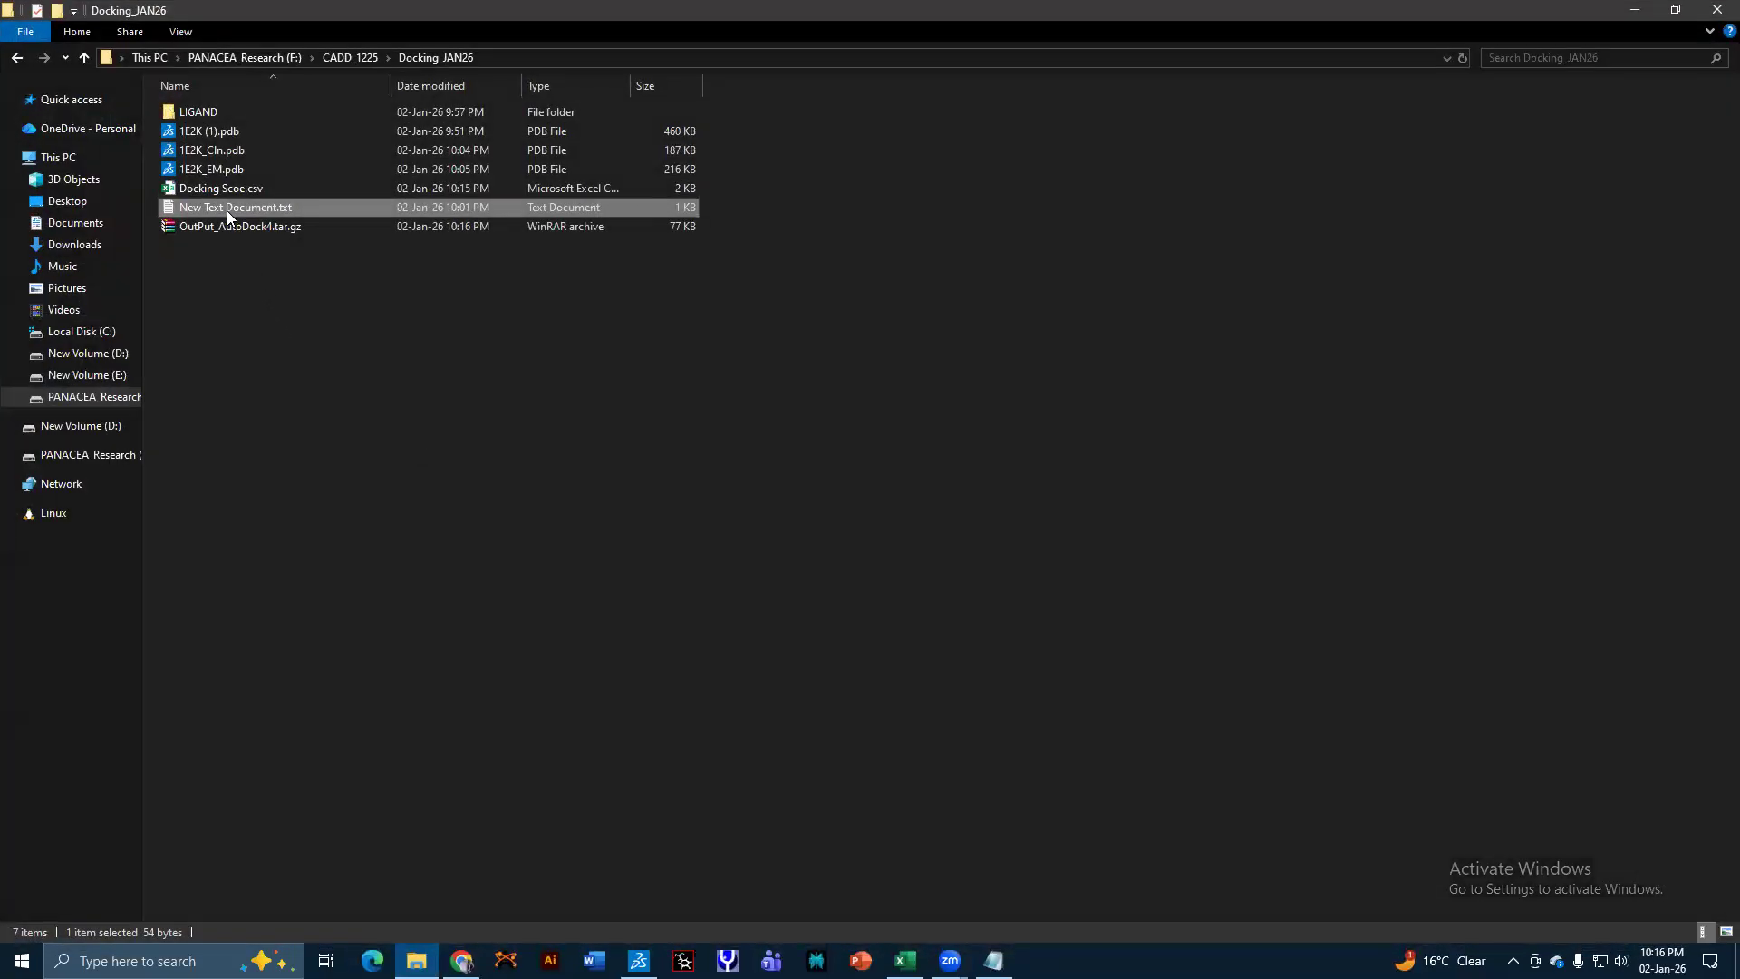
{"action": "left_click", "coordinate": [219, 191]}
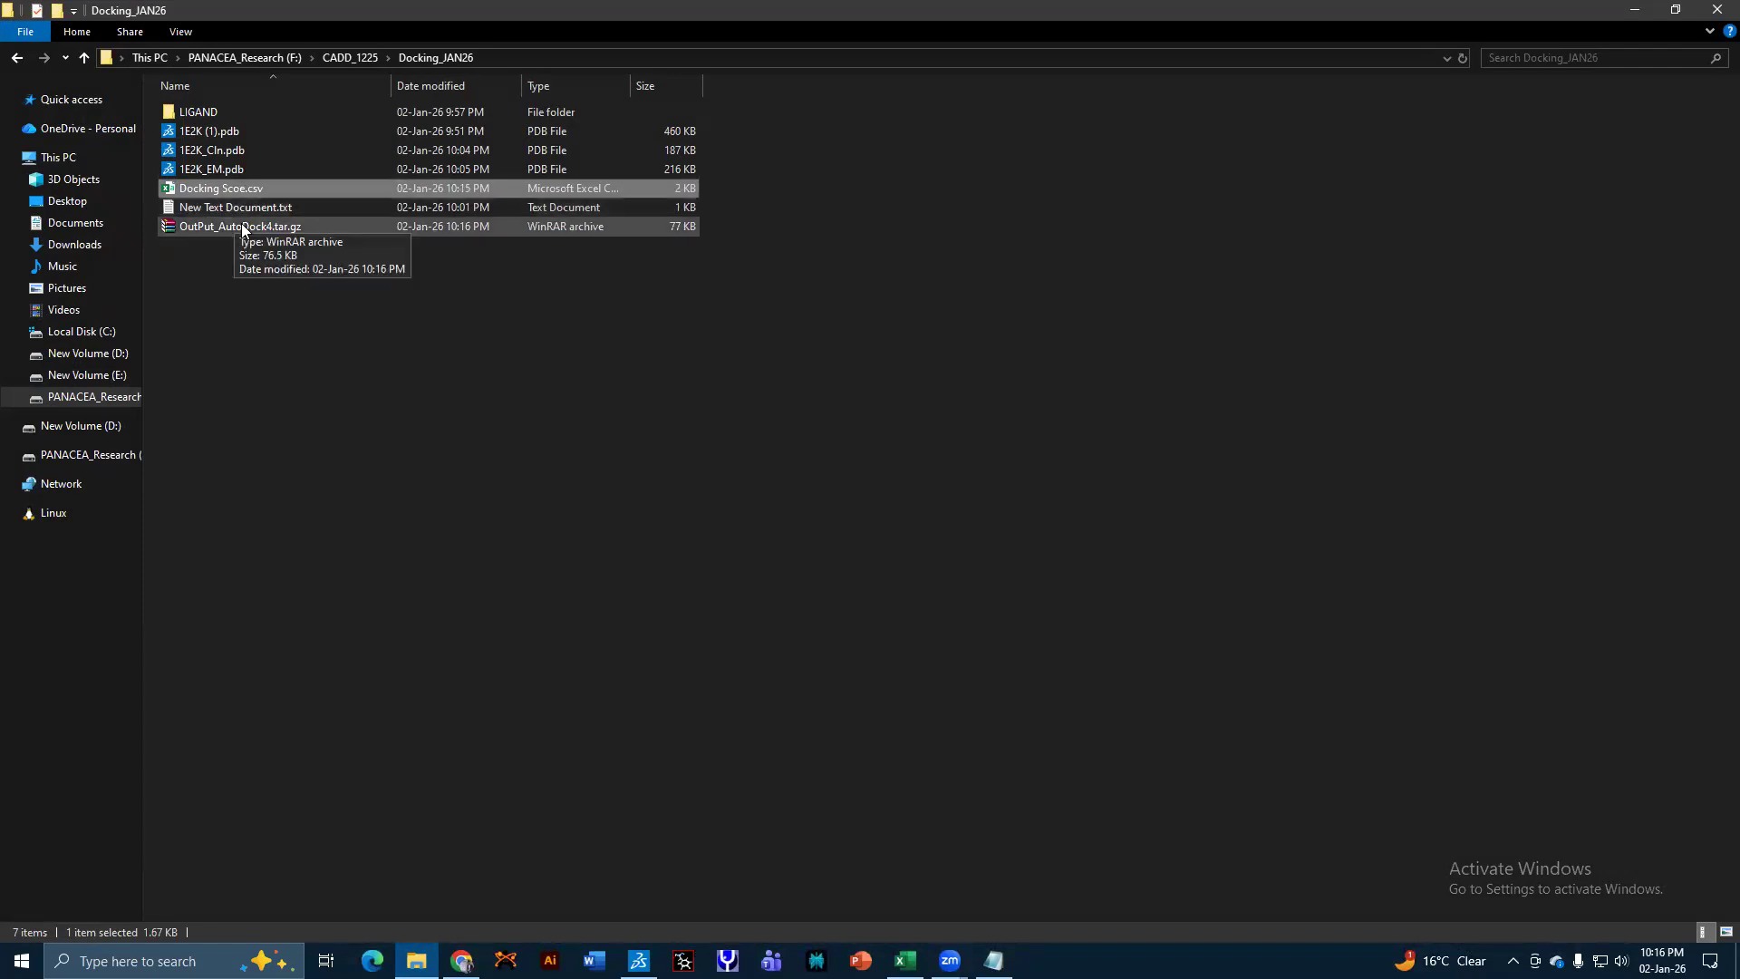
{"action": "left_click", "coordinate": [243, 228], "text": "ctrl"}
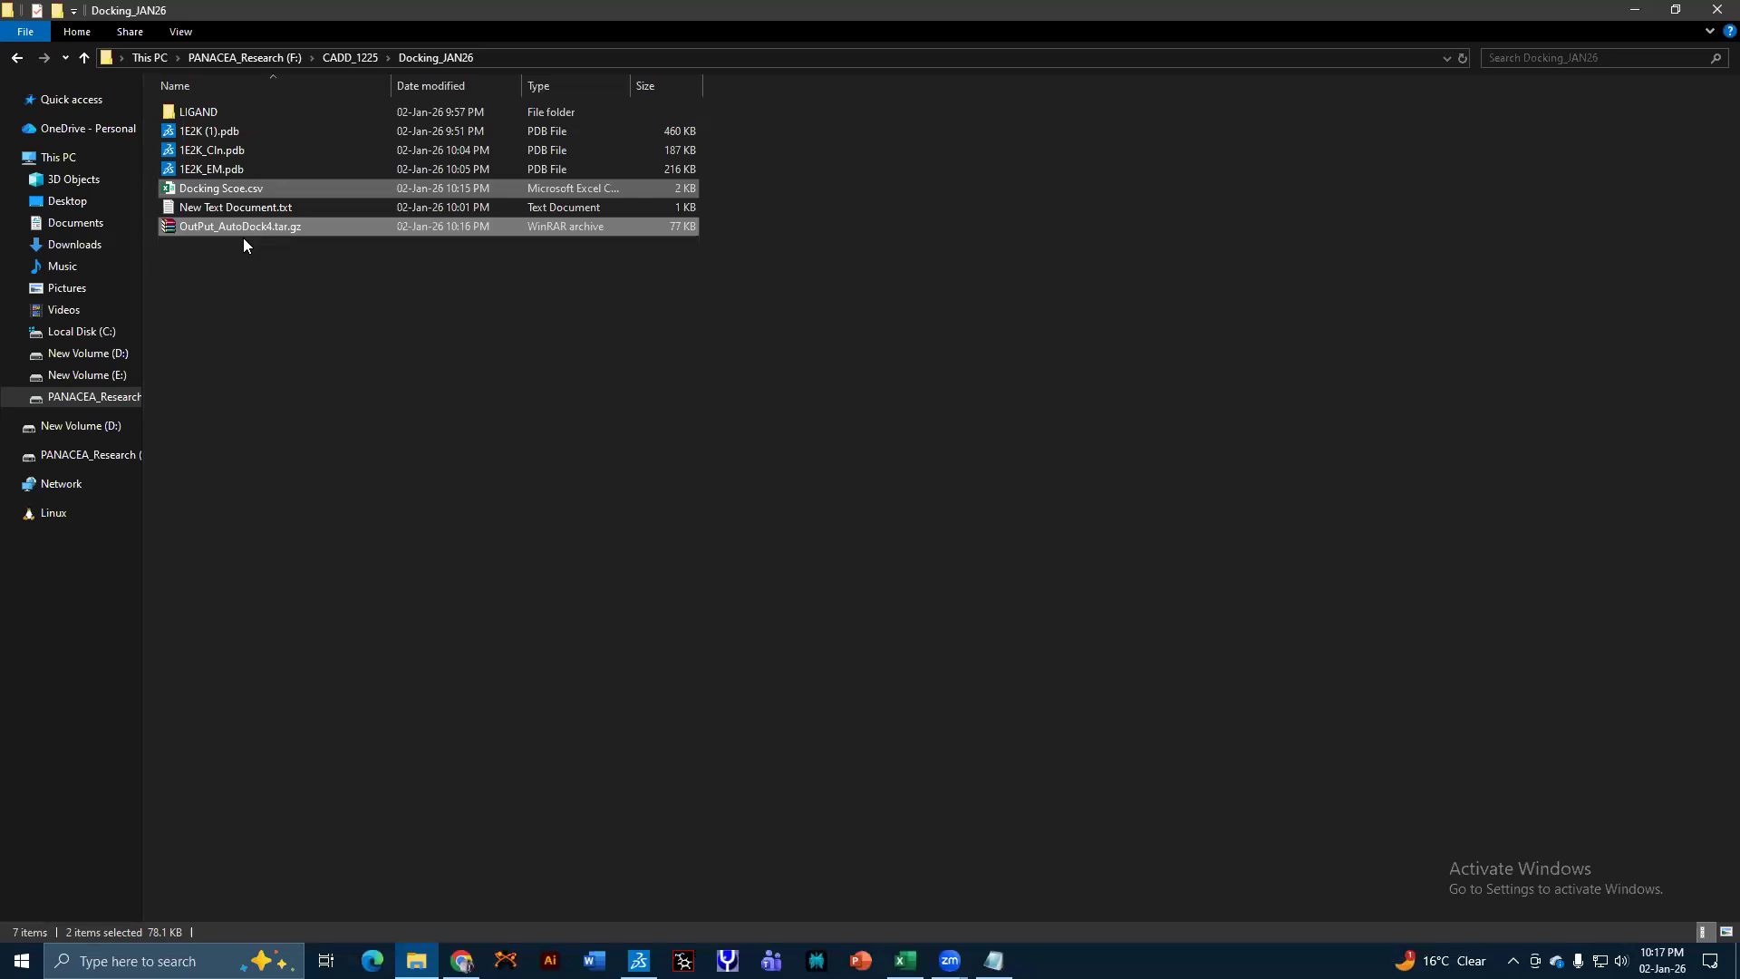
{"action": "left_click", "coordinate": [321, 440]}
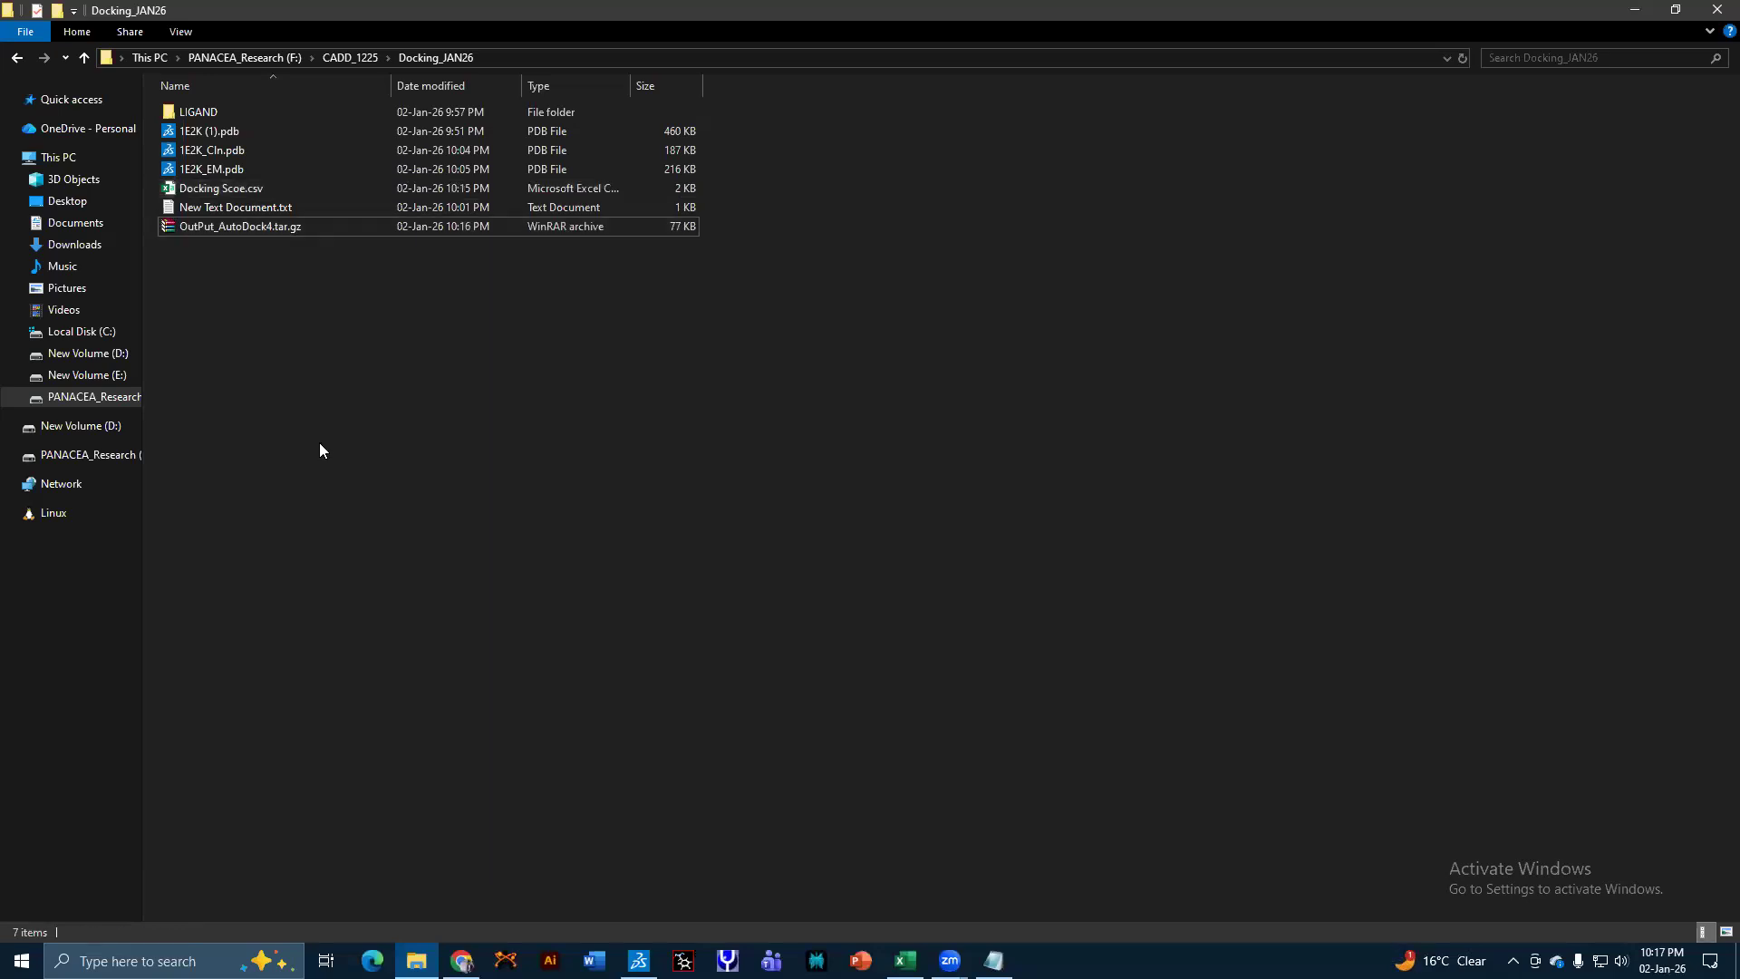